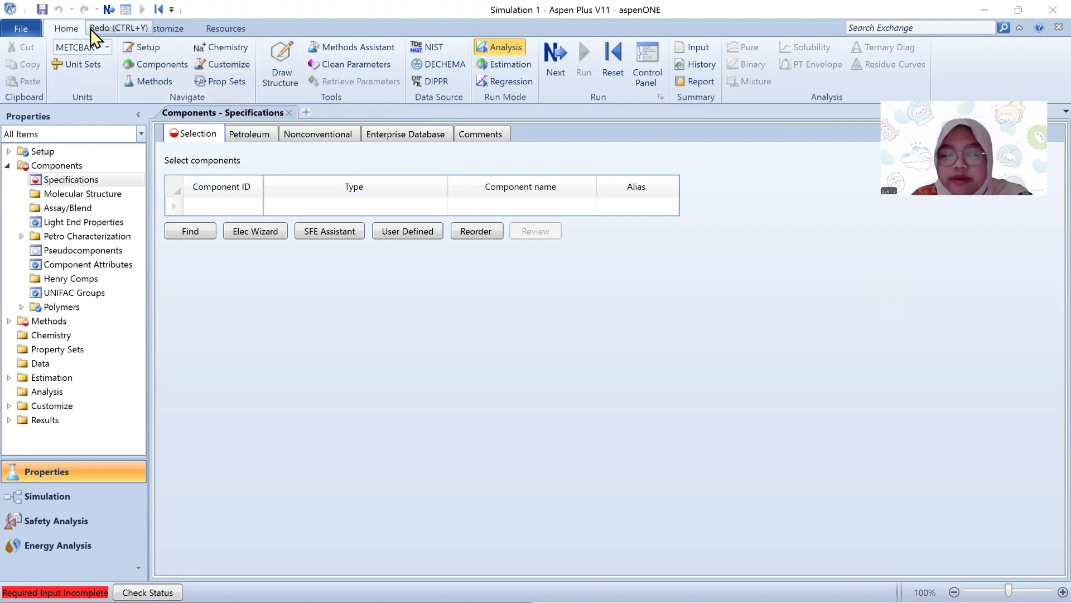
Step: Create a new blank simulation while keeping the current run open, and dismiss the product registration window
left_click(21, 28)
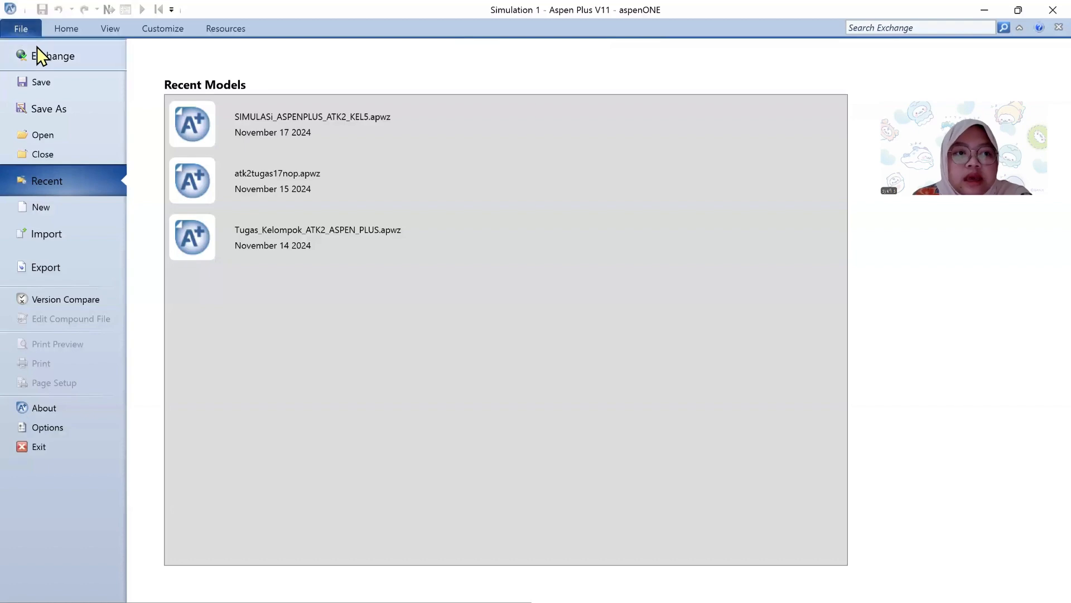
left_click(63, 209)
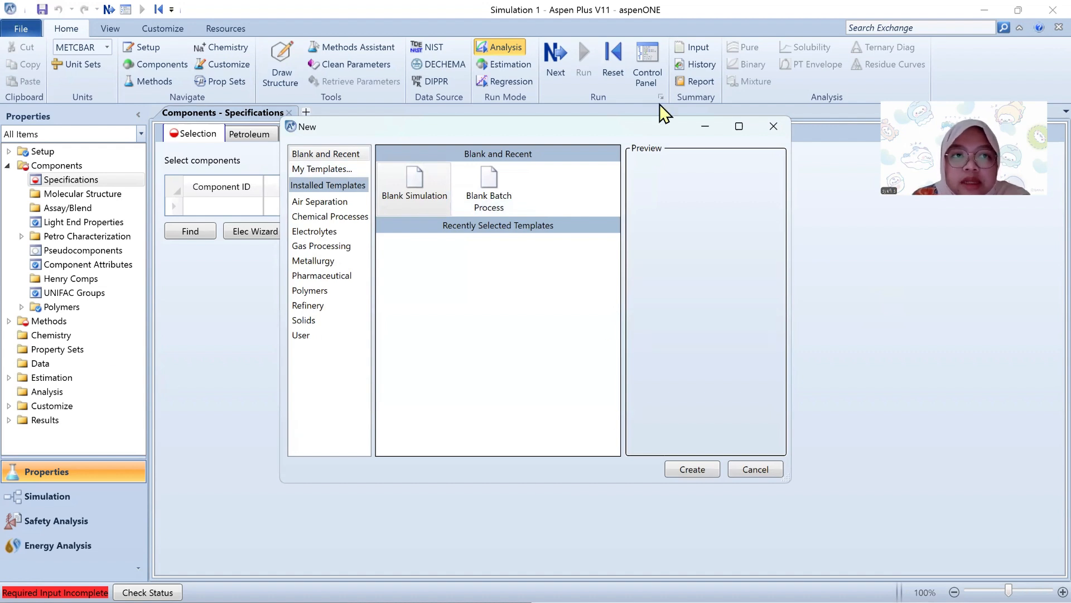
left_click(691, 469)
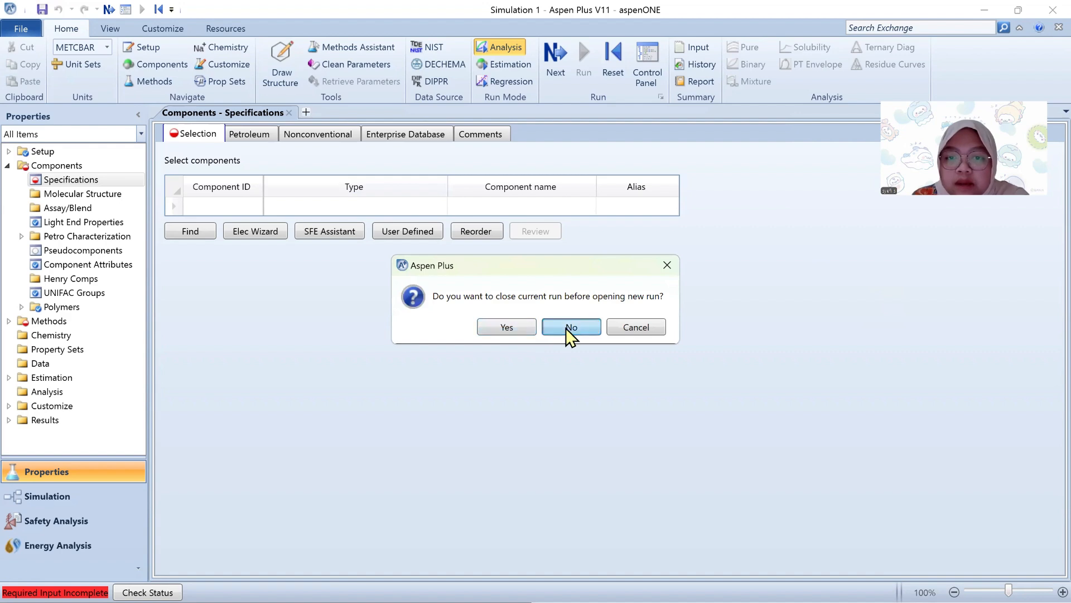
left_click(566, 327)
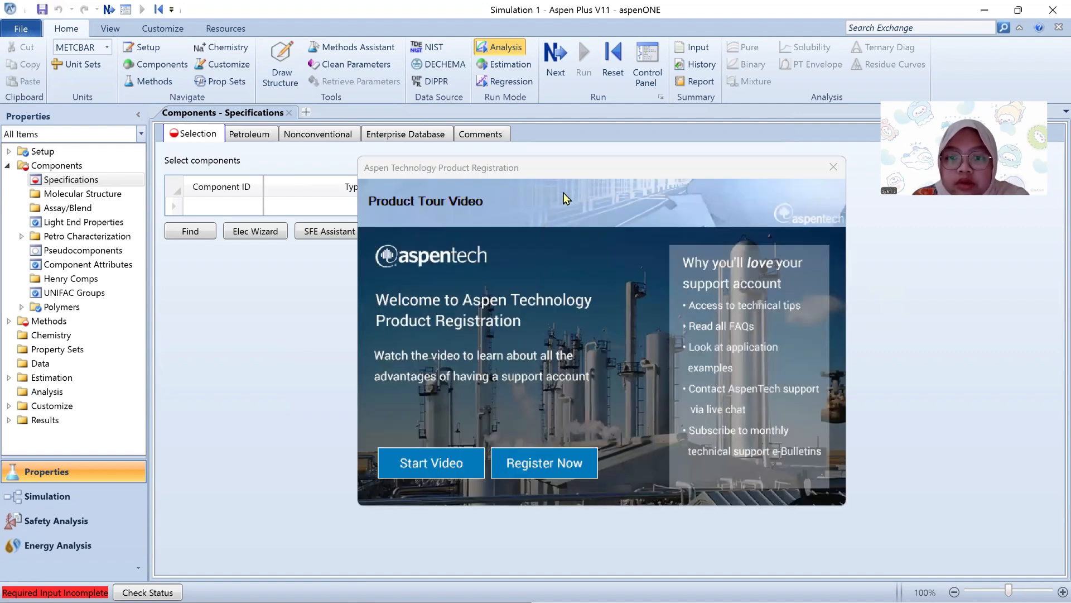
left_click(833, 167)
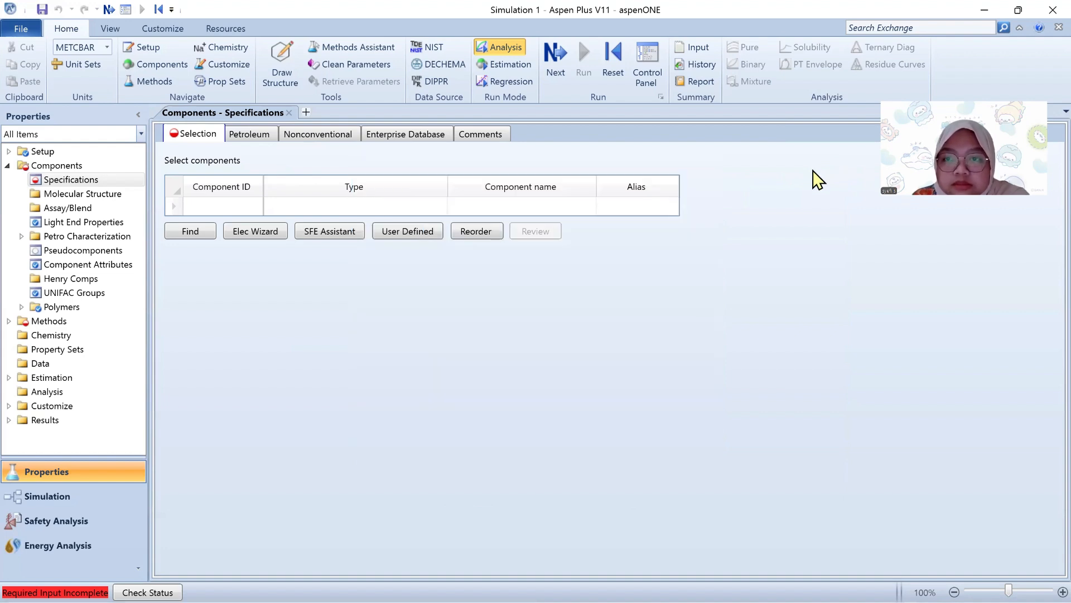
Step: Switch to the Simulation 2 window and close the Simulation 1 window
mouse_move(749, 585)
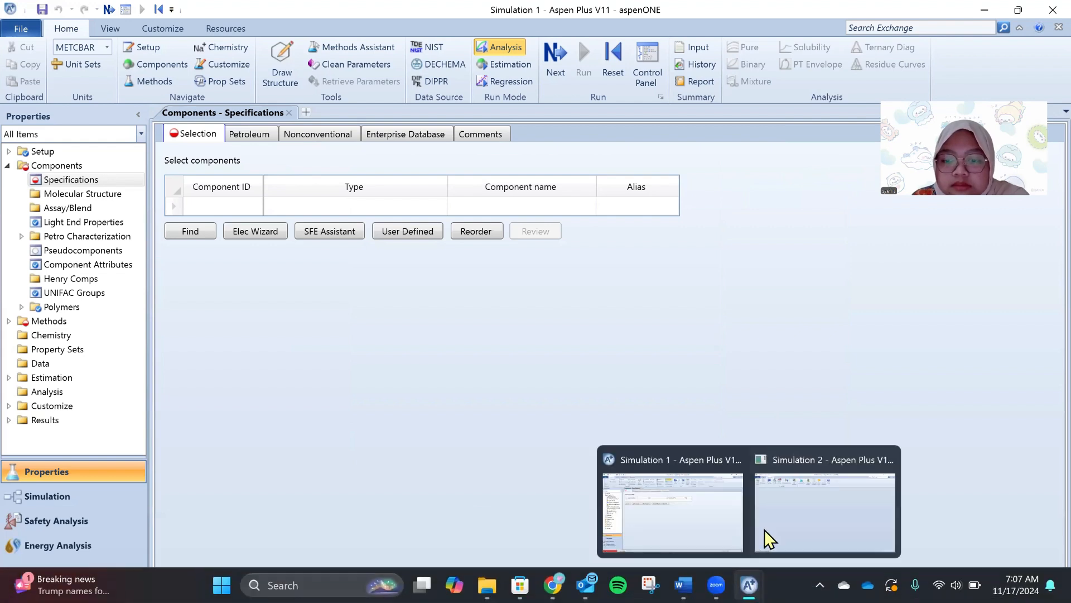
left_click(794, 485)
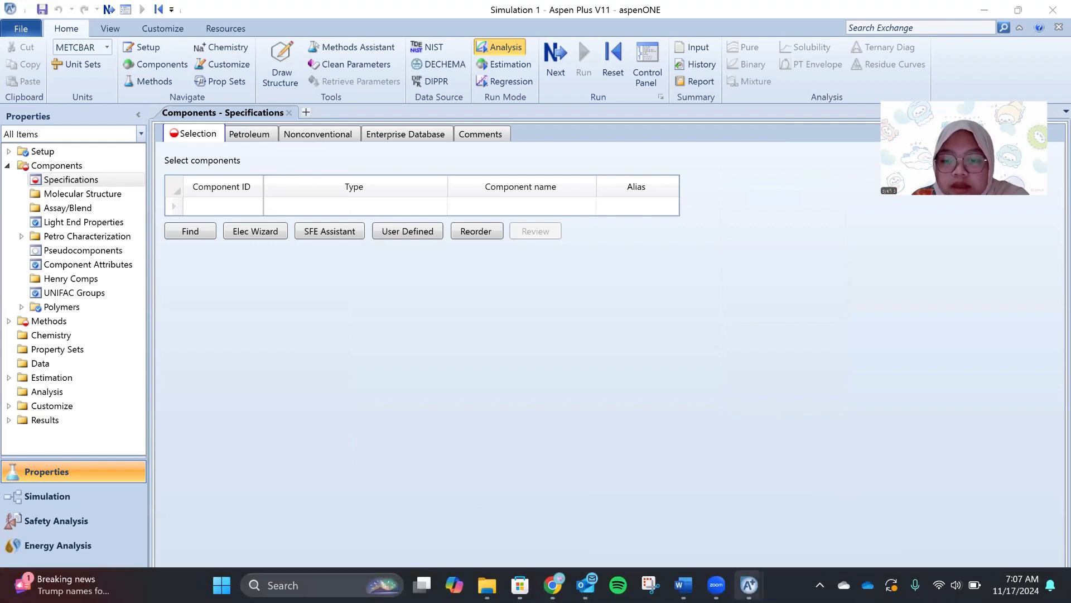
left_click(815, 534)
mouse_move(748, 585)
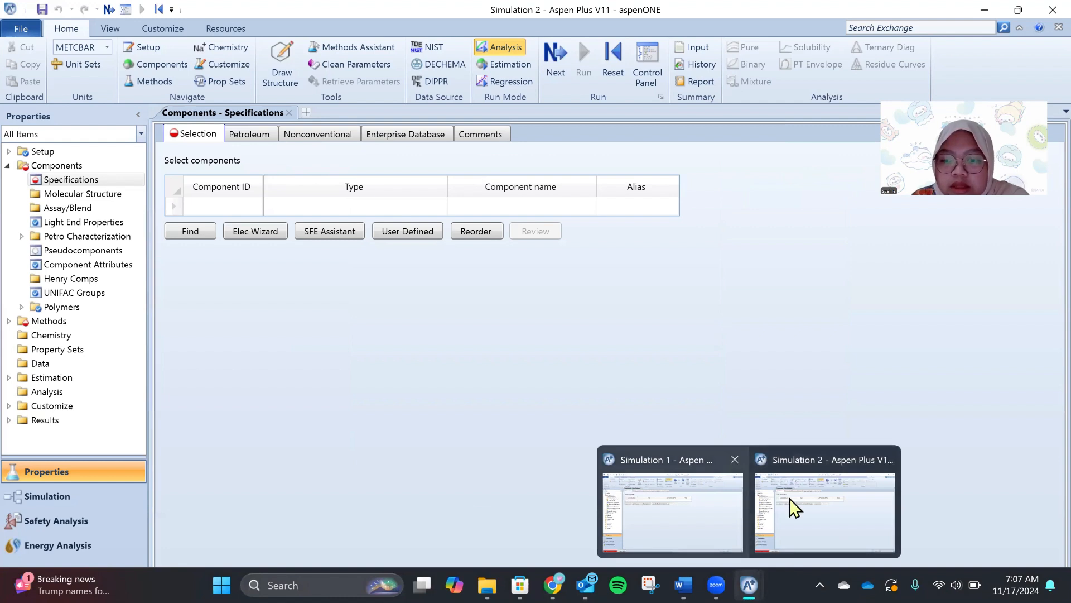
left_click(735, 459)
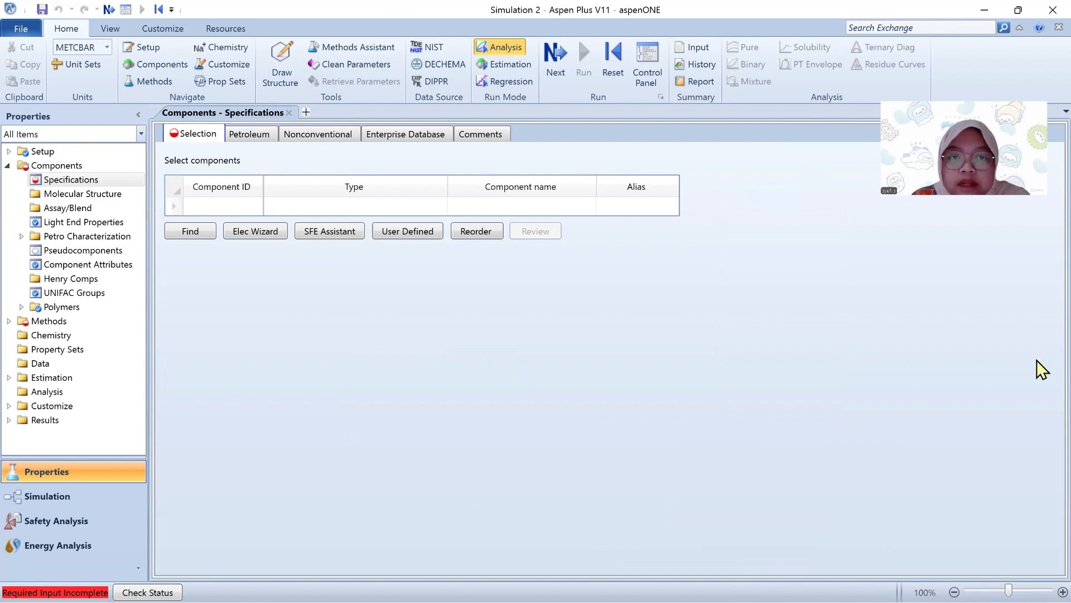
Step: Arrange the simulation window beside the assignment PDF and add WATER to the component list
left_click(246, 202)
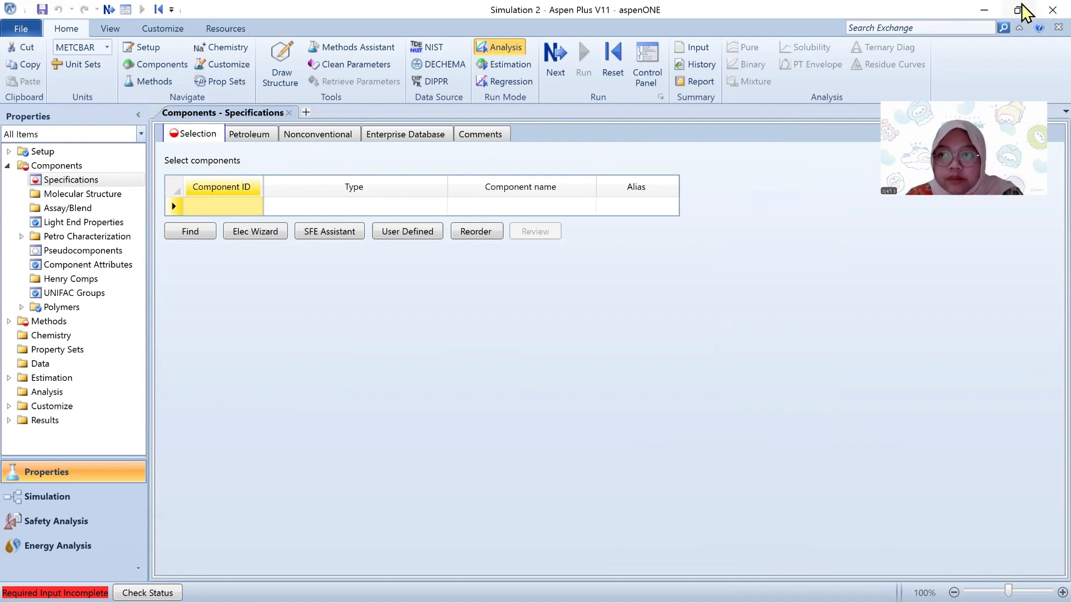
mouse_move(1018, 10)
left_click(977, 75)
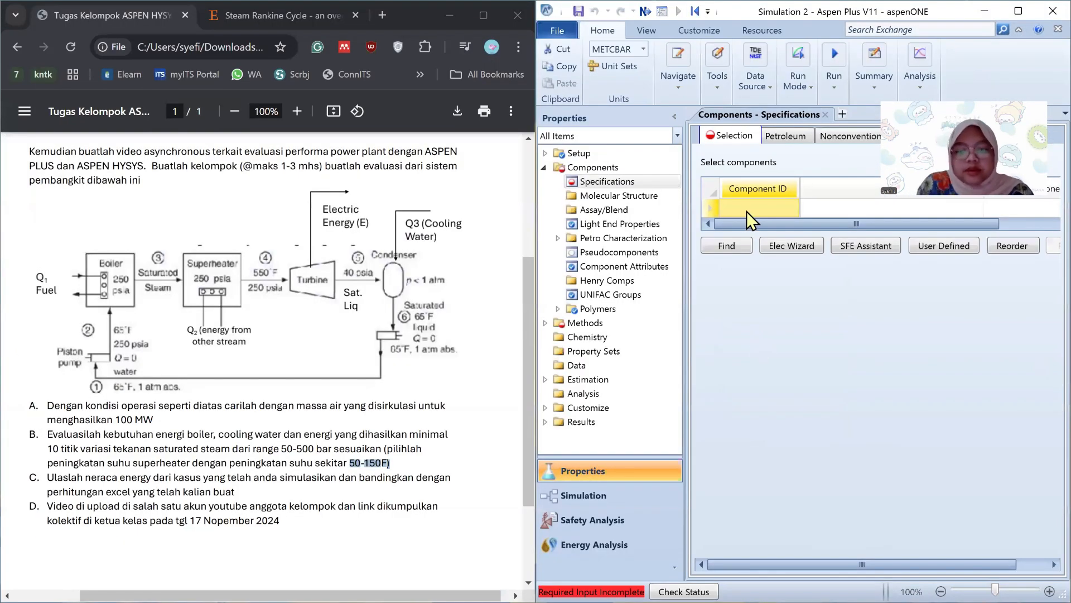
type("WATER")
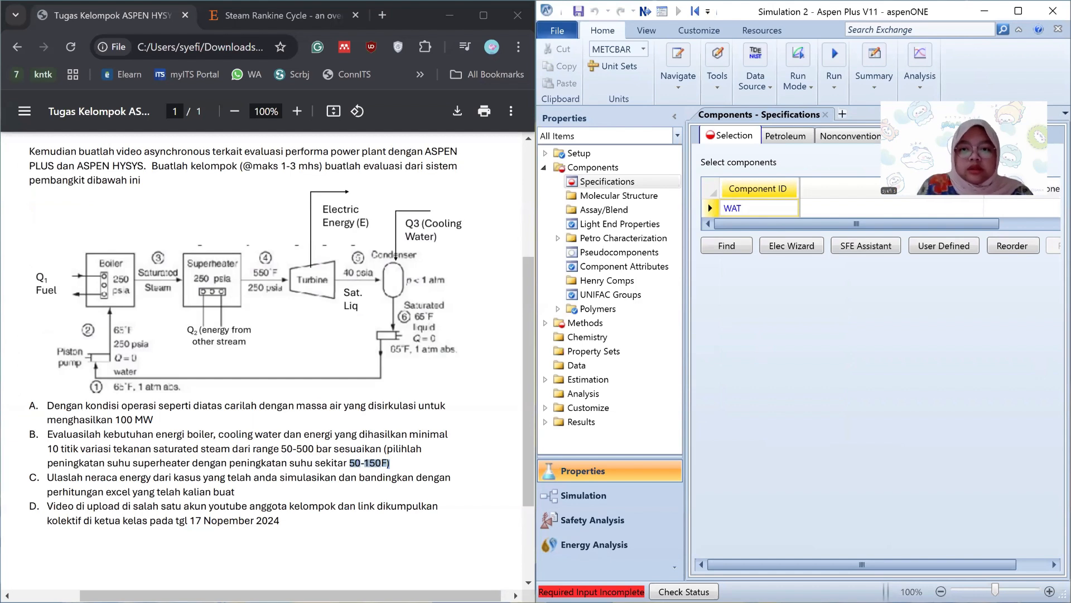
key("Return")
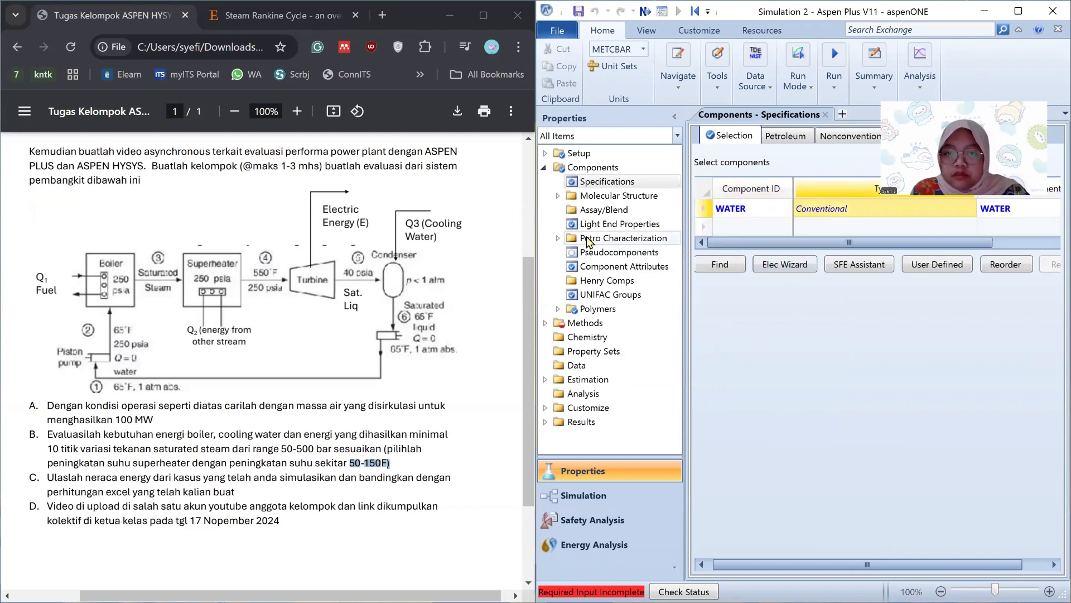
Step: Set the valid phases in the global setup to Vapor-Liquid
left_click(593, 156)
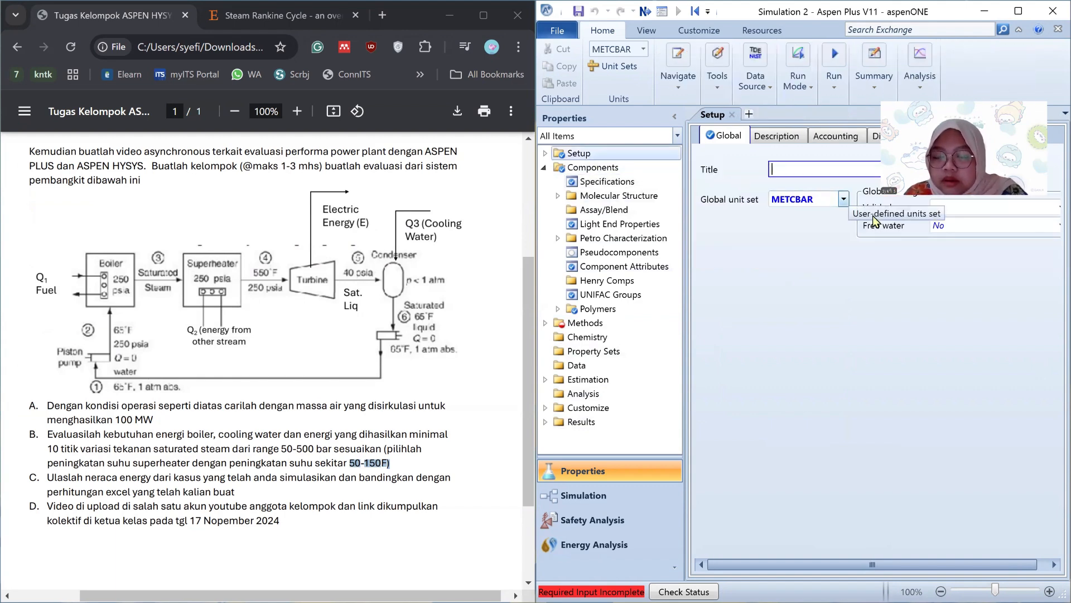
left_click(964, 208)
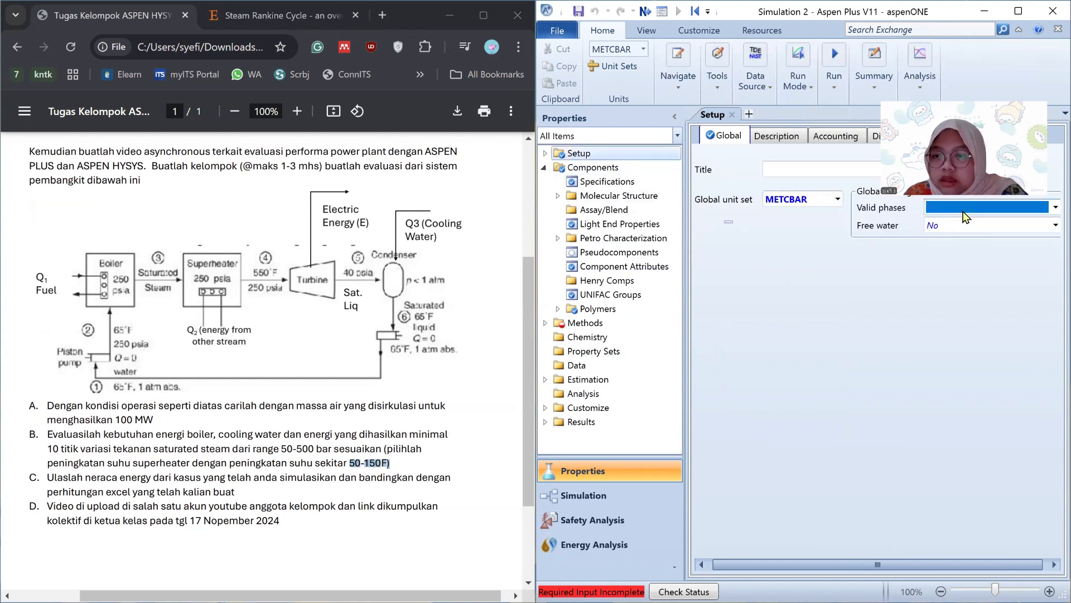
left_click(1056, 207)
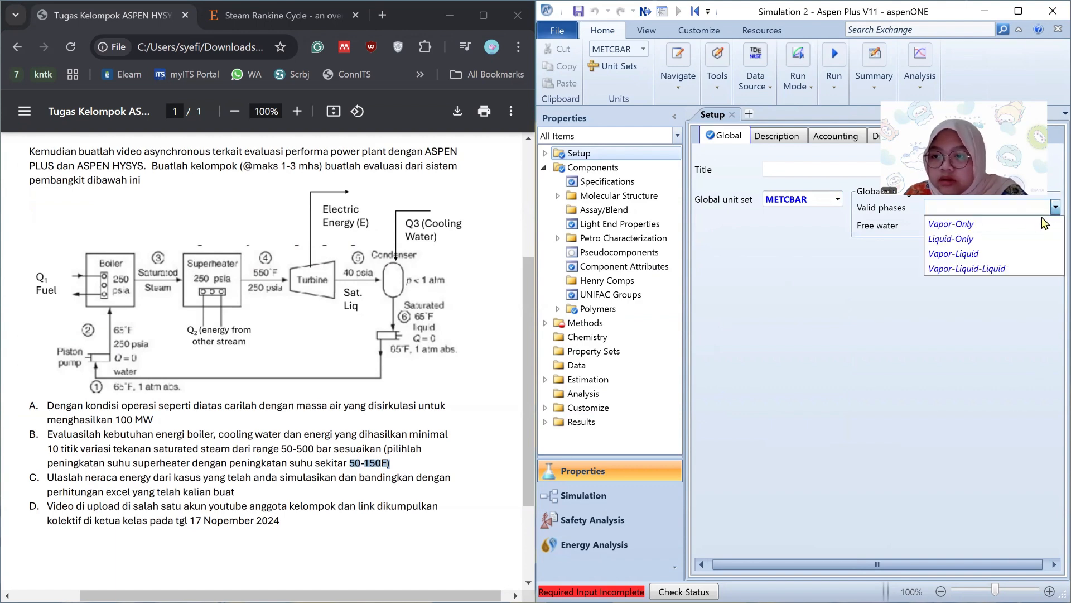
left_click(990, 253)
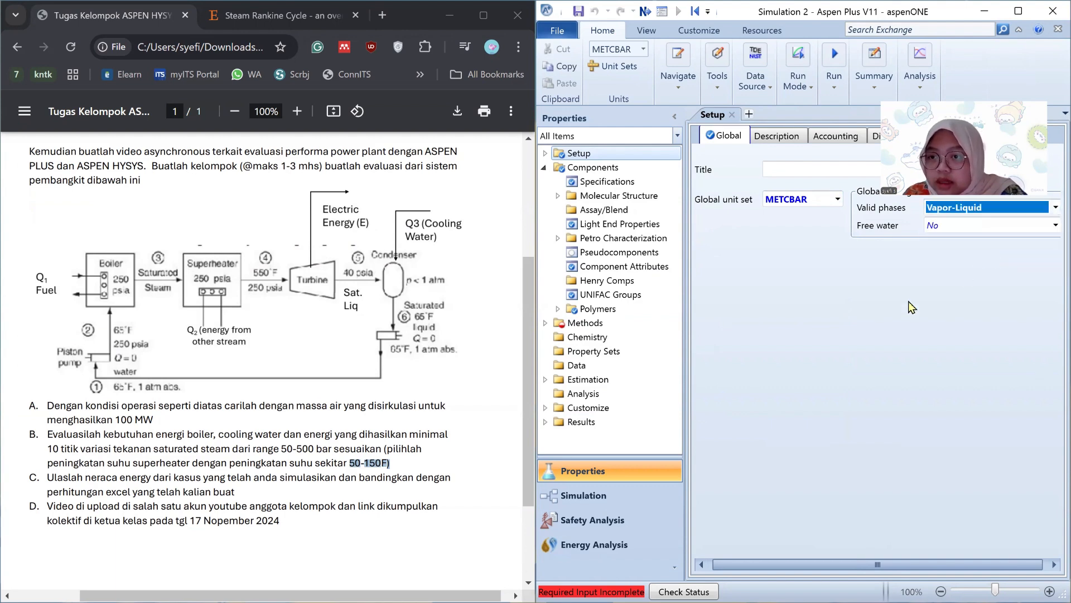
Step: Set the property method filter to WATER and the base method to IAPWS-95
left_click(602, 323)
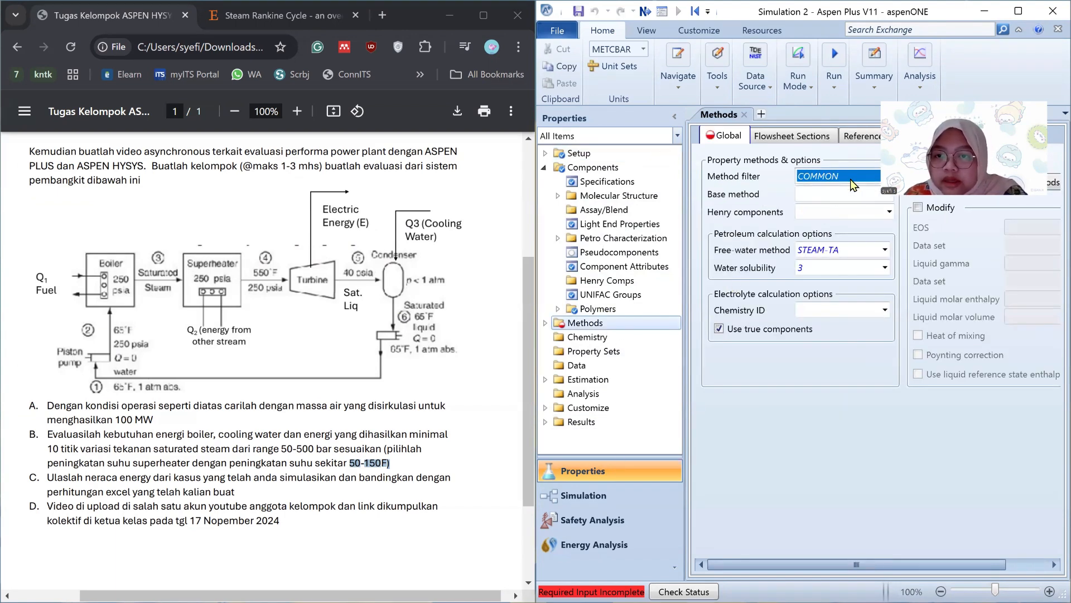
left_click(851, 177)
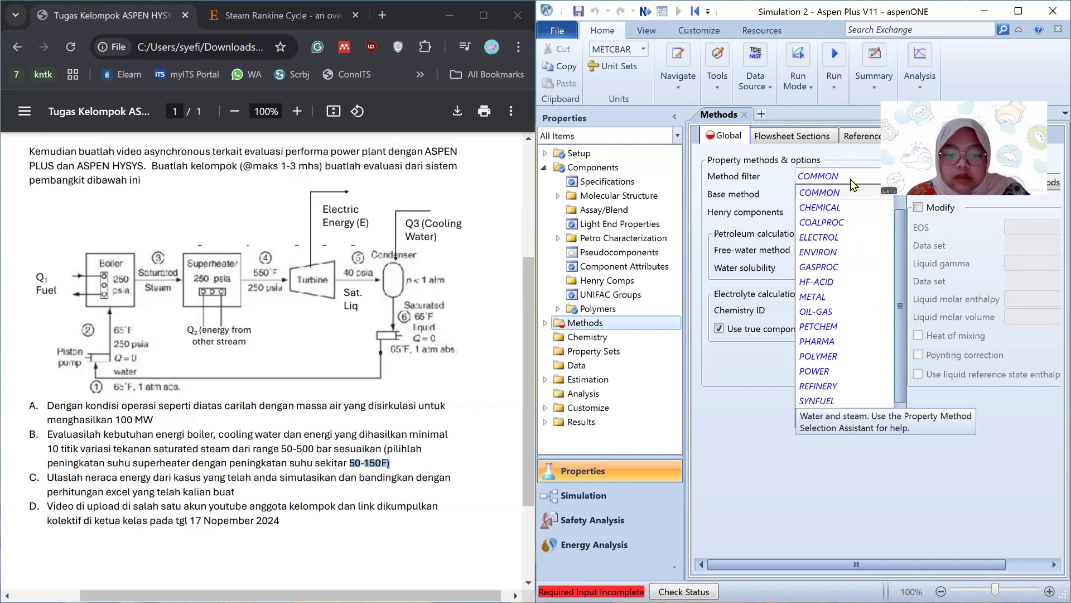
left_click(850, 179)
key("w")
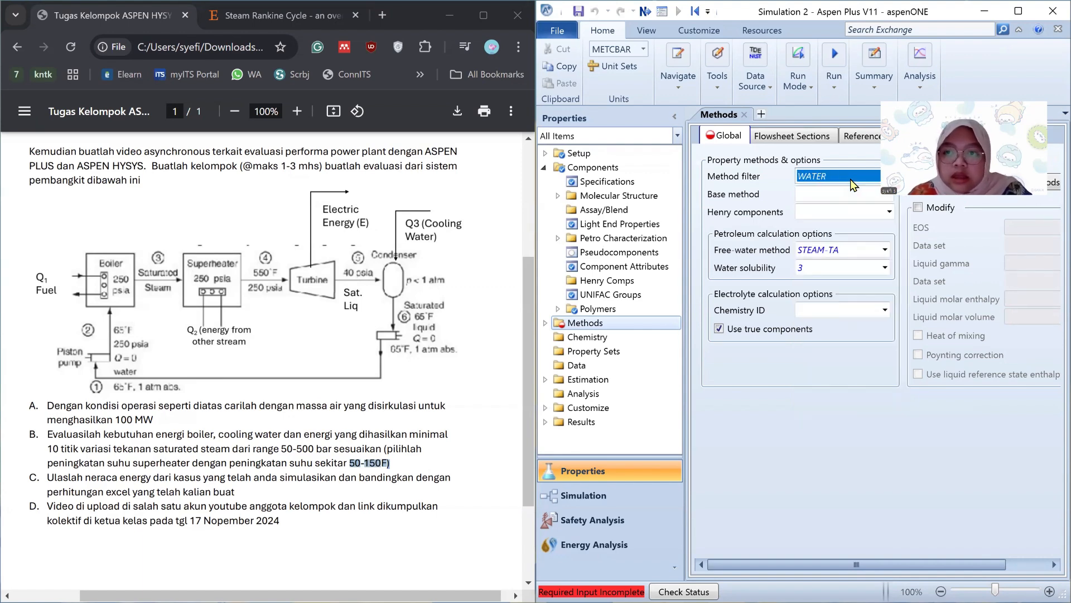
left_click(808, 451)
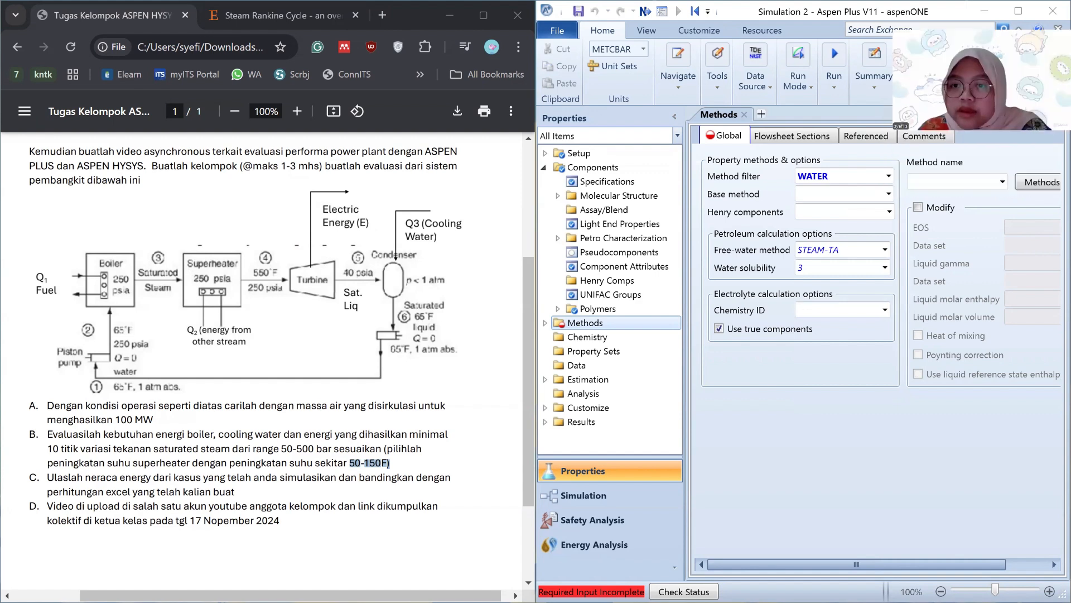
left_click(889, 194)
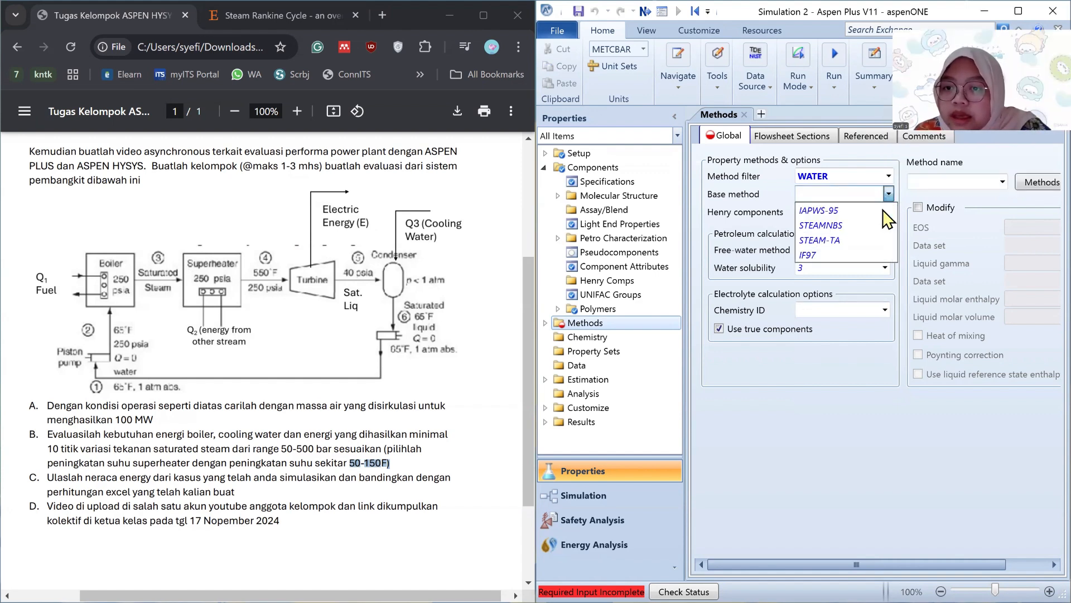
left_click(844, 217)
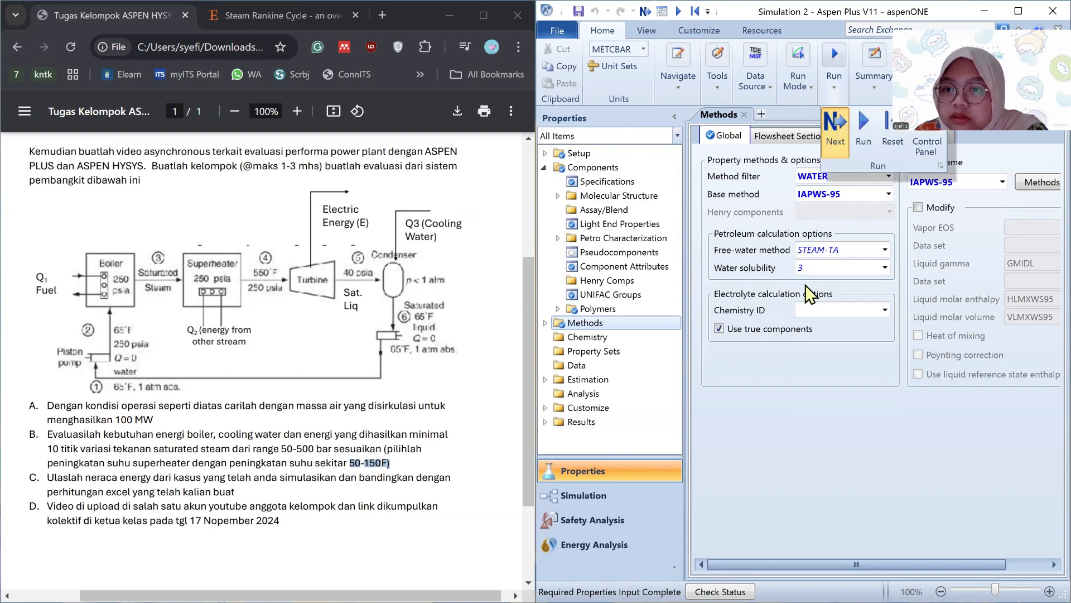
Step: Run the property analysis and setup, and switch to the Simulation environment
left_click(835, 72)
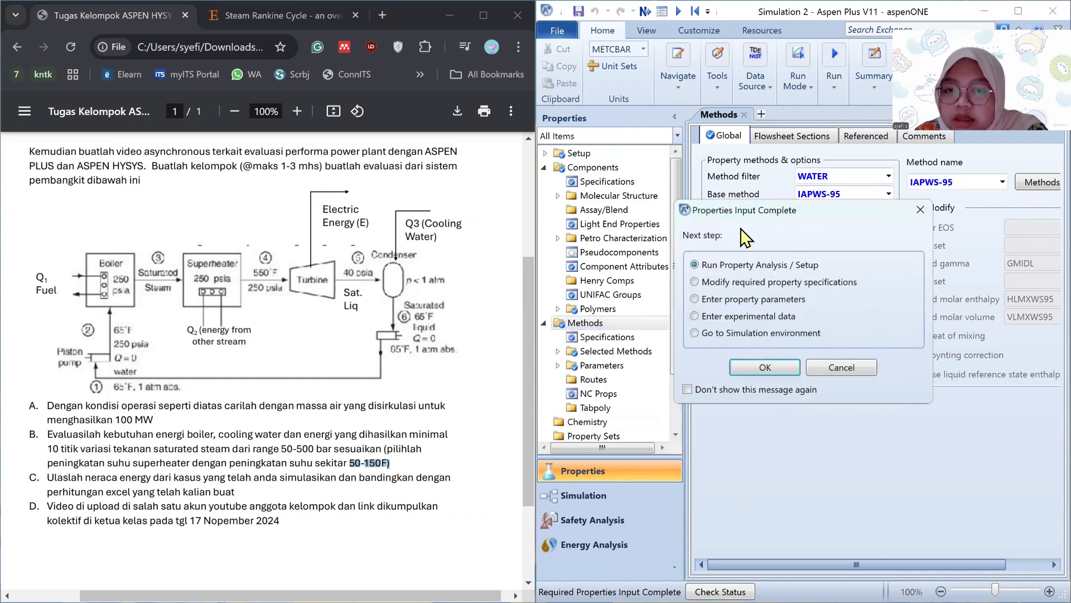
left_click(781, 379)
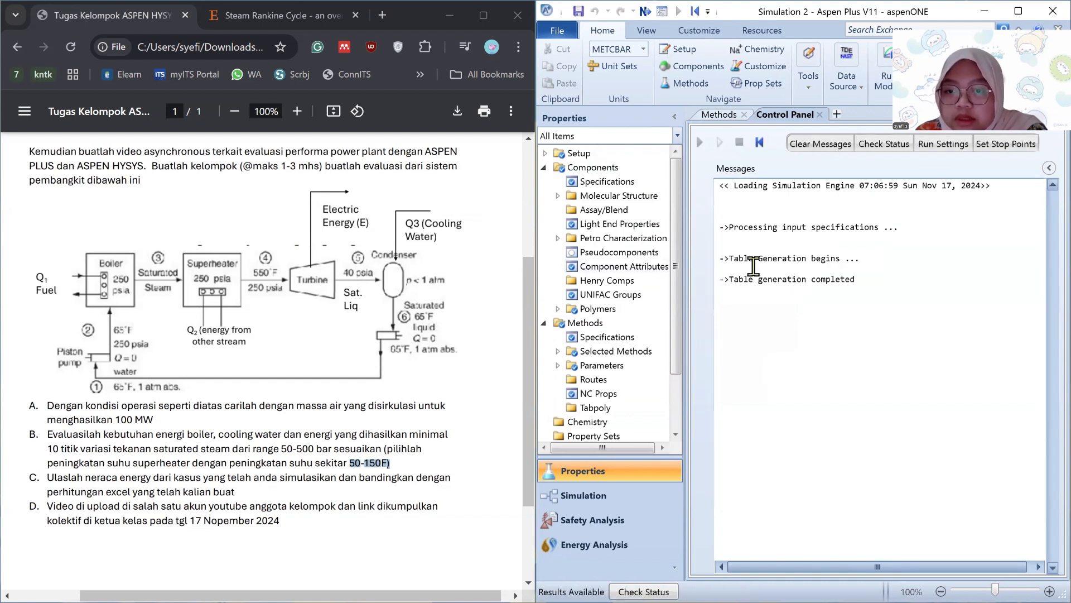
left_click(596, 503)
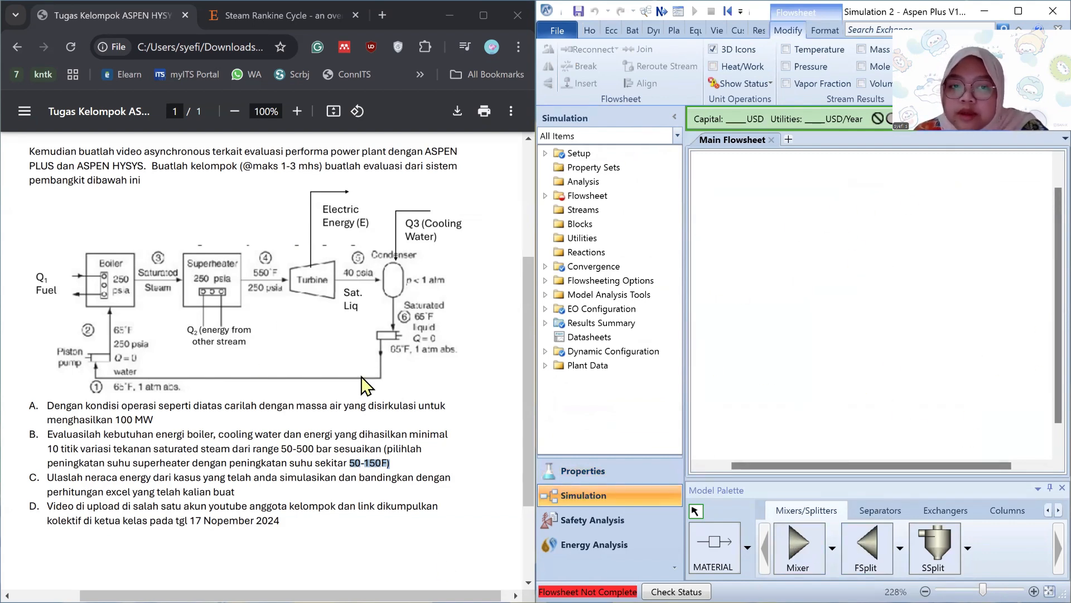
Step: Place two Heater blocks side by side on the main flowsheet for the boiler and superheater
mouse_move(368, 602)
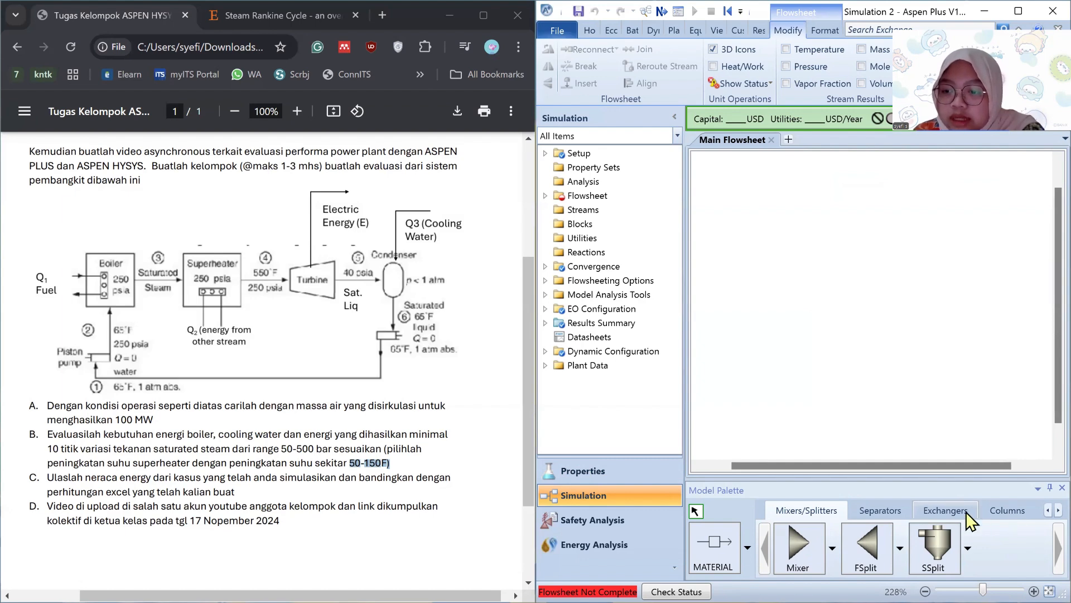
left_click(945, 510)
left_click(799, 544)
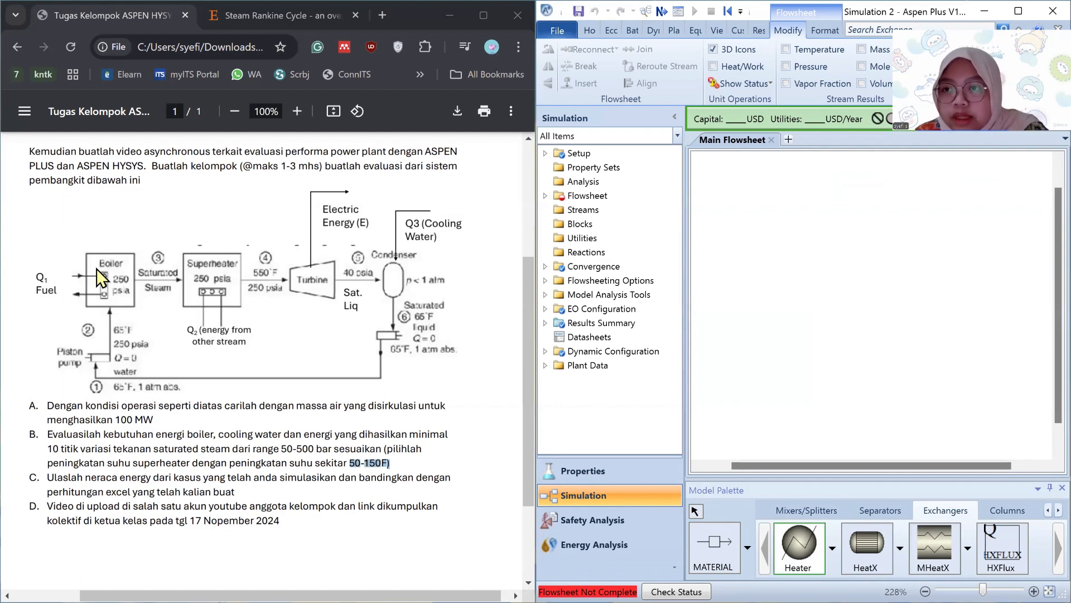
left_click(809, 554)
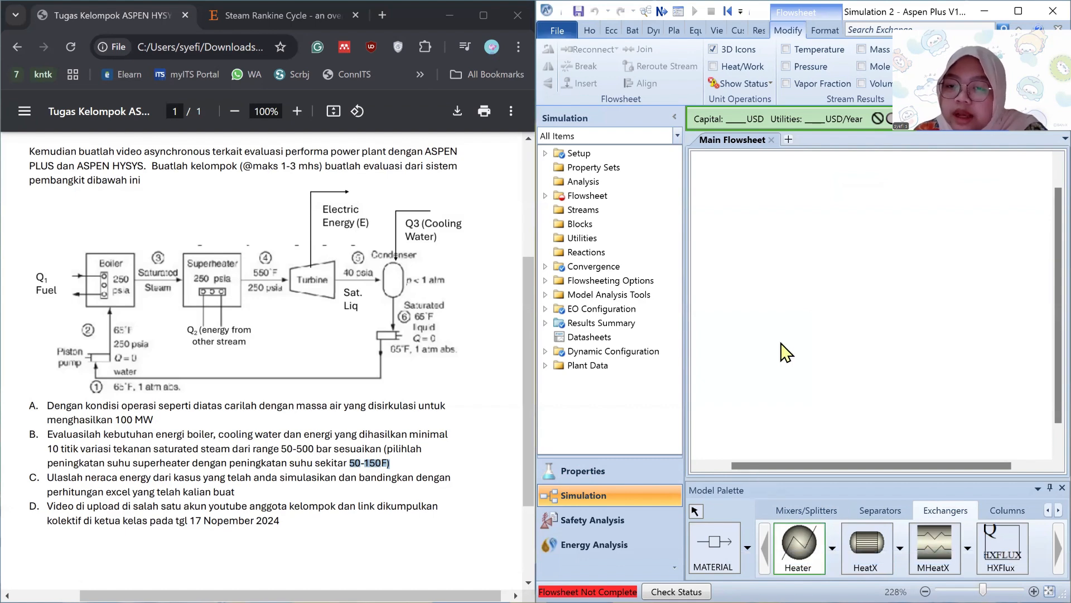
left_click(814, 269)
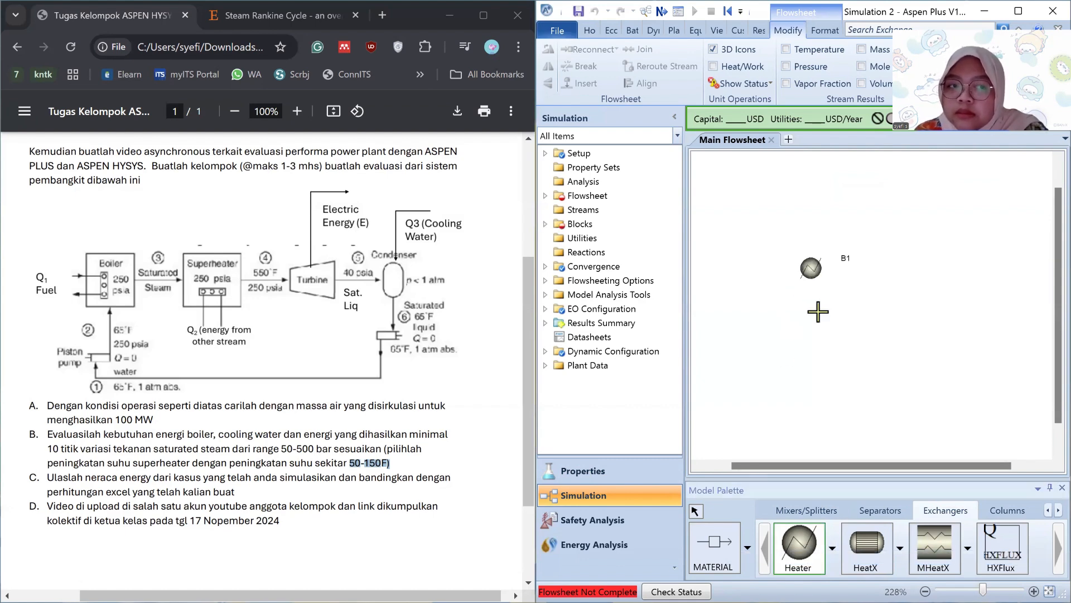
left_click(1058, 510)
left_click(903, 271)
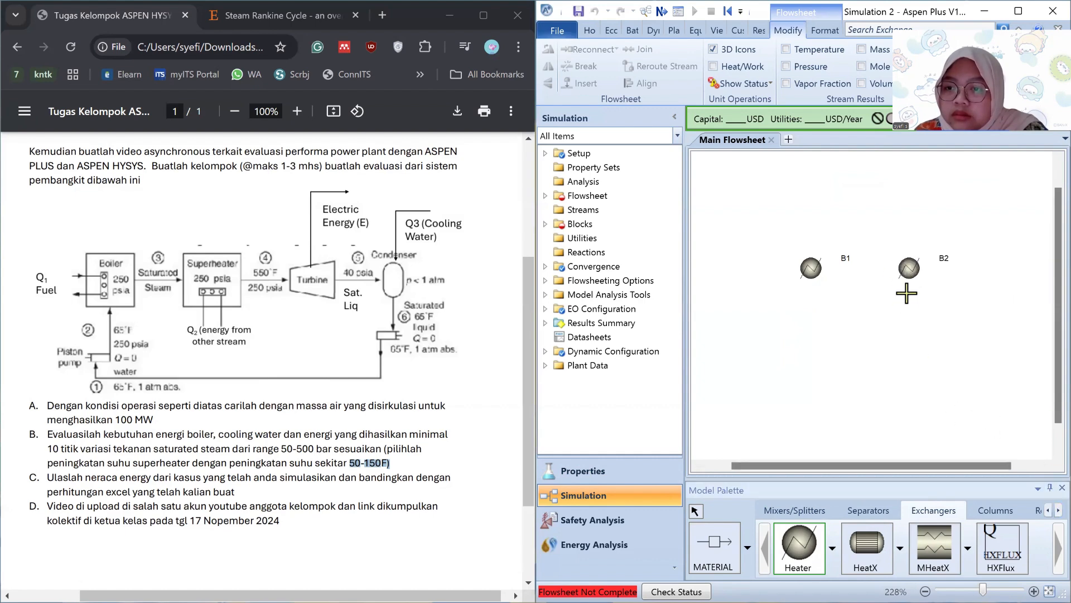
left_click_drag(893, 467, 947, 473)
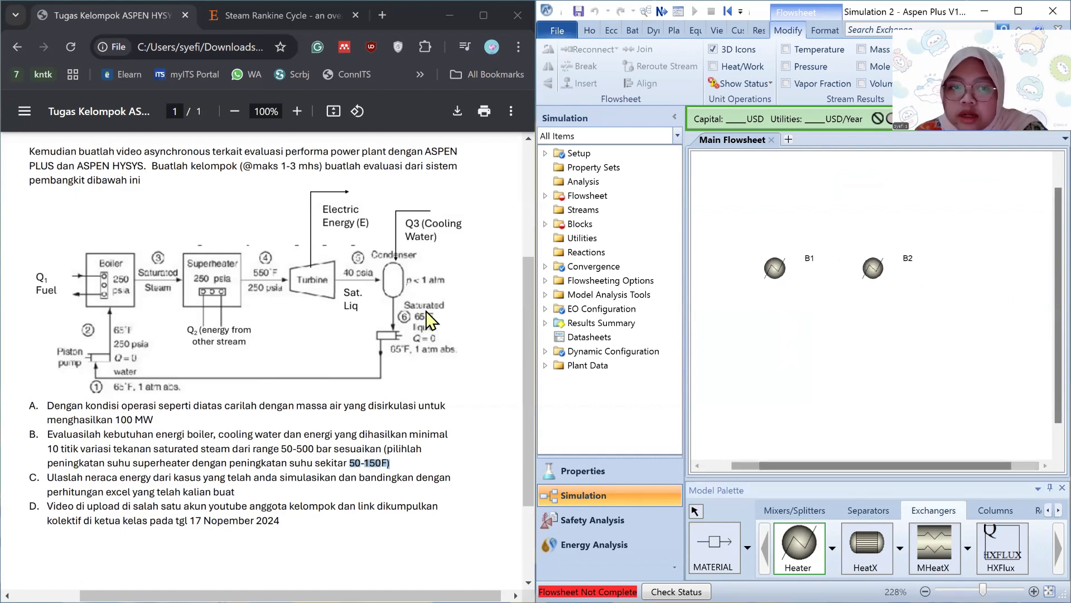
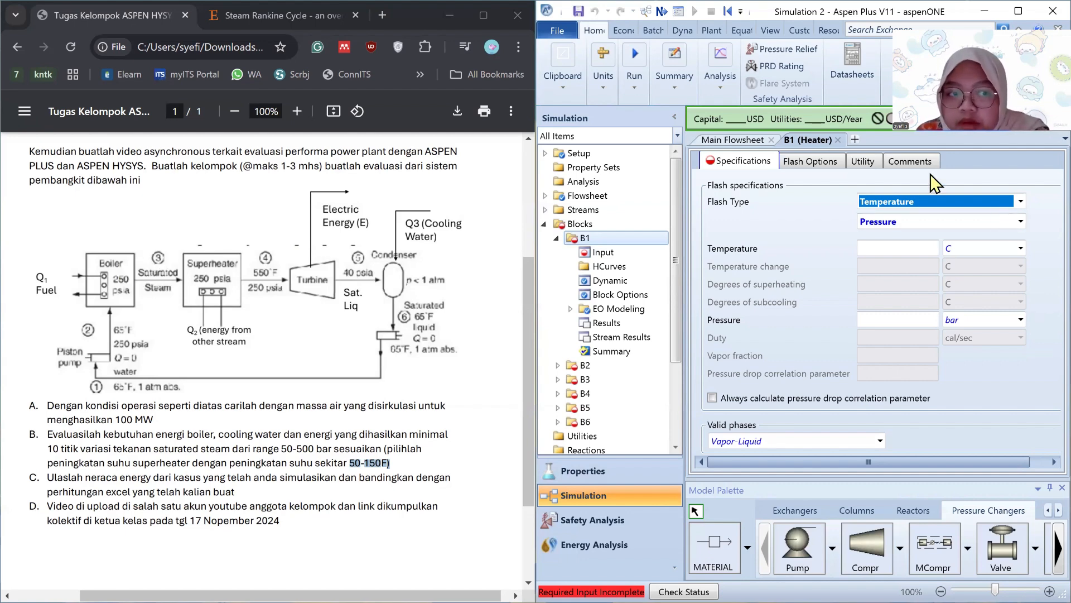
Step: Set the flash type of heater B1 to Pressure and Vapor fraction
left_click(1021, 200)
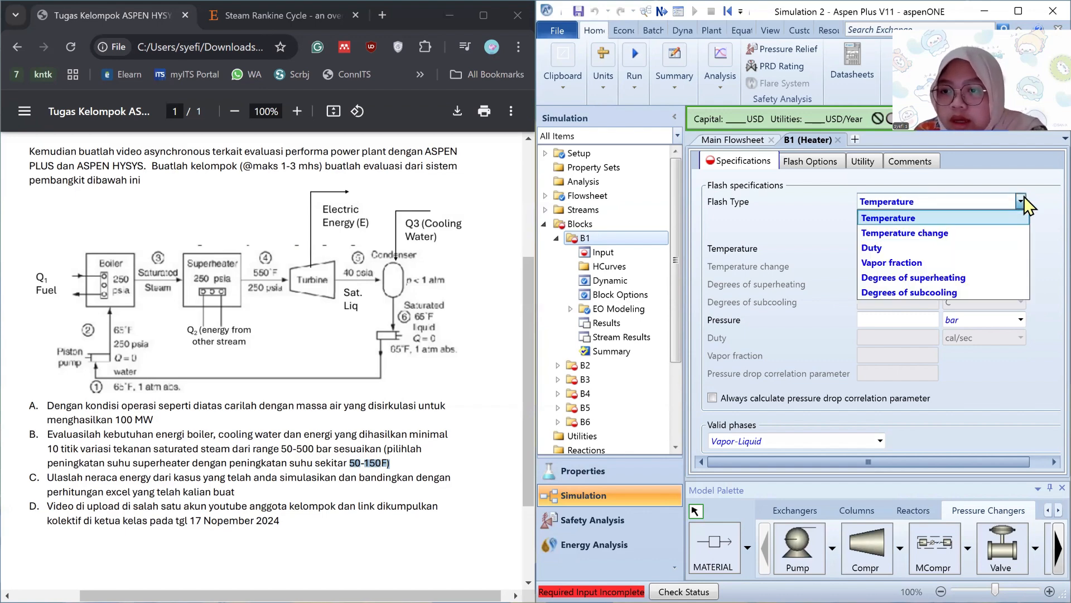
left_click(992, 263)
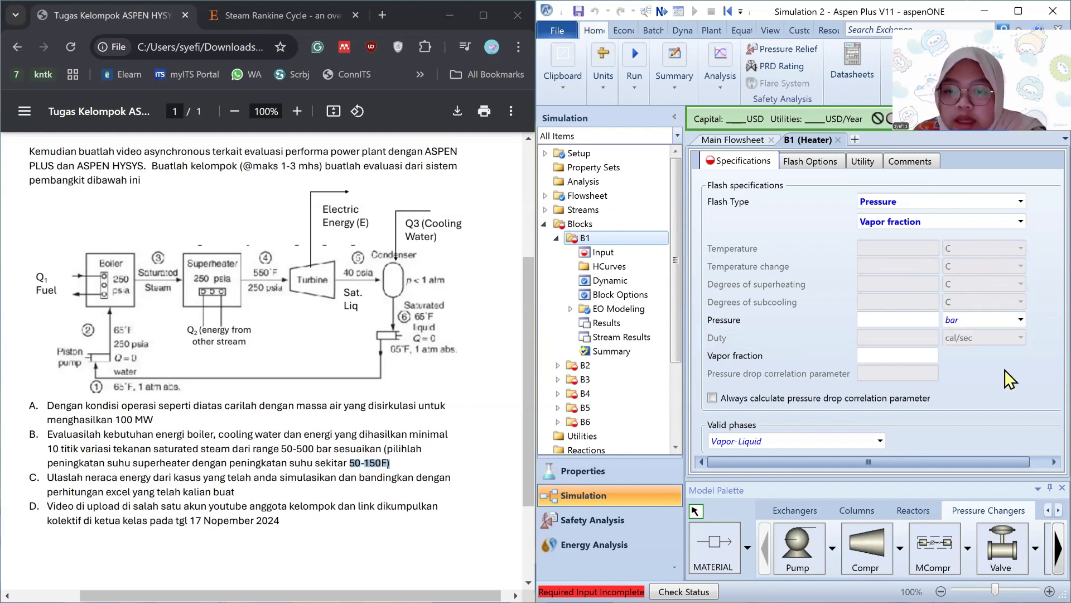
Step: Switch the simulation's global unit set to ENG
left_click(605, 74)
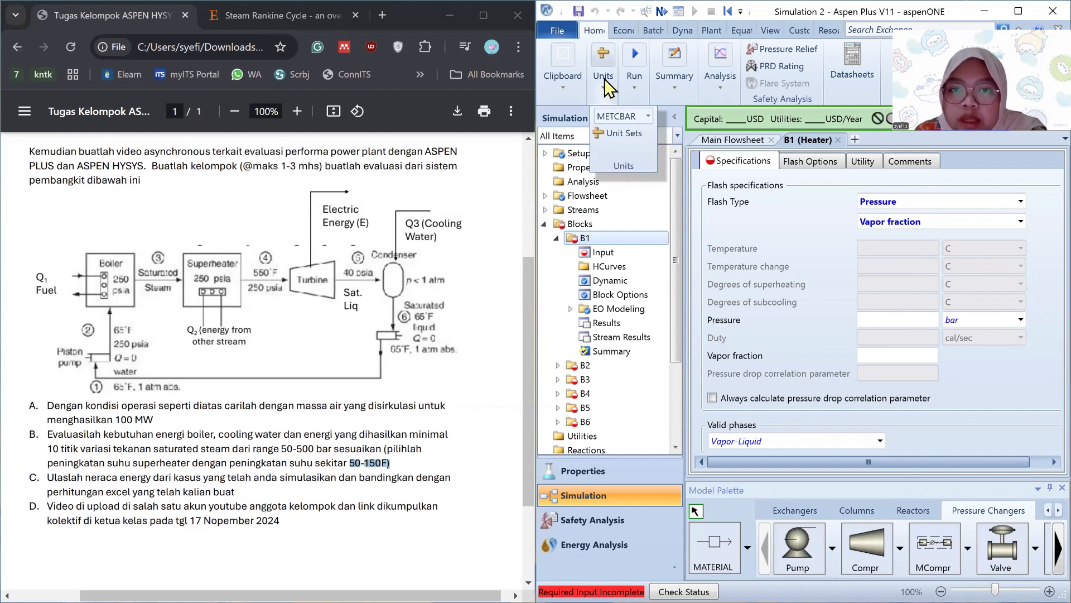
left_click(646, 117)
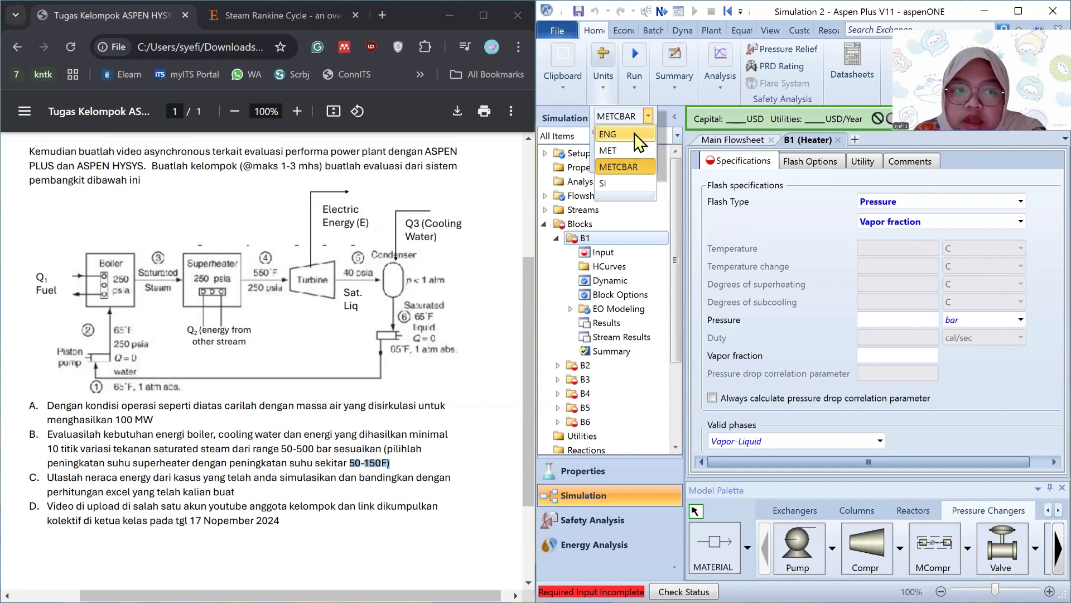
left_click(634, 132)
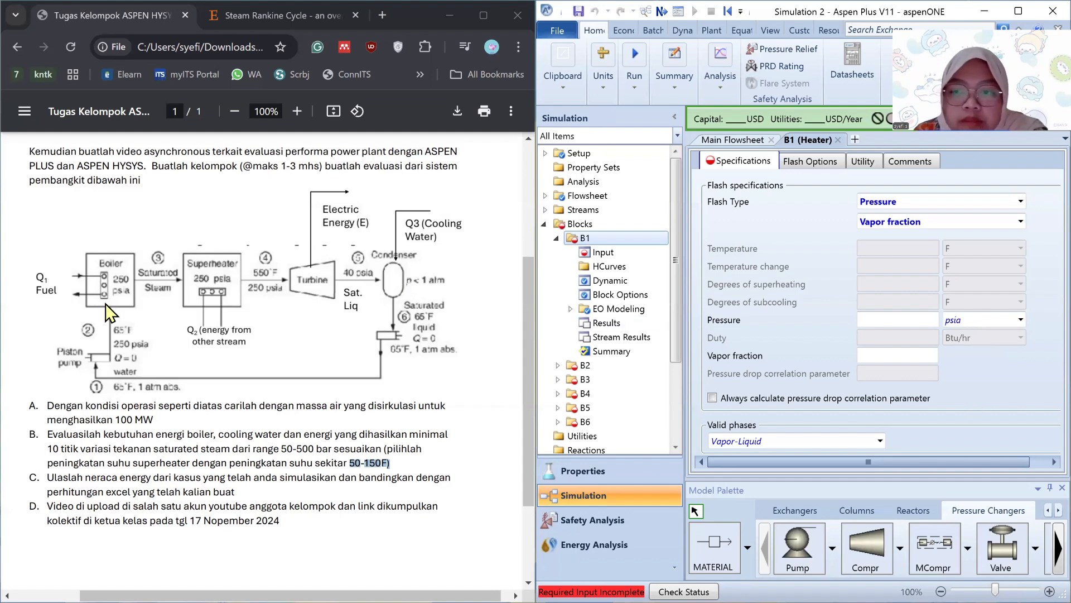
Step: Set heater B1's pressure to 250 psia and its vapor fraction to 1
left_click(926, 316)
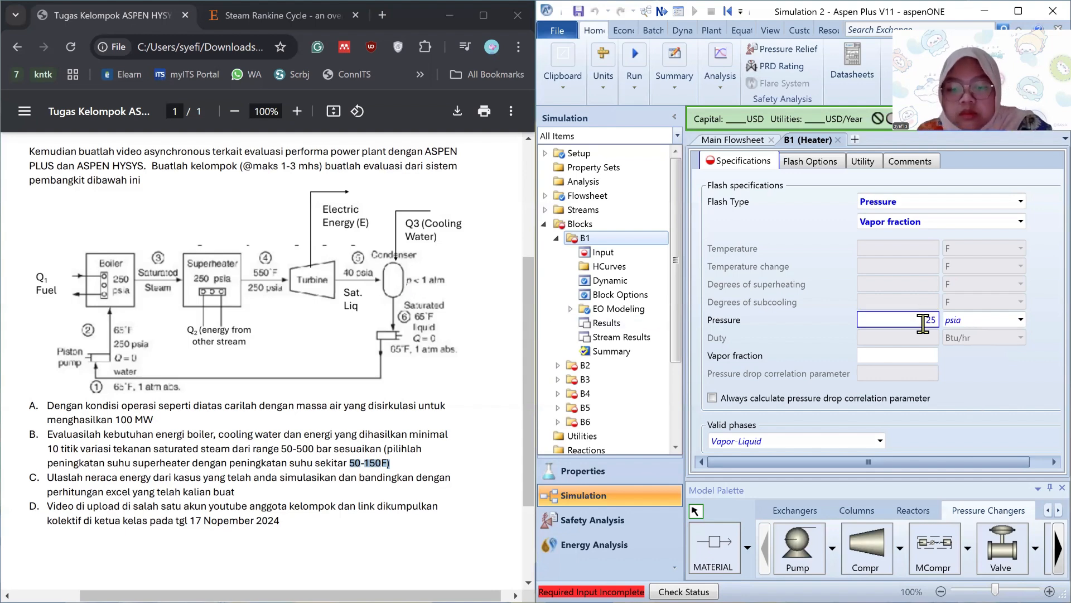
key("Return")
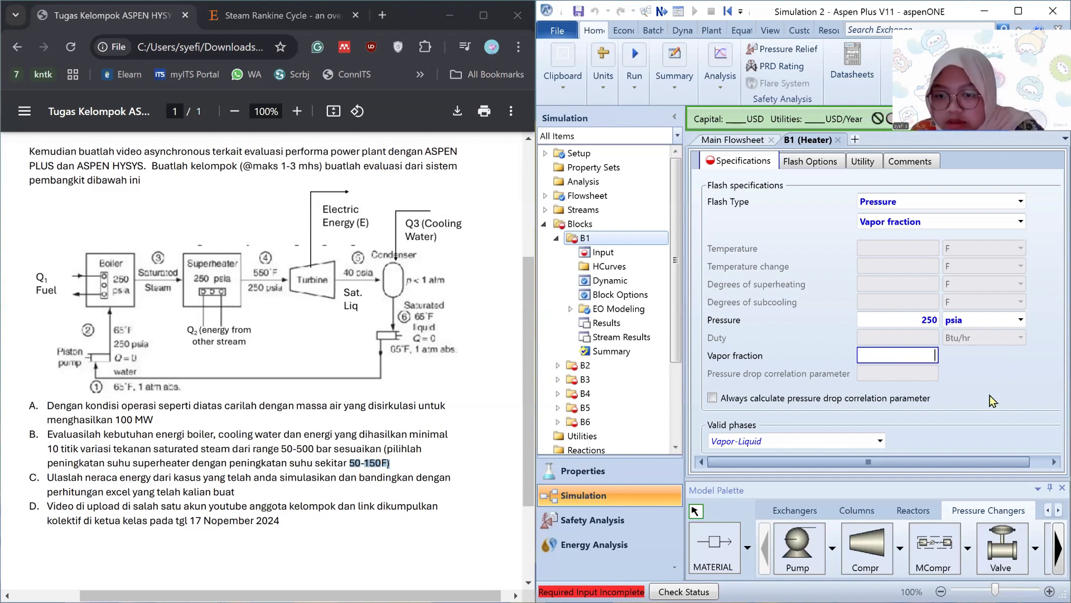
type("1")
key("Return")
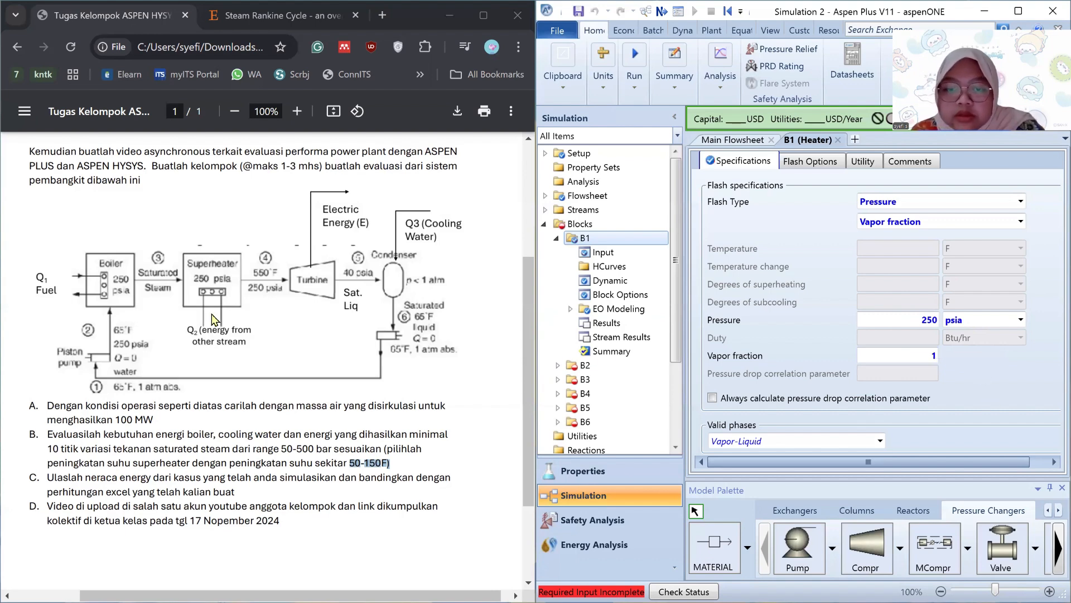
Step: Specify heater B2, the superheater, with a temperature of 550 F and a pressure of 250 psia
left_click(585, 365)
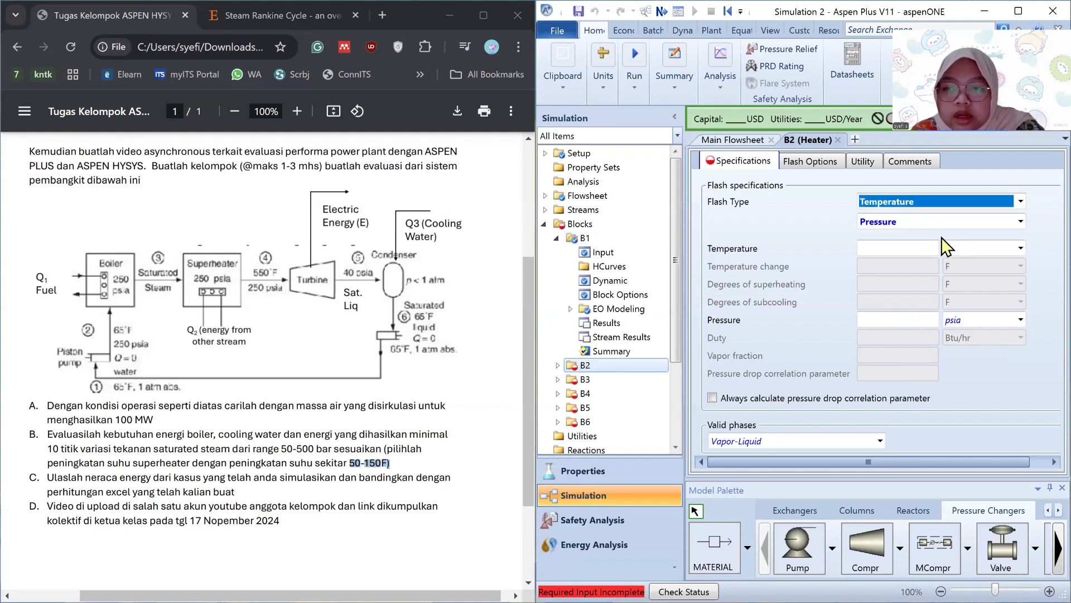
left_click(736, 140)
left_click(807, 141)
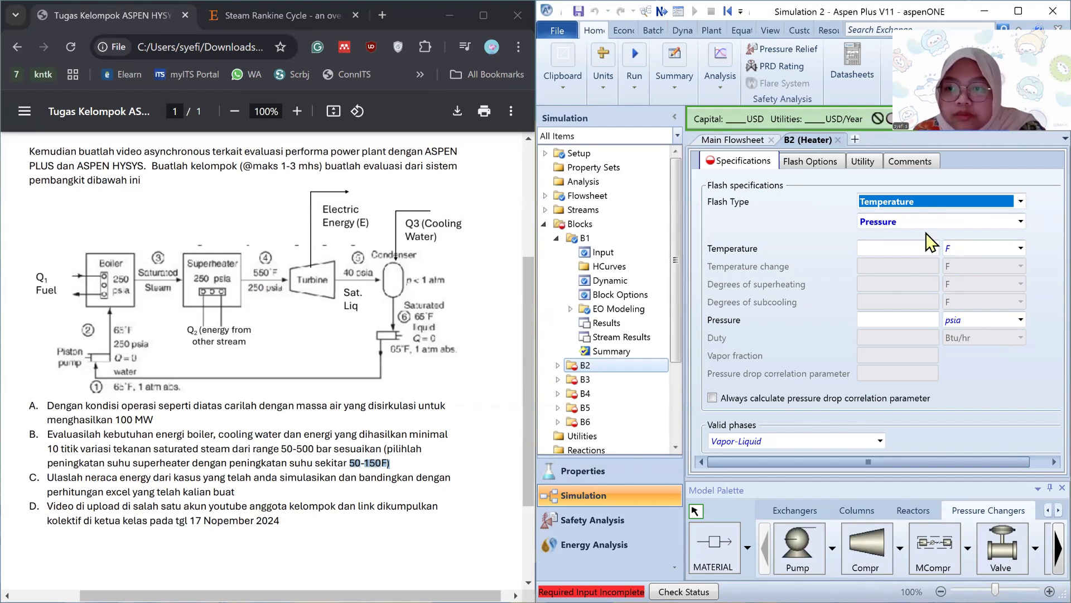
left_click(910, 248)
type("550")
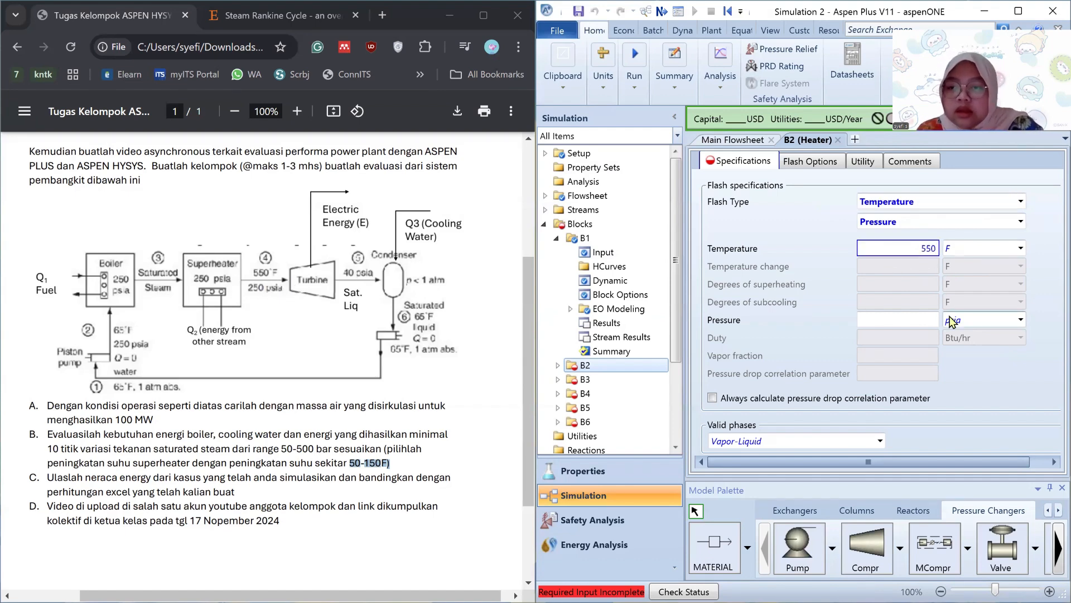
left_click(992, 387)
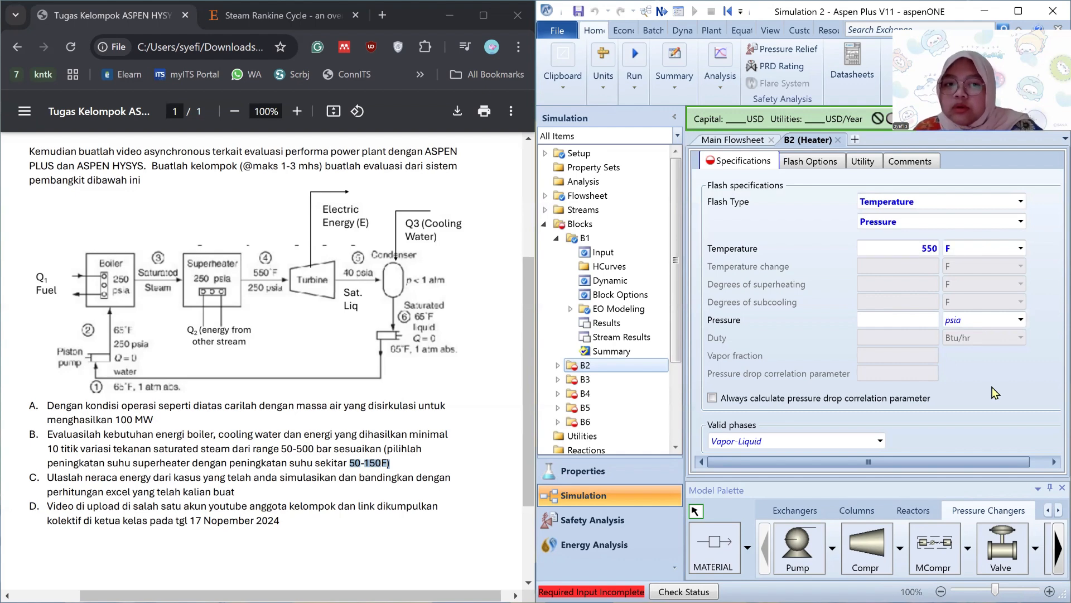
left_click(911, 326)
type("250")
left_click(1024, 378)
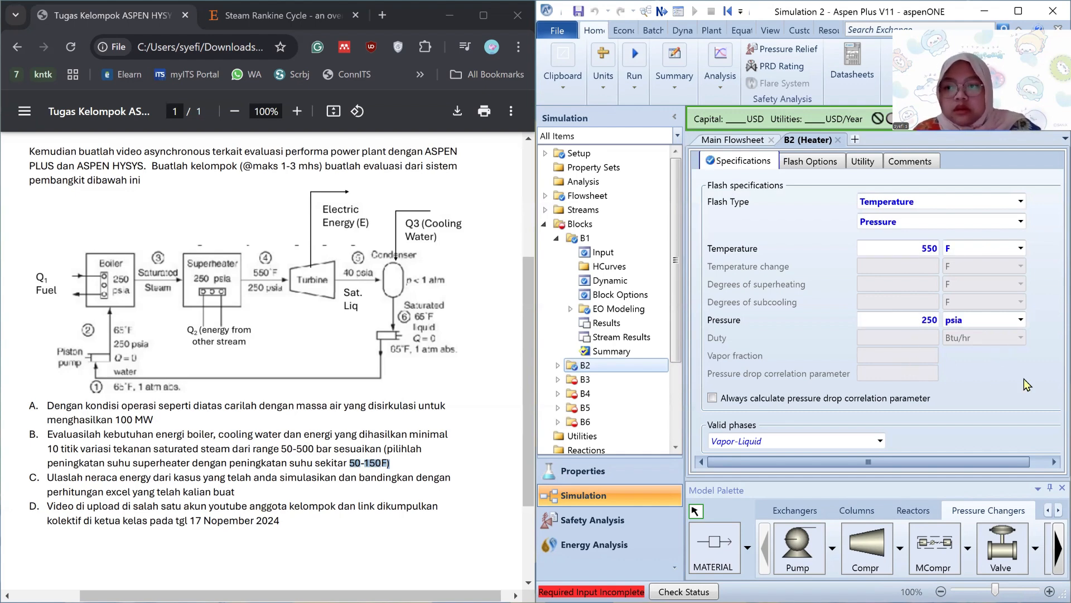
Step: Set block B3's model to Turbine and its type to Isentropic
left_click(628, 377)
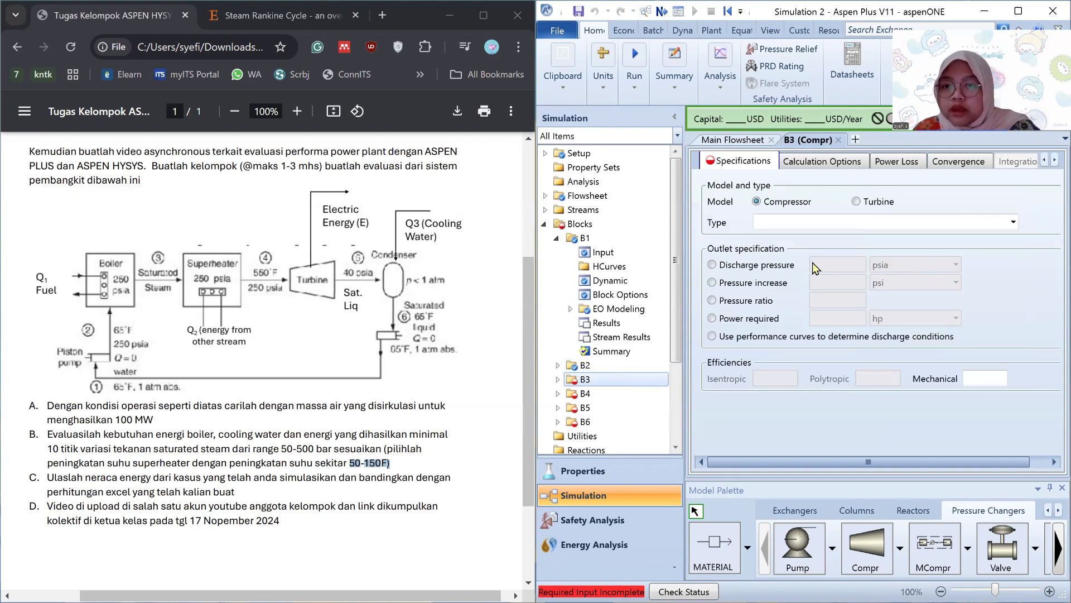
left_click(858, 202)
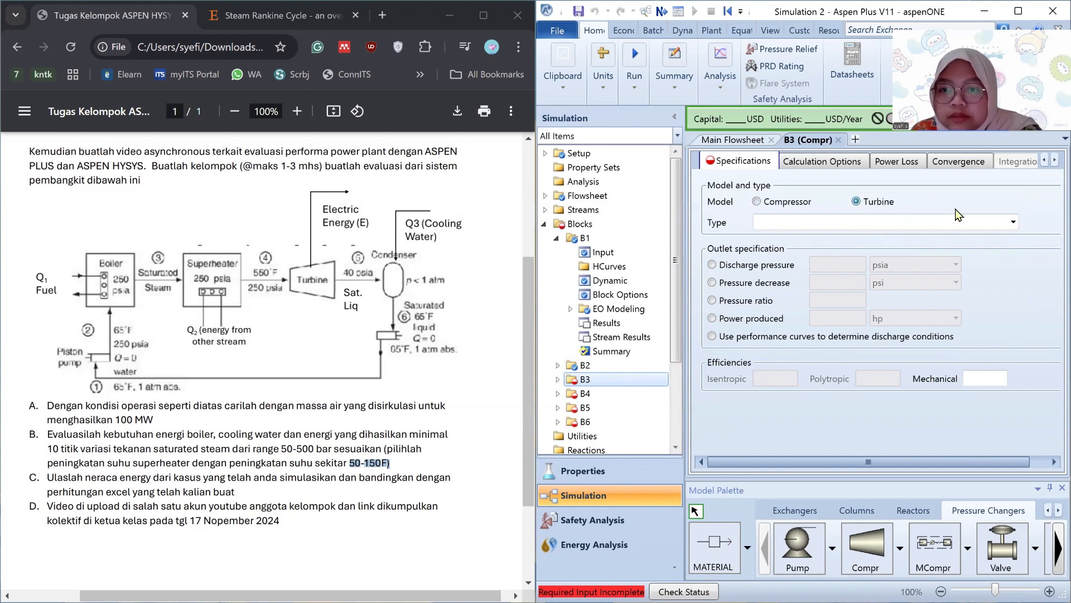
left_click(933, 228)
left_click(915, 235)
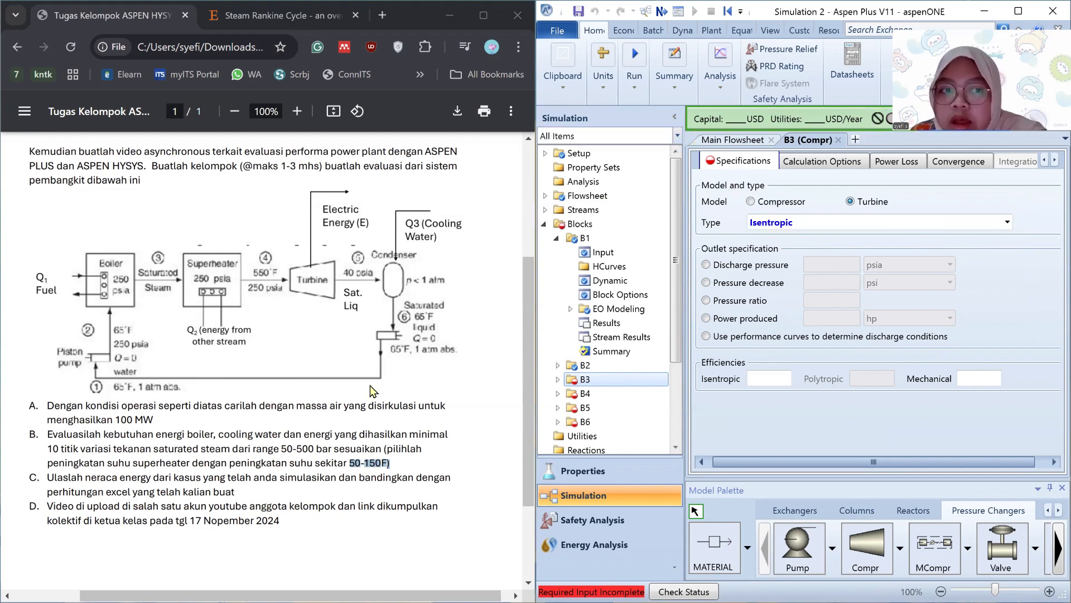
Step: In the browser, examine the Simple Rankine Cycle section of the ScienceDirect article for ideal pump and heat exchanger assumptions, and return to the assignment PDF
left_click(245, 16)
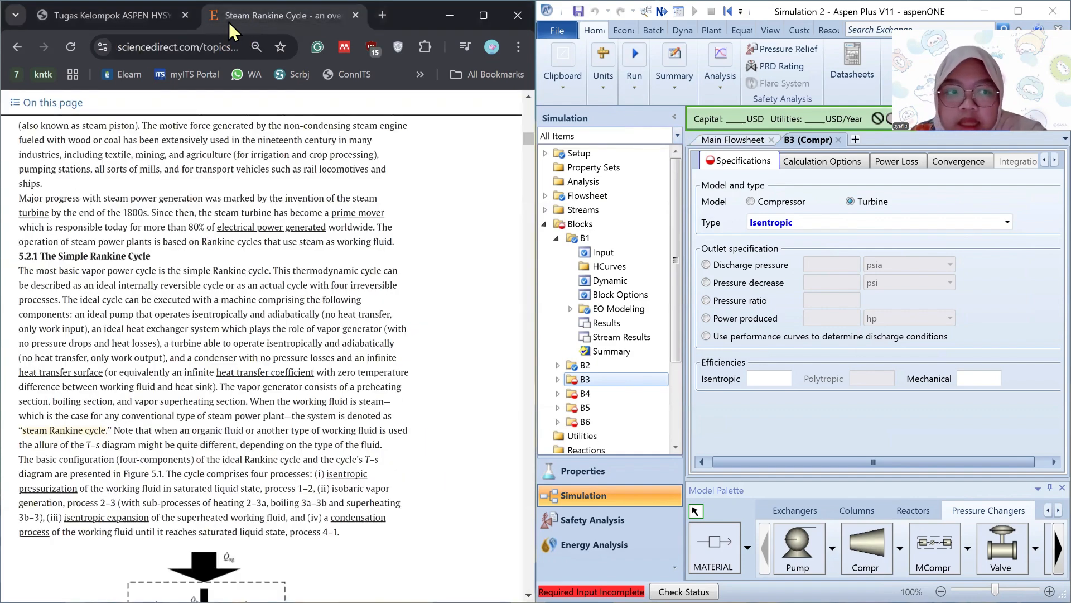
scroll(243, 343, "down", 3)
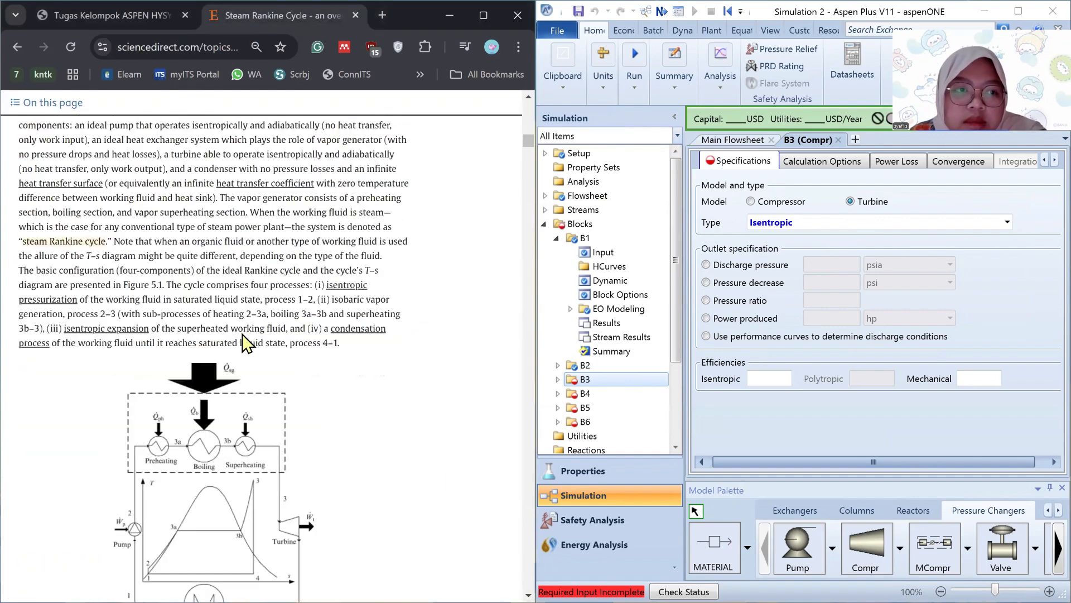
scroll(244, 343, "up", 2)
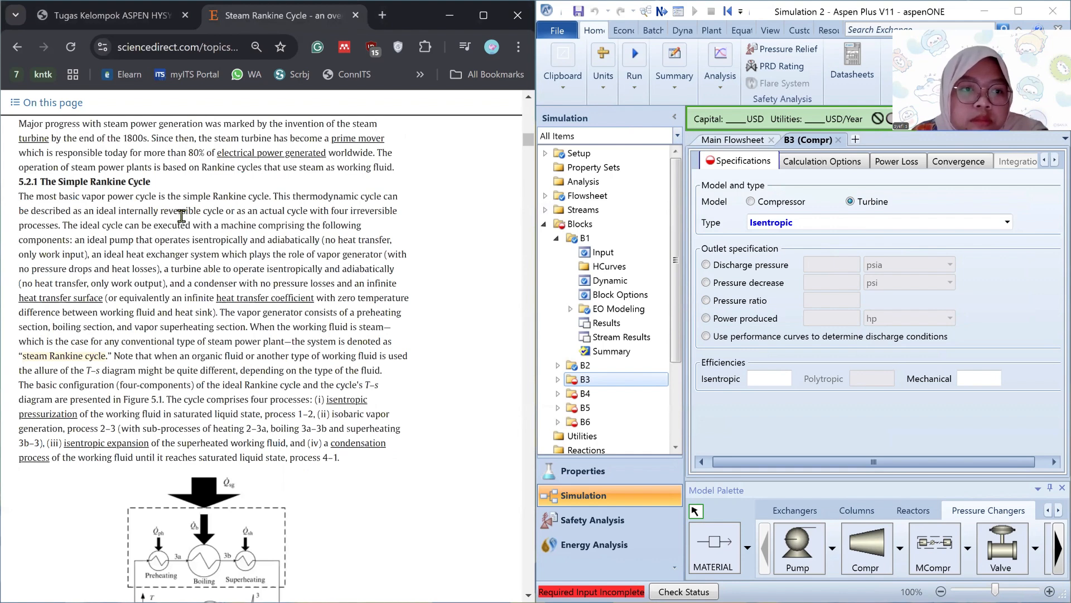
scroll(95, 222, "up", 1)
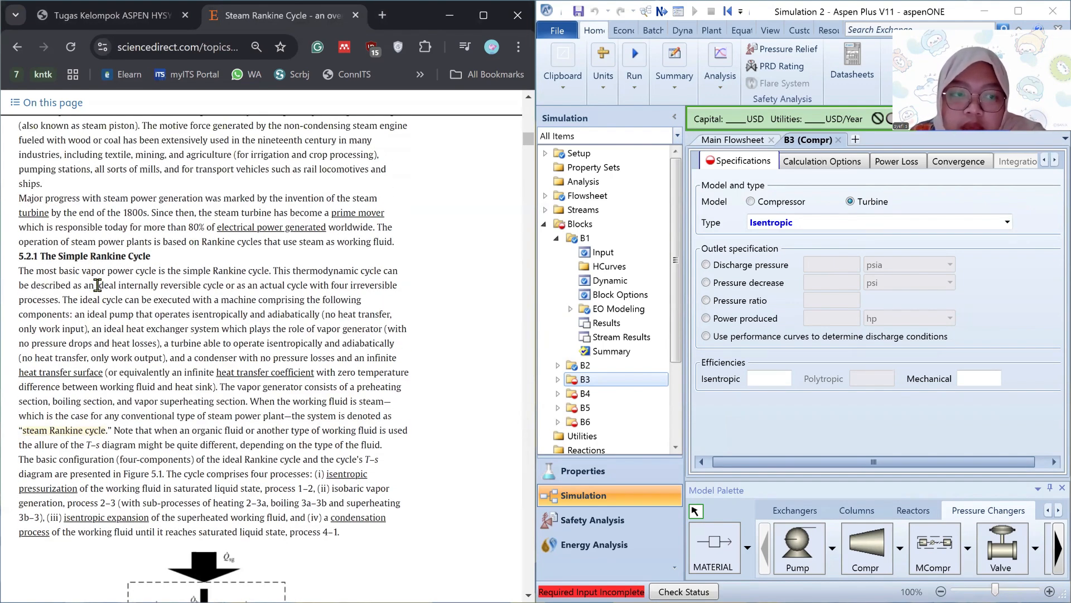
left_click_drag(94, 285, 112, 285)
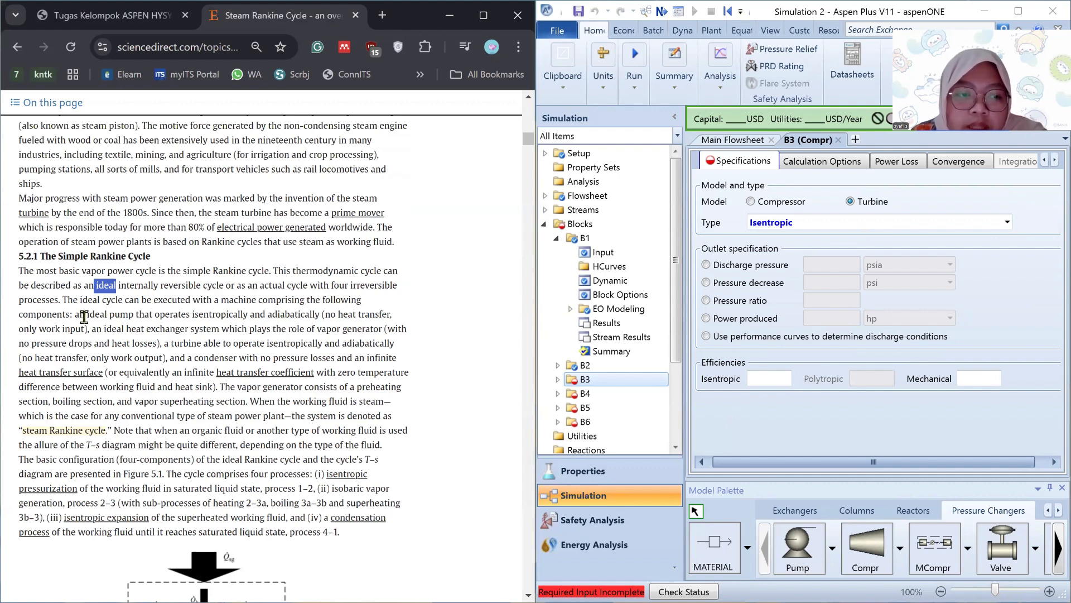
left_click_drag(85, 316, 323, 318)
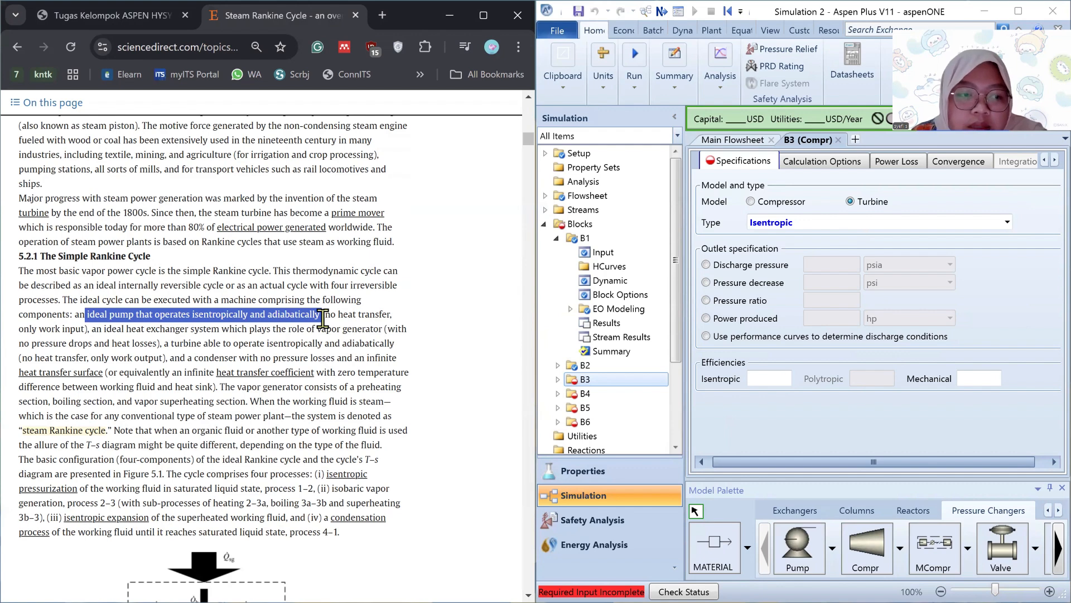
left_click(445, 263)
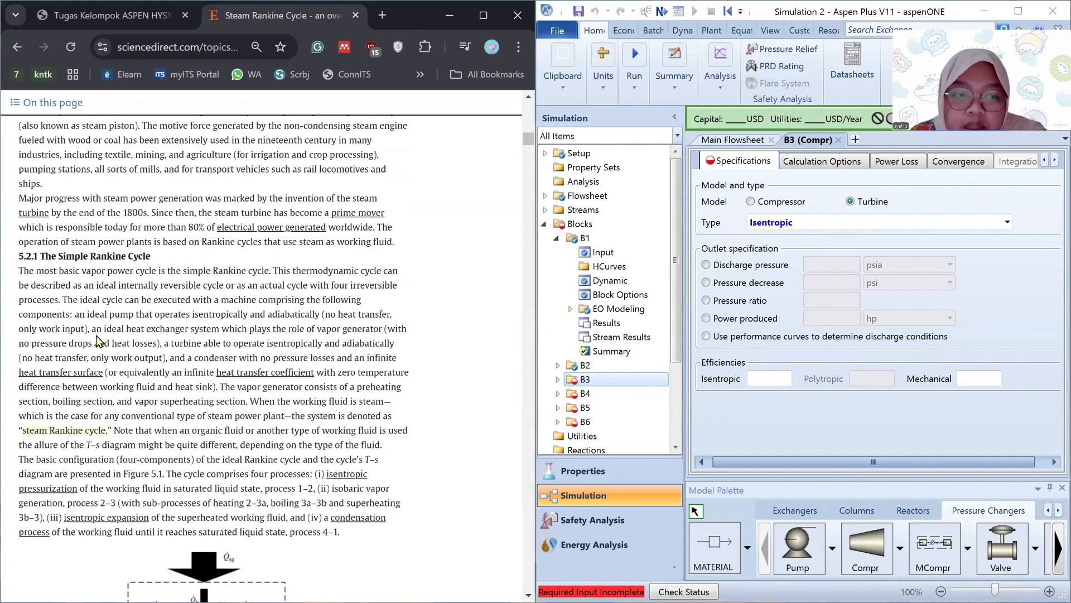
left_click_drag(103, 329, 337, 344)
left_click(198, 287)
left_click(480, 250)
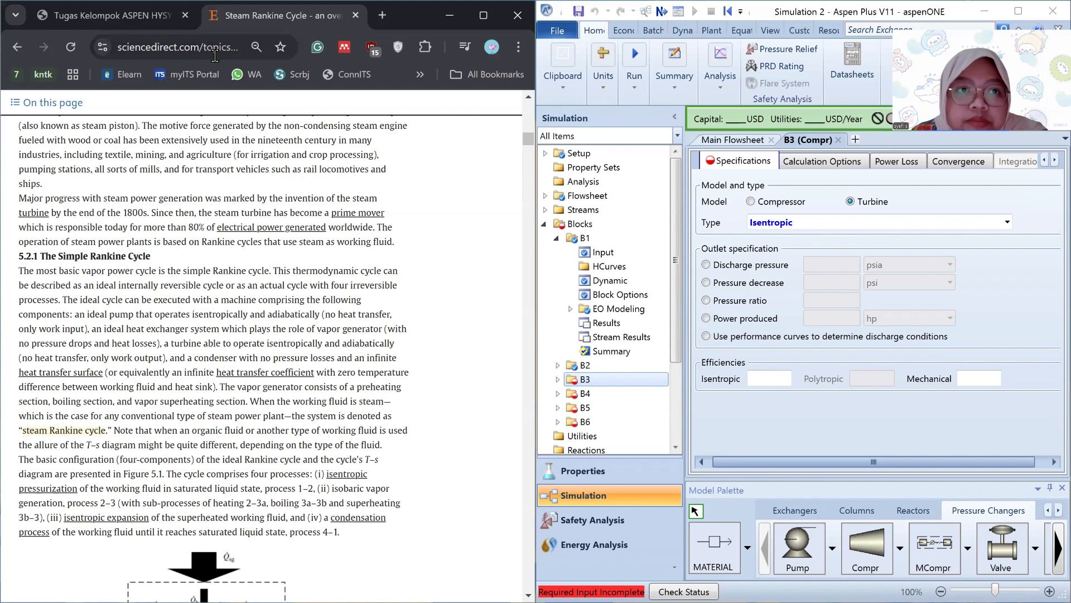
left_click(92, 22)
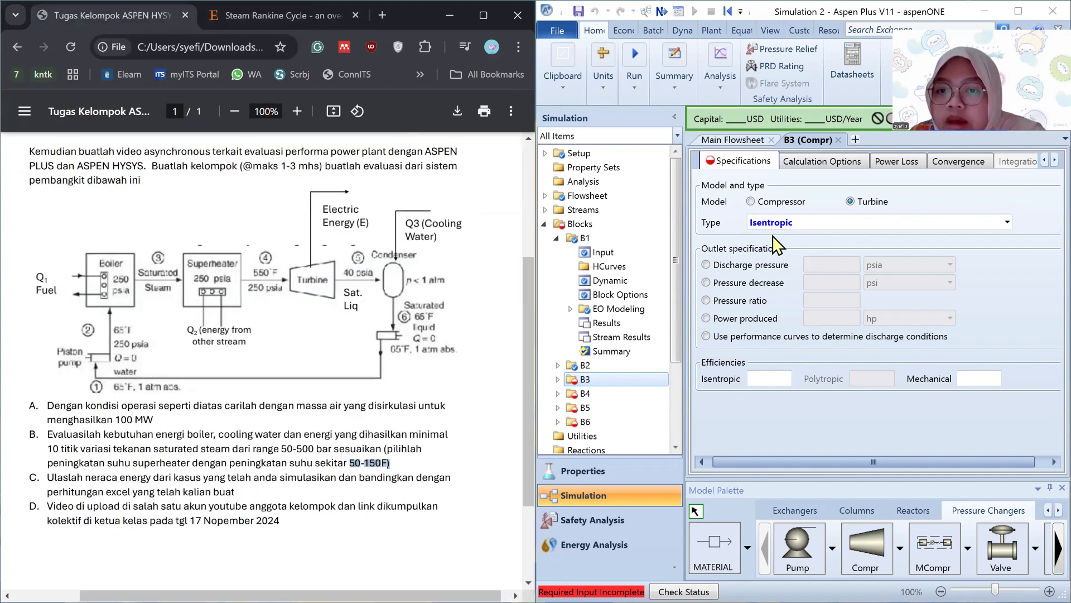
Step: Set turbine B3's discharge pressure to 40 psia and its isentropic efficiency to 0.75 in Aspen Plus
left_click(707, 266)
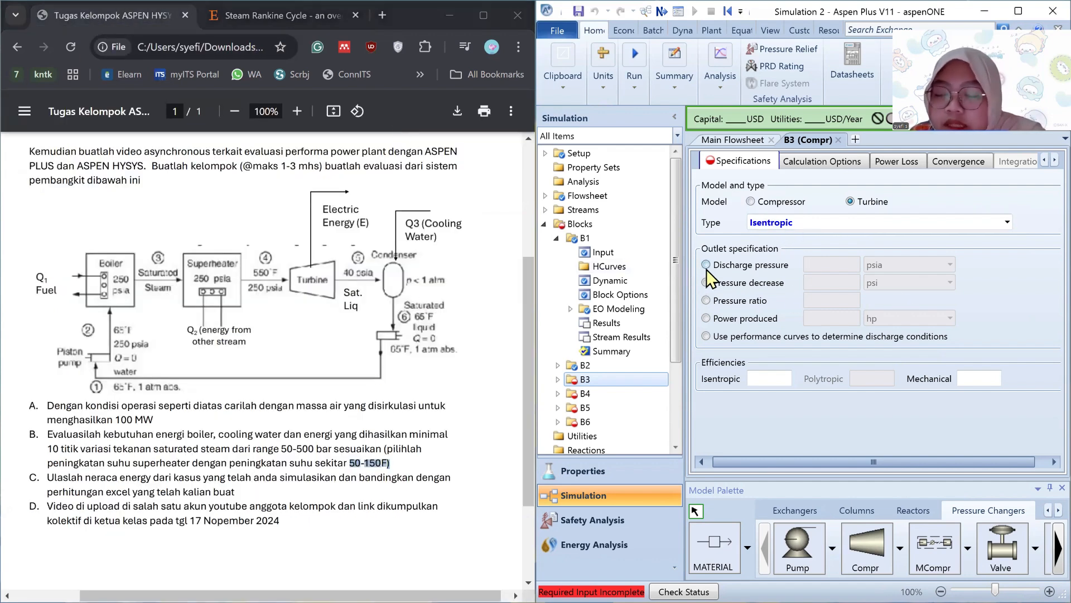
left_click(814, 269)
type("4")
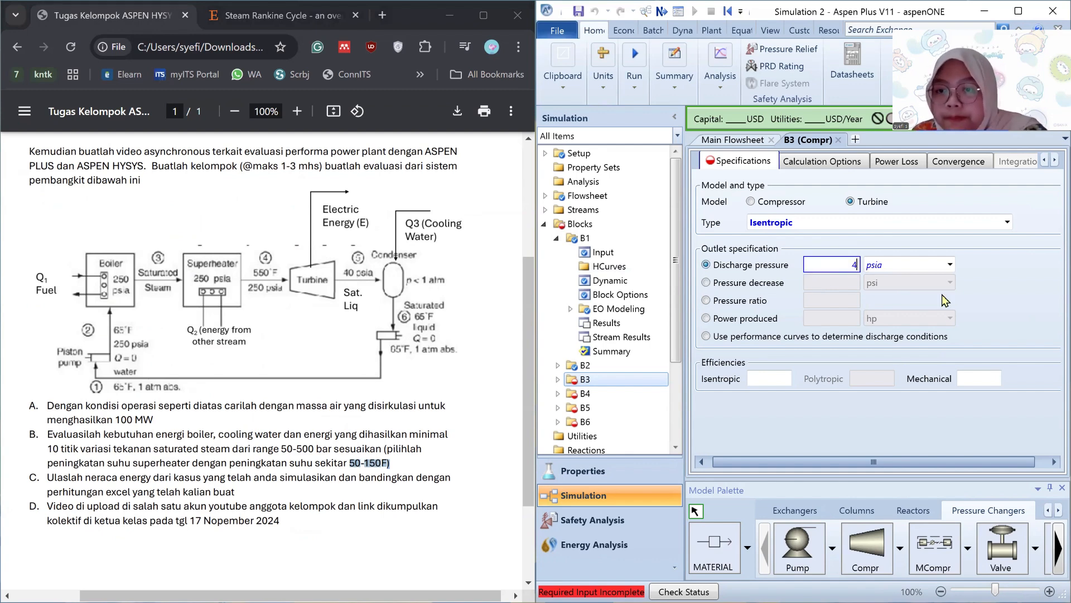
type("0")
key("Return")
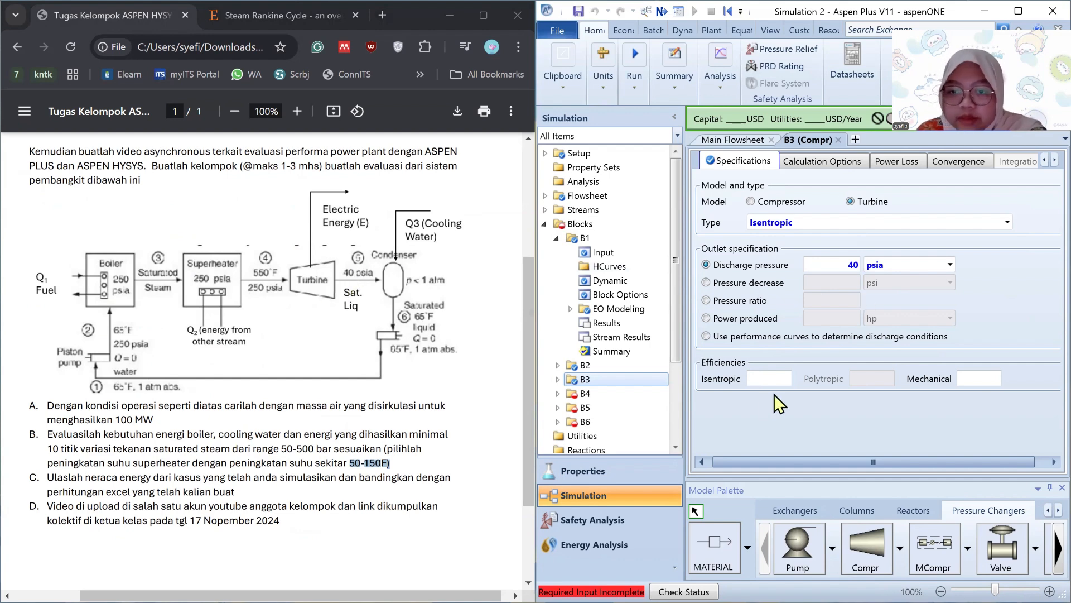
left_click(774, 377)
type("0.75")
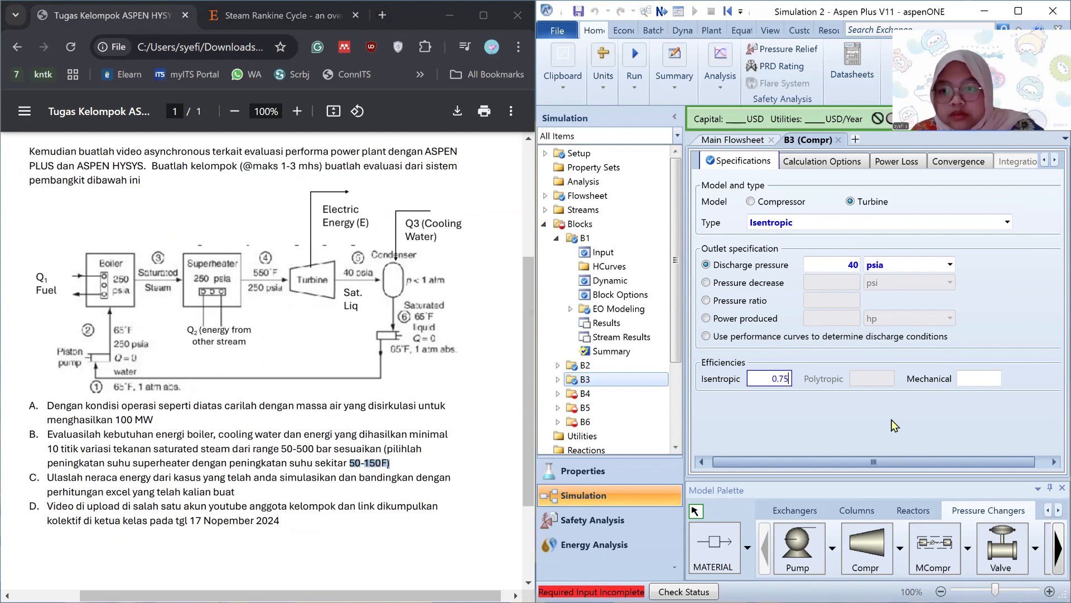
left_click(933, 415)
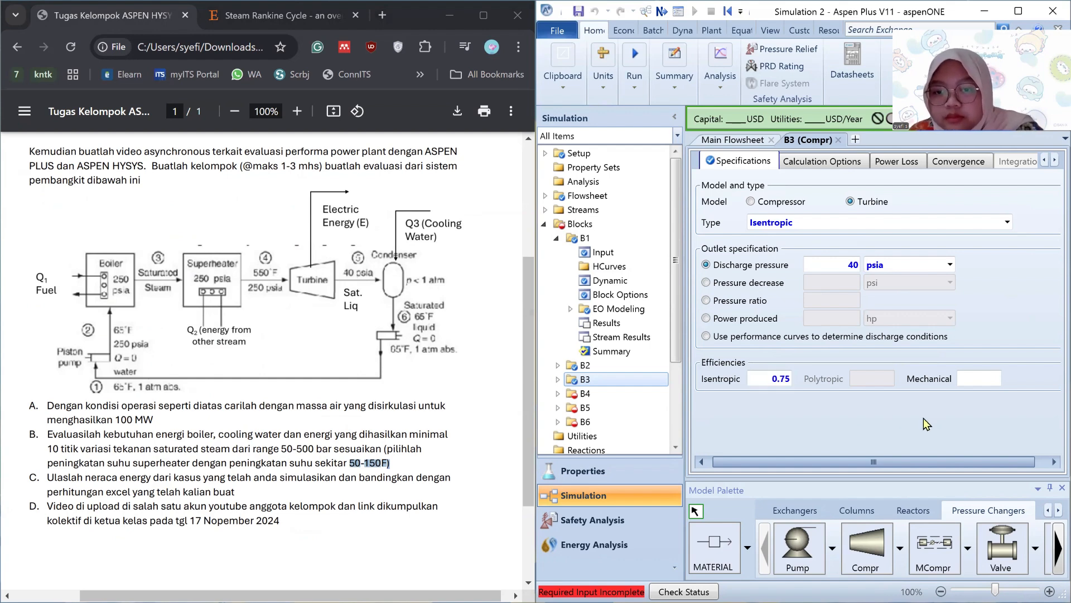
Step: Check condenser B4 on the main flowsheet and set its flash type to Temperature and Vapor fraction
left_click(611, 397)
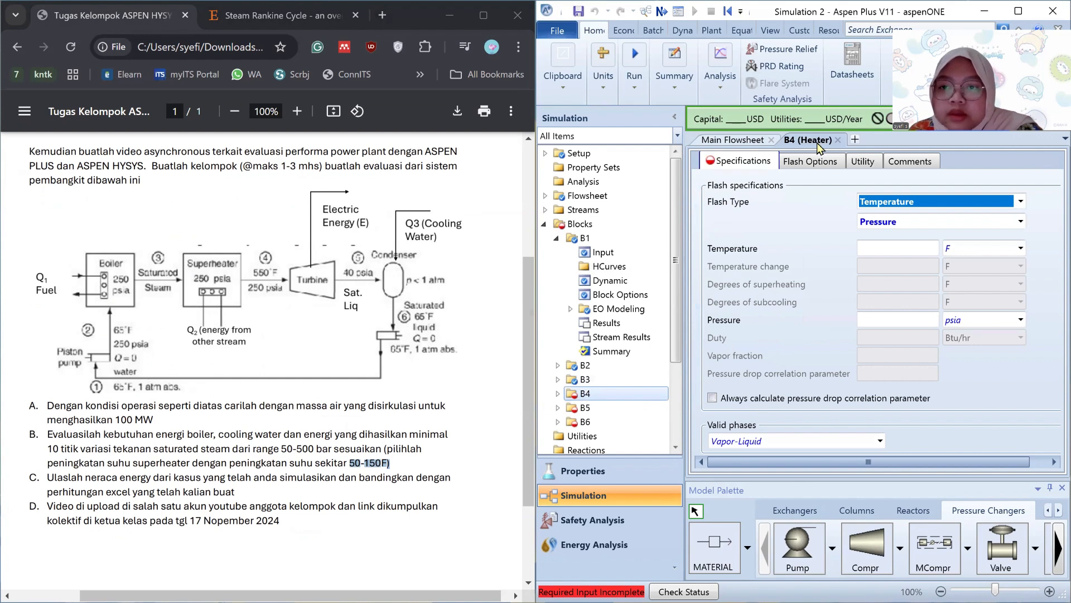
left_click(742, 141)
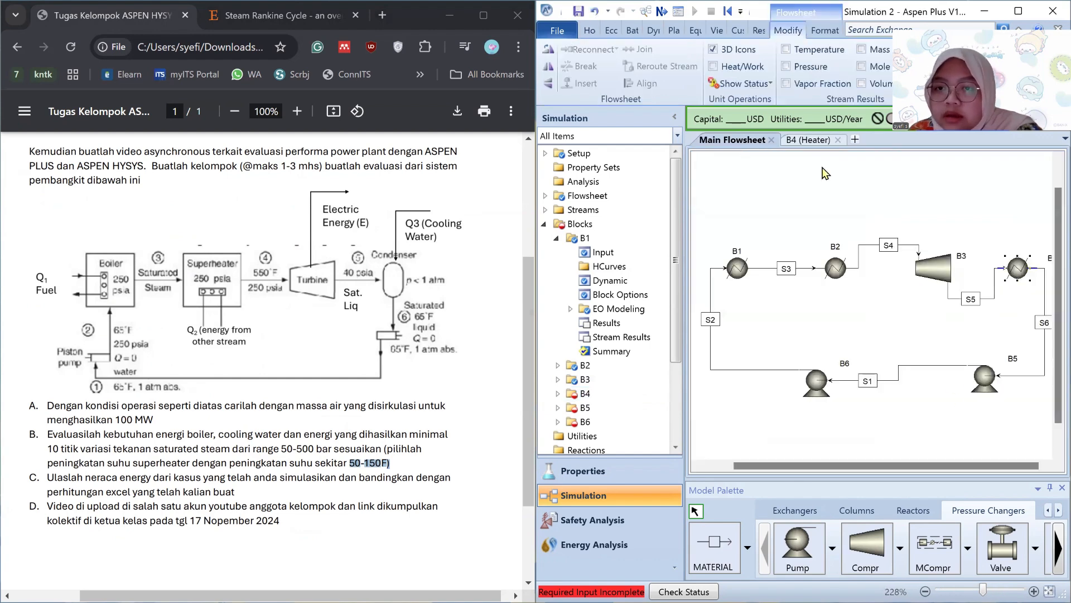
left_click(815, 140)
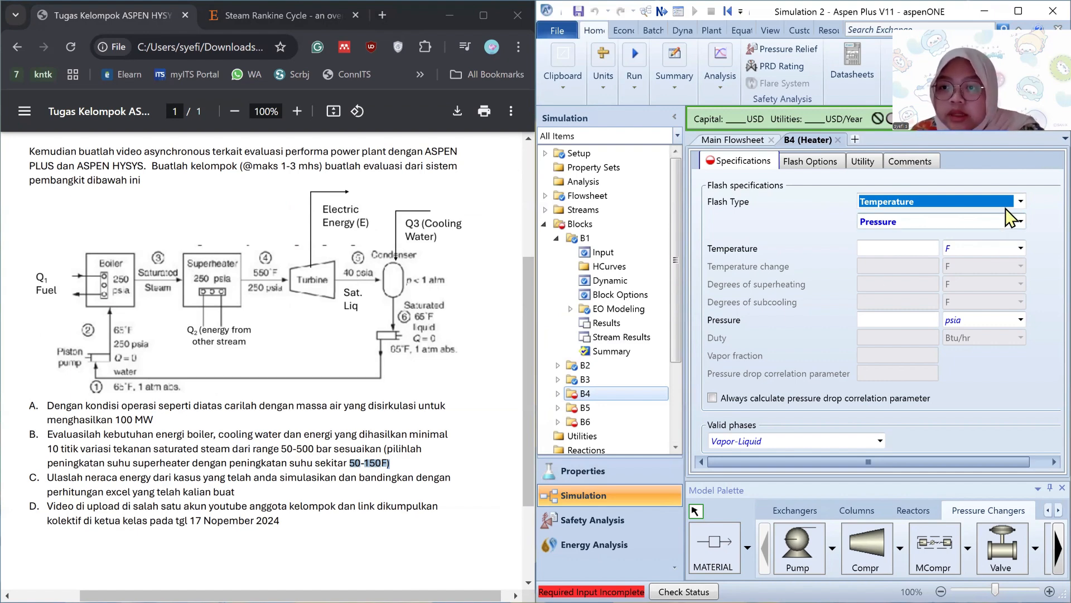
left_click(1019, 215)
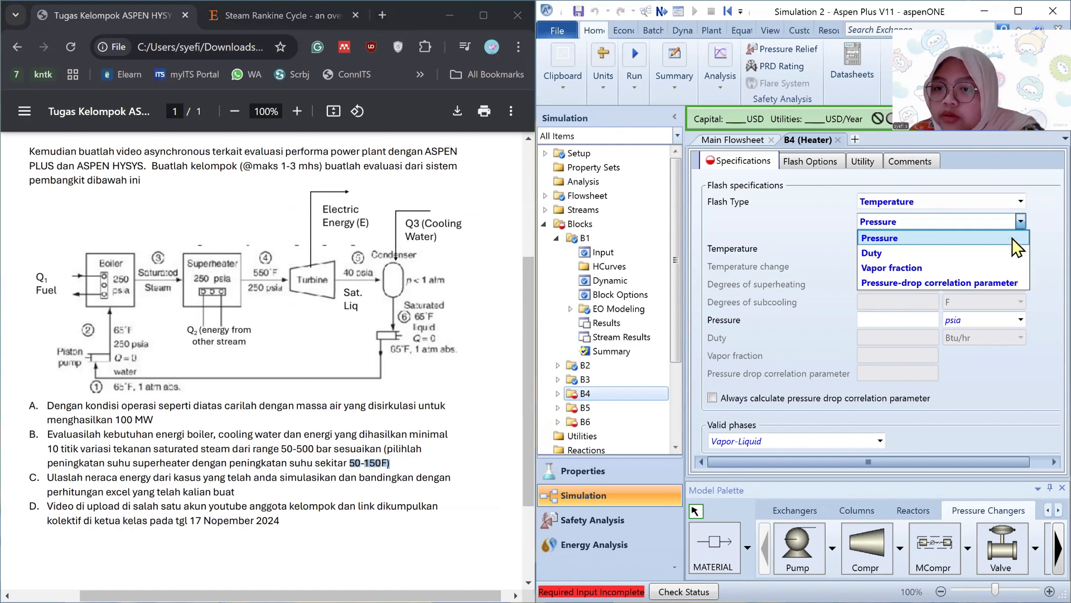
left_click(1002, 269)
Step: Set condenser B4's temperature to 65 F and its vapor fraction to 0
left_click(915, 245)
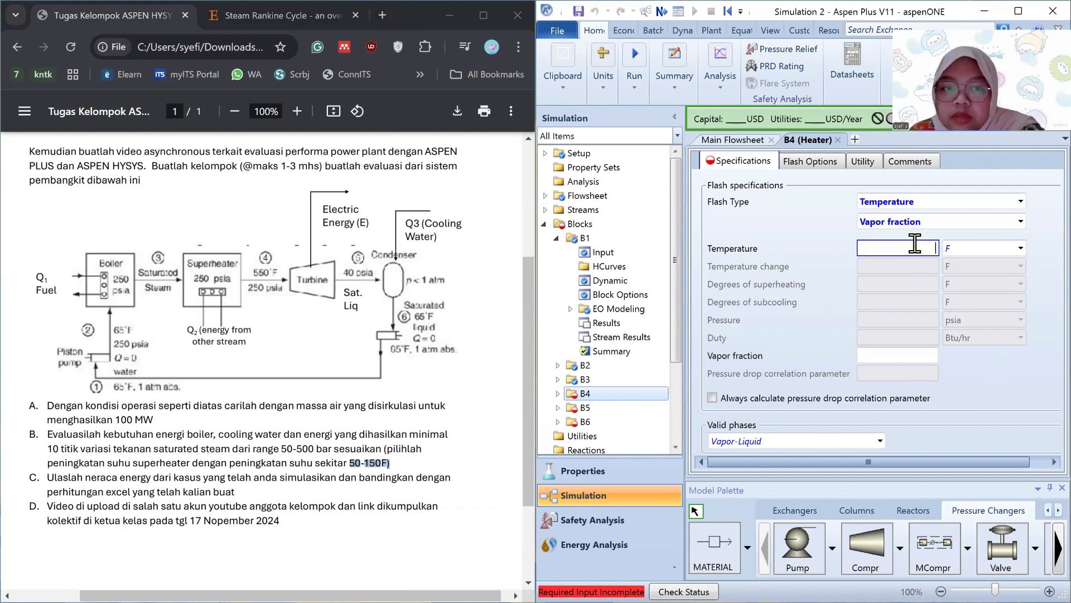
type("65")
key("Return")
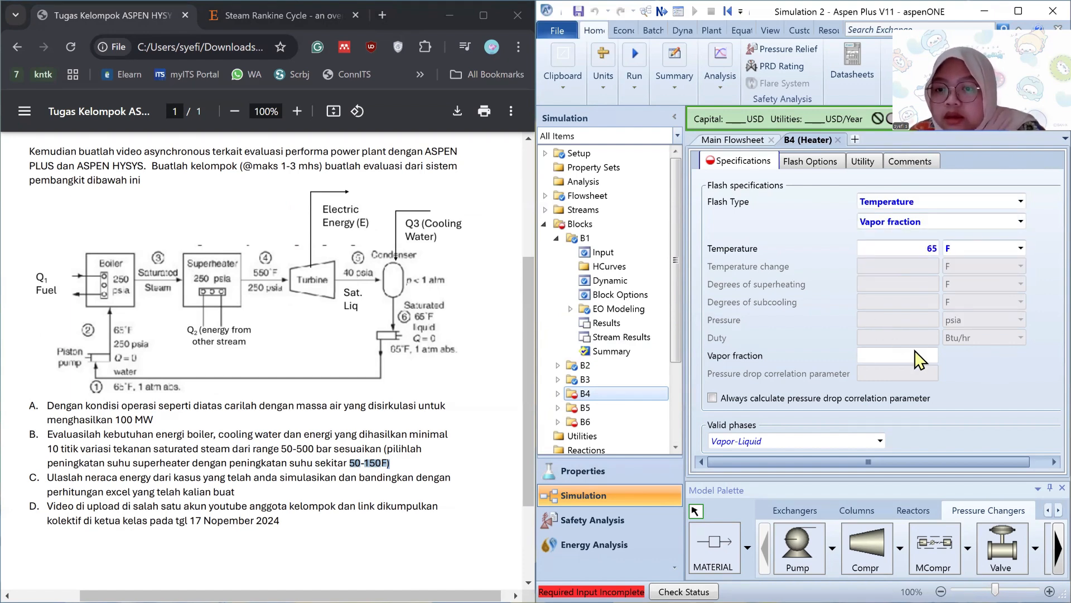
left_click(925, 356)
type("0")
key("Return")
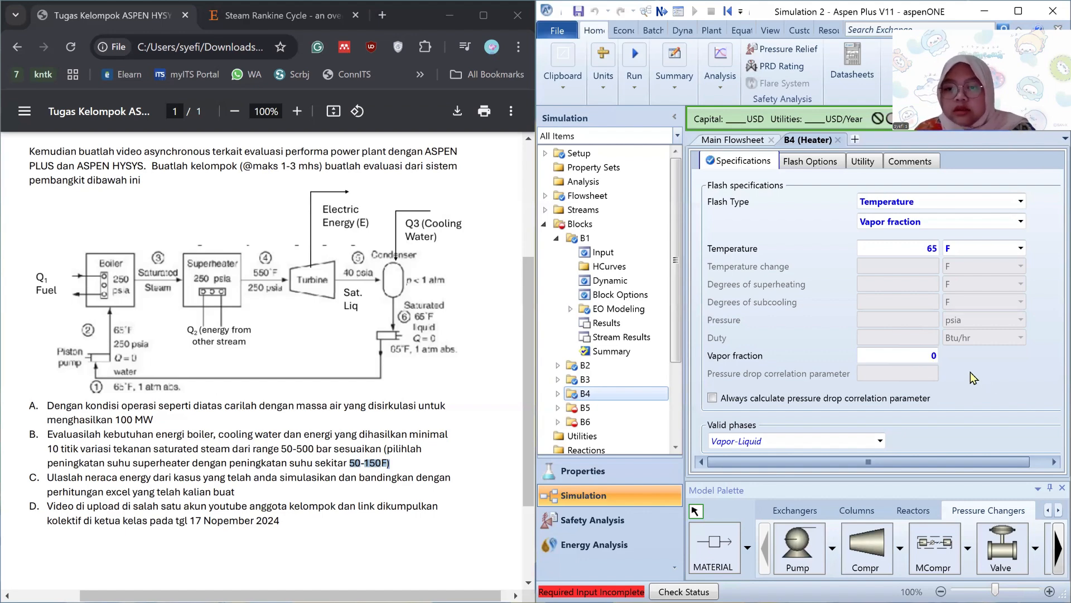
Step: Specify pump B5 with a discharge pressure of 1 atm and a pump efficiency of 0.75
scroll(605, 360, "down", 1)
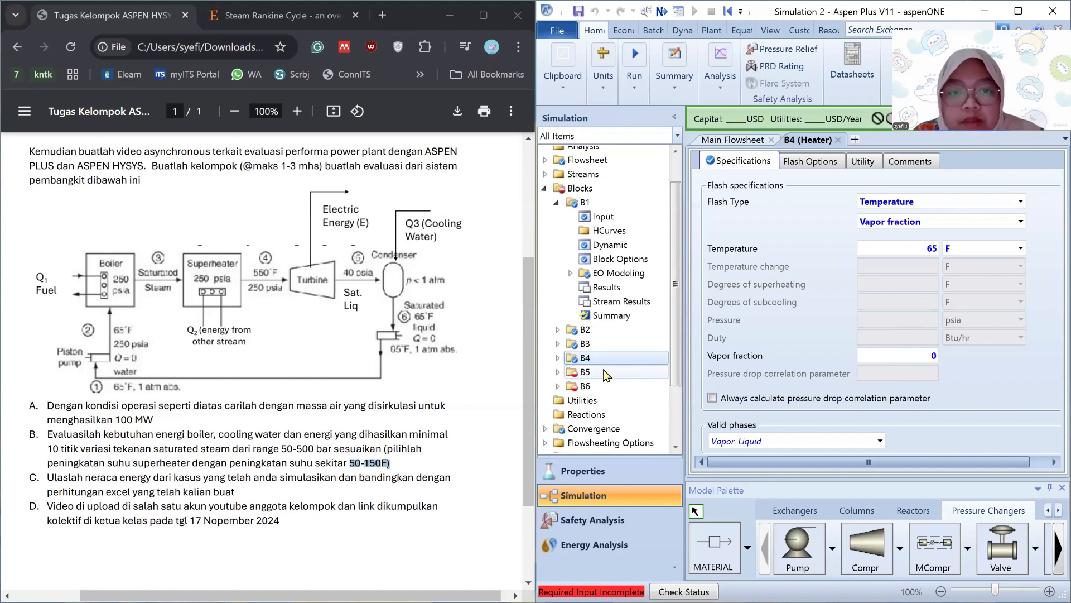
left_click(604, 371)
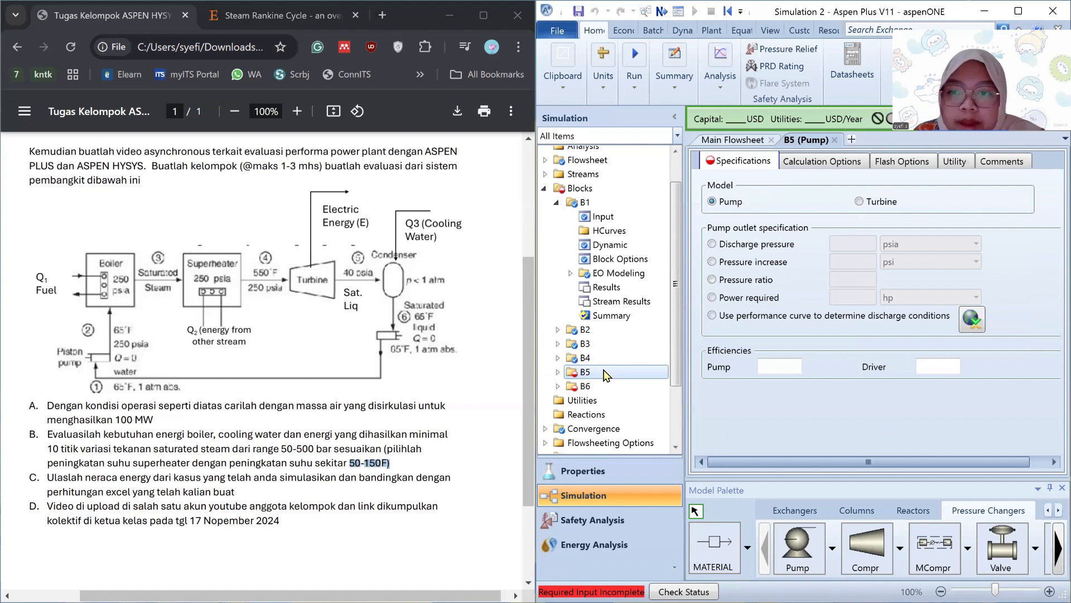
left_click(714, 244)
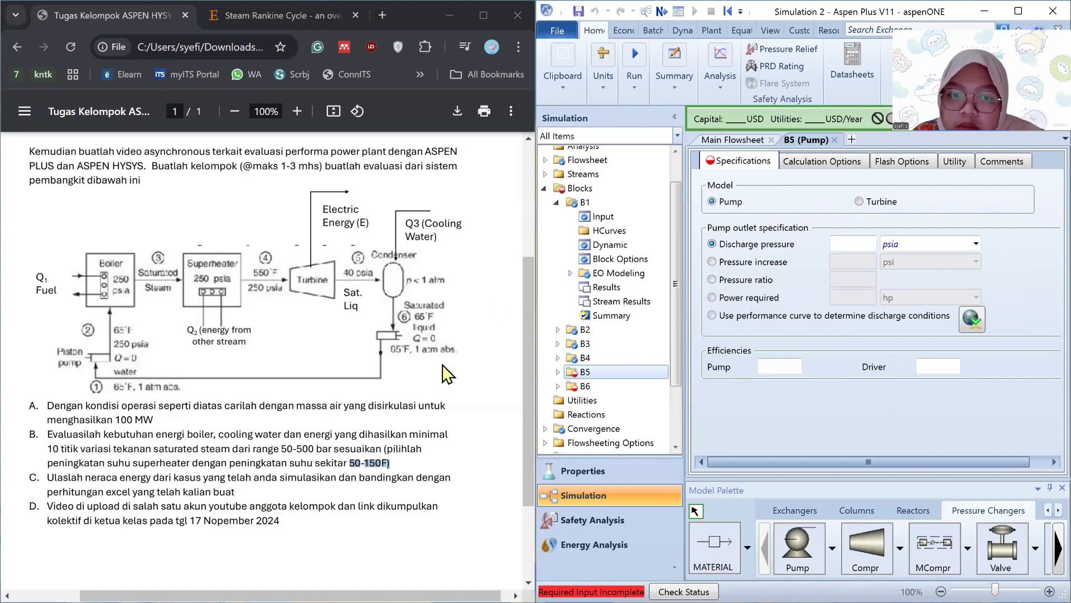
left_click(973, 248)
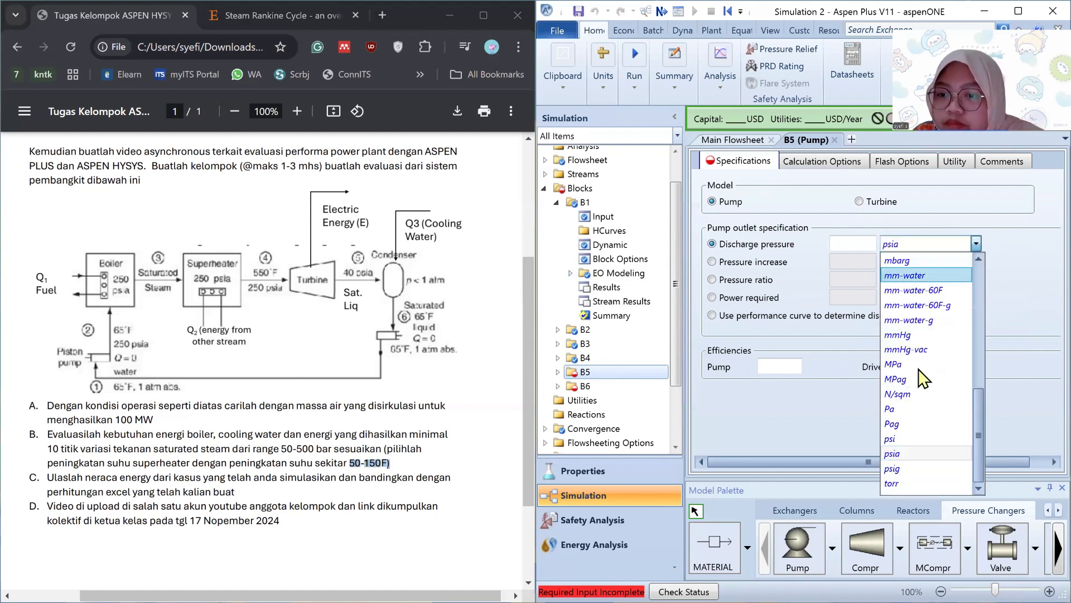
scroll(921, 390, "up", 5)
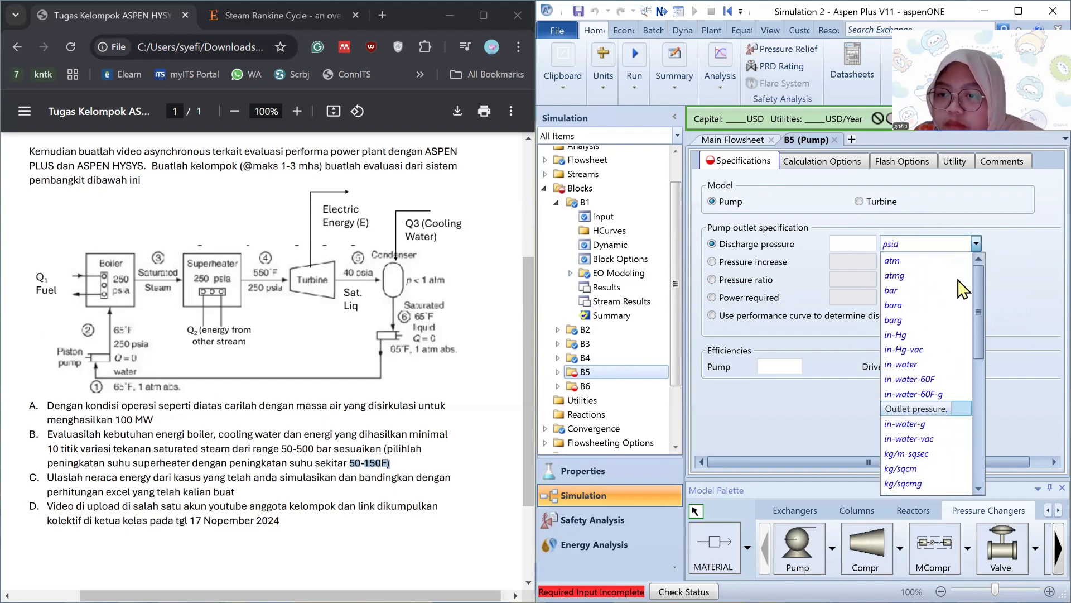
scroll(926, 335, "up", 2)
left_click(947, 258)
left_click(860, 245)
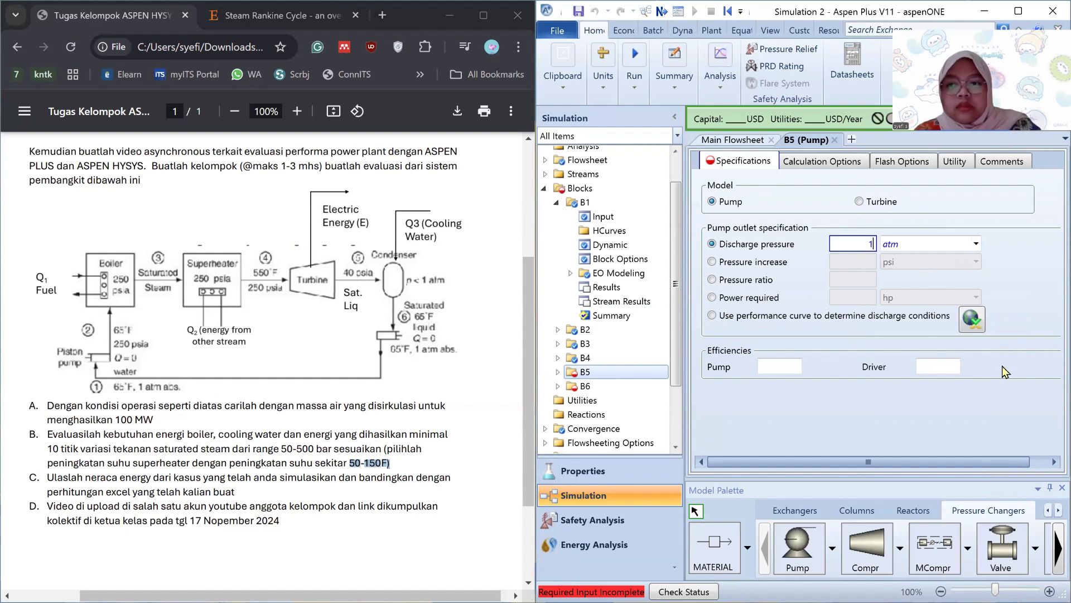
left_click(980, 369)
left_click(784, 366)
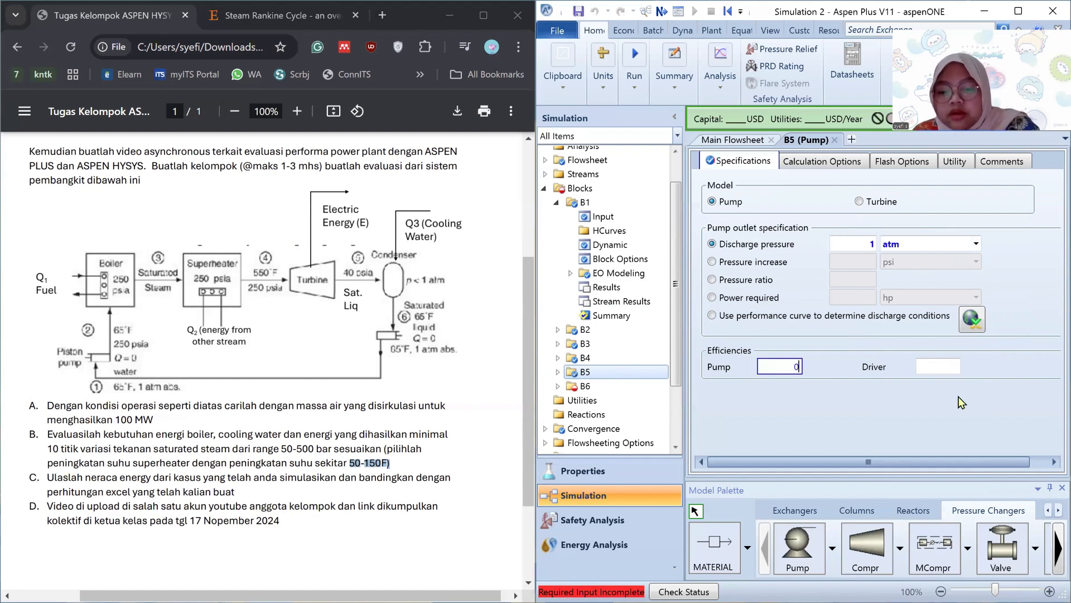
left_click(1033, 336)
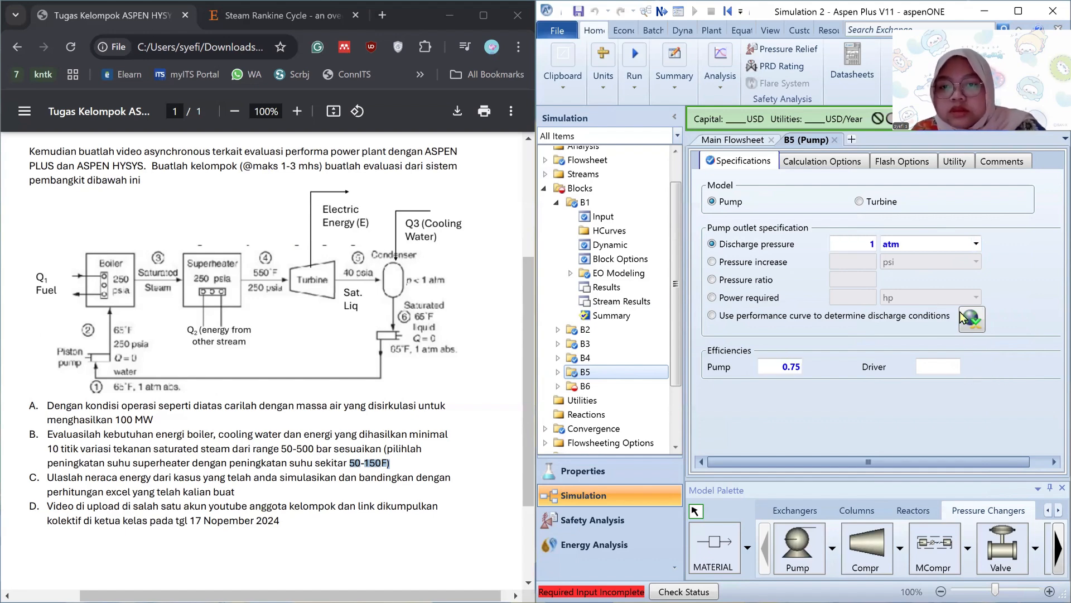
Step: Check pump B6 on the main flowsheet and specify its discharge pressure as 250 psia and its pump efficiency as 0.75
left_click(586, 386)
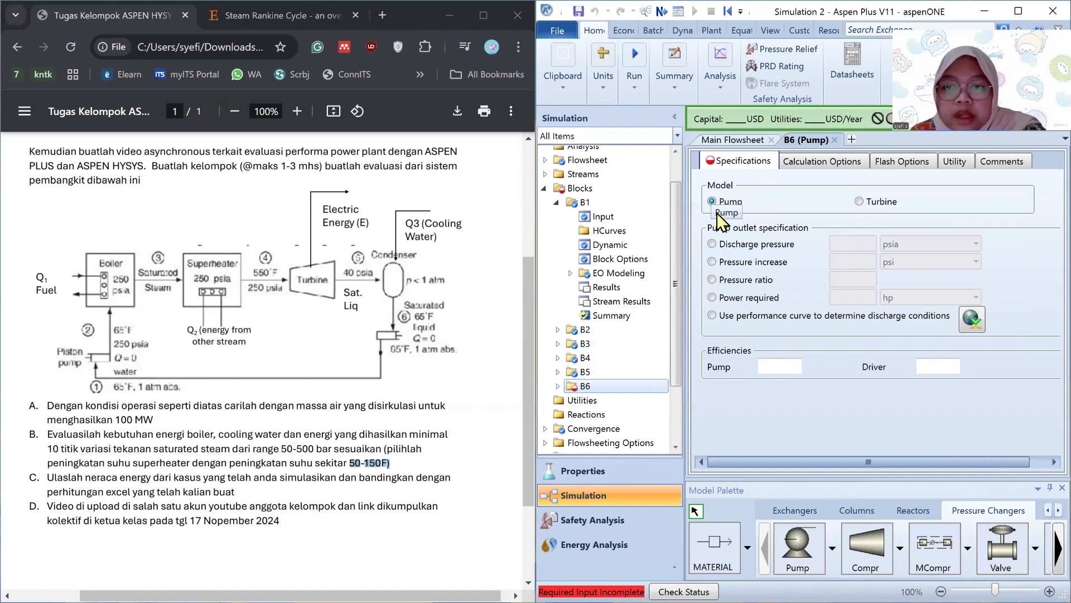
left_click(729, 251)
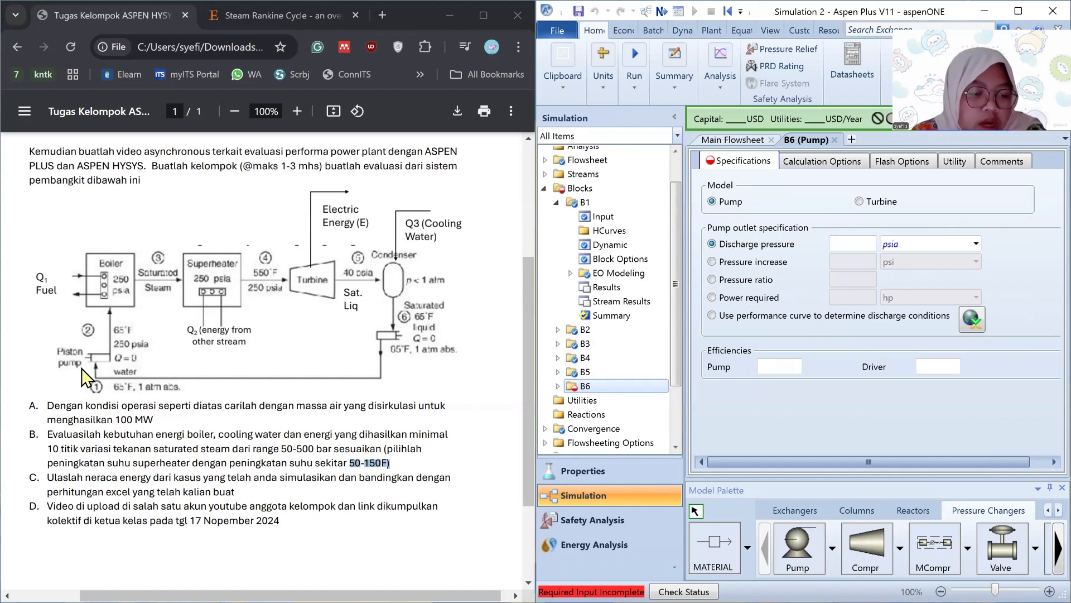
left_click(733, 140)
double_click(815, 383)
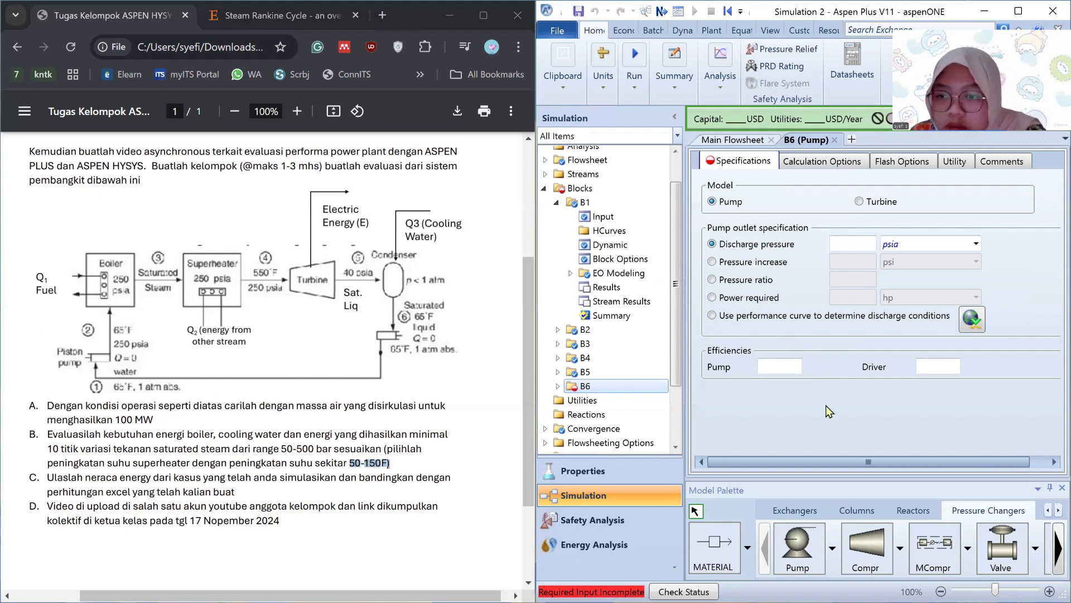
left_click(856, 245)
type("2")
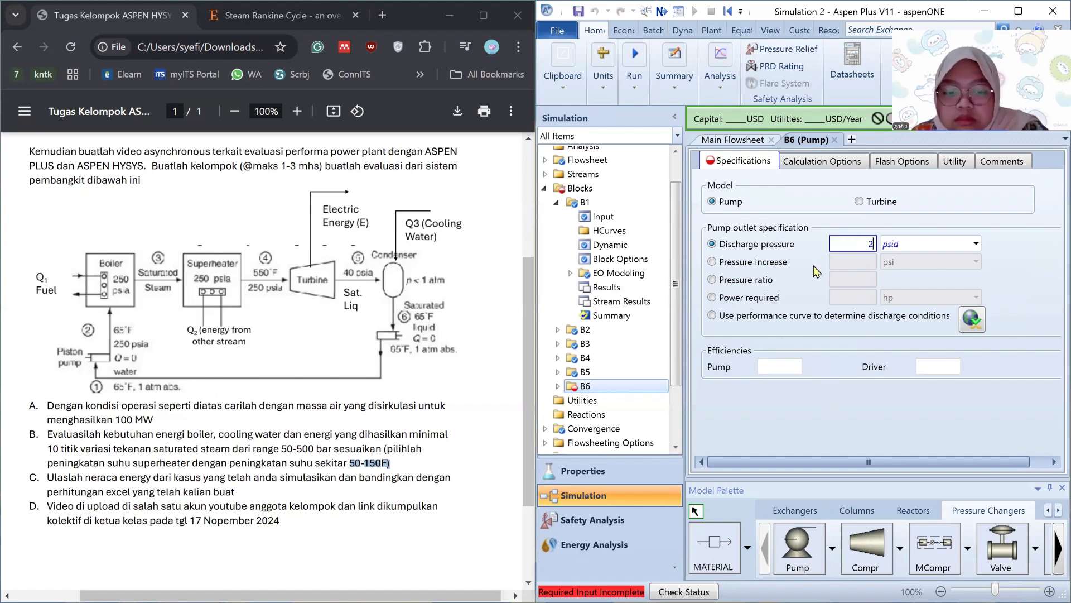
type("50")
left_click(915, 406)
left_click(794, 368)
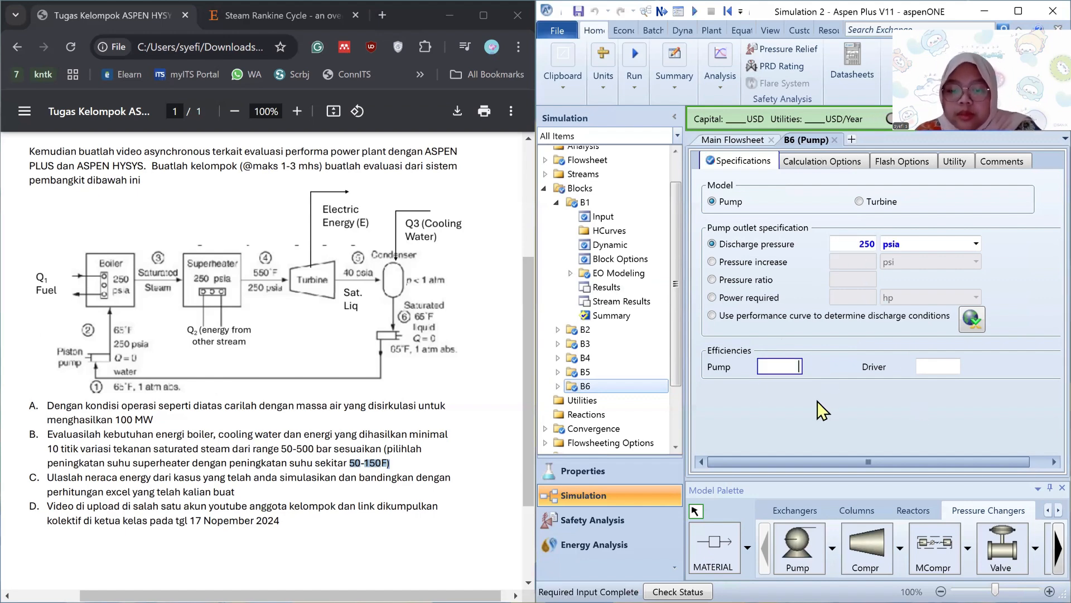
type("0.75")
left_click(846, 425)
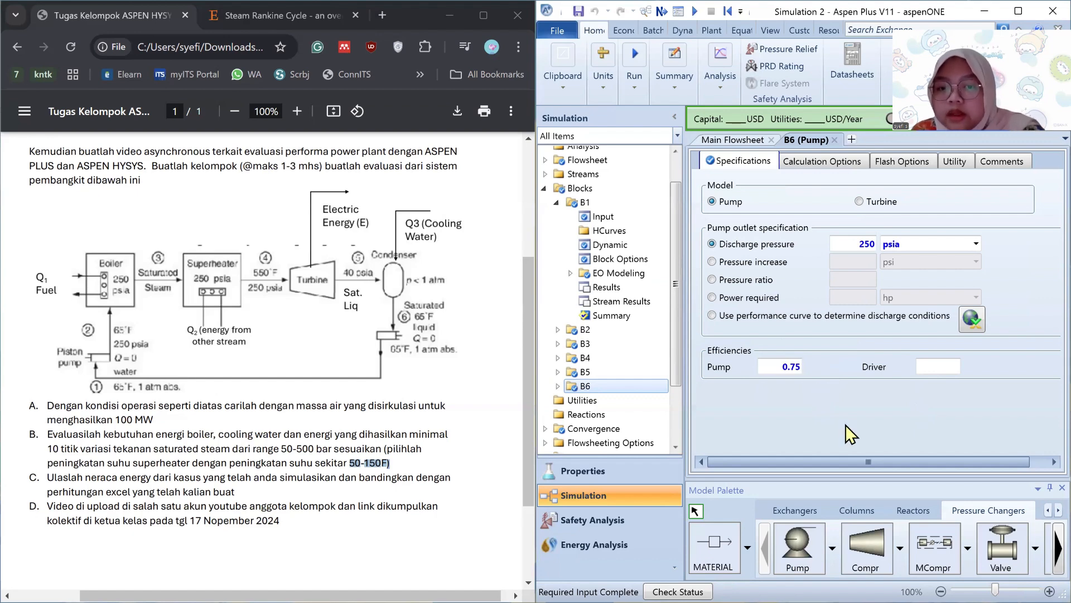
Step: List the material streams and examine turbine B3's inlet stream on the main flowsheet against the assignment's 100 MW circulating water requirement
left_click_drag(669, 266, 689, 170)
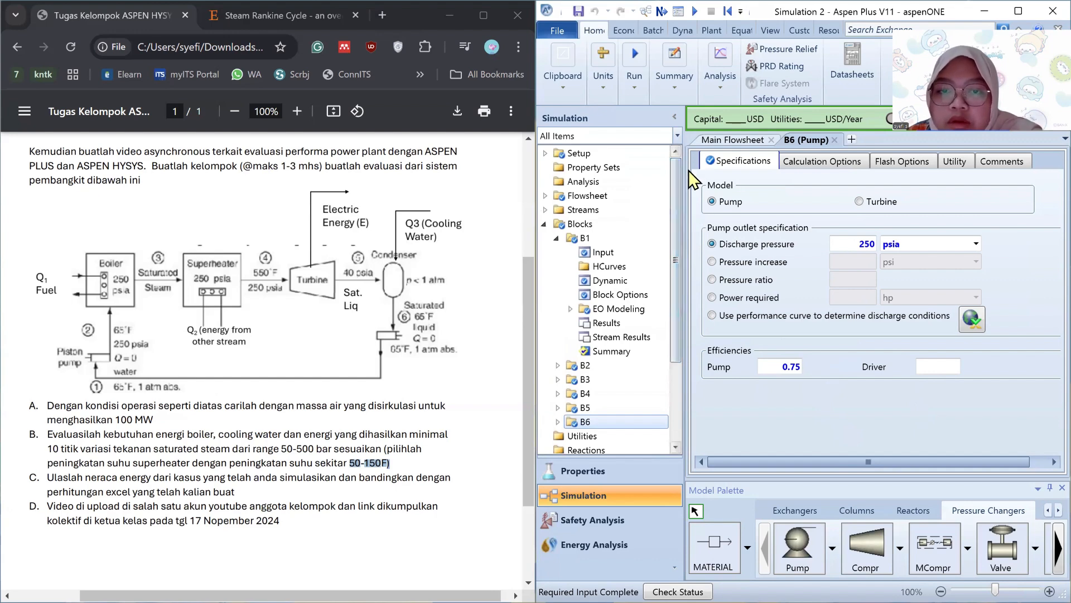
left_click(653, 205)
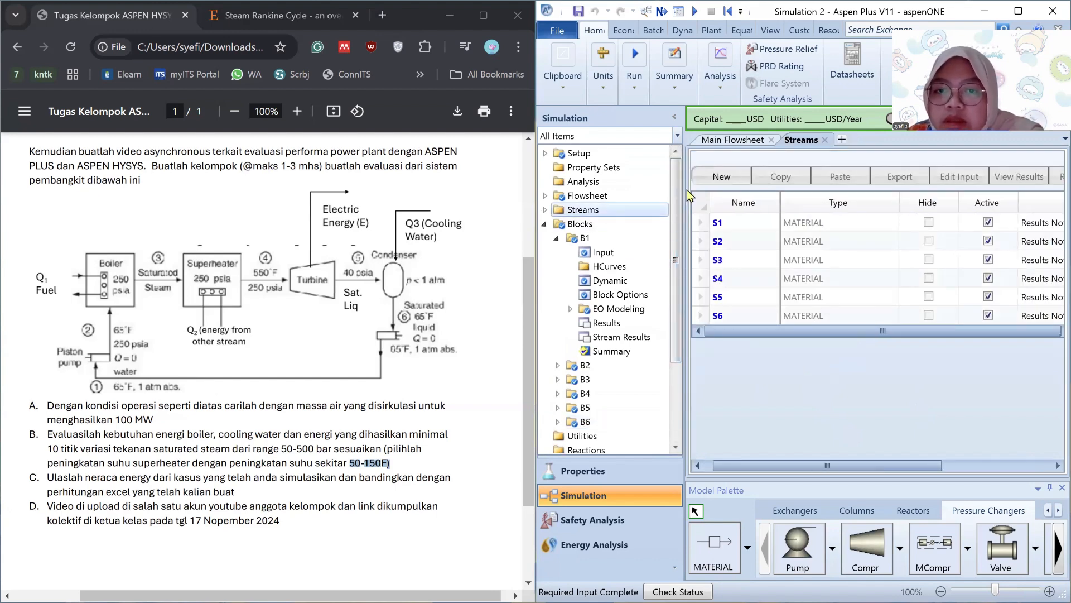
left_click(545, 208)
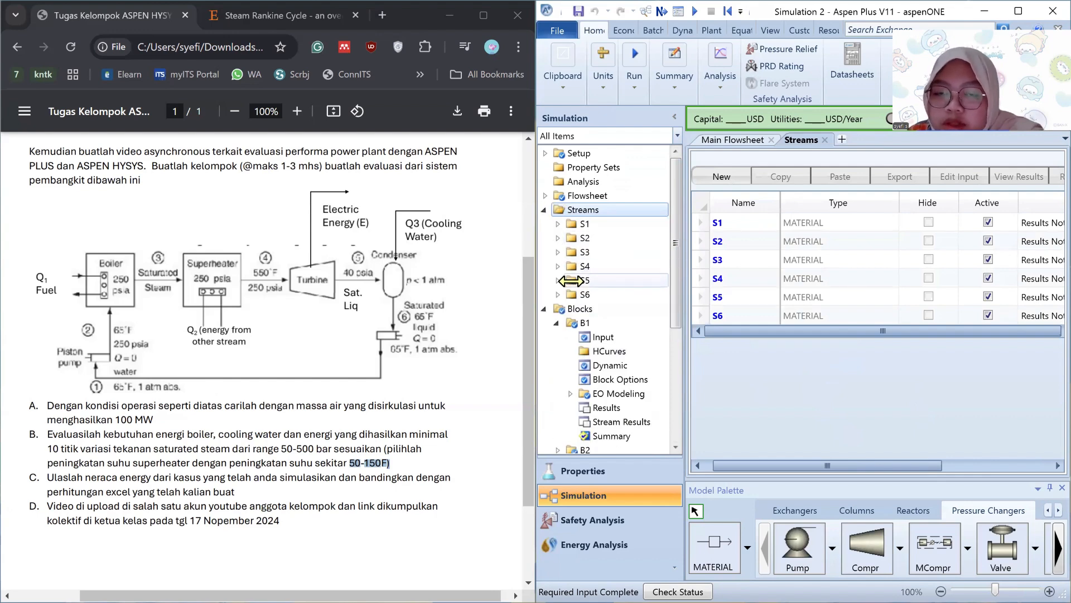
left_click(715, 139)
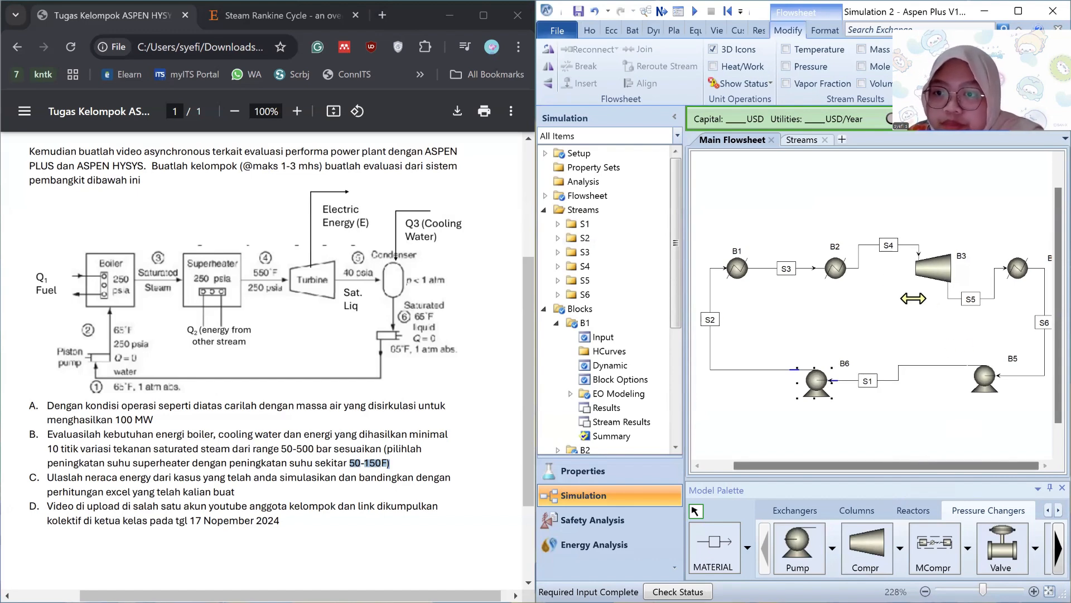
left_click(924, 302)
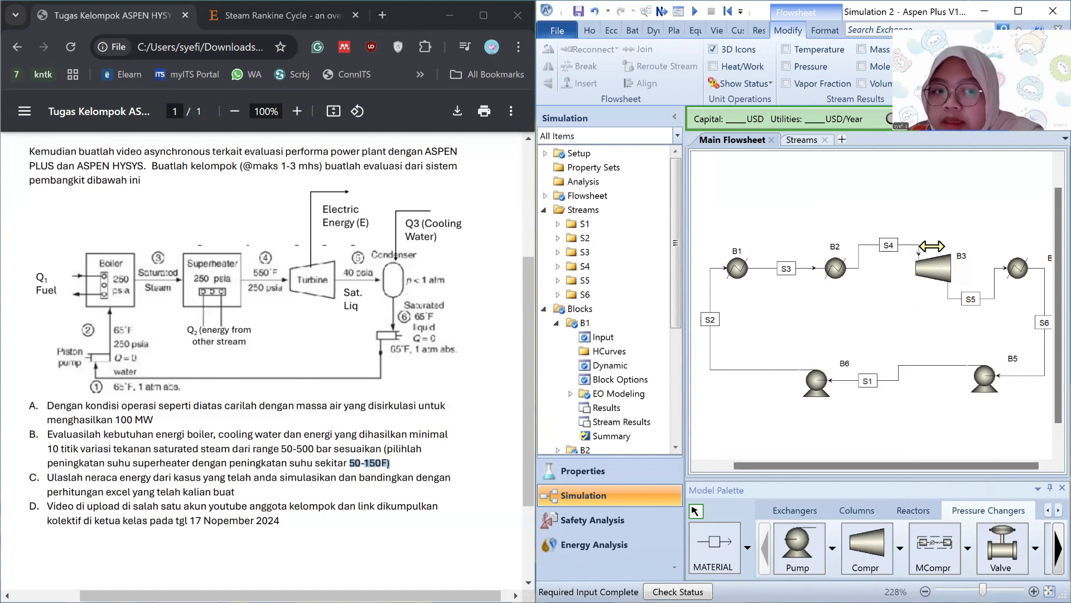
left_click_drag(299, 405, 155, 420)
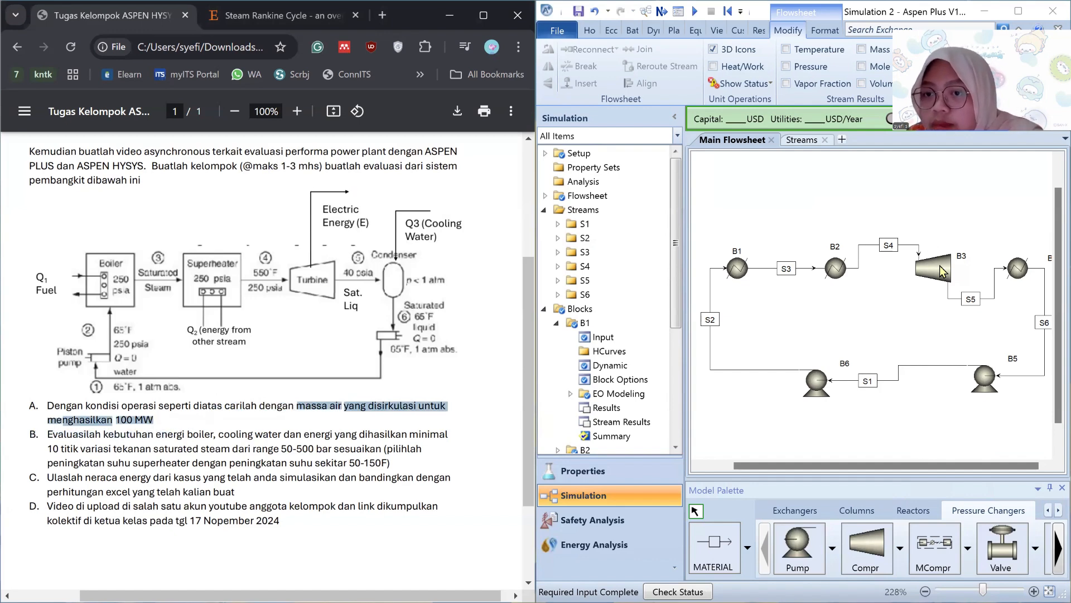
left_click(889, 246)
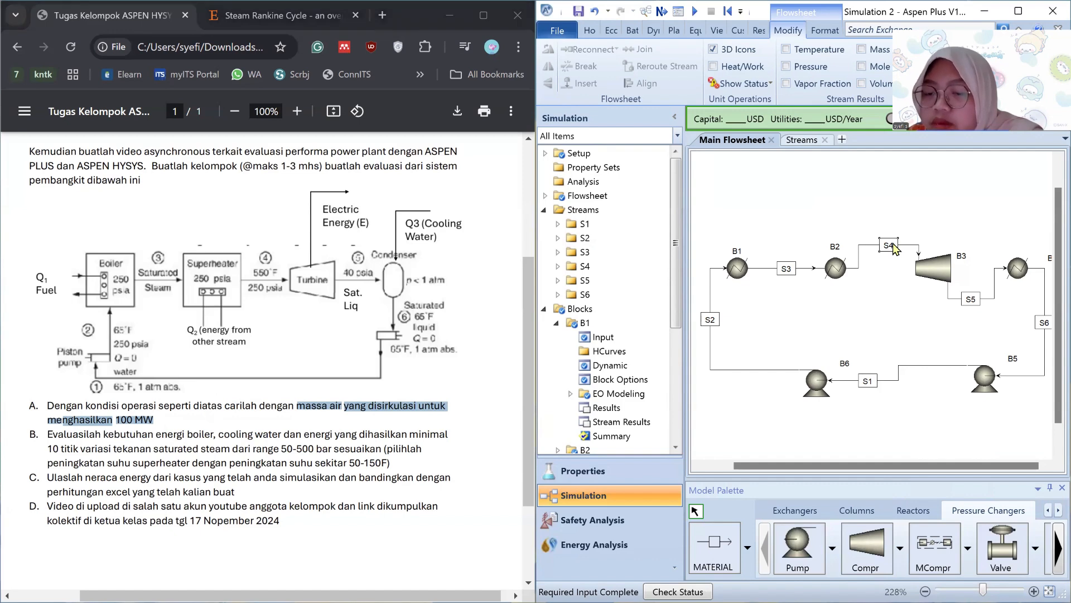
Step: Set stream S4's temperature to 550 F and its pressure to 250 psia
left_click(573, 263)
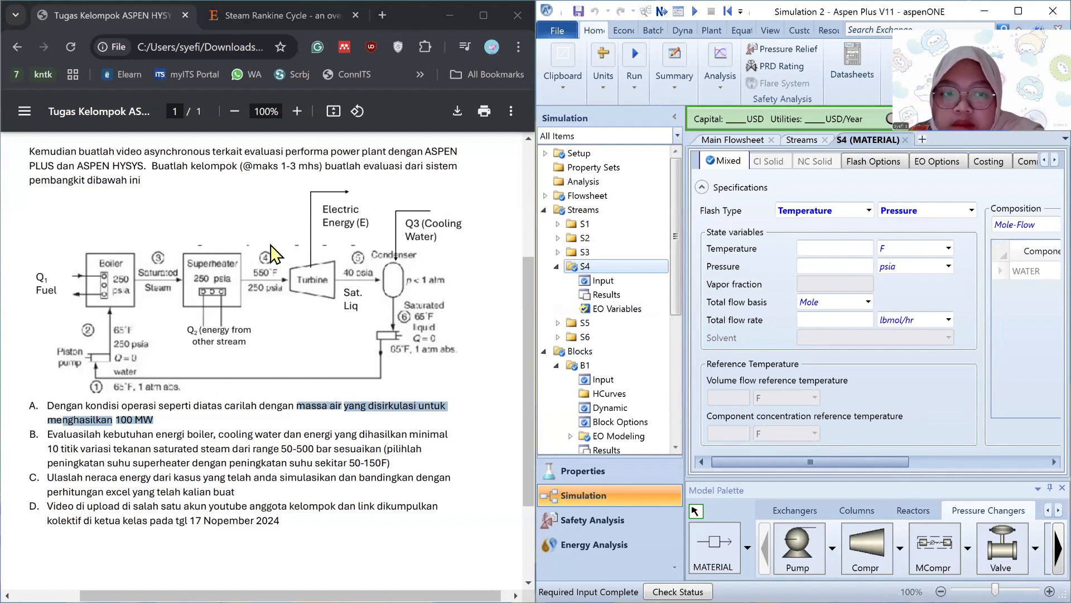
left_click(856, 249)
type("55")
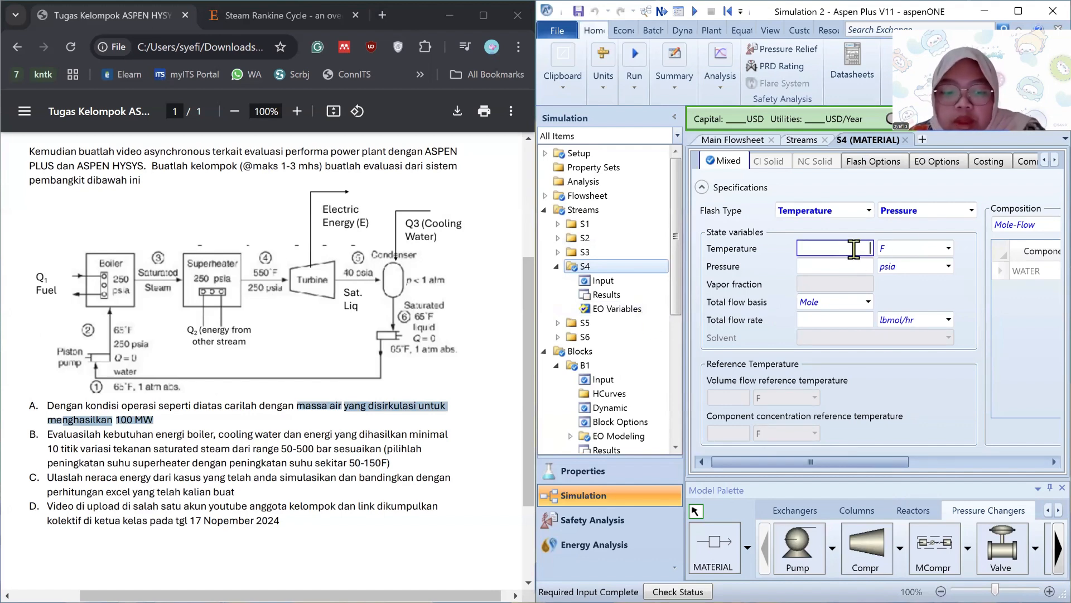
type("0")
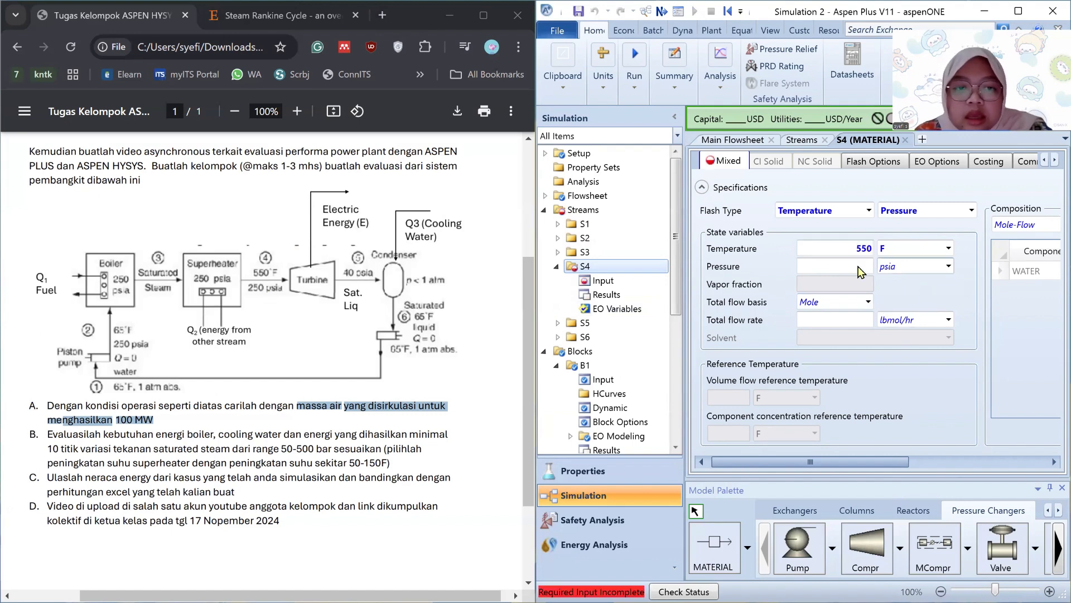
left_click(846, 266)
type("250")
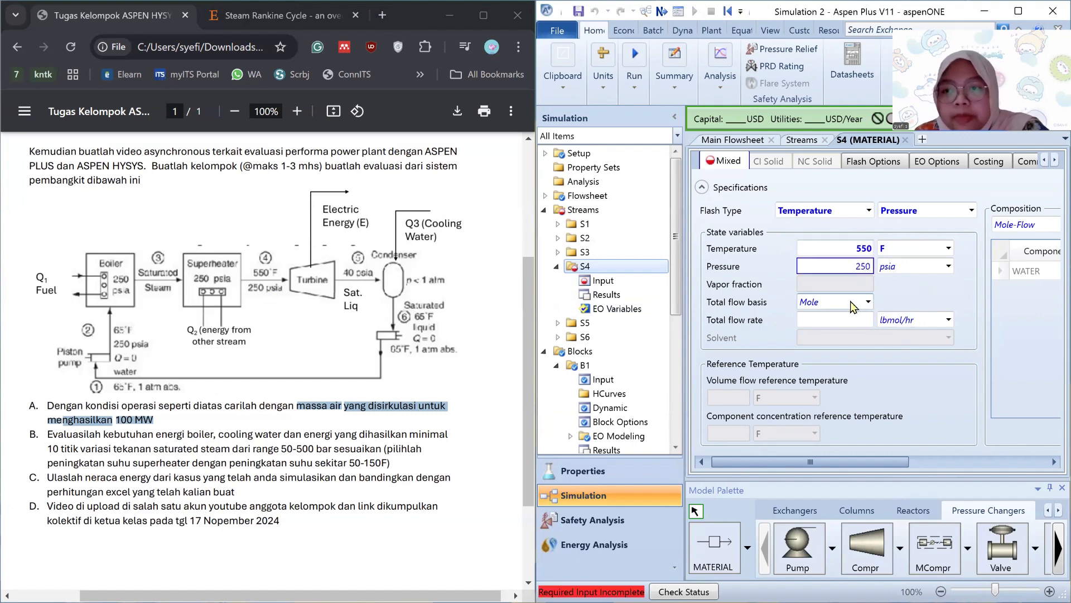
key("Return")
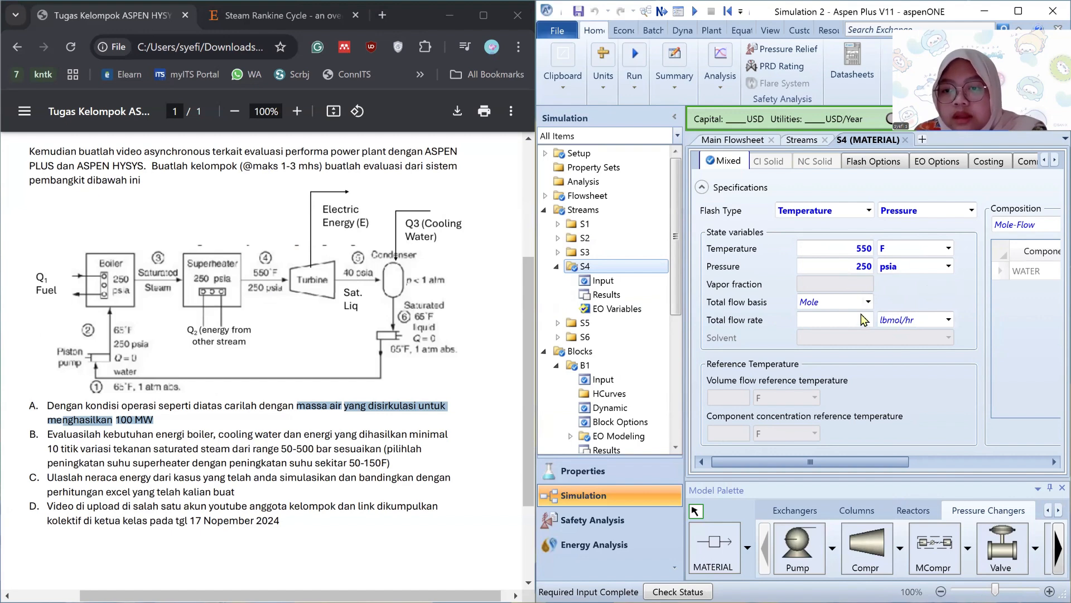
Step: Set stream S4's total flow rate to 250 lbmol/hr on a mole basis
left_click(841, 322)
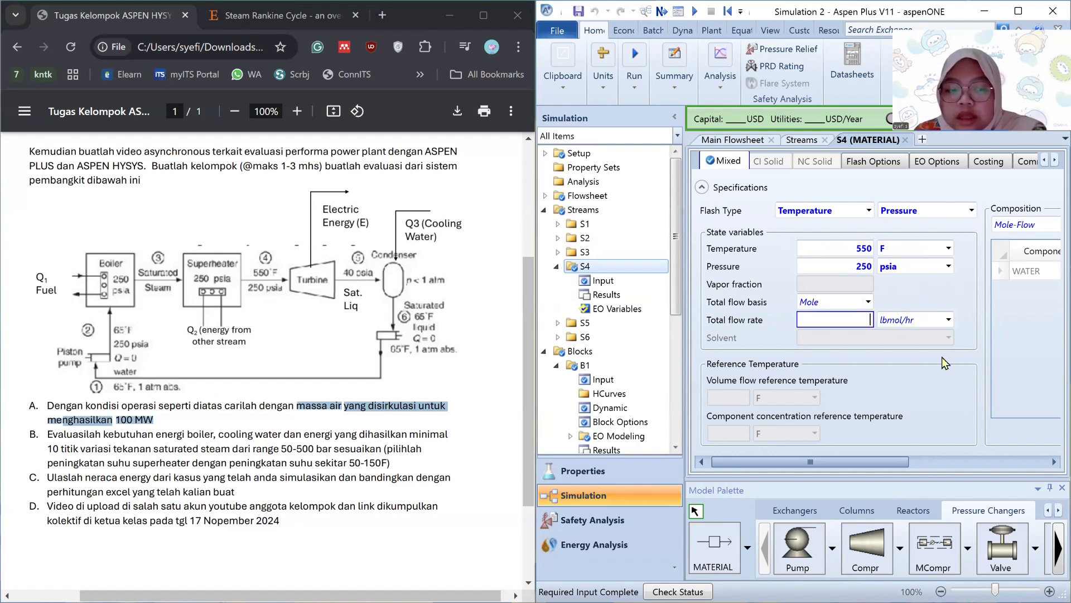
type("1")
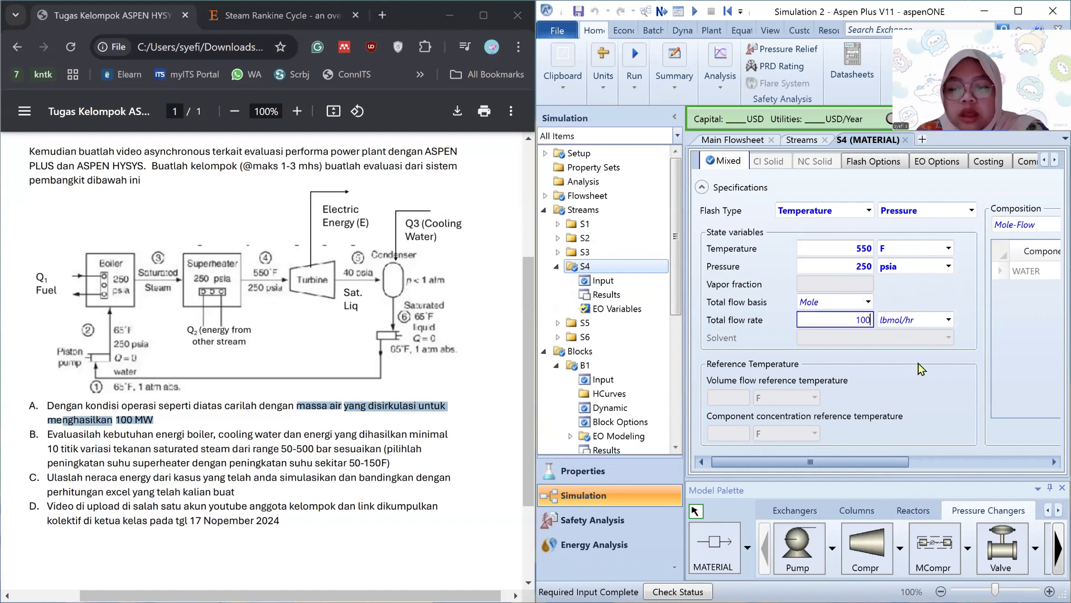
key("BackSpace")
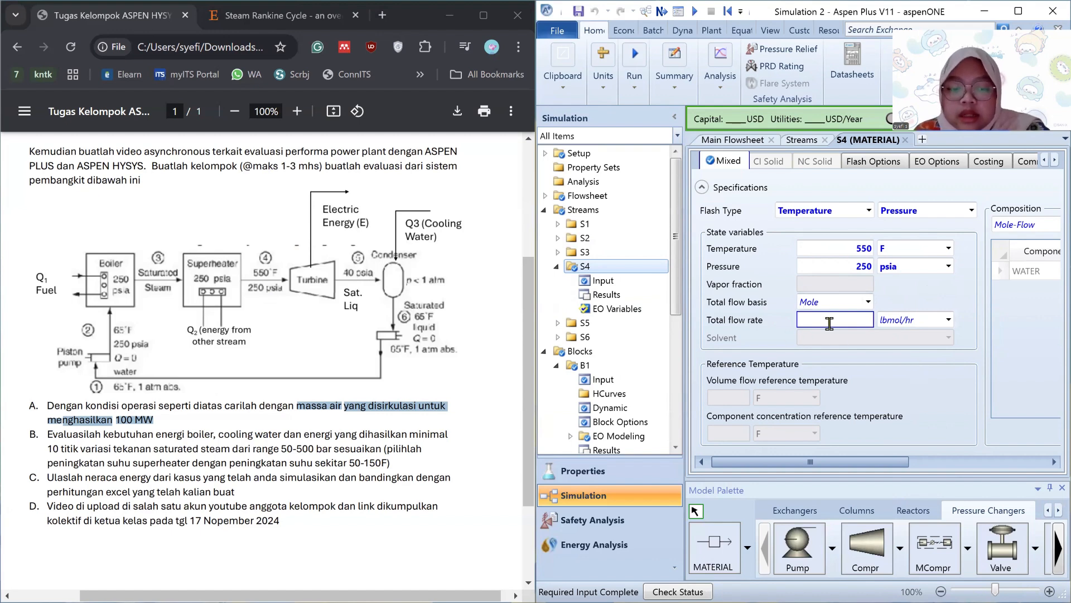
type("250")
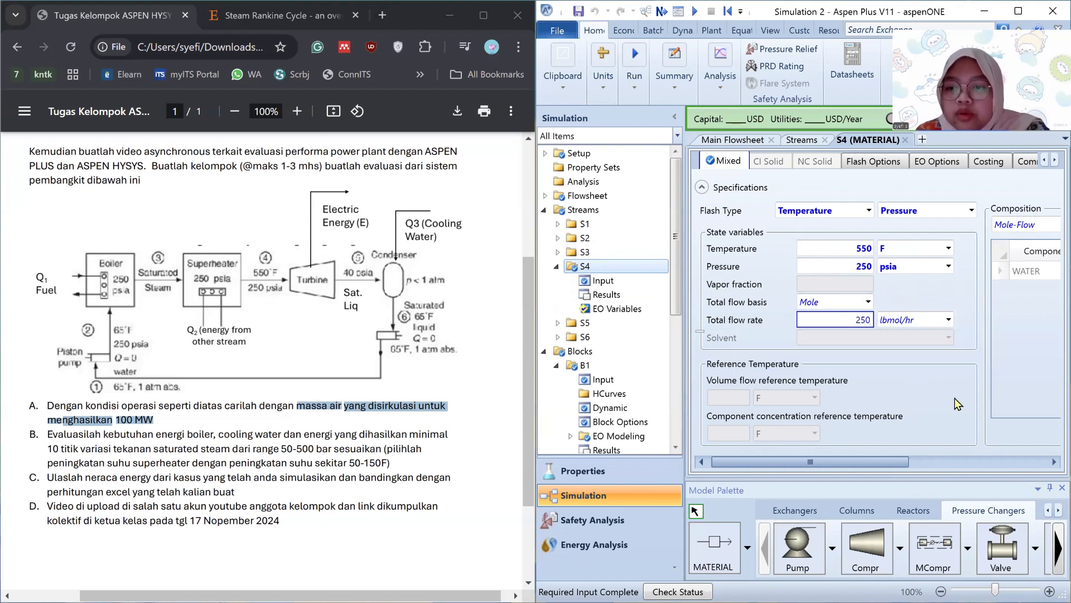
Step: Define stream S4's composition by Mass-Frac with a WATER value of 1
left_click_drag(899, 462, 1050, 448)
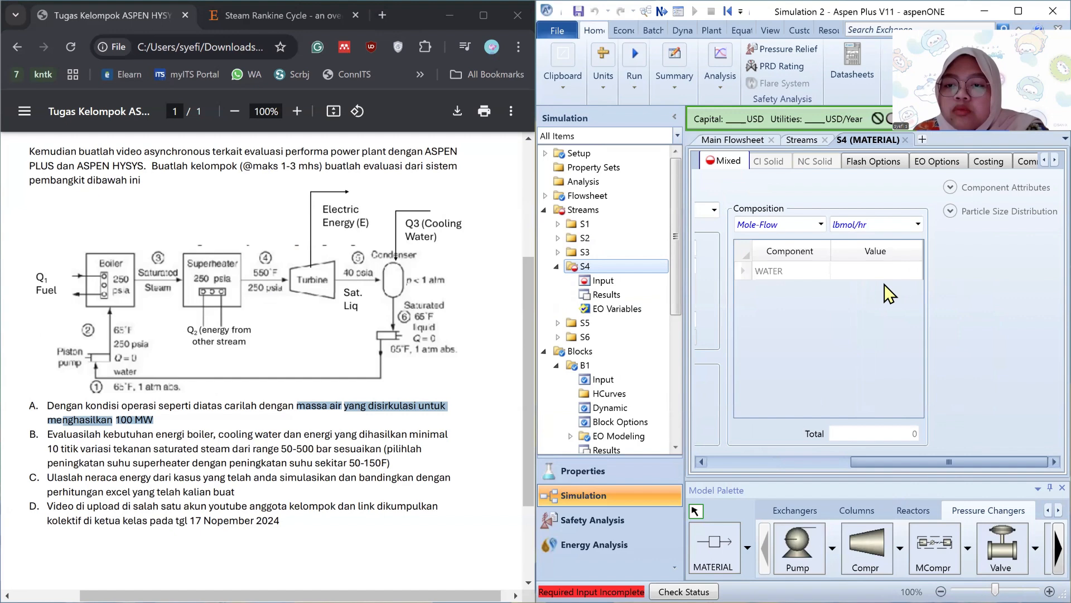
left_click(820, 224)
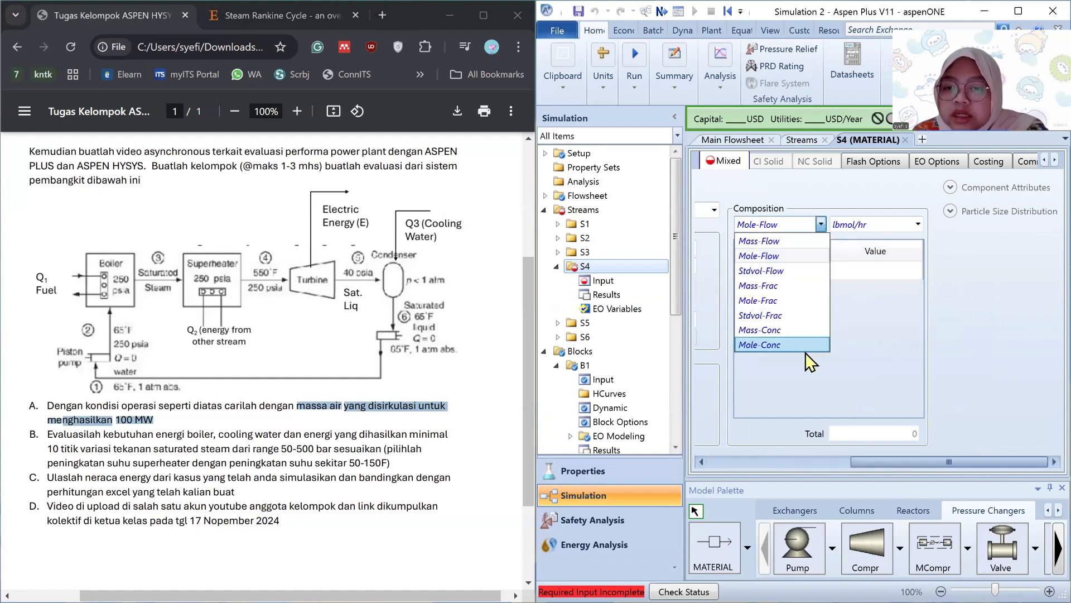
left_click(780, 288)
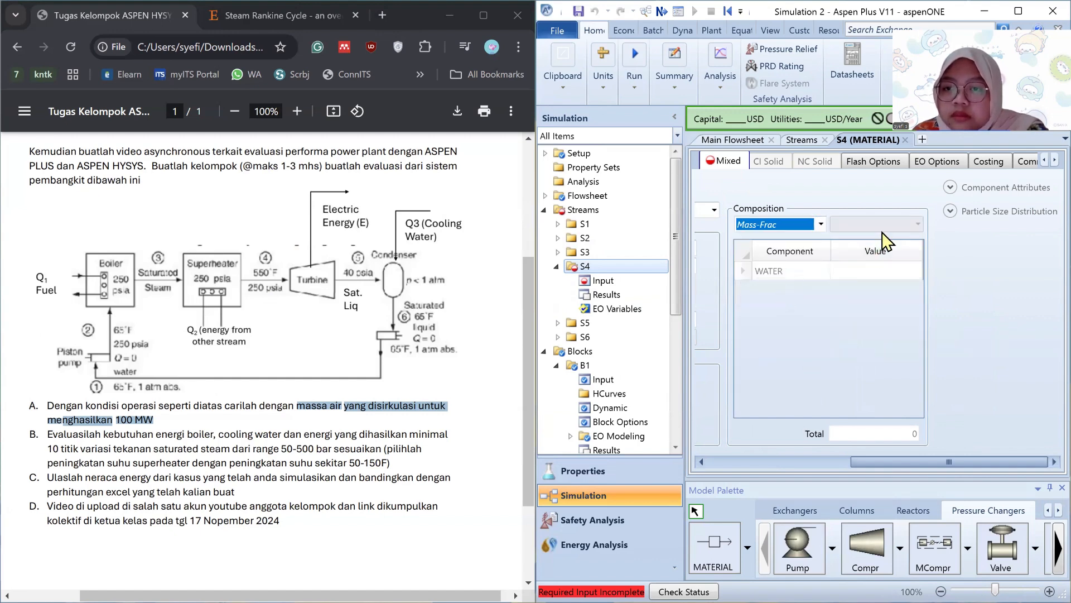
left_click(856, 272)
type("1")
key("Return")
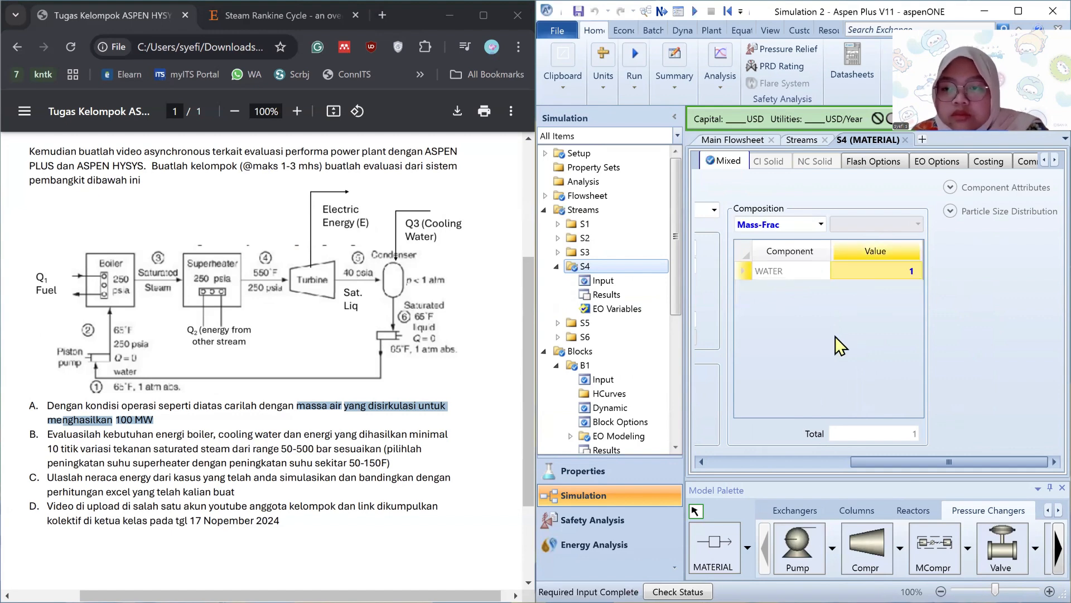
left_click_drag(950, 463, 664, 430)
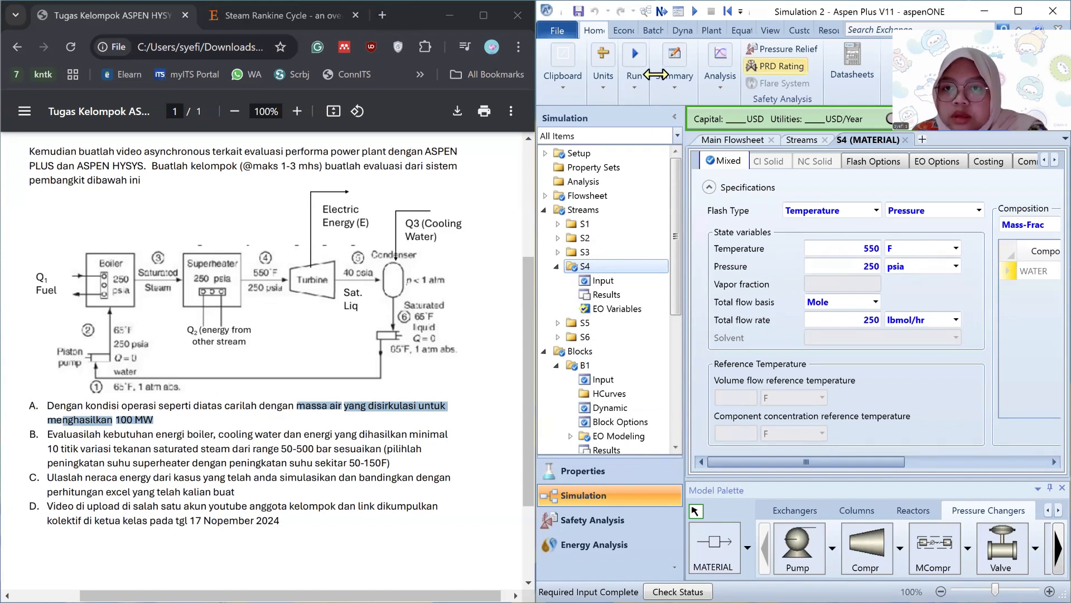
Step: Run the power plant simulation with the newly specified stream S4
left_click(631, 96)
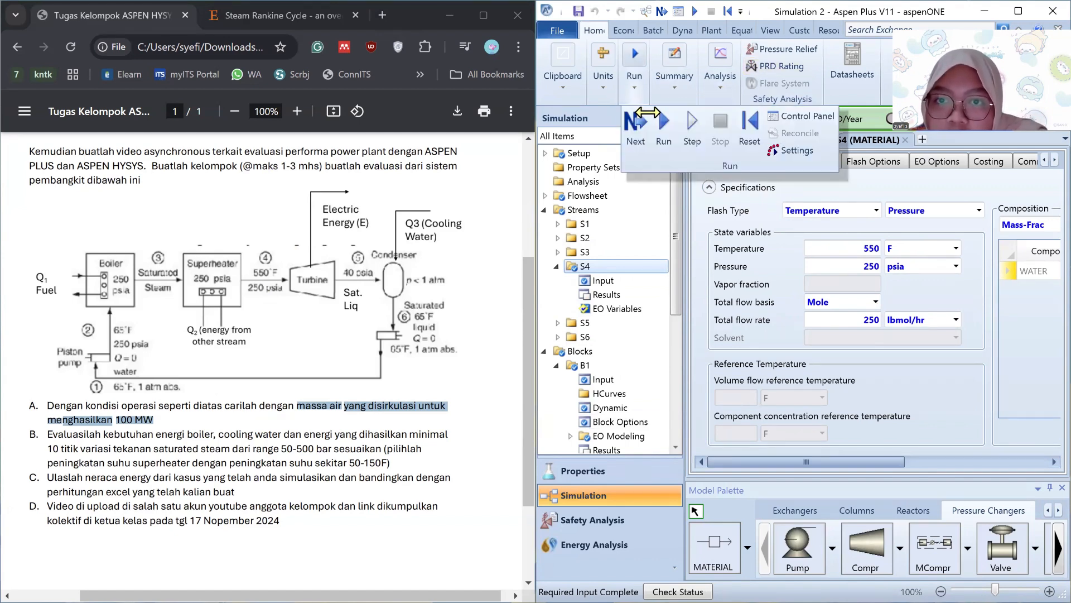
left_click(637, 126)
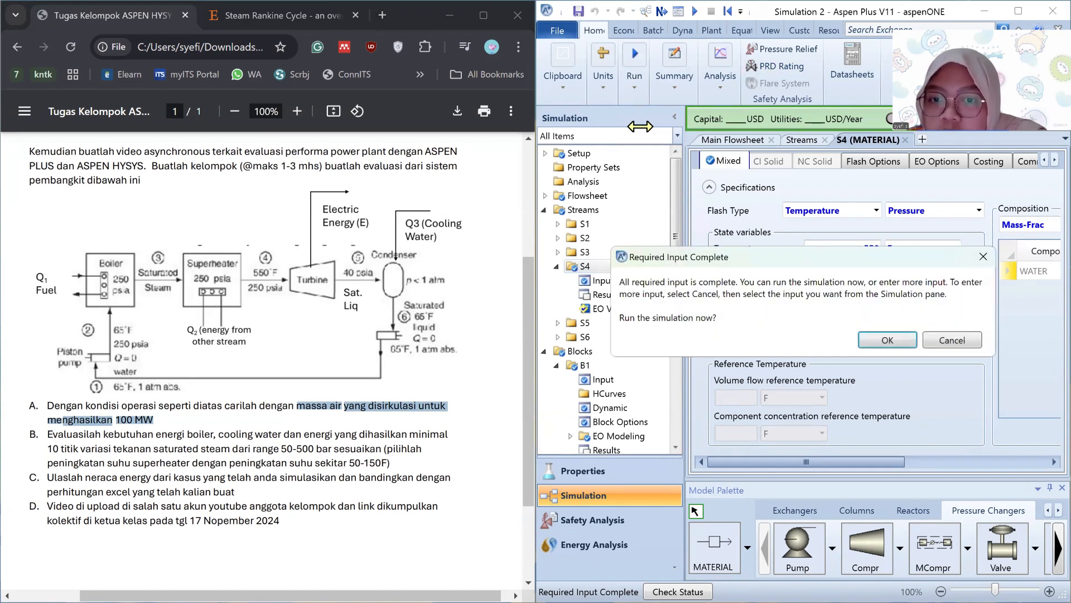
left_click(883, 340)
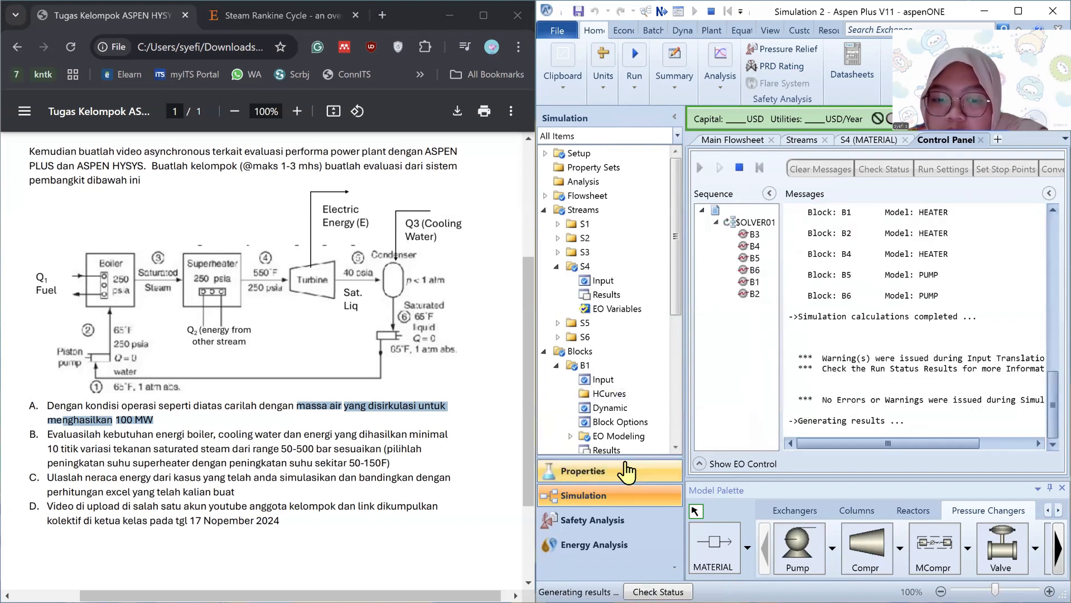
Step: Open the results summary of turbine block B3
left_click_drag(677, 289, 678, 384)
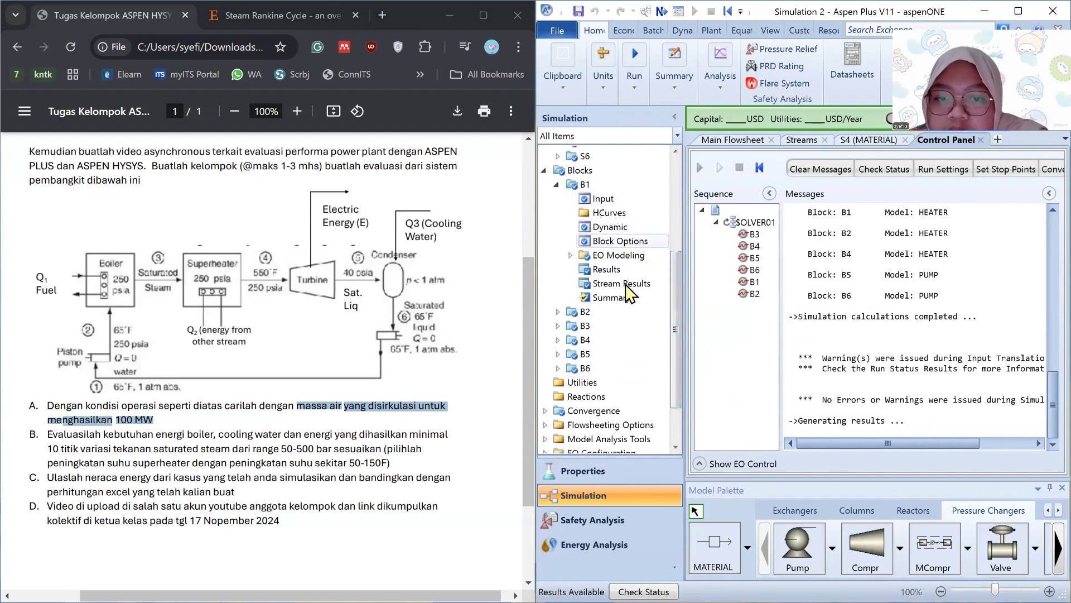
left_click(559, 326)
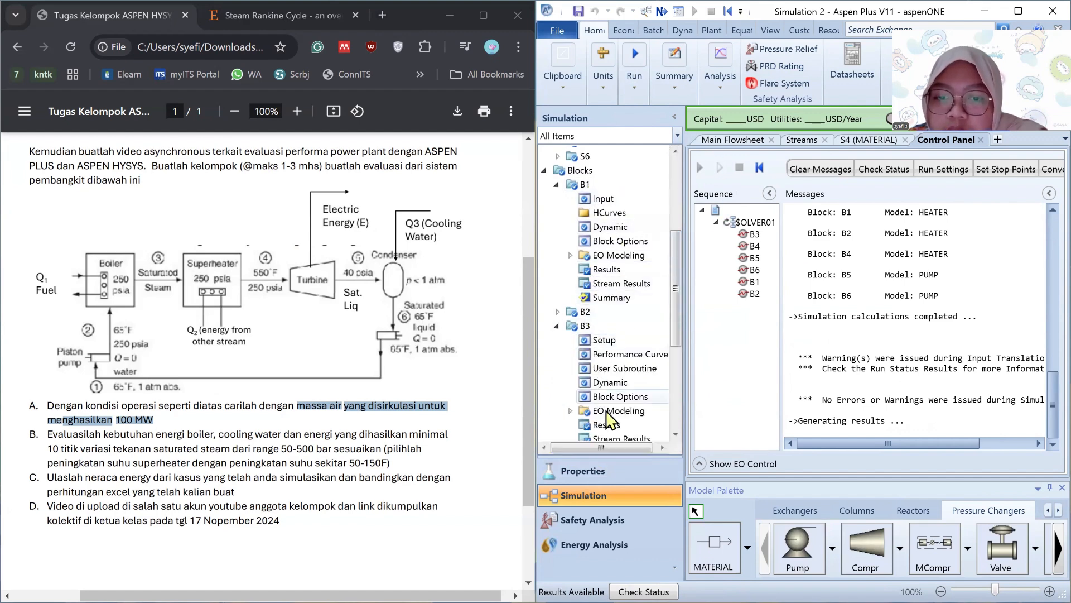
scroll(608, 413, "down", 2)
left_click(608, 352)
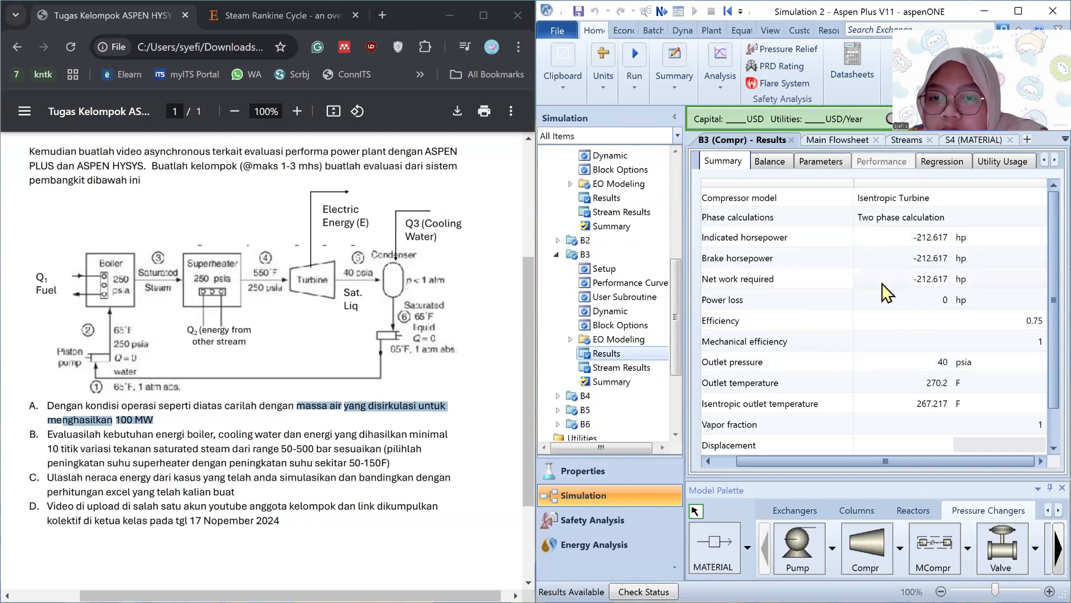
Step: Display turbine B3's net work required in MW in its results summary
left_click(1032, 278)
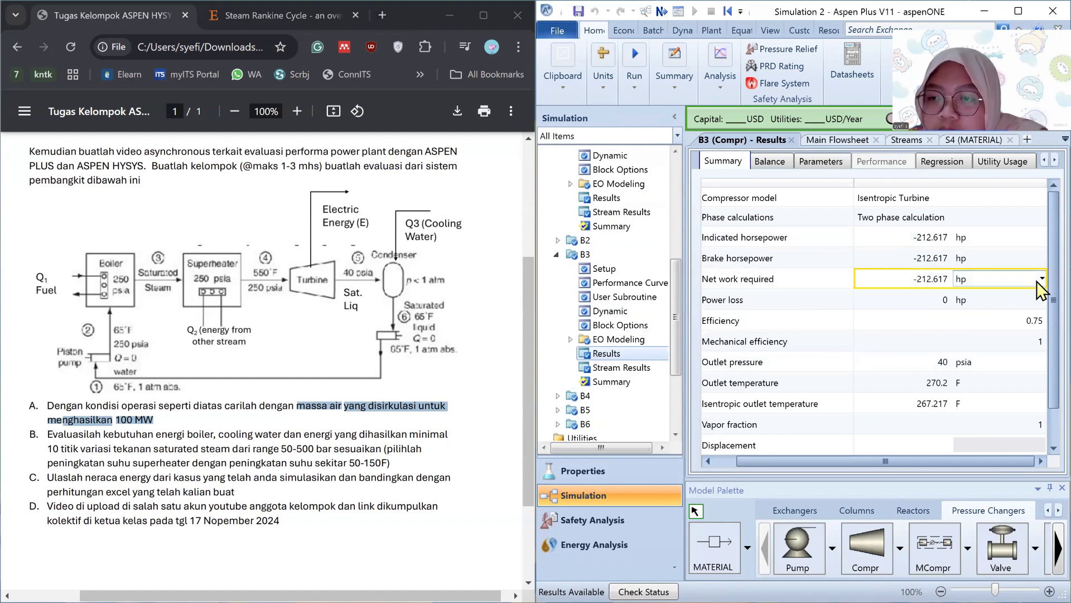
left_click(1042, 278)
left_click(1042, 278)
left_click(1041, 277)
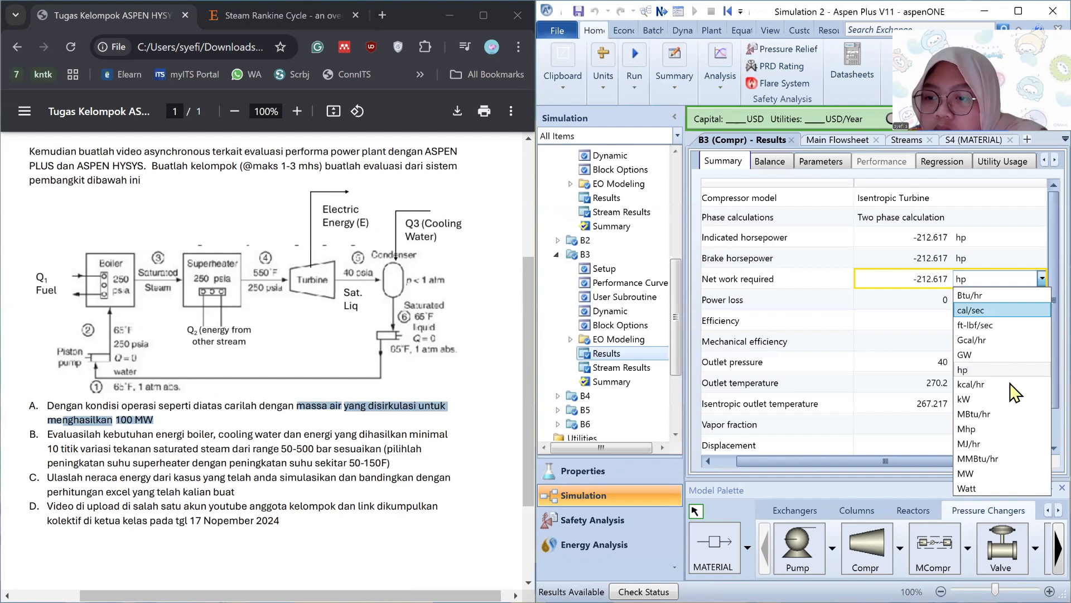
left_click(979, 477)
left_click(982, 342)
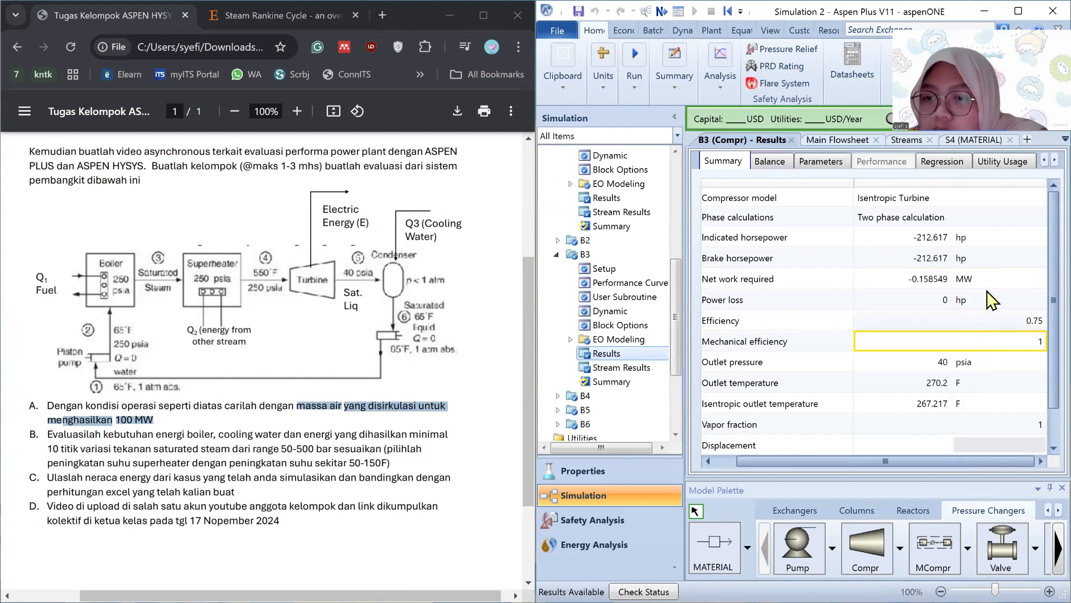
left_click(996, 282)
left_click(996, 282)
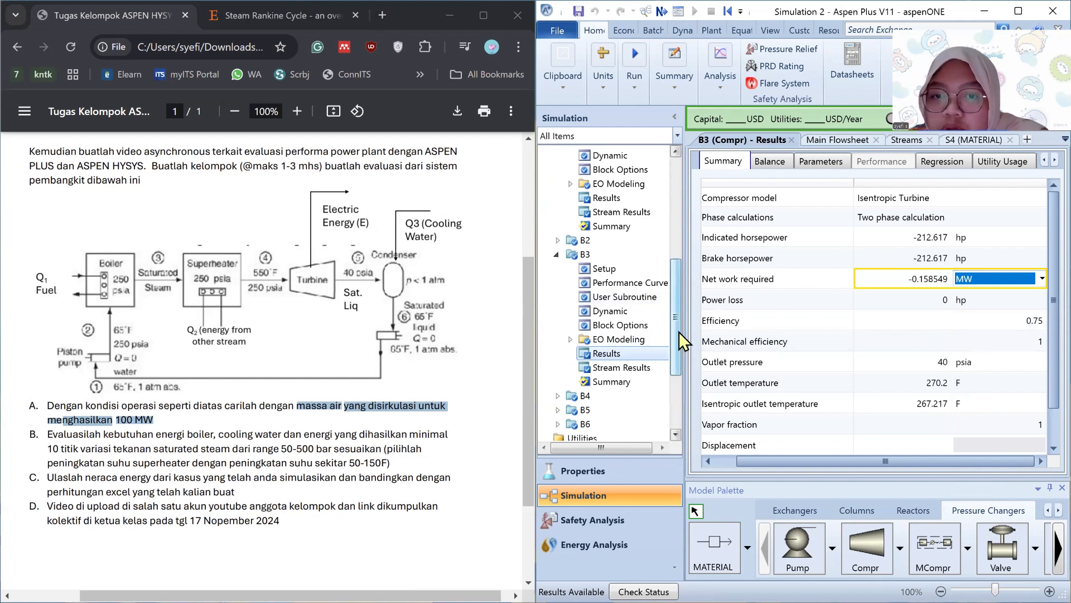
Step: Create a new design specification with the ID DS-1 and open its definition in the maximized program window
left_click_drag(679, 332, 685, 380)
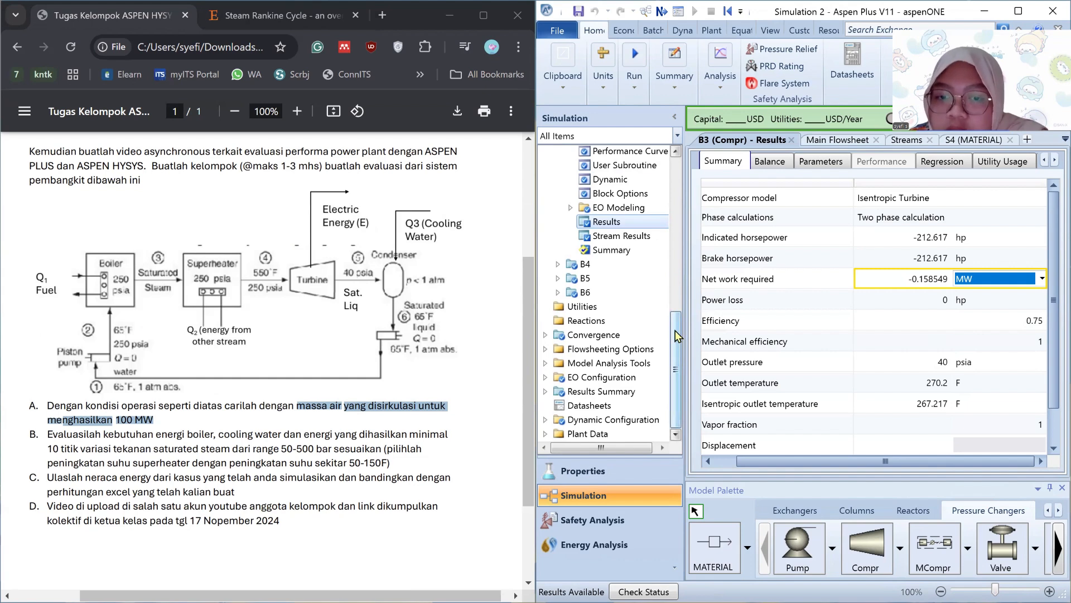
left_click(545, 349)
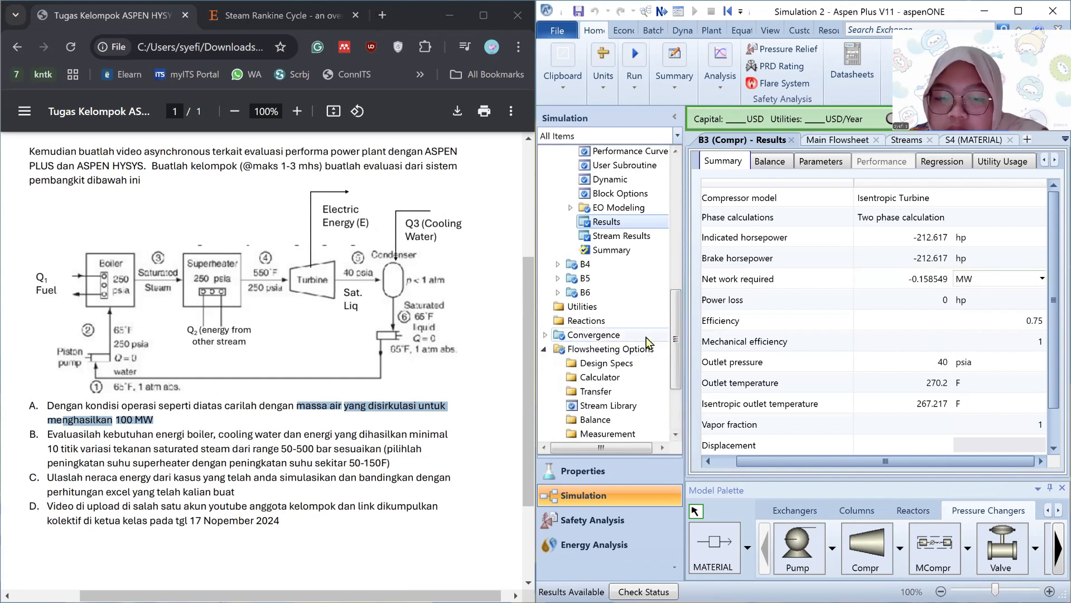
left_click_drag(679, 322, 679, 335)
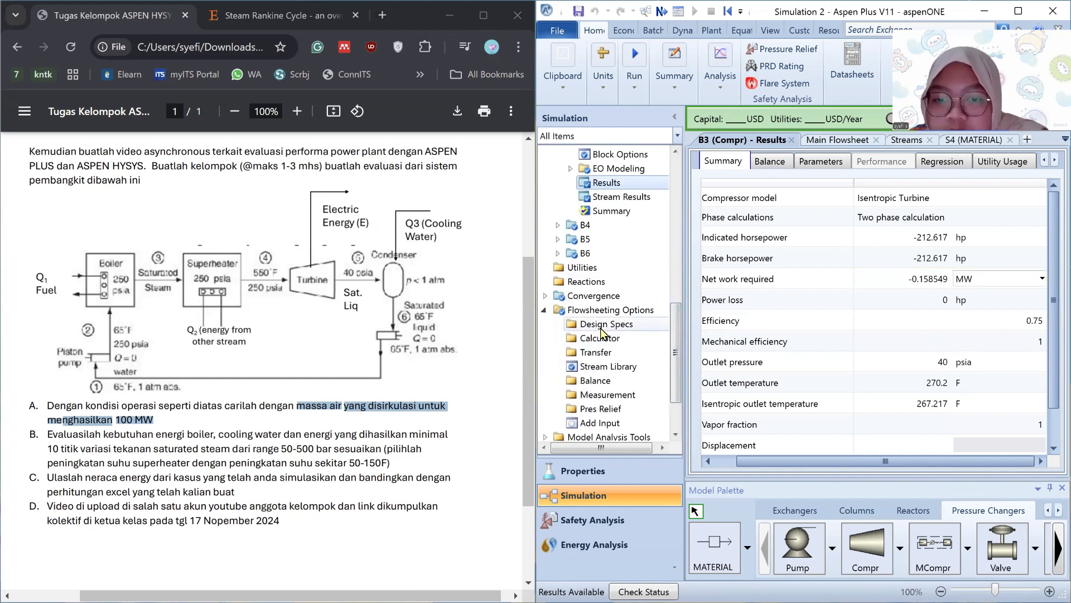
left_click(601, 327)
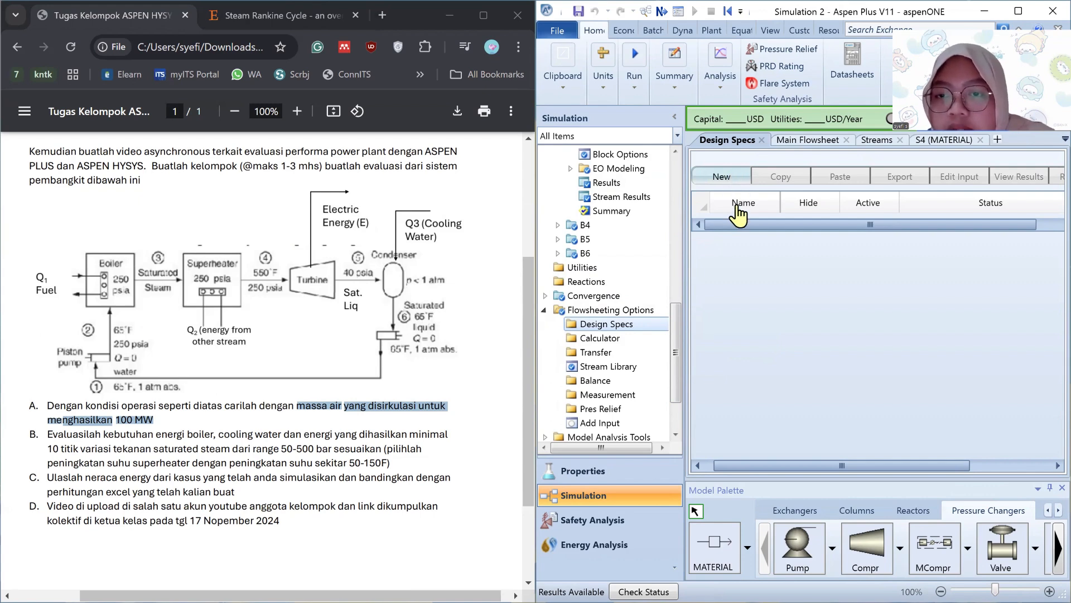
left_click(721, 181)
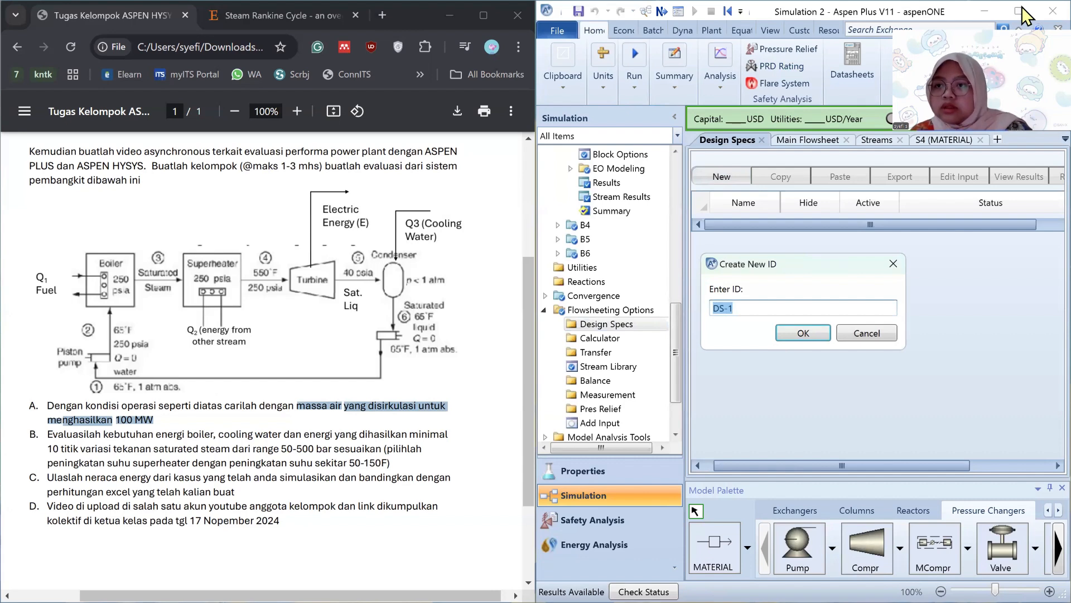
left_click(824, 334)
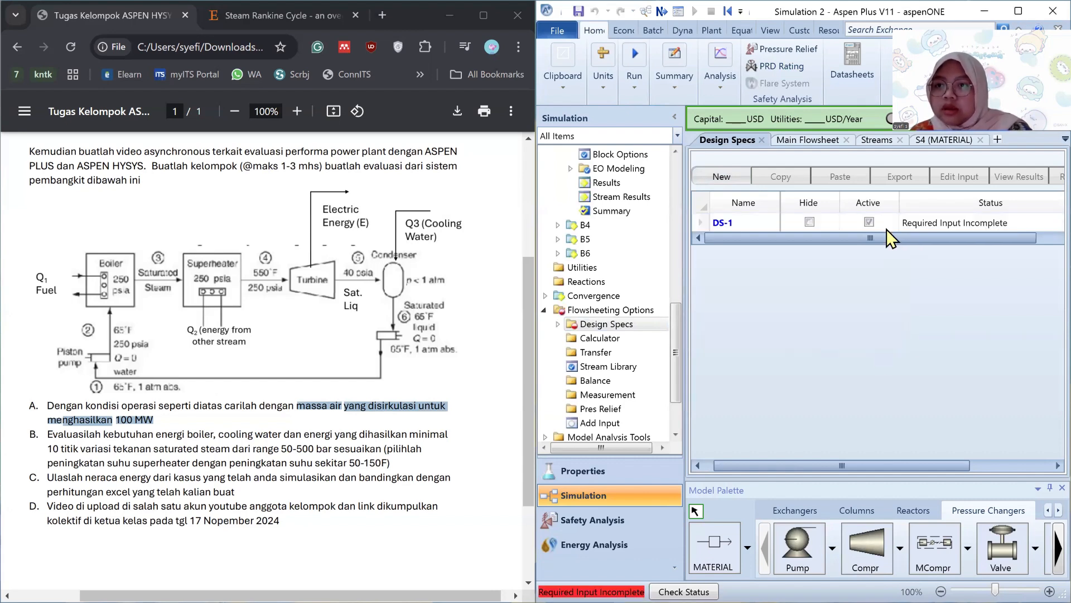
left_click(1019, 10)
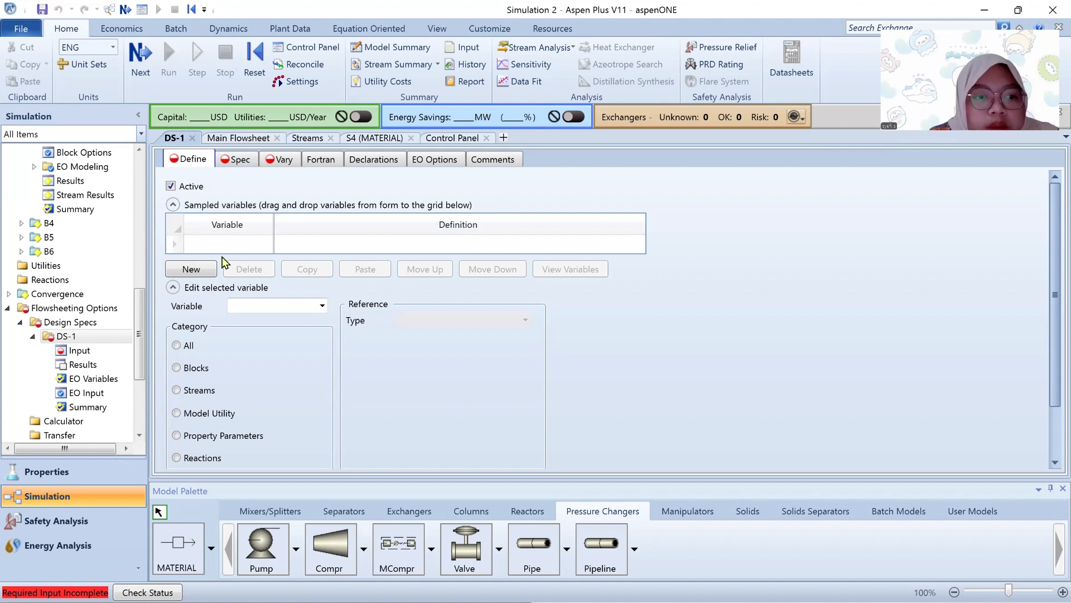
Step: Add a sampled variable named MASSFLOW to design specification DS-1
left_click(192, 270)
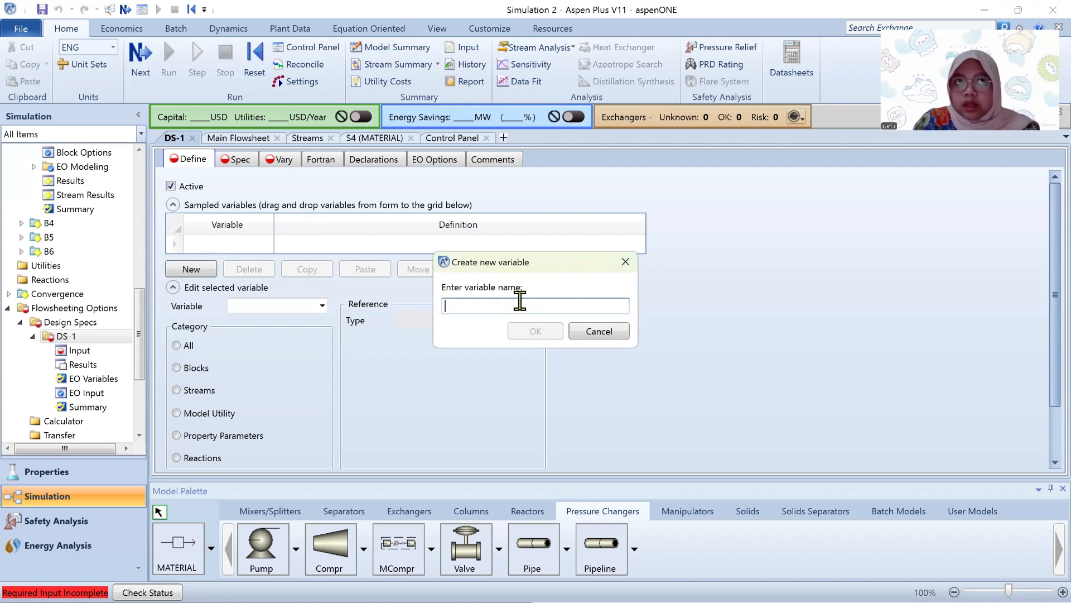
type("MAS")
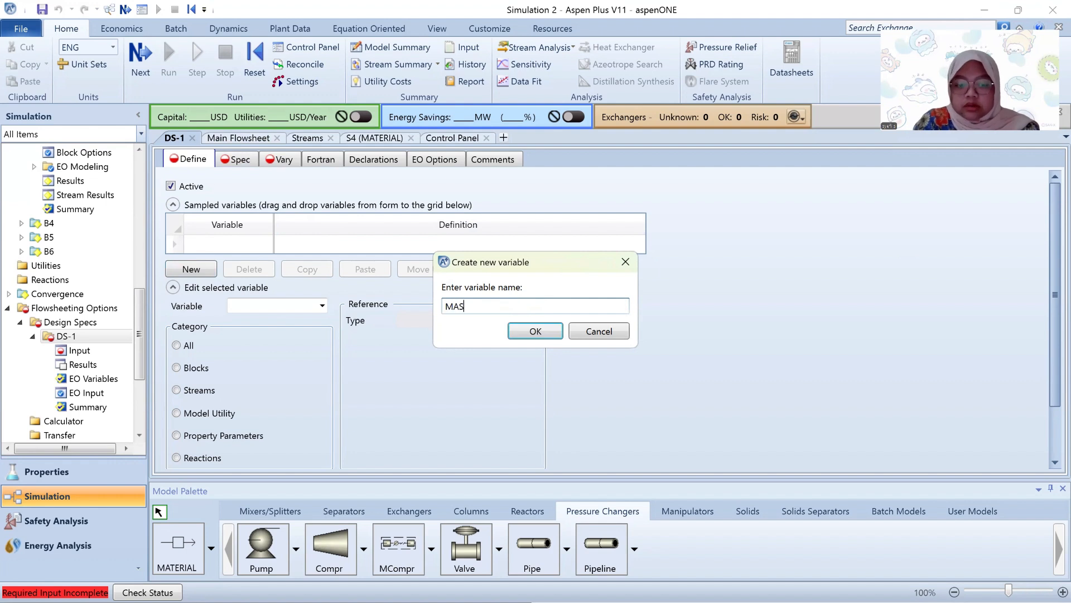
type("SFLOW")
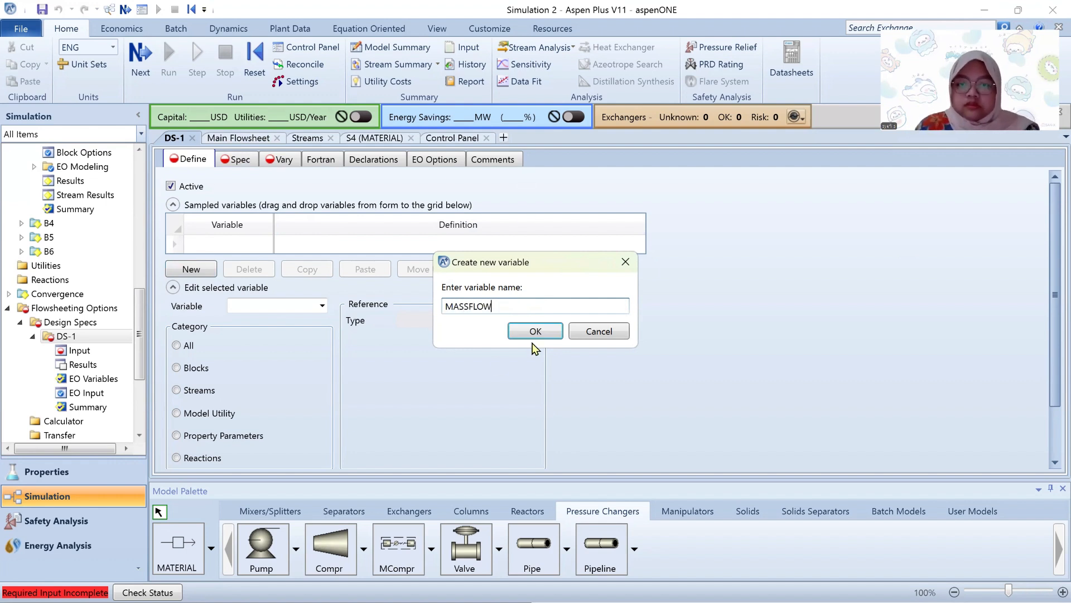
left_click(535, 333)
Step: Set MASSFLOW's category to Blocks, with reference type Block-Var and block B3
scroll(184, 393, "down", 2)
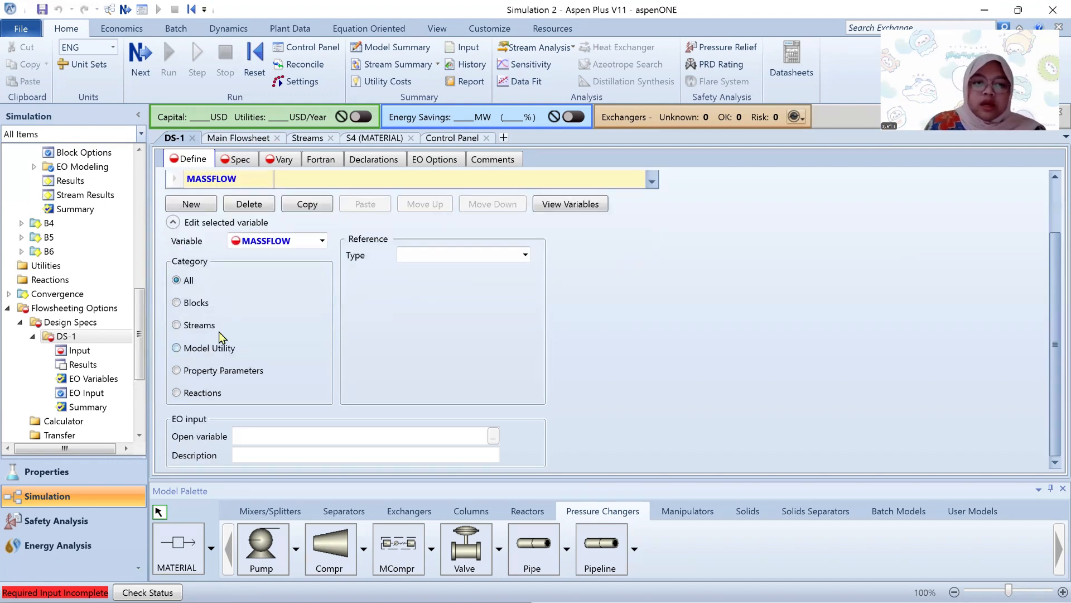
left_click(177, 303)
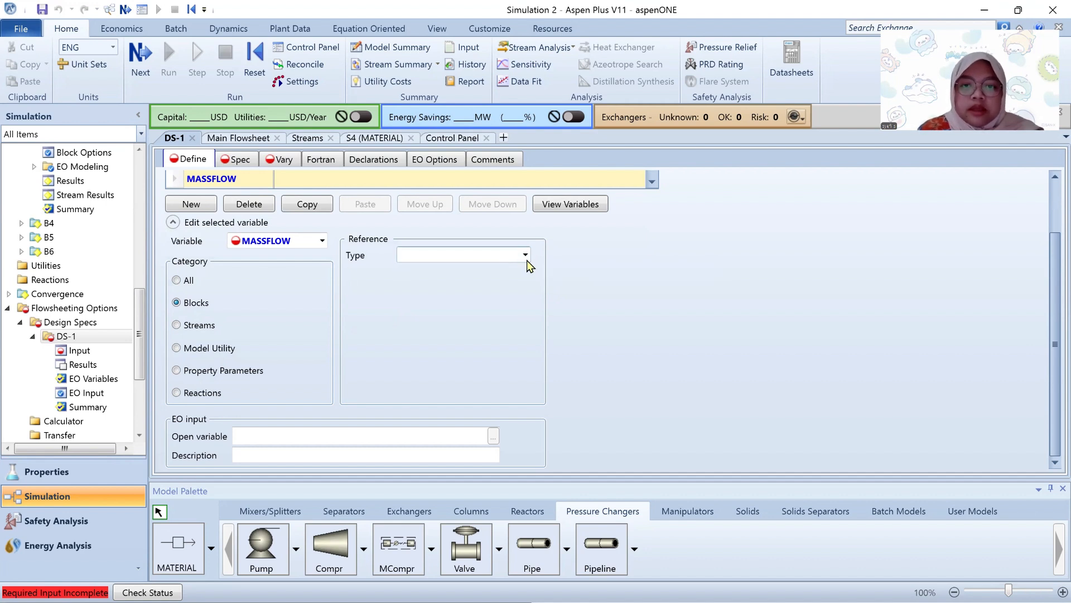
left_click(526, 258)
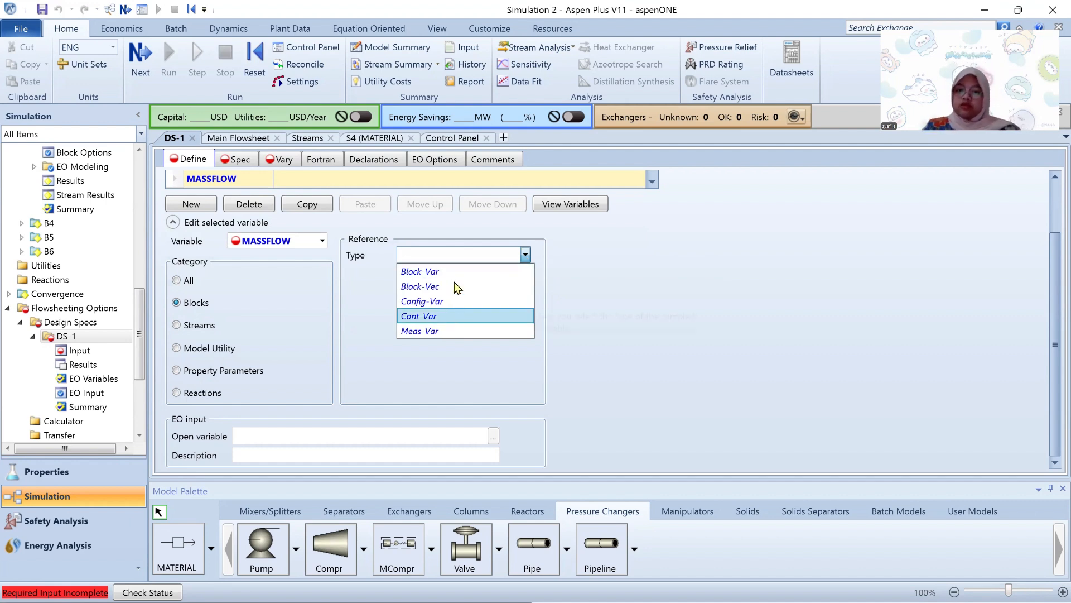
left_click(470, 272)
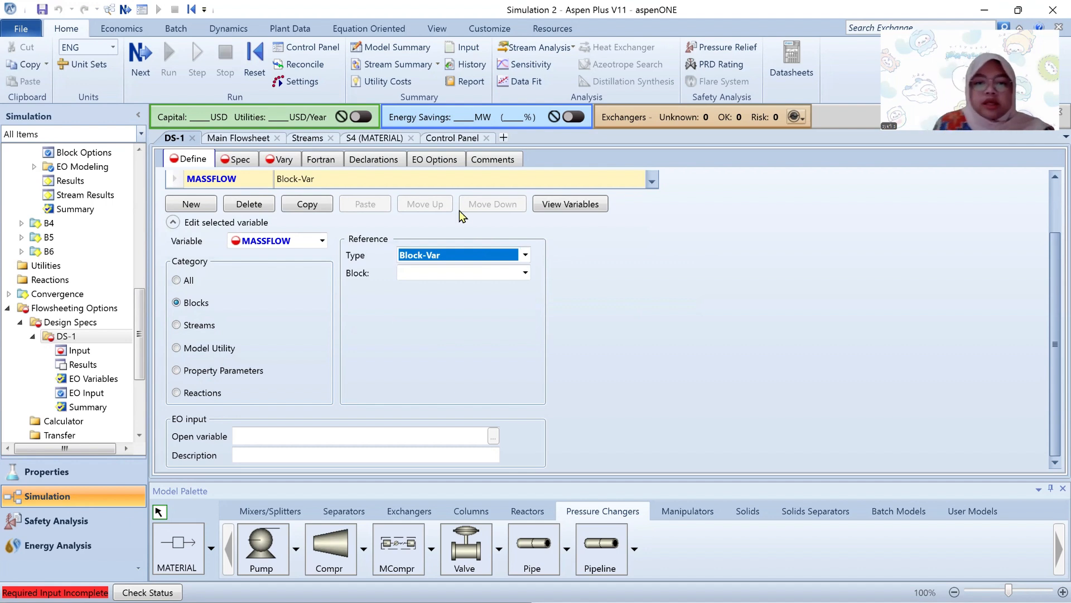
left_click(677, 310)
left_click(520, 273)
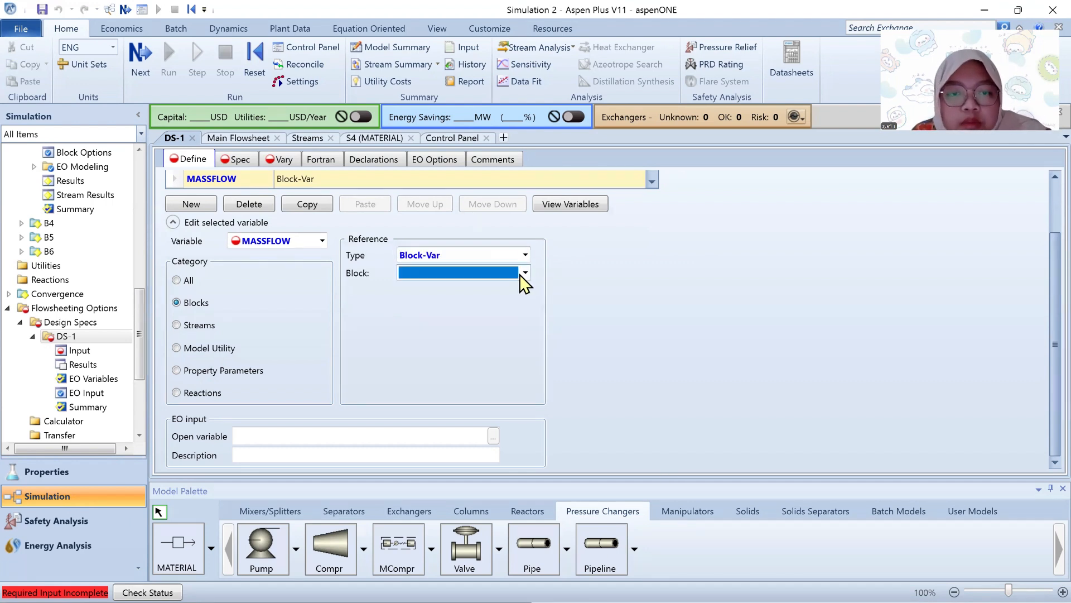
left_click(490, 318)
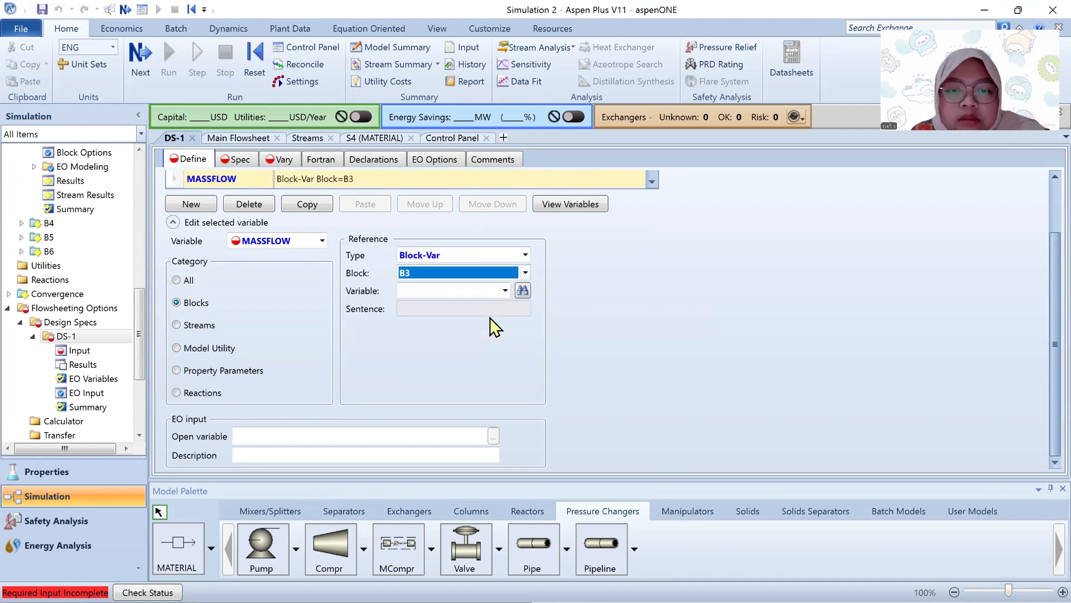
left_click(526, 270)
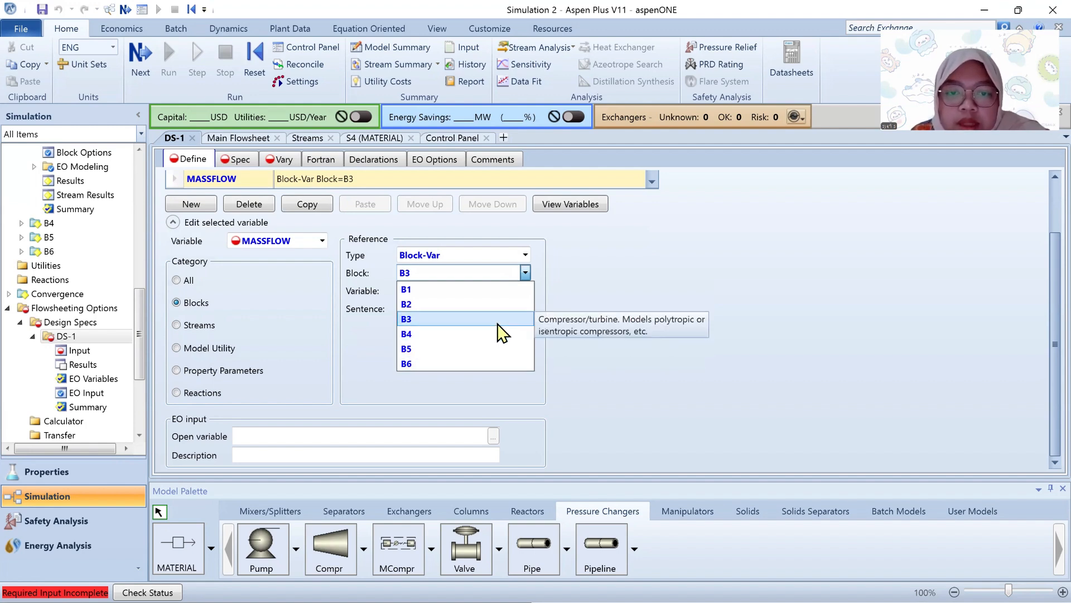
left_click(497, 320)
Step: Link MASSFLOW to block B3's NET-WORK variable and set its units to MW
left_click(506, 289)
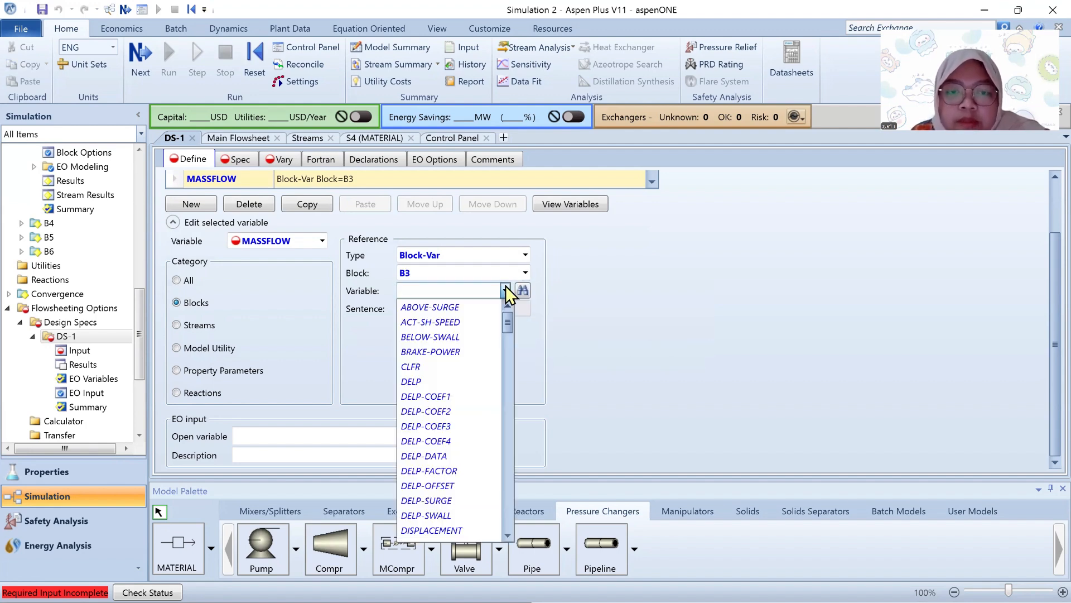
left_click(505, 288)
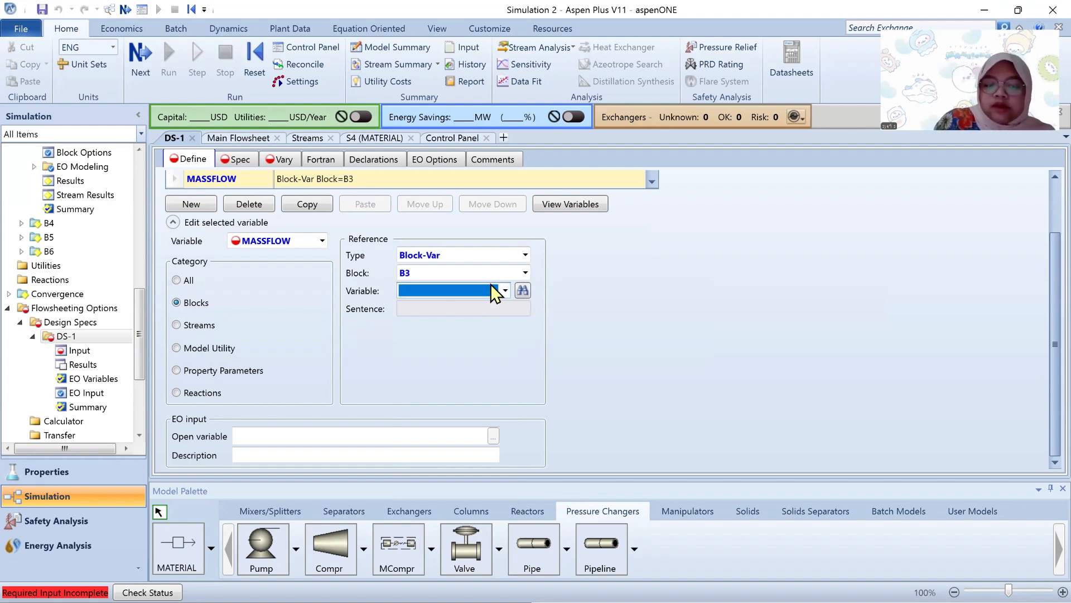
key("n")
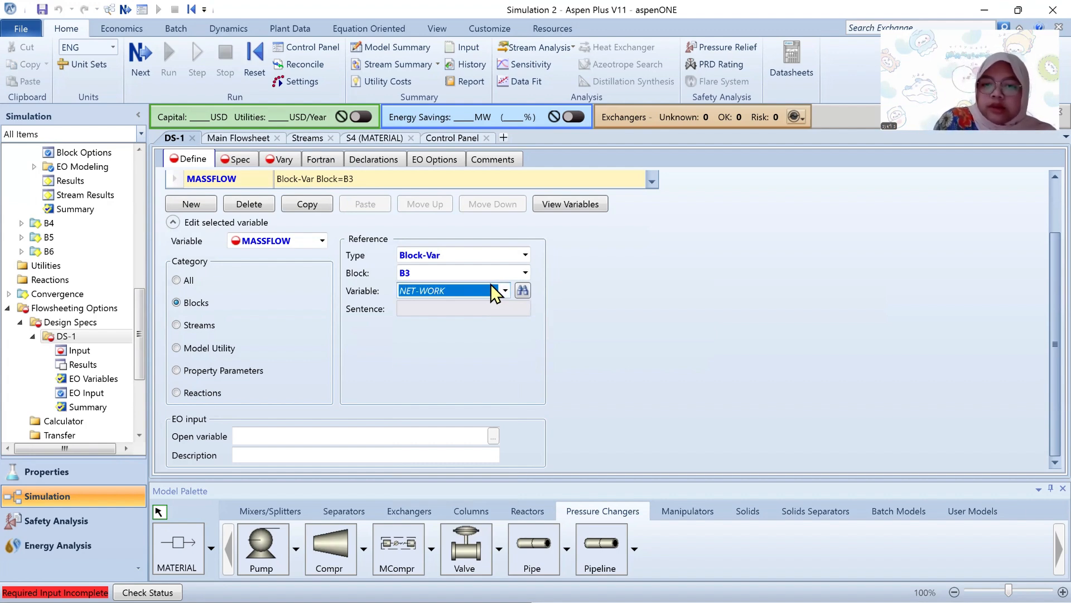
key("Return")
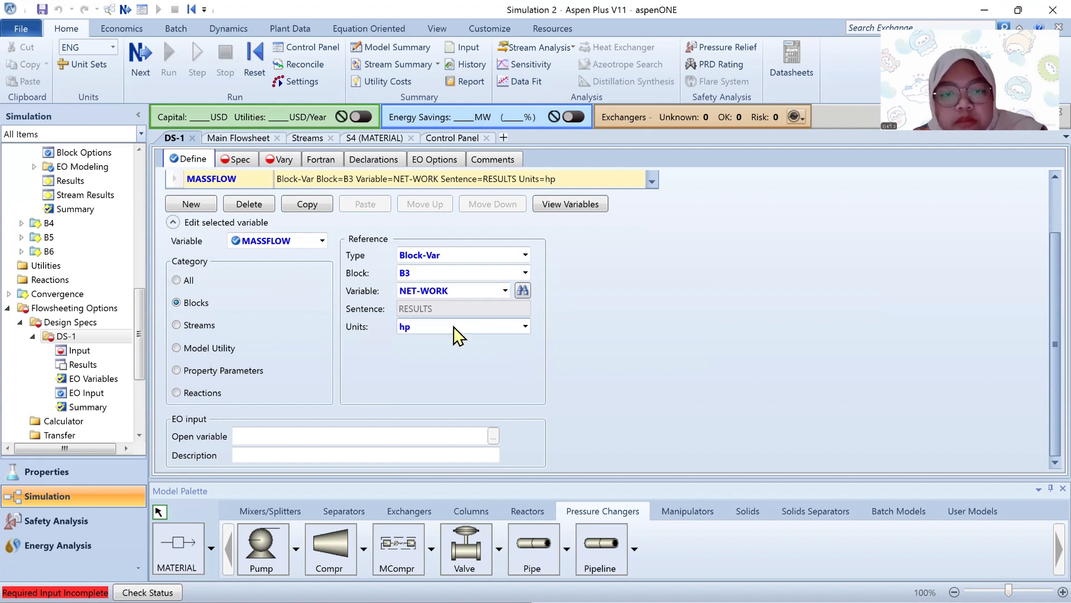
left_click(453, 327)
left_click(526, 327)
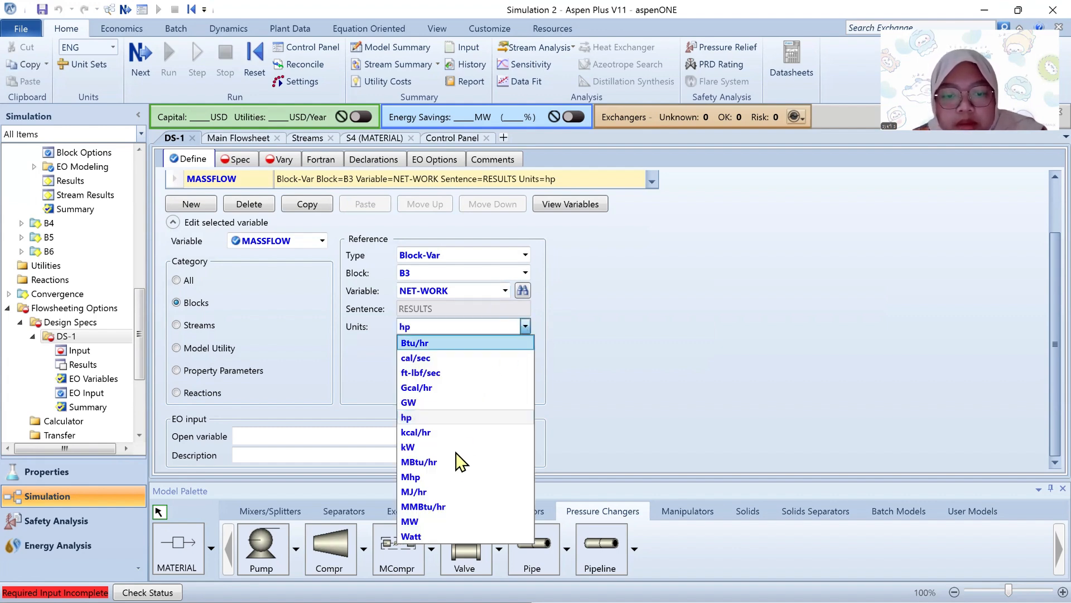
left_click(443, 520)
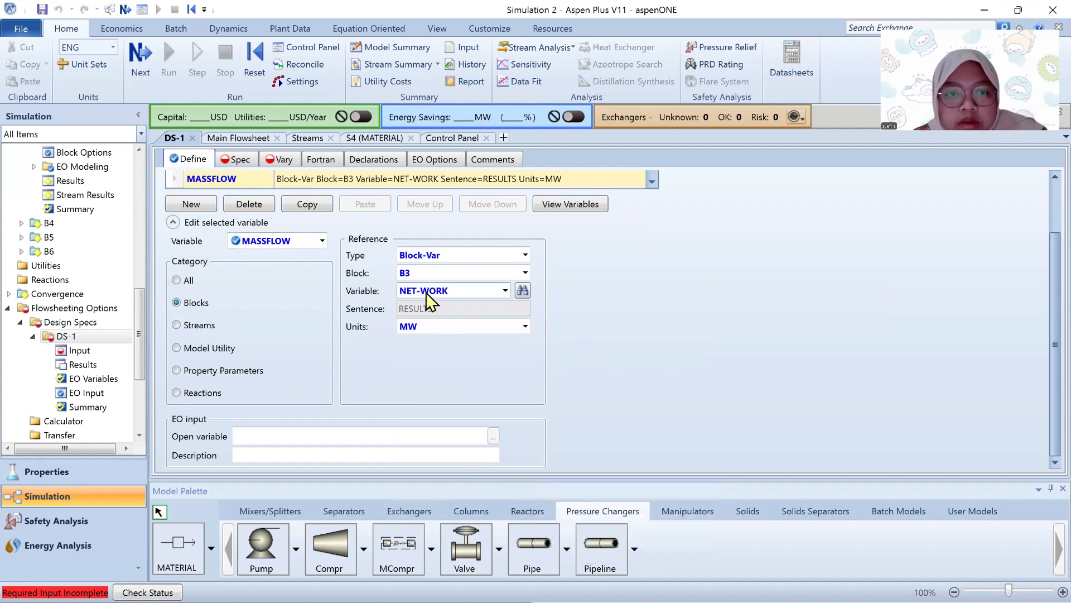
scroll(313, 245, "up", 2)
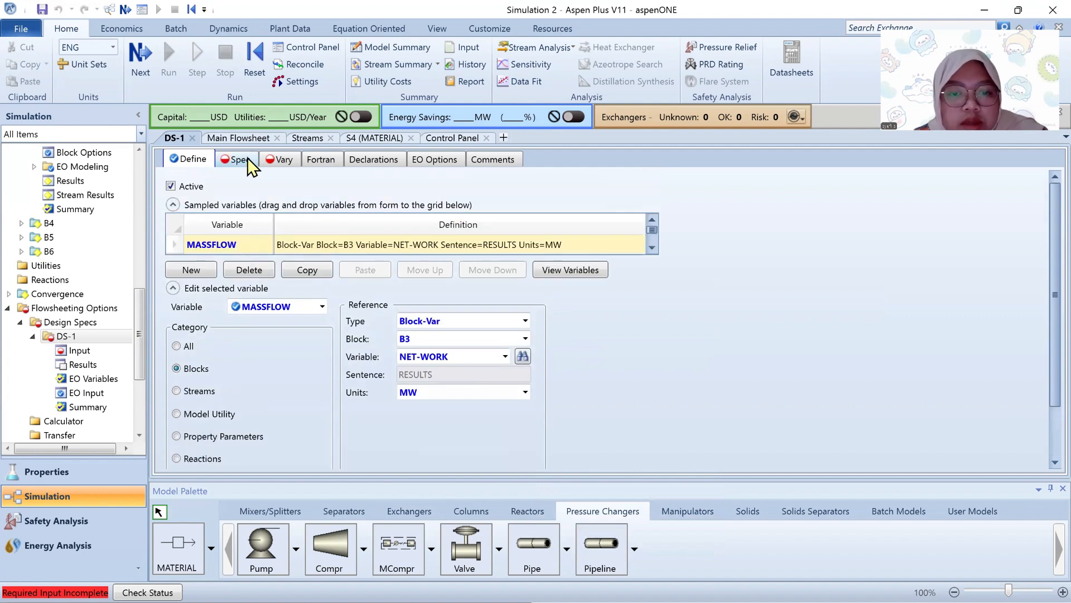
left_click(246, 157)
left_click(203, 162)
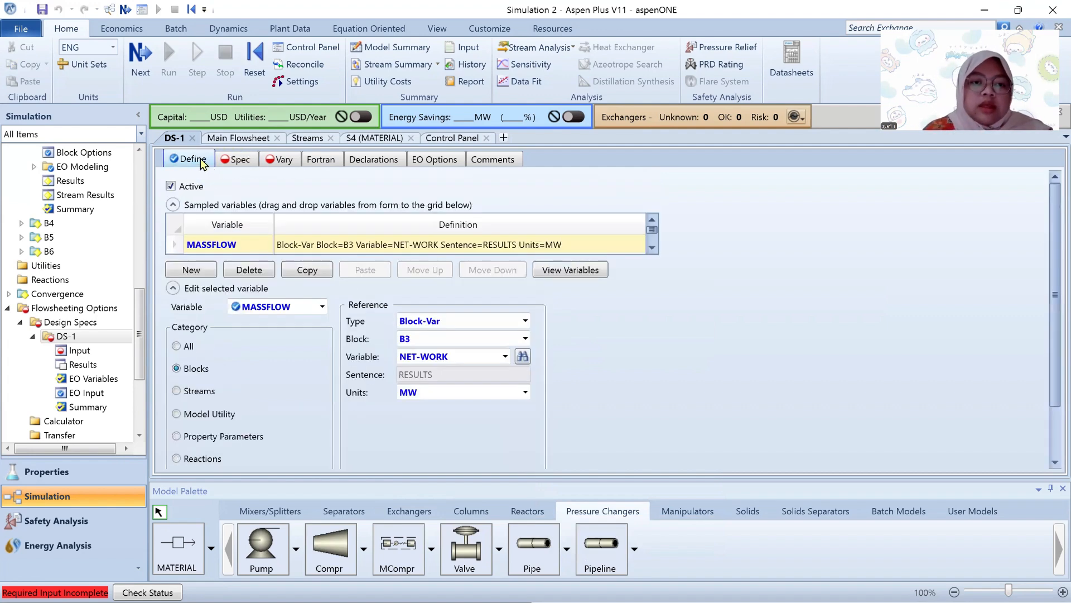
Step: Set the design specification expression of DS-1 to MASSFLOW with a target of -100
left_click(242, 159)
left_click(263, 197)
type("M")
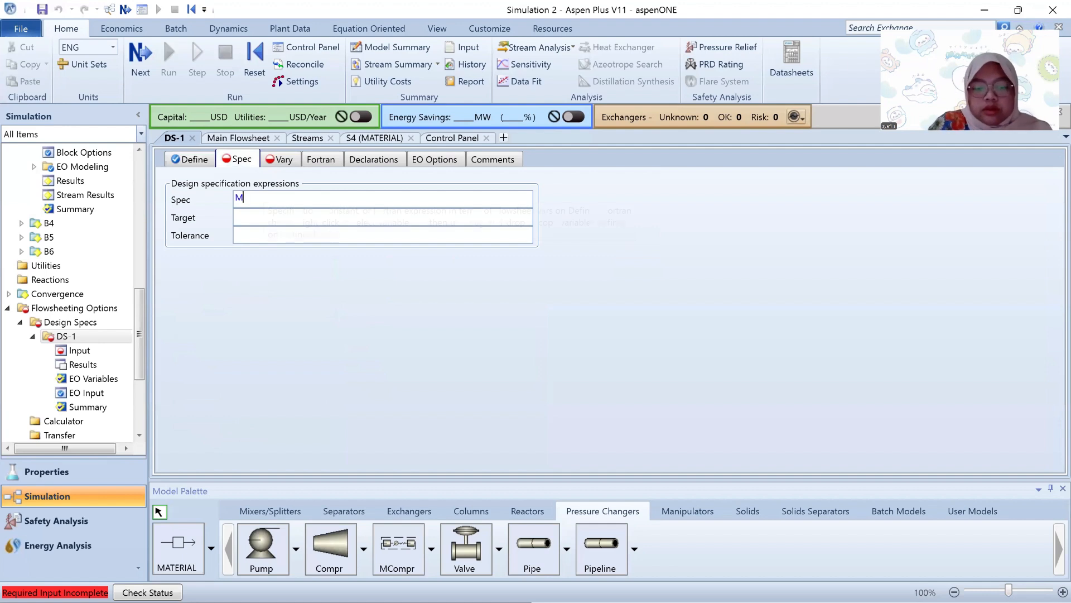
type("ASSFLOW")
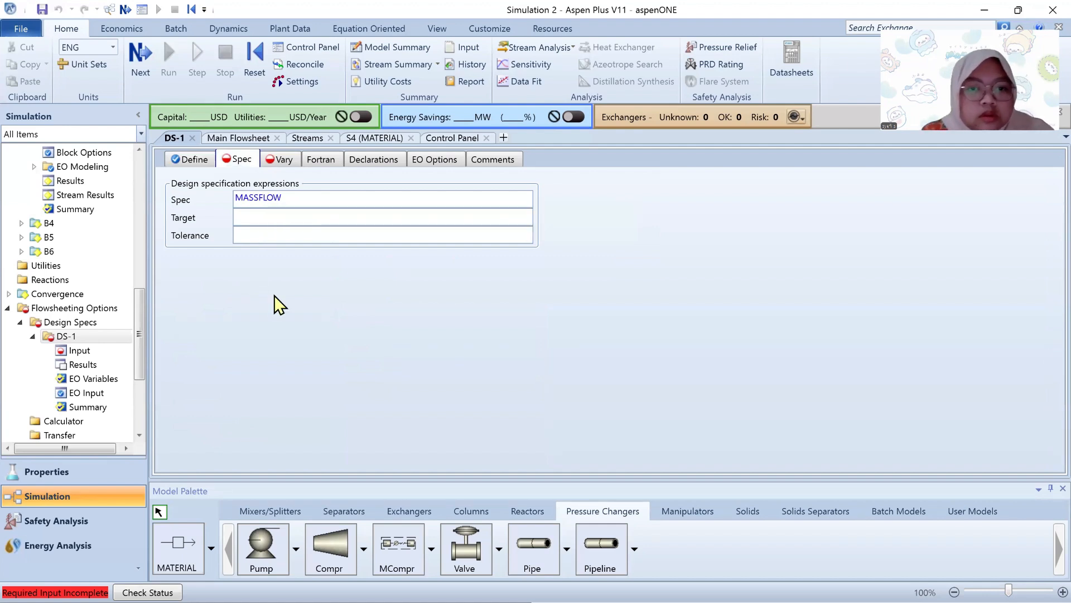
key("Return")
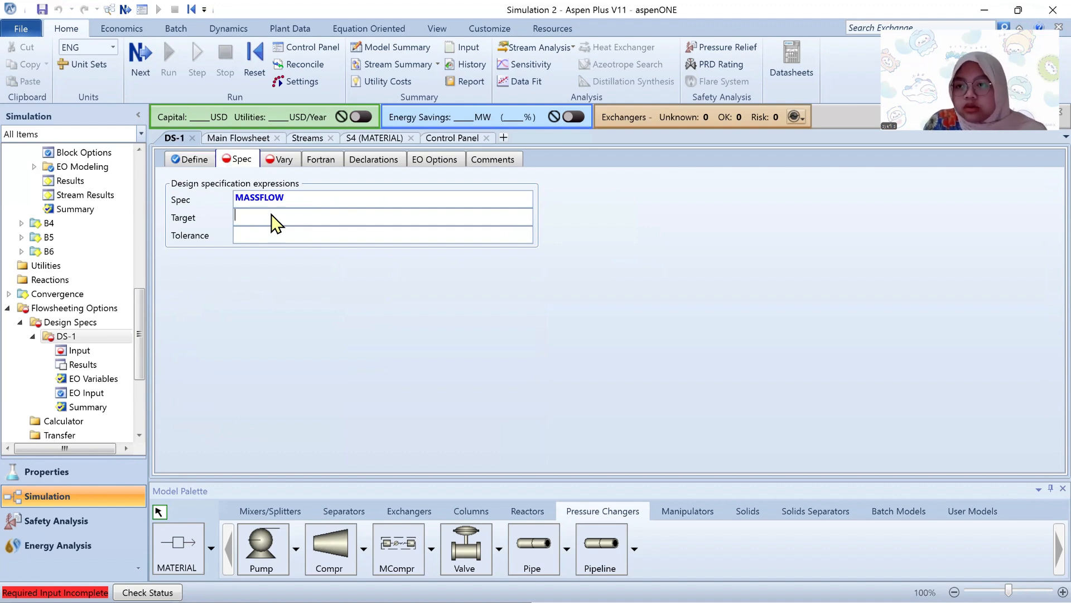
left_click(274, 223)
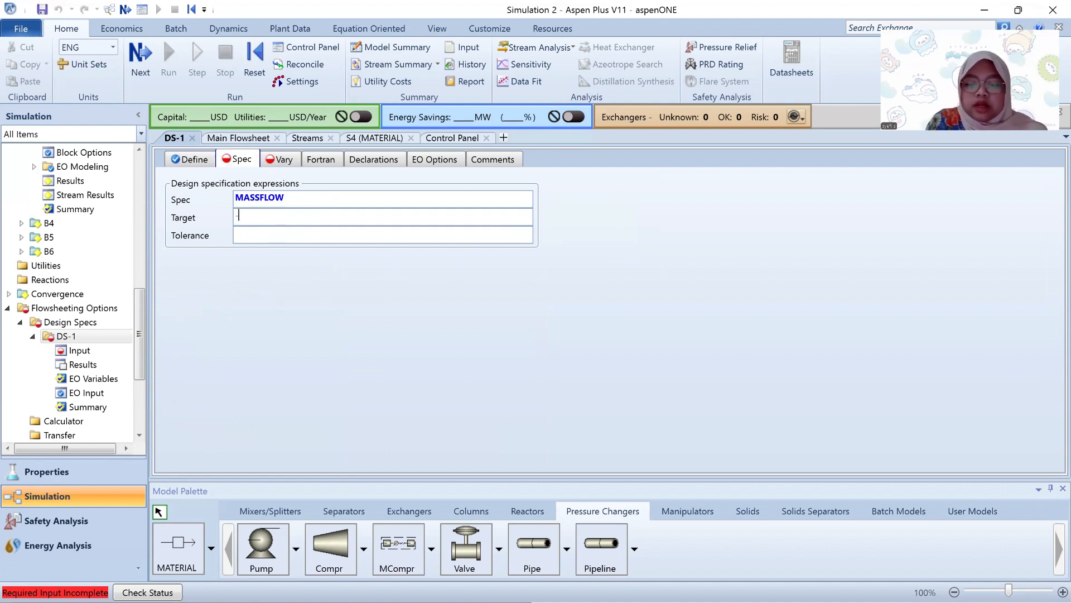
key("Return")
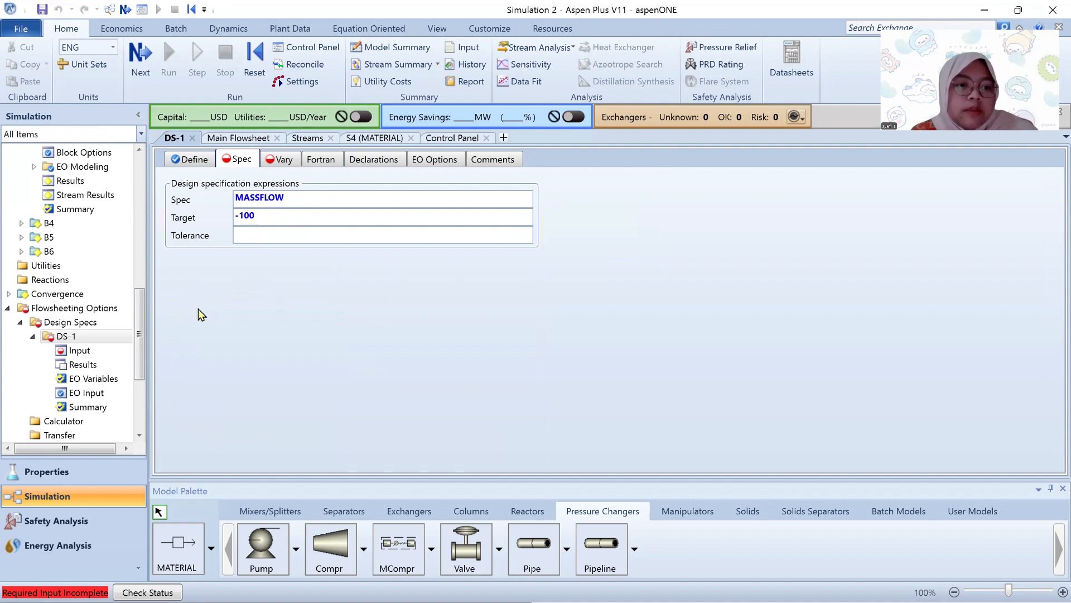
Step: Check the net work required in turbine block B3's results
scroll(70, 184, "up", 3)
left_click(72, 251)
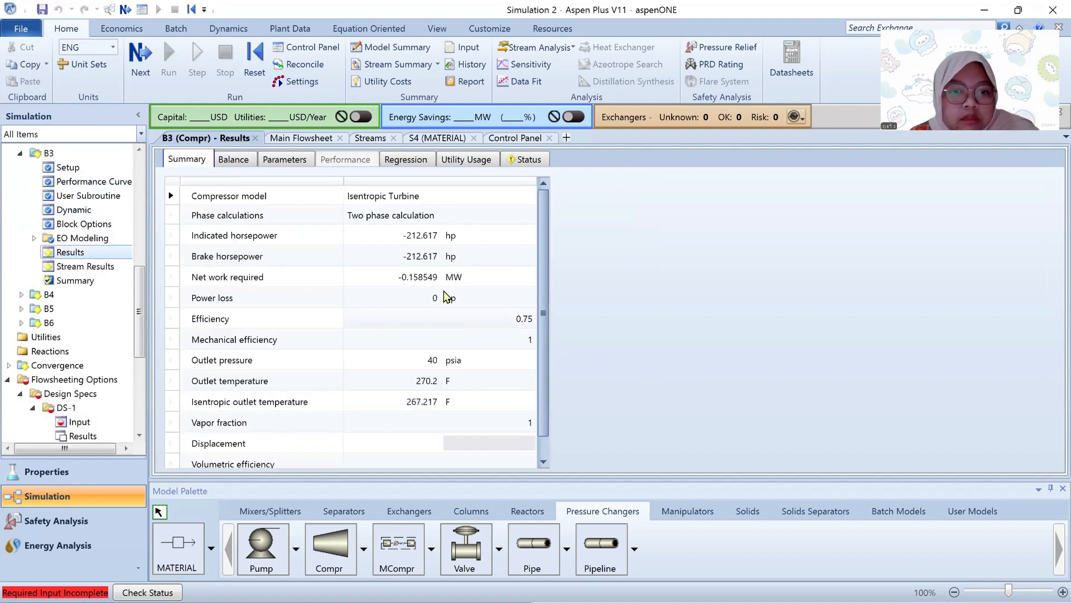
scroll(83, 352, "down", 3)
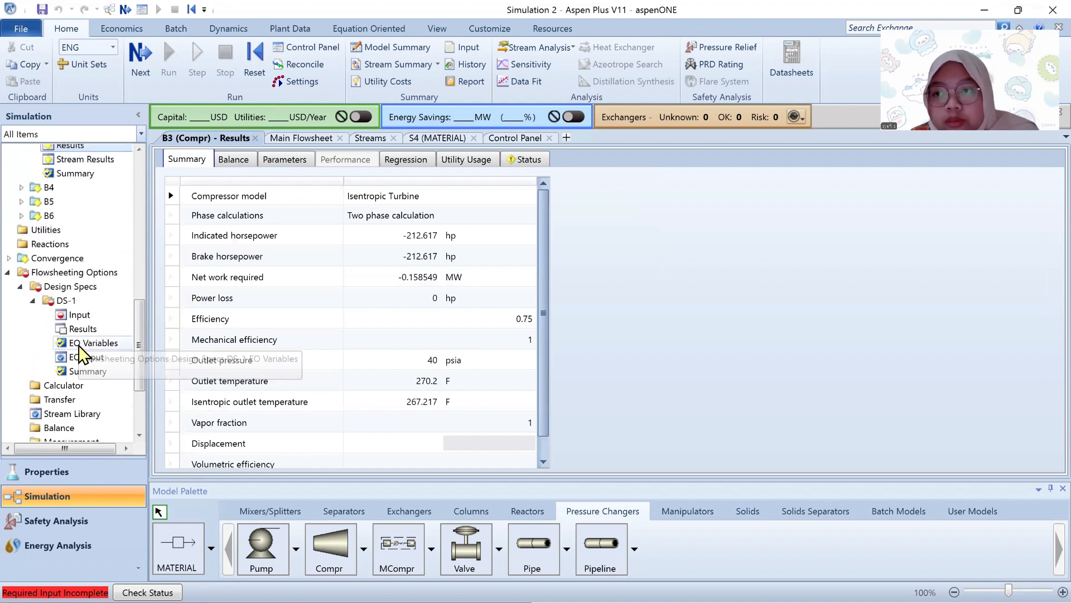
Step: Set the tolerance of design specification DS-1 to 1e-3
left_click(77, 314)
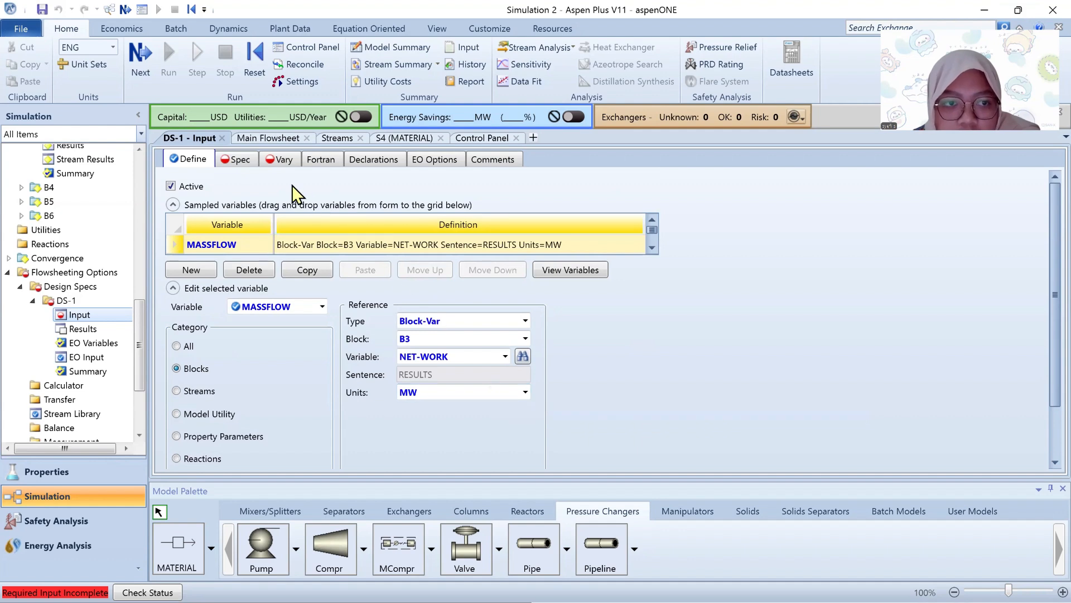
left_click(242, 163)
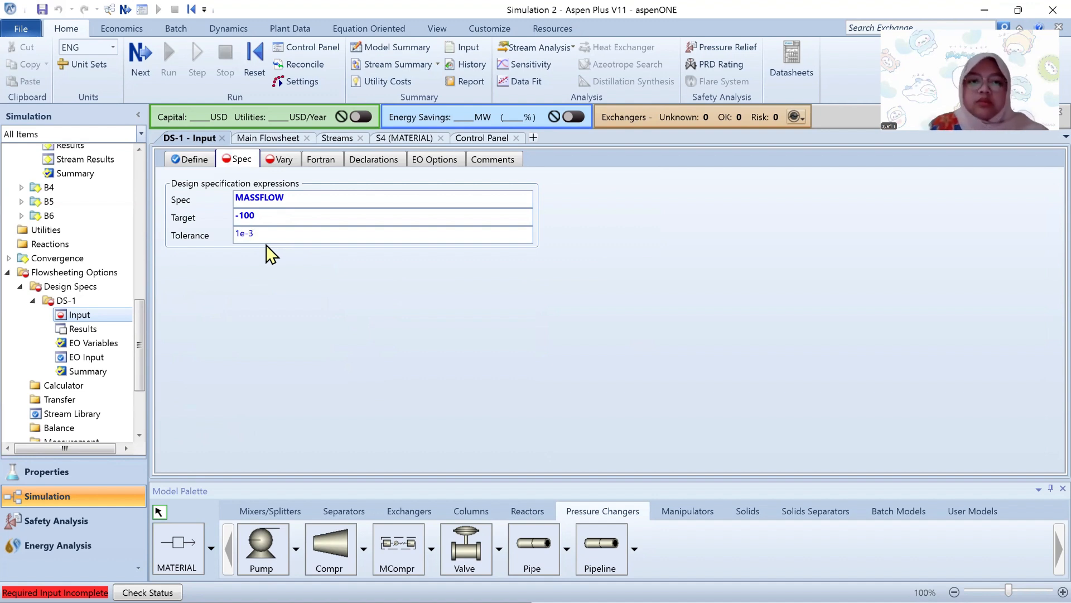
left_click(270, 270)
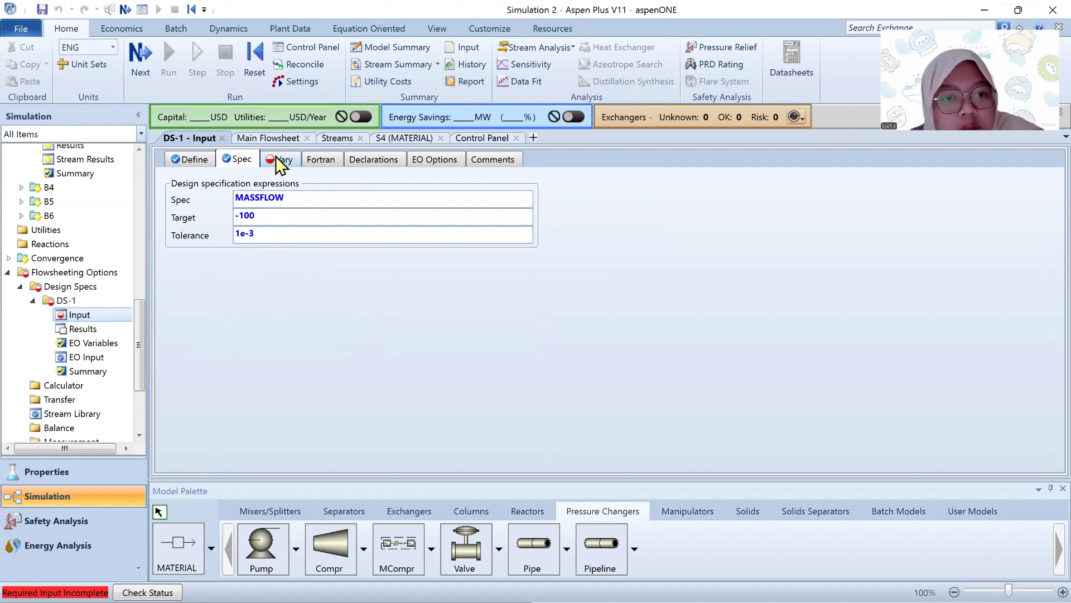
Step: Look over DS-1's manipulated variable settings and check the total flow basis in stream S4's input specifications
left_click(281, 162)
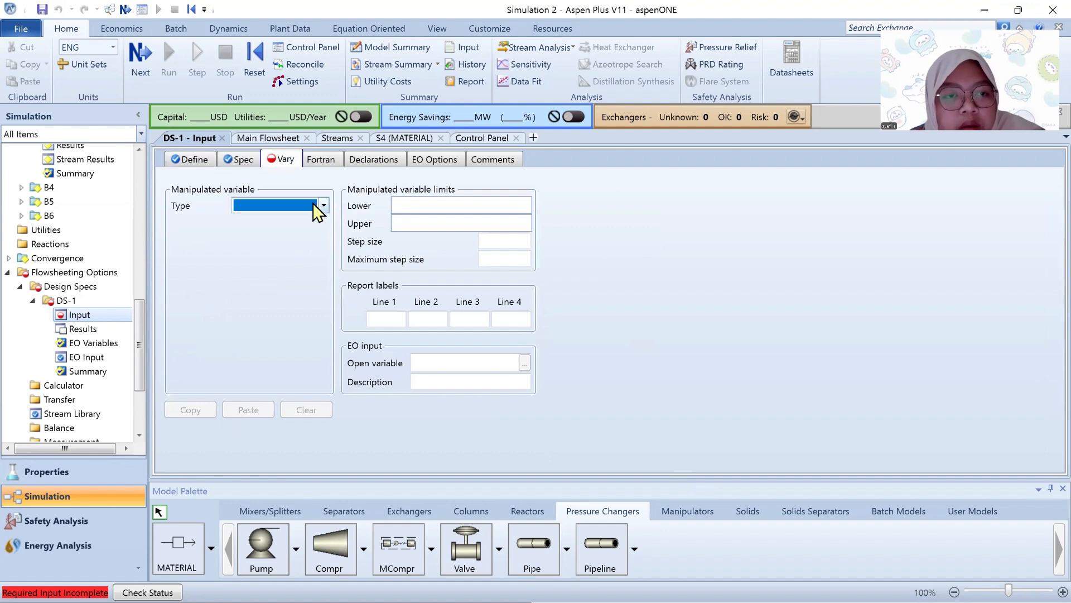
left_click(281, 156)
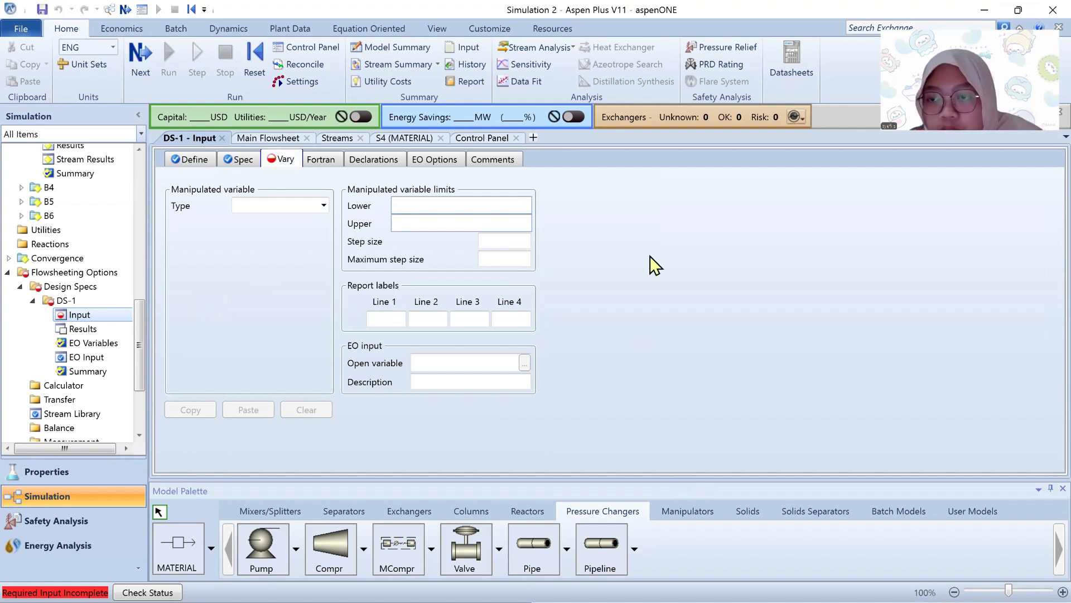
left_click(322, 207)
left_click(309, 204)
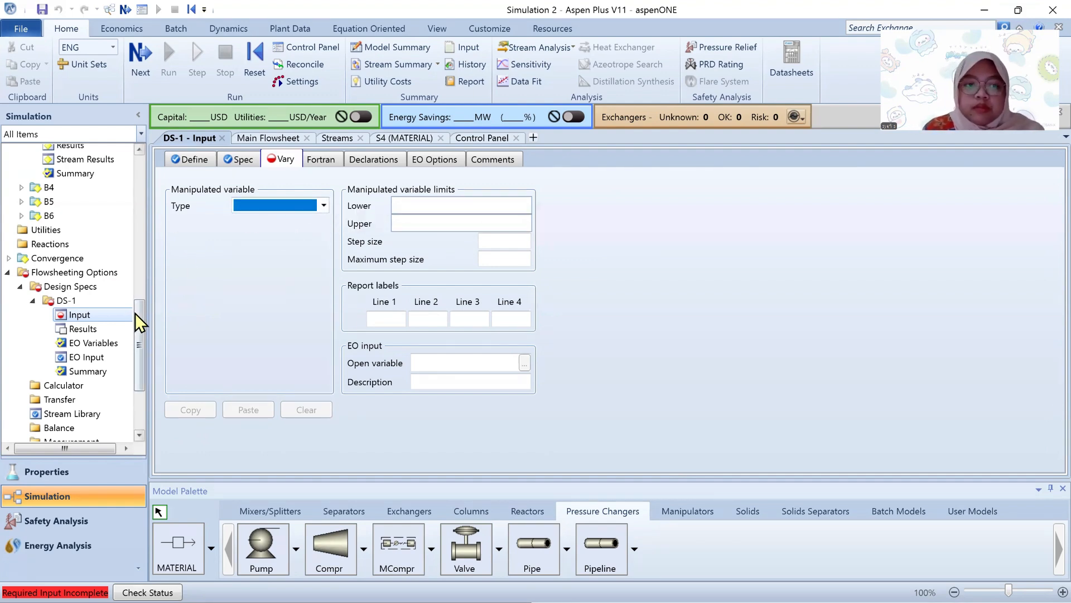
left_click_drag(138, 313, 145, 200)
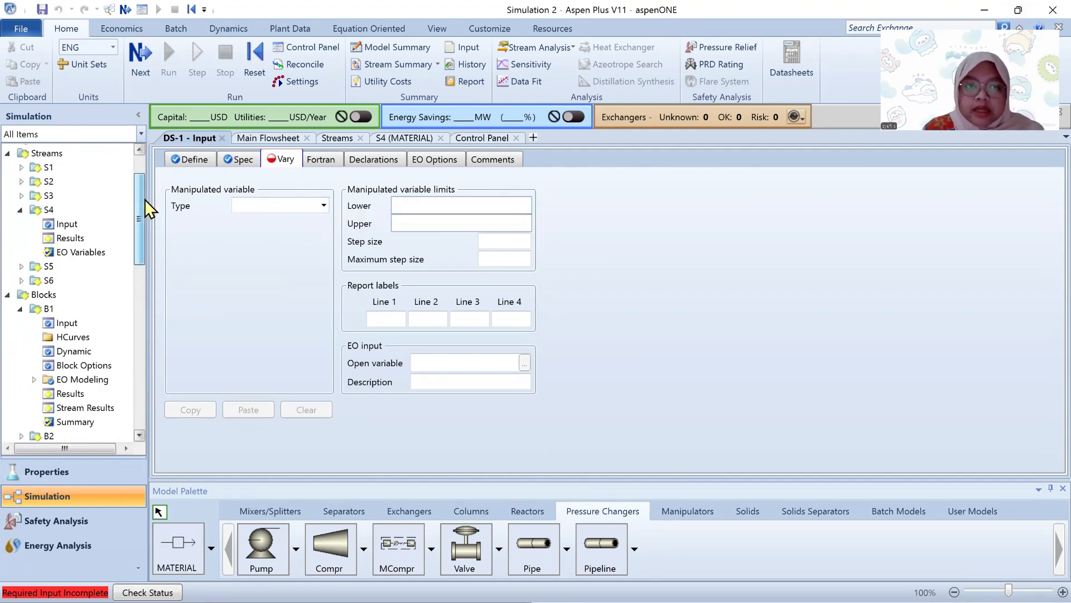
double_click(67, 223)
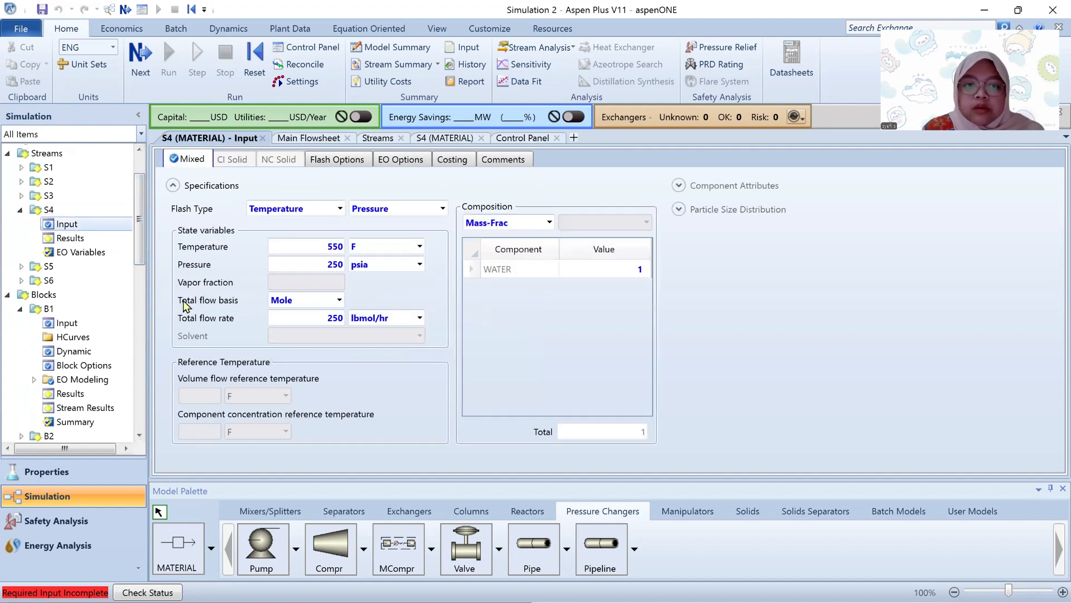
left_click_drag(141, 243, 141, 336)
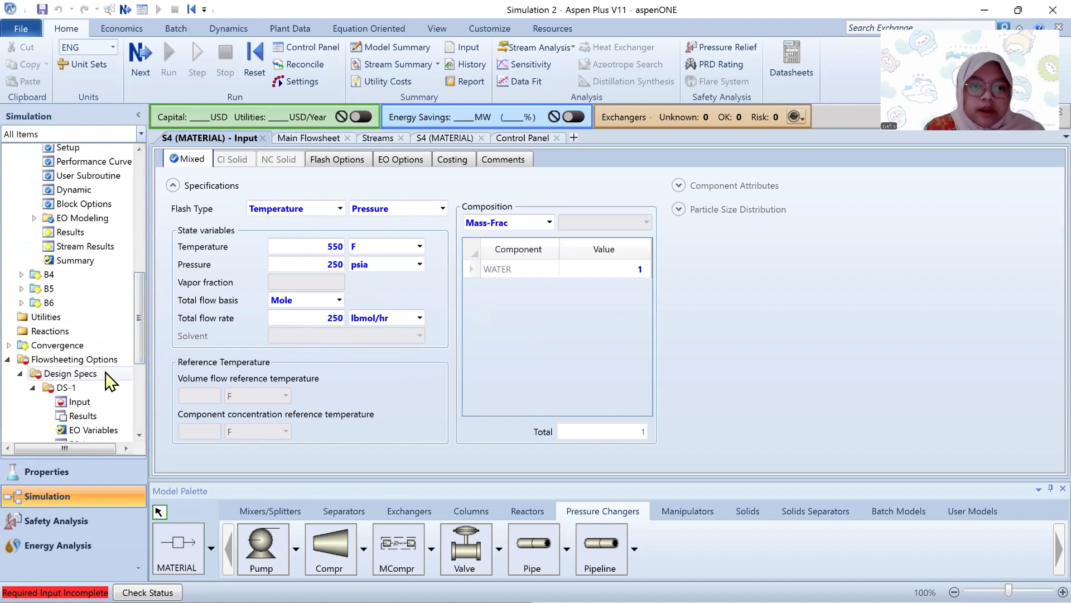
Step: Set the manipulated variable type of design specification DS-1 to Mole-Flow
left_click(105, 401)
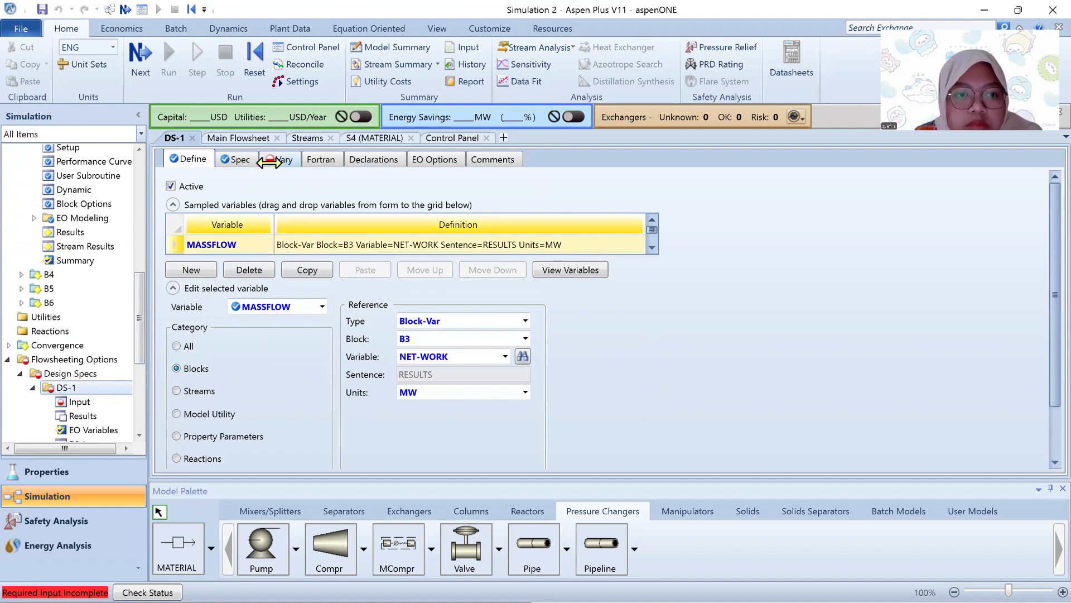
left_click(272, 161)
left_click(315, 205)
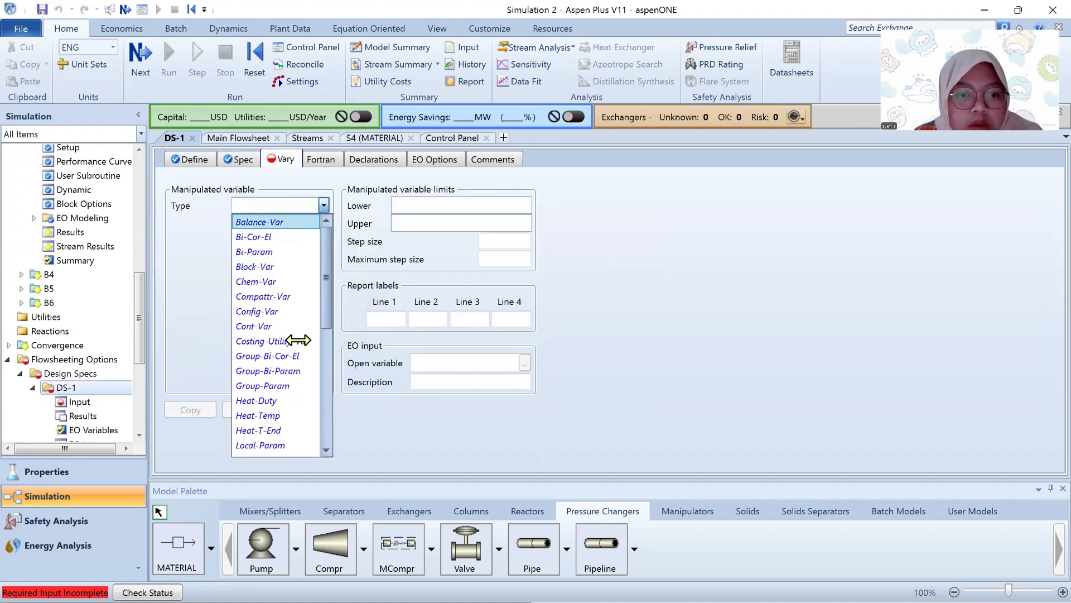
scroll(287, 357, "down", 6)
scroll(276, 377, "up", 2)
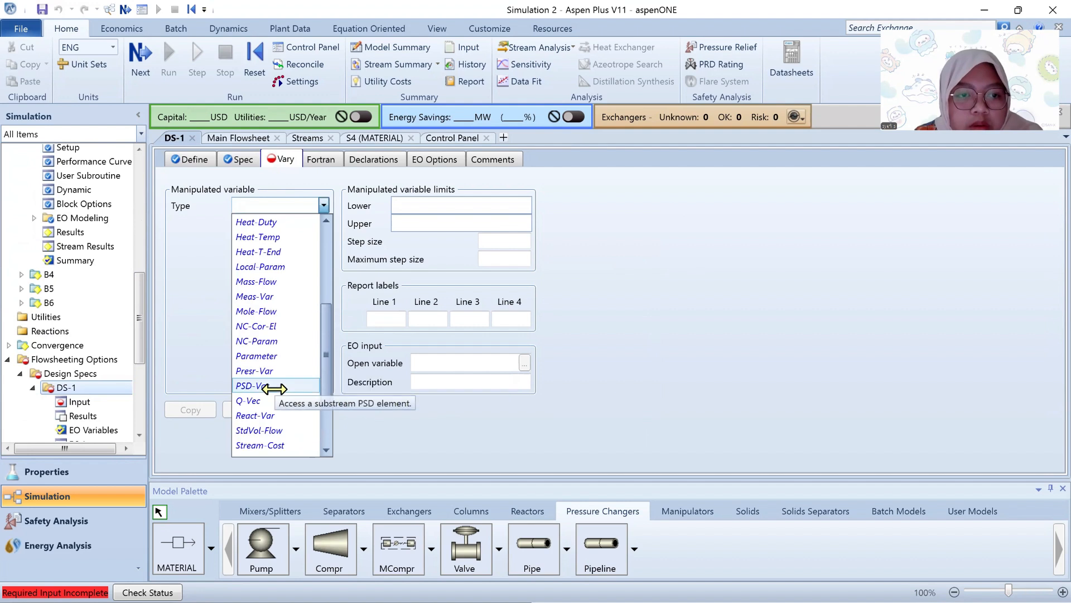
scroll(273, 389, "up", 1)
scroll(273, 389, "up", 1)
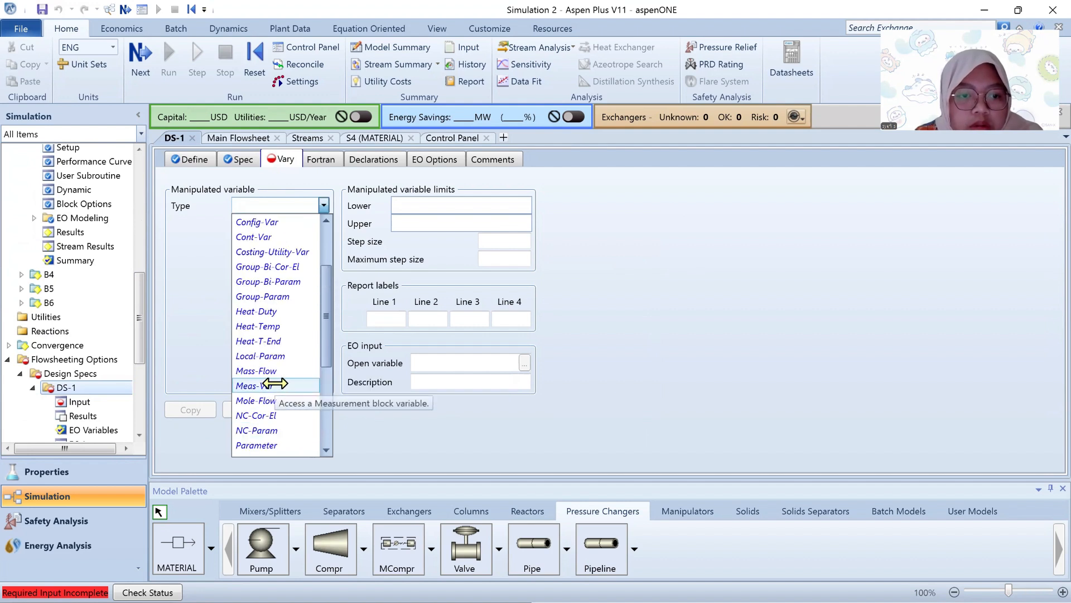
left_click(275, 400)
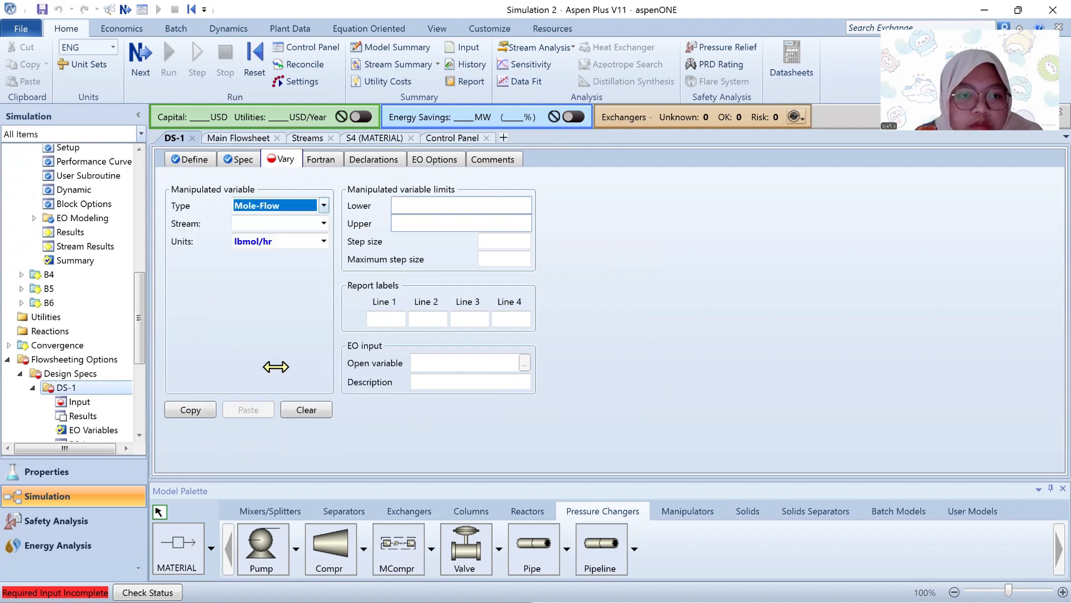
Step: Assign stream S4 and component WATER to the Mole-Flow manipulated variable
left_click(324, 223)
left_click(302, 284)
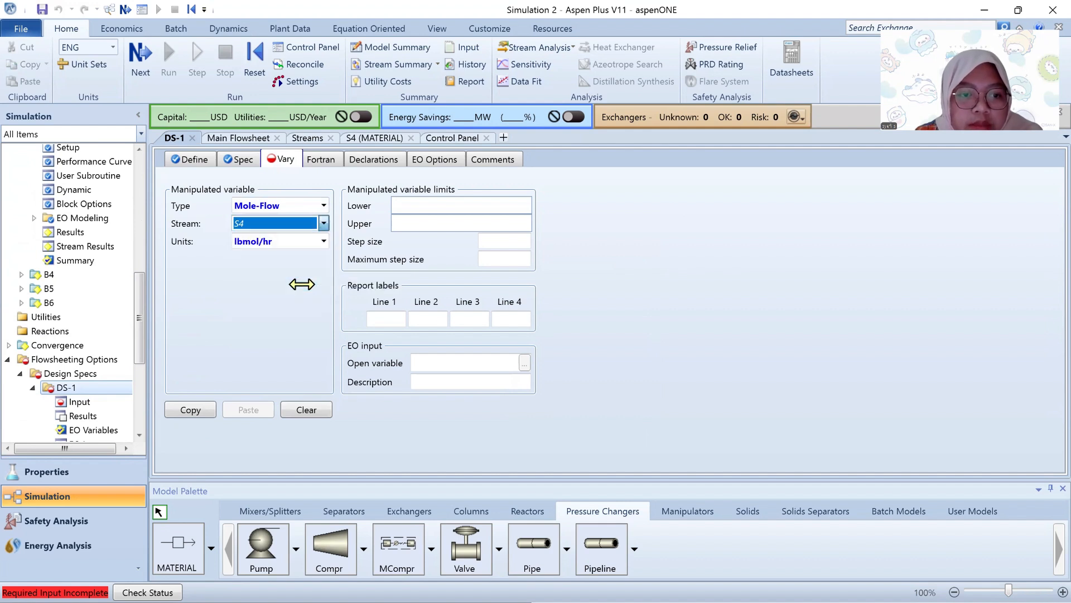
left_click(322, 260)
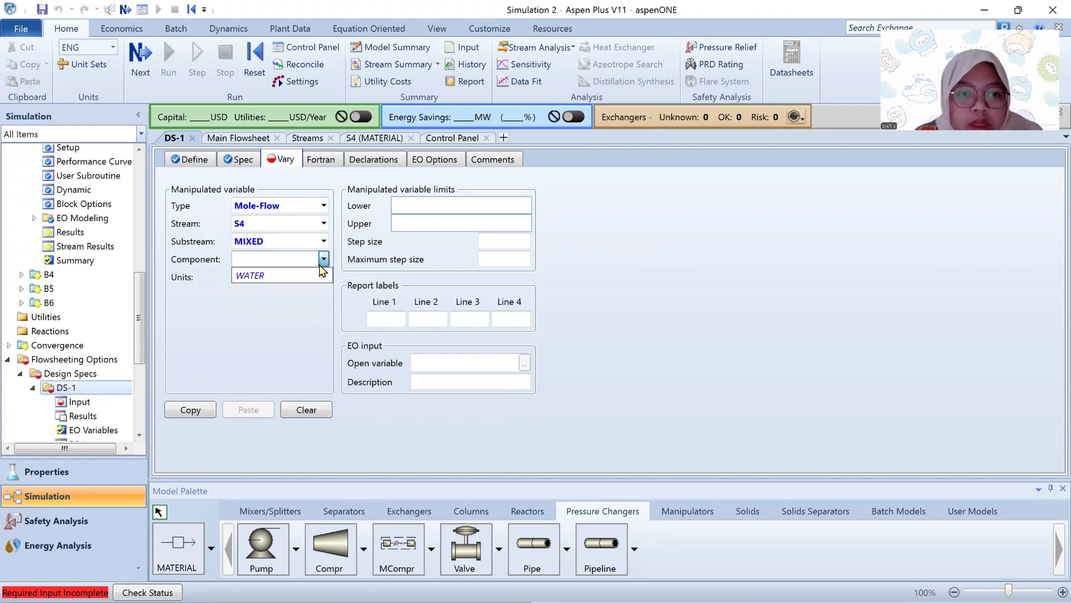
left_click(309, 279)
left_click(620, 263)
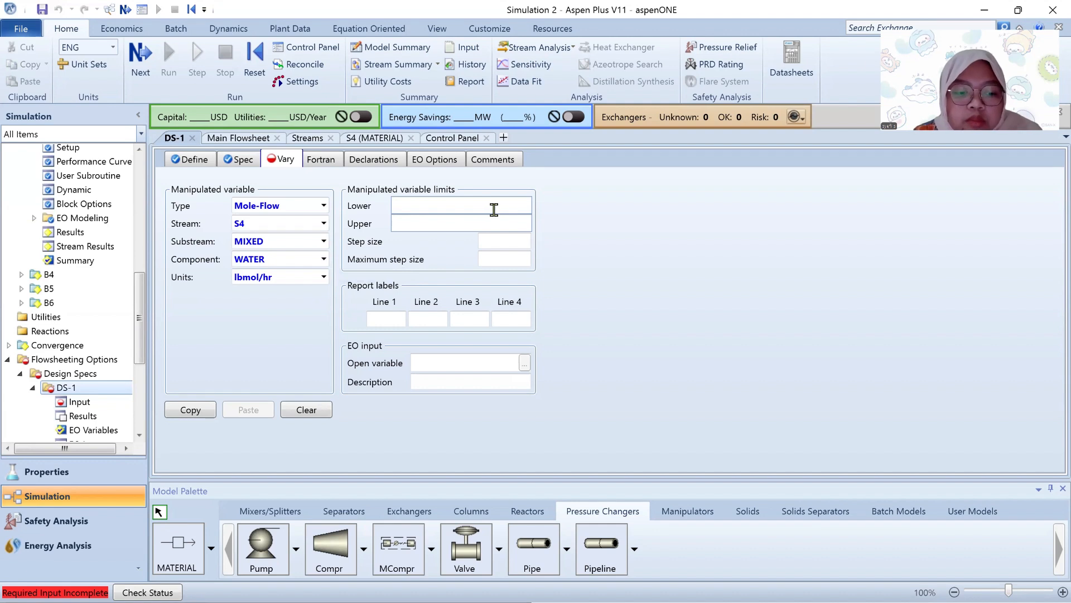
Step: Set the manipulated variable limits to a lower value of 1 and an upper value of 1e22
left_click(502, 222)
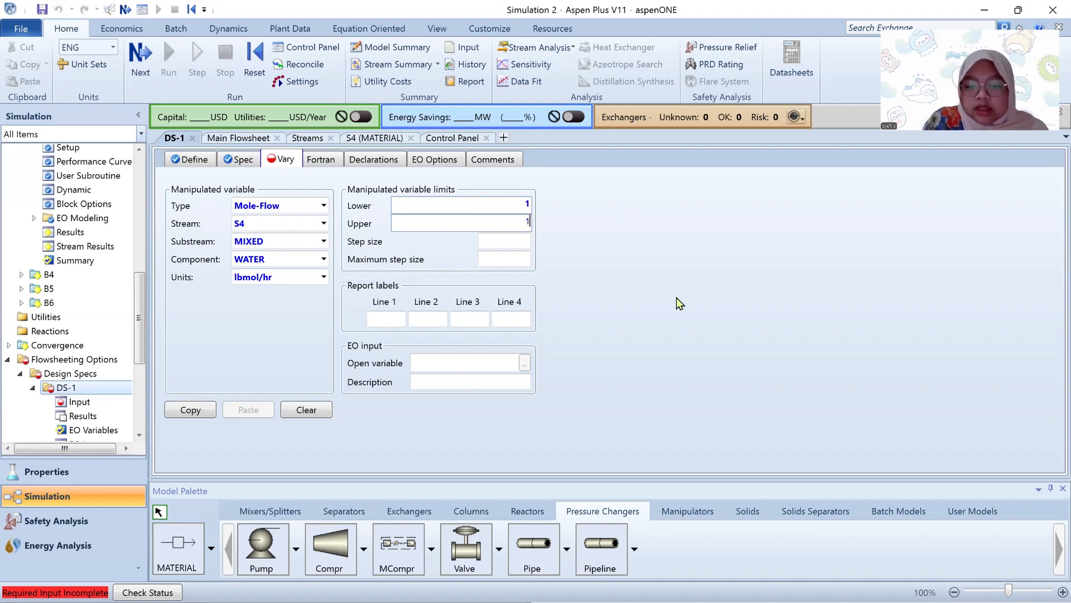
type("1e2")
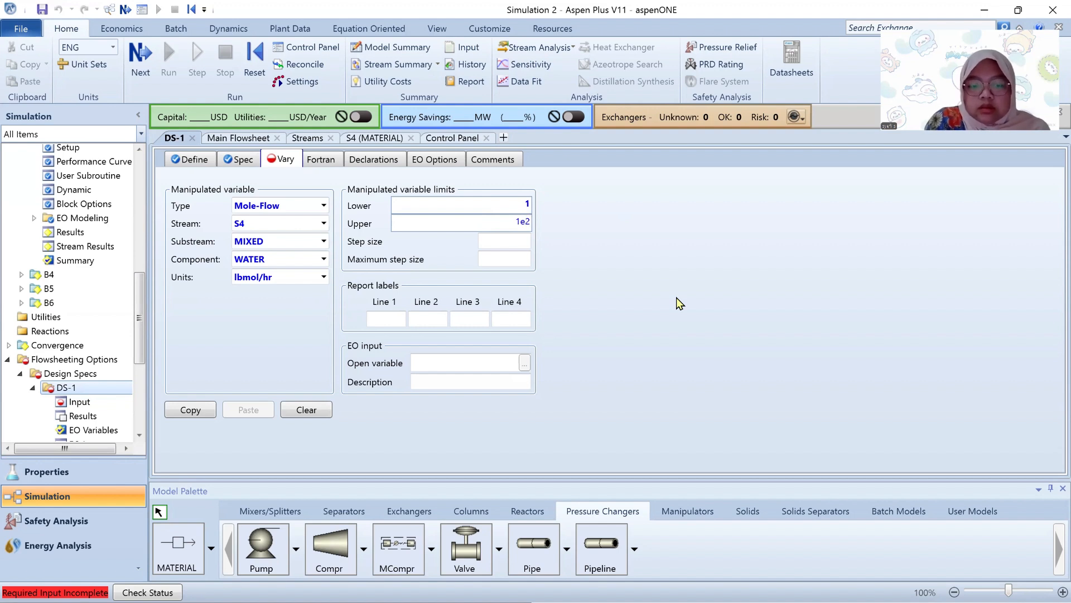
type("2")
key("Return")
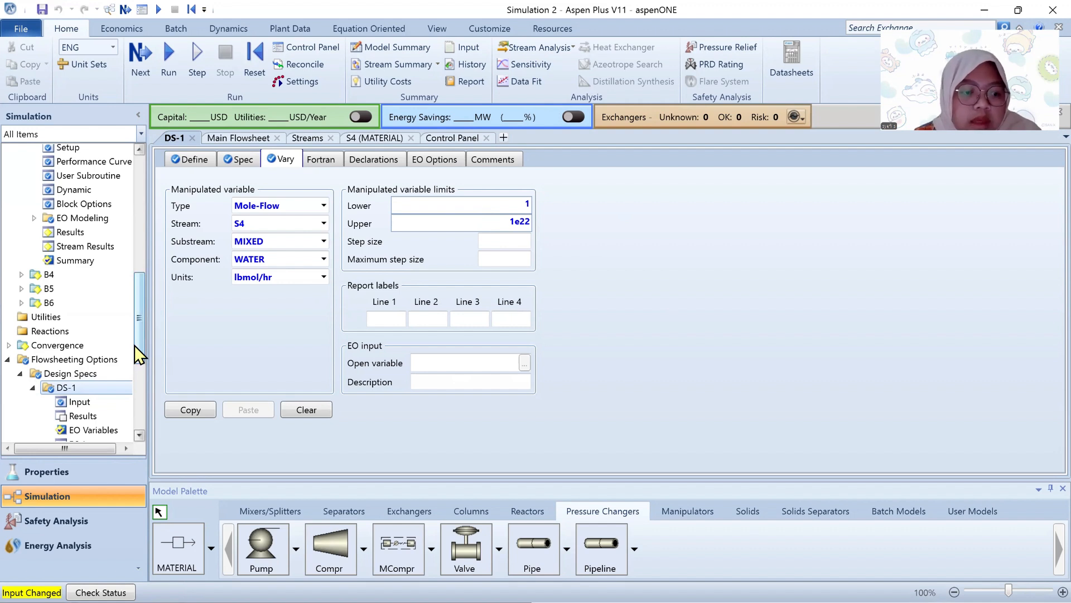
Step: Run the simulation and display block B3's net work required in MW
left_click(142, 55)
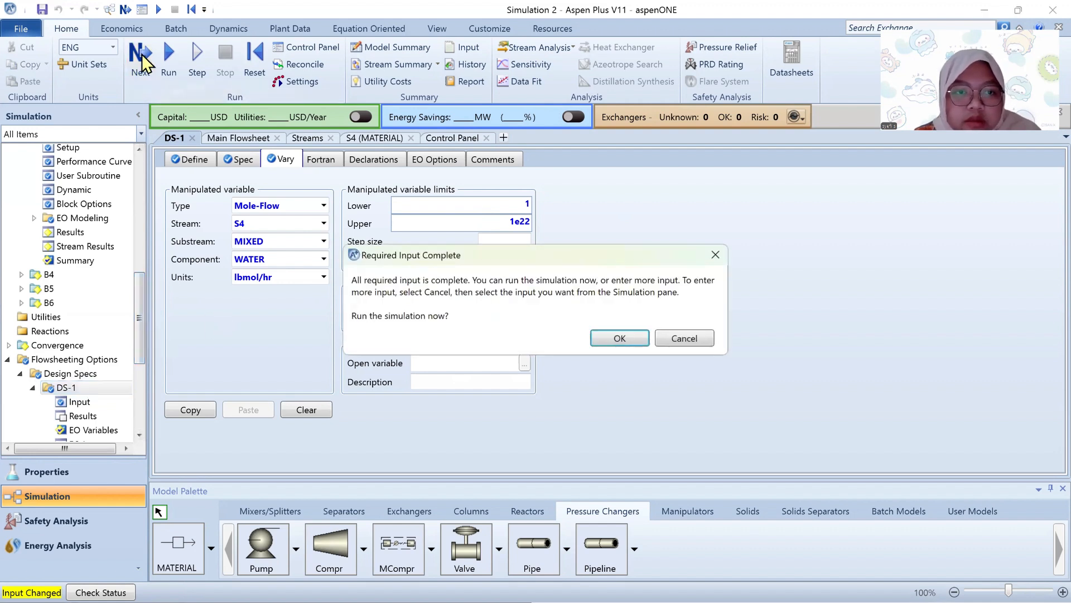
left_click(620, 337)
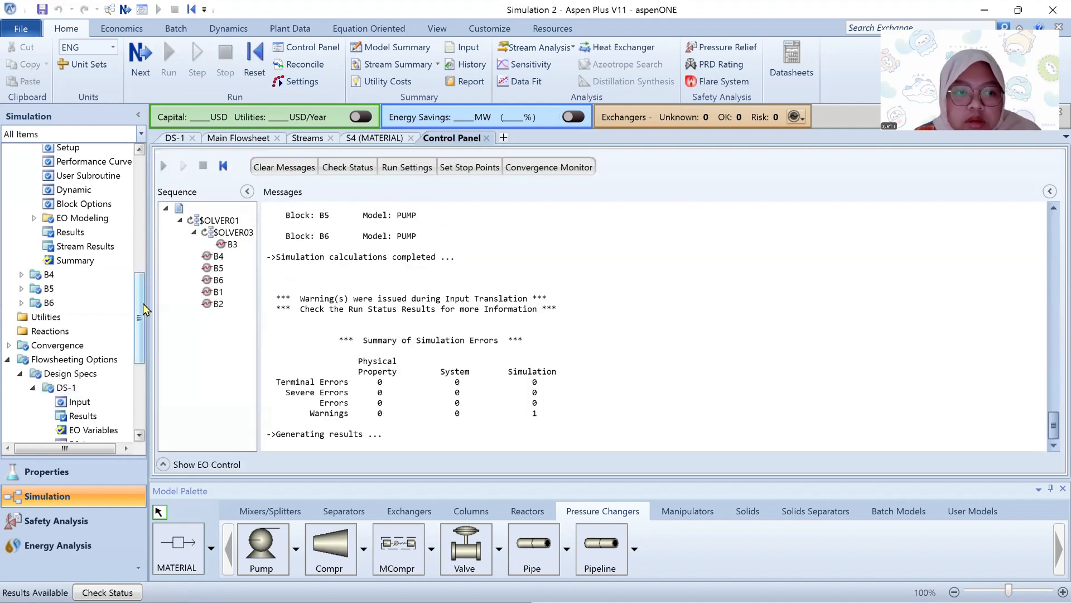
left_click_drag(143, 304, 146, 284)
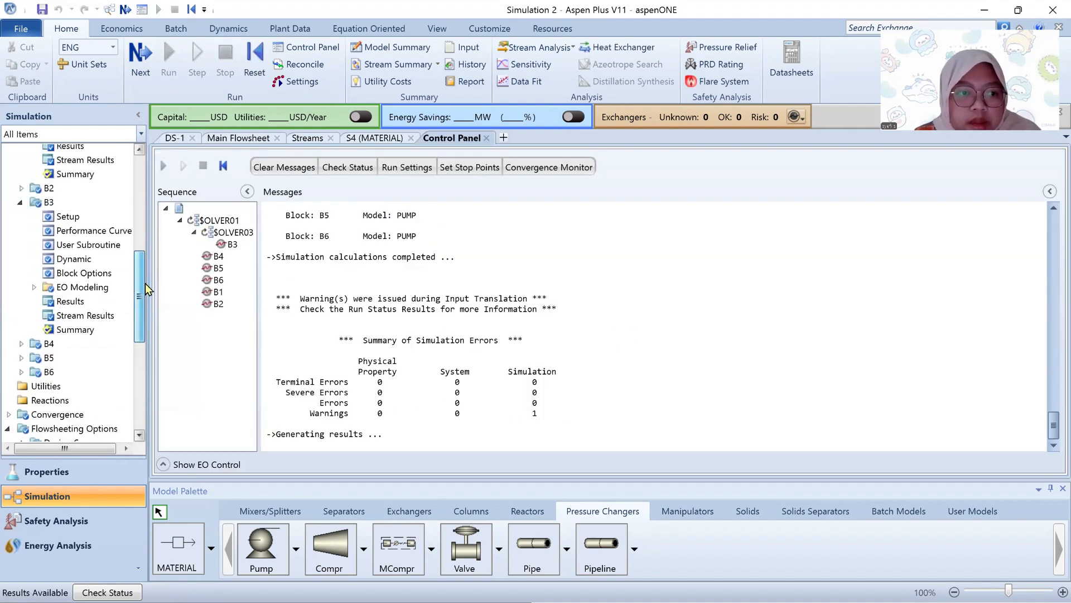
double_click(80, 302)
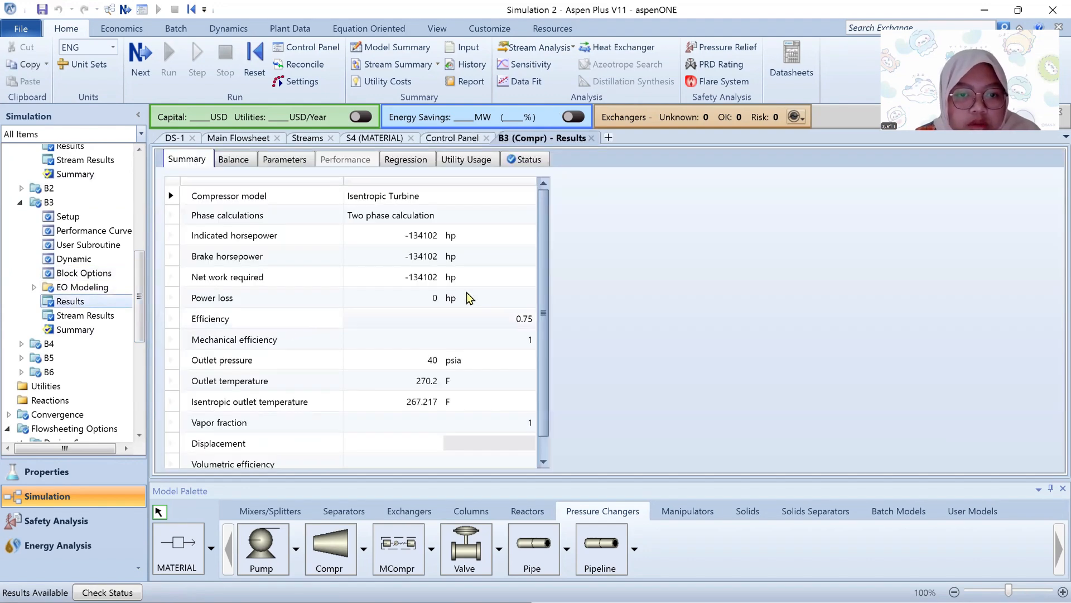
left_click(525, 278)
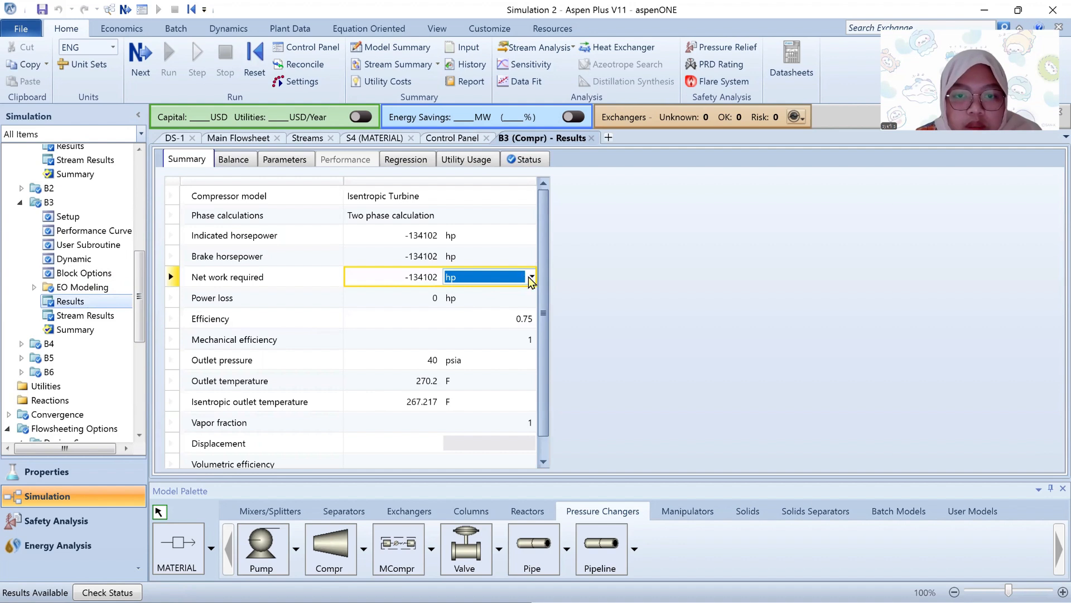
left_click(531, 277)
left_click(524, 472)
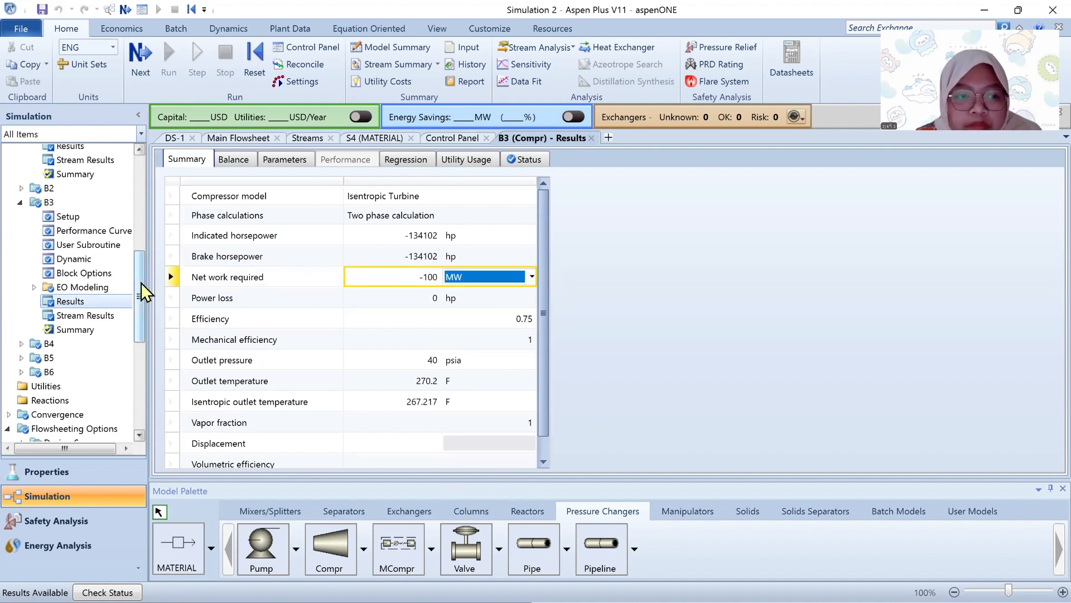
Step: Examine the mole and mass flows in stream S4's results
scroll(142, 283, "up", 6)
left_click(95, 255)
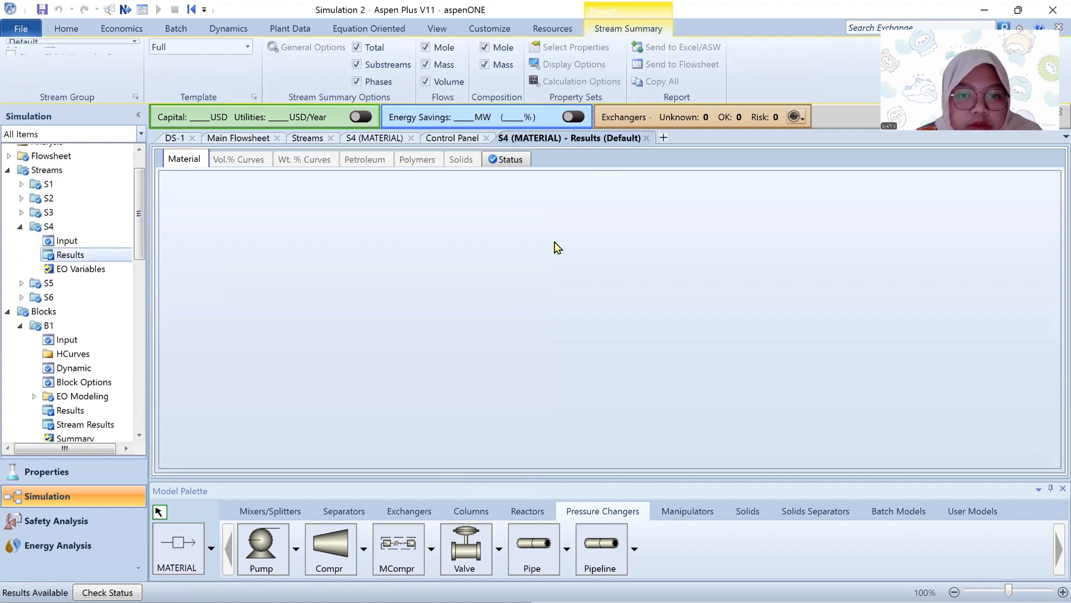
scroll(612, 270, "down", 5)
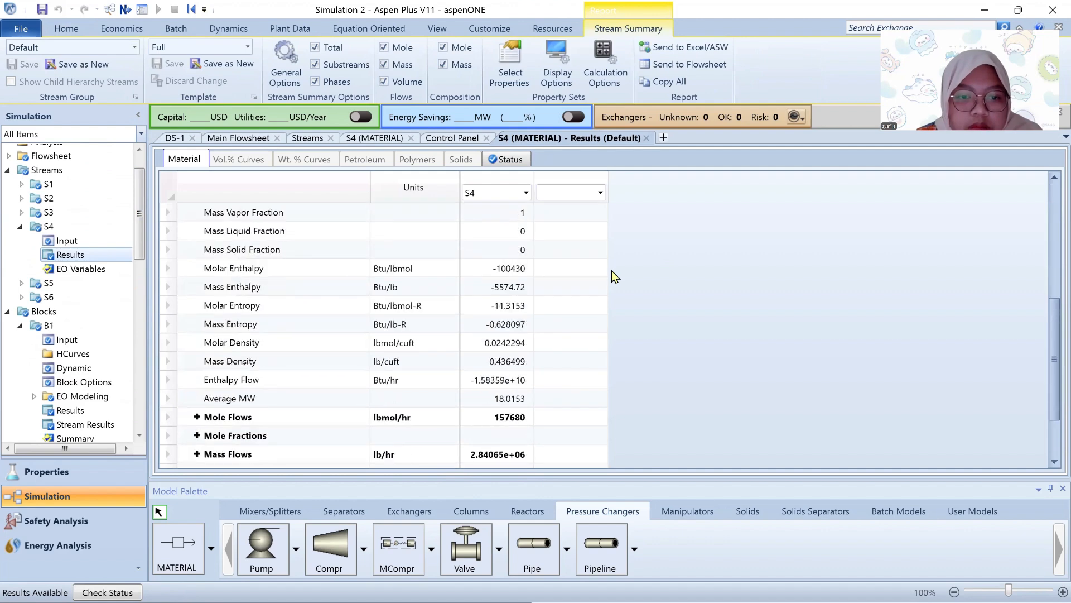
Step: Read task B of the assignment PDF for the boiler energy, saturated steam pressure range and superheater temperature requirements
scroll(611, 270, "down", 1)
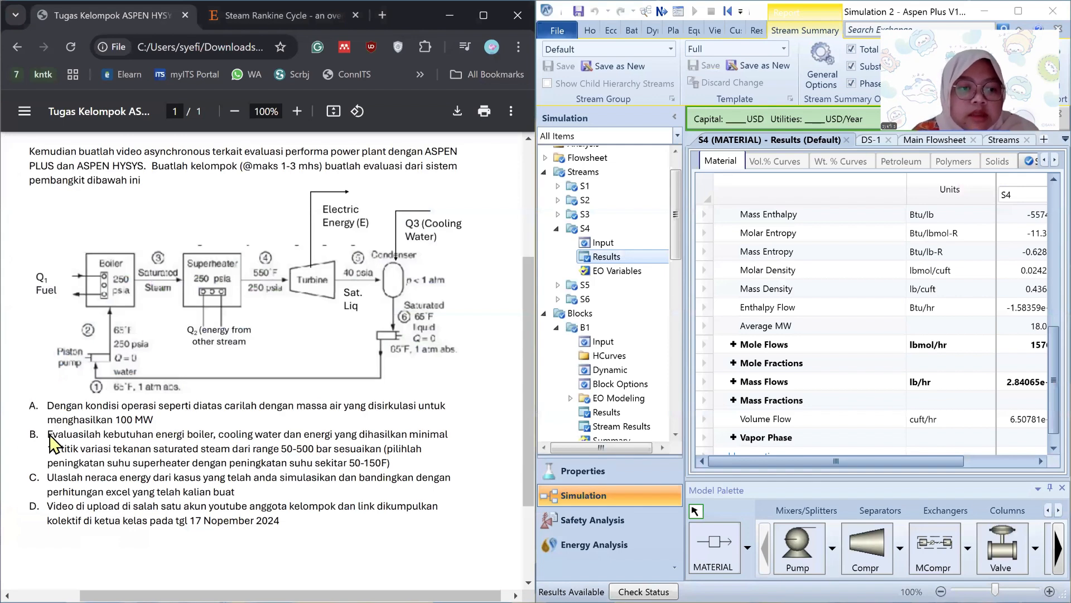
left_click_drag(49, 435, 210, 445)
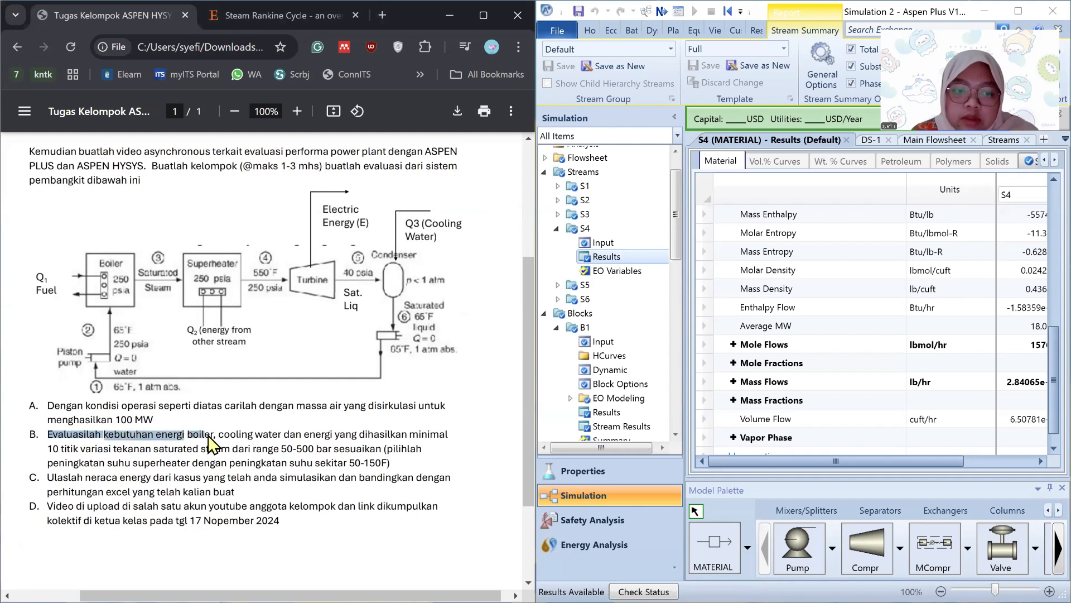
left_click(210, 445)
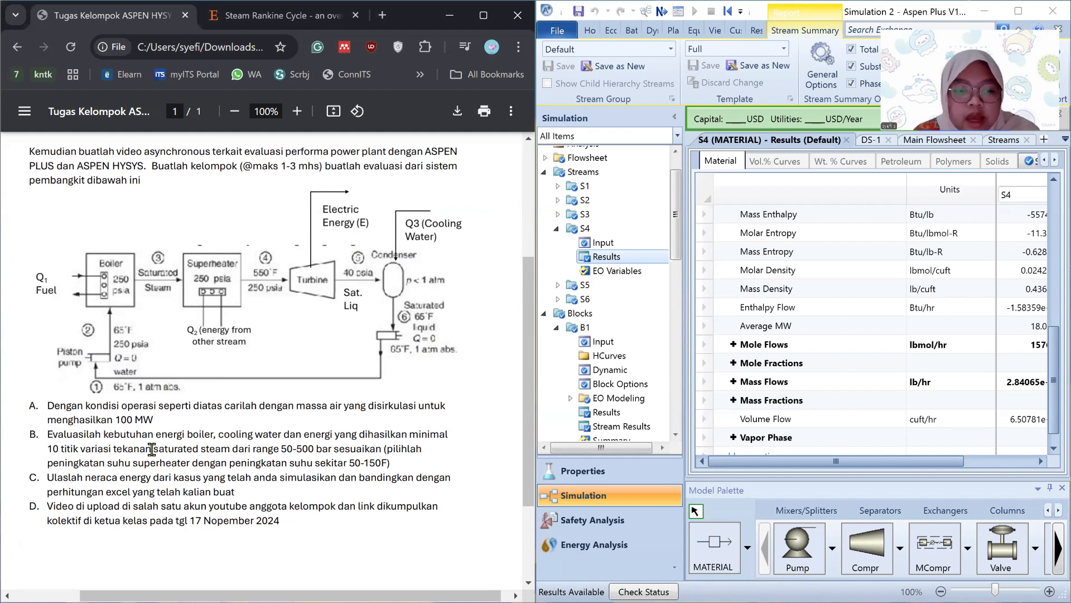
left_click_drag(152, 449, 324, 449)
left_click(317, 425)
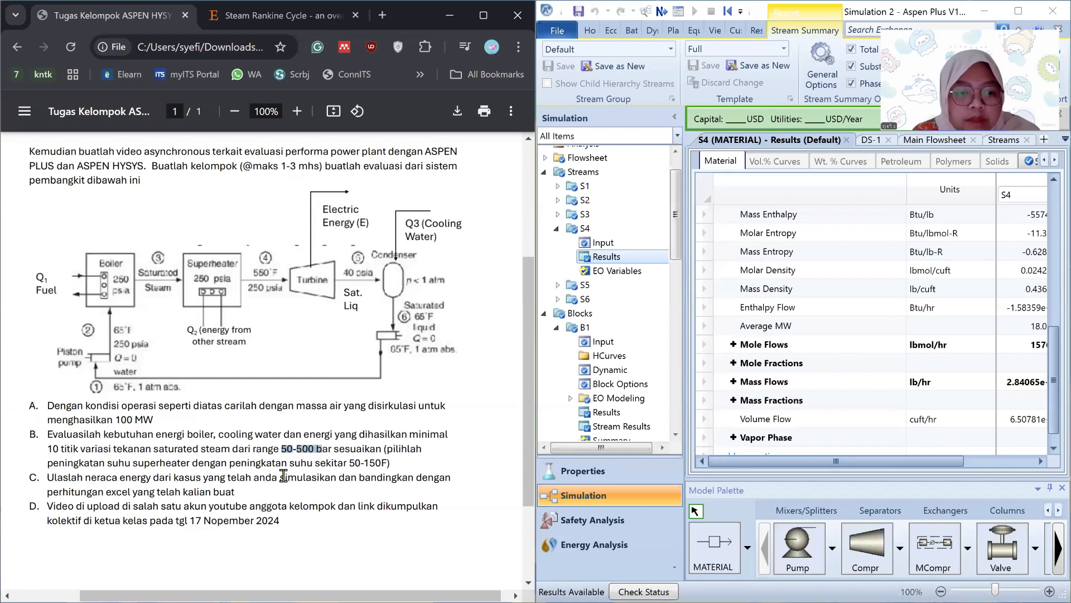
left_click(150, 463)
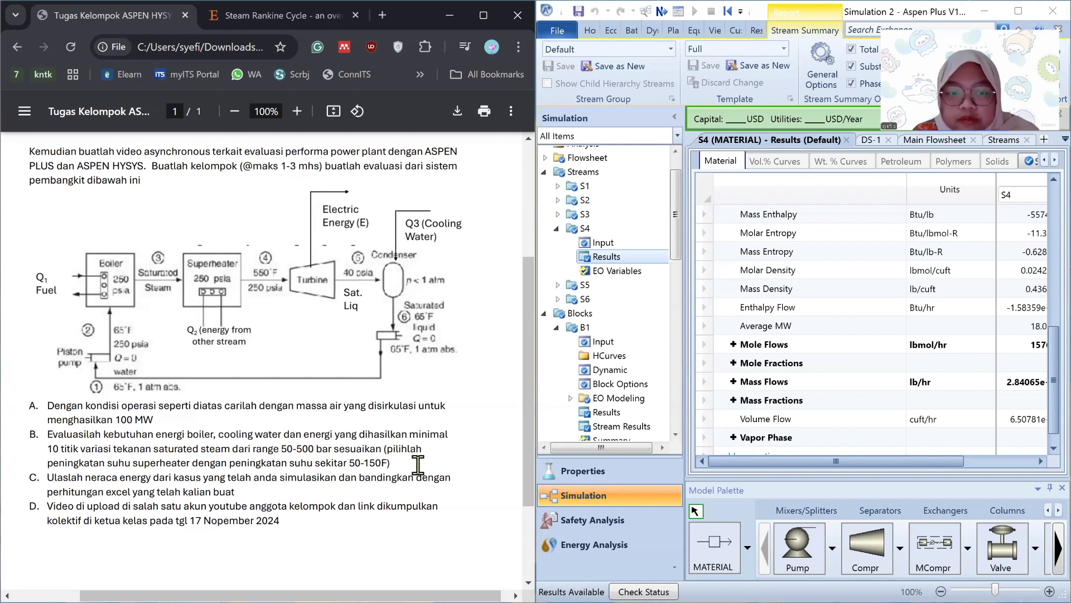
left_click(1021, 11)
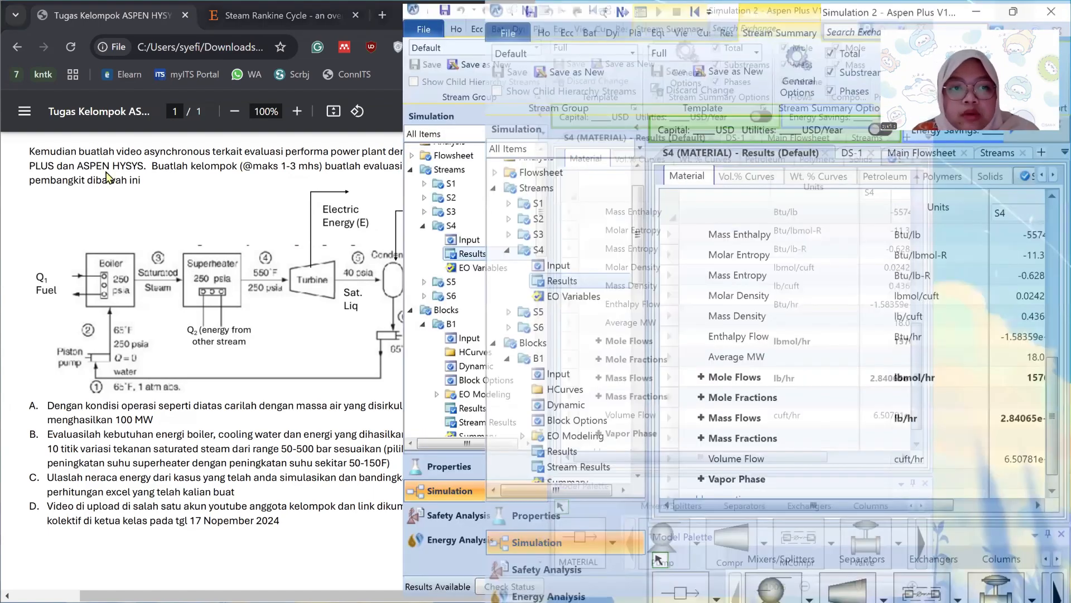
Step: Deactivate the design specification DS-1
scroll(142, 152, "up", 1)
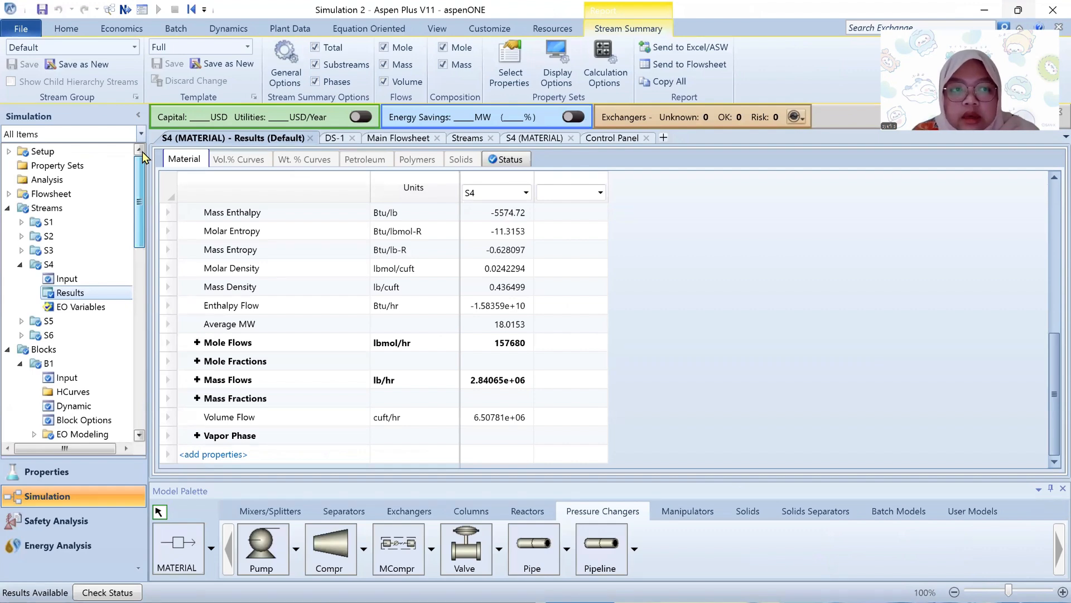
left_click_drag(142, 157, 152, 317)
double_click(124, 273)
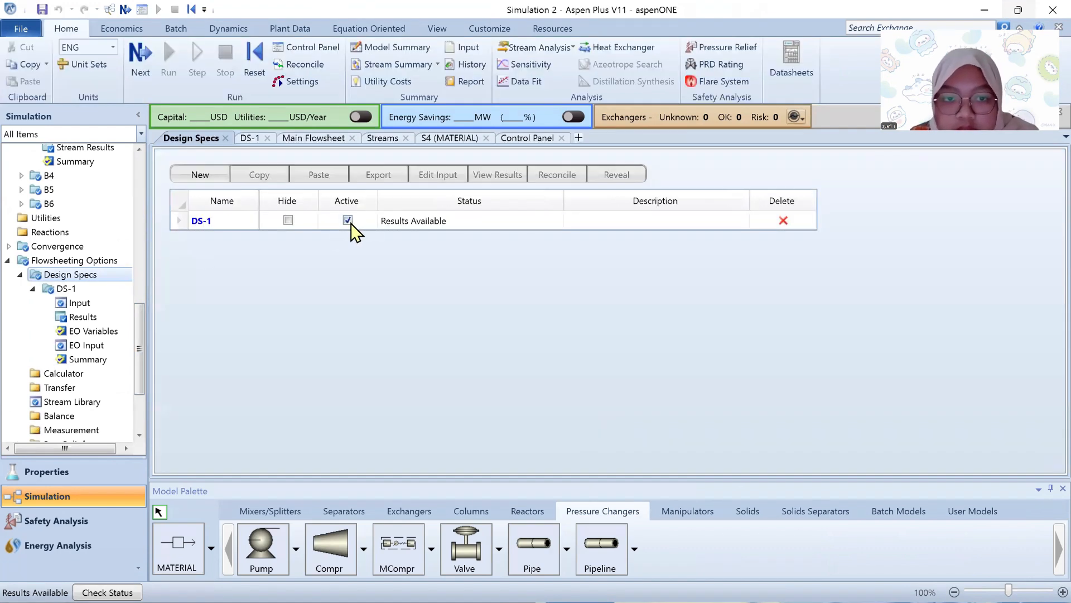
left_click(348, 221)
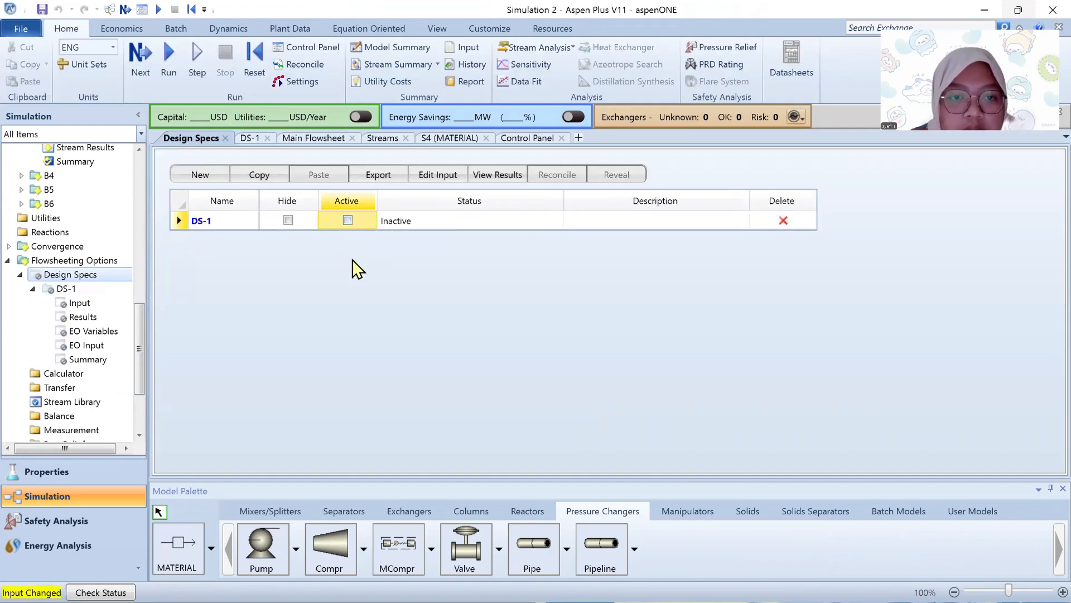
Step: Open the list of sensitivity analyses
left_click_drag(144, 356, 158, 198)
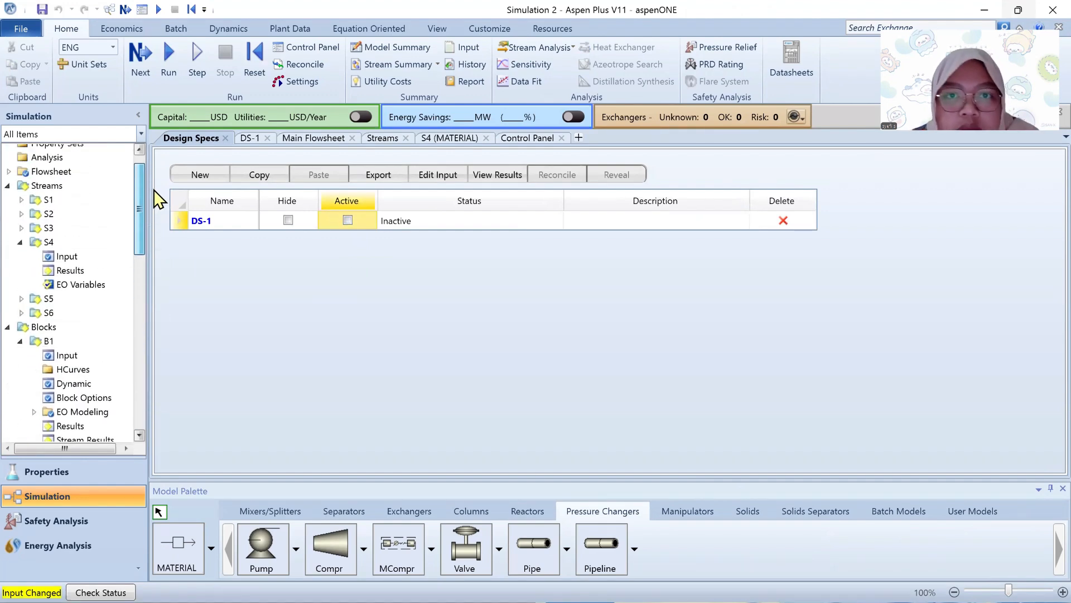
left_click(526, 65)
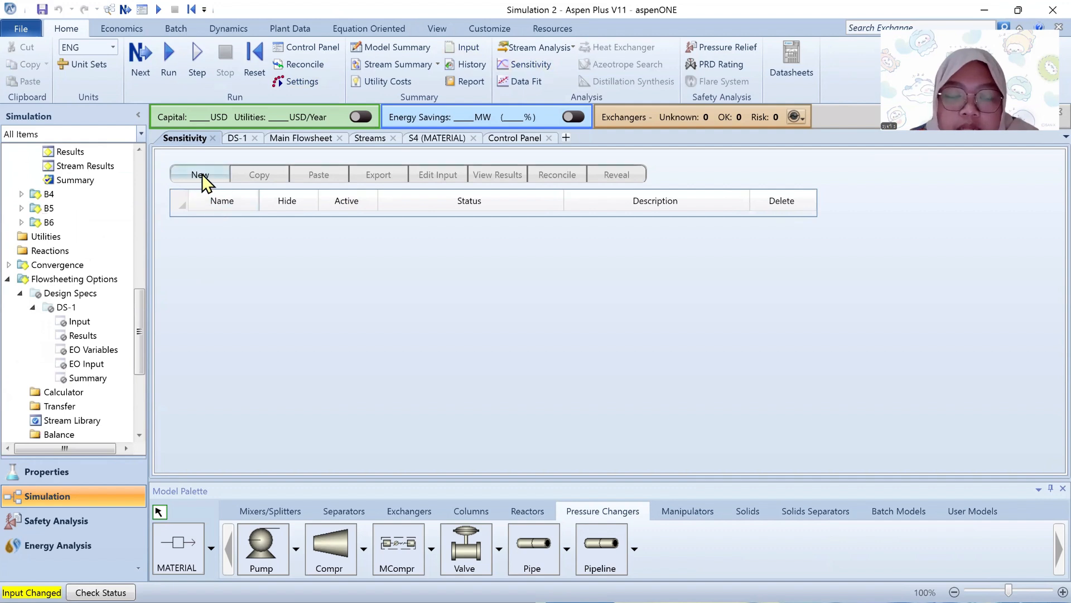
scroll(131, 310, "up", 8)
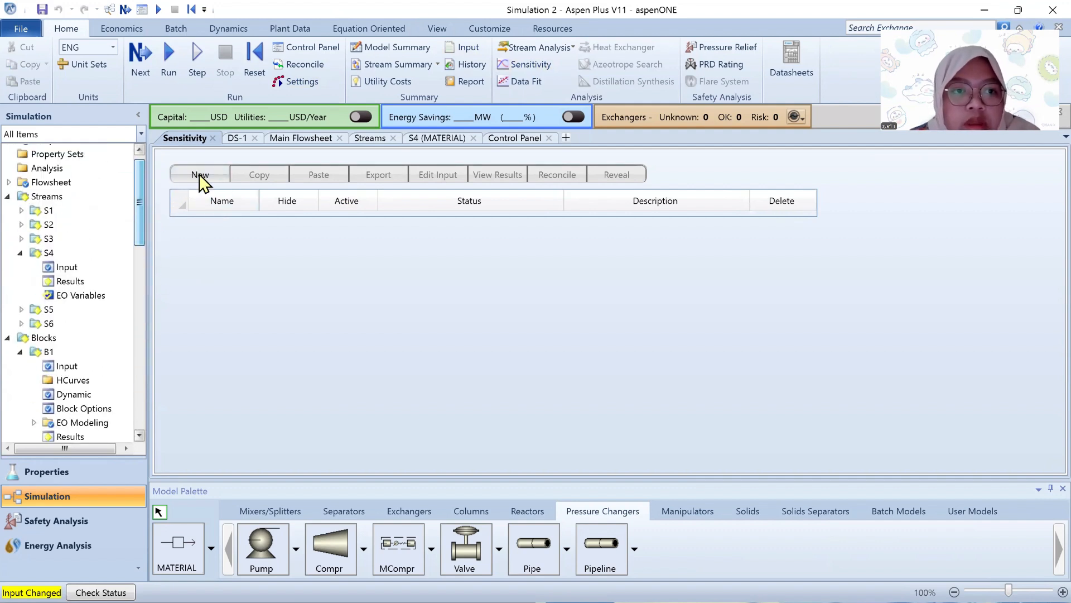
scroll(141, 184, "up", 1)
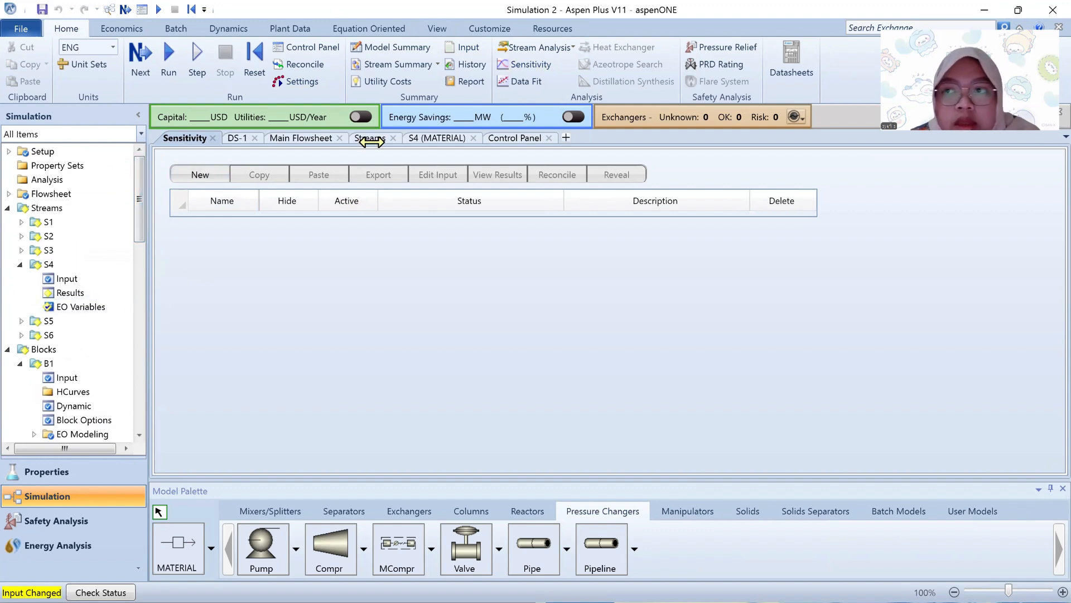
Step: Select the whole process loop on the main flowsheet and move it toward the centre of the canvas
left_click(295, 139)
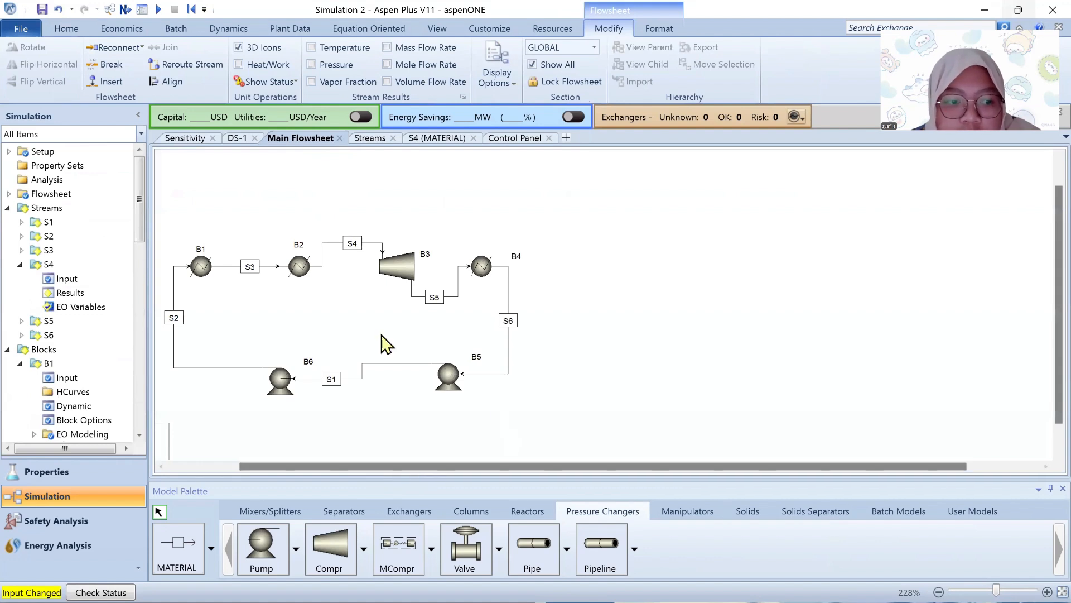
left_click_drag(505, 430, 147, 191)
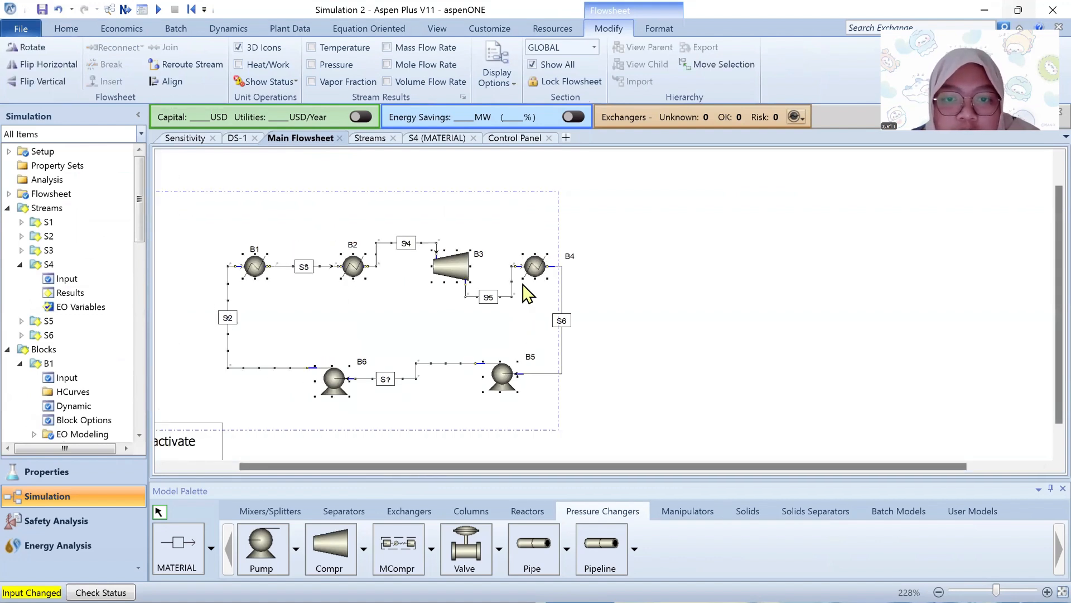
left_click_drag(537, 270, 622, 274)
left_click(837, 208)
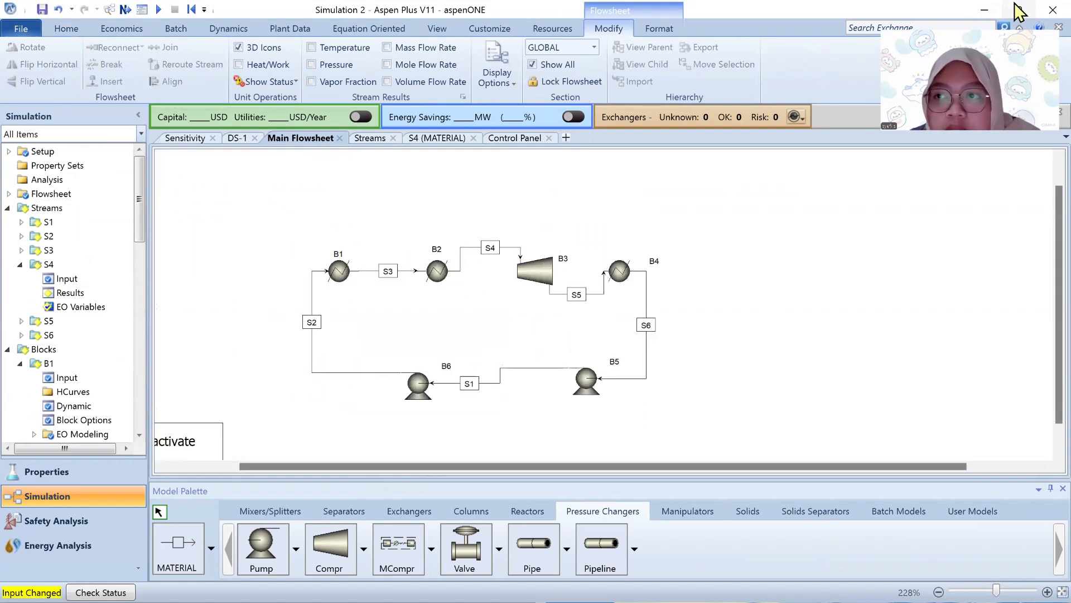
Step: Place the simulation window beside the assignment PDF to compare the flowsheet with the power plant diagram, and restore it to full screen
left_click(1019, 9)
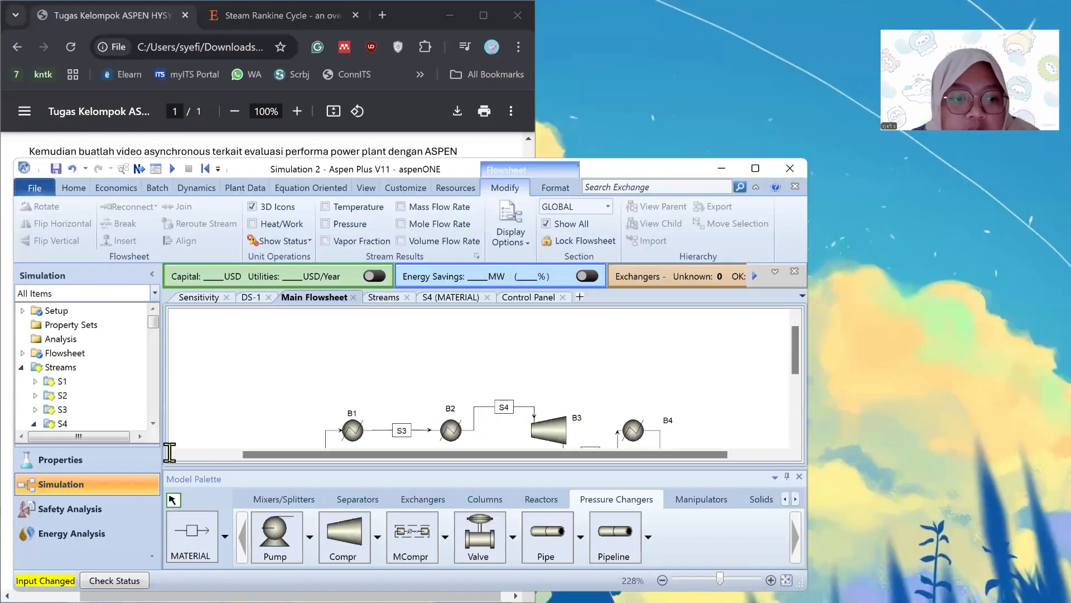
left_click_drag(559, 162, 830, 176)
left_click(1028, 184)
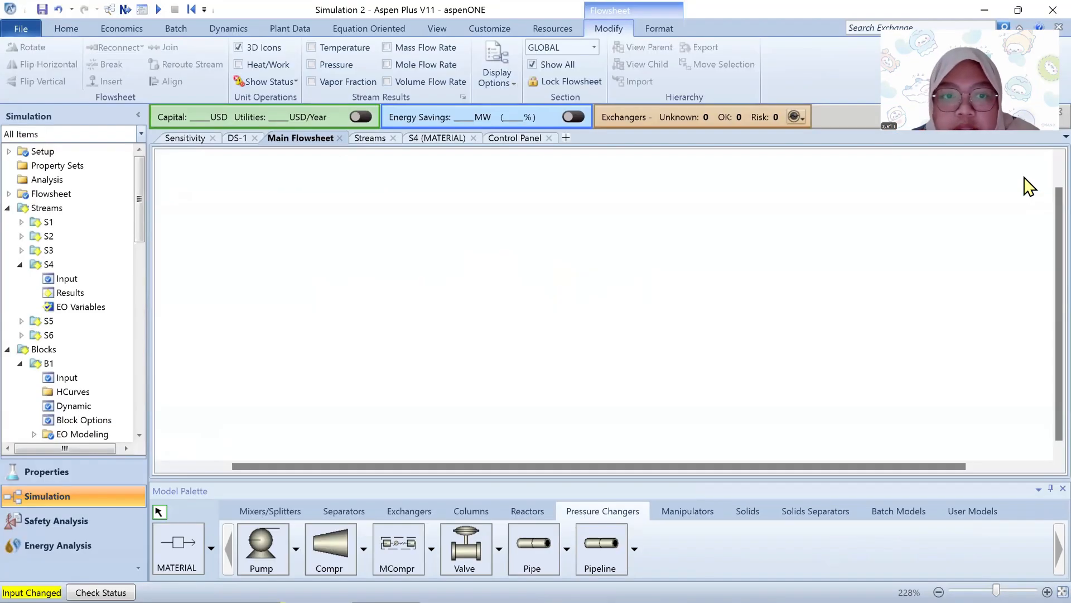
left_click(1019, 11)
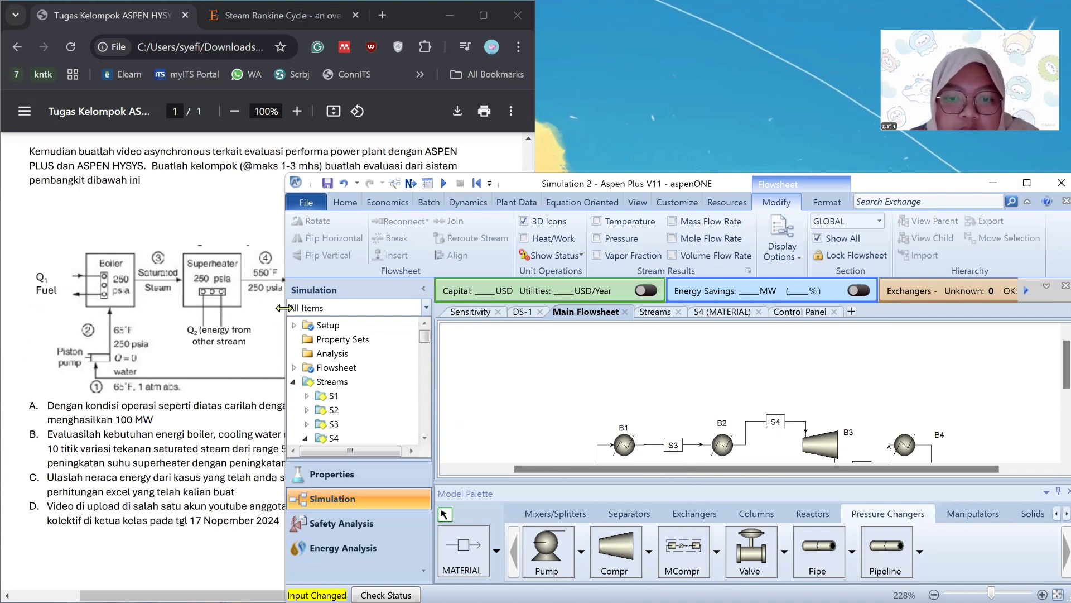
left_click_drag(284, 308, 534, 307)
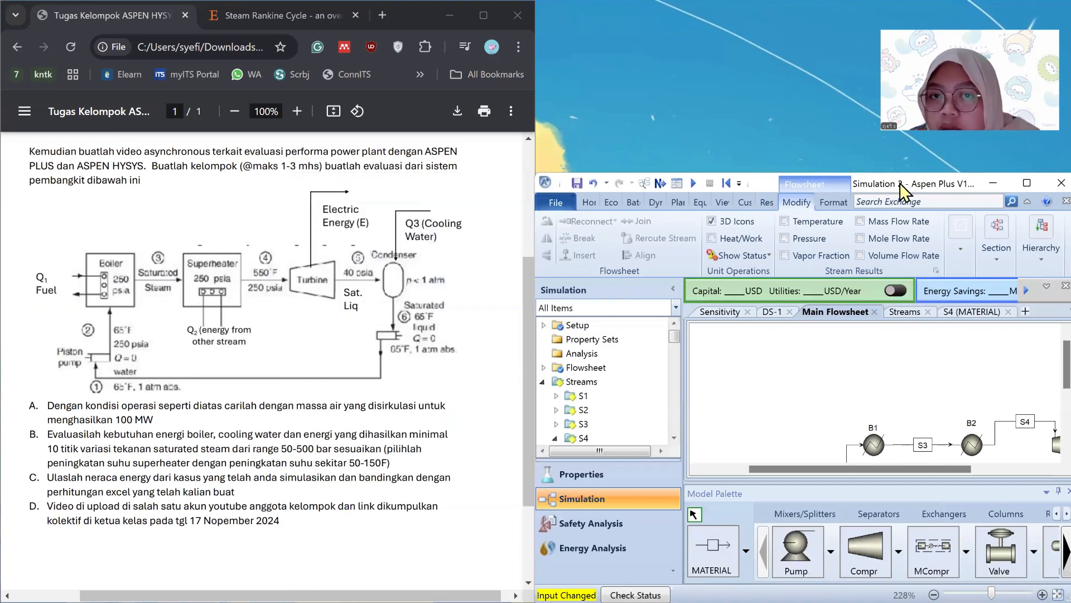
left_click_drag(900, 184, 900, 25)
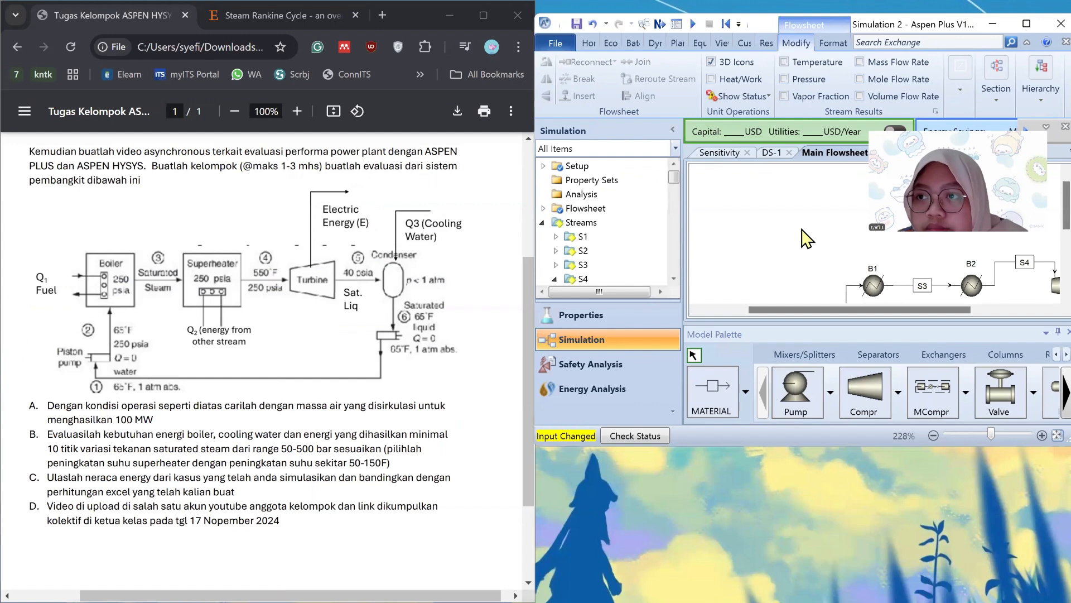
left_click(1026, 23)
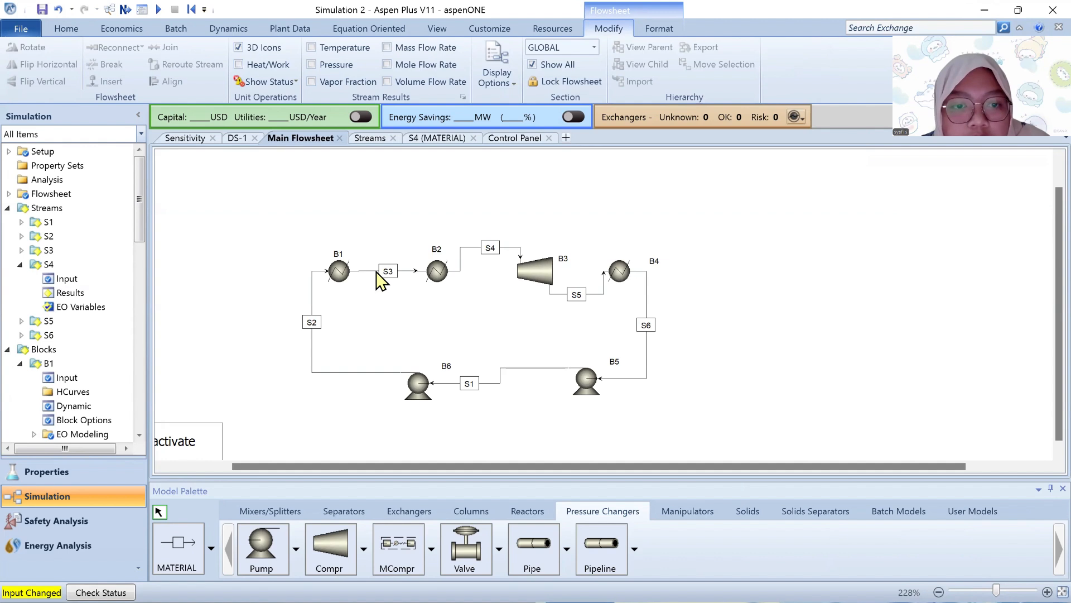
Step: Change block B2's flash type from temperature to degrees of superheating and set the superheating to 120 F
scroll(94, 334, "down", 5)
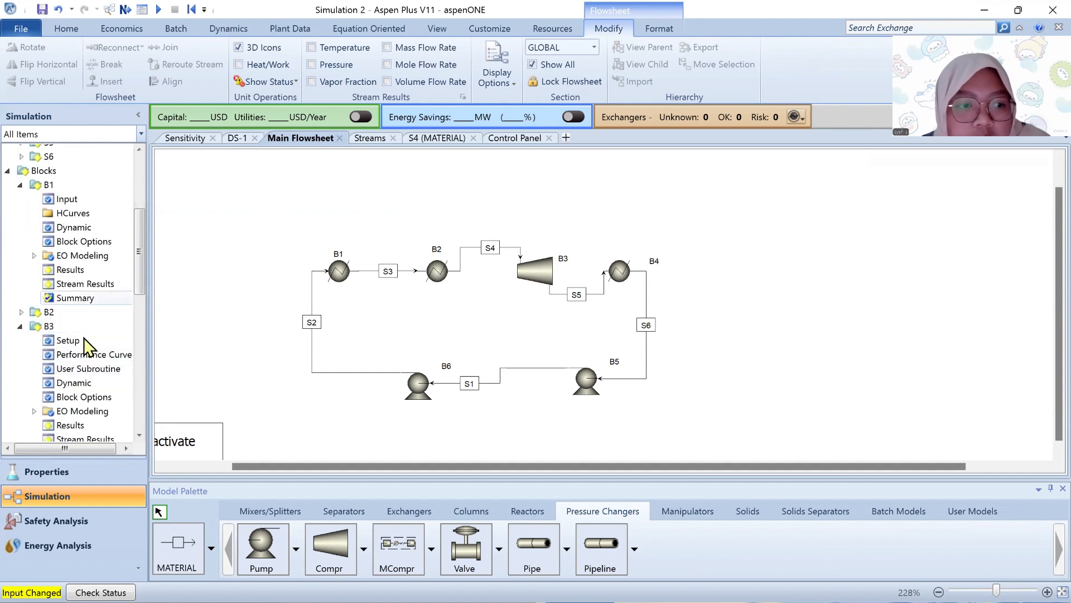
left_click(82, 314)
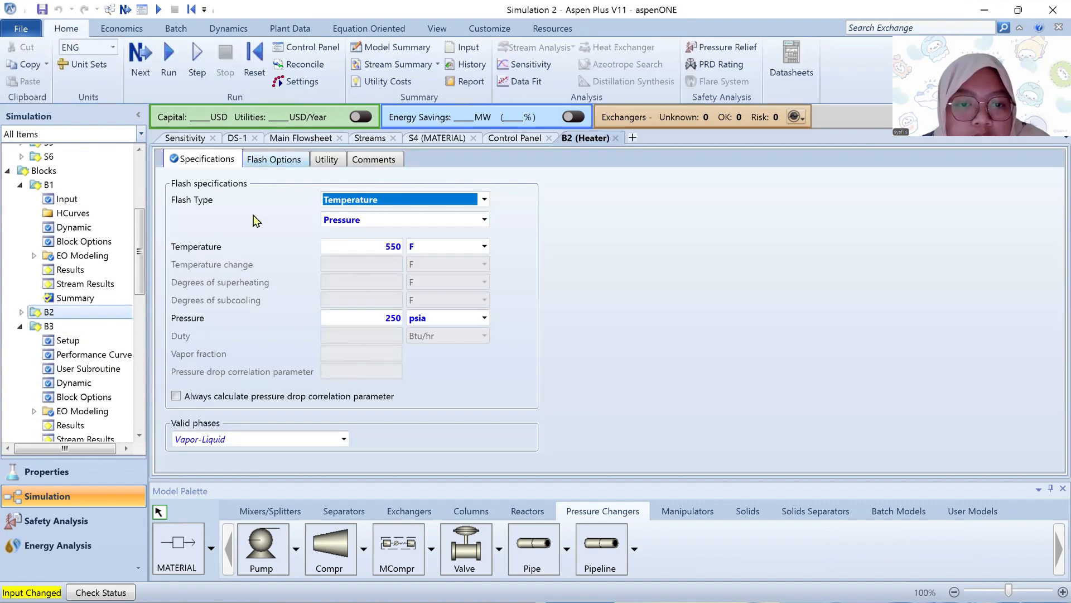
left_click(484, 199)
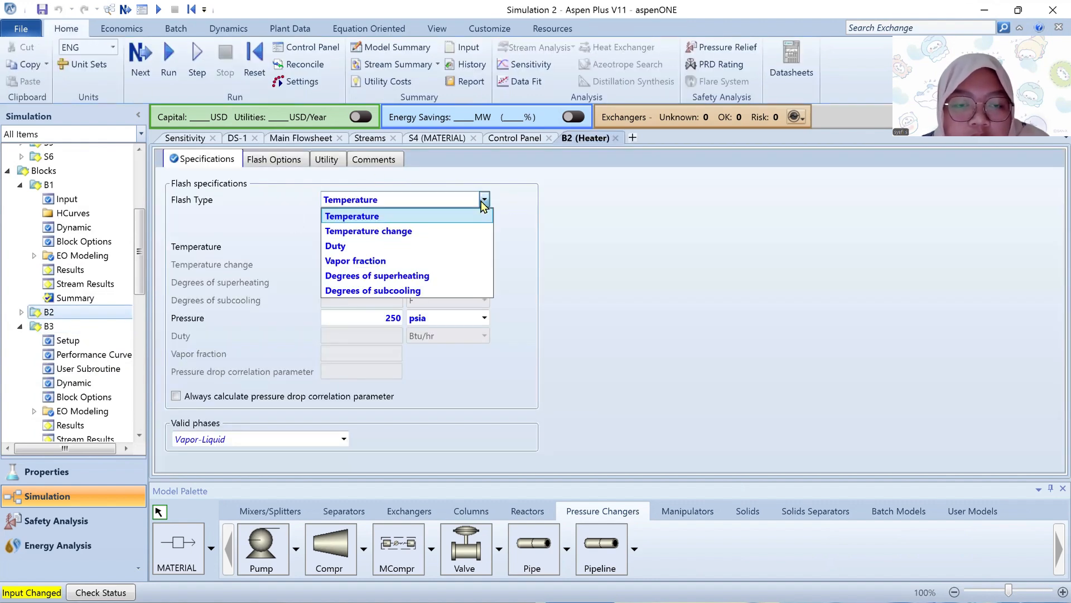
left_click(445, 275)
left_click(584, 229)
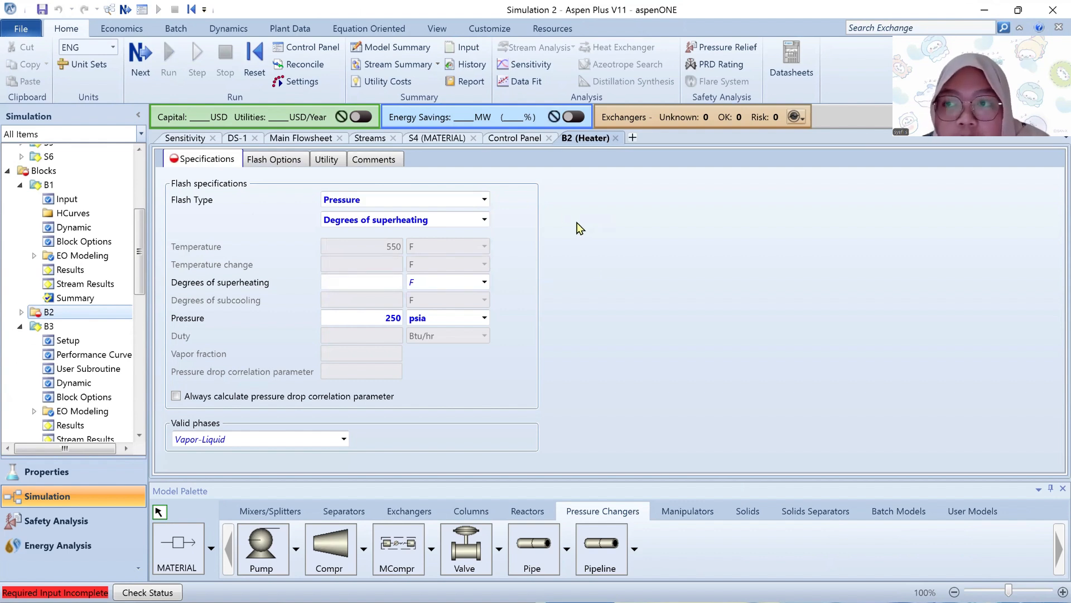
left_click(362, 281)
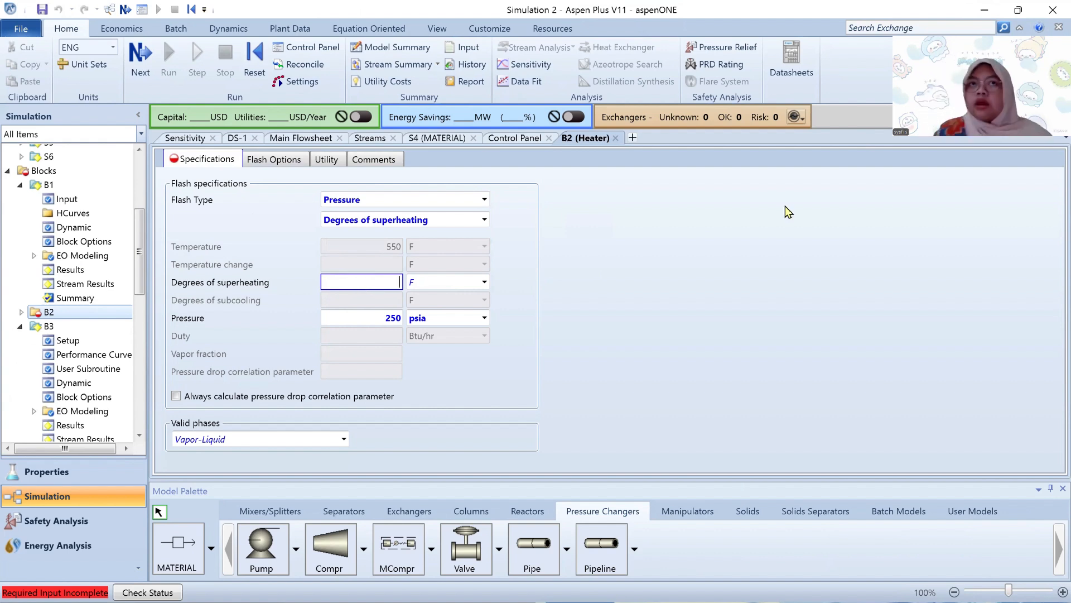
left_click(701, 217)
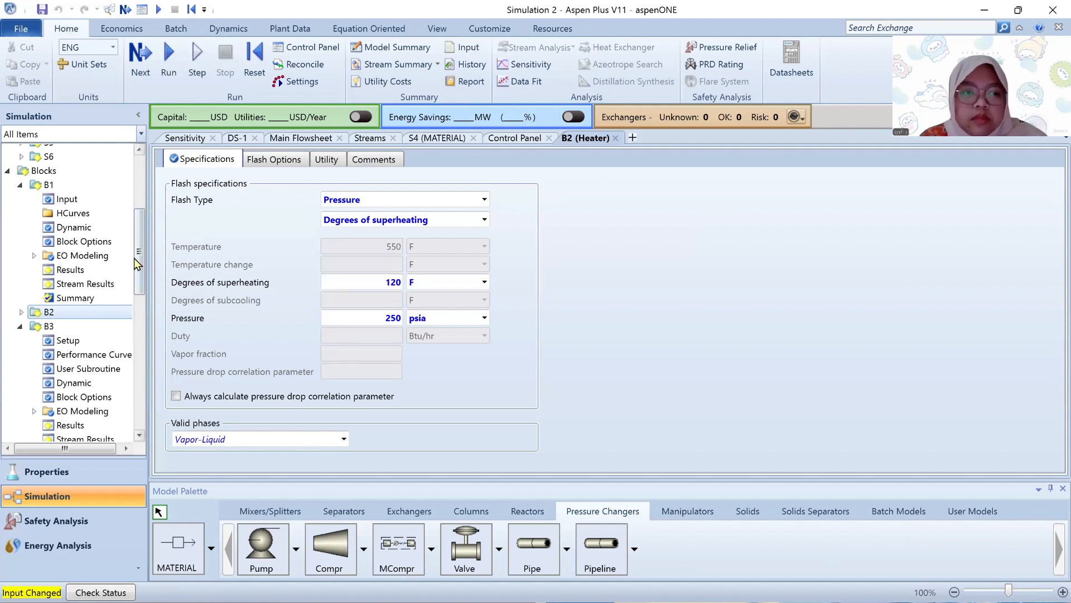
Step: Create a new sensitivity analysis with the ID S-1
left_click_drag(143, 260, 143, 413)
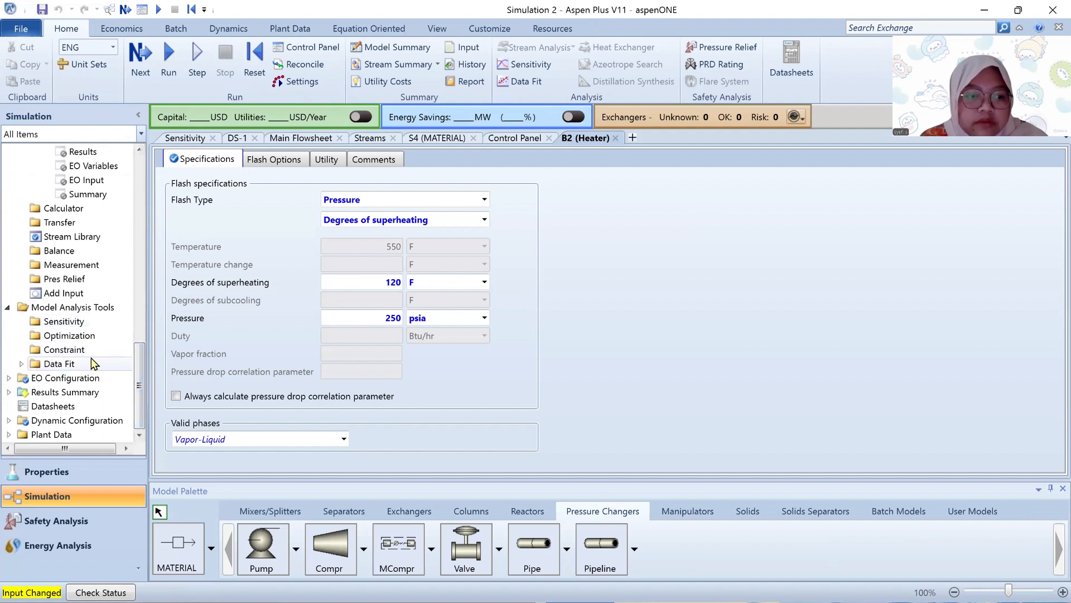
left_click(64, 321)
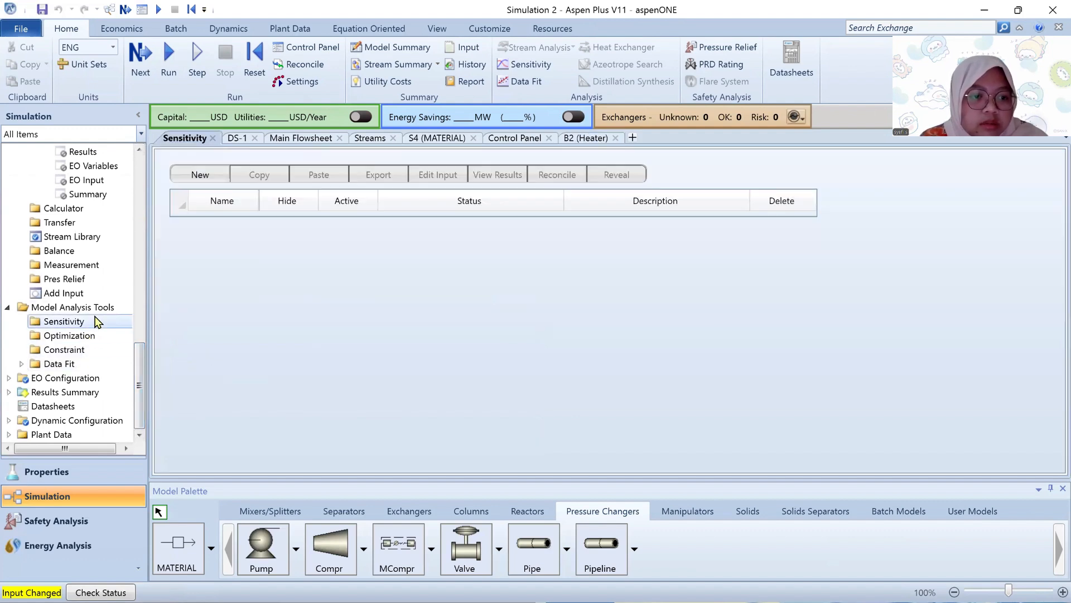
left_click(209, 178)
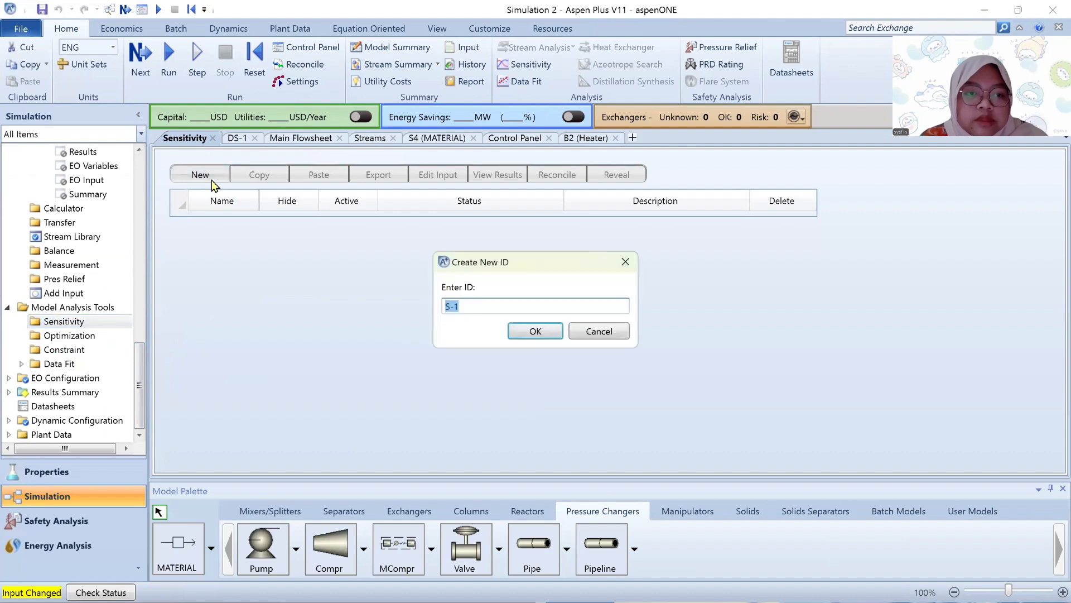
left_click(534, 334)
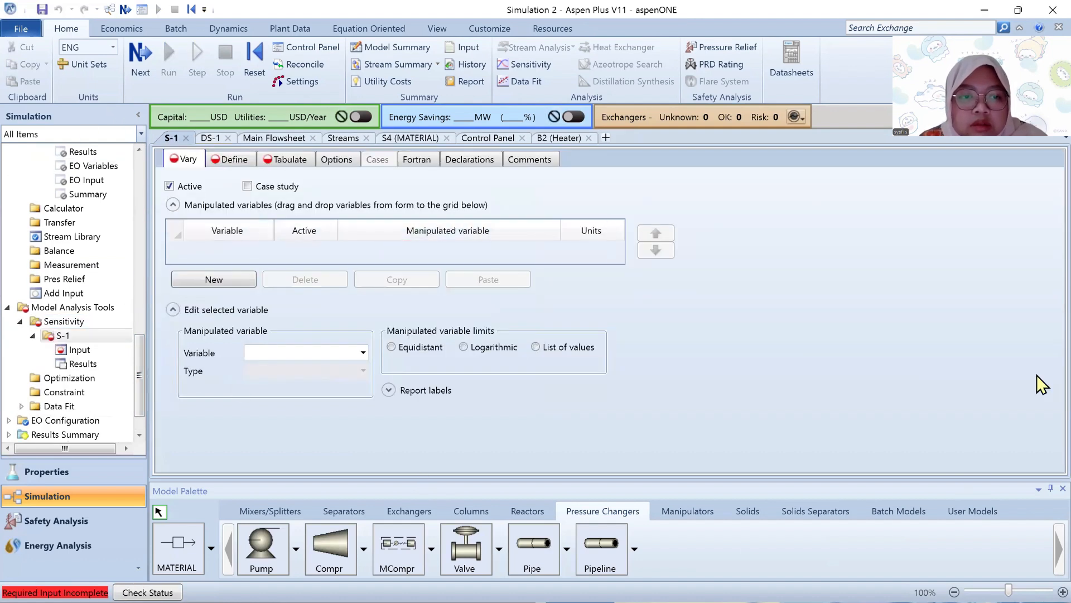
Step: Add a new manipulated variable to sensitivity S-1 and set its type to Block-Var
left_click(212, 288)
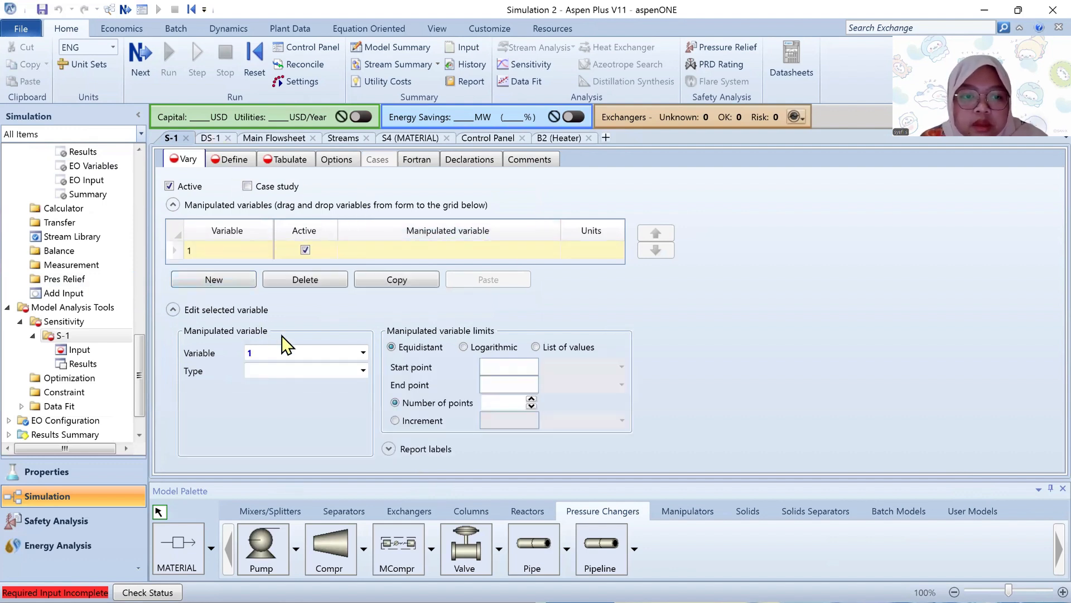
left_click(363, 370)
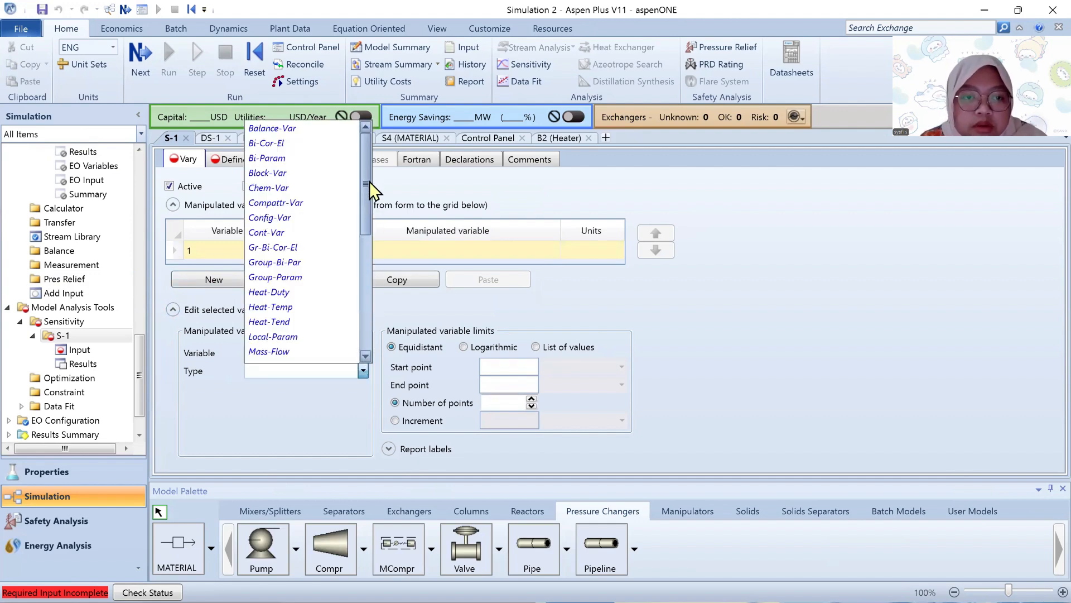
left_click_drag(370, 190, 322, 382)
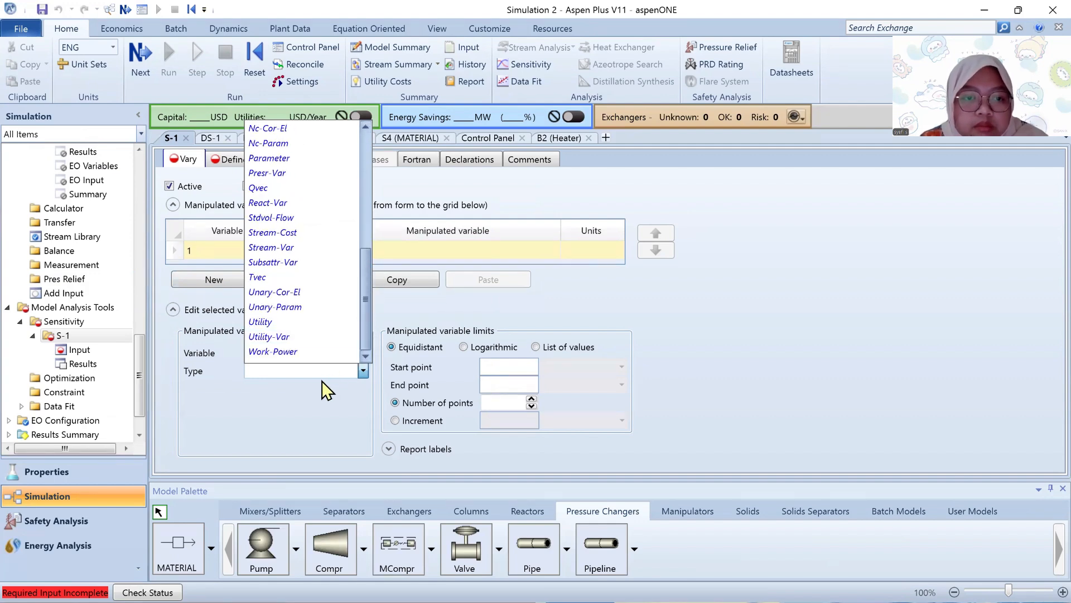
left_click(320, 371)
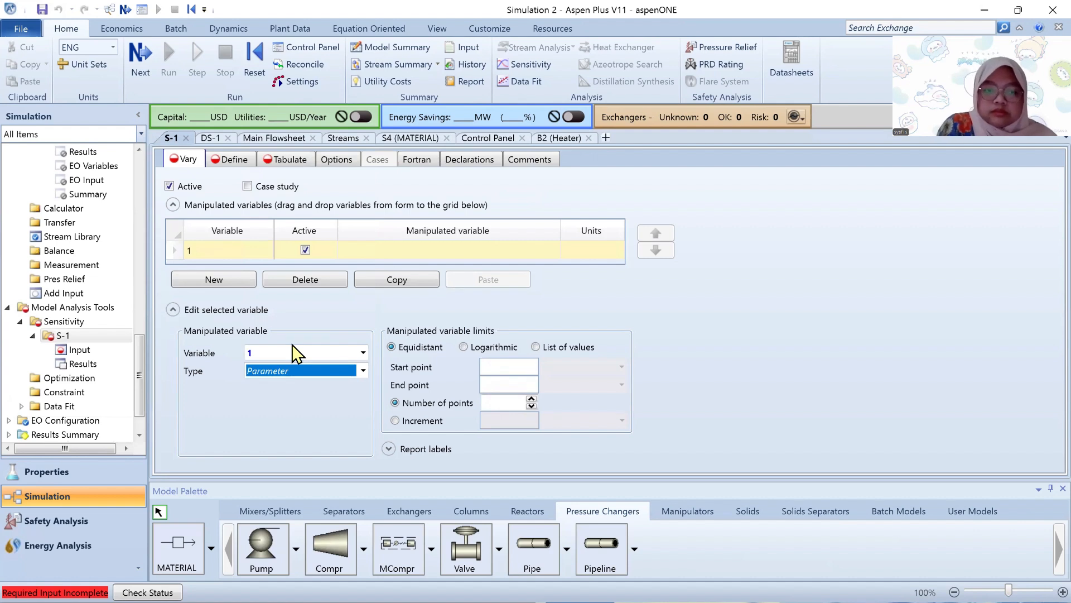
left_click(363, 371)
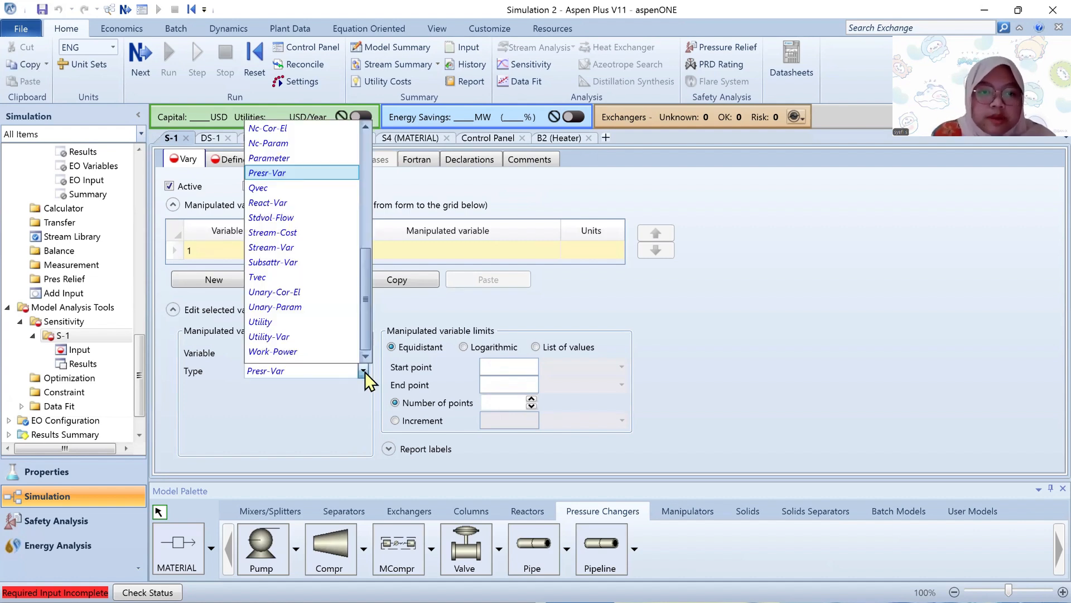
left_click(337, 431)
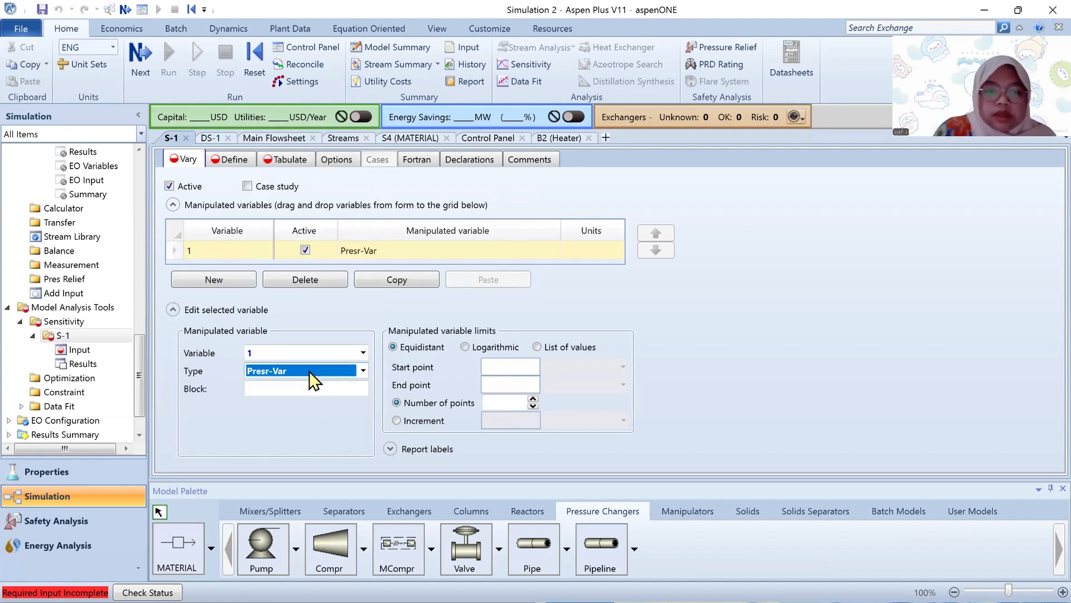
type("bl")
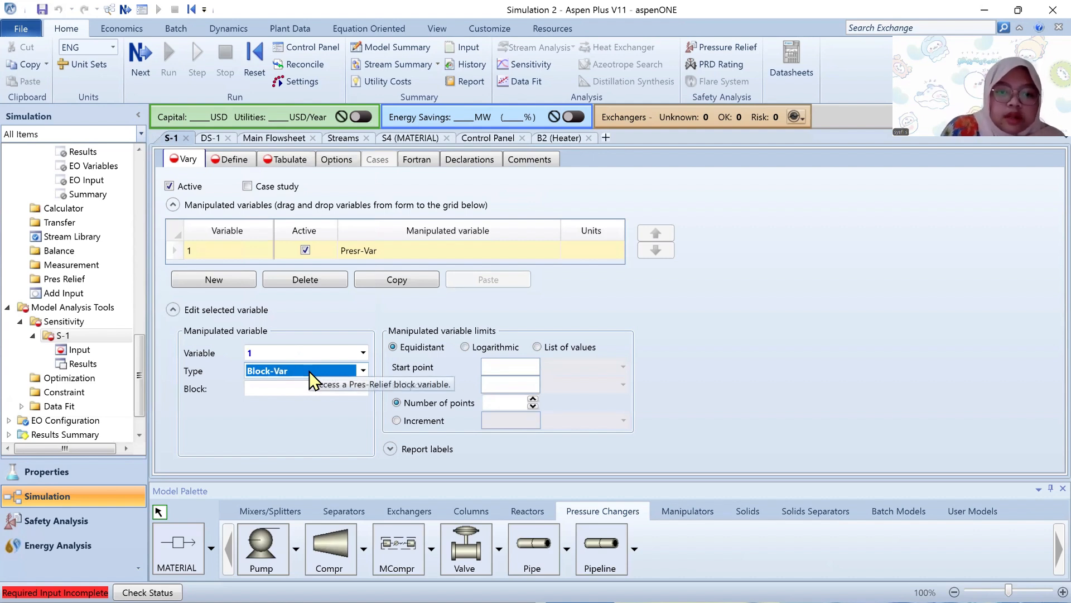
left_click(256, 426)
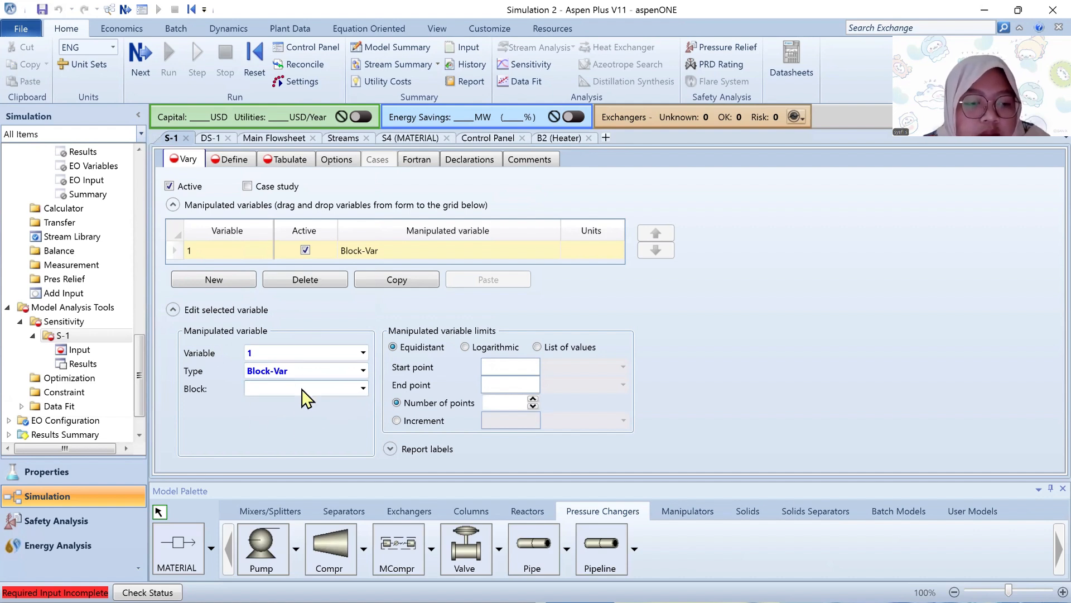
Step: Identify the boiler block on the main flowsheet, and set manipulated variable 1 to block B1 with the variable PRES
left_click(363, 388)
left_click(364, 387)
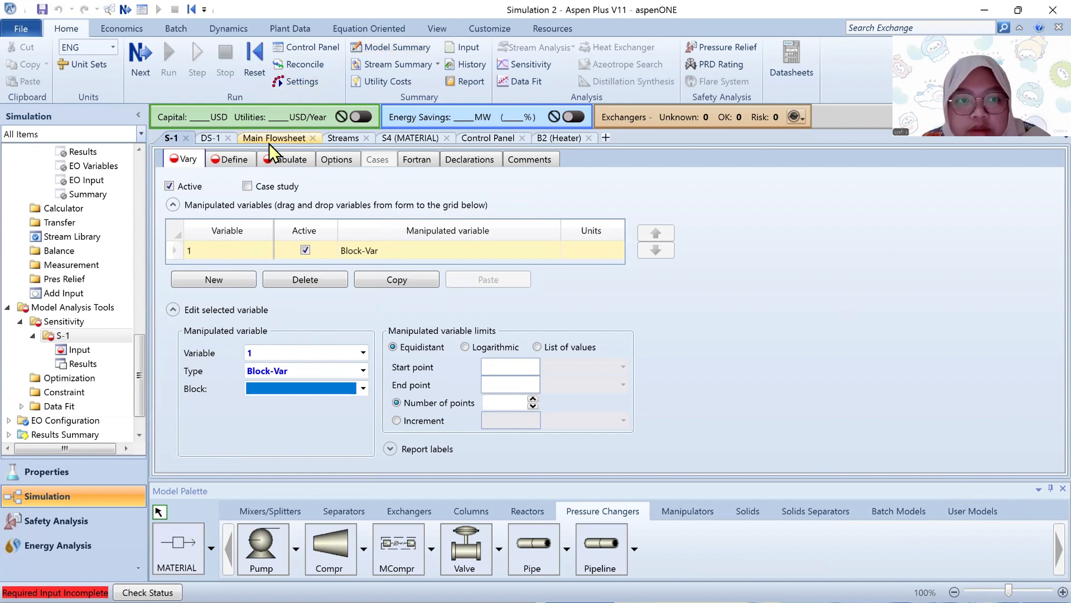
left_click(364, 390)
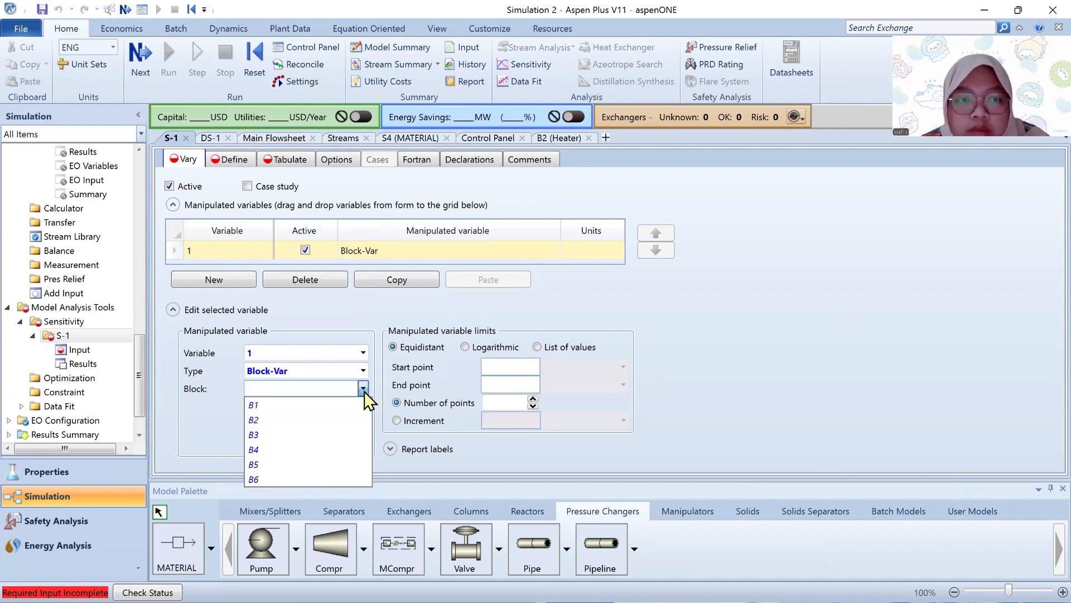
left_click(364, 391)
left_click(279, 137)
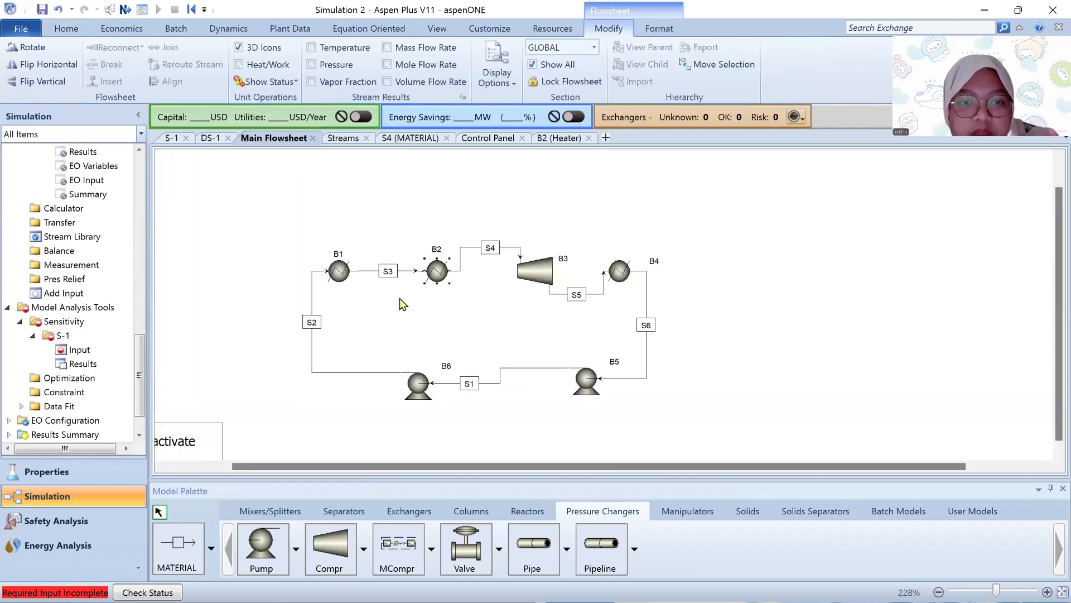
left_click(339, 271)
left_click(175, 137)
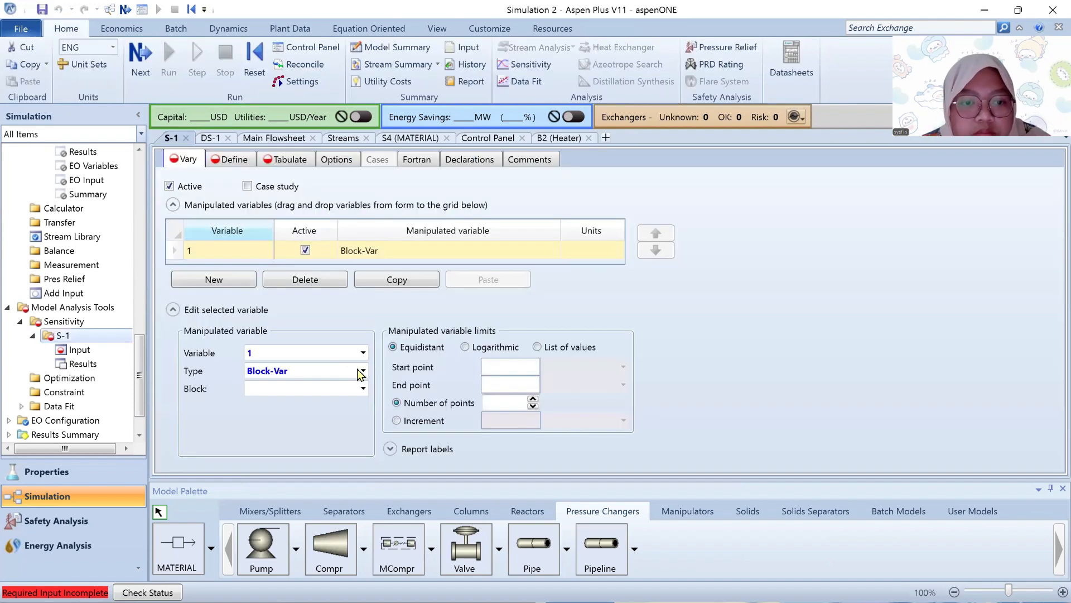
left_click(363, 389)
left_click(346, 412)
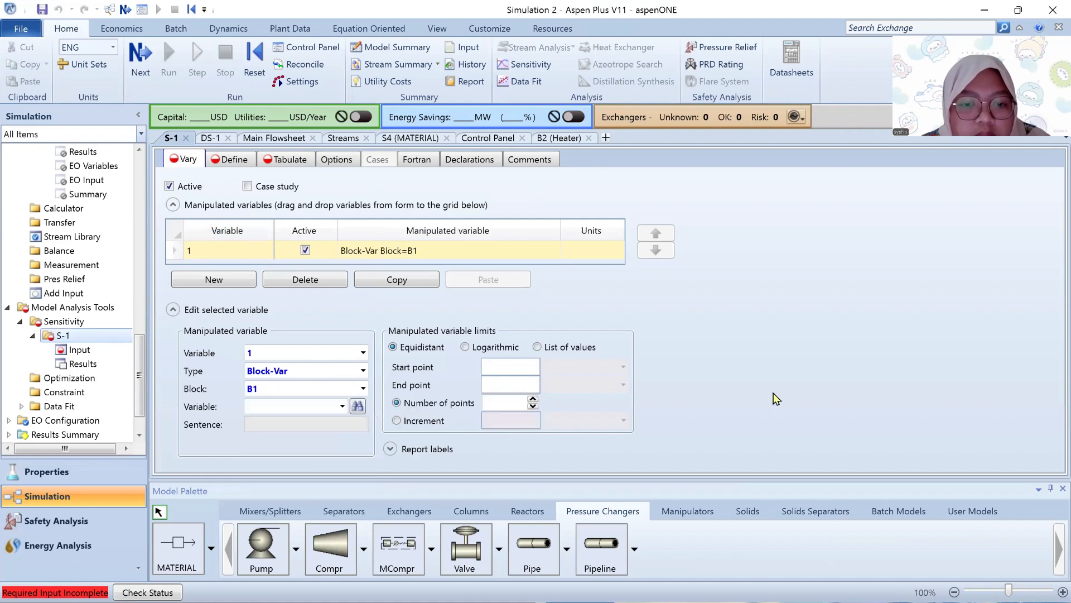
left_click(342, 409)
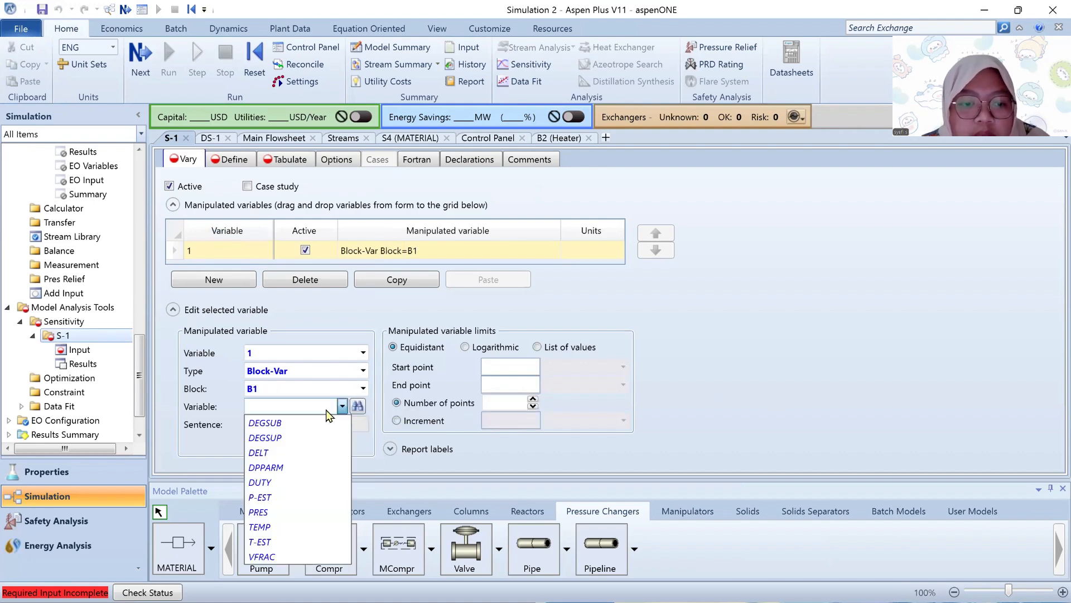
left_click(260, 511)
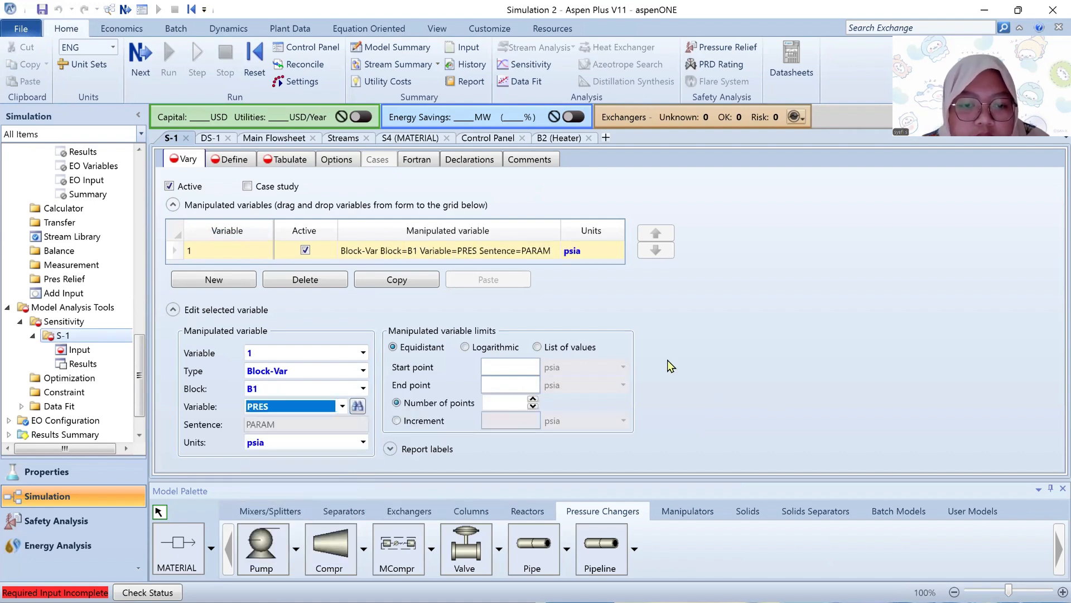
Step: Check the pressure range in the assignment PDF and change the units of the manipulated pressure to bar
left_click(727, 308)
left_click(311, 445)
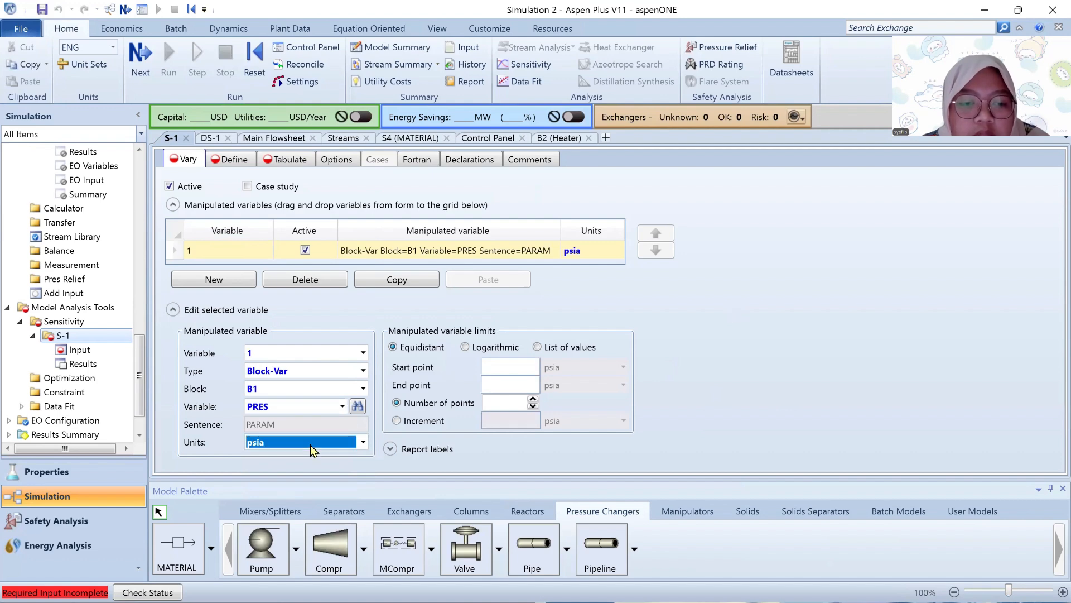
left_click(363, 442)
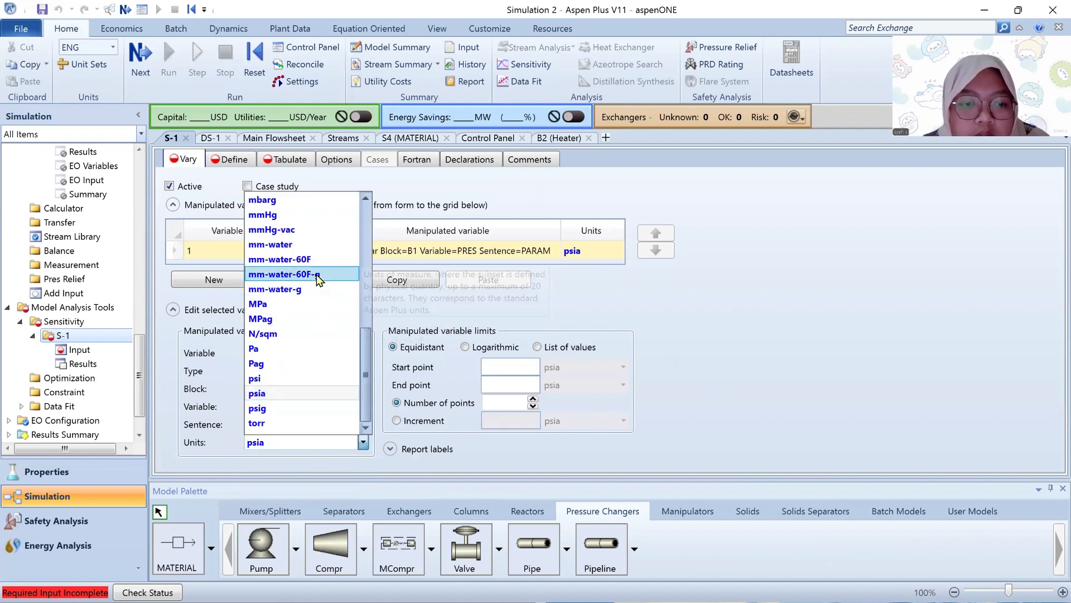
left_click(1020, 7)
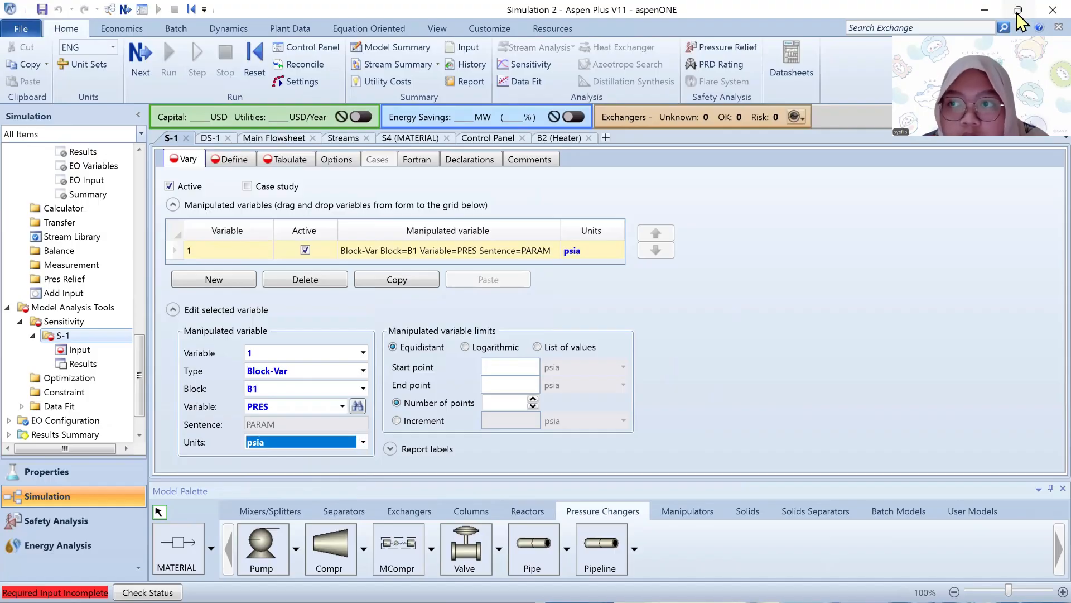
left_click(1017, 9)
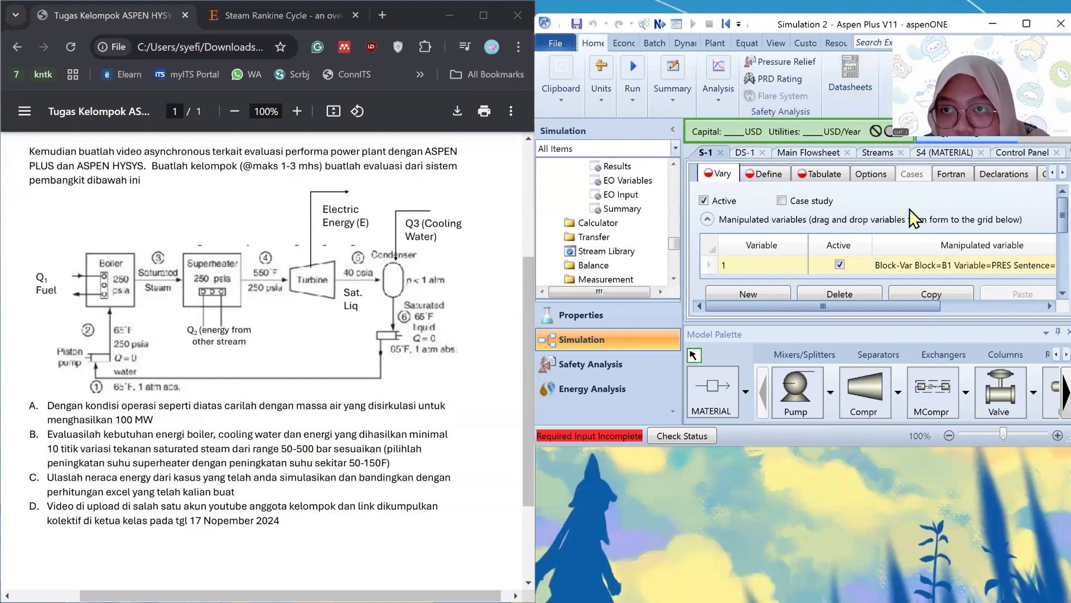
left_click(1026, 24)
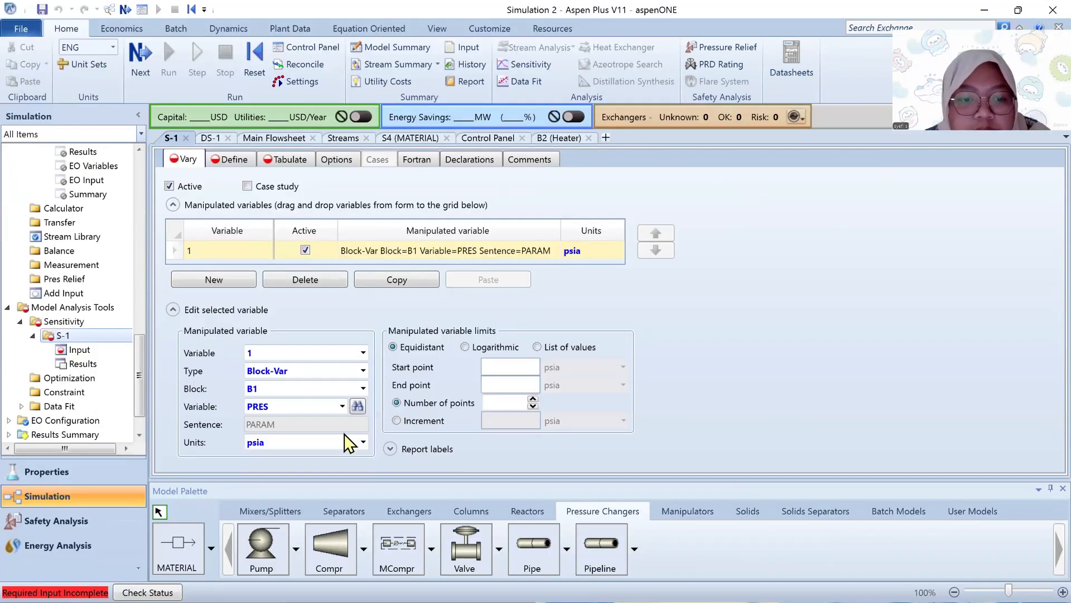
left_click(364, 442)
scroll(346, 246, "up", 6)
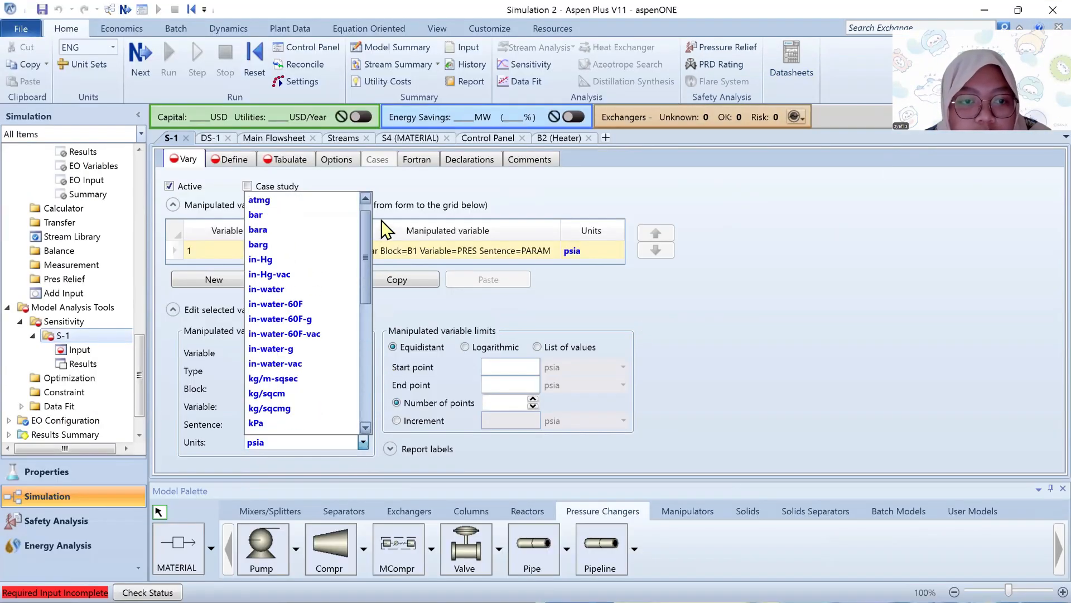
left_click(257, 229)
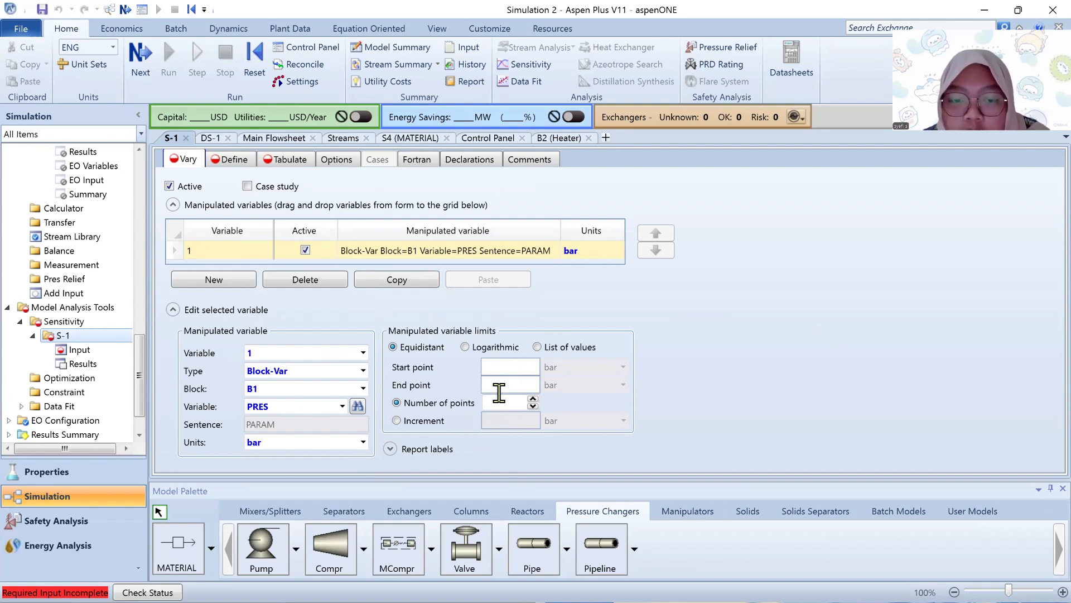
Step: Place the simulation beside the assignment PDF and set the equidistant pressure limits from 50 to 500 bar with 10 points
left_click(1017, 10)
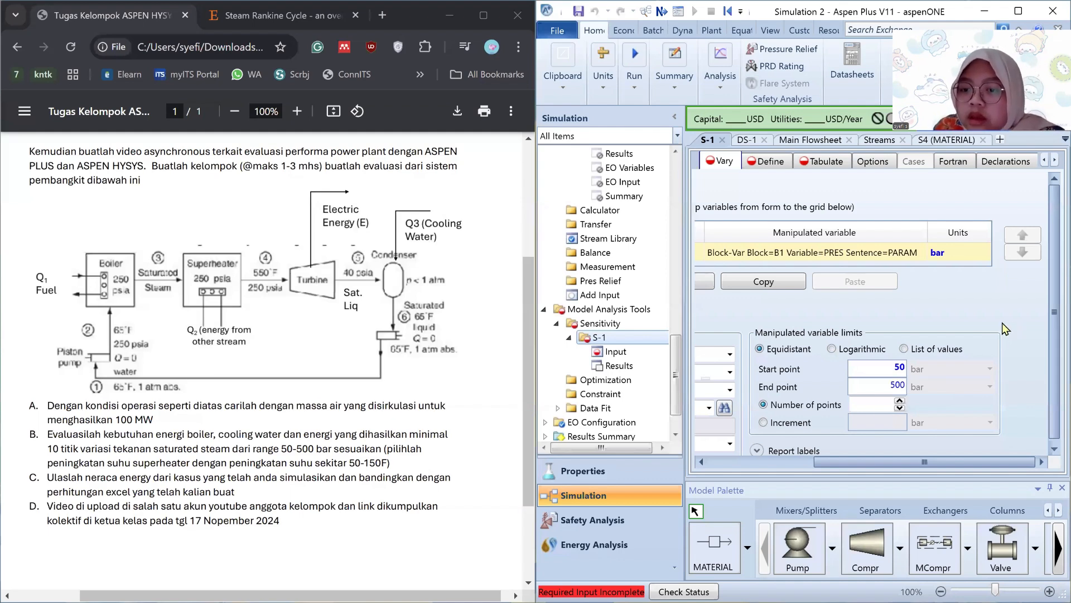
left_click(875, 402)
type("10")
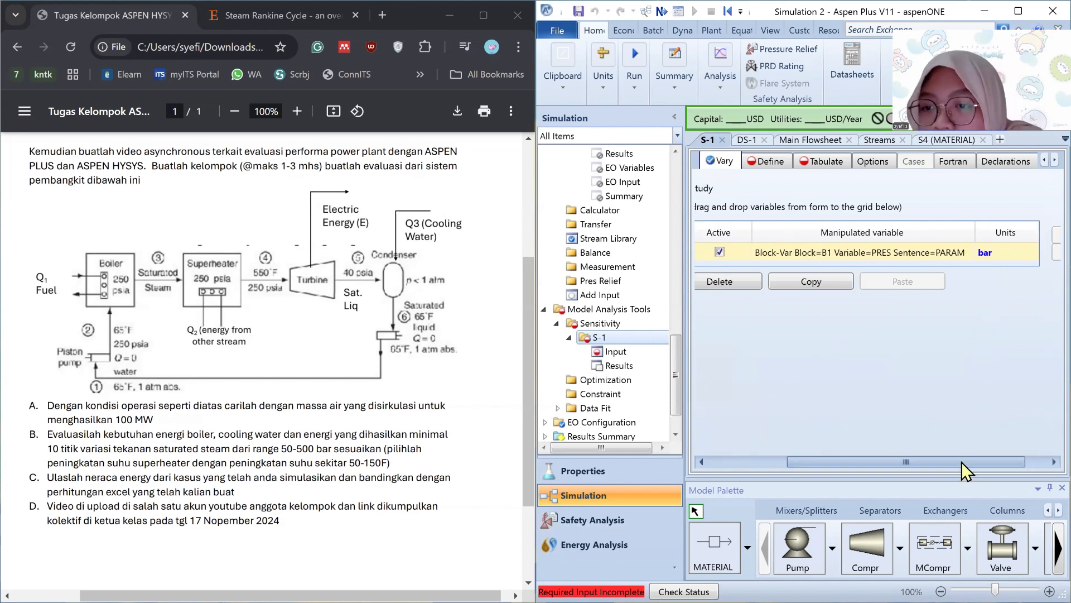
left_click_drag(962, 461, 794, 461)
left_click(709, 311)
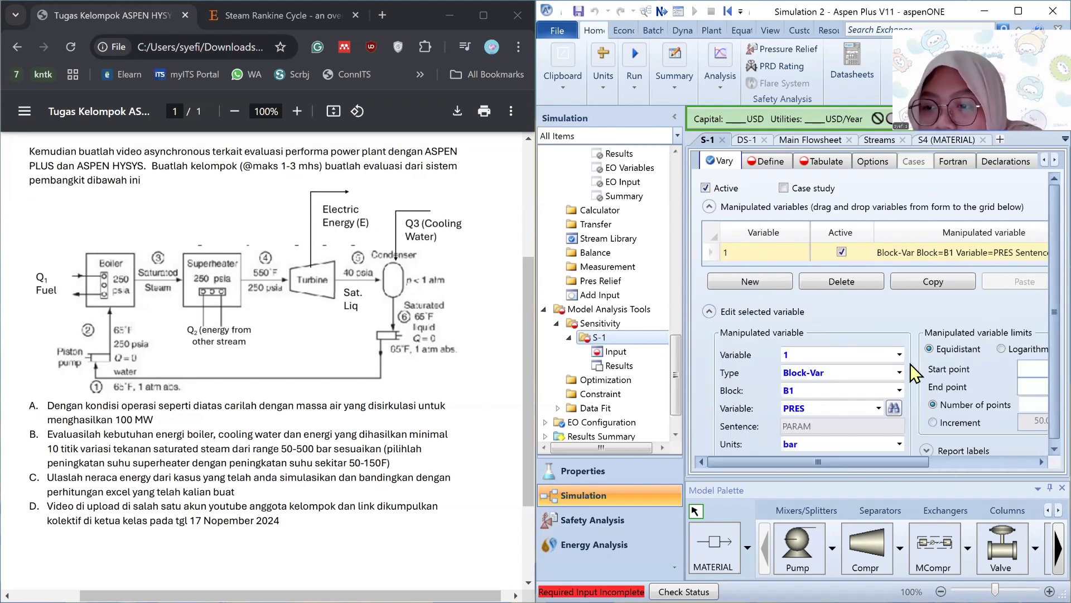
left_click_drag(916, 460, 810, 458)
Step: Create the sampled variables Q1, Q2 and Q3 in the definitions of sensitivity S-1
left_click(768, 163)
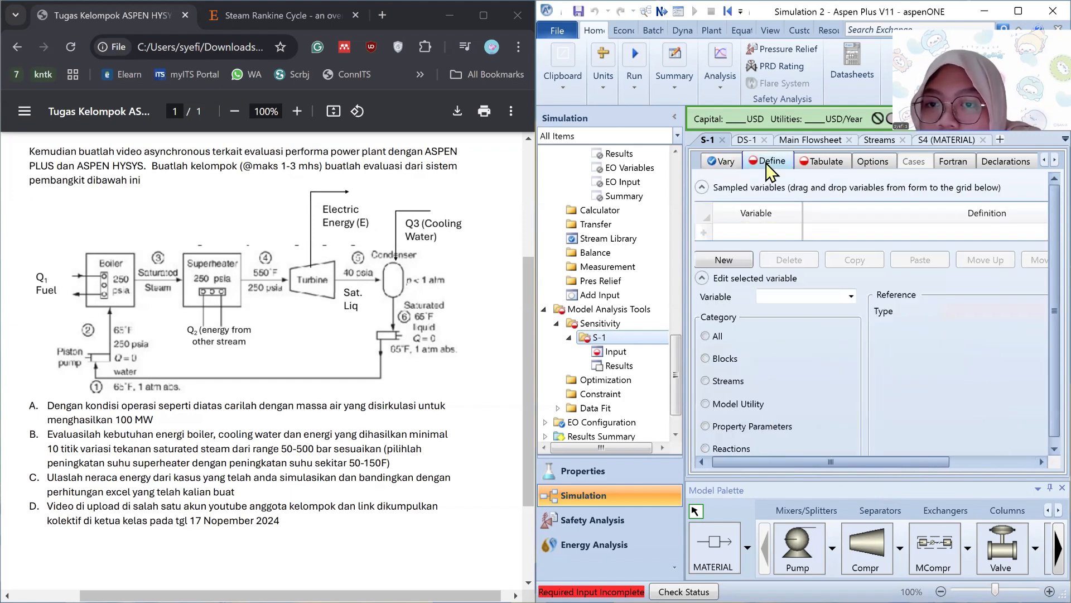
left_click(732, 260)
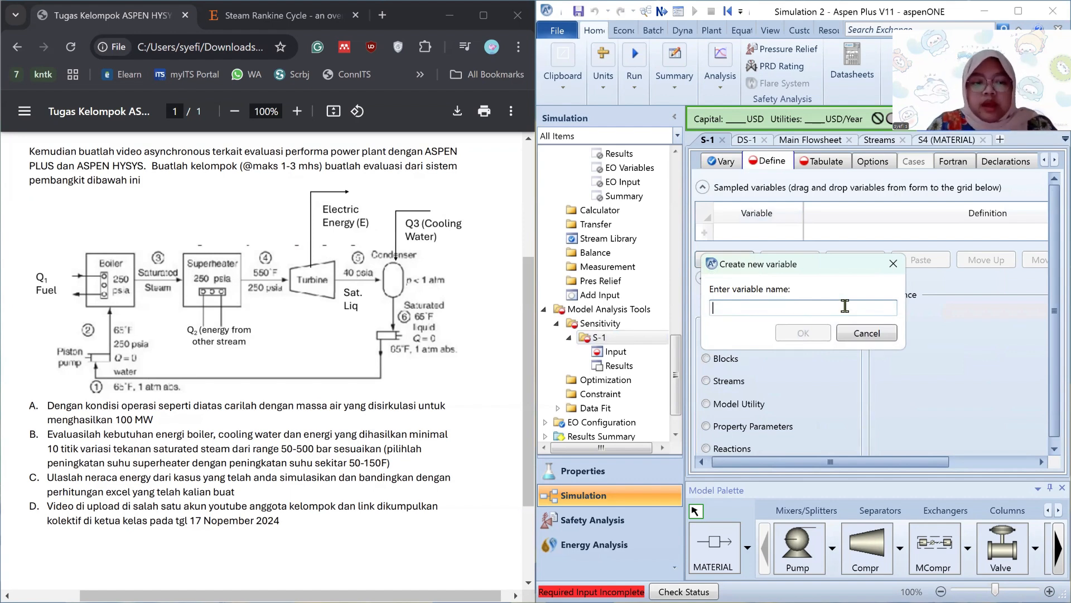
type("Q1")
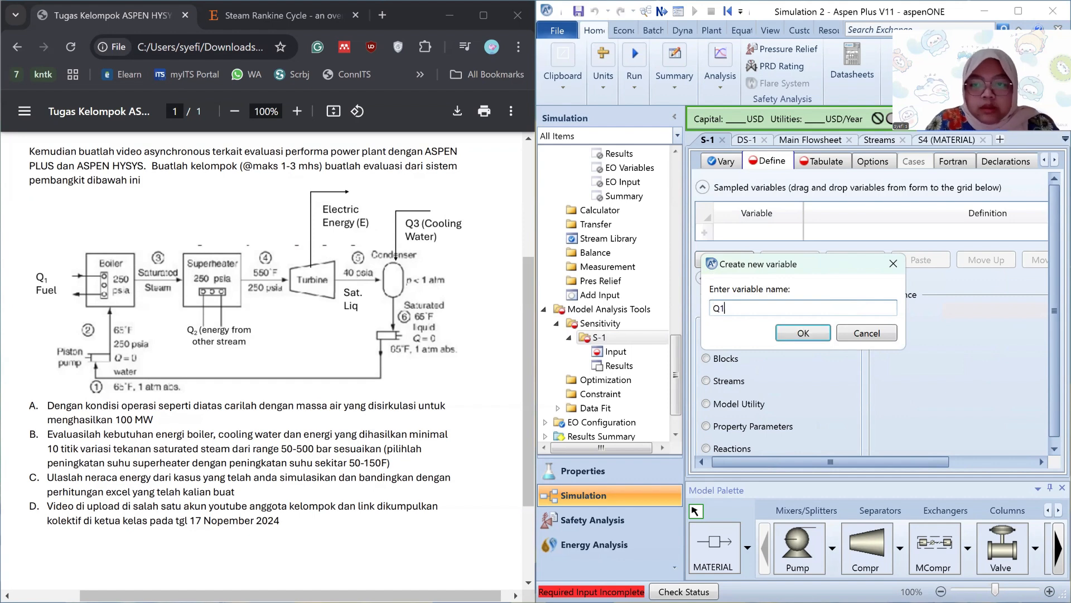
left_click(807, 333)
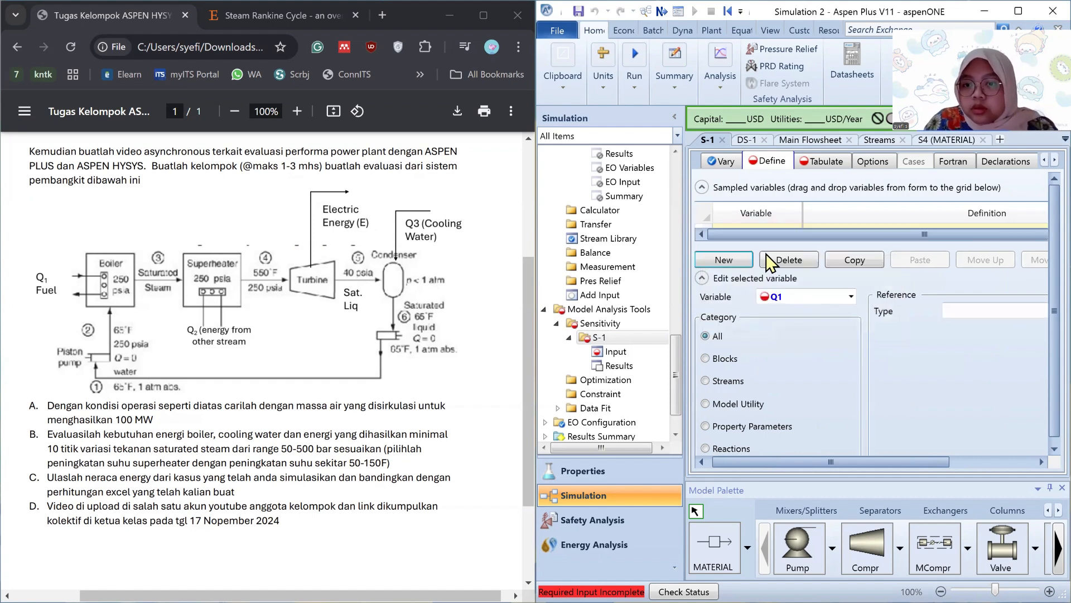
left_click(741, 265)
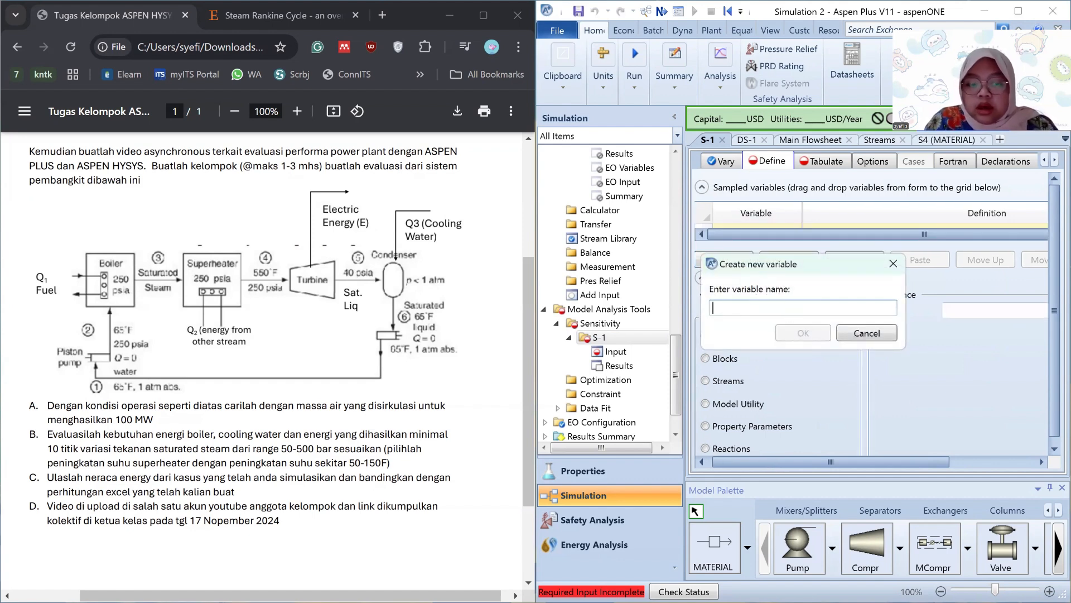
type("Q2")
left_click(790, 335)
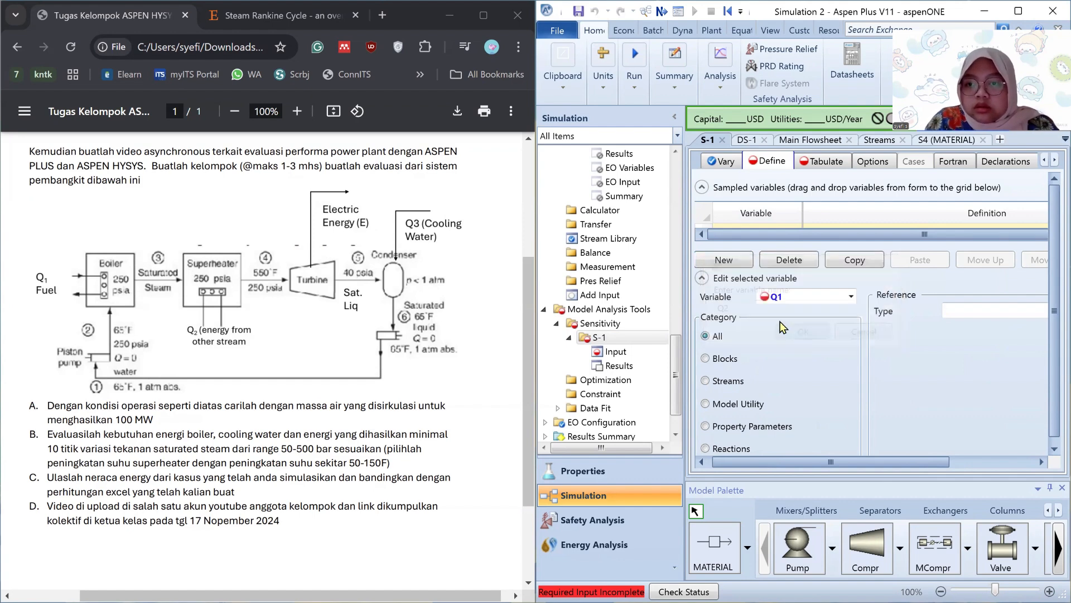
left_click(725, 260)
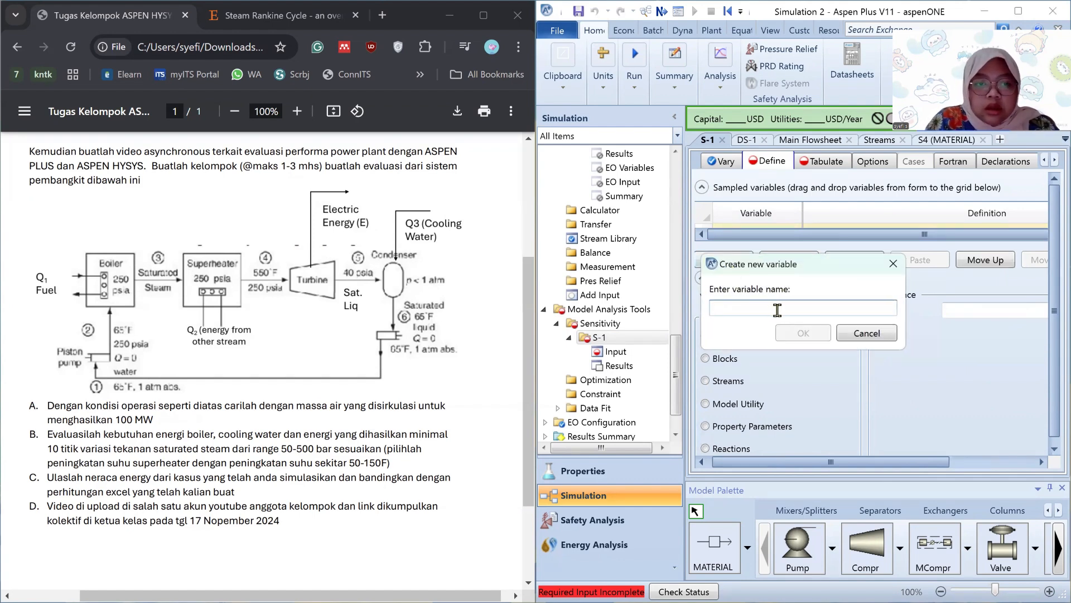
type("Q3")
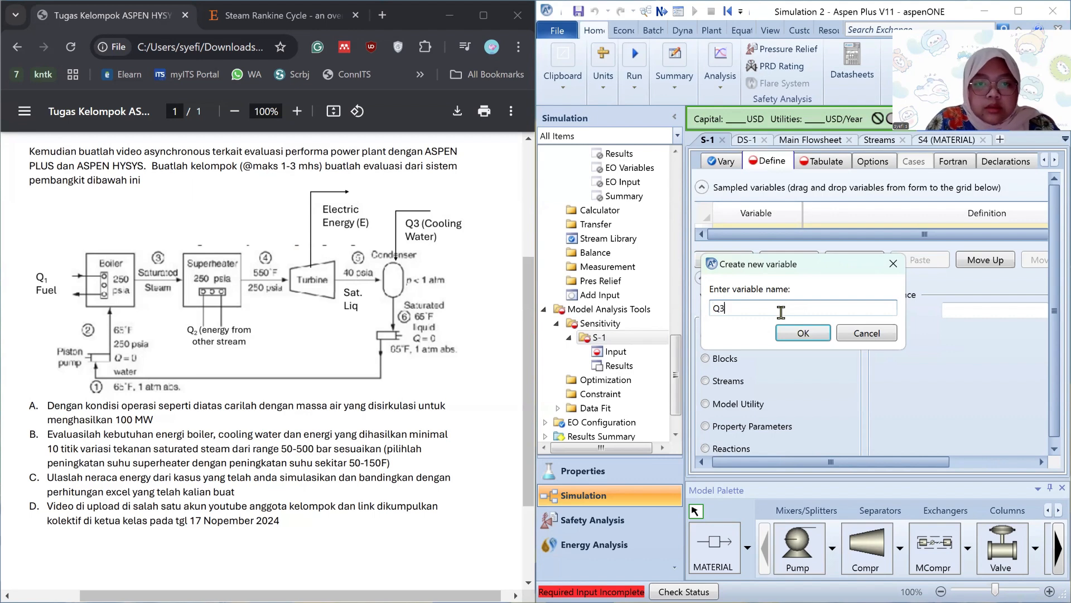
left_click(791, 334)
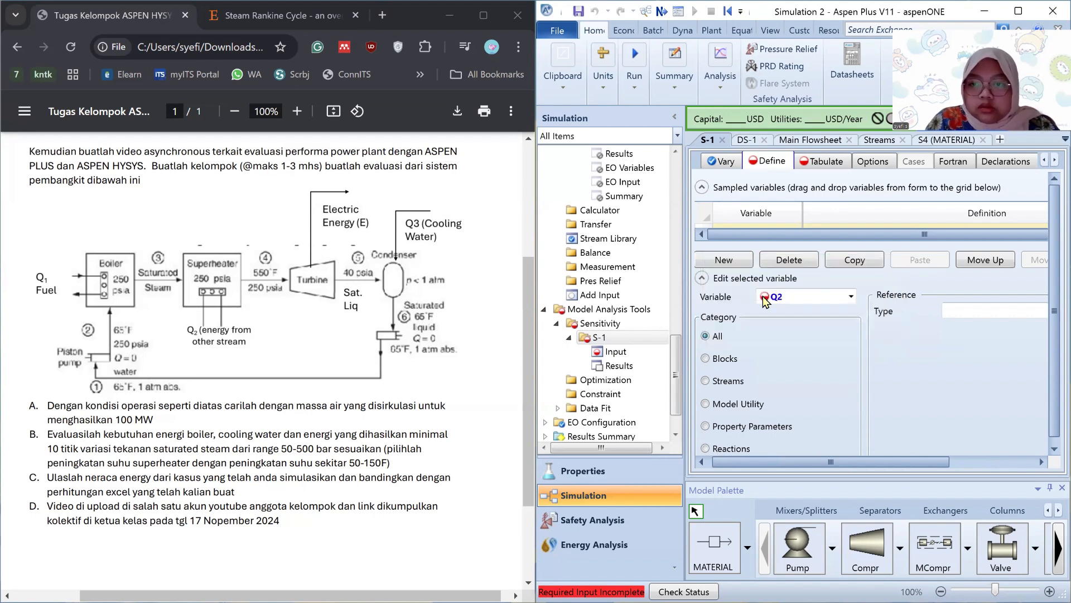
Step: Create two more sampled variables named E and W1
left_click(724, 260)
type("E")
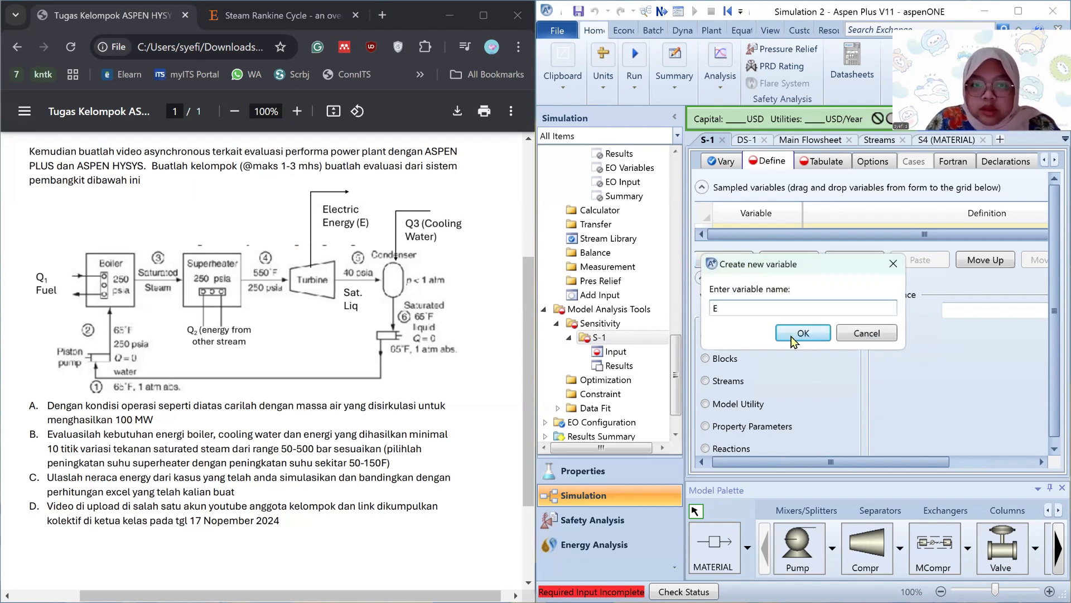
left_click(791, 333)
left_click(737, 260)
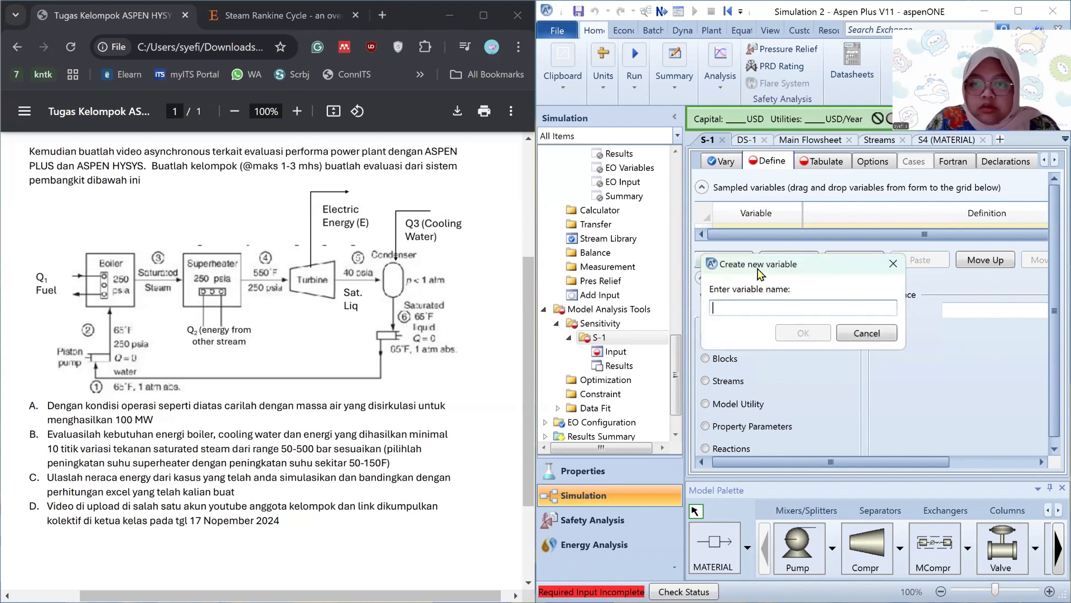
type("W1")
left_click(796, 333)
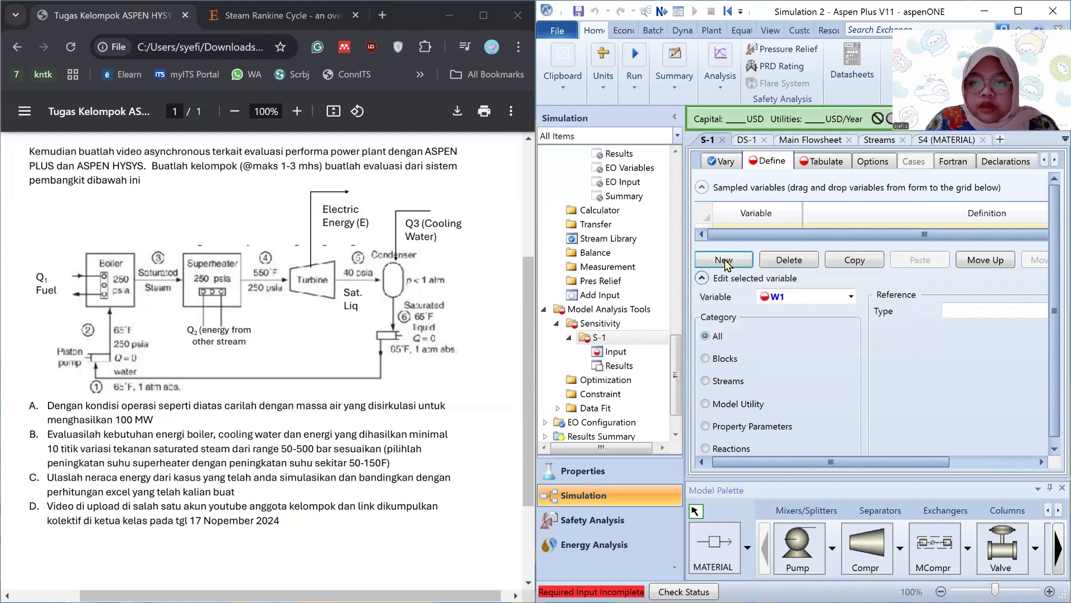
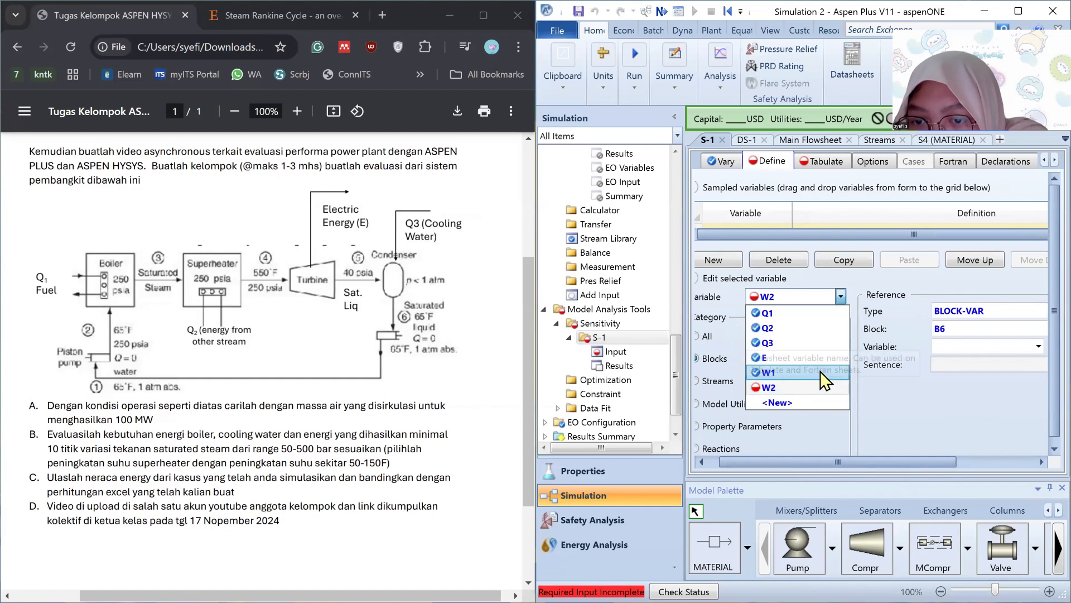
Step: Change the block referenced by sampled variable W1 to B5
left_click(770, 310)
left_click(1035, 328)
left_click(1043, 329)
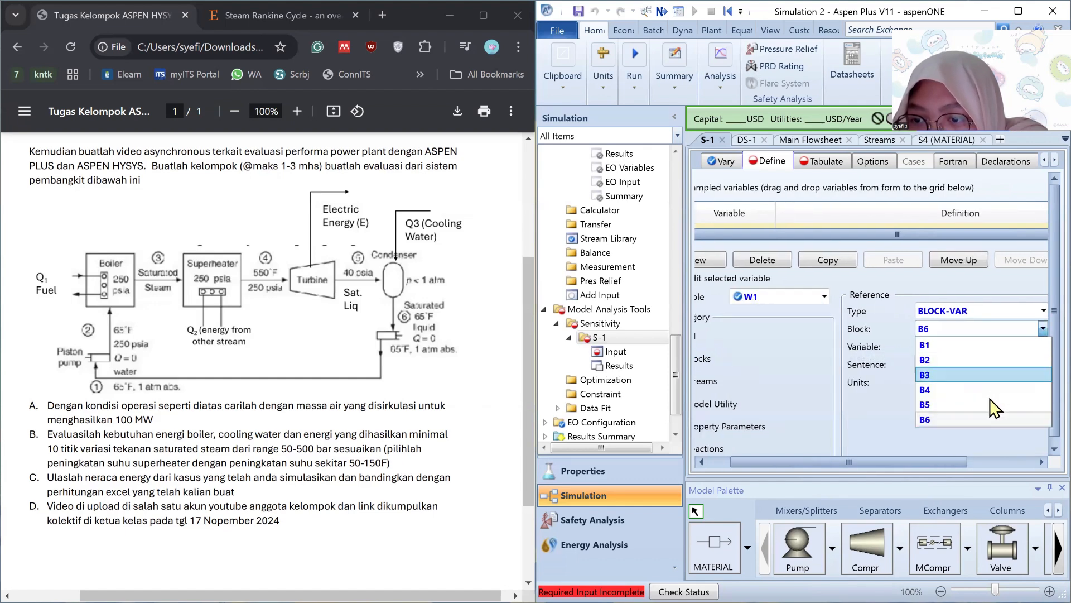
left_click(971, 374)
Step: Define sampled variable W2 as the NET-WORK of block B6, with units of MW
left_click(824, 296)
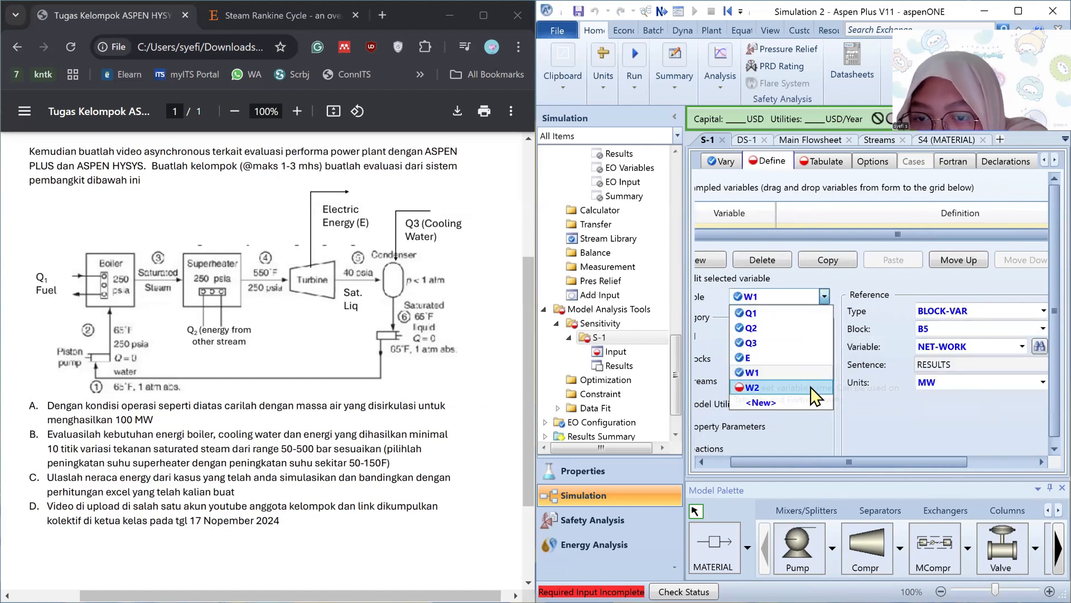
left_click(816, 387)
left_click(1016, 347)
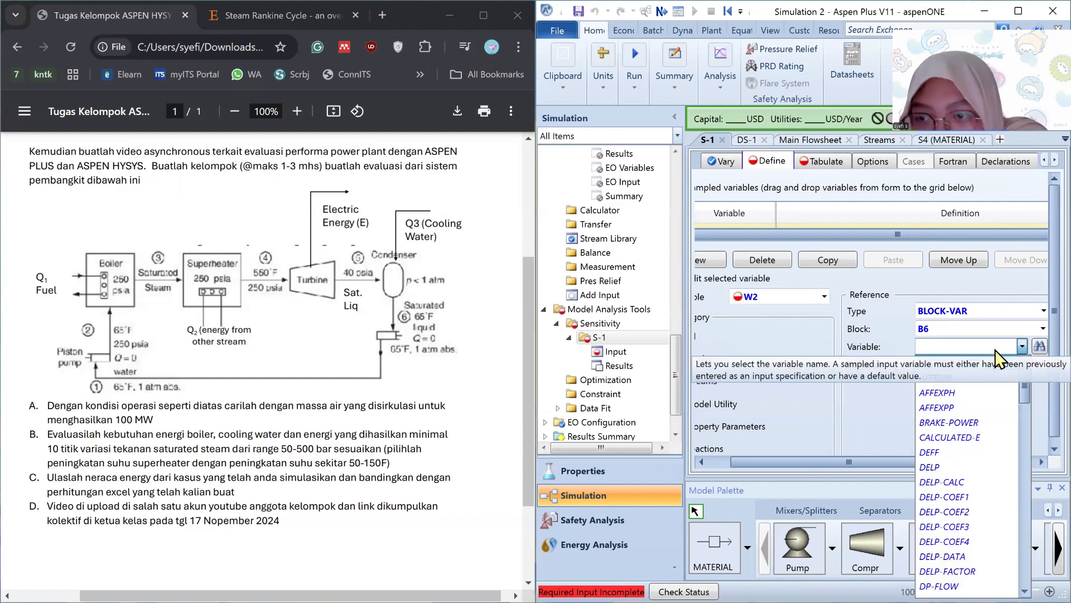
left_click(994, 346)
key("m")
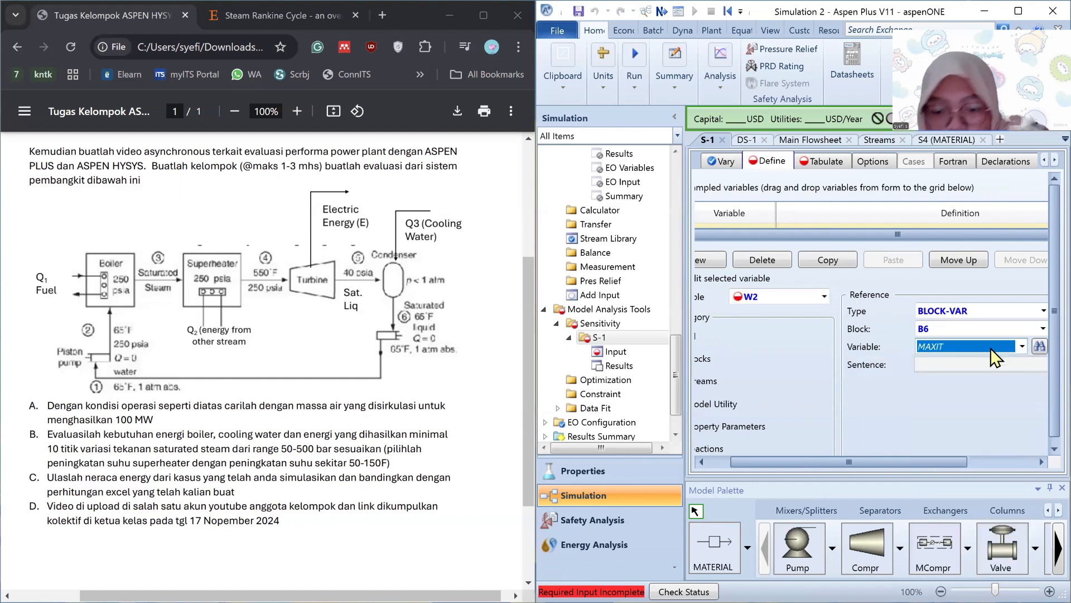
key("n")
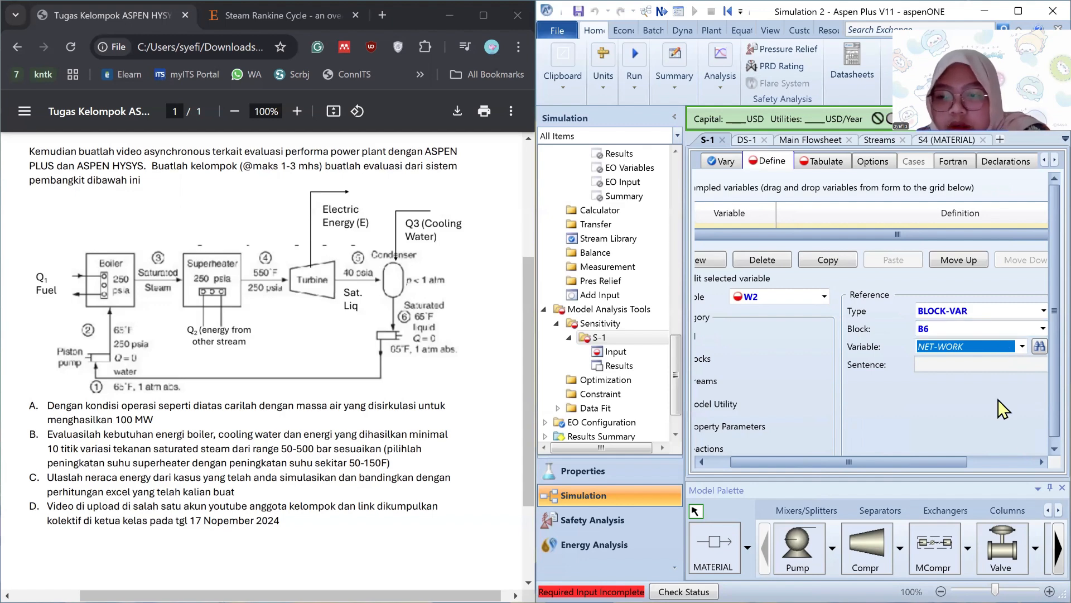
key("Return")
left_click(993, 372)
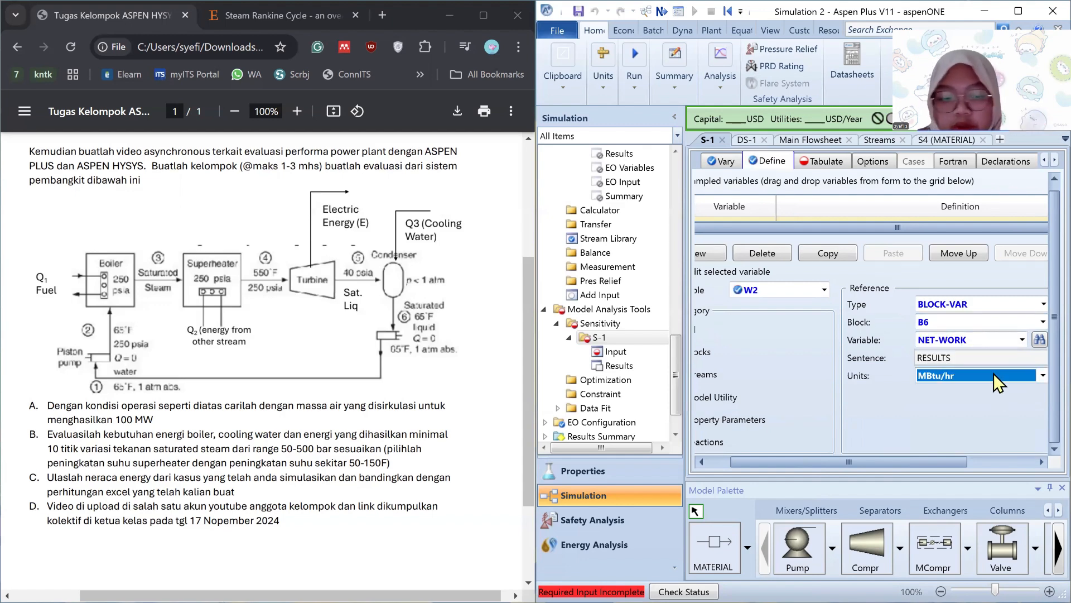
key("w")
left_click(990, 412)
left_click_drag(927, 462, 859, 461)
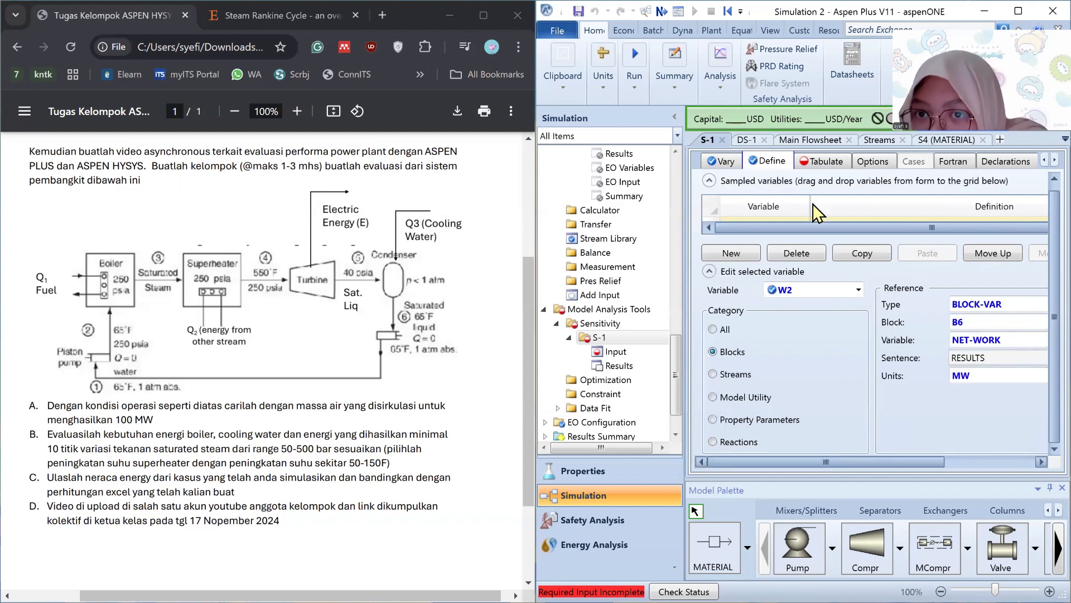
Step: Fill the S-1 tabulation with all the defined variables and check the specifications of heater block B2
left_click(820, 168)
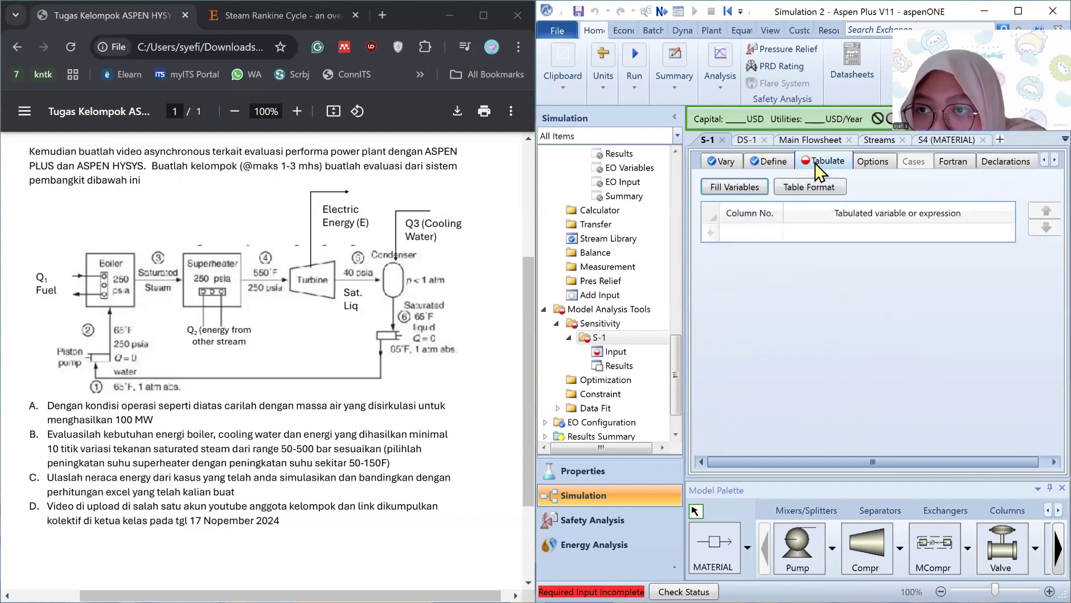
left_click(747, 190)
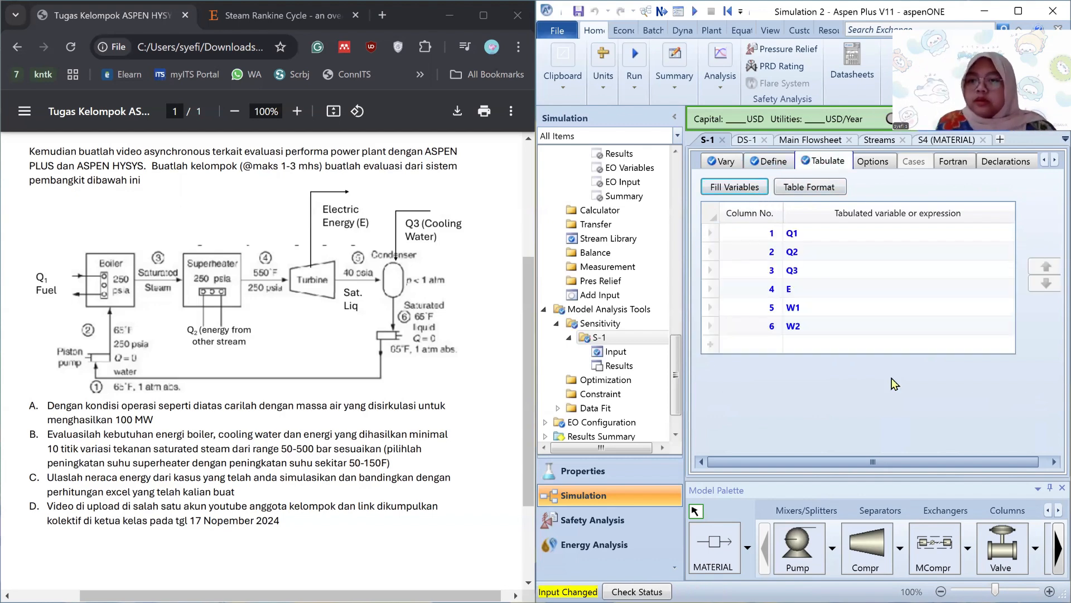
left_click_drag(676, 354, 639, 324)
double_click(583, 208)
double_click(608, 306)
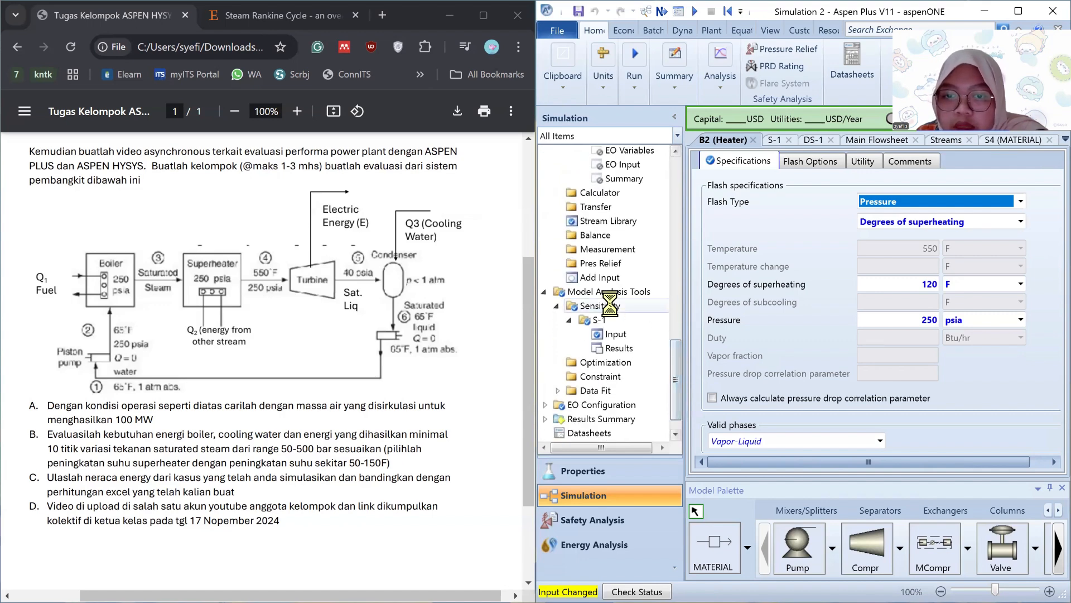
Step: Run the simulation with the completed sensitivity S-1
left_click(640, 92)
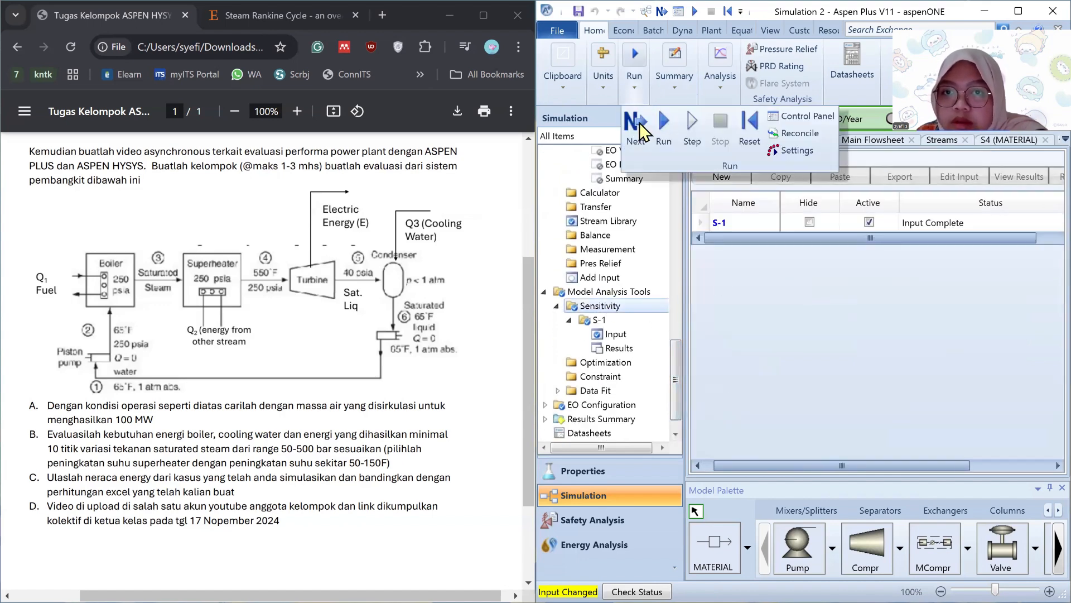
left_click(637, 124)
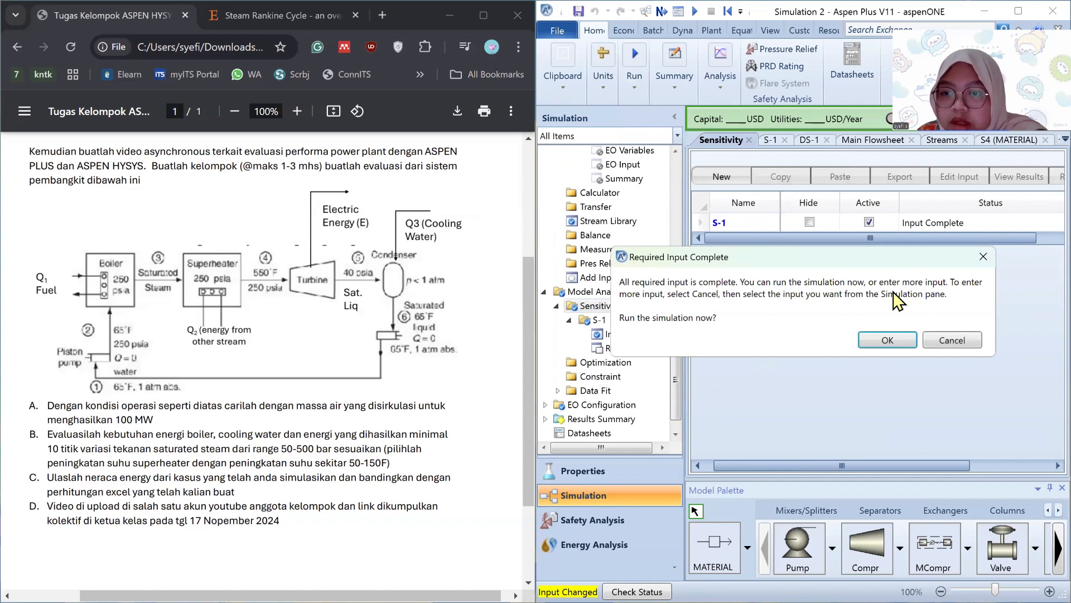
left_click(898, 342)
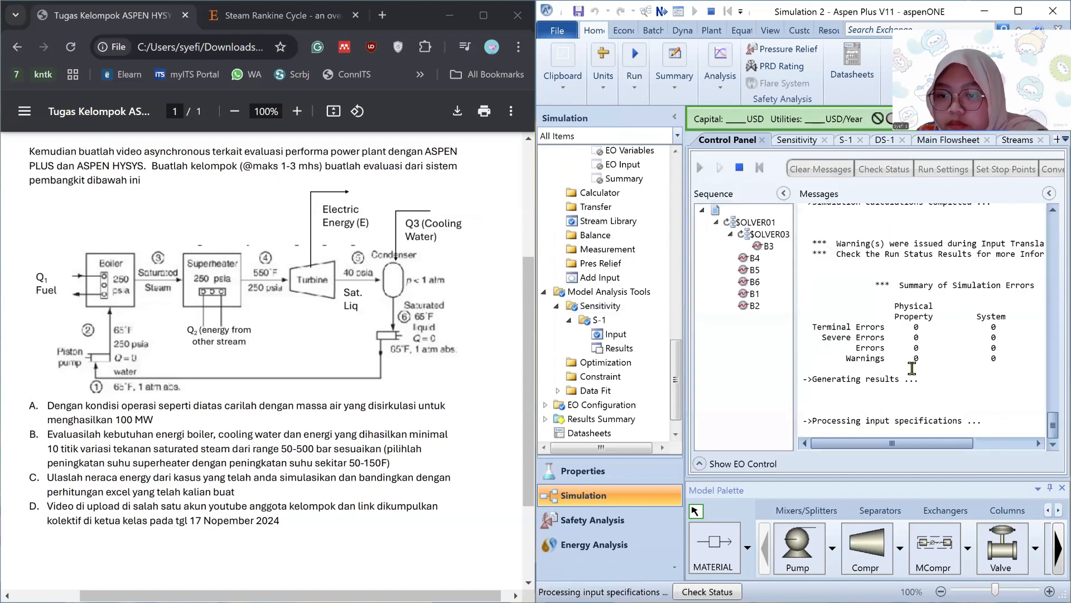
Step: Maximize the simulation window and examine the S-1 results table against the tabulated variables and the pressure range settings
left_click(1020, 12)
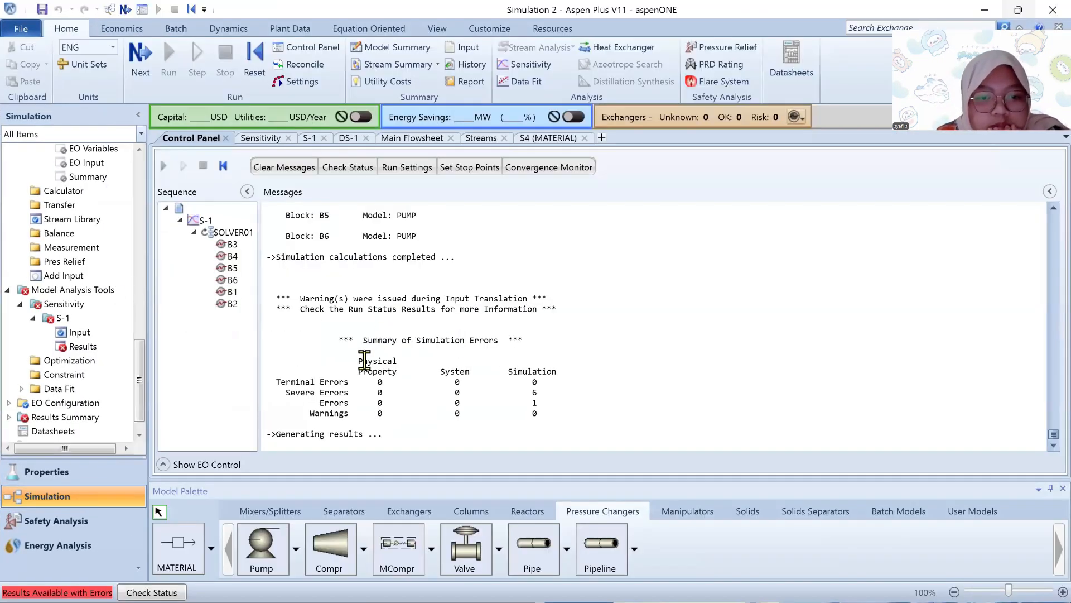
left_click(82, 348)
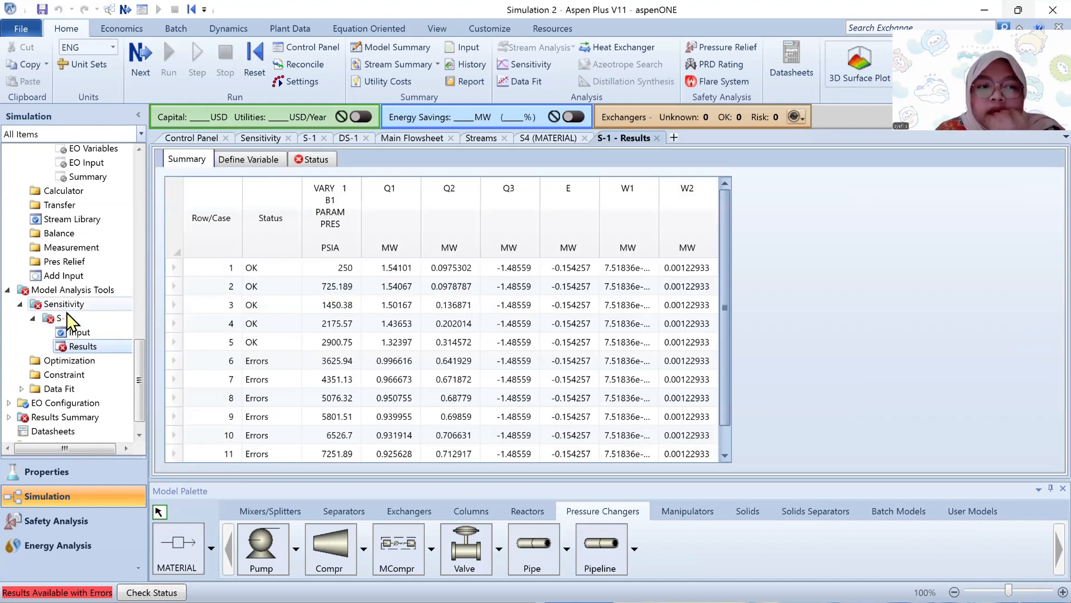
left_click(63, 319)
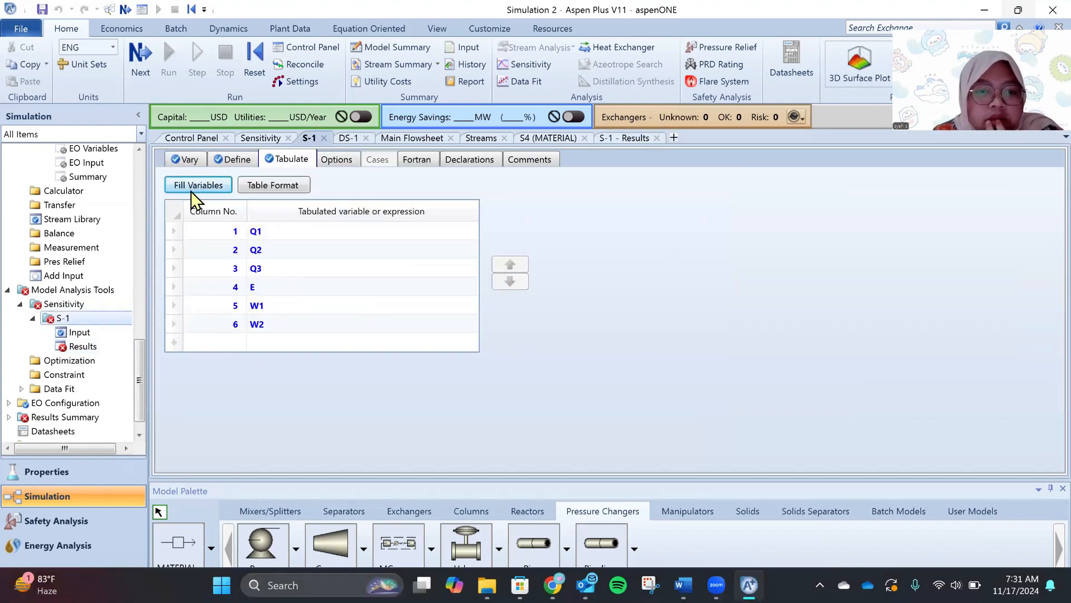
left_click(183, 160)
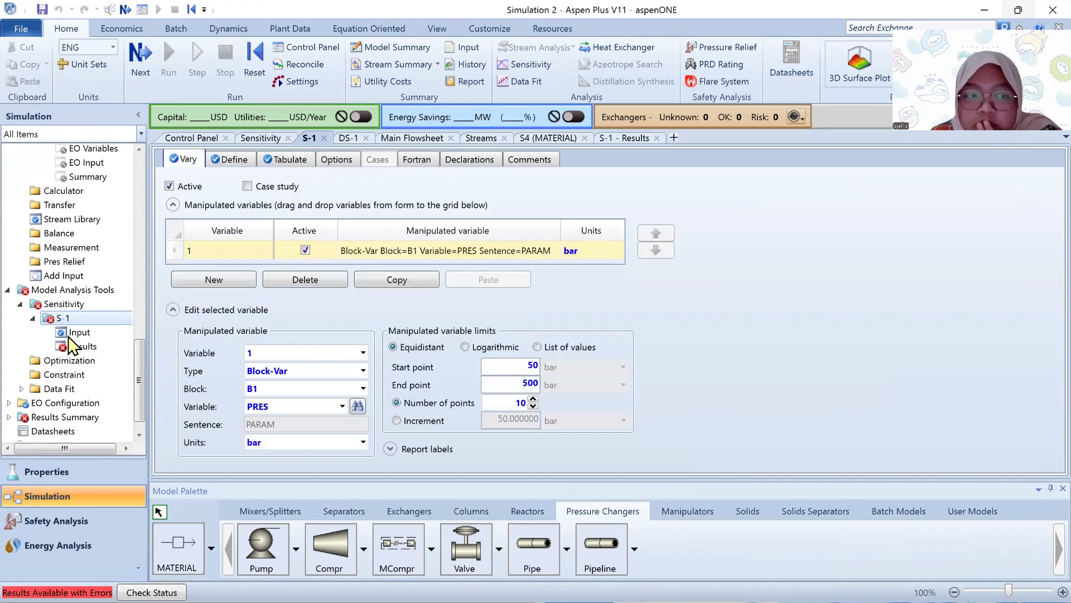
left_click(82, 346)
scroll(343, 342, "down", 1)
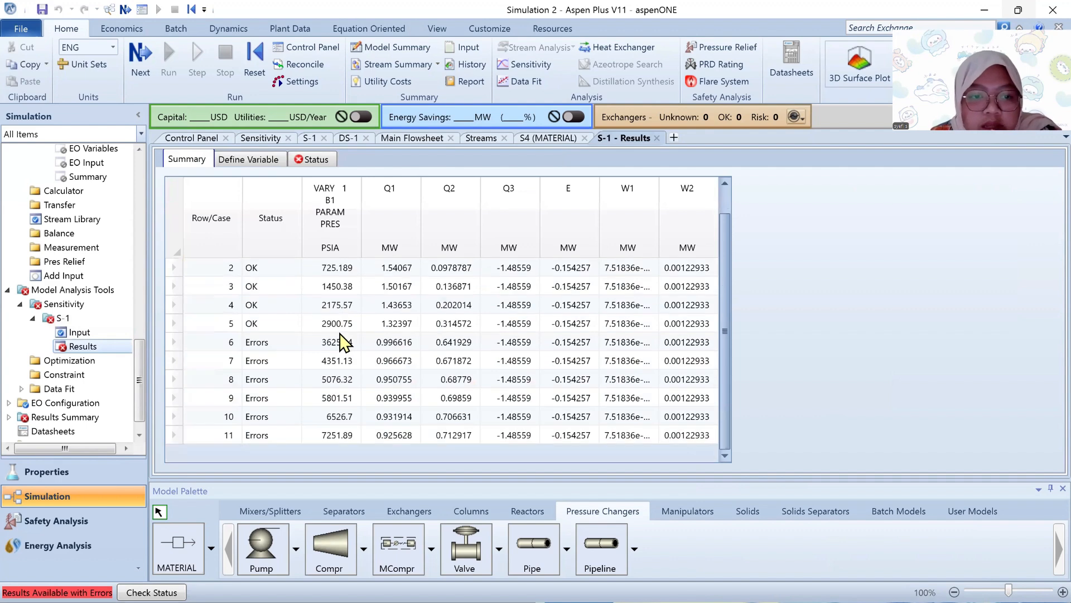
scroll(246, 335, "up", 1)
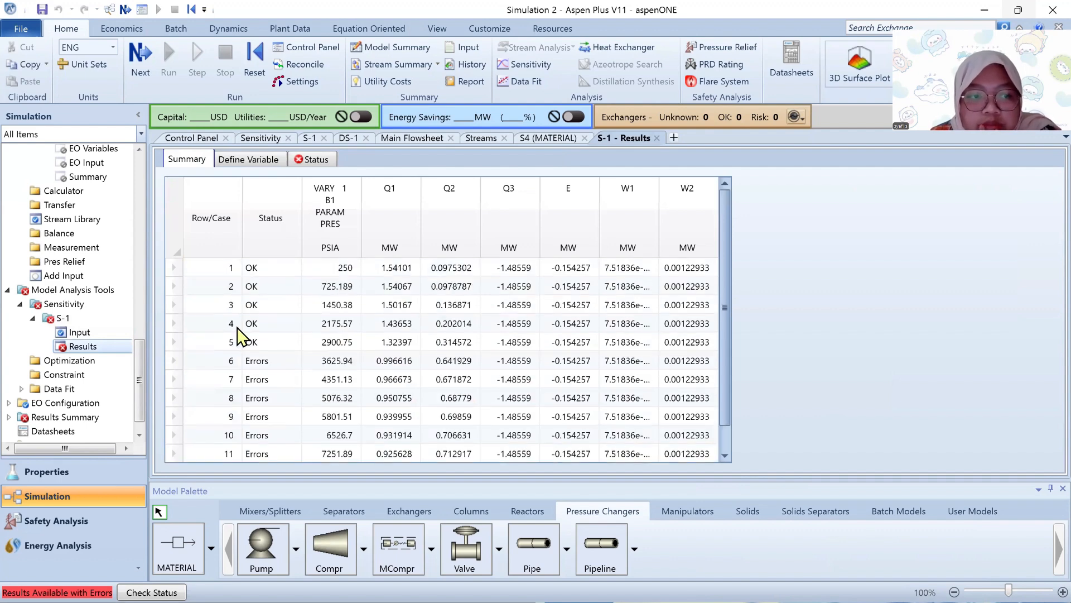
Step: Set the end point of the manipulated pressure in S-1 to 200 bar and rerun the simulation
left_click(94, 307)
left_click(91, 318)
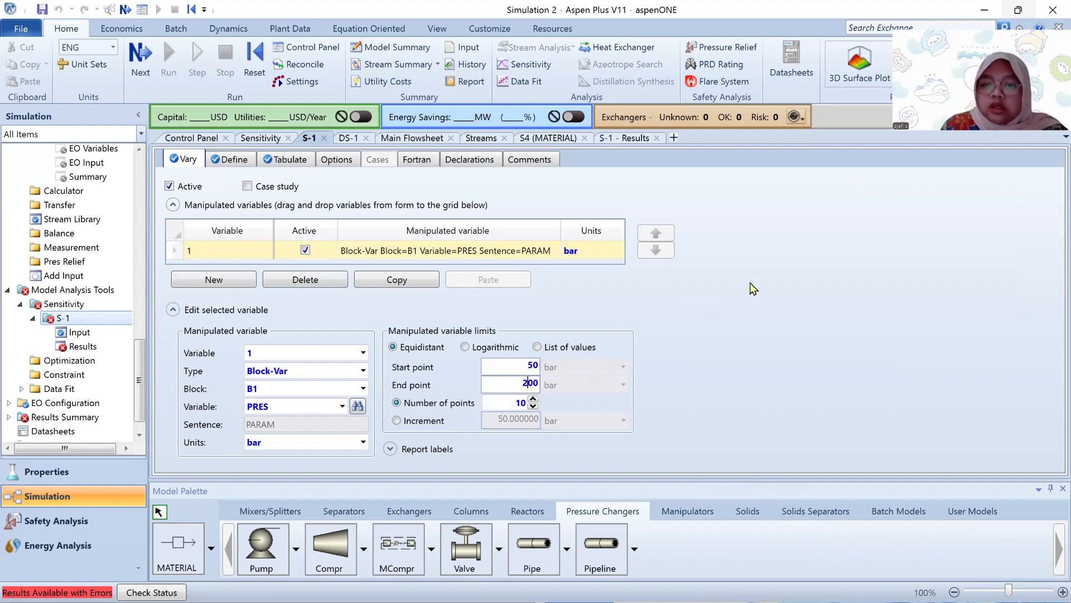
left_click(750, 283)
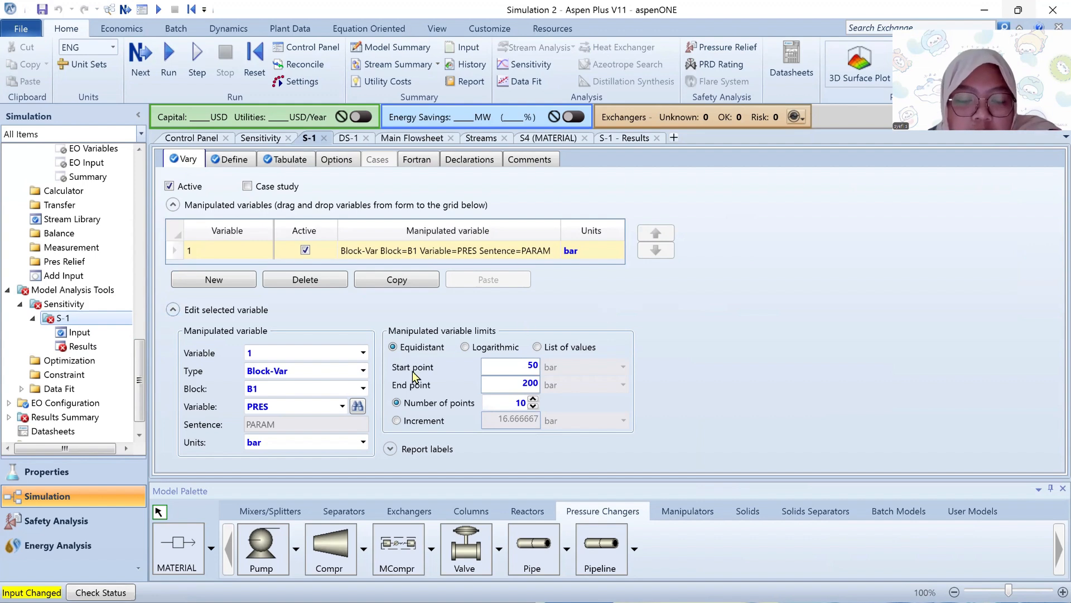
left_click(170, 62)
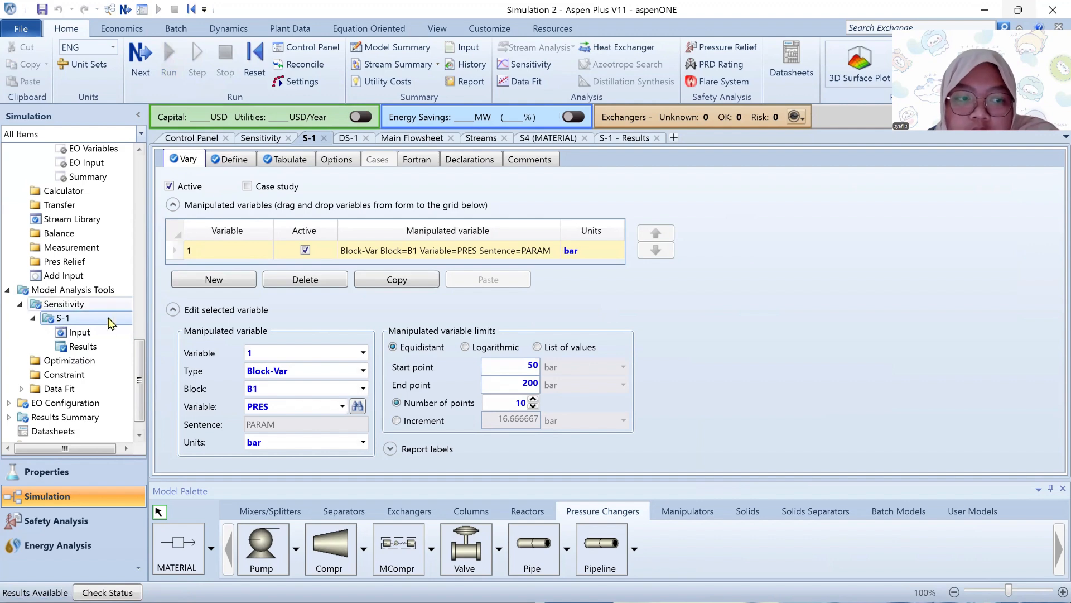
Step: Review the S-1 sensitivity results table against the pressure range defined in its input
left_click(82, 347)
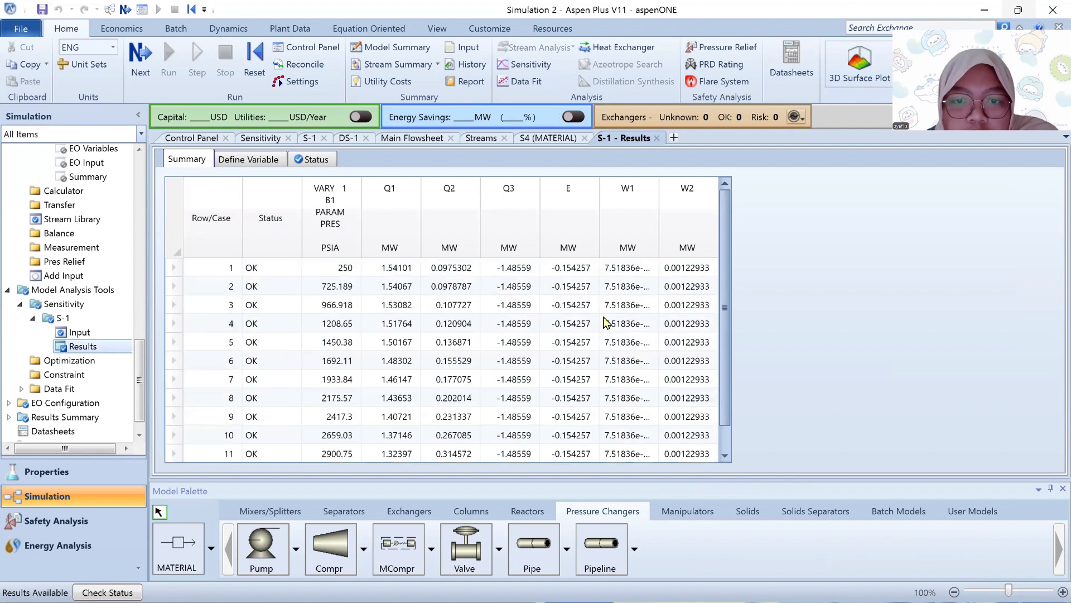
scroll(607, 322, "down", 1)
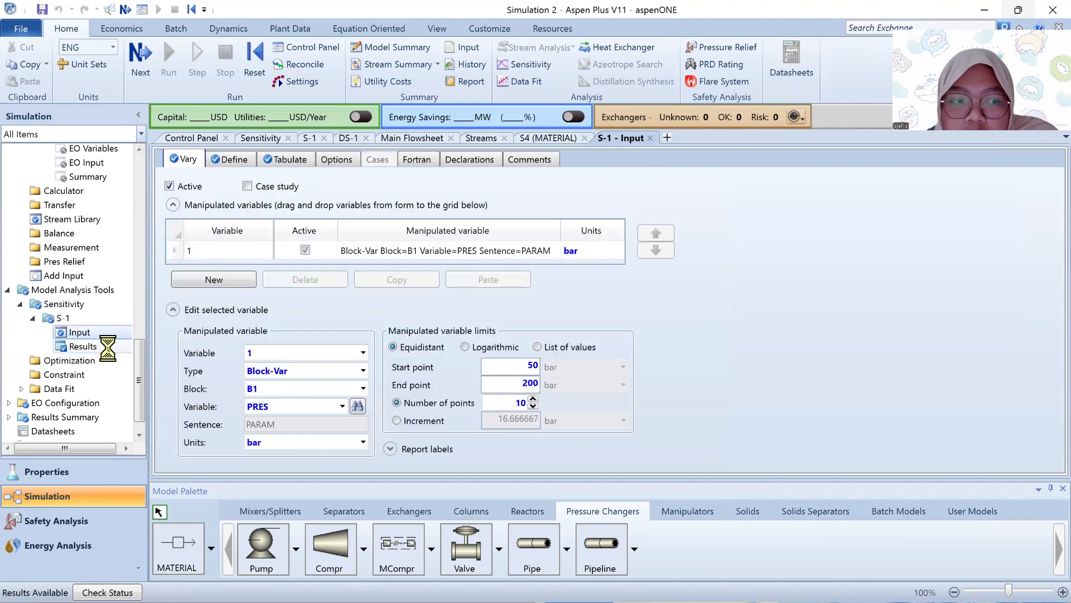
left_click(108, 350)
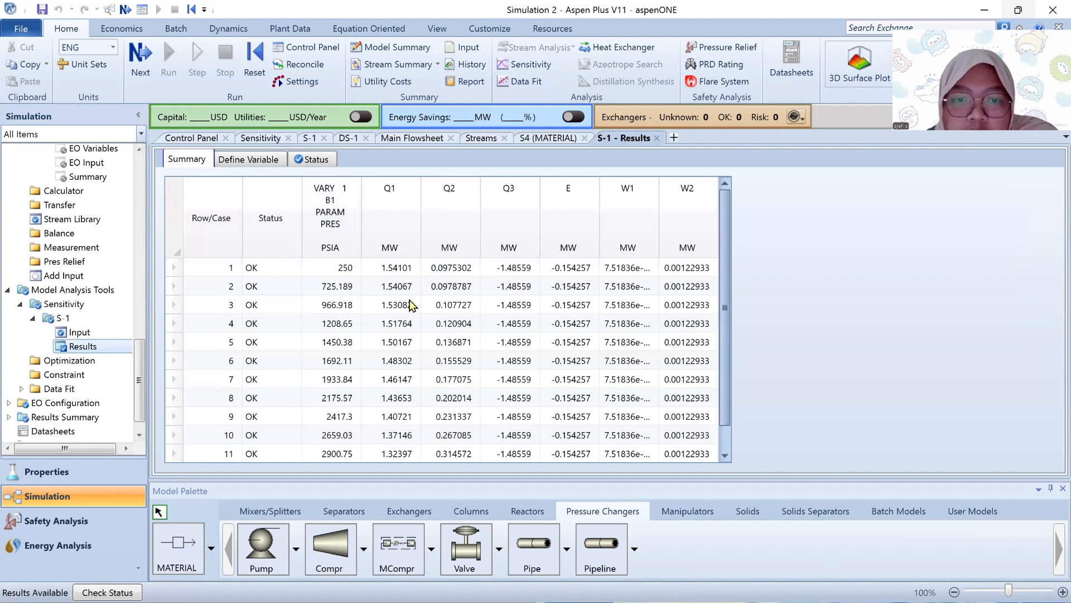
scroll(411, 305, "down", 1)
scroll(412, 306, "up", 1)
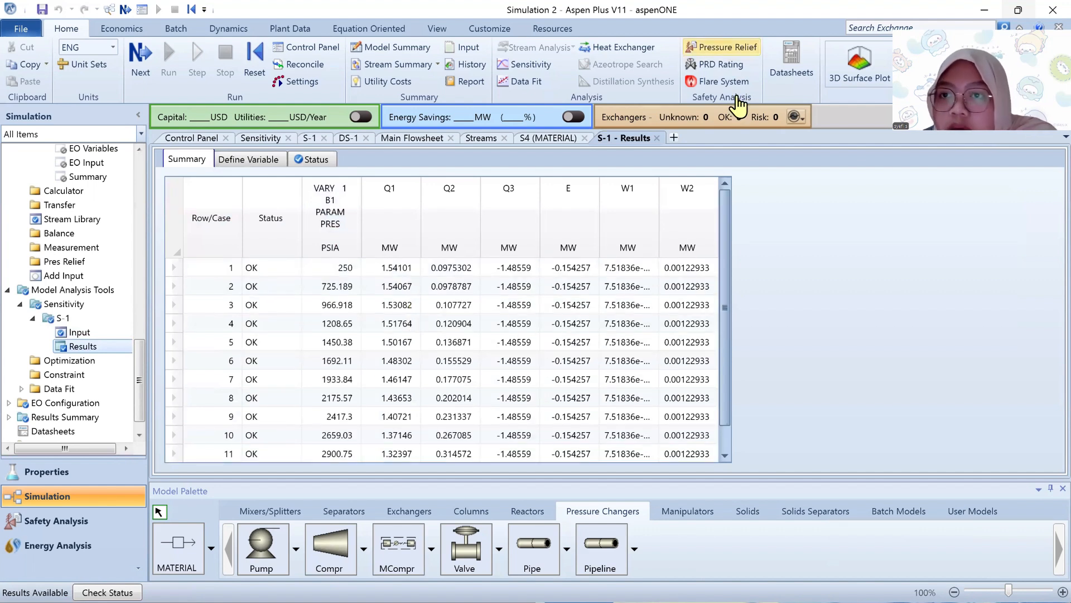
Step: Plot the S-1 results curve with Q1, Q2, Q3, E, W1 and W2 against the B1 pressure
left_click(929, 72)
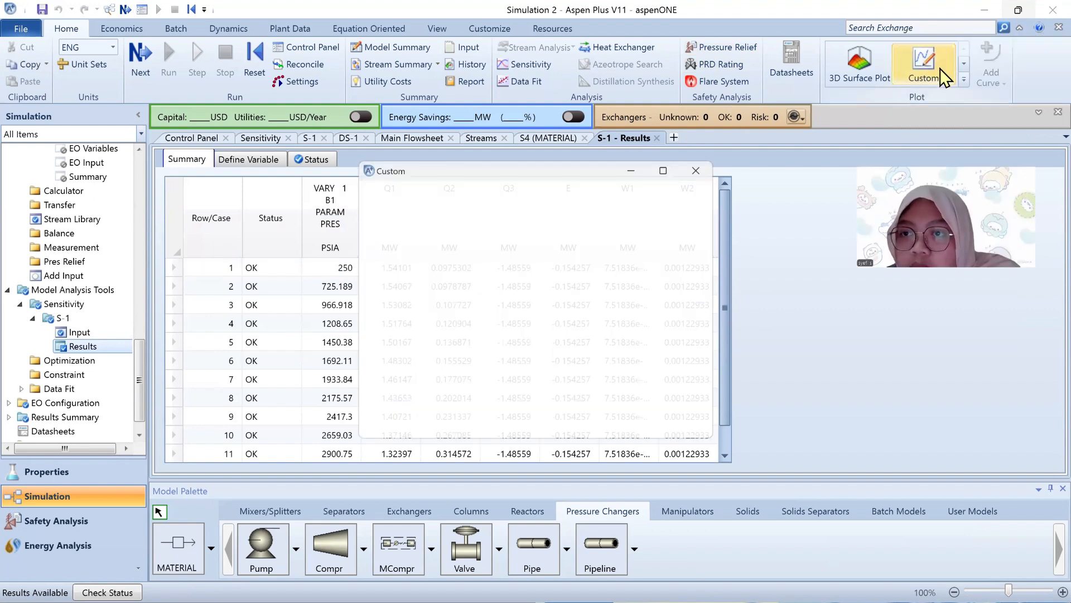
key("Escape")
left_click(964, 80)
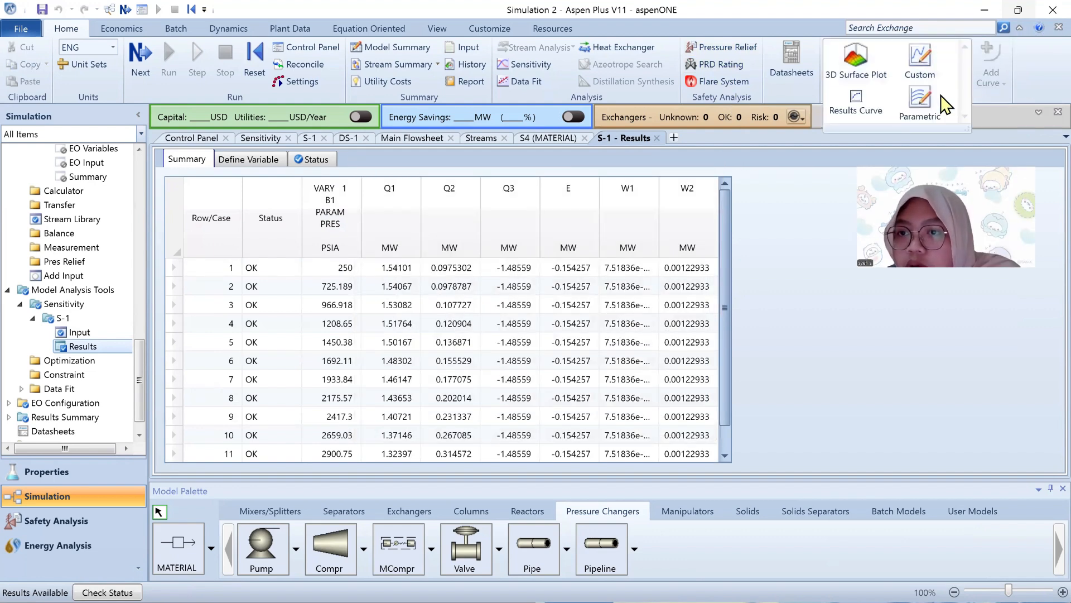
left_click(867, 111)
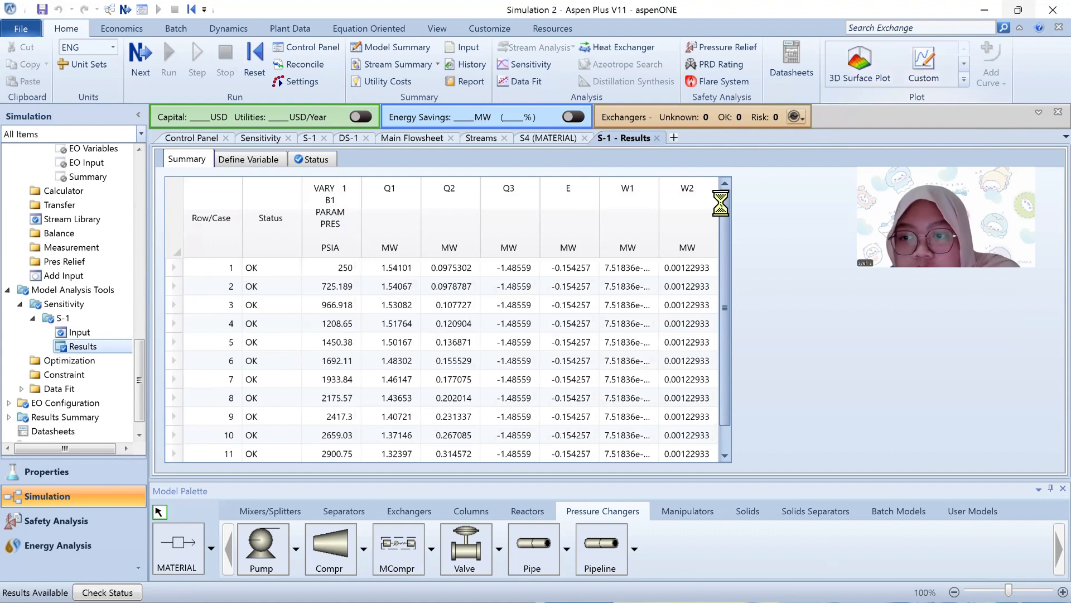
left_click(419, 440)
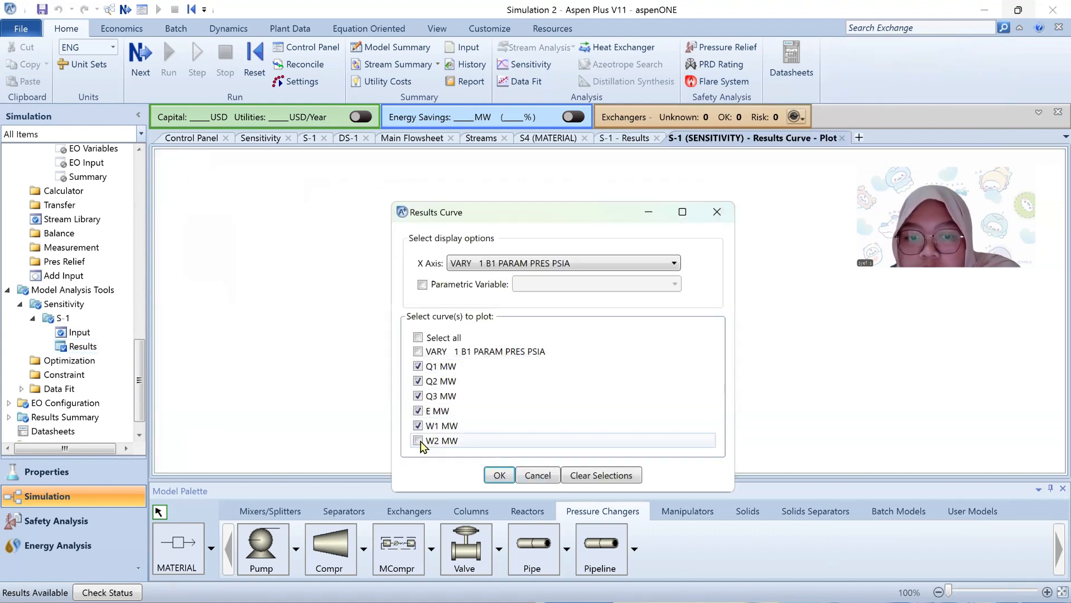
left_click(418, 440)
left_click(490, 475)
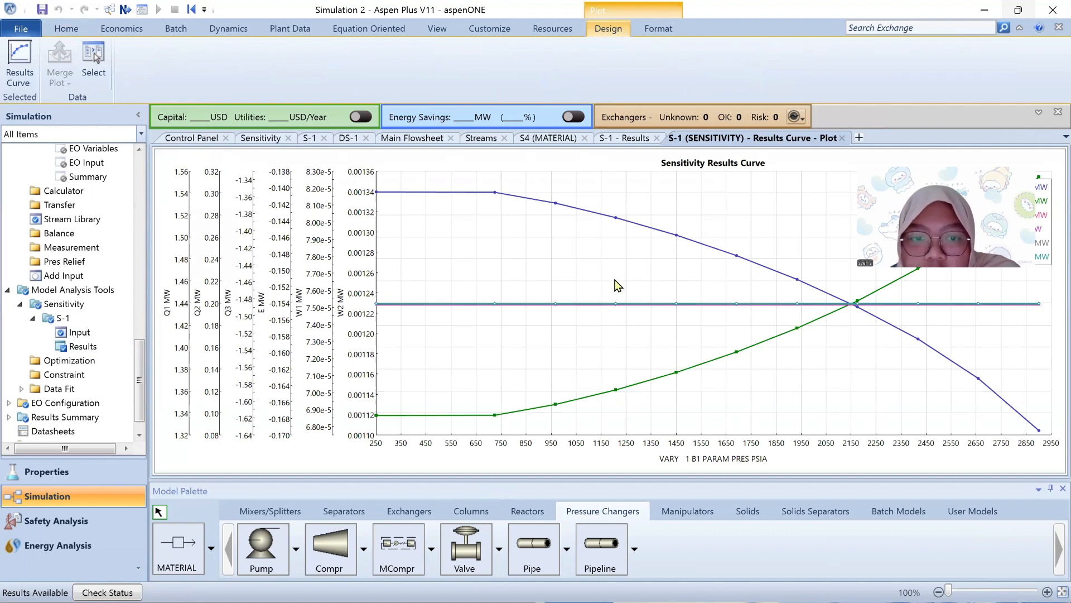
left_click(1047, 593)
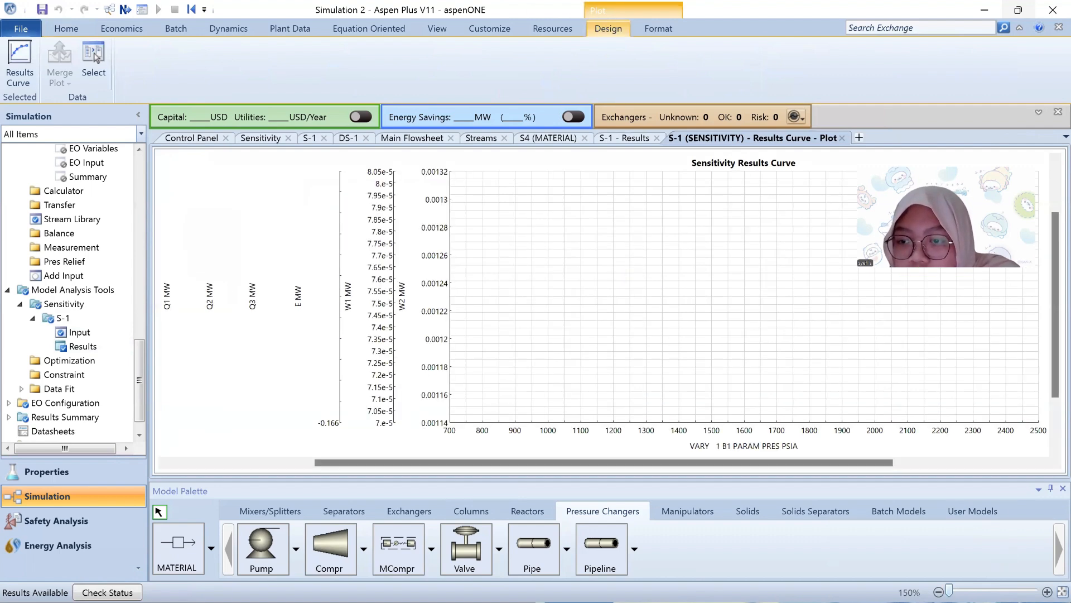
Step: Examine the S-1 sensitivity results curve close up and review its summary table and defined variables
left_click(1047, 592)
scroll(721, 297, "up", 7)
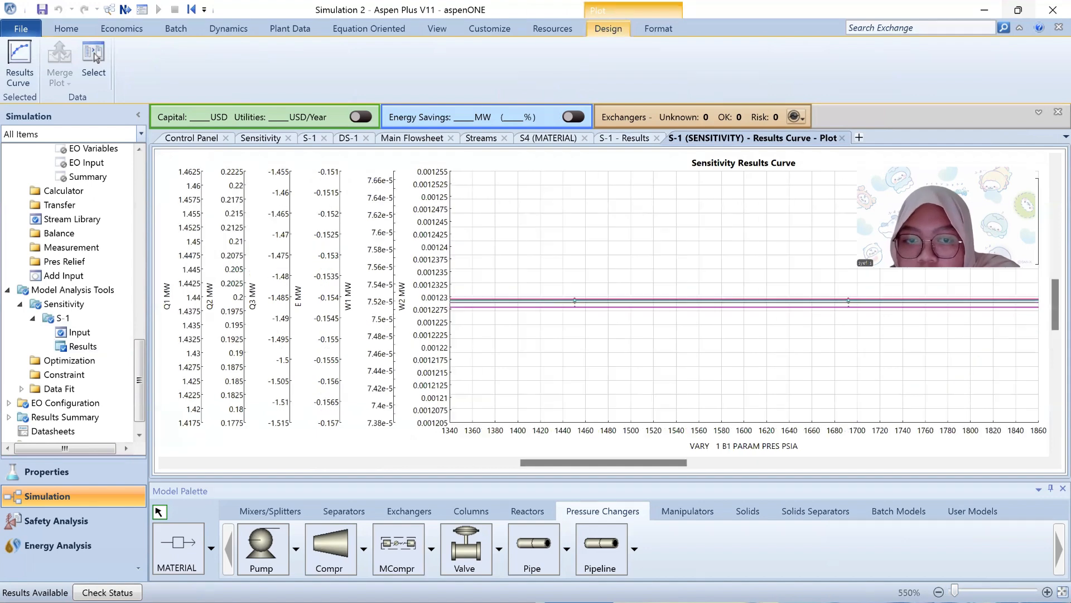
scroll(726, 302, "up", 8)
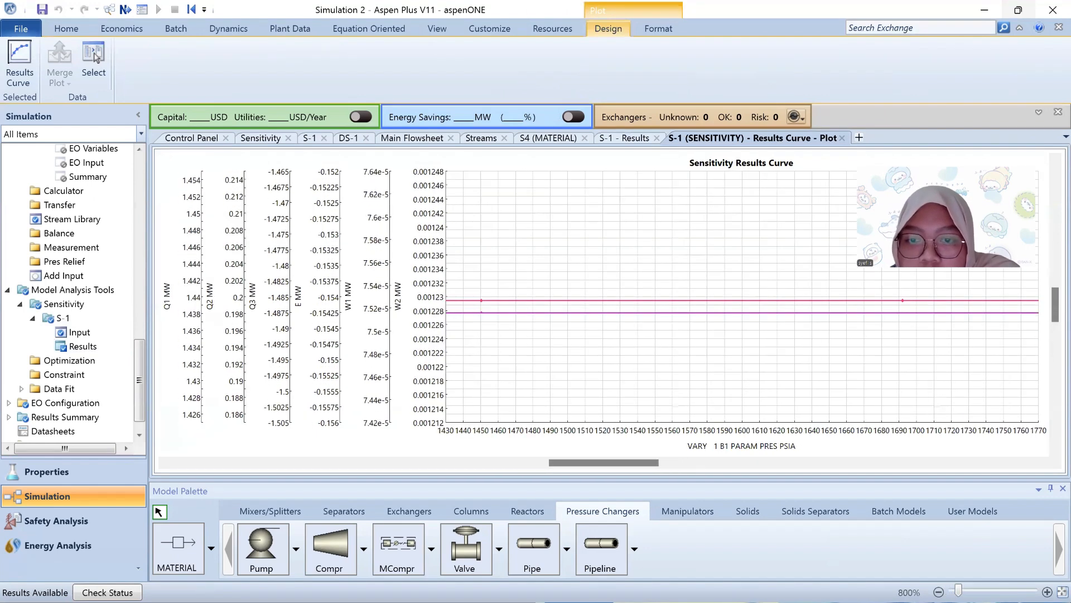
scroll(726, 302, "up", 3)
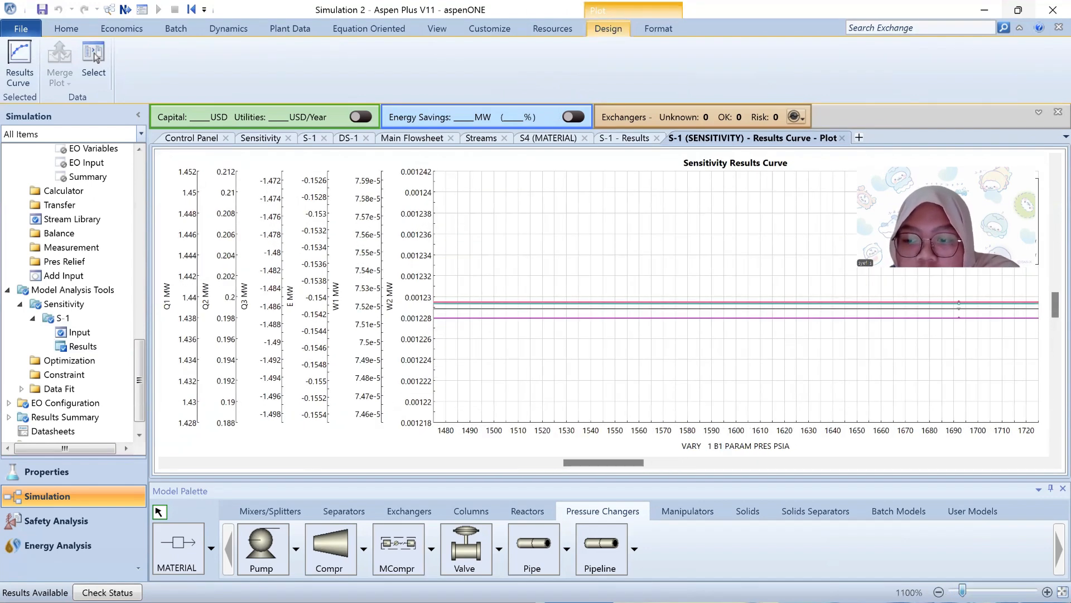
scroll(725, 301, "down", 20)
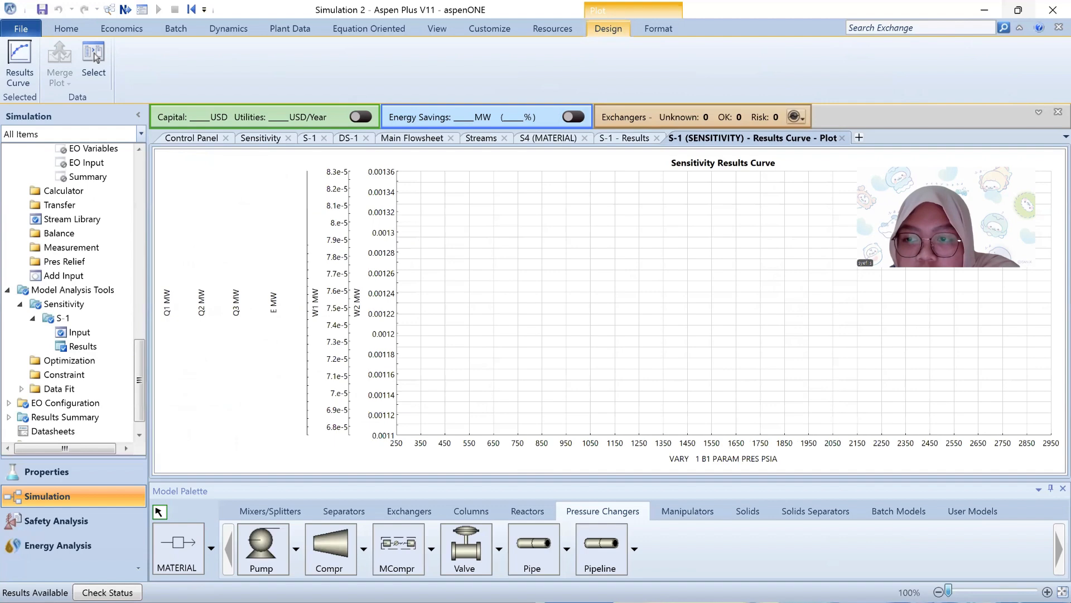
double_click(83, 346)
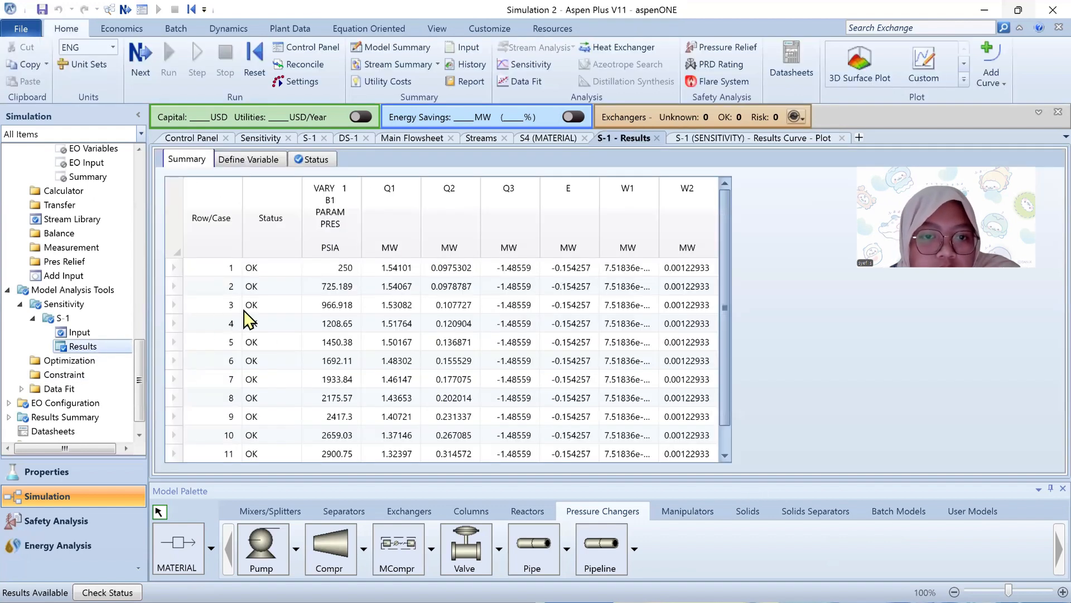
left_click(246, 160)
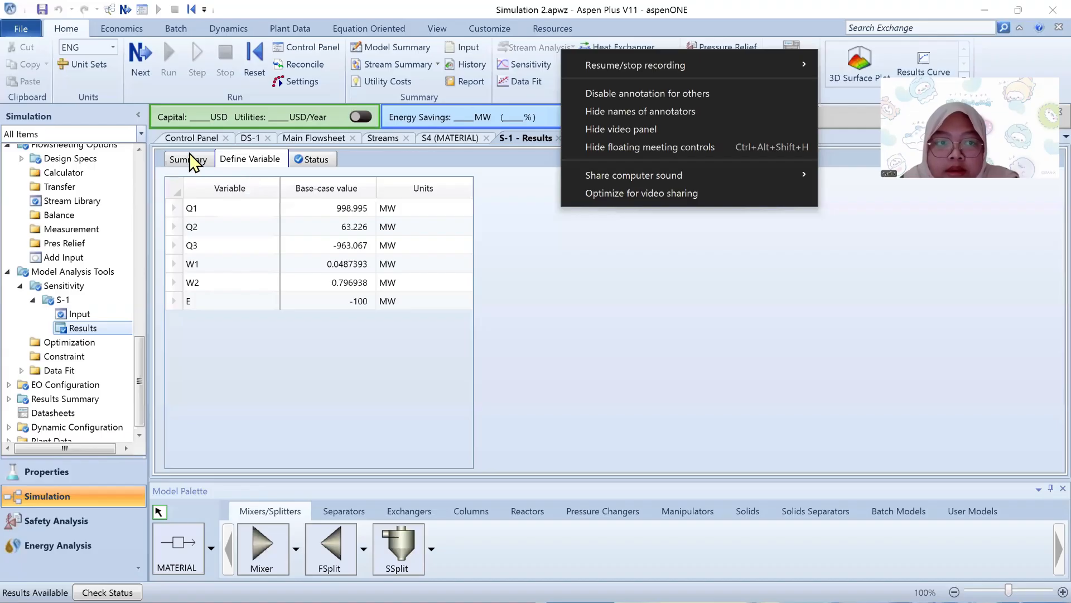
left_click(189, 159)
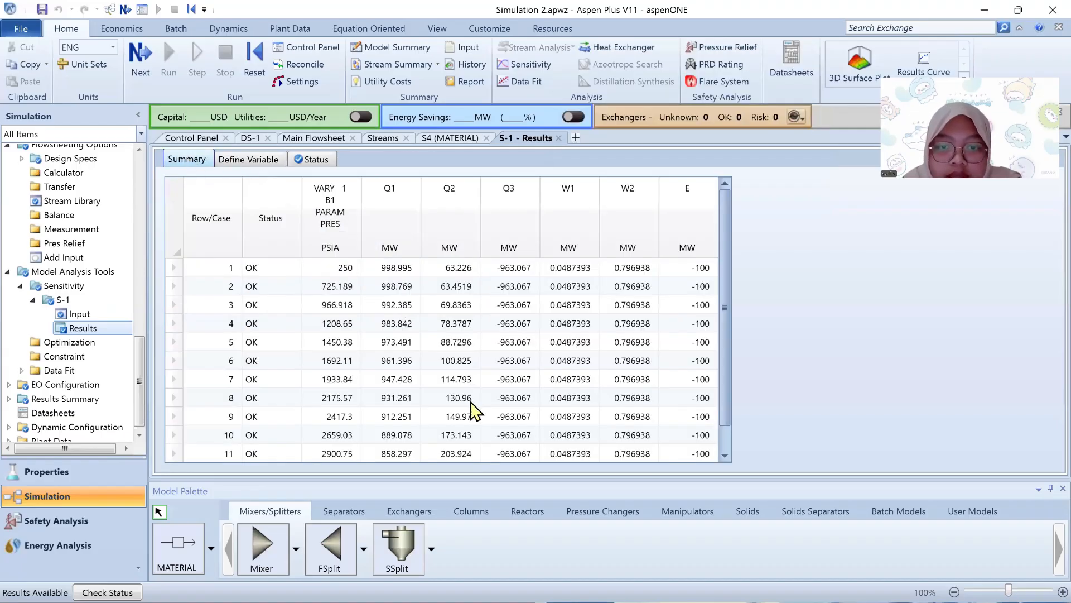
Step: Review the design specs, the S-1 sensitivity inputs, the summary results and the base-case values of the defined variables
scroll(474, 415, "up", 1)
left_click_drag(139, 360, 172, 311)
left_click(111, 333)
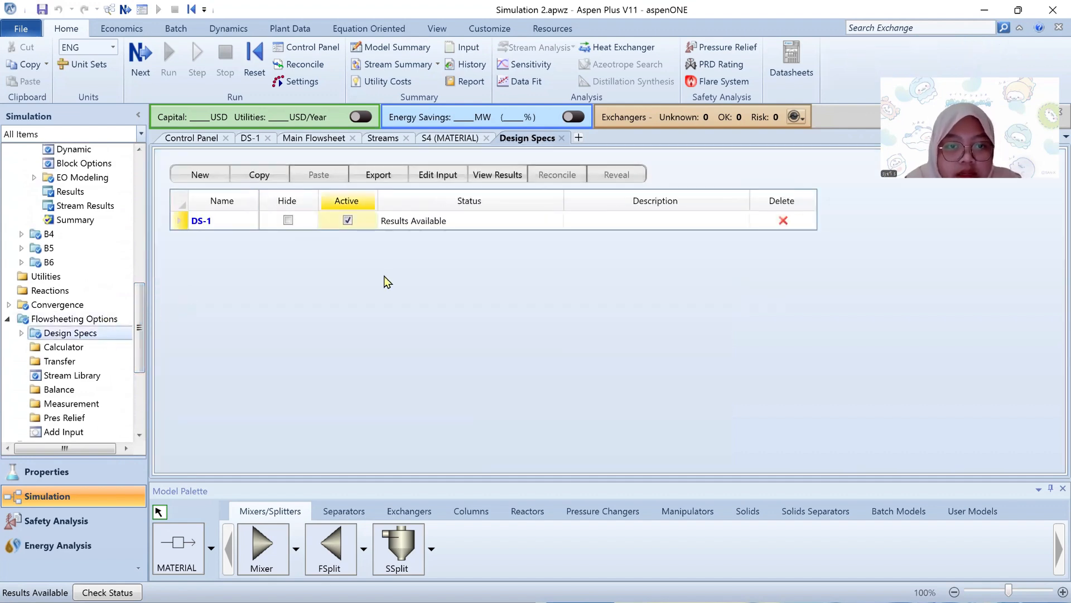
left_click(139, 373)
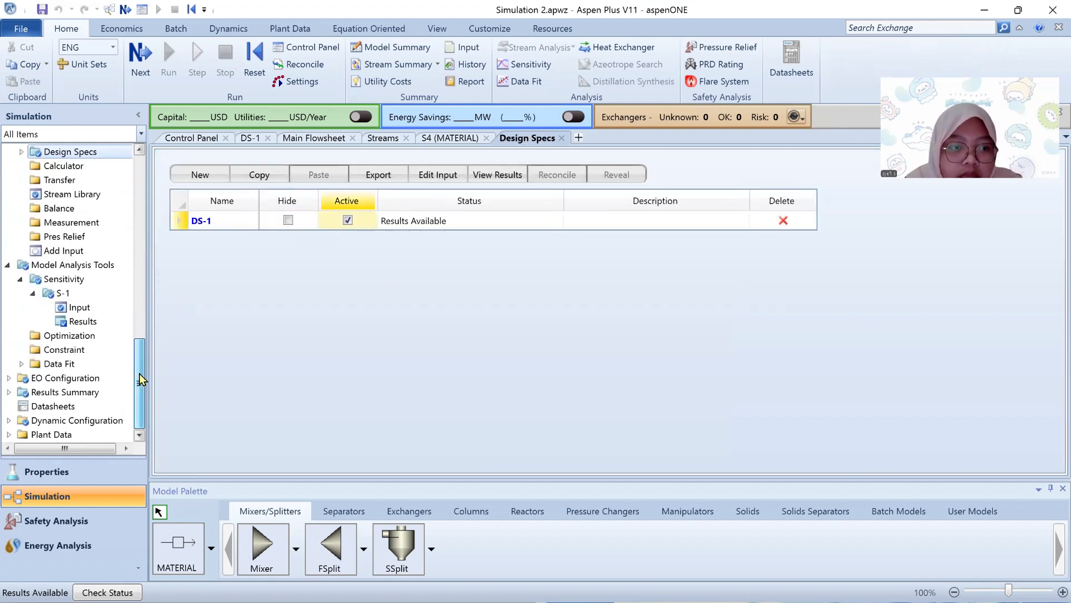
left_click(92, 306)
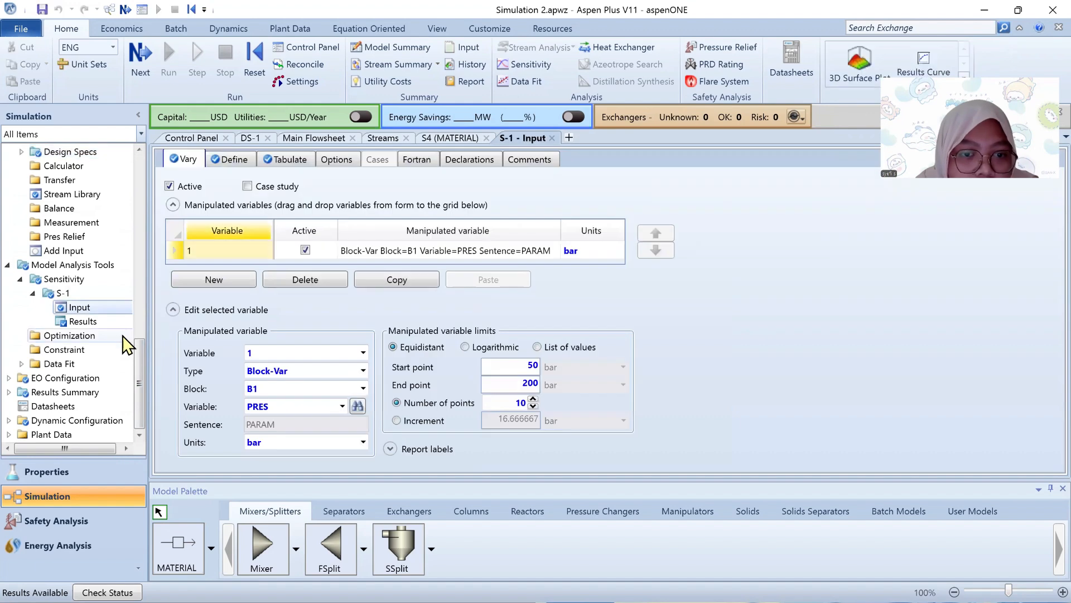
left_click(98, 318)
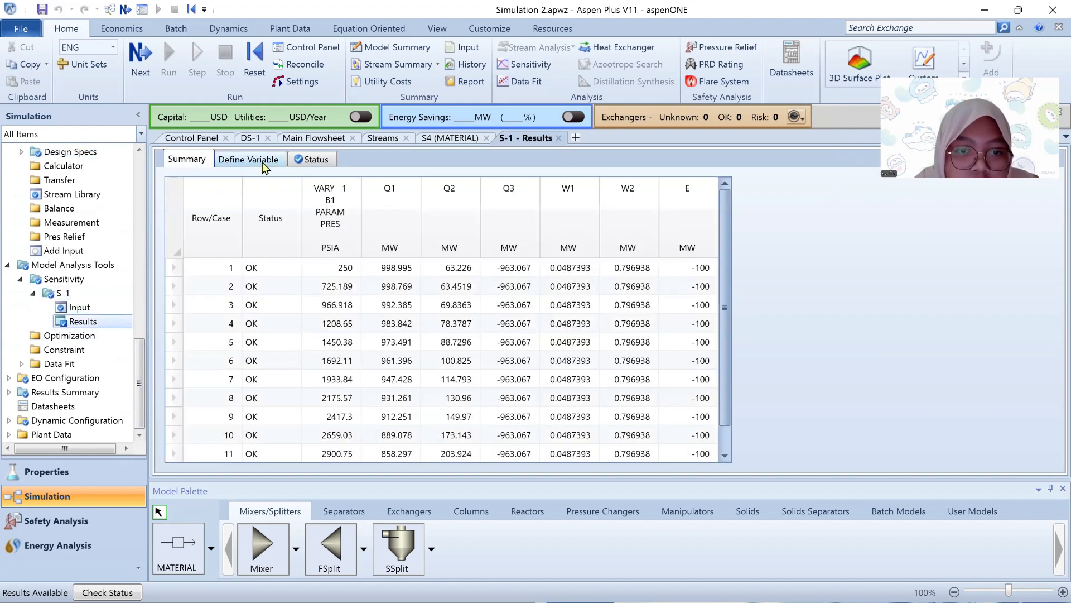
left_click(264, 163)
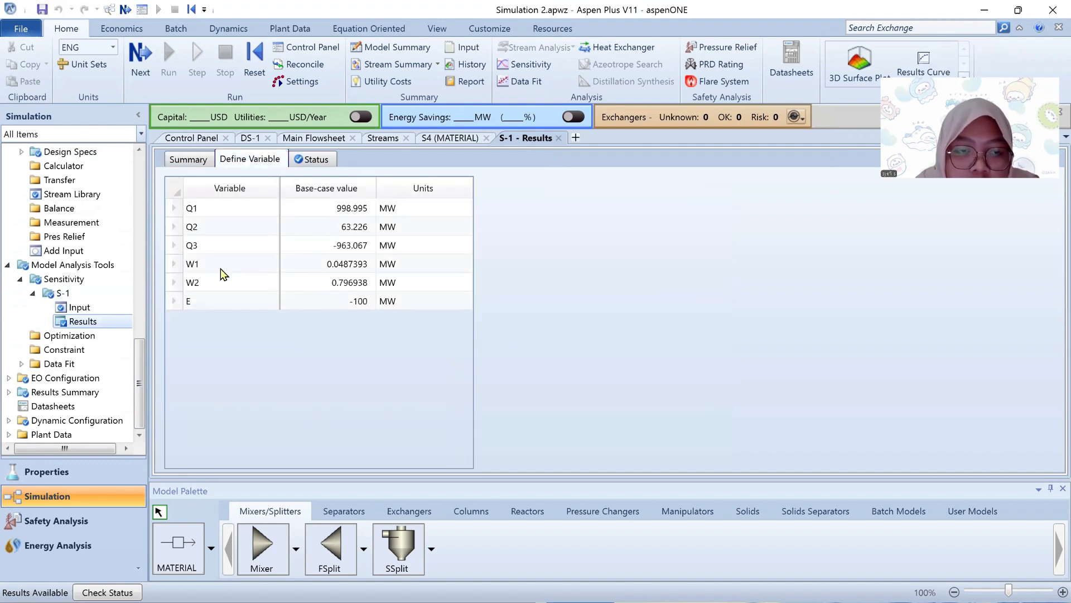
left_click(142, 290)
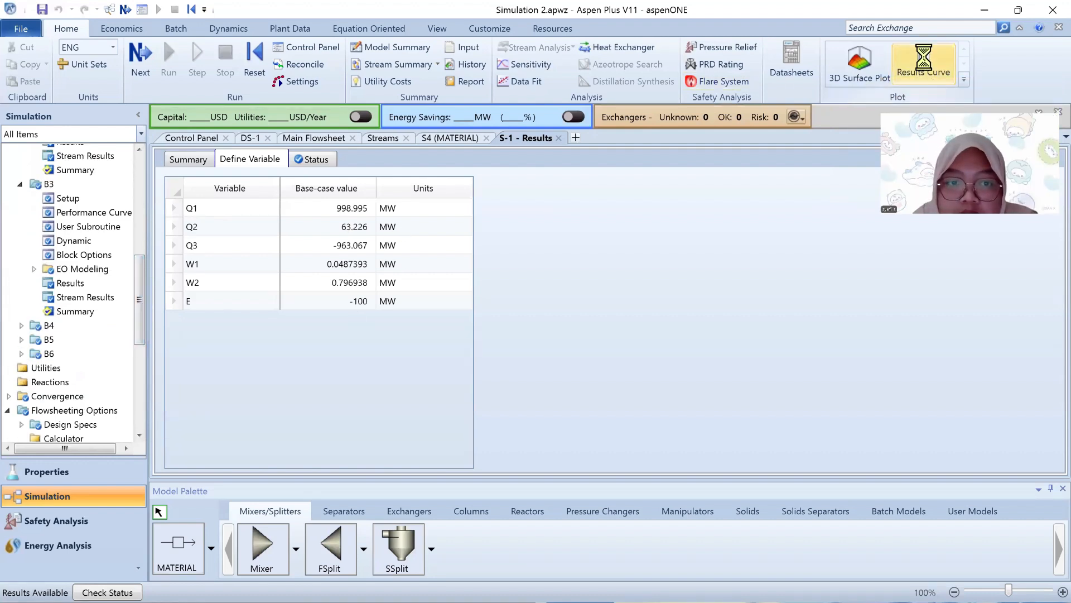
Step: Plot the S-1 results curve with Q1, Q2, Q3, W1, W2 and E against the B1 pressure
left_click(923, 64)
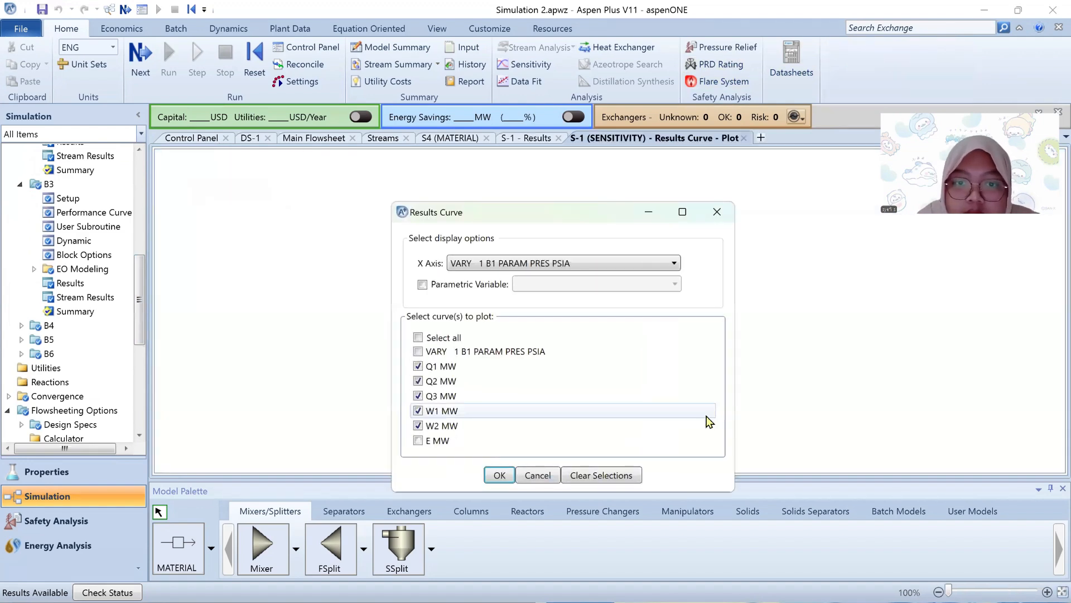
left_click(501, 474)
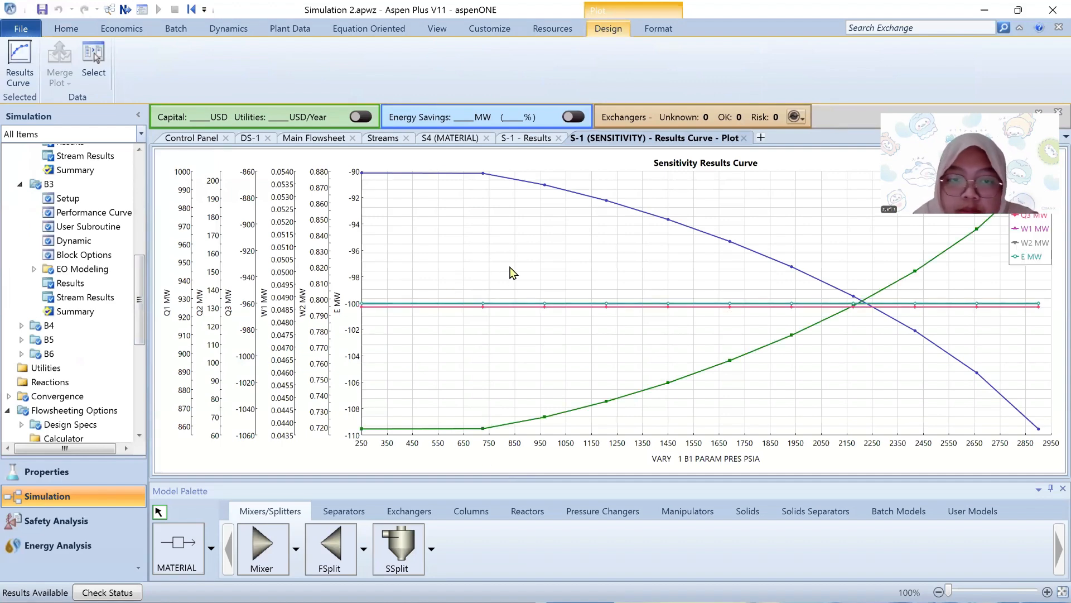
left_click(527, 140)
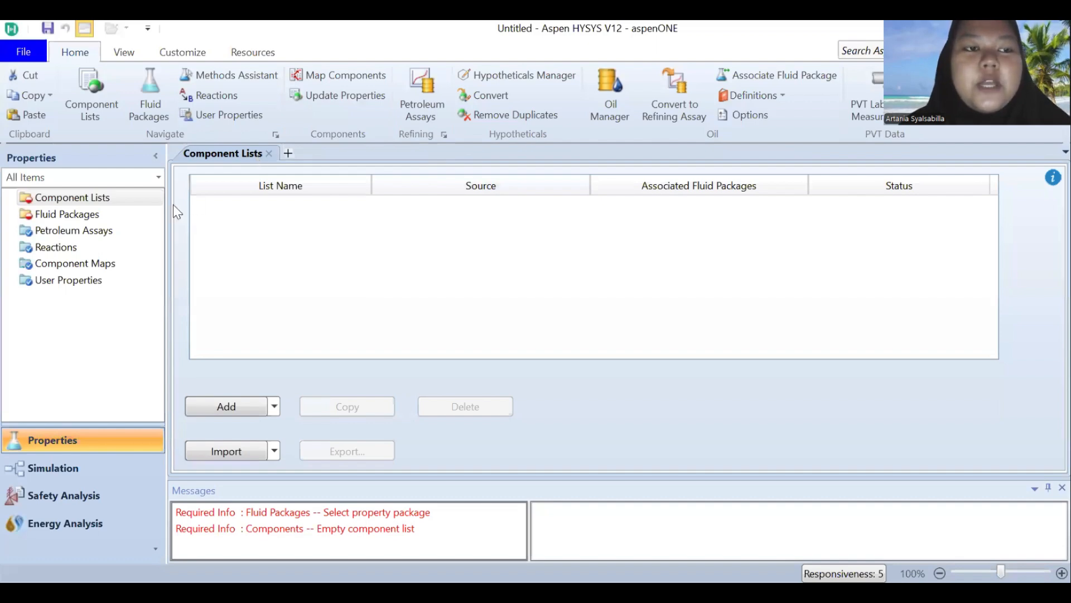
Step: In Aspen HYSYS, create a component list and add H2O as a pure component
left_click(124, 199)
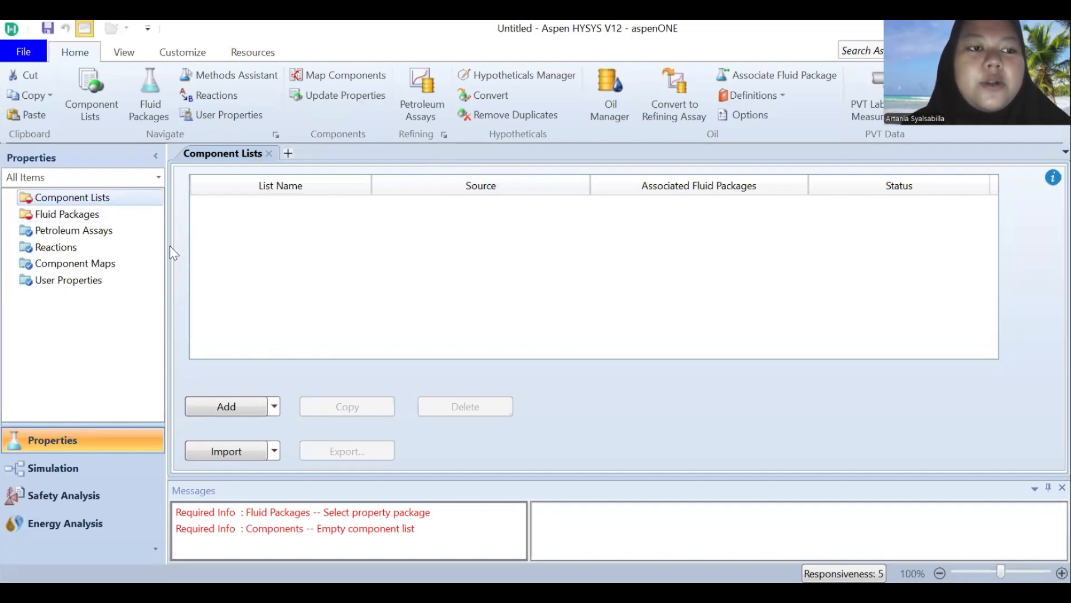
left_click(225, 406)
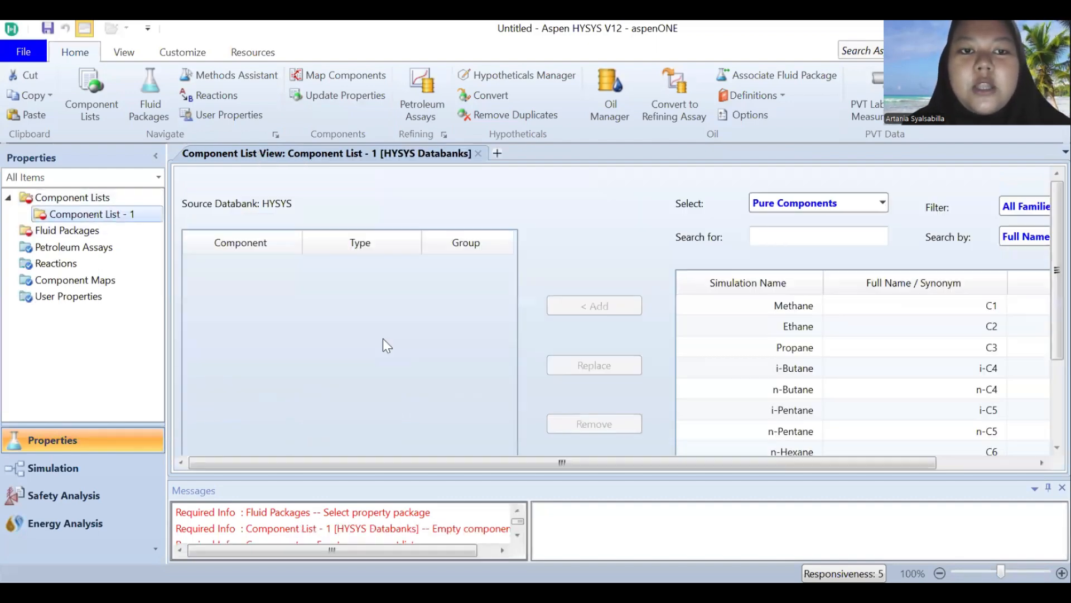
type("H2o")
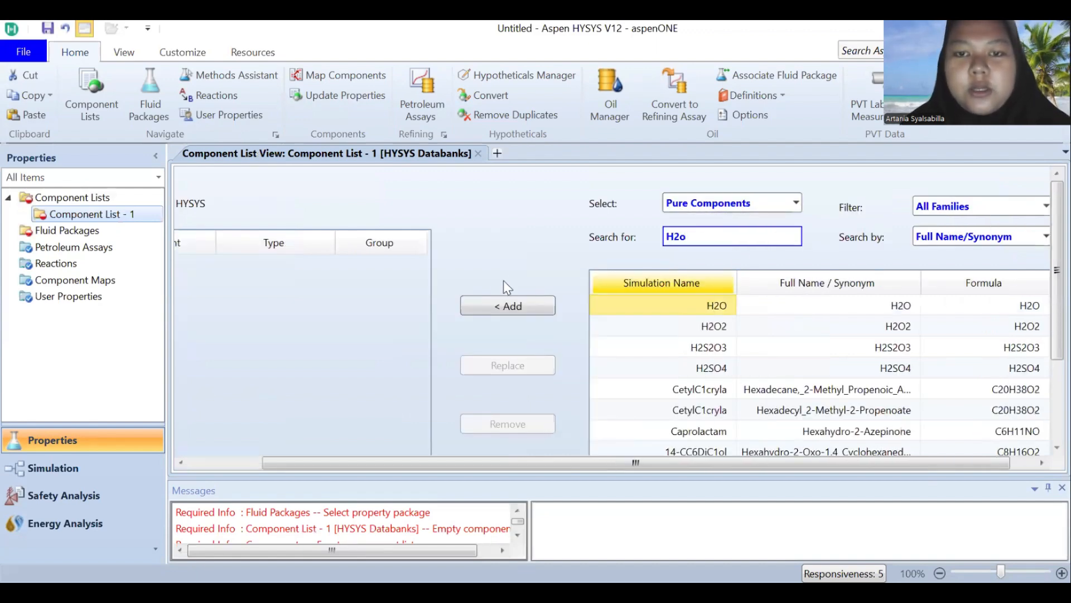
left_click(505, 308)
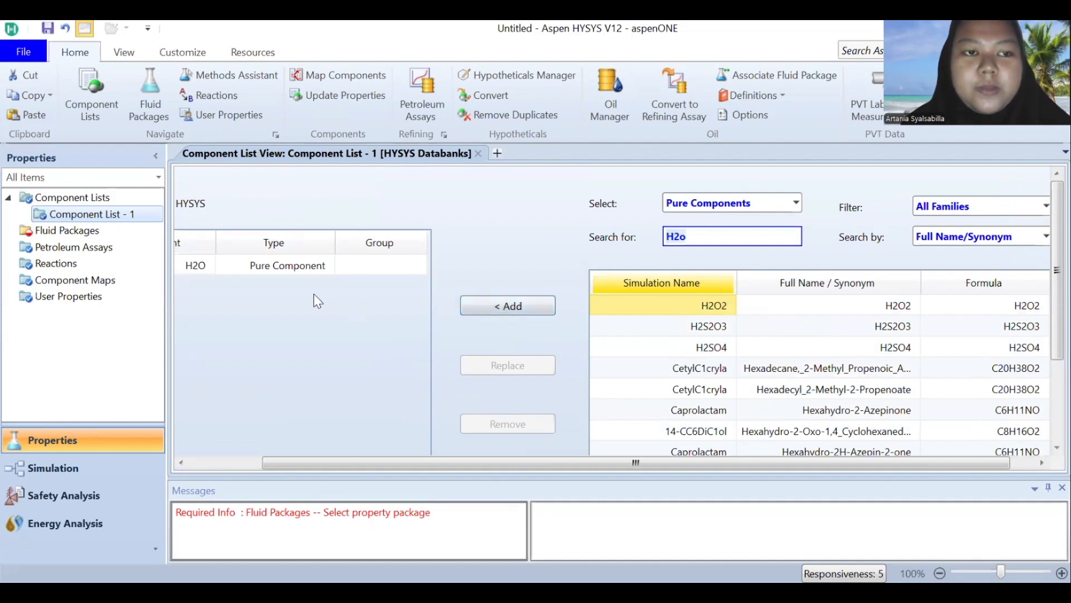
Step: Add a fluid package that uses the Peng-Robinson property package for the component list
left_click(115, 229)
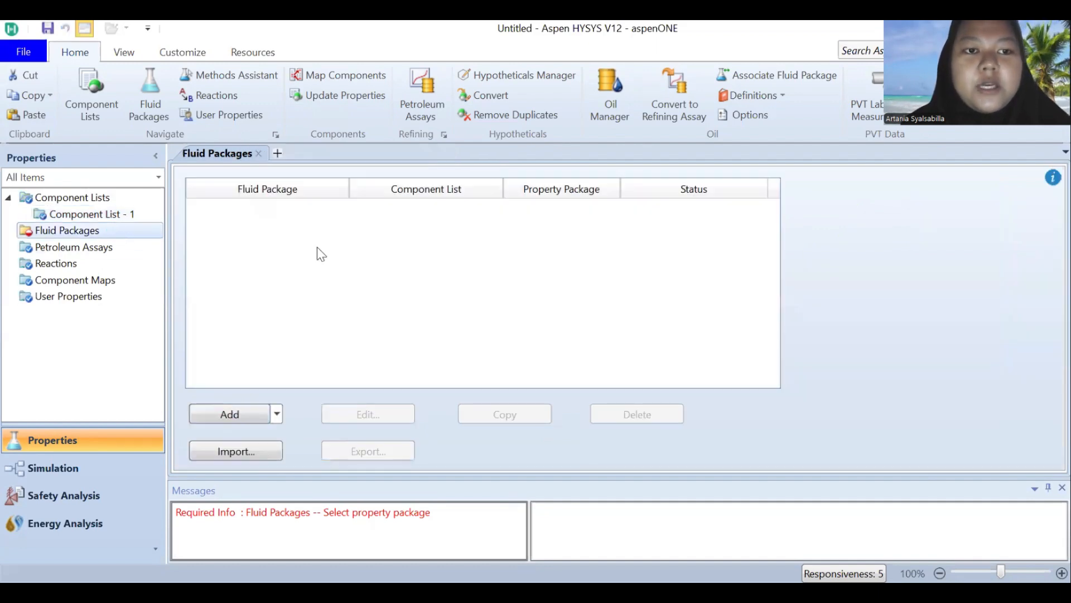
left_click(231, 414)
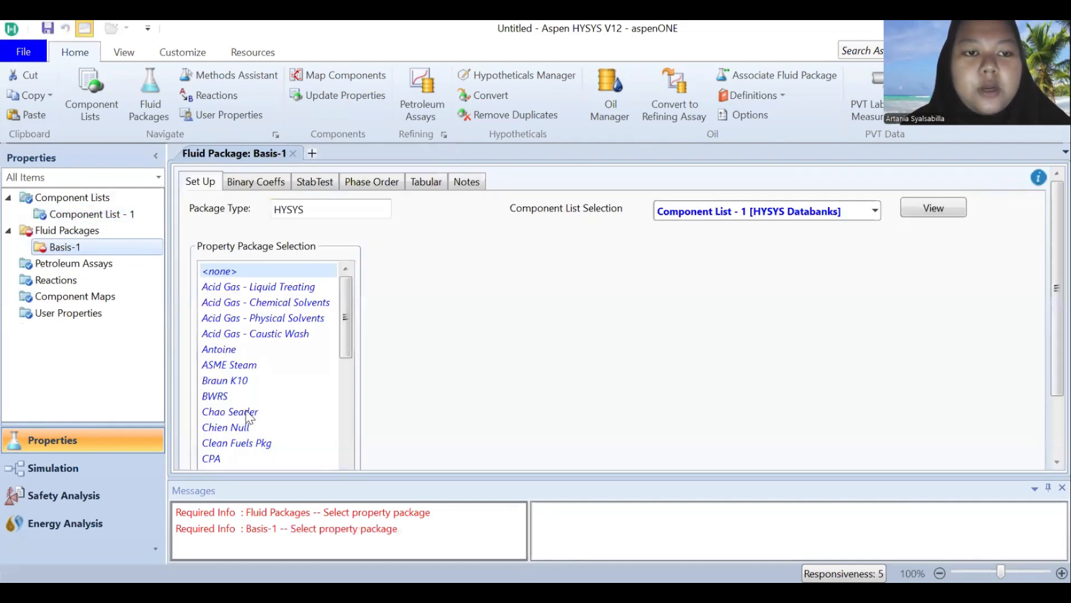
left_click_drag(345, 339, 346, 436)
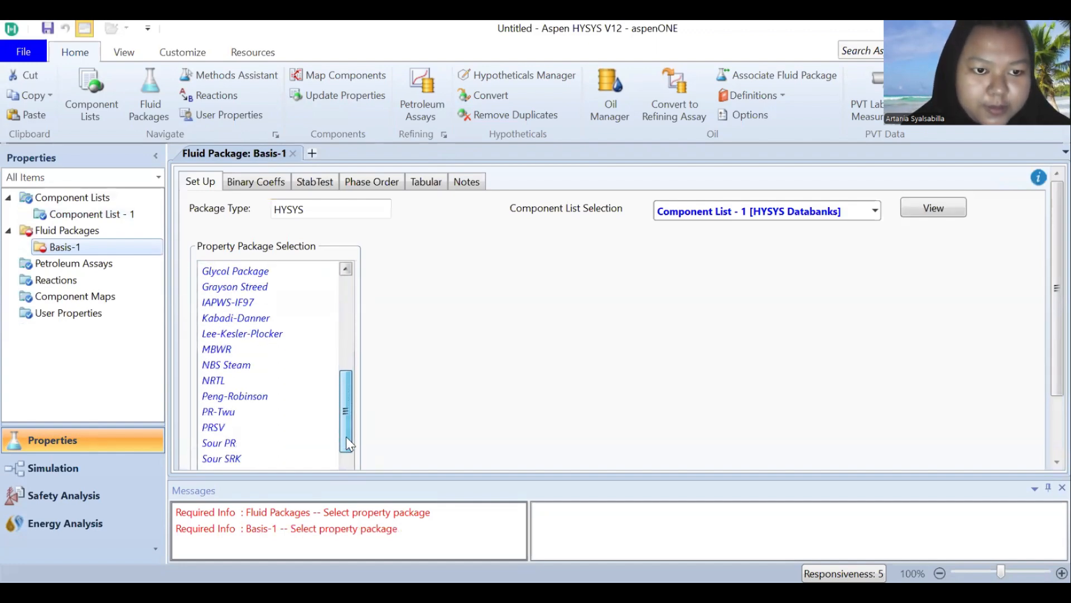
left_click(290, 398)
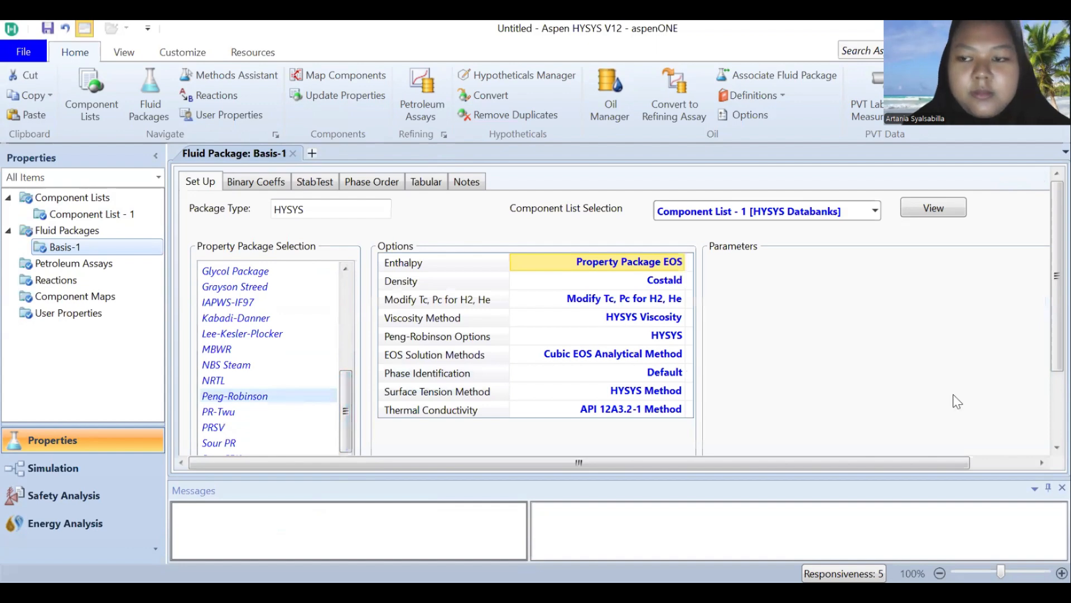
left_click_drag(1047, 337, 1045, 417)
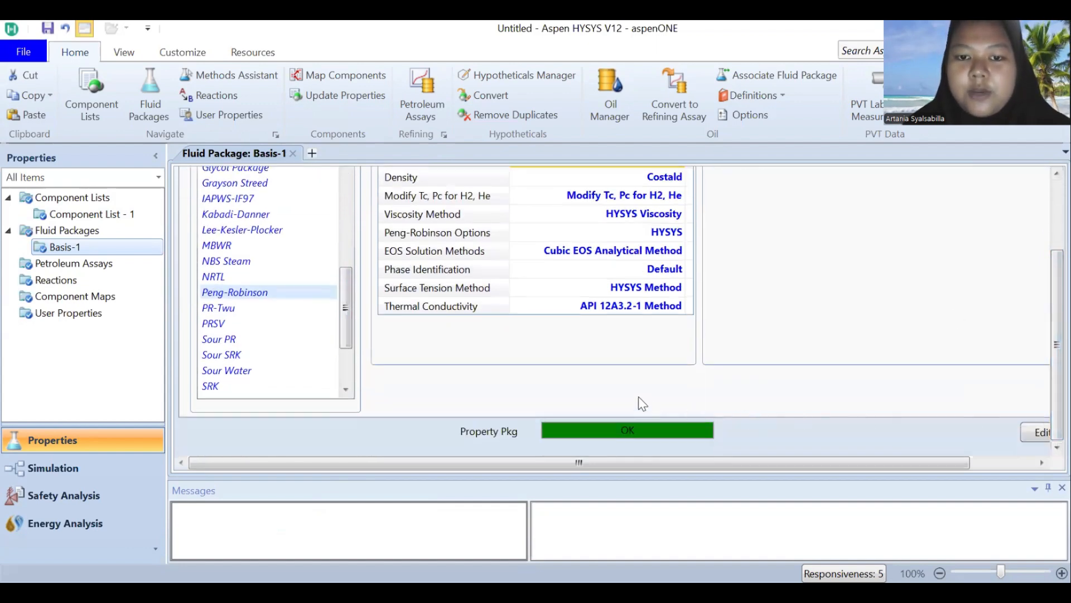
Step: Enter the simulation environment and place two heaters side by side on the flowsheet
left_click(115, 472)
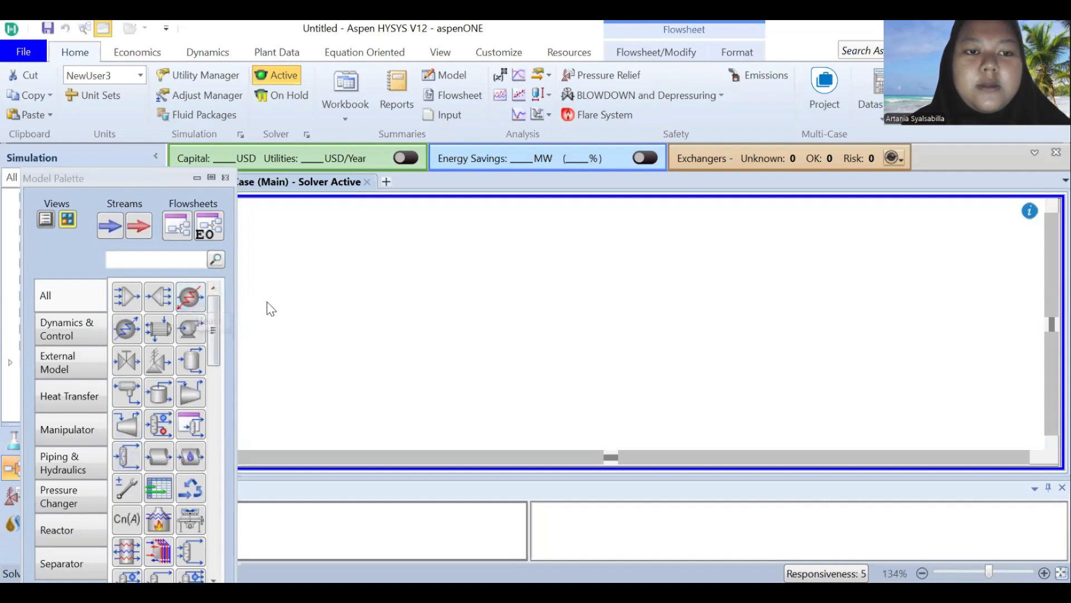
left_click_drag(194, 304, 319, 306)
left_click_drag(194, 301, 430, 313)
Step: Connect heater E-100 with inlet stream 2R, outlet stream 3 and energy stream Q1
left_click(342, 299)
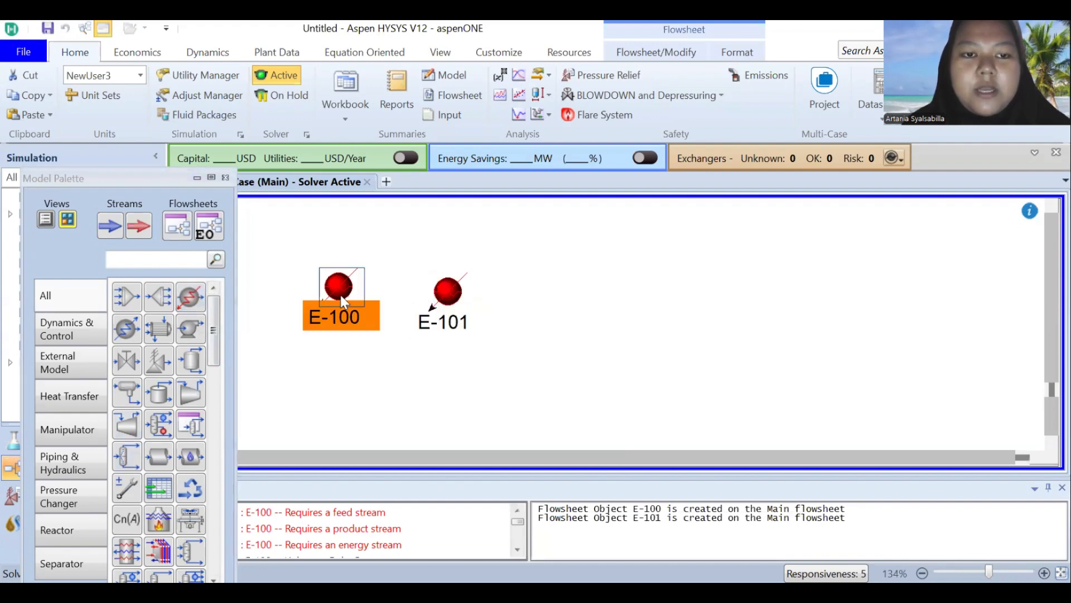
double_click(341, 294)
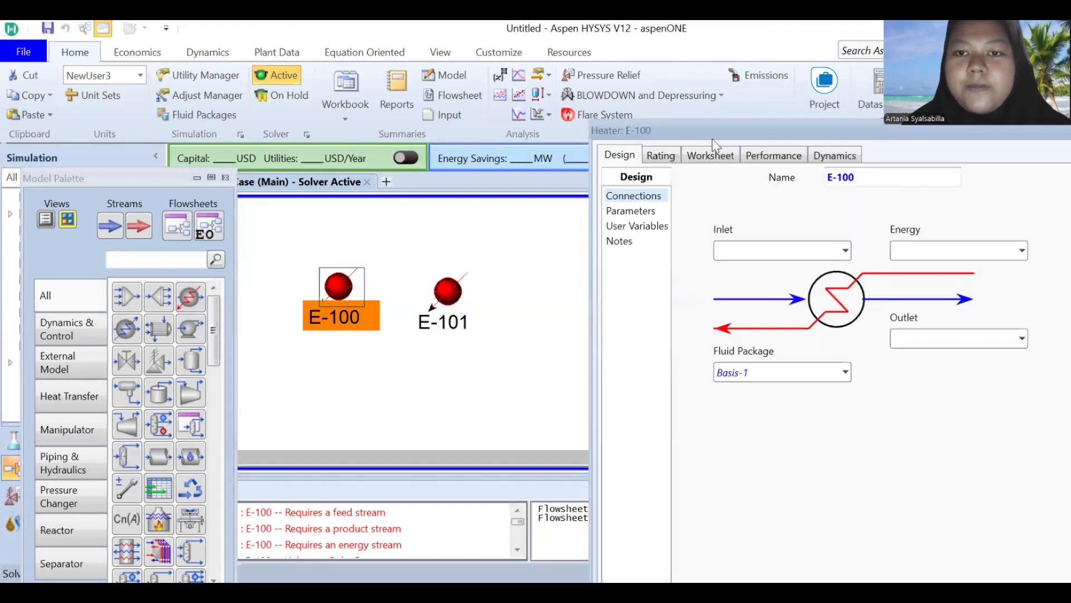
left_click_drag(712, 138, 513, 123)
left_click(707, 322)
type("3")
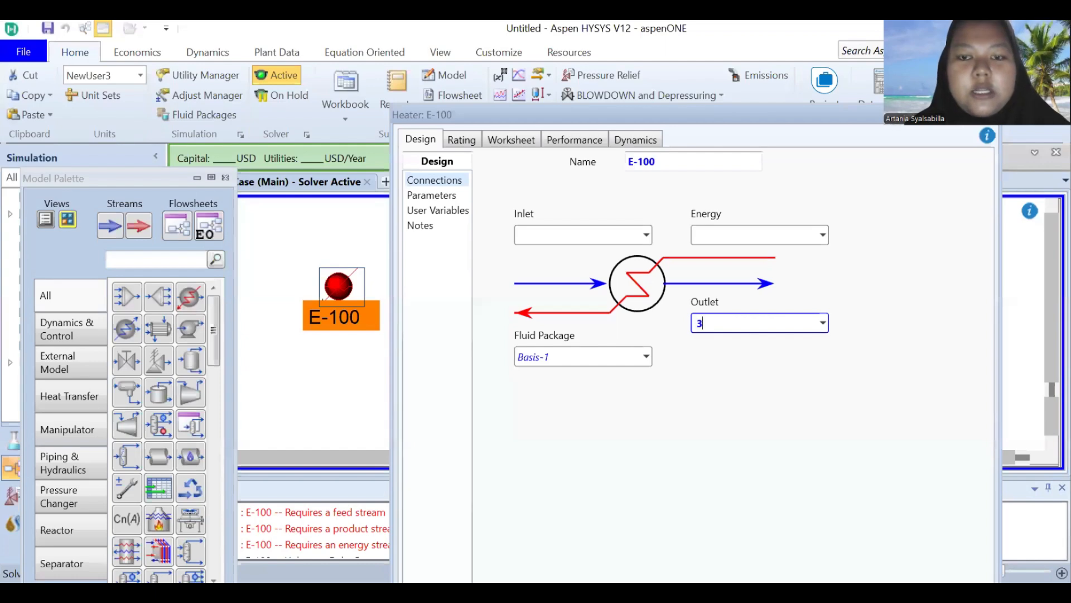
left_click(562, 233)
type("2R")
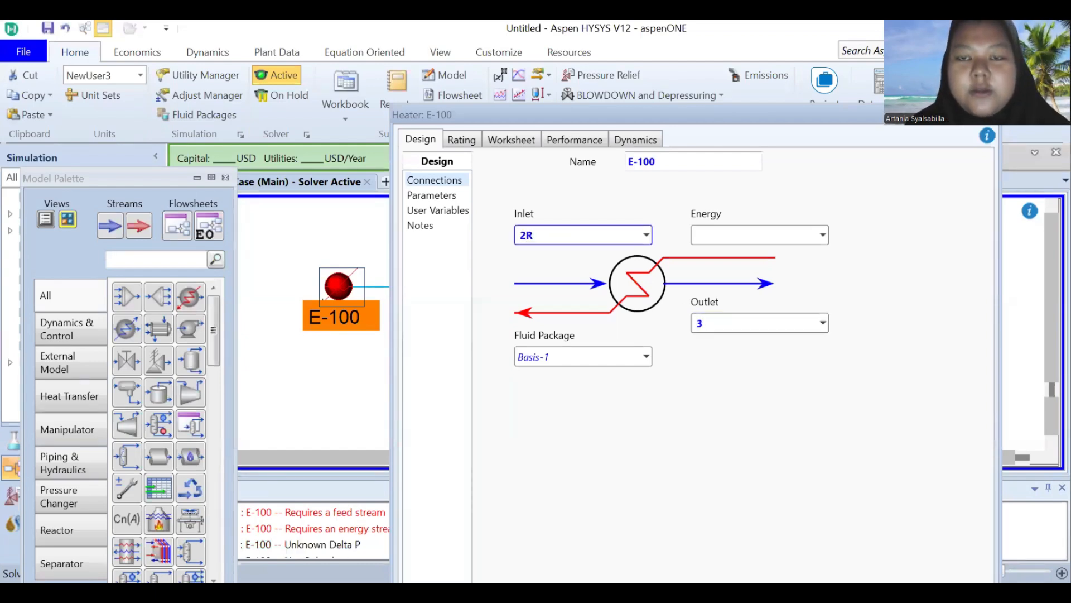
left_click(713, 233)
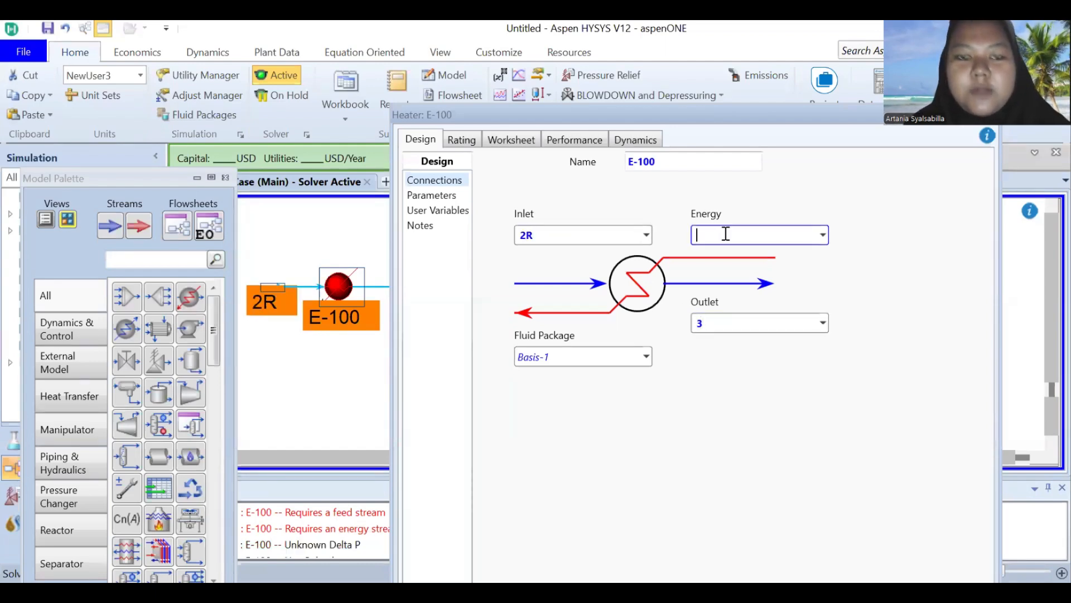
type("Q1")
key("Return")
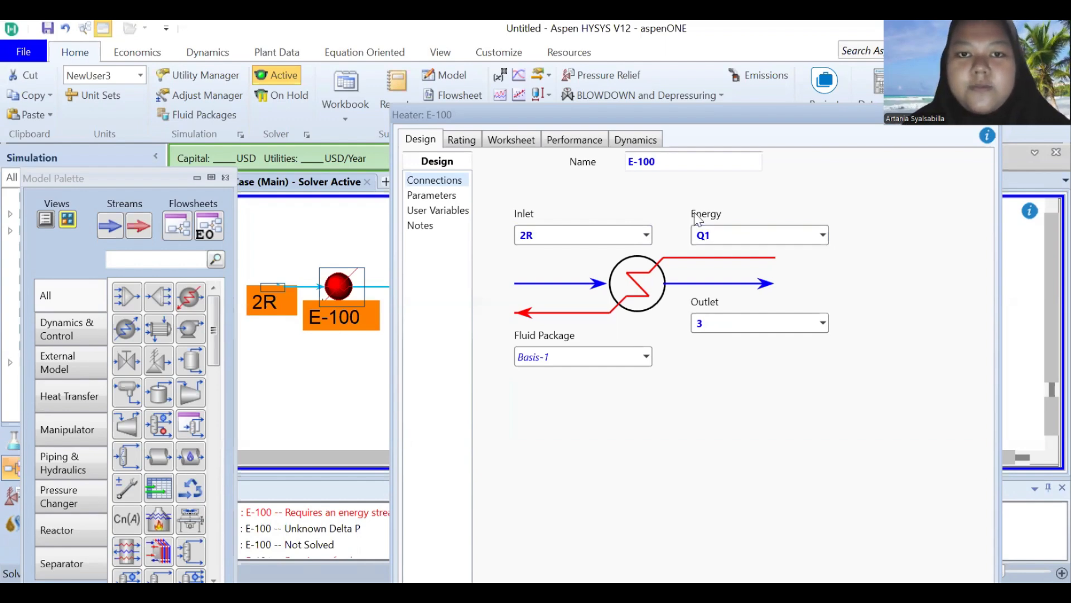
Step: Set the vapour fraction of stream 2R to 0 in the worksheet of heater E-100
left_click(513, 143)
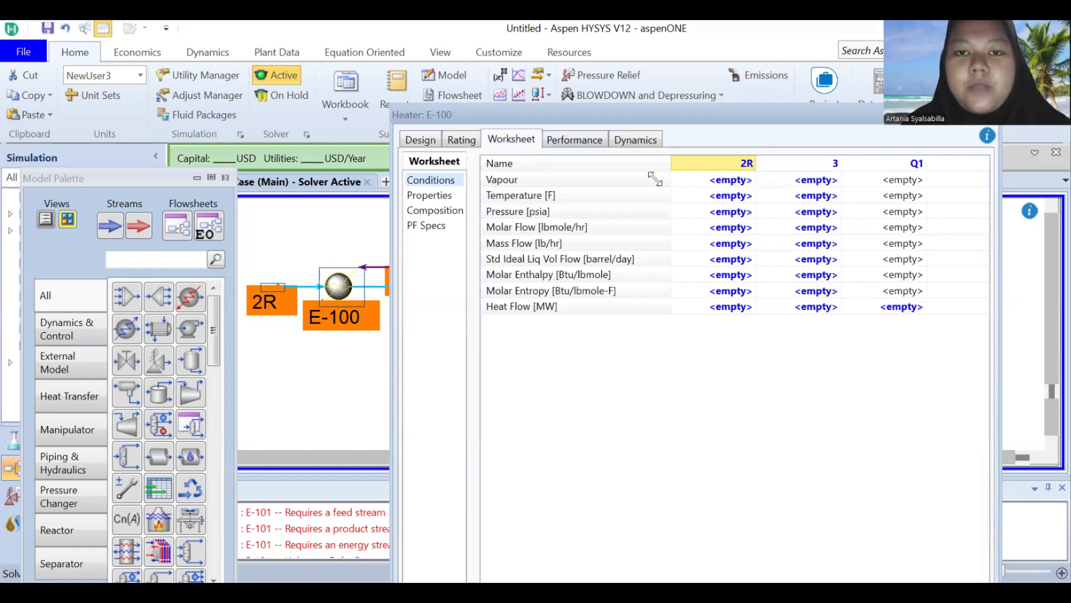
left_click_drag(664, 115, 556, 112)
left_click(626, 178)
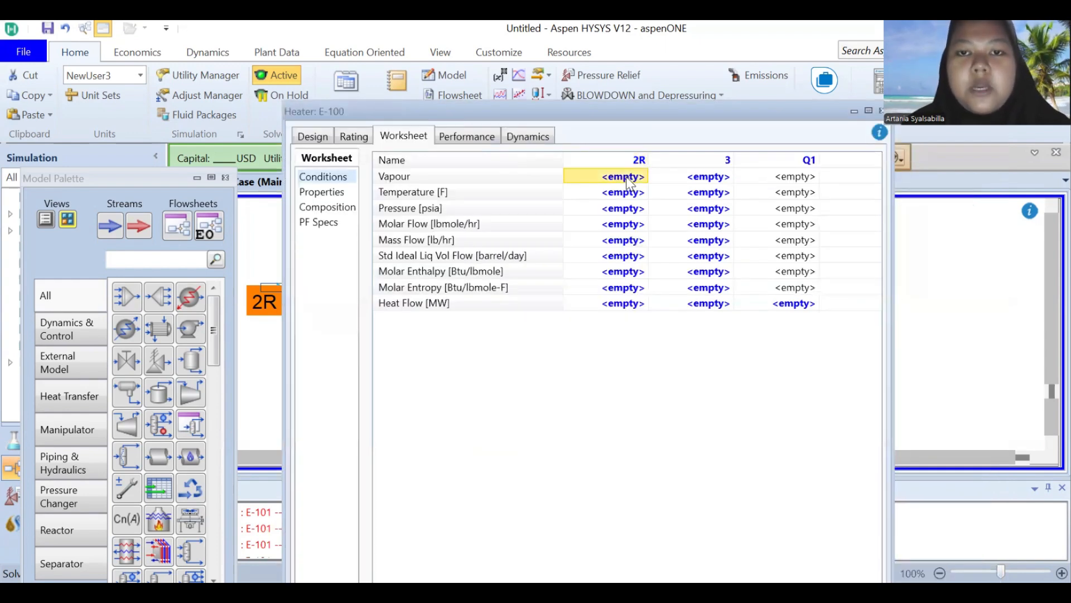
type("0")
key("Return")
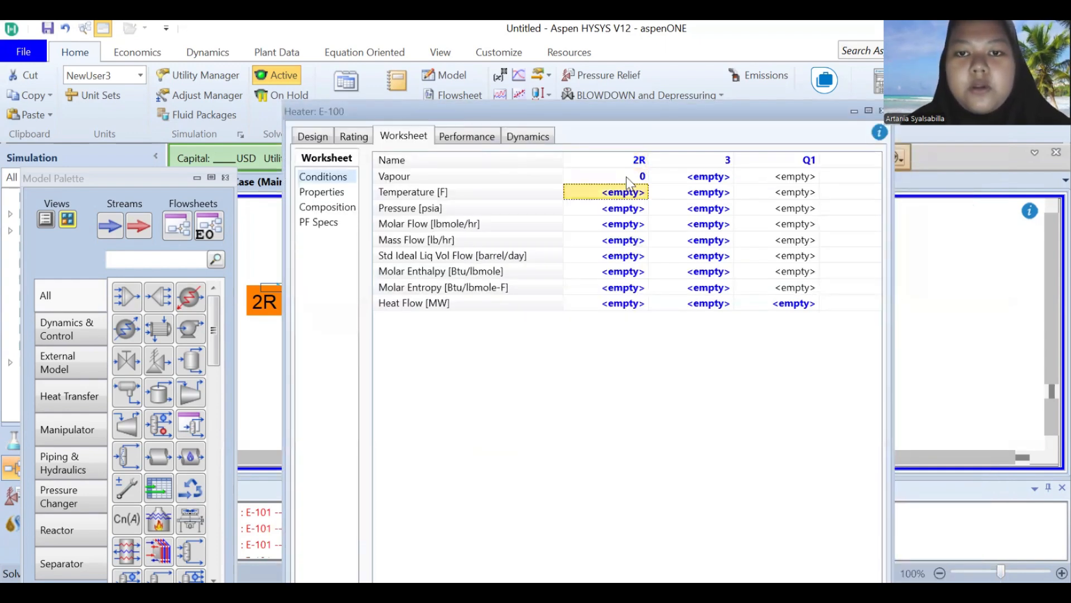
Step: Set the vapour fraction of stream 3 to 1 and the temperature of stream 2R to 65 F
left_click(703, 177)
type("1")
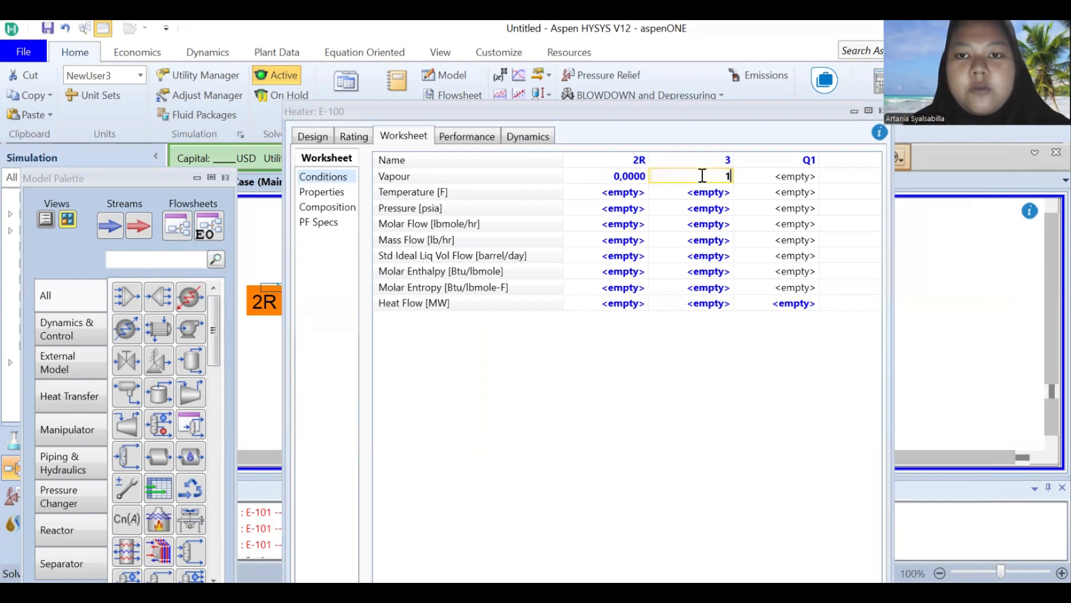
key("Return")
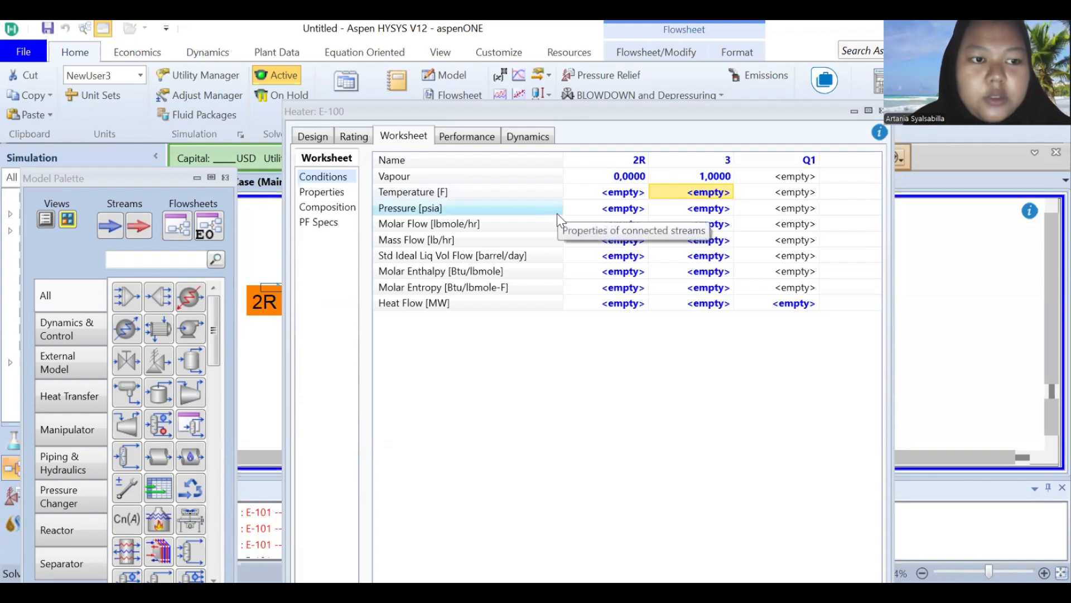
left_click(629, 191)
type("65")
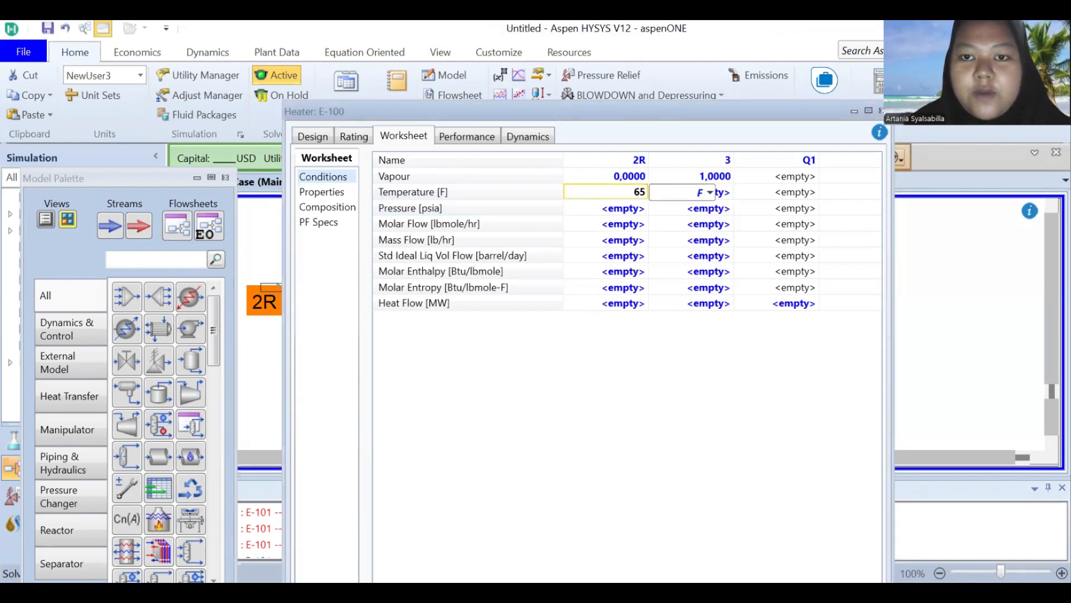
key("Return")
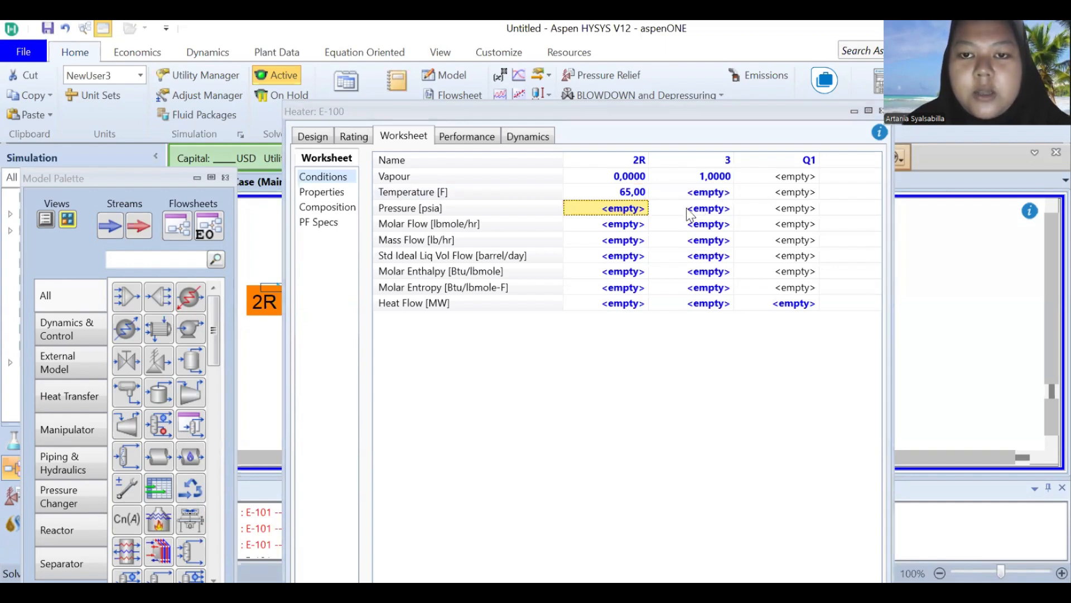
Step: Set the pressure of both stream 3 and stream 2R to 250 psia
left_click(687, 212)
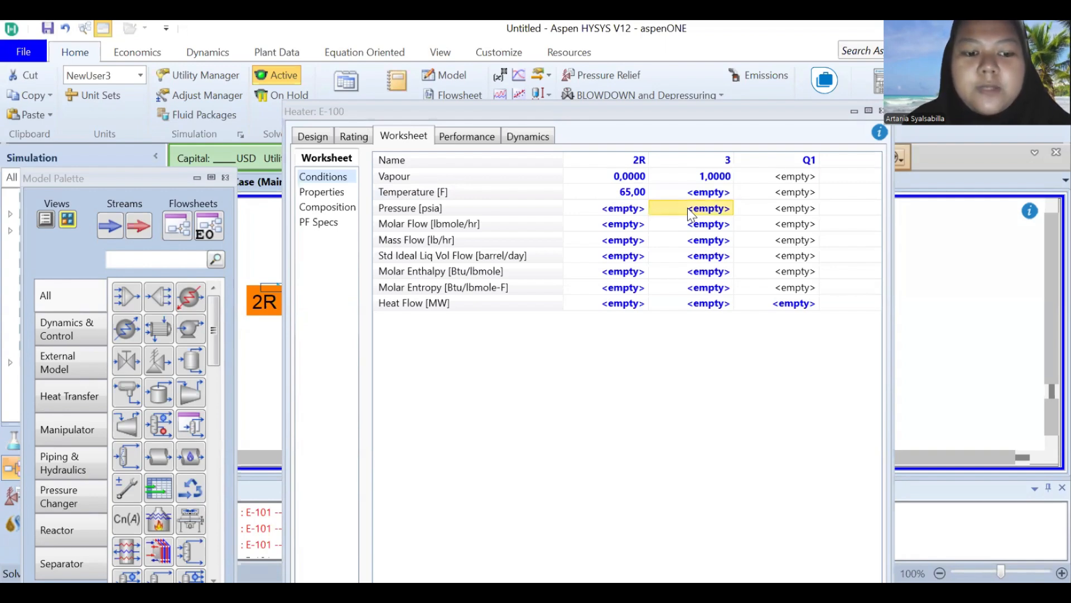
type("250")
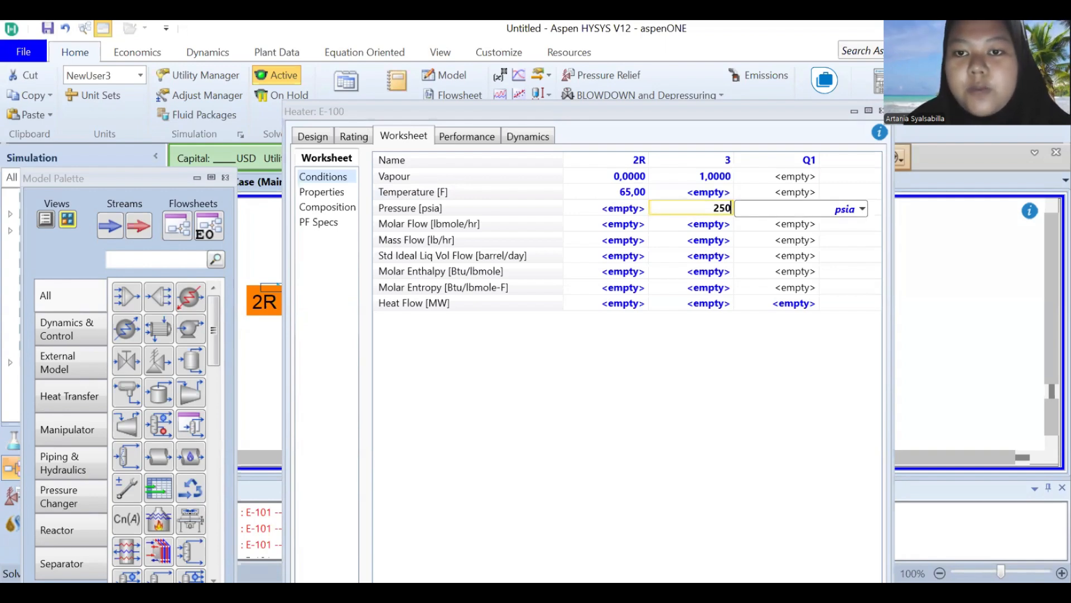
key("Return")
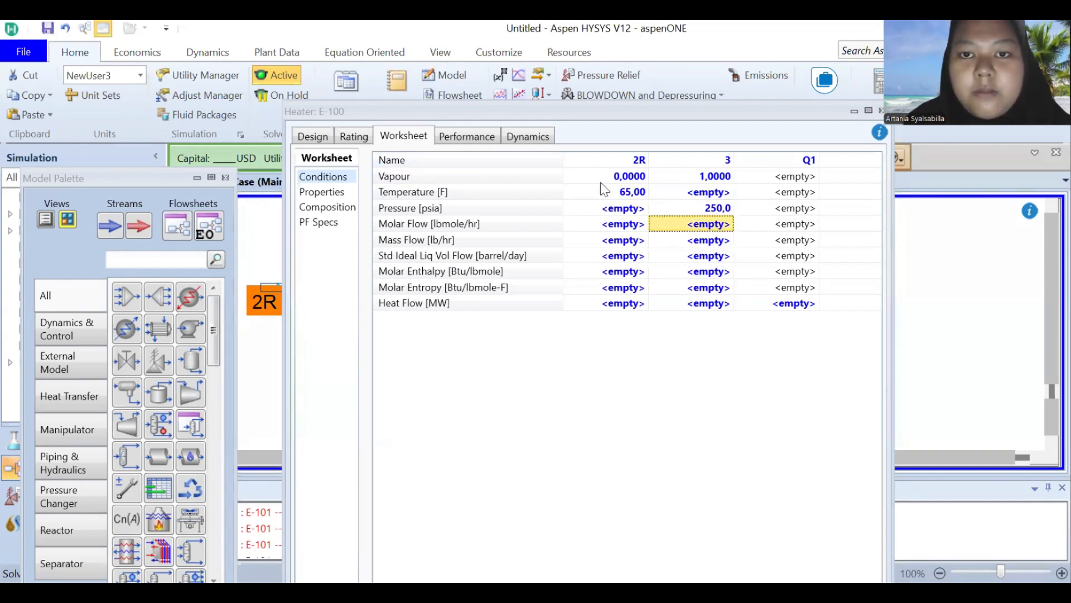
left_click(623, 209)
type("250")
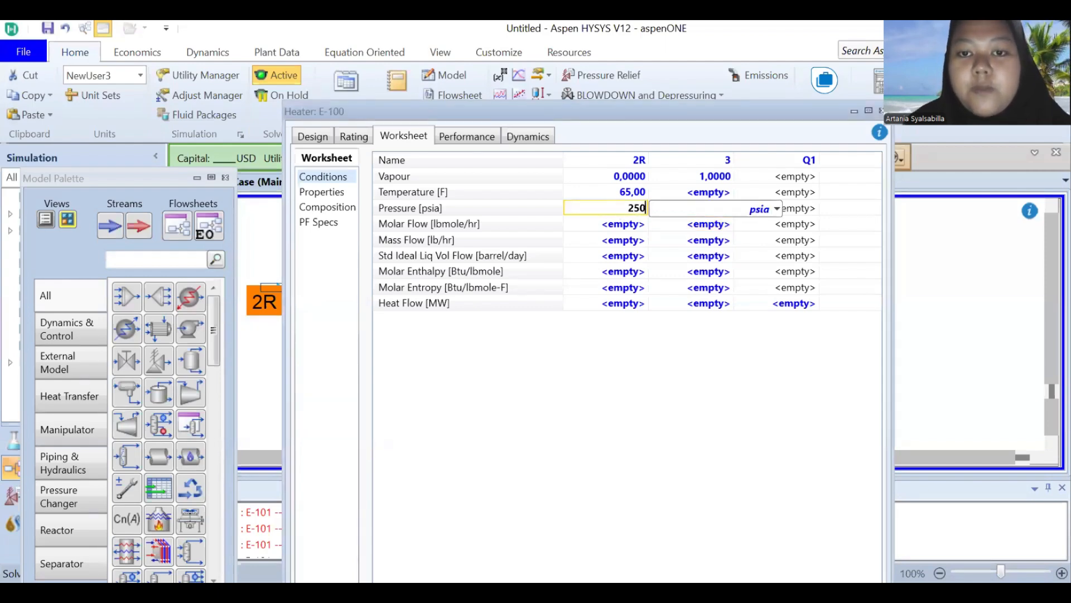
key("Return")
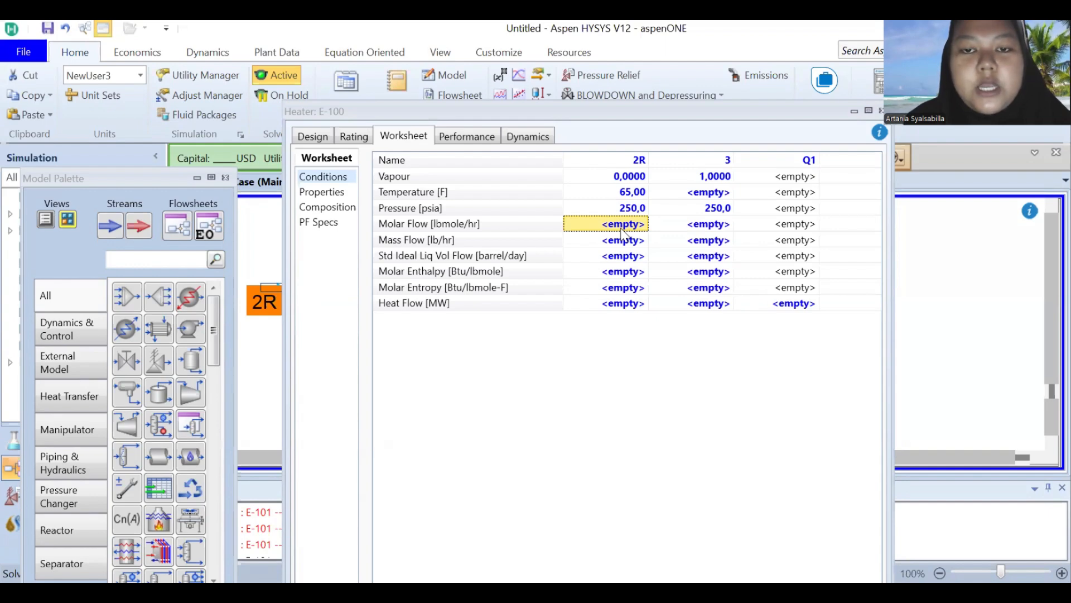
Step: Set the molar flow of stream 2R to 100000 lbmole/hr
type("100")
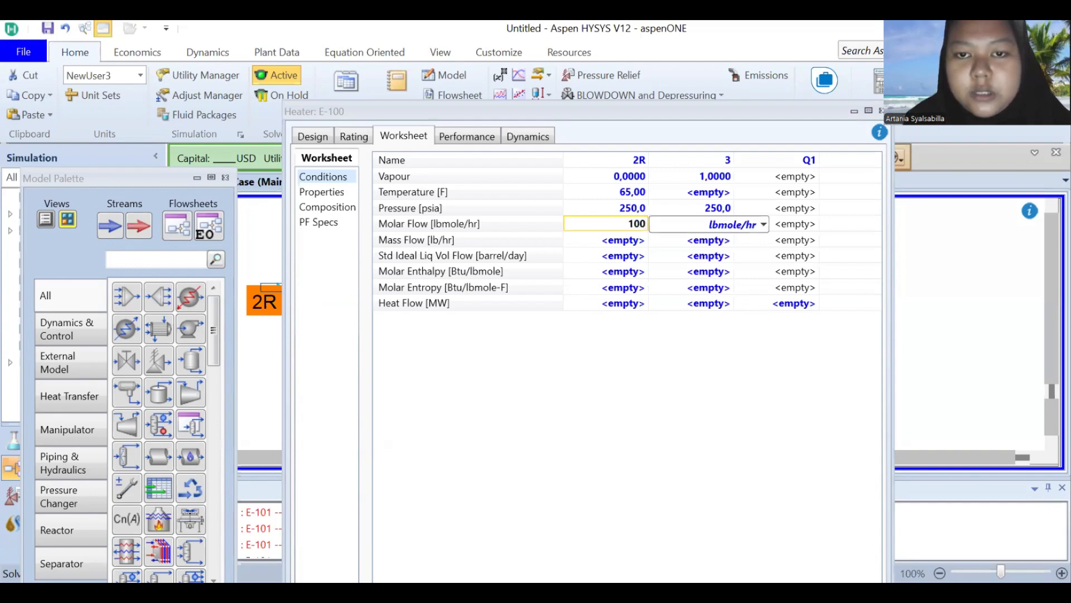
type("000")
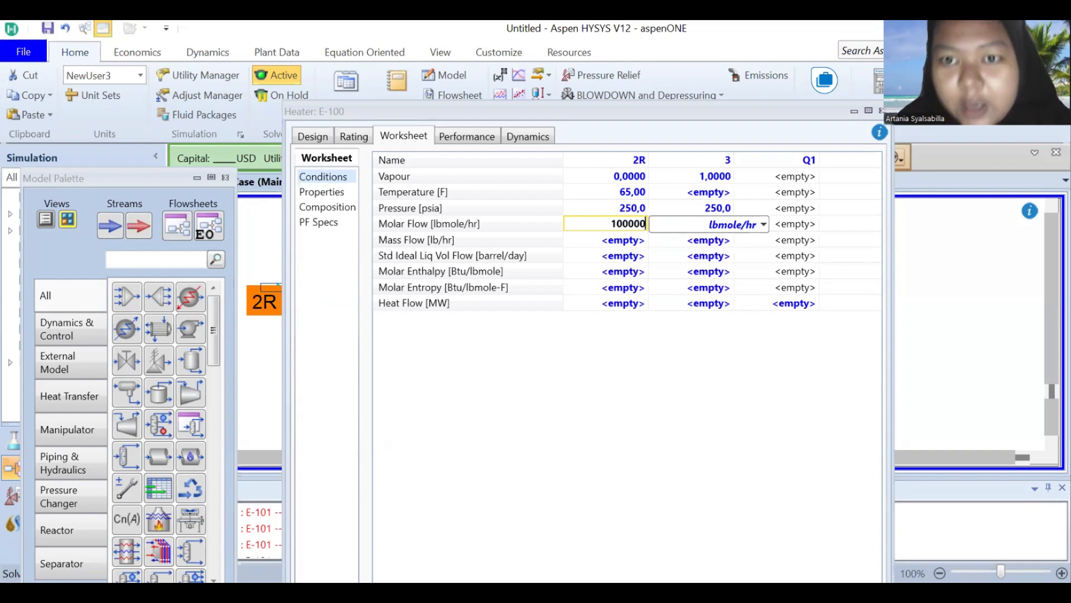
key("Return")
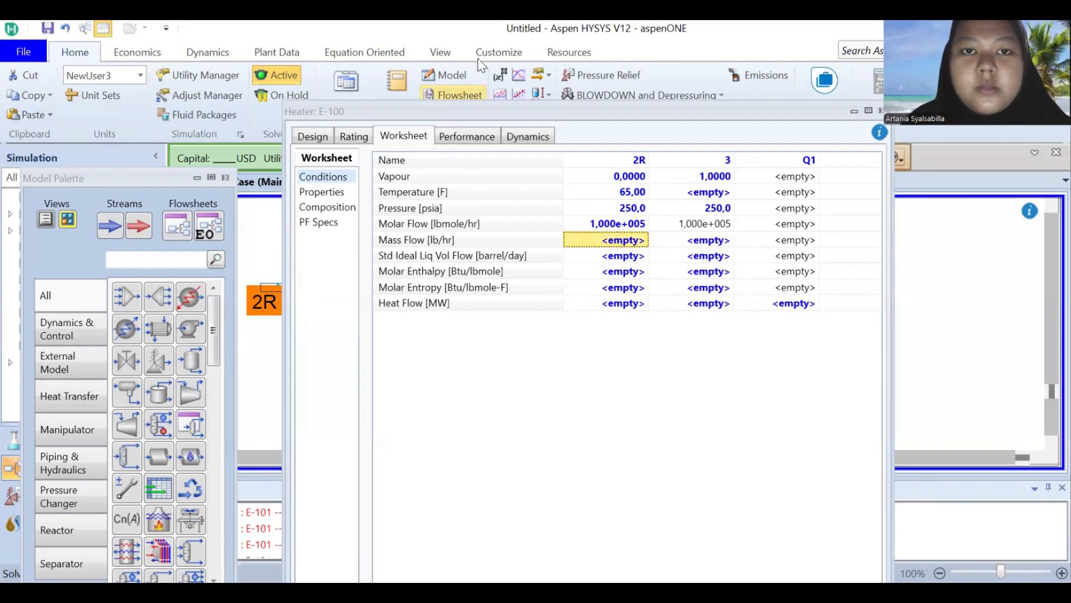
Step: Define the composition of stream 2R as an H2O mass fraction of 1 and close heater E-100
left_click(344, 206)
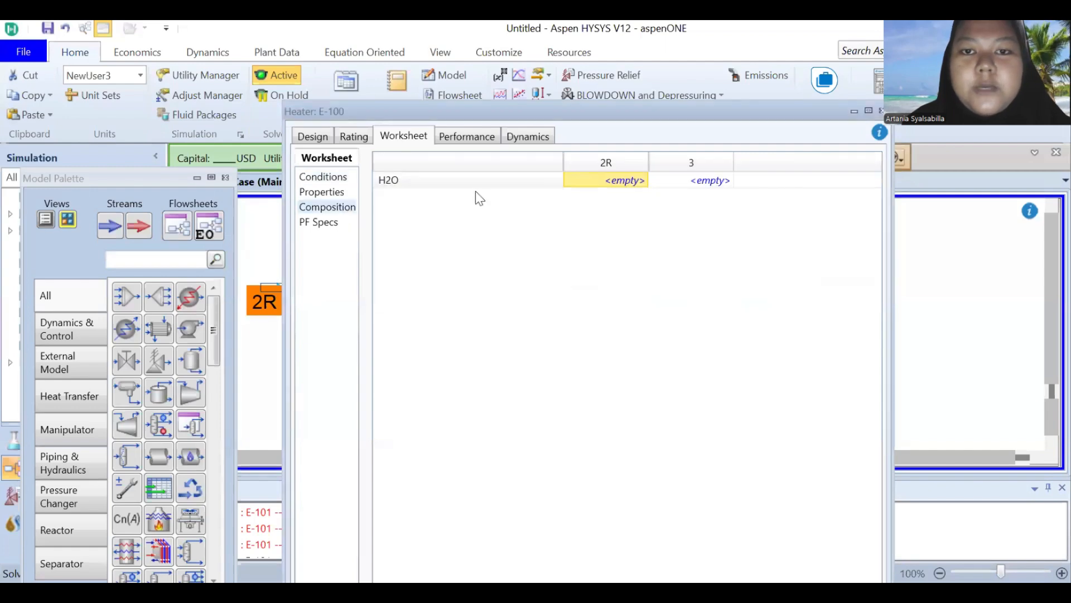
double_click(624, 182)
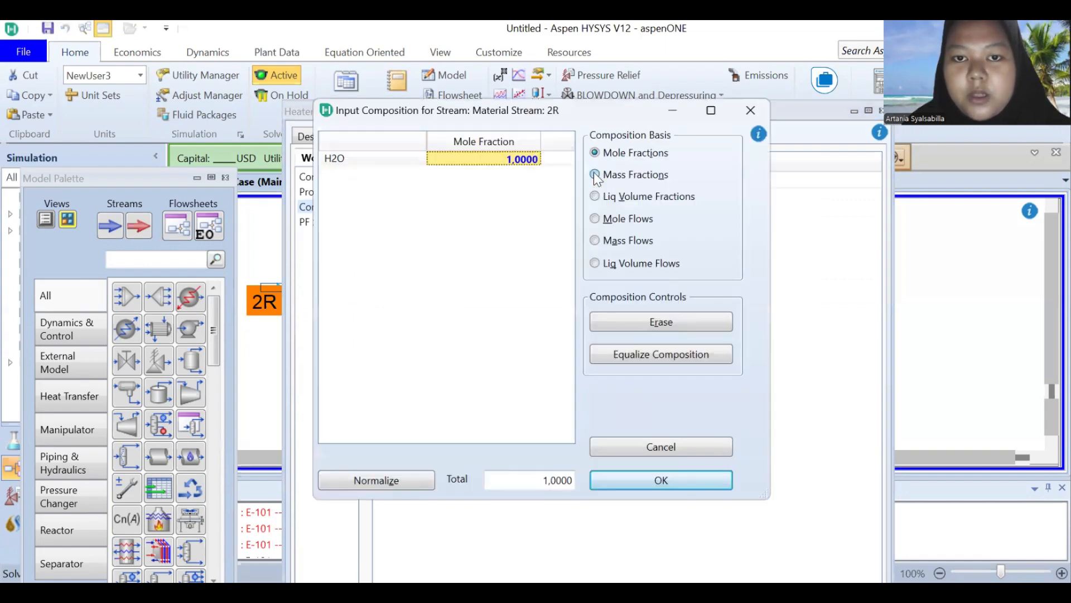
left_click(594, 174)
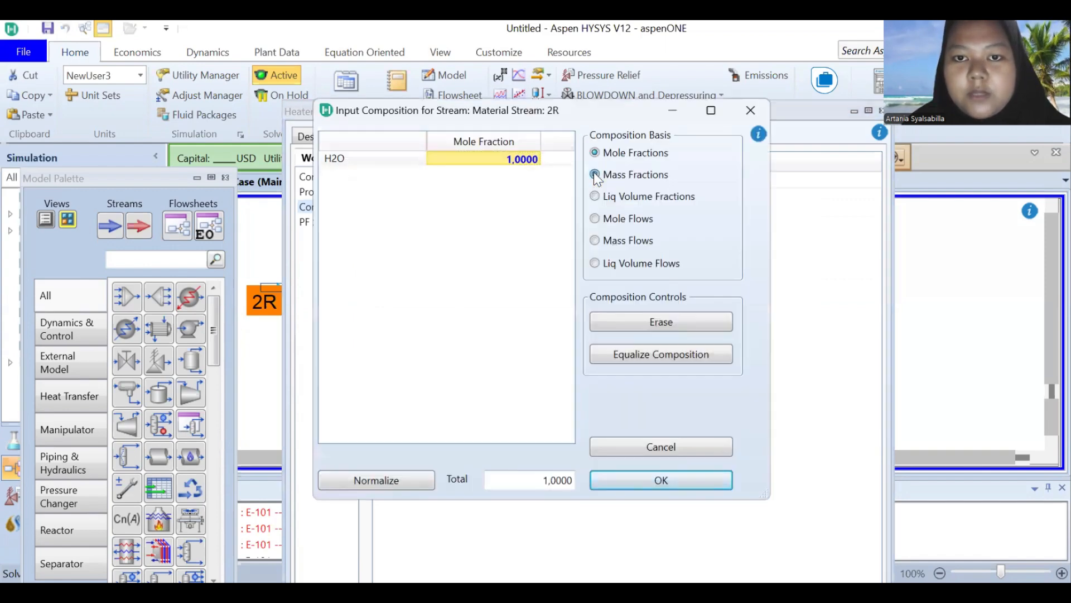
left_click(505, 161)
type("1")
key("Return")
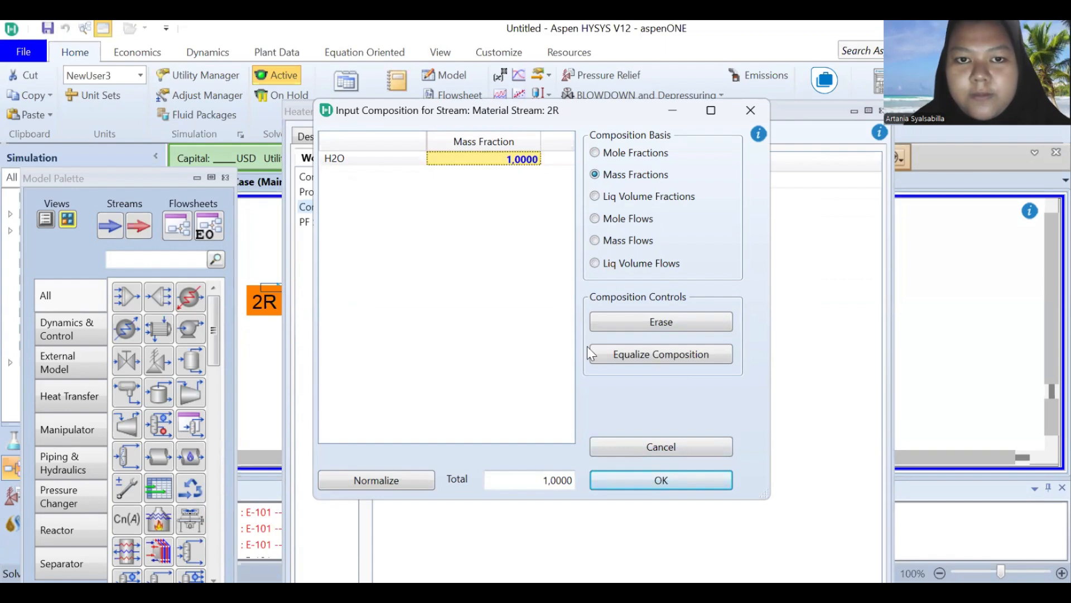
left_click(662, 482)
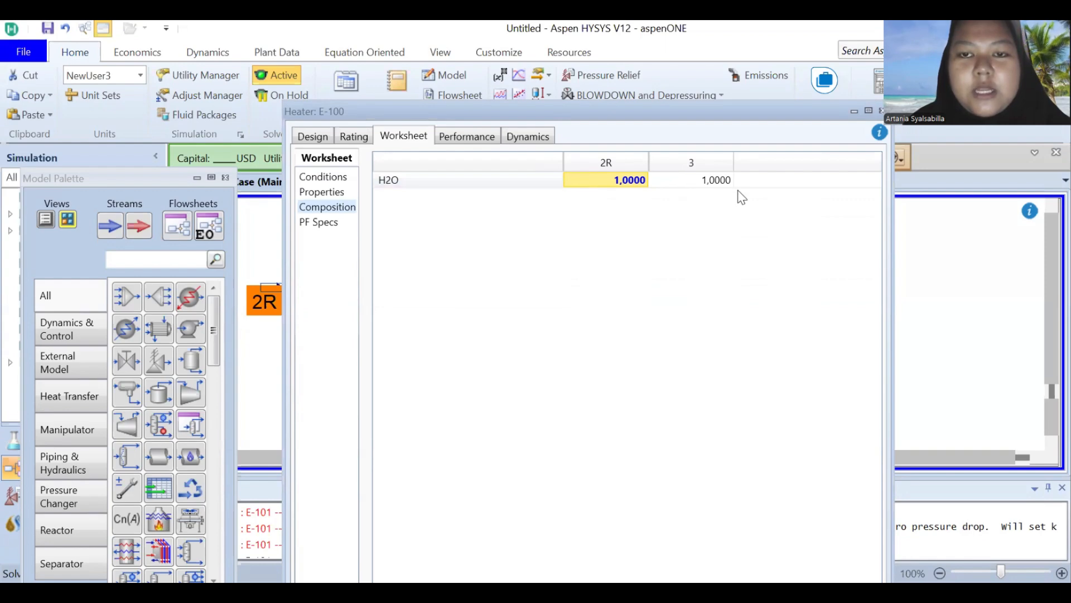
left_click_drag(782, 119, 799, 36)
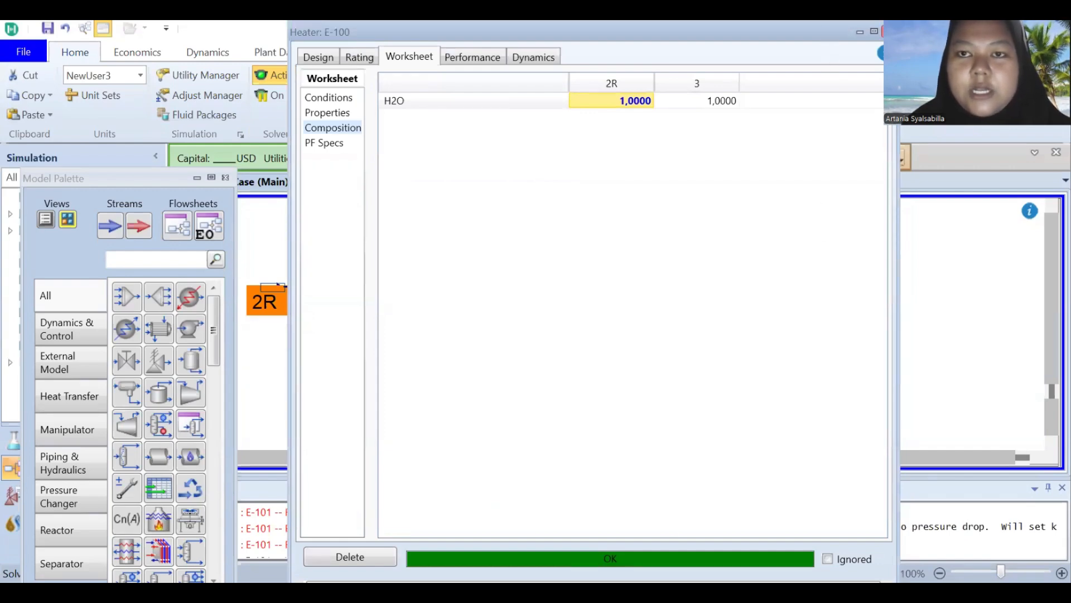
left_click(889, 32)
Step: Connect heater E-101 with inlet stream 3, outlet stream 4 and energy stream Q2
left_click(459, 300)
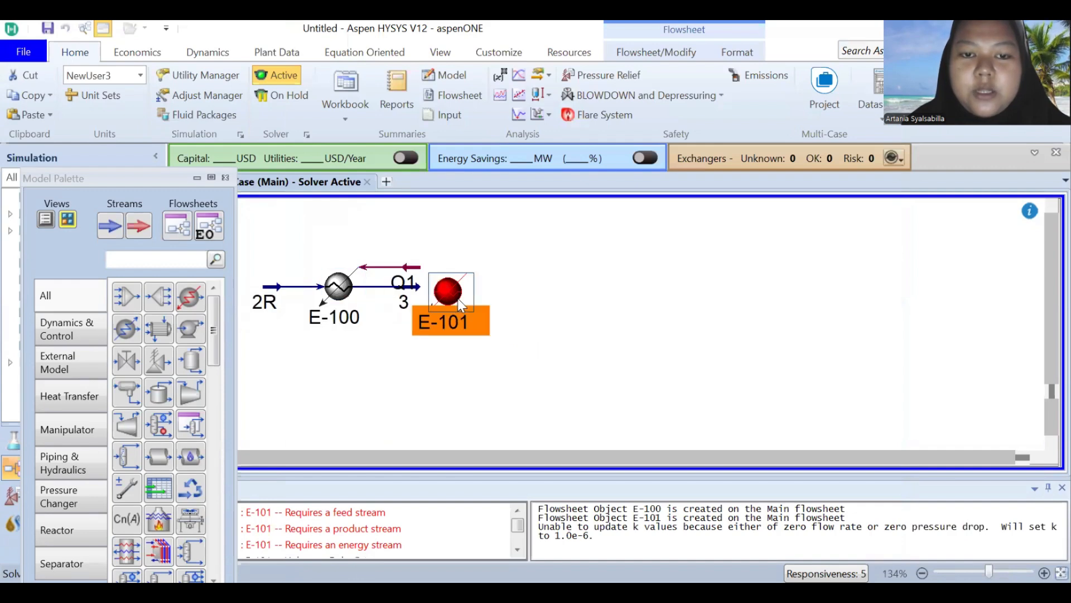
double_click(481, 295)
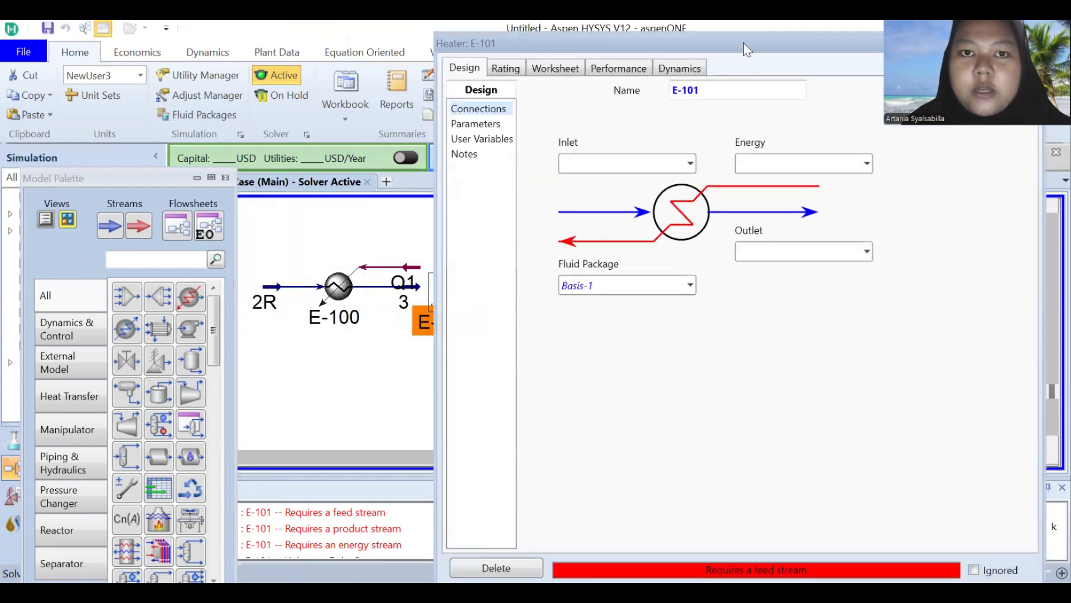
left_click_drag(745, 44, 644, 55)
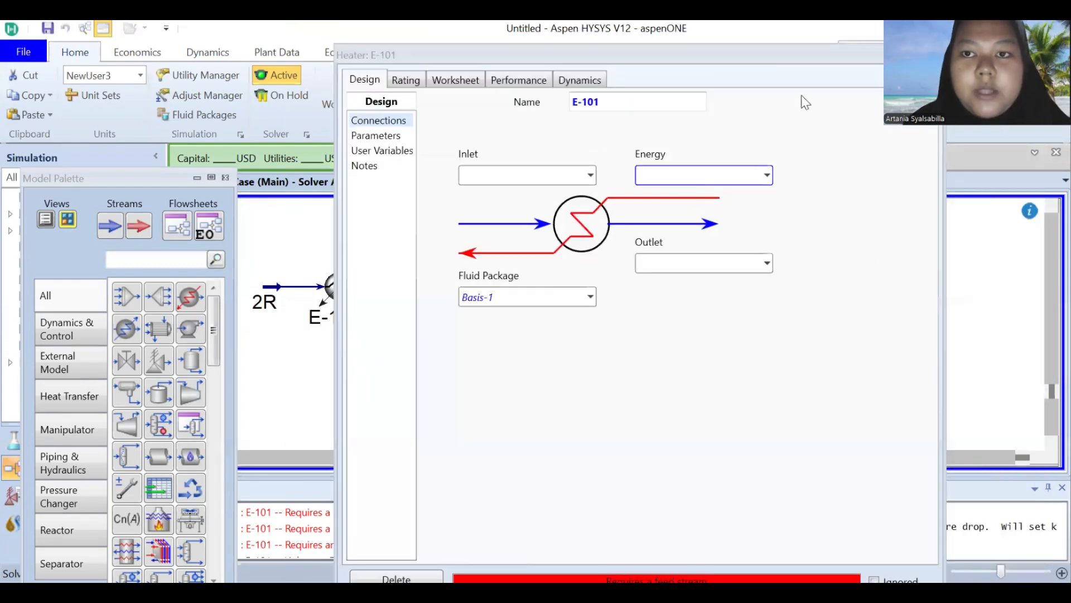
left_click(590, 176)
left_click(545, 207)
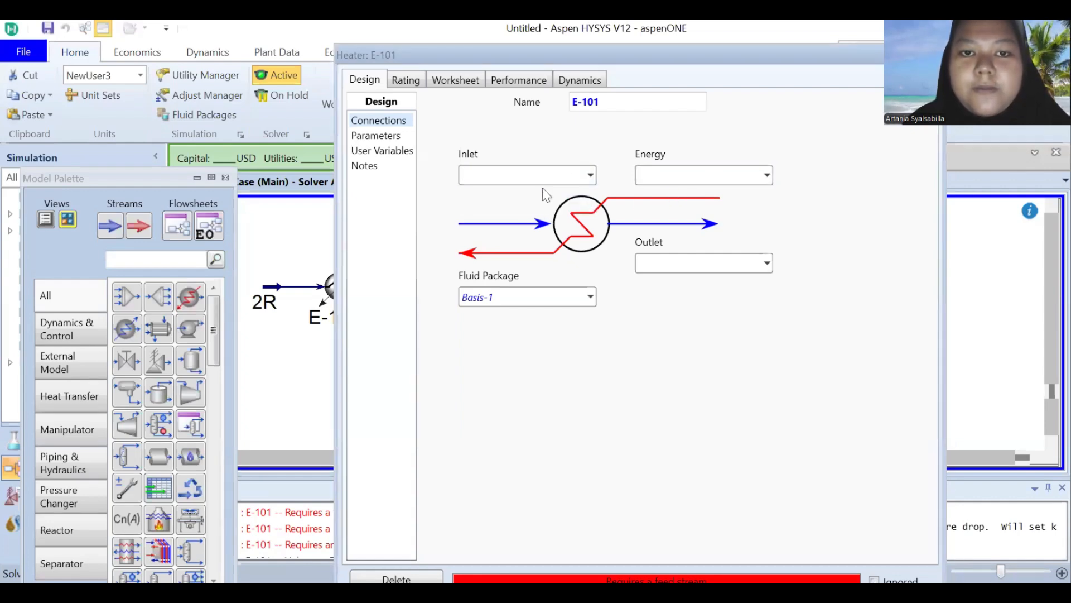
left_click(591, 176)
left_click(552, 203)
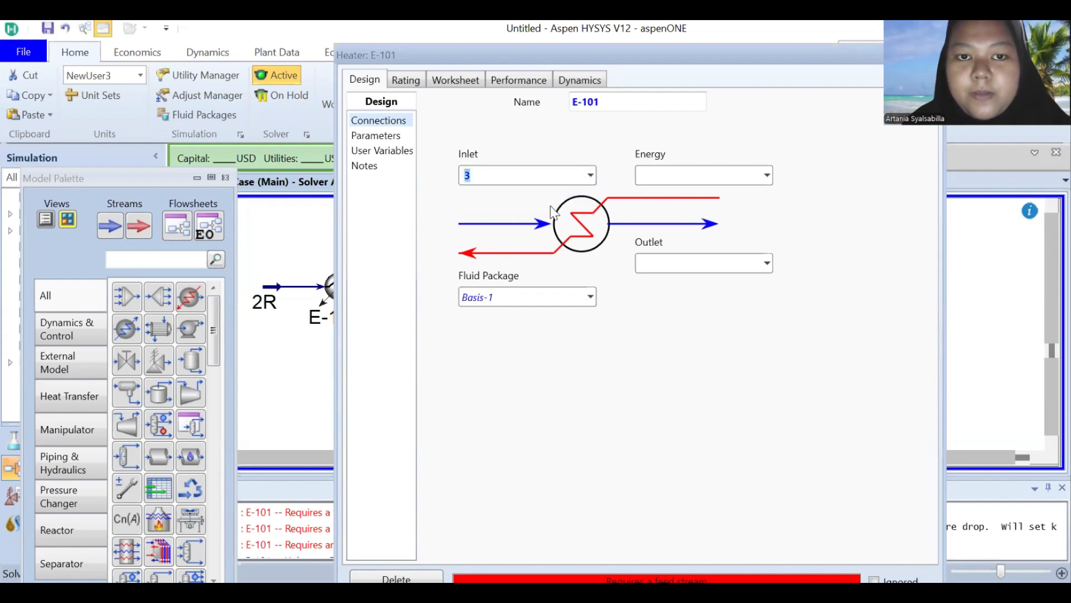
left_click(659, 261)
type("4")
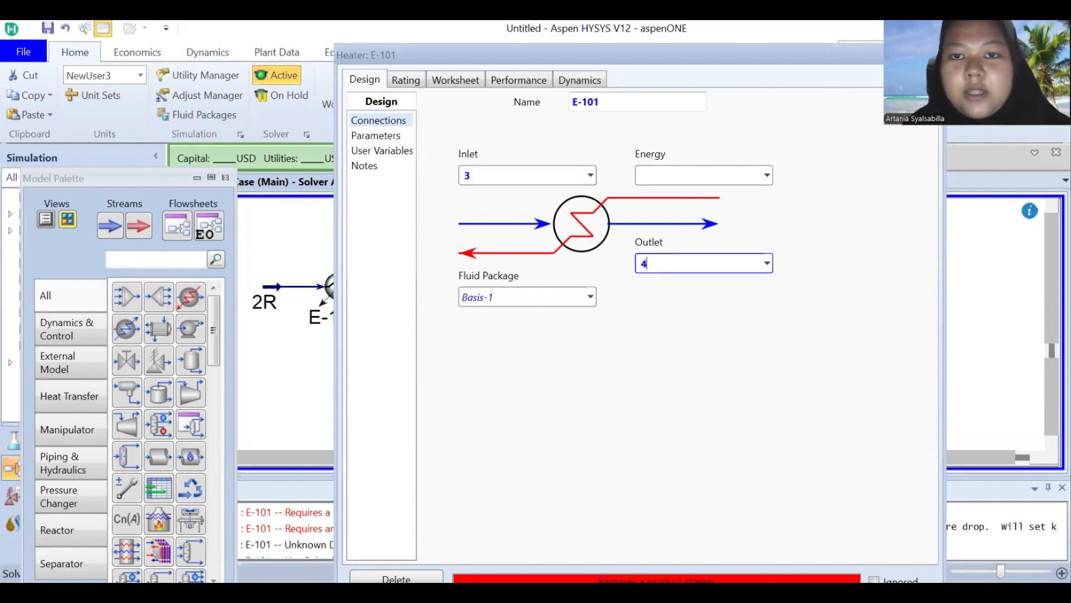
left_click(656, 174)
type("Q2")
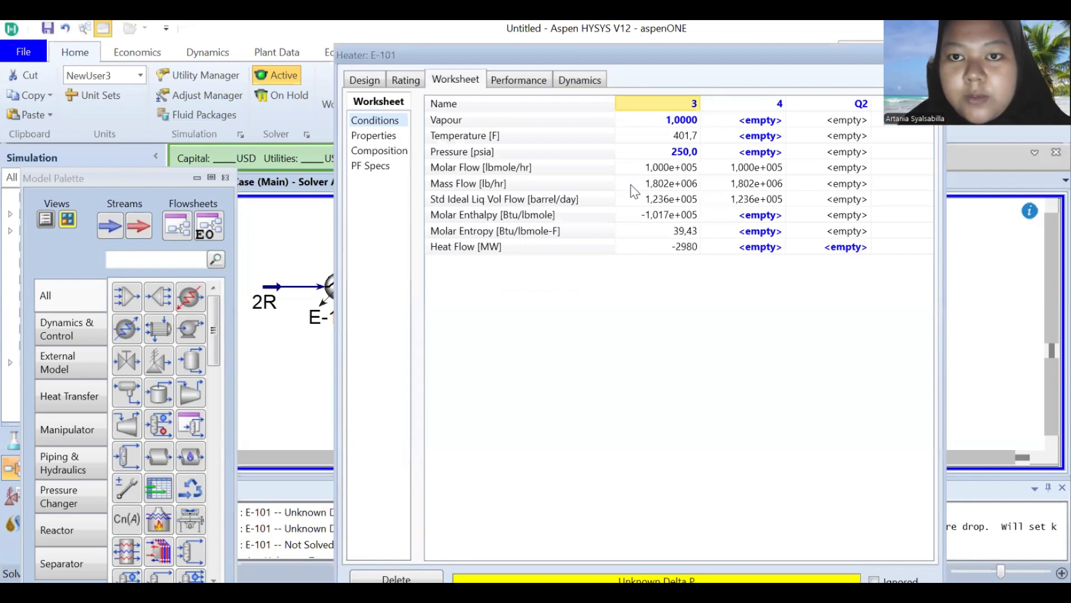
Step: Set the temperature of stream 4 to 550 F in the worksheet of heater E-101
key("Right")
key("Down")
key("Down")
type("550")
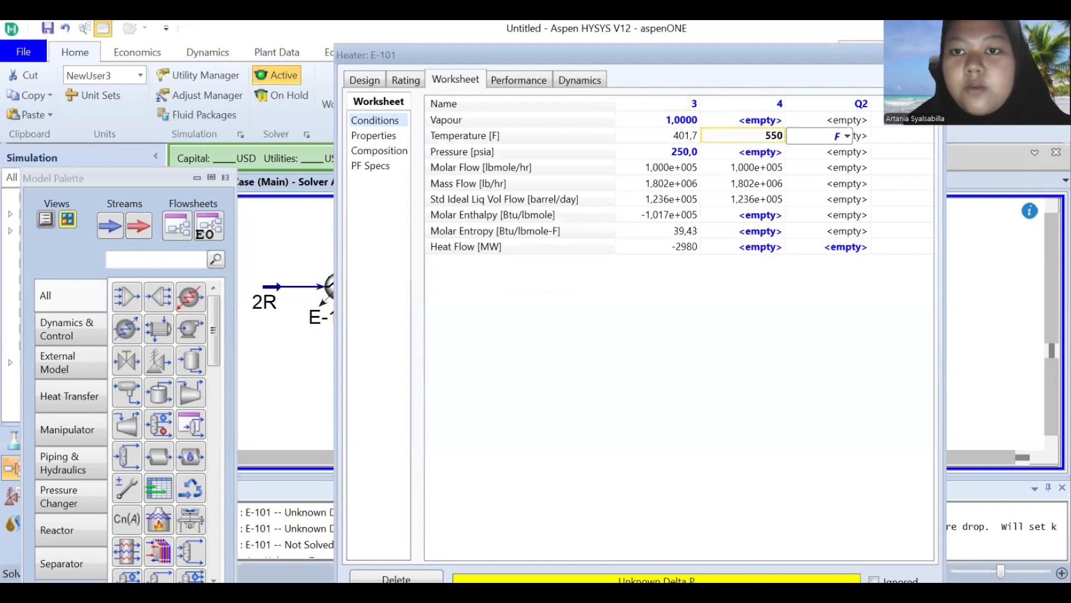
key("Return")
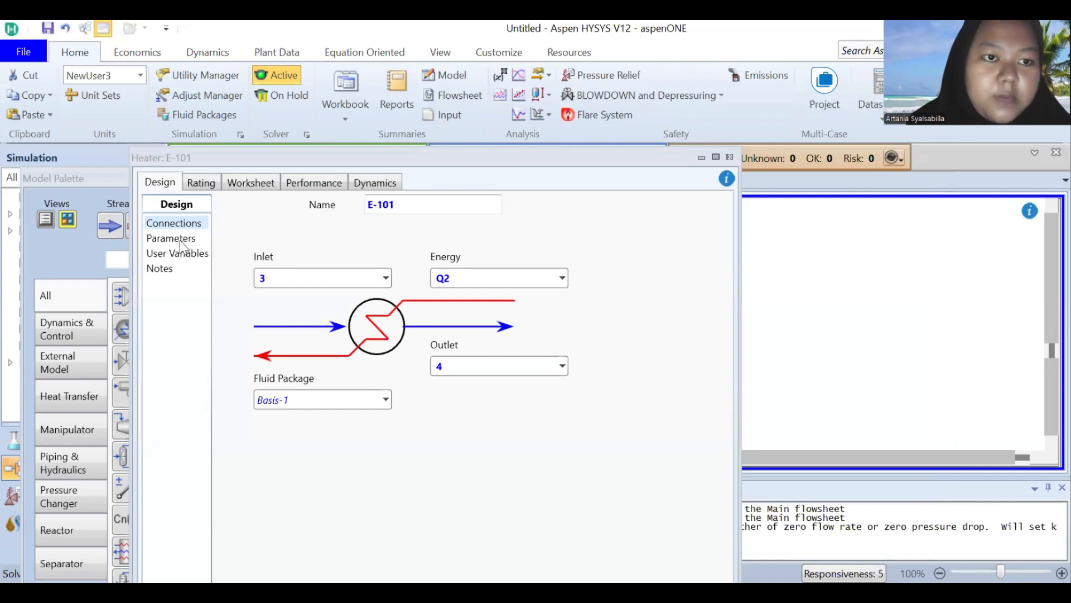
Step: Set the Delta P parameter of heater E-101 to 0 psi and close the heater
left_click(180, 240)
left_click(275, 230)
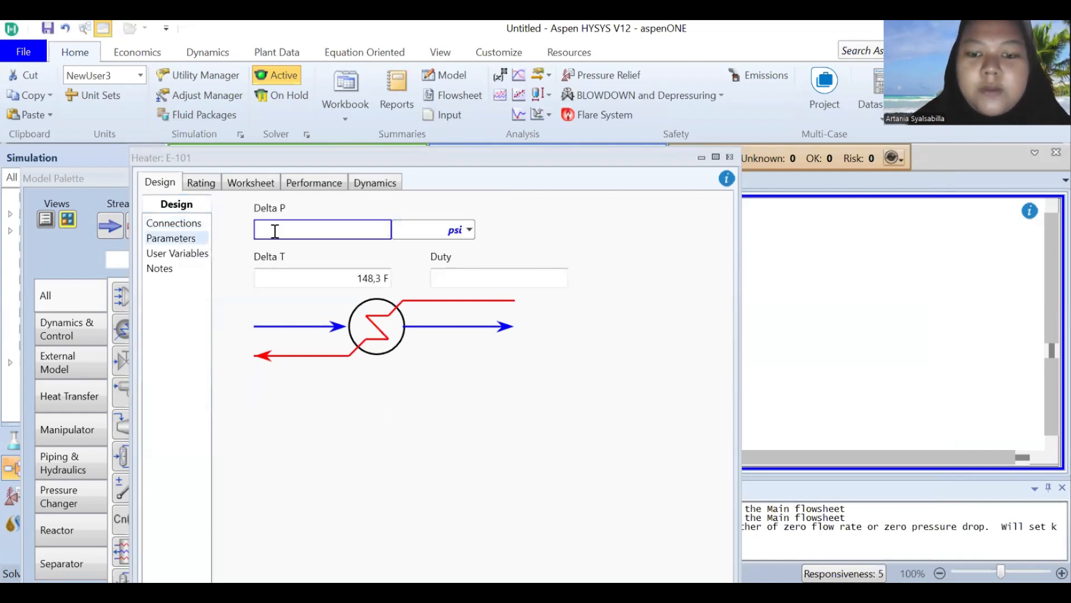
type("0")
key("Return")
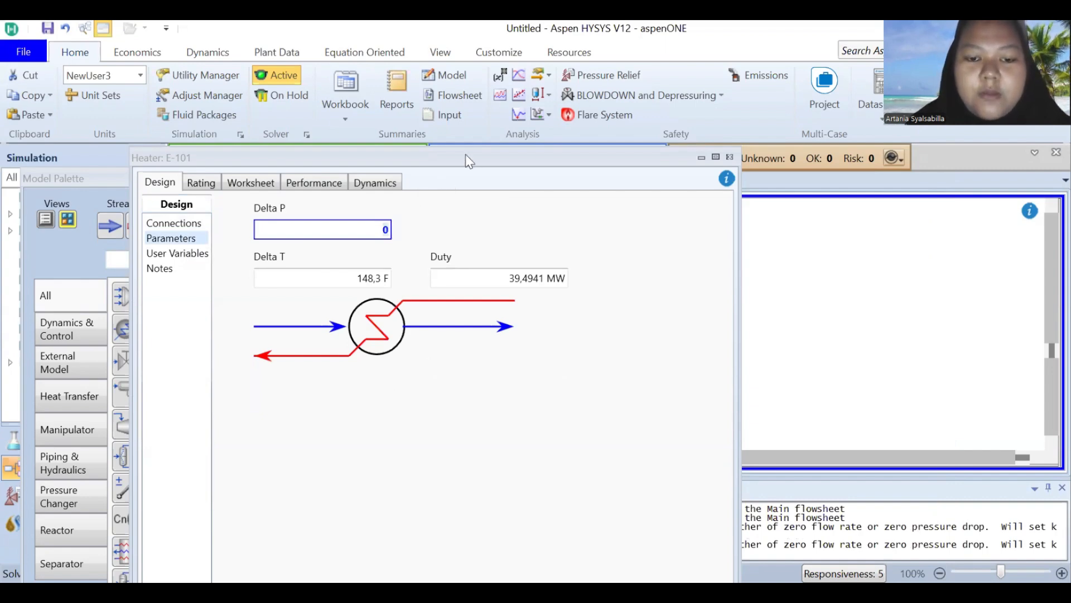
left_click_drag(465, 155, 519, 35)
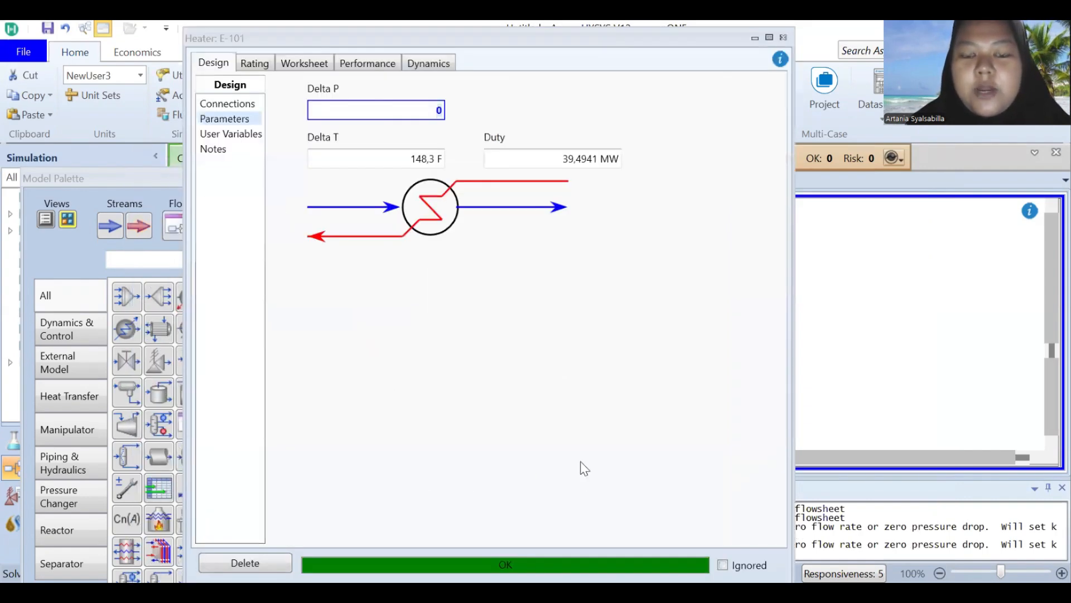
left_click(785, 38)
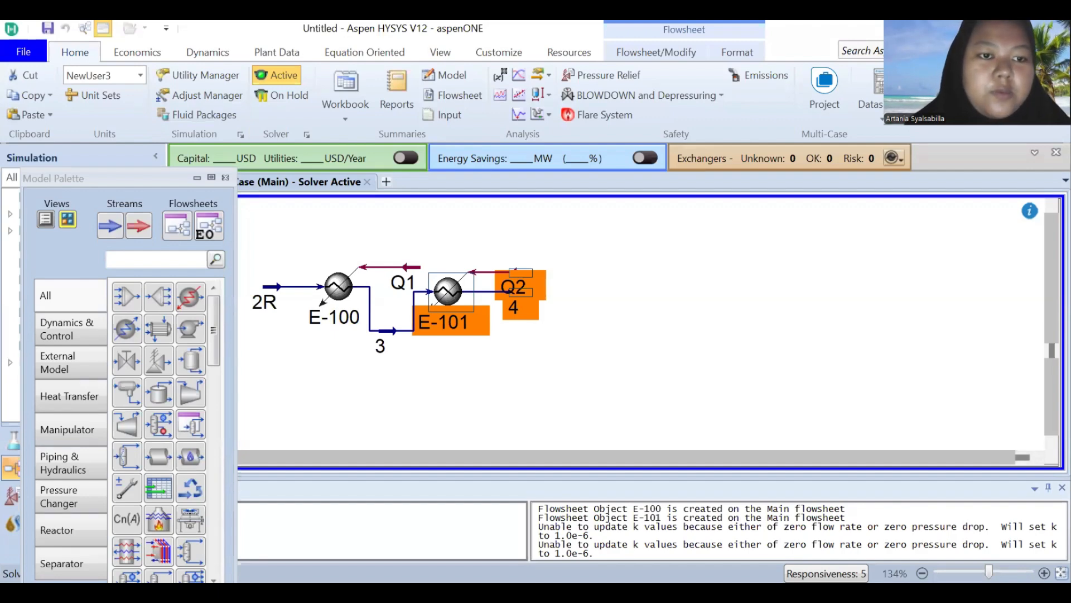
Step: Place an expander on the flowsheet to the right of stream 4 and open its connection settings
left_click(553, 323)
left_click(138, 264)
type("expande")
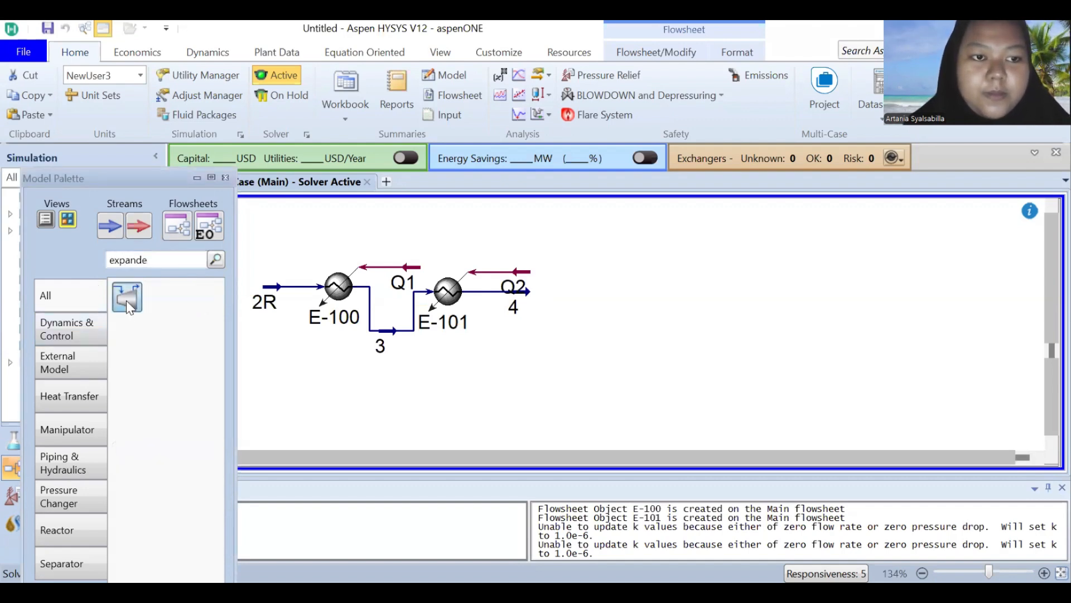
left_click_drag(126, 300, 571, 326)
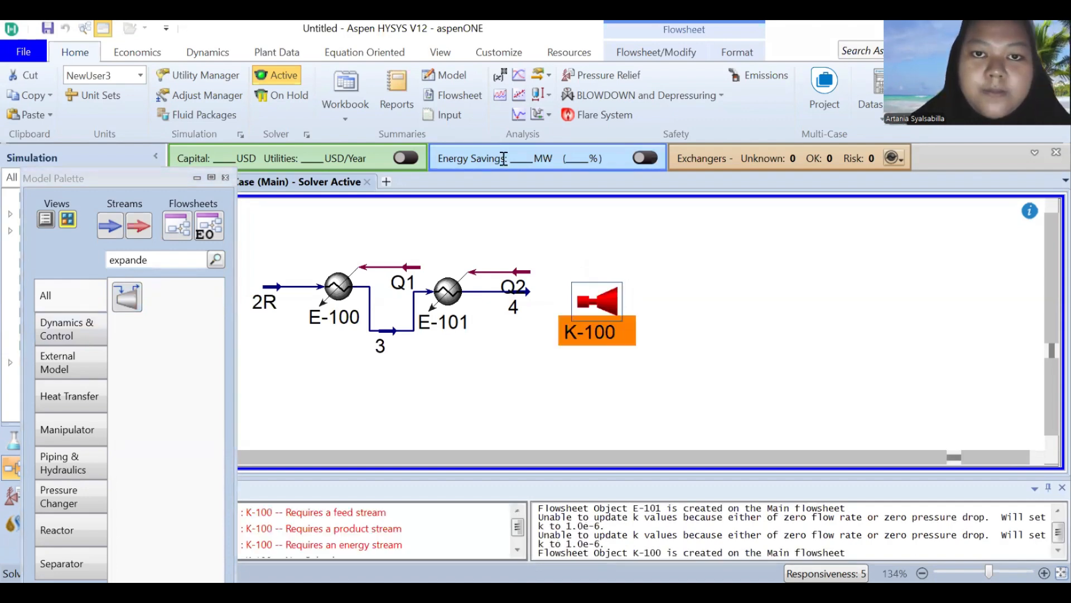
left_click_drag(605, 289, 605, 279)
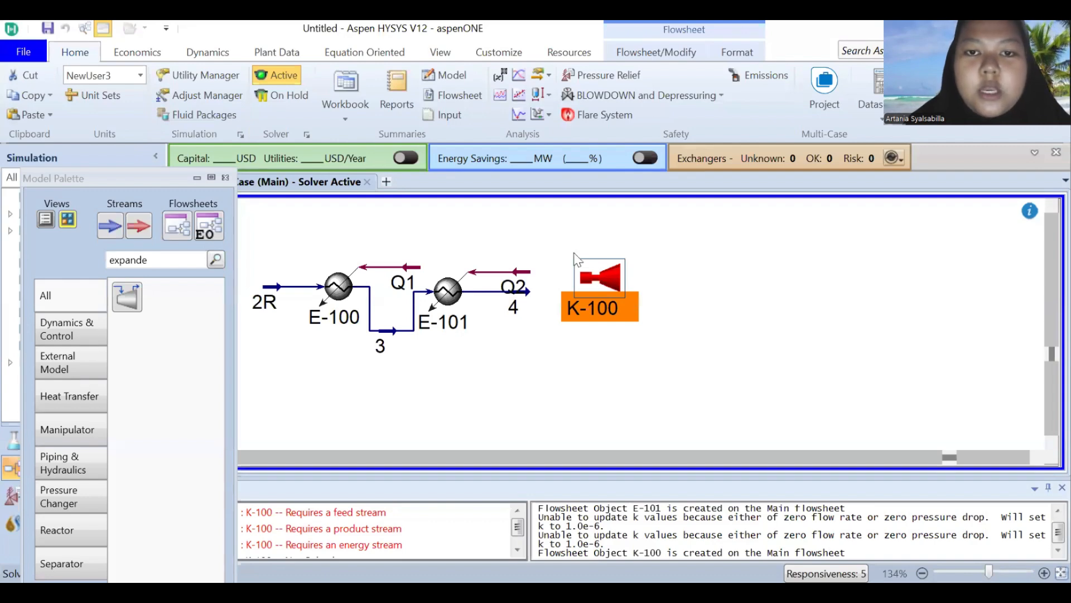
double_click(604, 279)
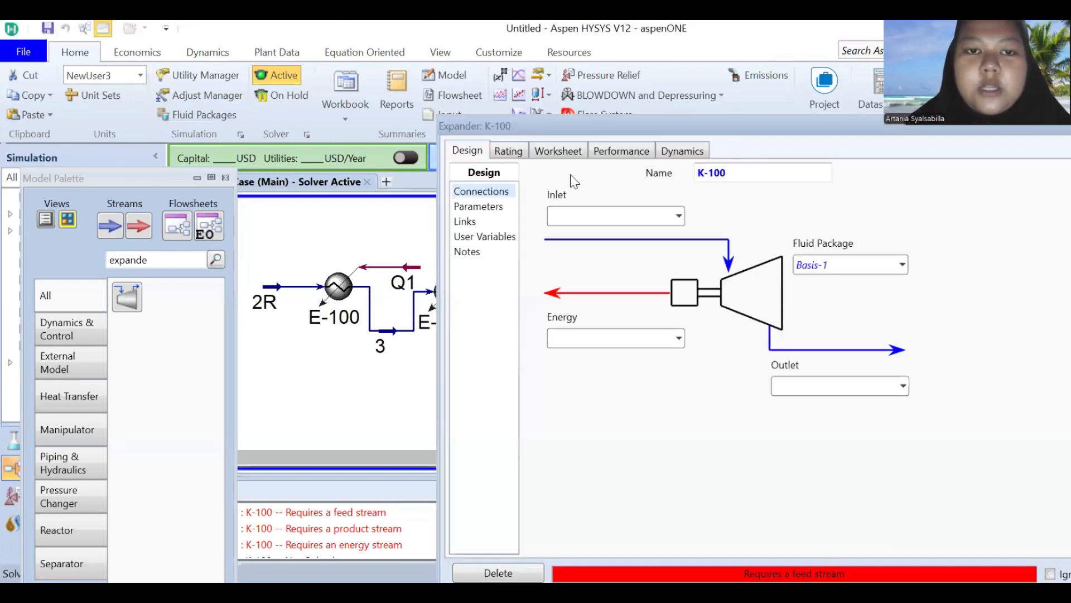
Step: Connect expander K-100 with inlet stream 4, outlet stream 5 and energy stream E
left_click_drag(731, 126, 631, 115)
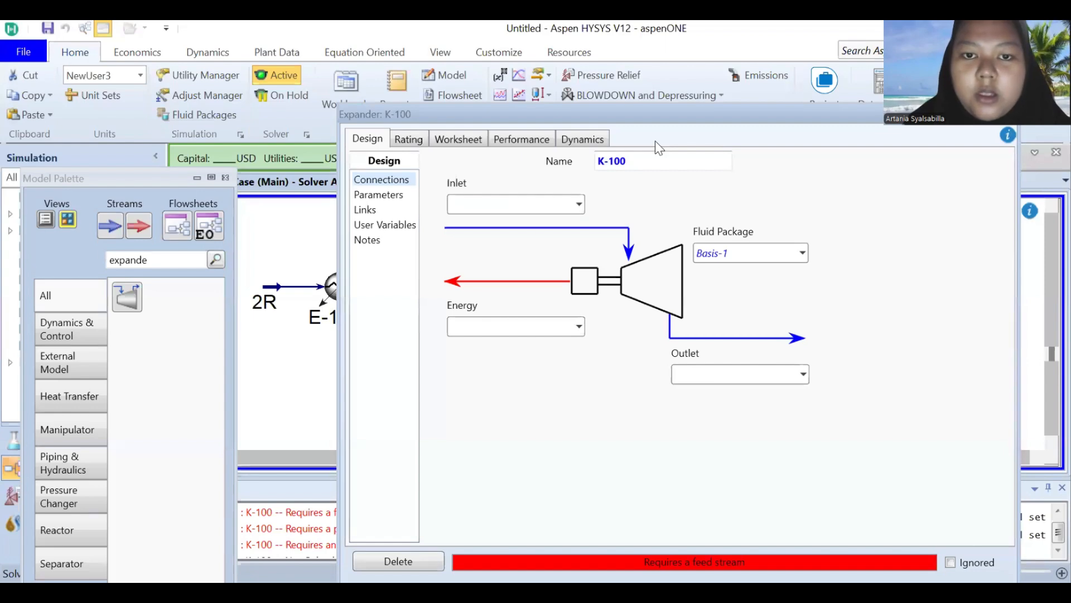
left_click(494, 247)
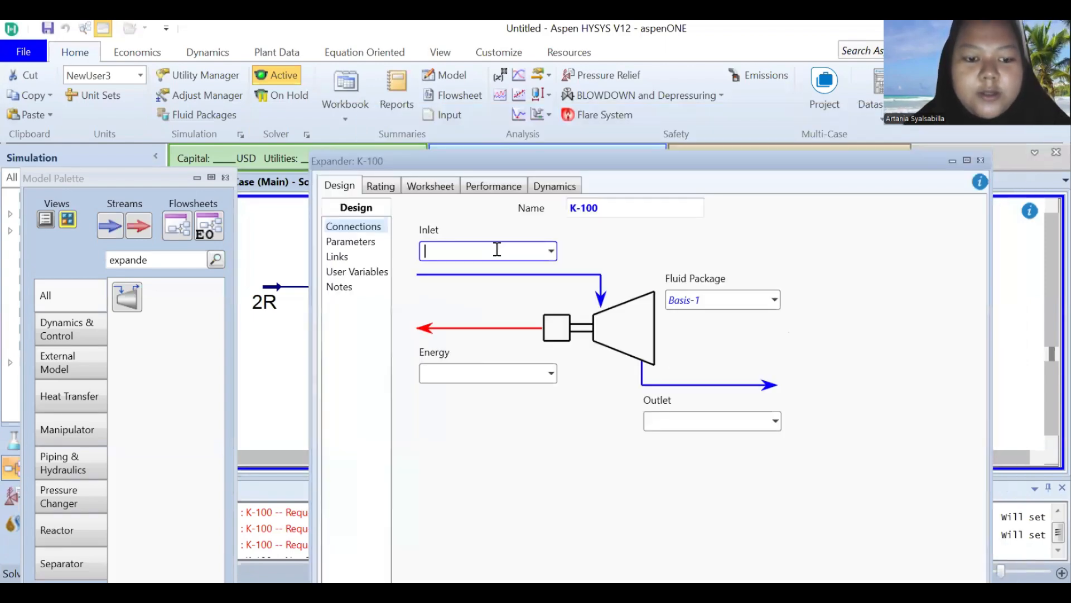
type("4")
left_click(656, 421)
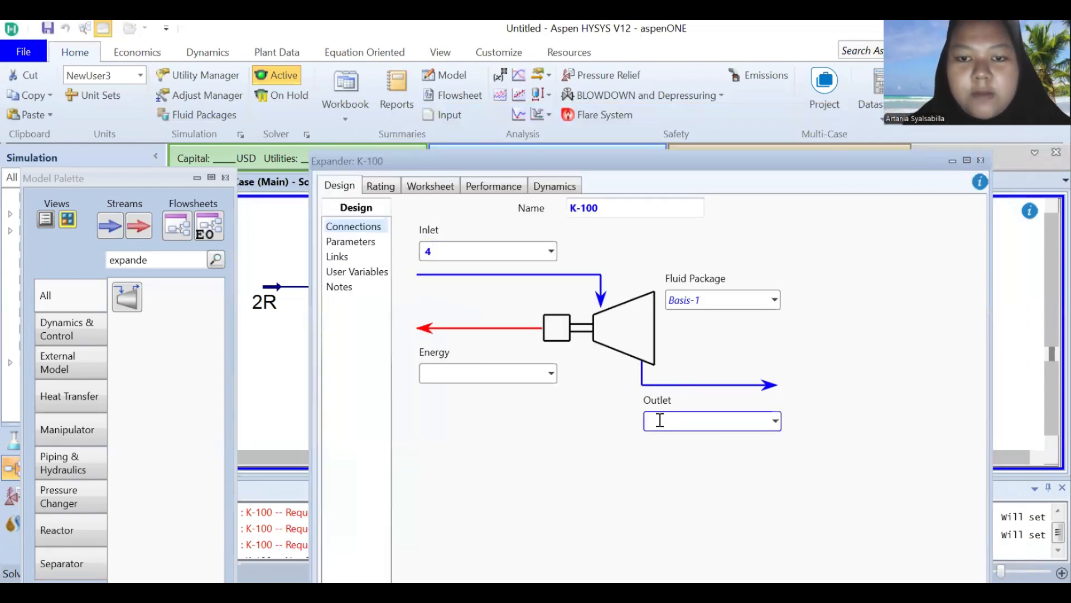
type("5")
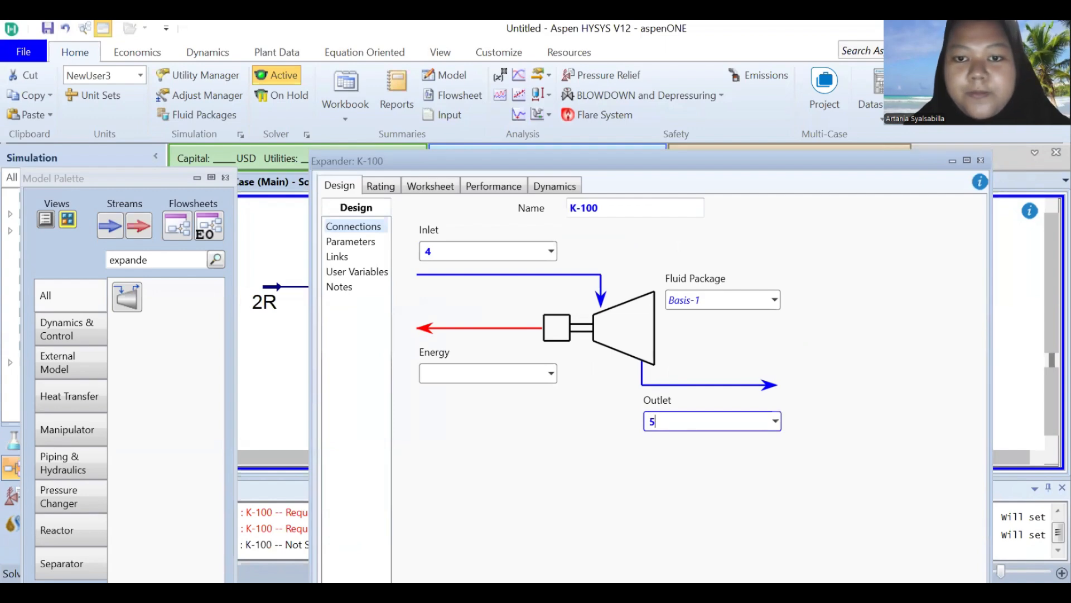
left_click(496, 374)
type("E")
key("Return")
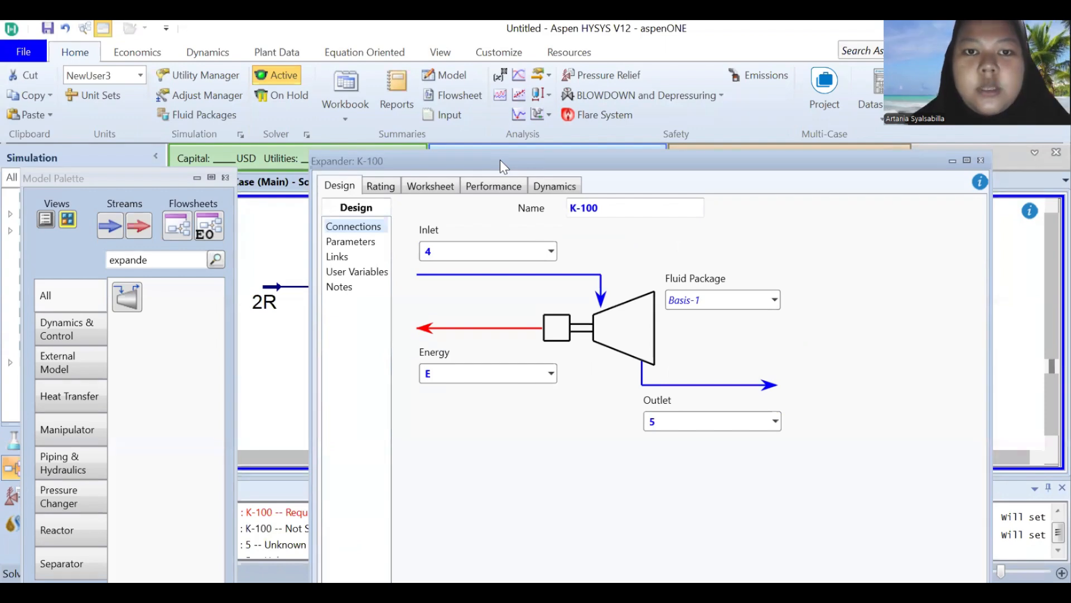
Step: Set the vapour fraction of stream 5 to 1 in the worksheet of expander K-100
left_click(445, 186)
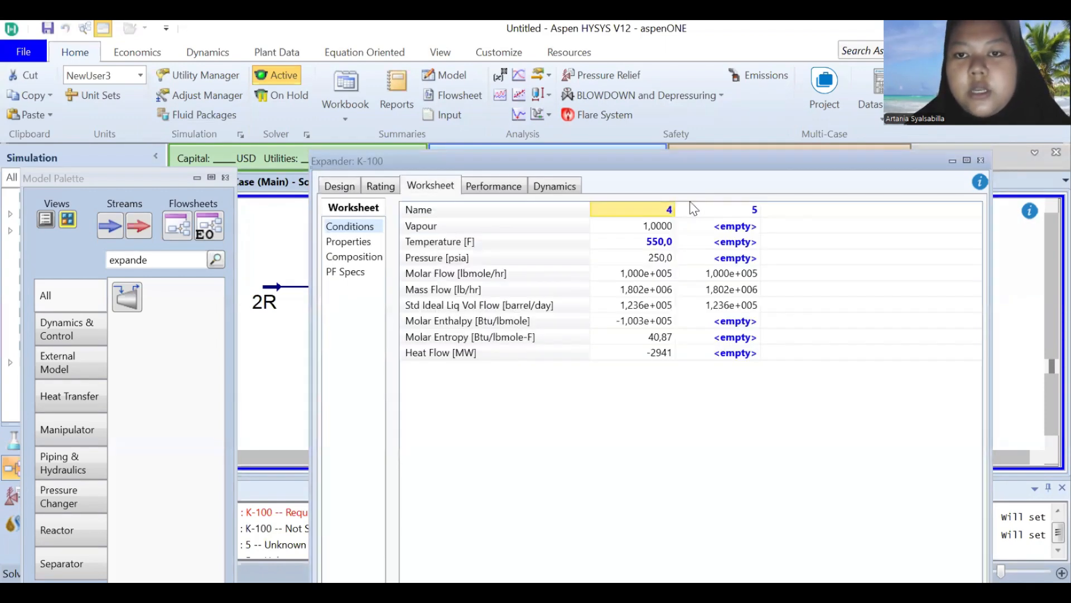
left_click_drag(719, 162, 671, 138)
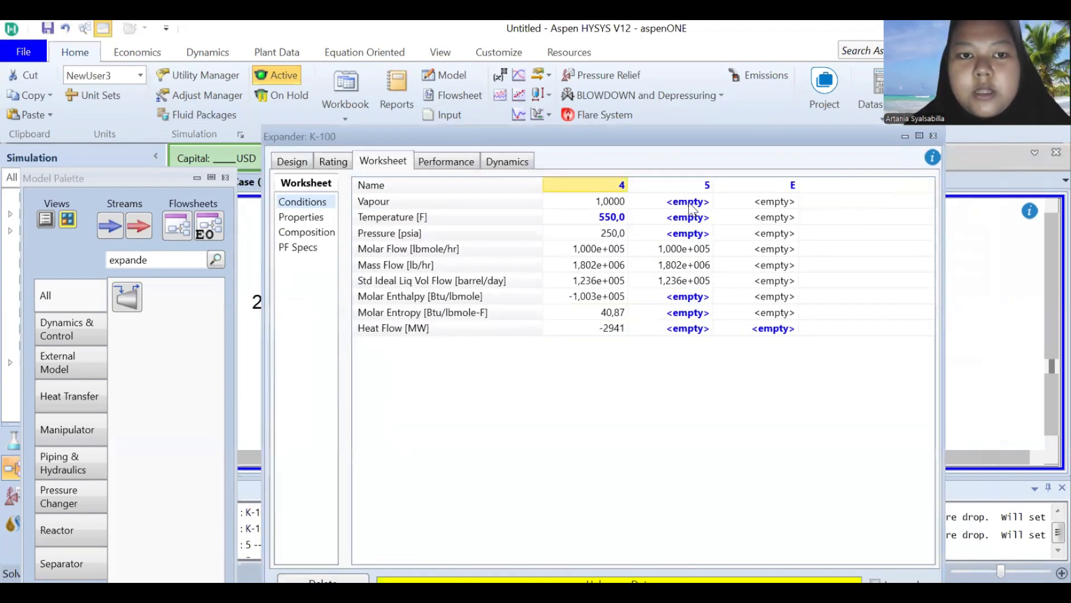
left_click(688, 202)
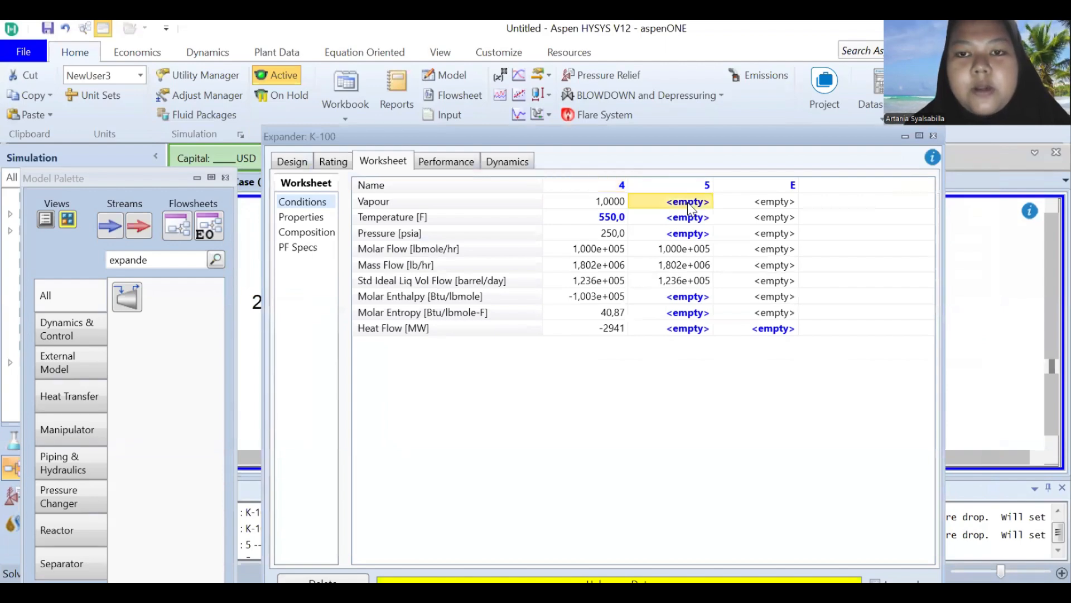
type("1")
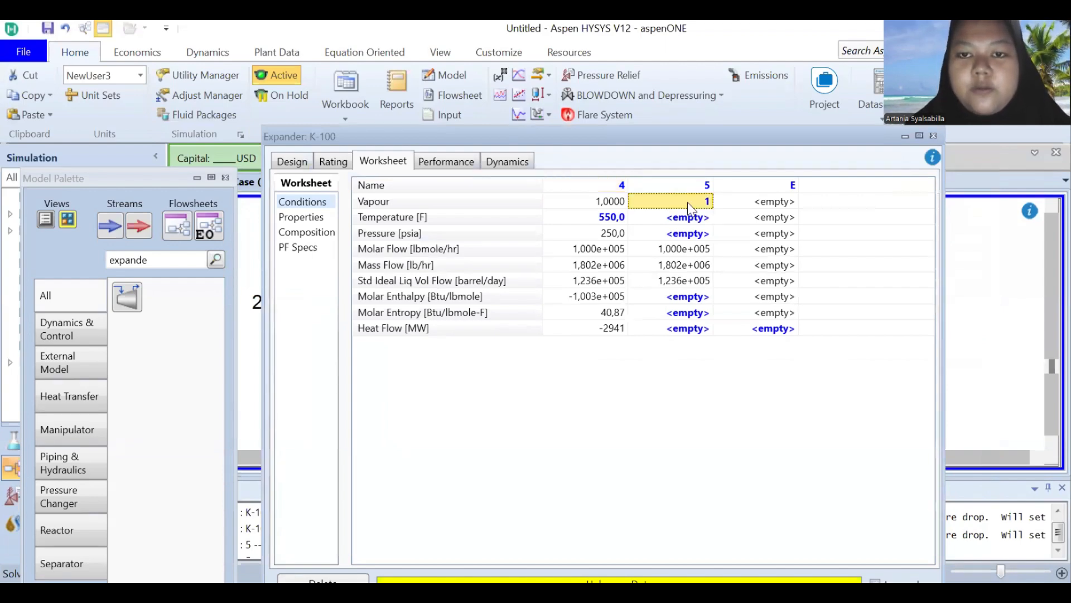
key("Return")
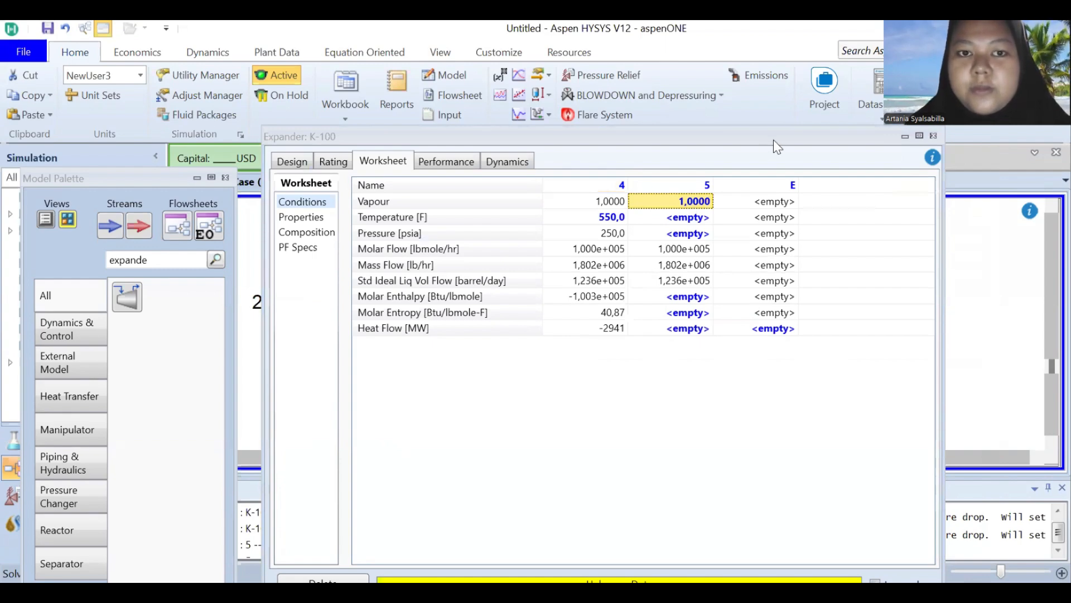
Step: Set the heat flow of energy stream E to 31,58 MW in the expander's worksheet and close the expander
left_click_drag(773, 140, 769, 114)
left_click(299, 140)
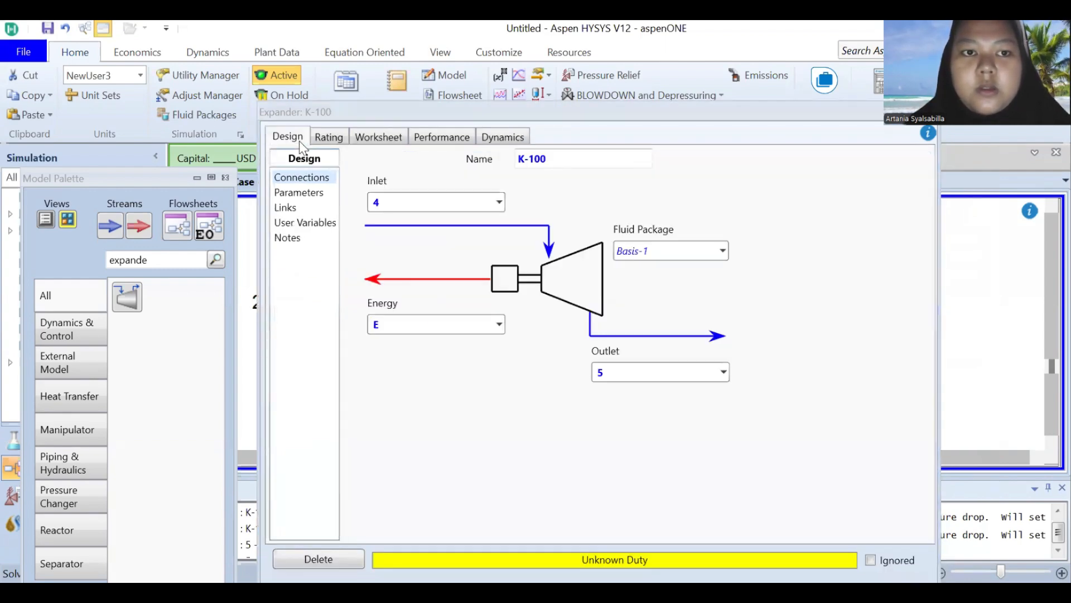
left_click(311, 192)
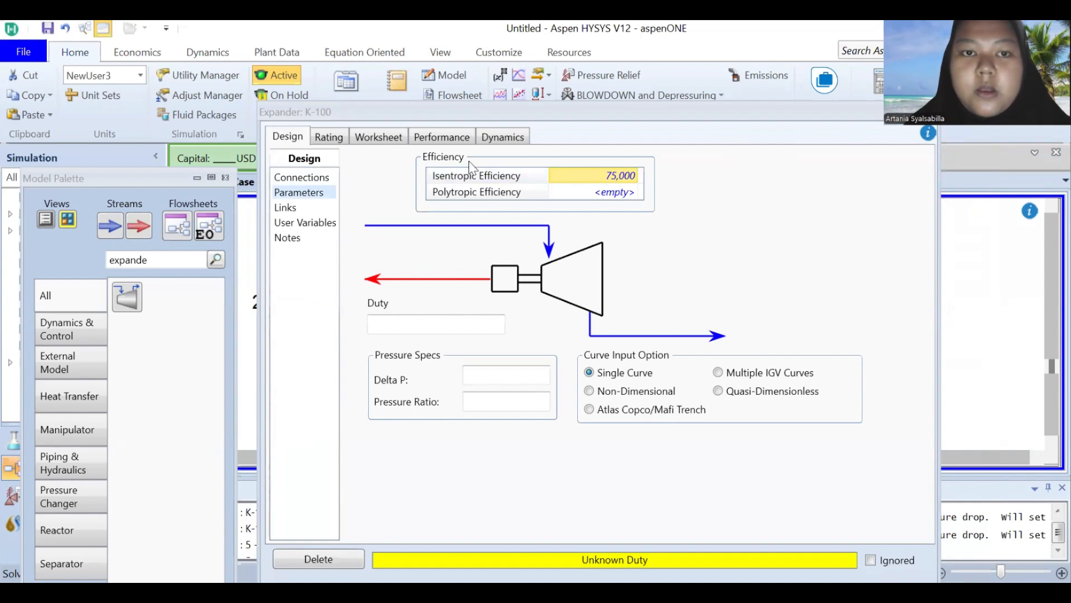
left_click(451, 137)
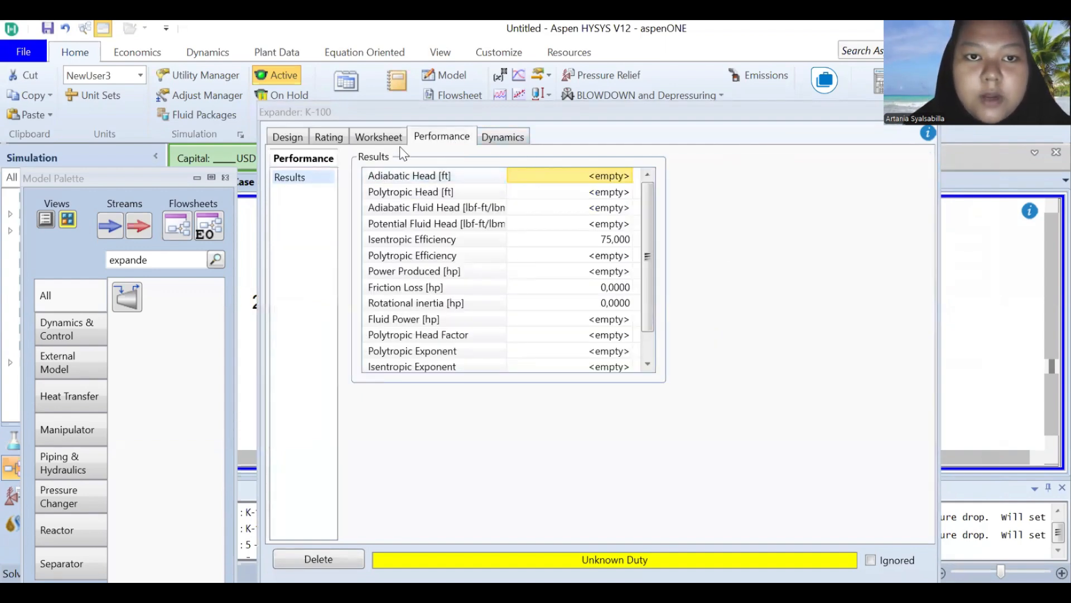
left_click(379, 137)
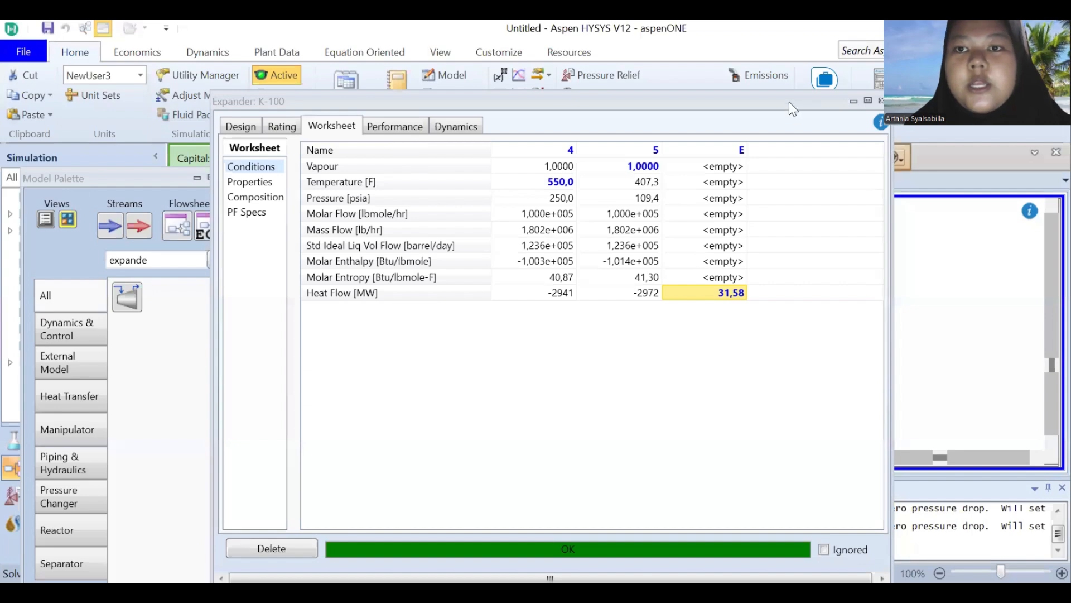
left_click_drag(789, 101, 792, 130)
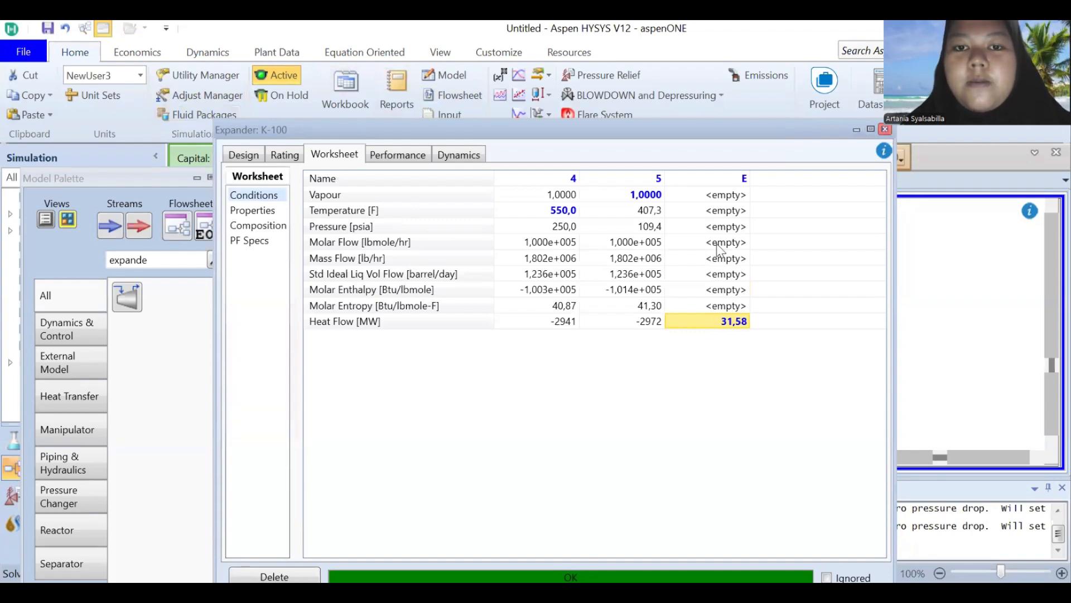
left_click(884, 130)
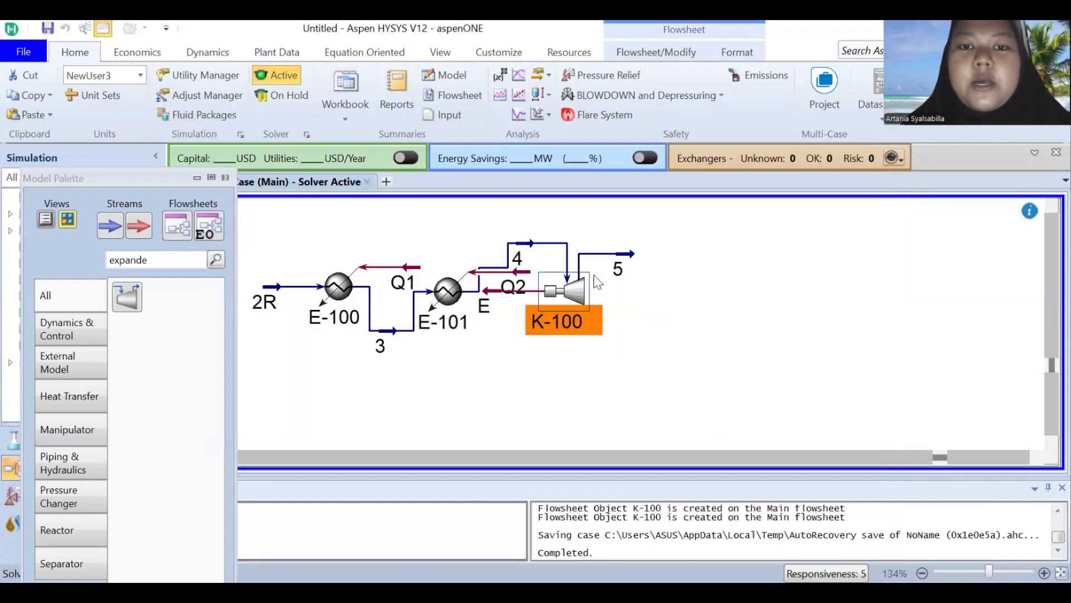
Step: Search the model palette for "cooler", place a cooler on the flowsheet to the right of stream 5 and open its connection settings
mouse_move(555, 277)
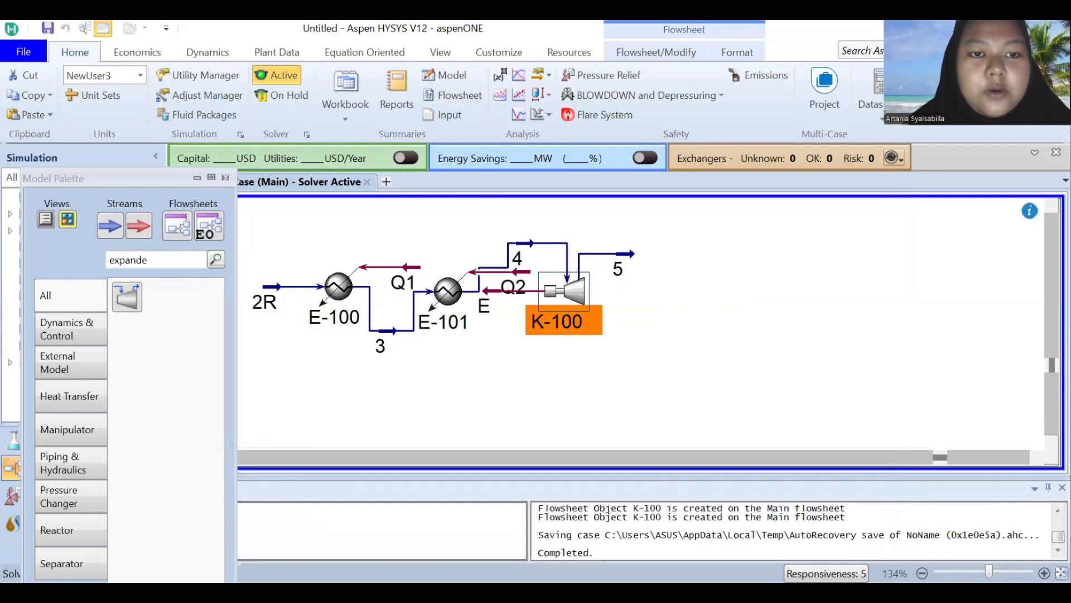
left_click(428, 370)
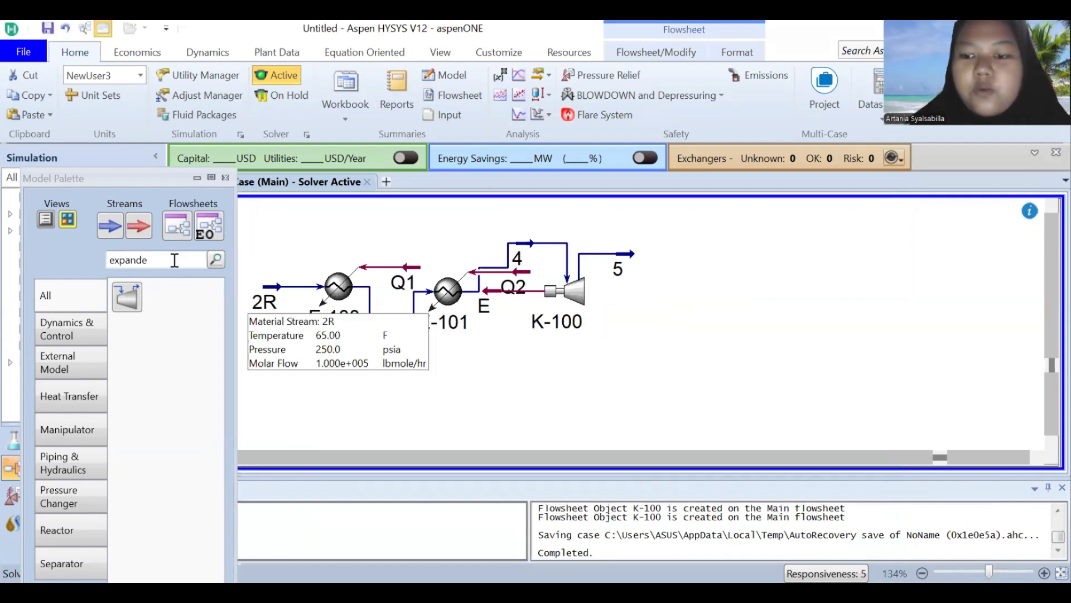
left_click(174, 260)
key("BackSpace")
key("BackSpace")
key("BackSpace")
key("BackSpace")
key("BackSpace")
key("BackSpace")
key("BackSpace")
type("c")
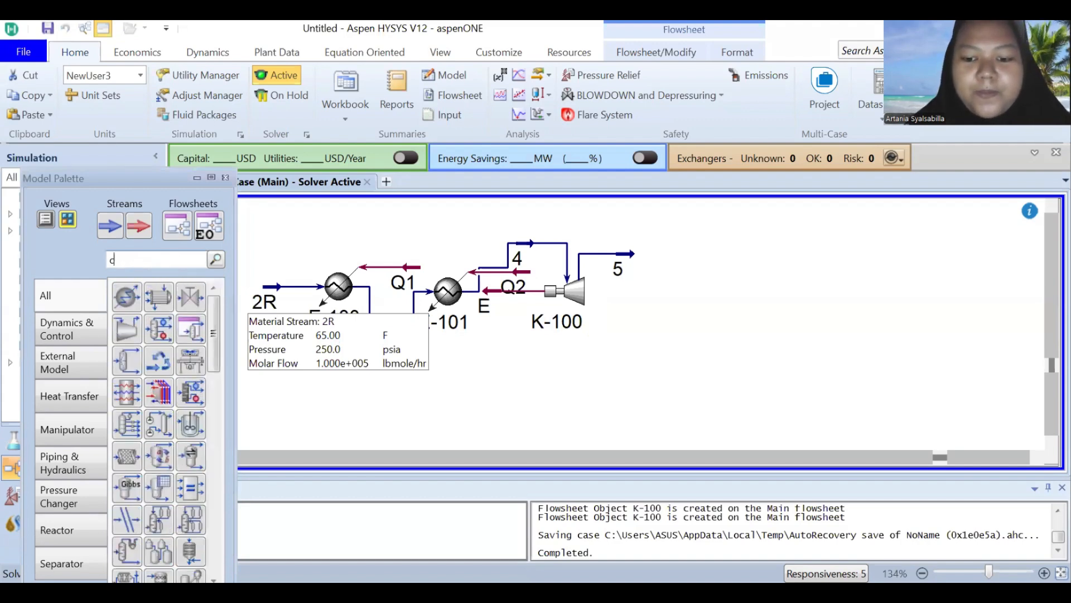
type("ooler")
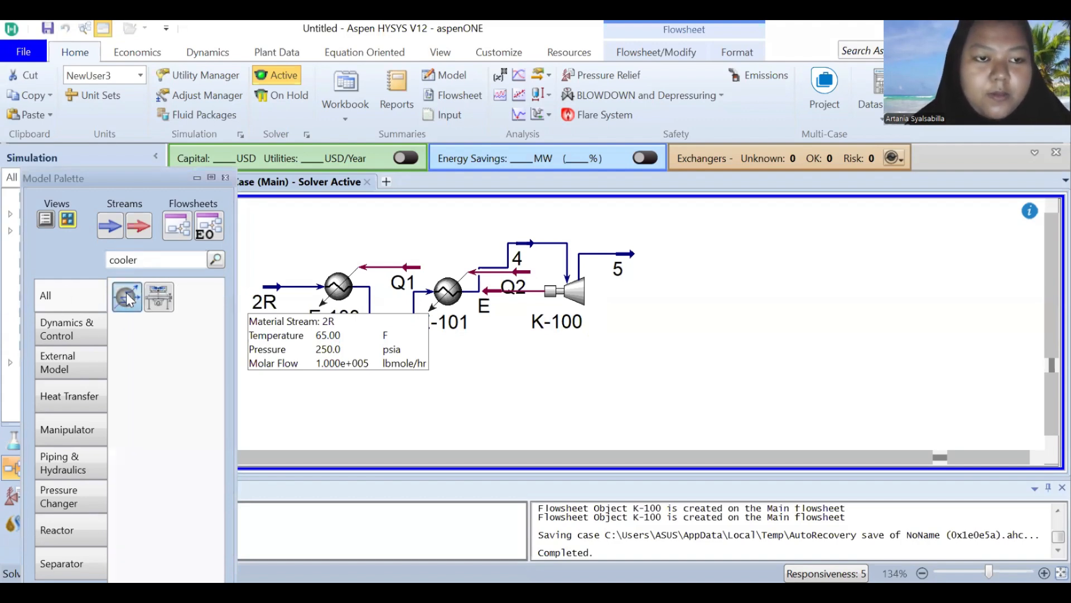
left_click(126, 292)
left_click(686, 286)
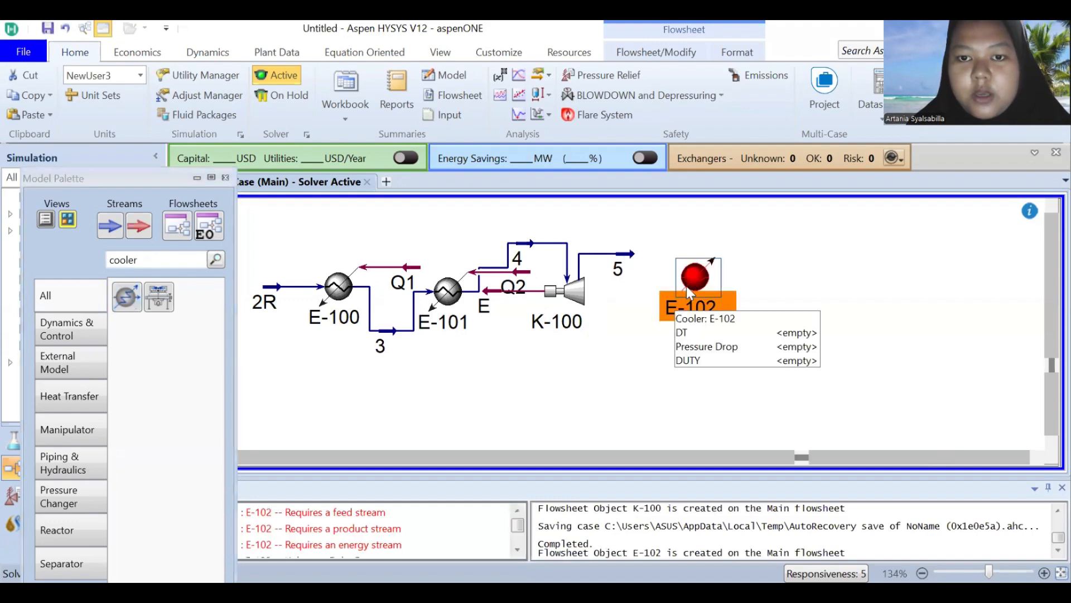
double_click(690, 279)
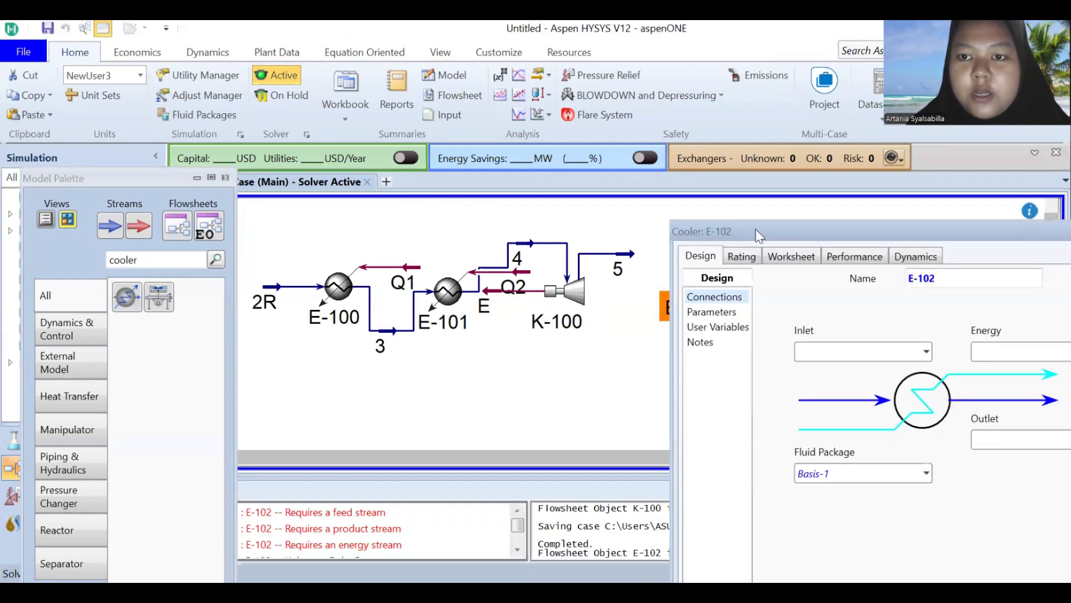
Step: Connect cooler E-102 with inlet stream 5, outlet stream 6 and energy stream Q3
left_click_drag(411, 202, 424, 208)
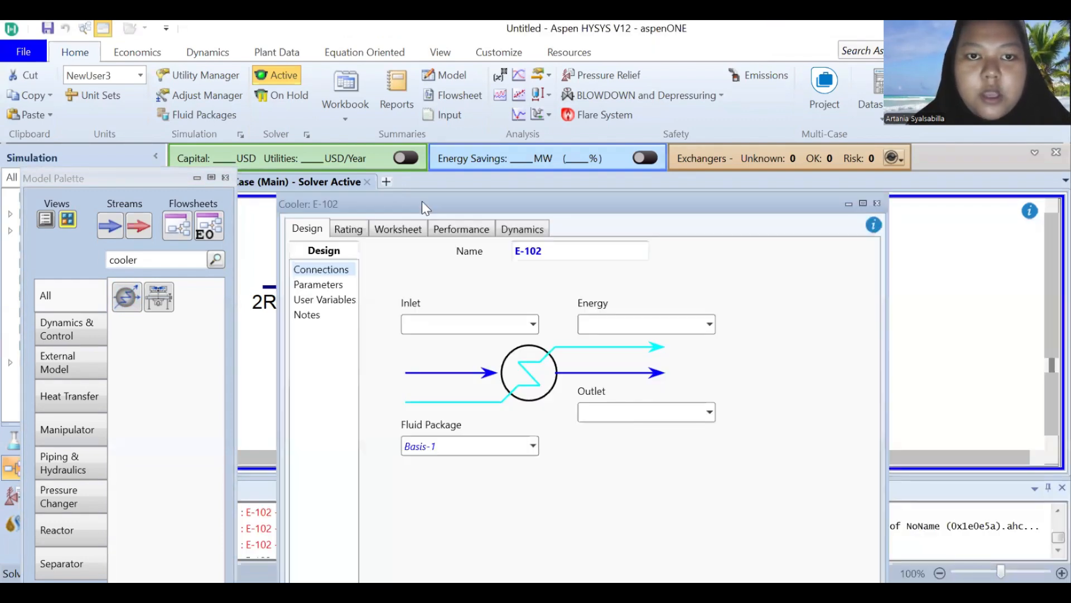
left_click_drag(490, 156, 489, 152)
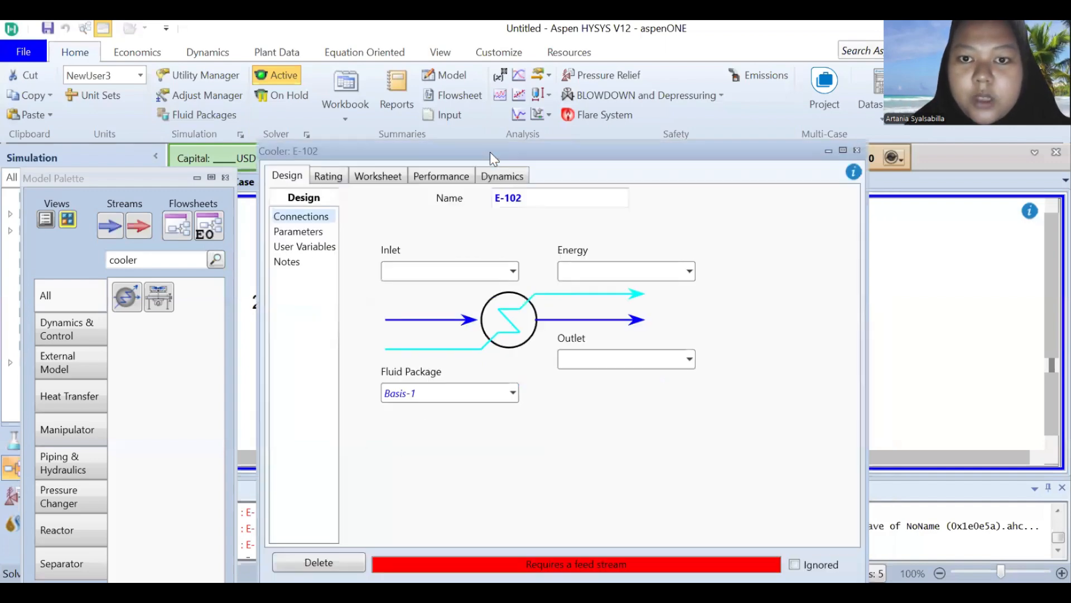
left_click(430, 307)
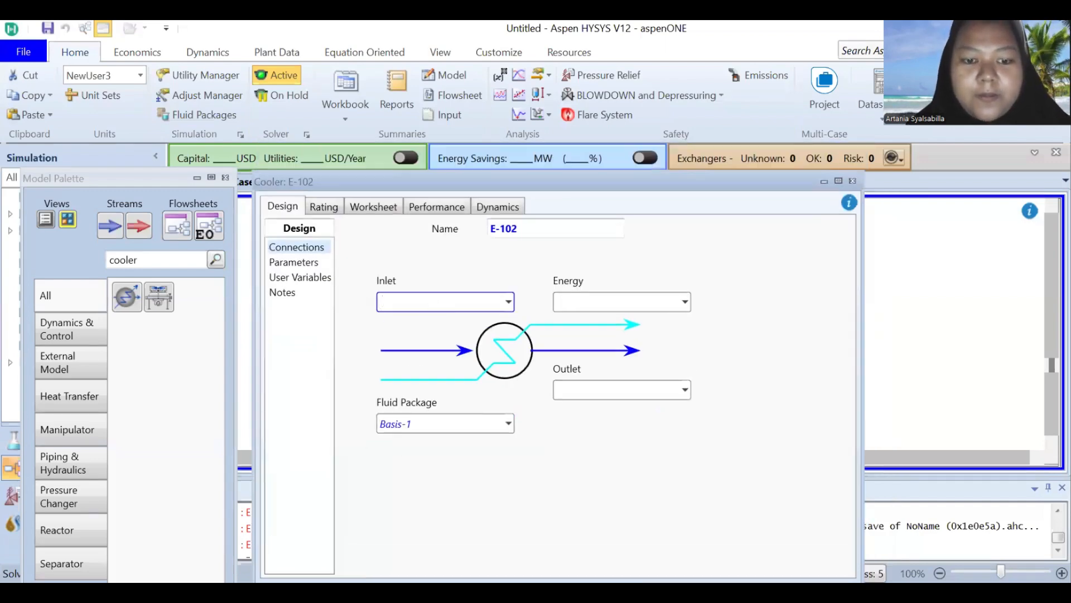
type("5")
left_click(576, 389)
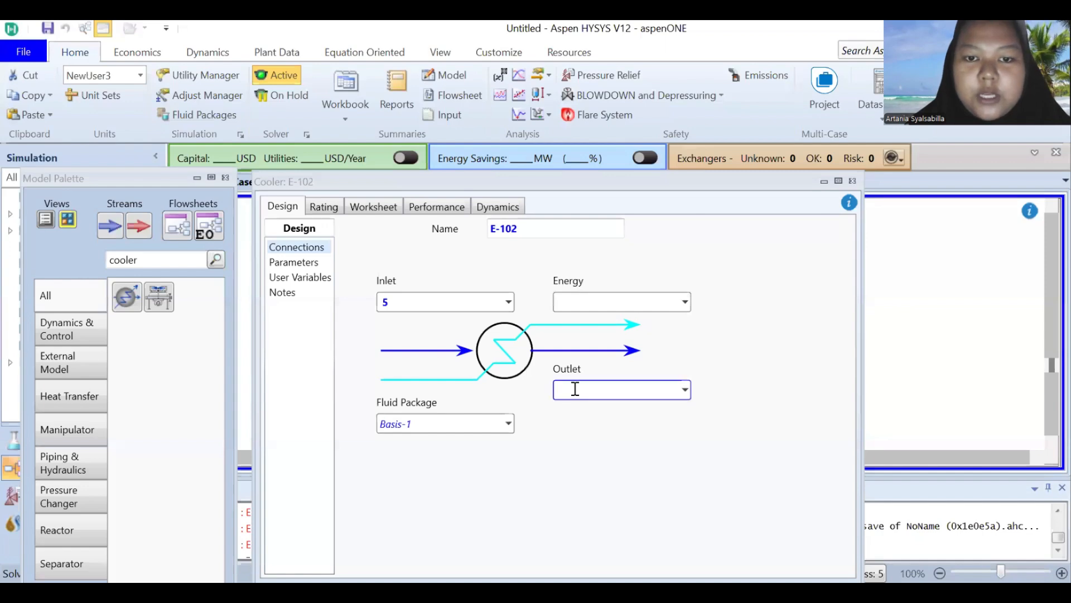
type("6")
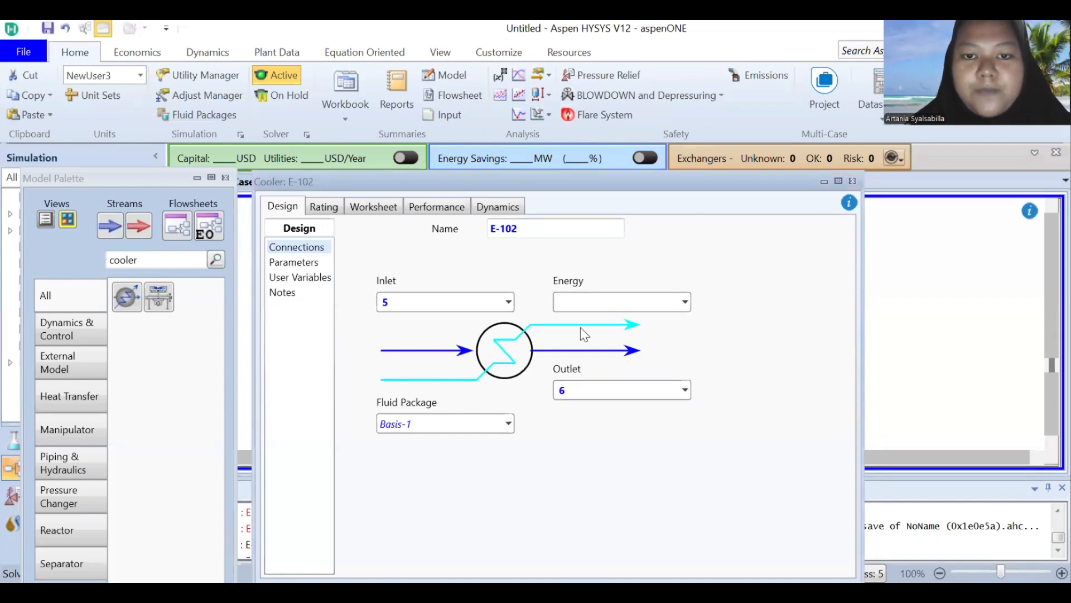
left_click(582, 300)
type("Q3")
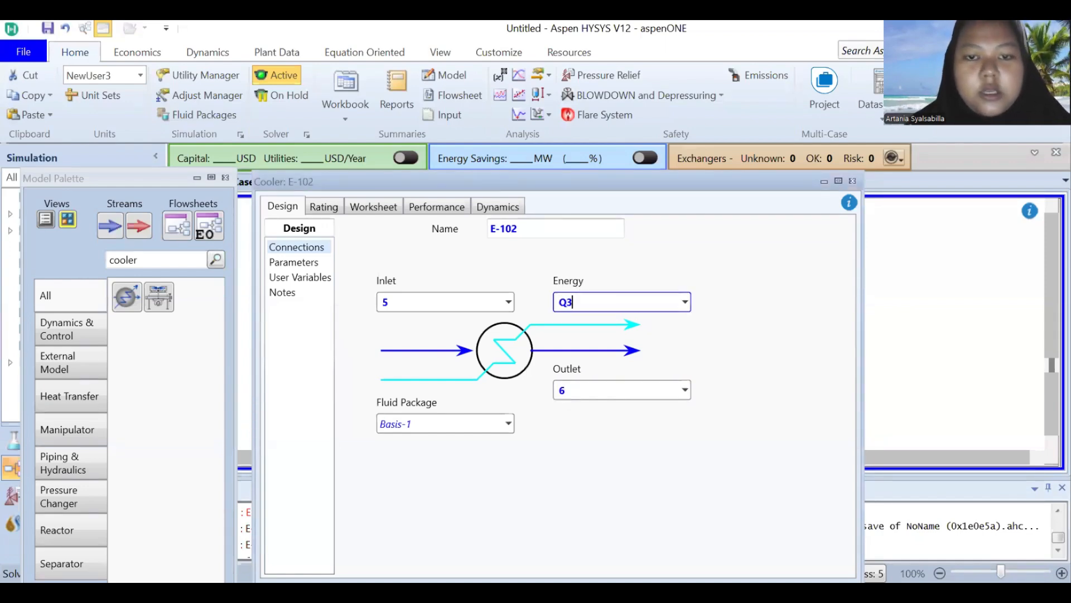
Step: Set the temperature of stream 6 to 65 F in the worksheet of cooler E-102
left_click(375, 206)
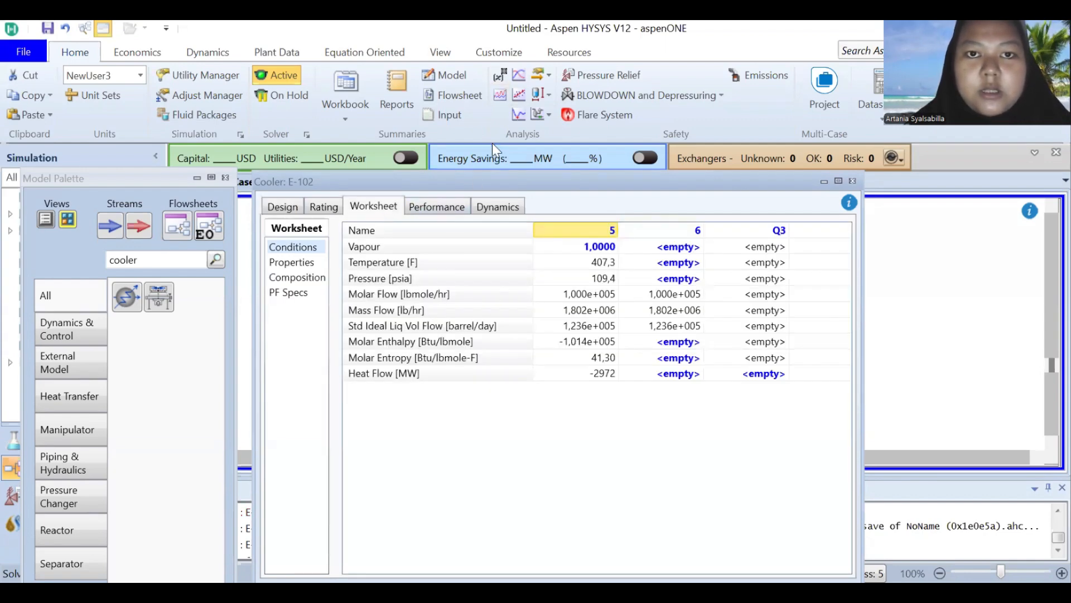
key("alt+Tab")
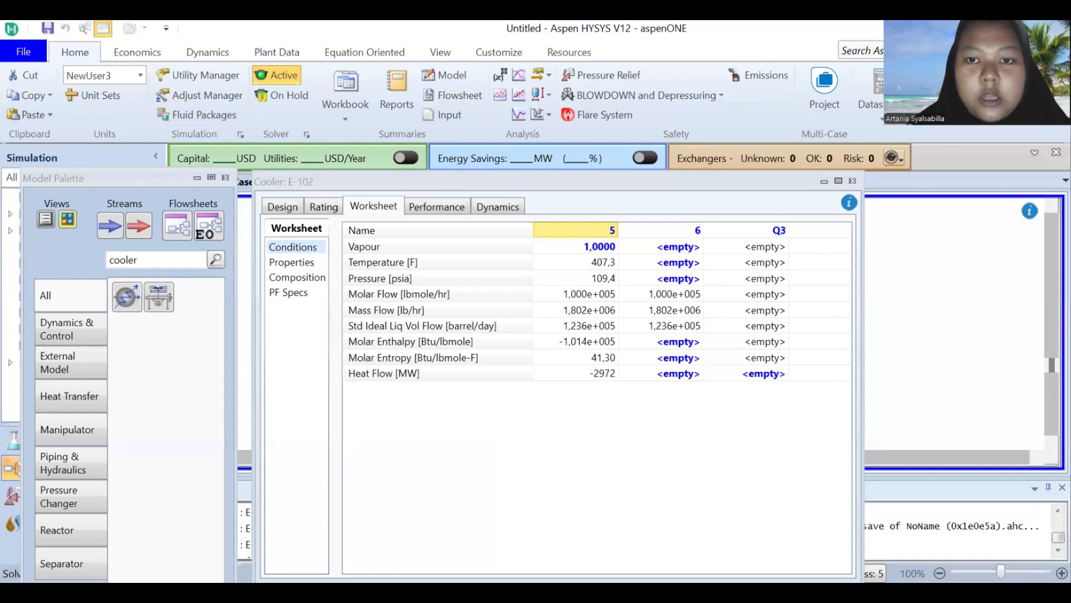
key("alt+Tab")
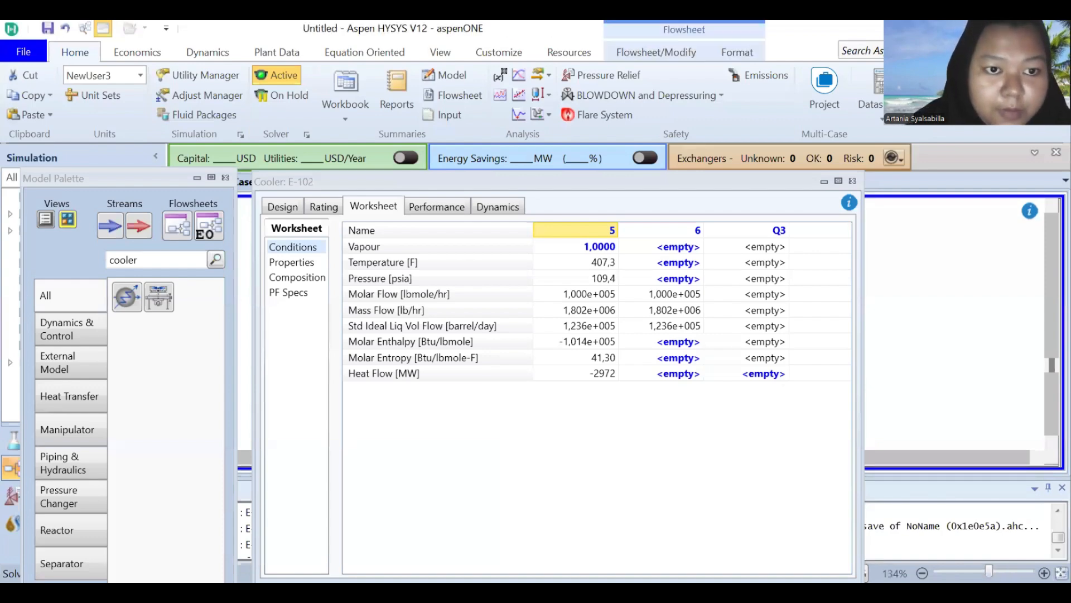
left_click(678, 266)
type("65")
key("Return")
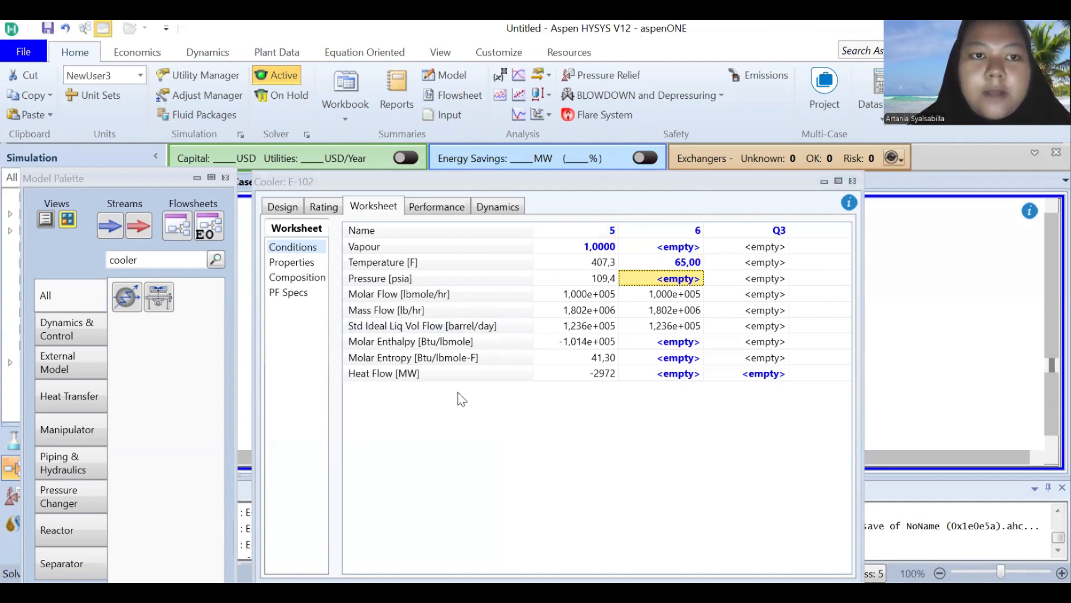
Step: Set the Delta P parameter of cooler E-102 to 0 psi
left_click(301, 160)
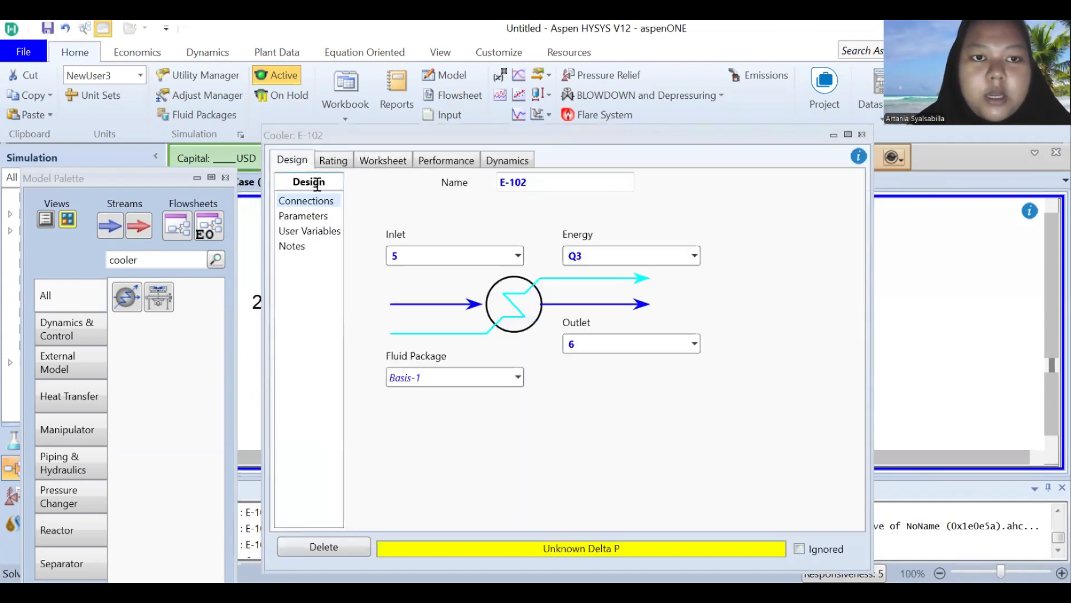
left_click(318, 216)
left_click(410, 214)
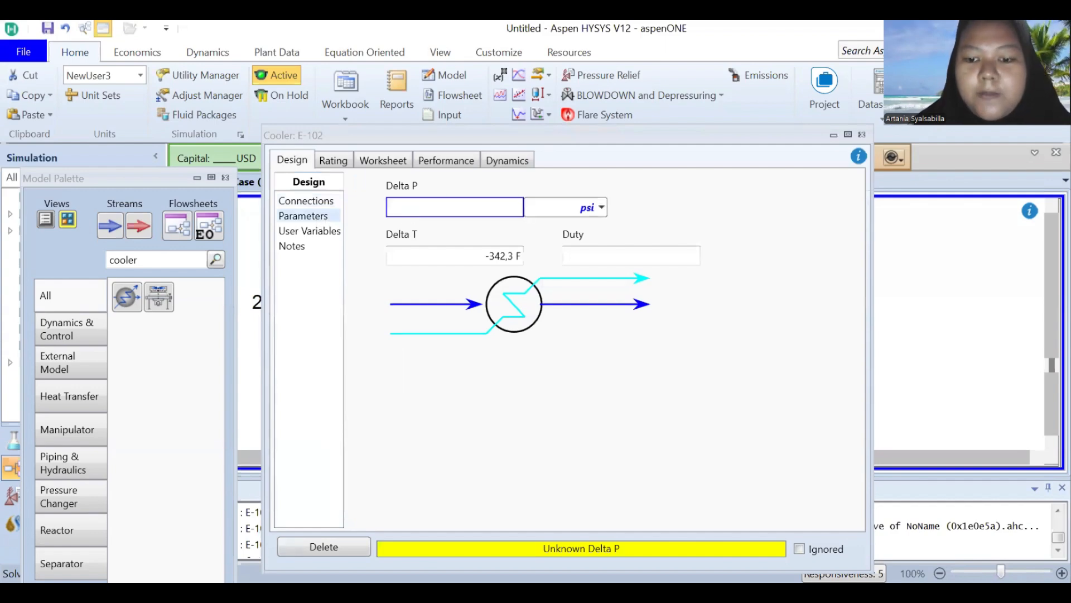
type("0")
key("Return")
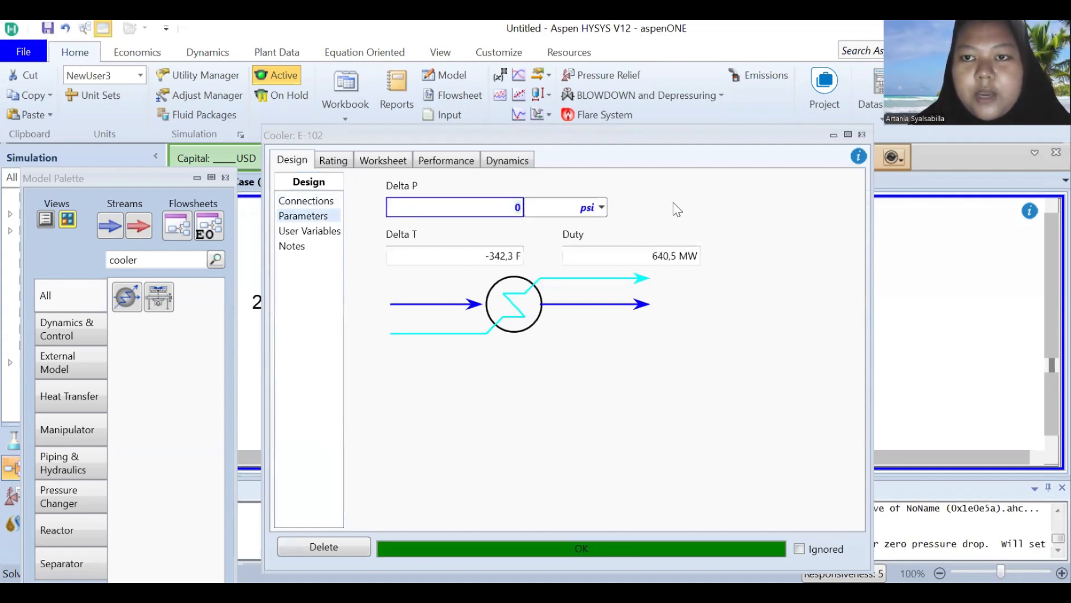
Step: Close the cooler settings, search the model palette for "pump", place a pump below cooler E-102 and open its connection settings
left_click(862, 135)
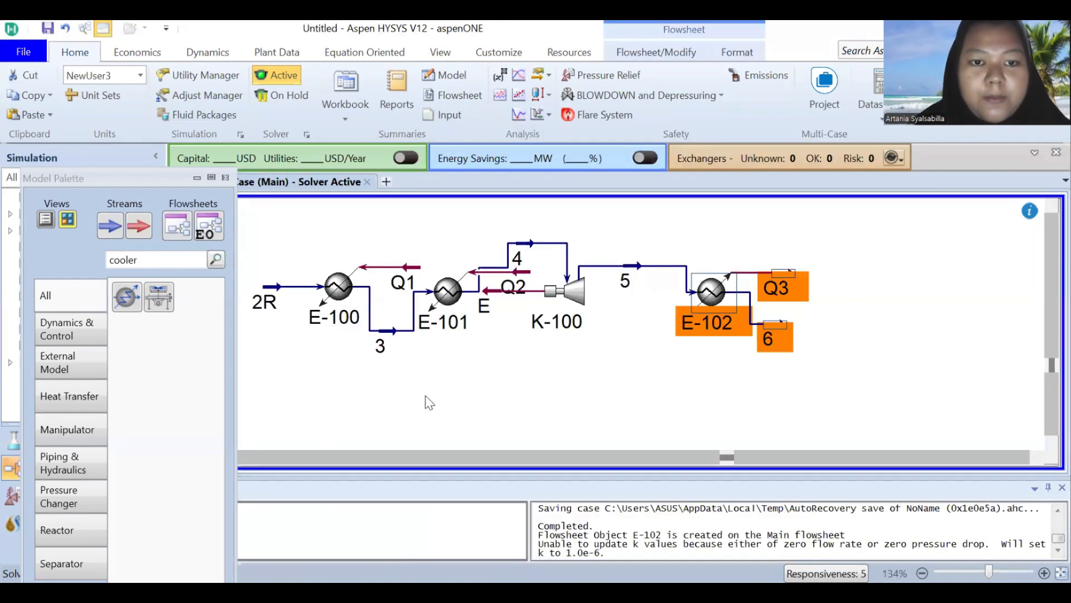
left_click(170, 261)
key("BackSpace")
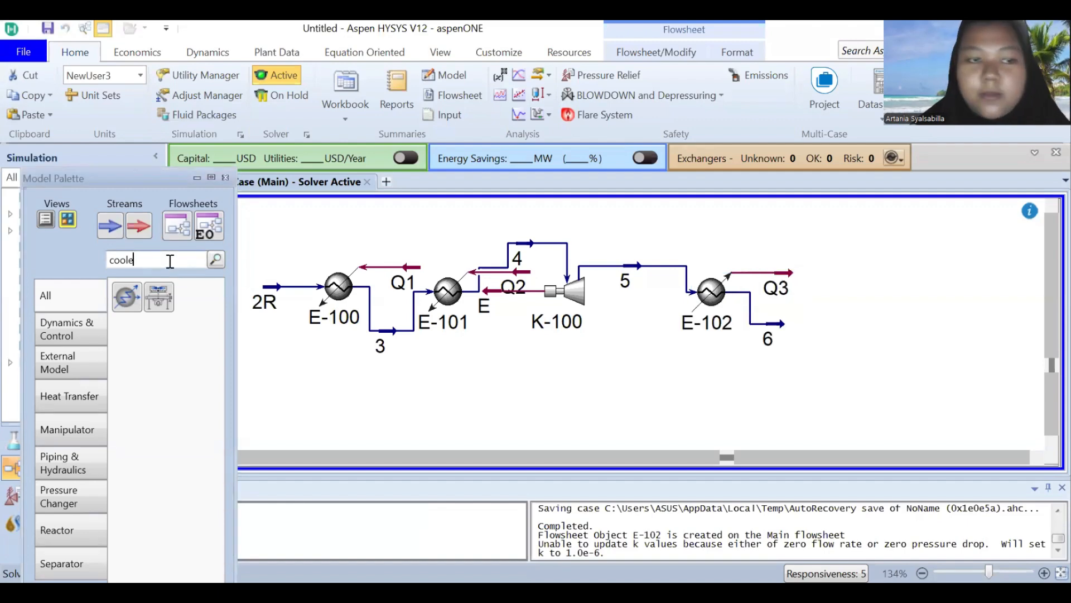
key("BackSpace")
key("BackSpace")
key("BackSpace")
key("BackSpace")
key("BackSpace")
type("pum")
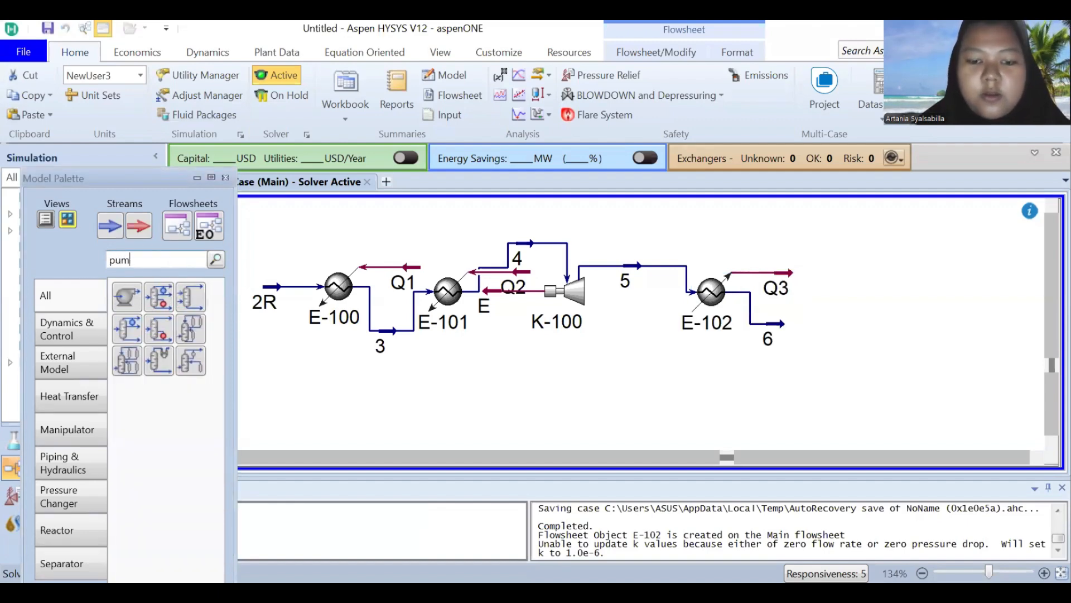
type("p")
left_click(126, 297)
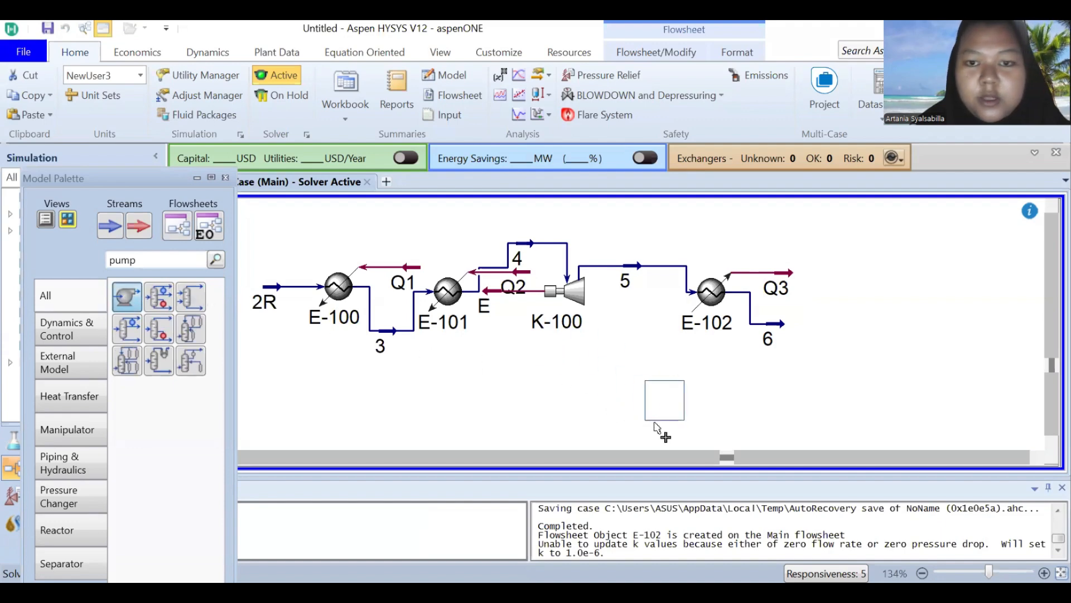
left_click(662, 419)
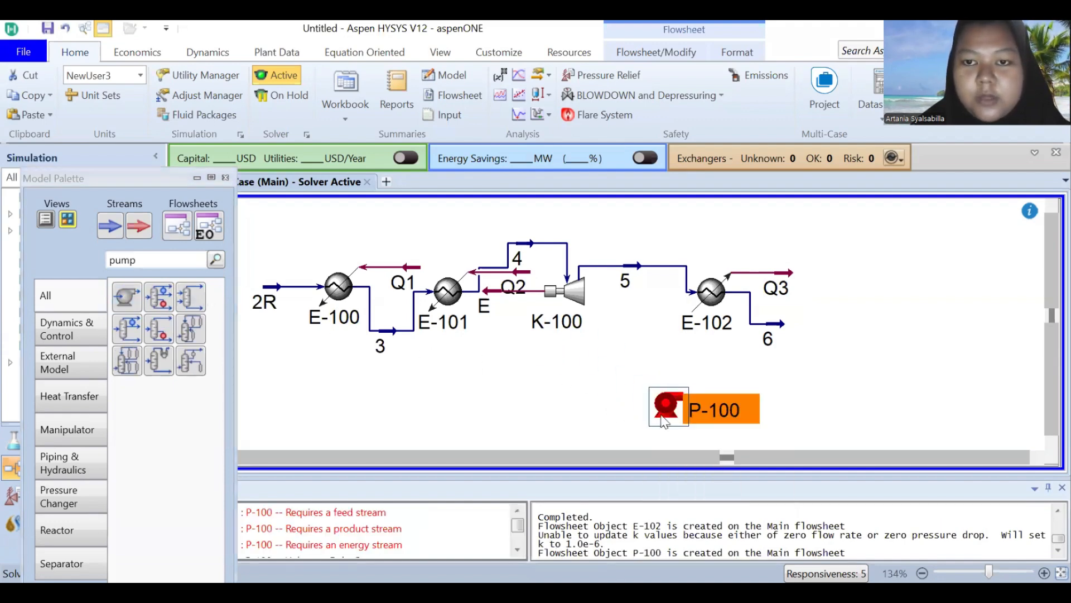
double_click(665, 413)
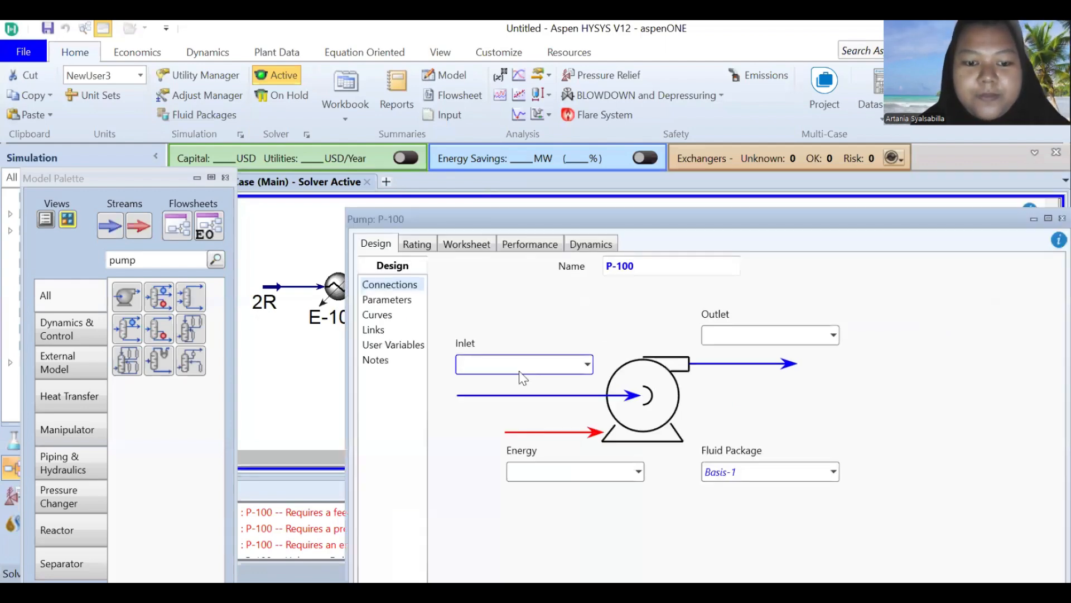
Step: Connect pump P-100 with inlet stream 6, outlet stream 1 and energy stream w1
left_click(502, 364)
type("6")
left_click(737, 334)
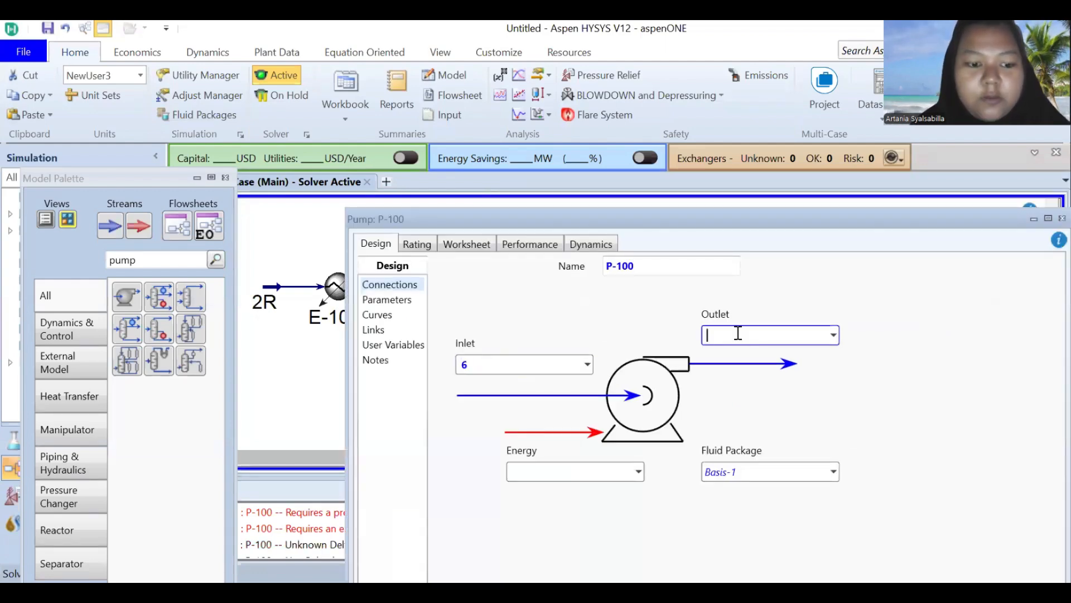
type("1")
key("Return")
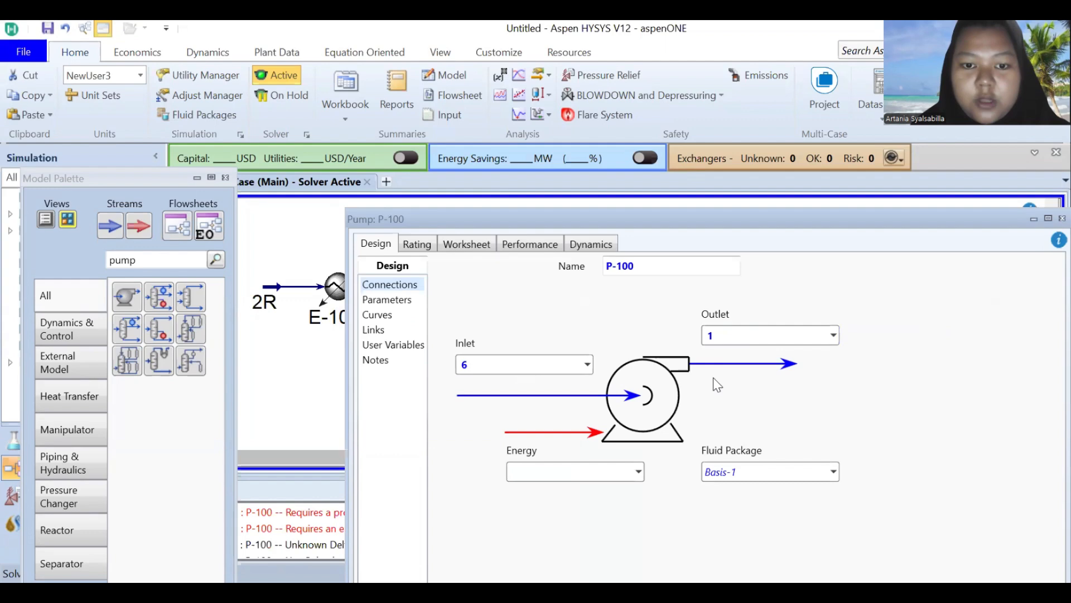
left_click(578, 470)
type("w1")
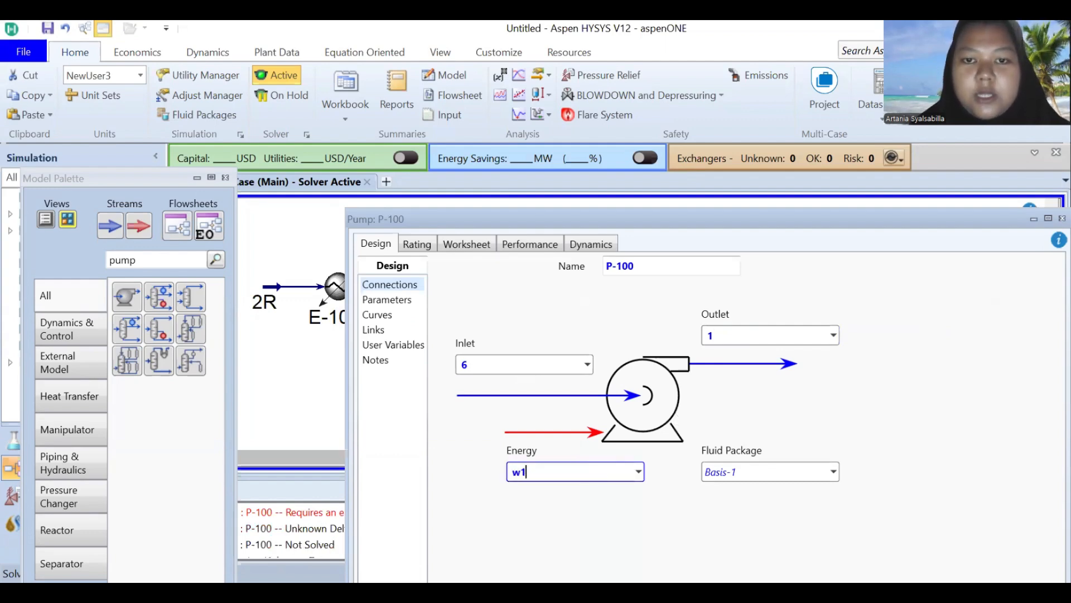
key("Return")
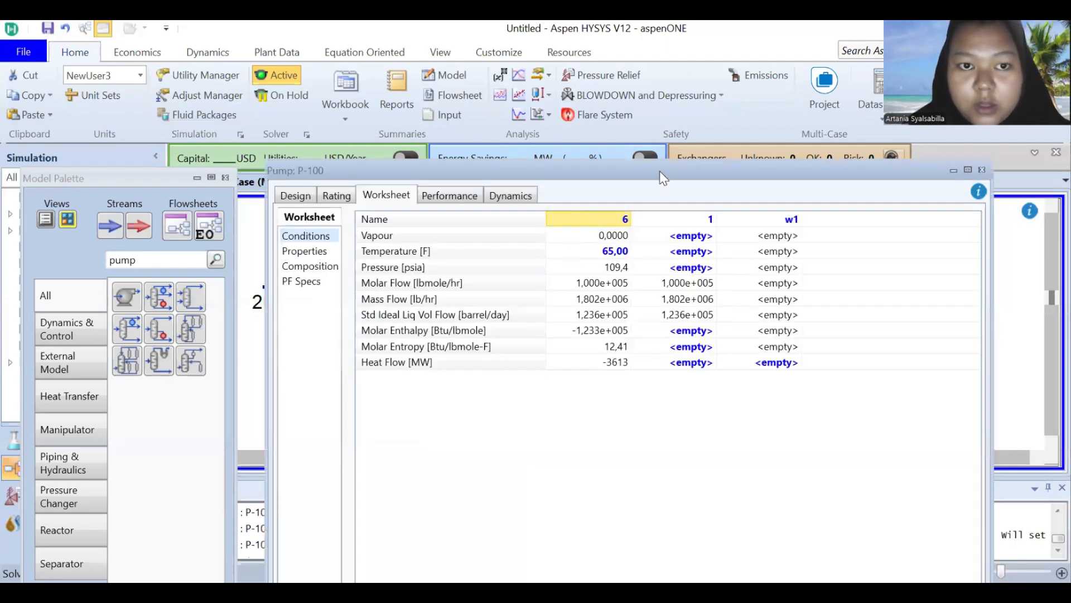
Step: Set the pressure of stream 1 to 14,7 psia in the worksheet of pump P-100 and close the pump settings
left_click_drag(660, 171, 644, 125)
left_click(649, 223)
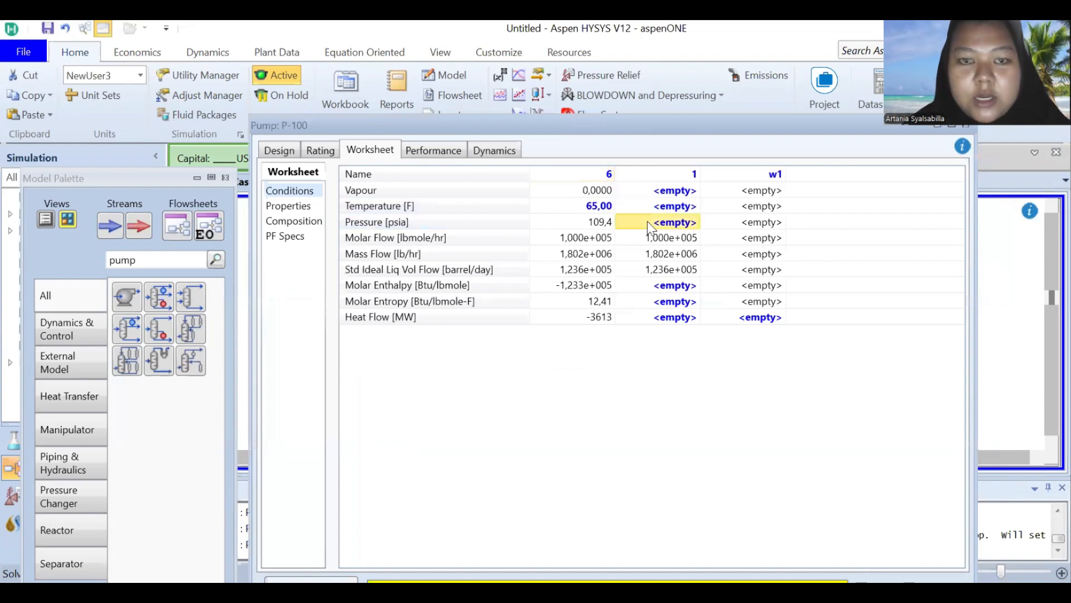
type("14,7")
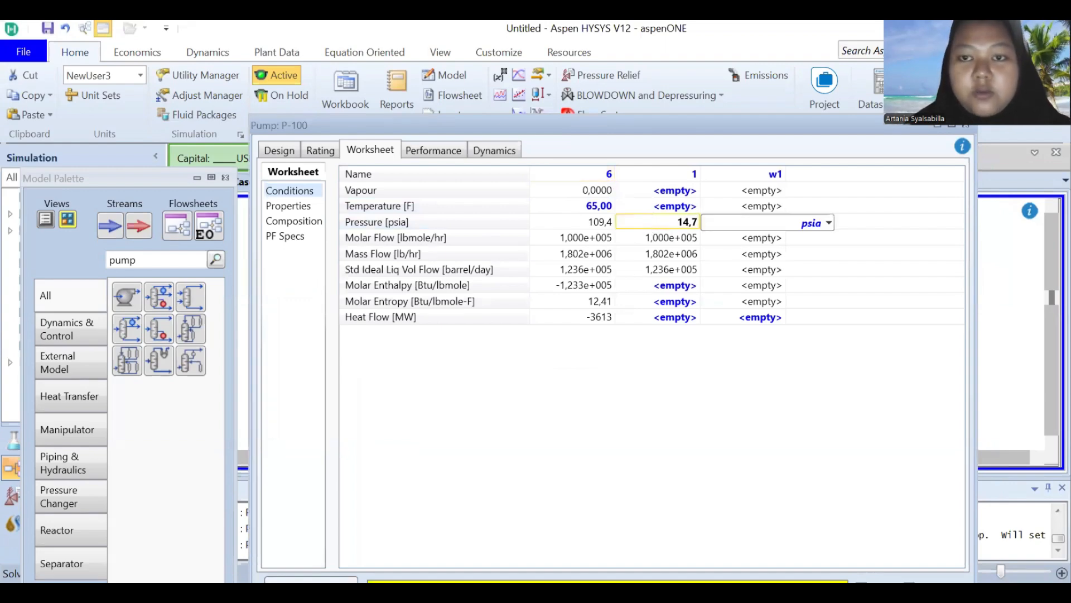
key("Return")
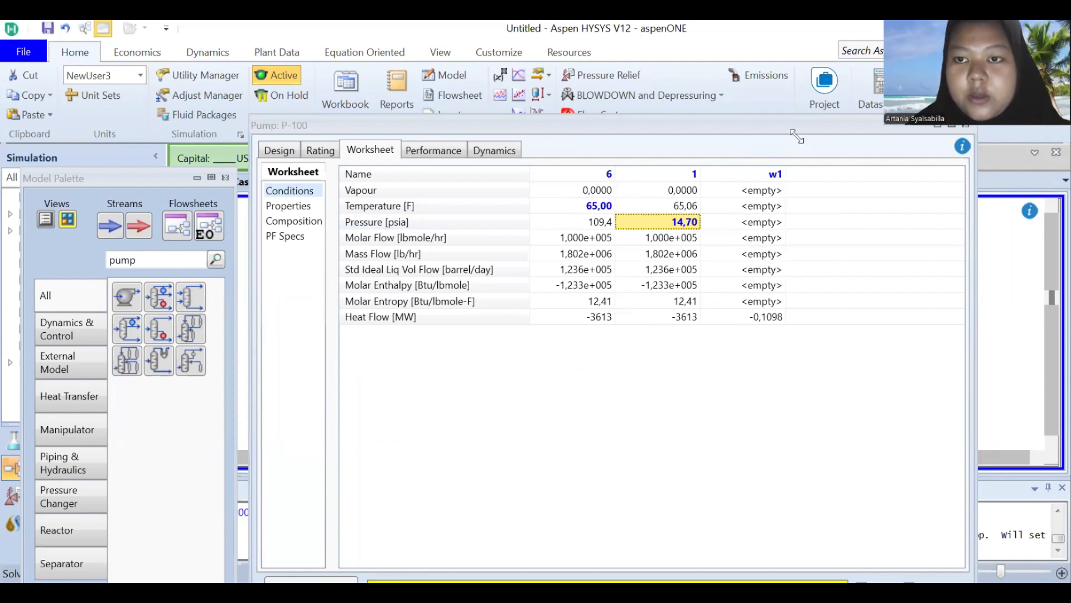
left_click_drag(932, 126, 791, 142)
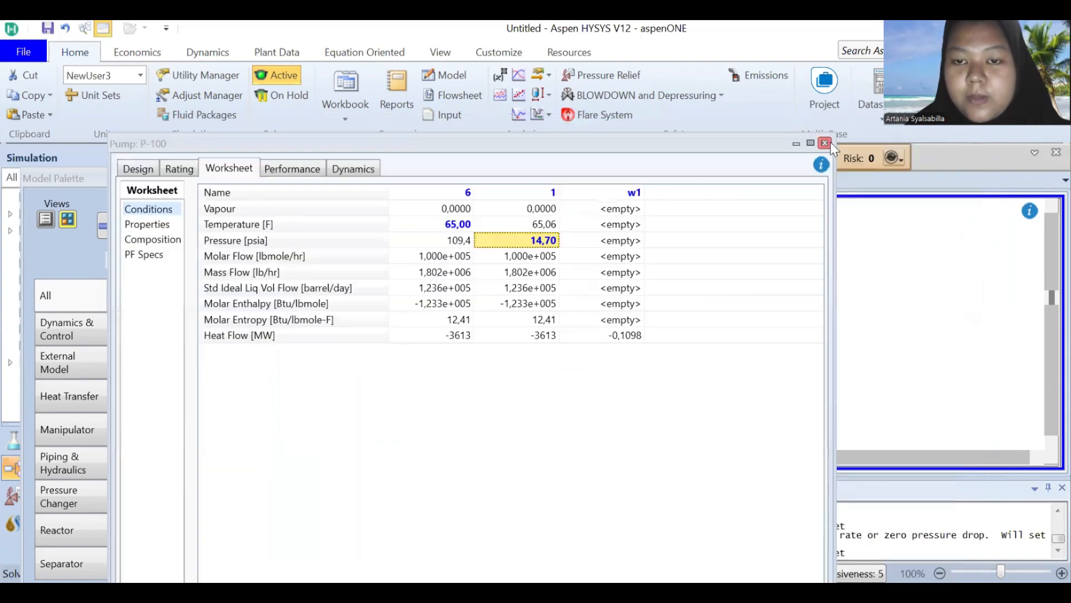
left_click(826, 141)
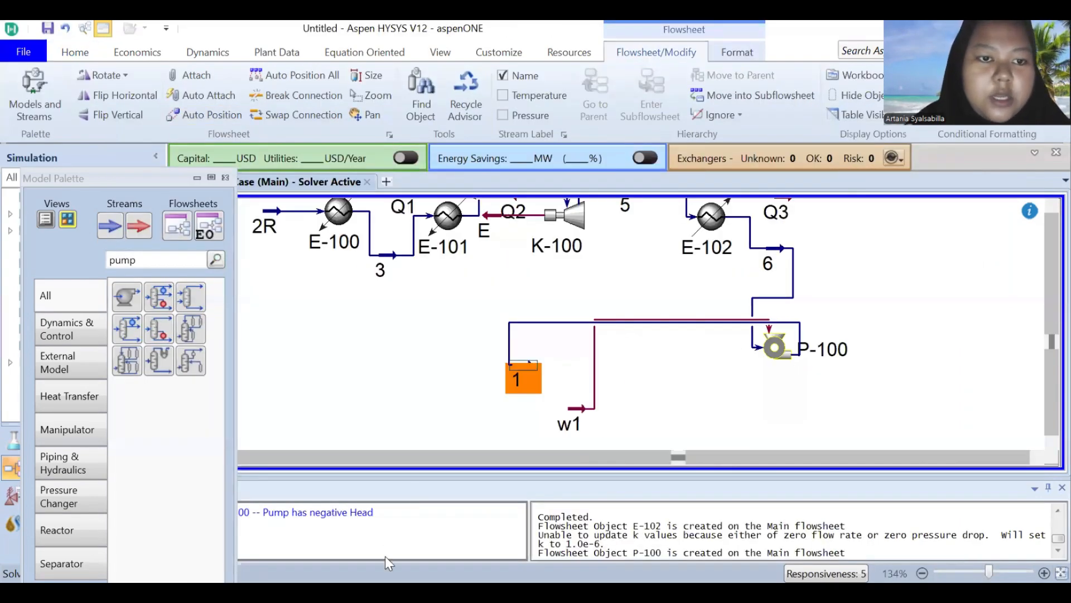
Step: Place a second pump on the flowsheet to the left of stream 1 and open its connection settings
left_click(419, 392)
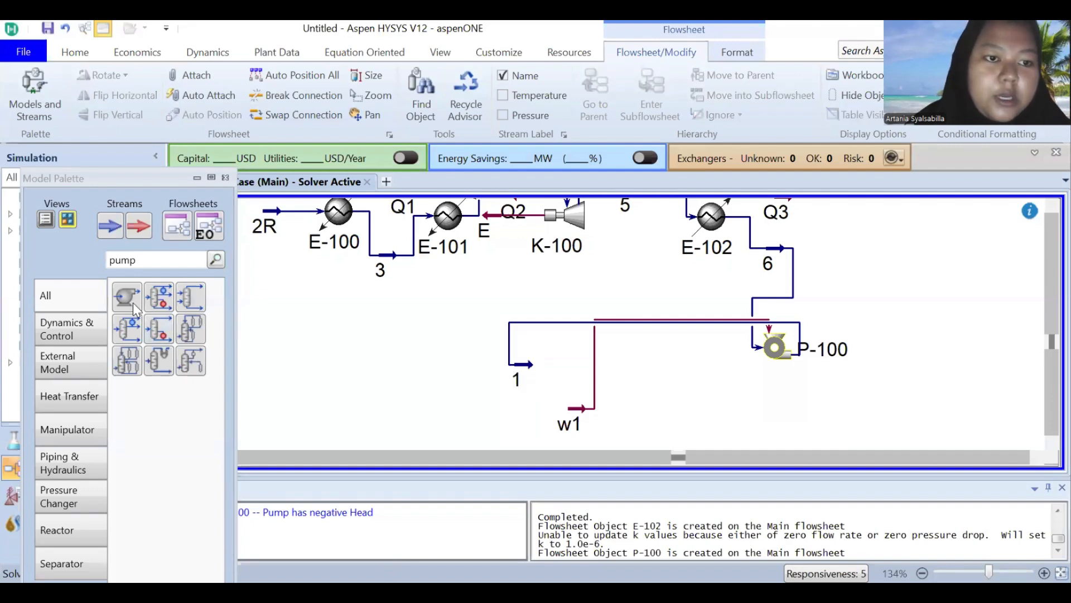
left_click_drag(125, 299, 366, 374)
double_click(382, 357)
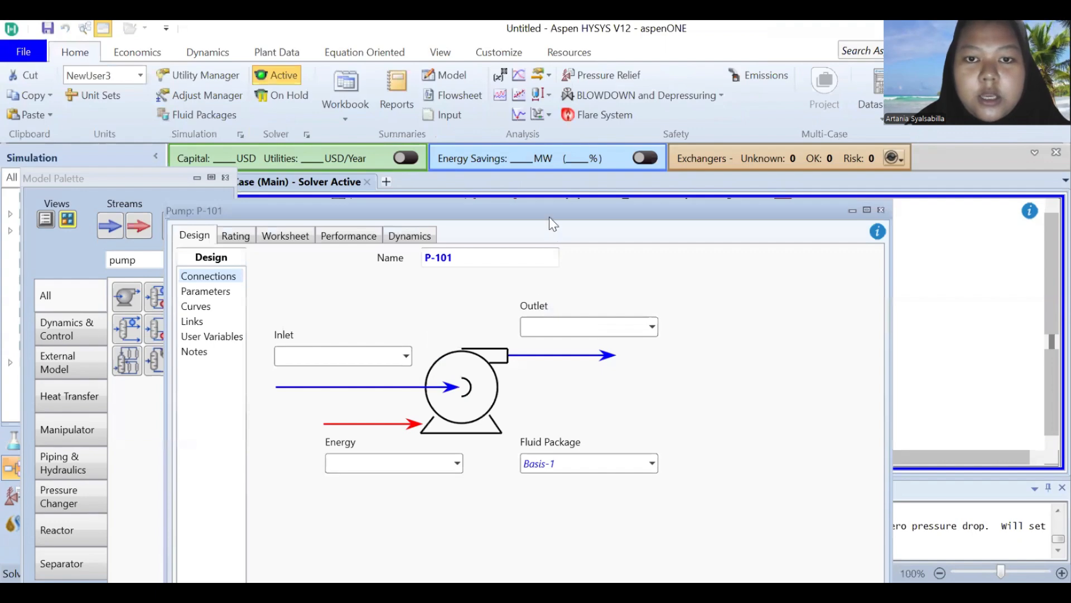
Step: Connect pump P-101 with inlet stream 1, outlet stream 2 and energy stream w2
left_click(341, 354)
type("1")
left_click(573, 330)
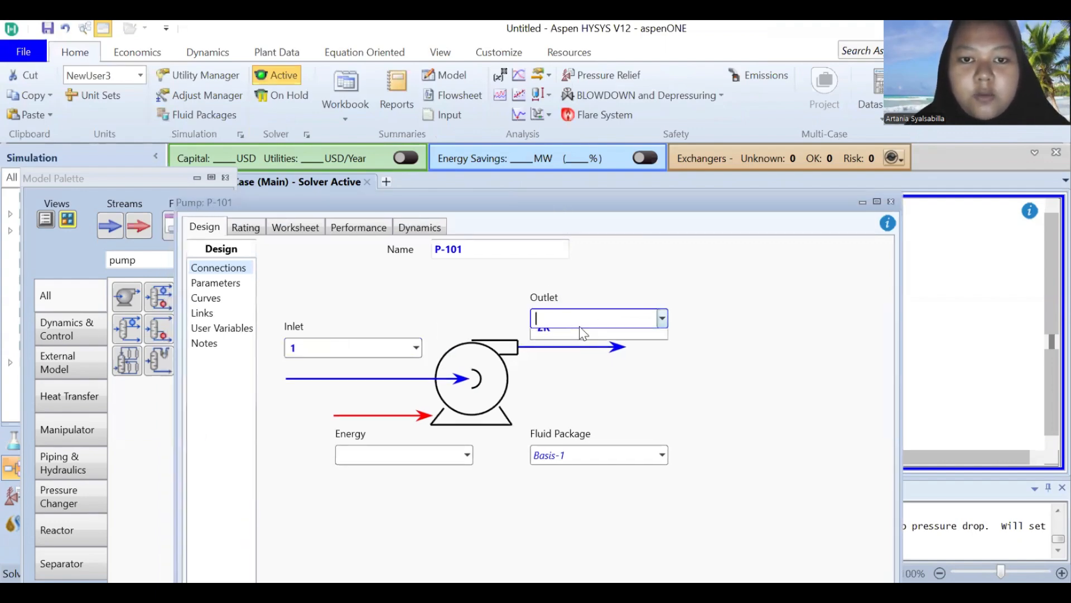
type("2")
left_click(397, 454)
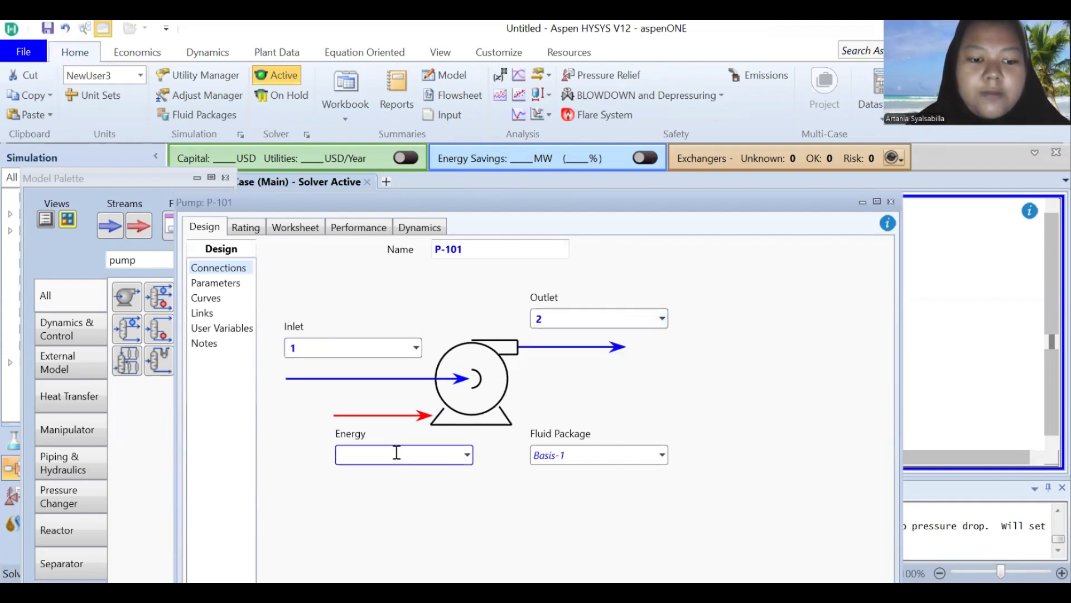
type("w2")
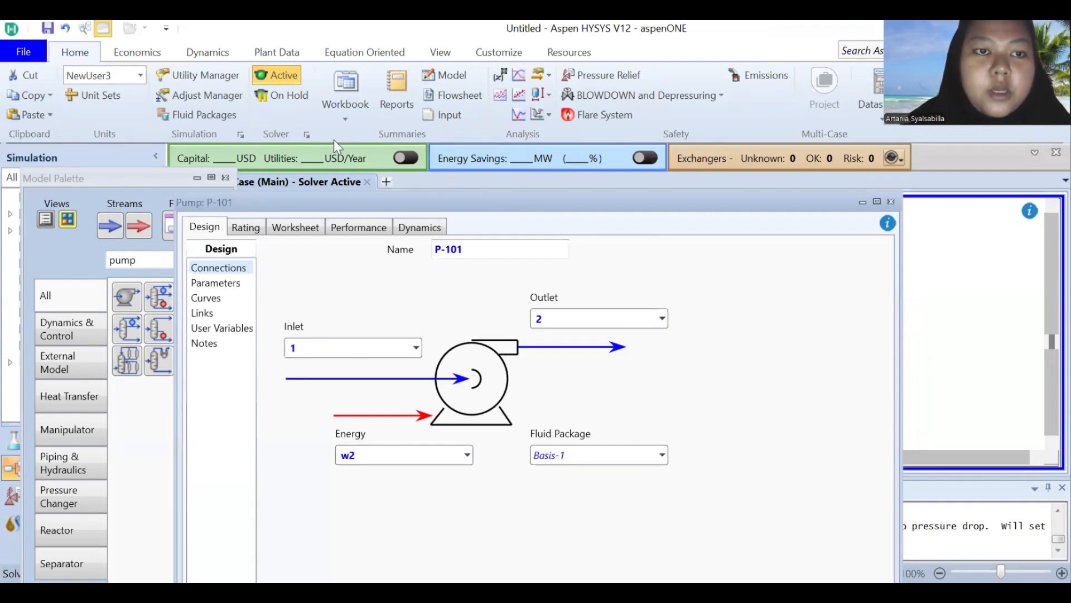
Step: Set the pressure of stream 2 to 250 psia in the worksheet of pump P-101 and close the pump settings
left_click_drag(335, 202, 296, 137)
left_click(272, 165)
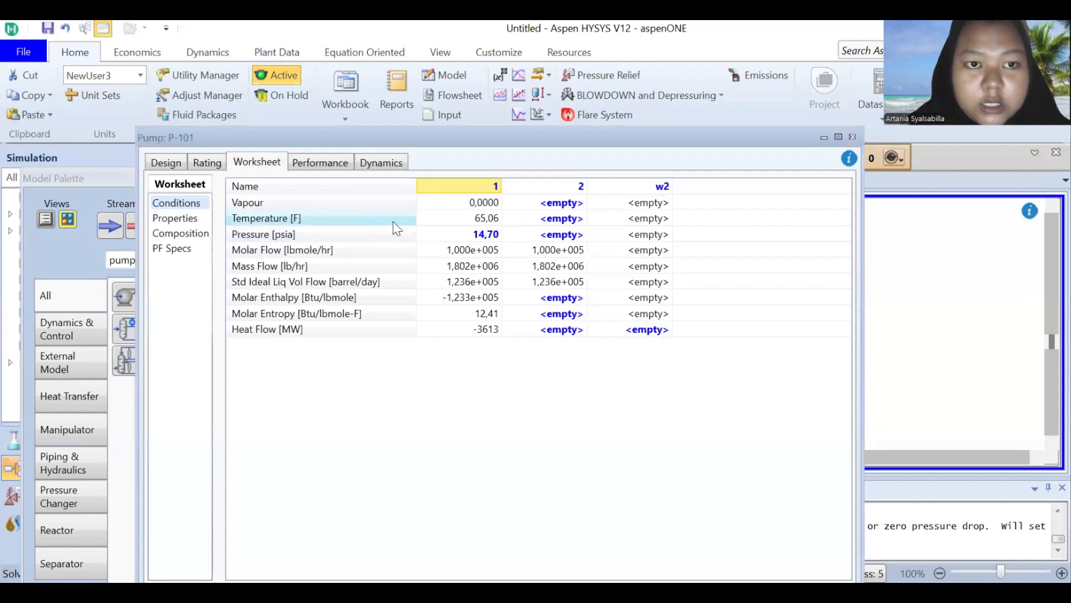
left_click(546, 236)
type("250")
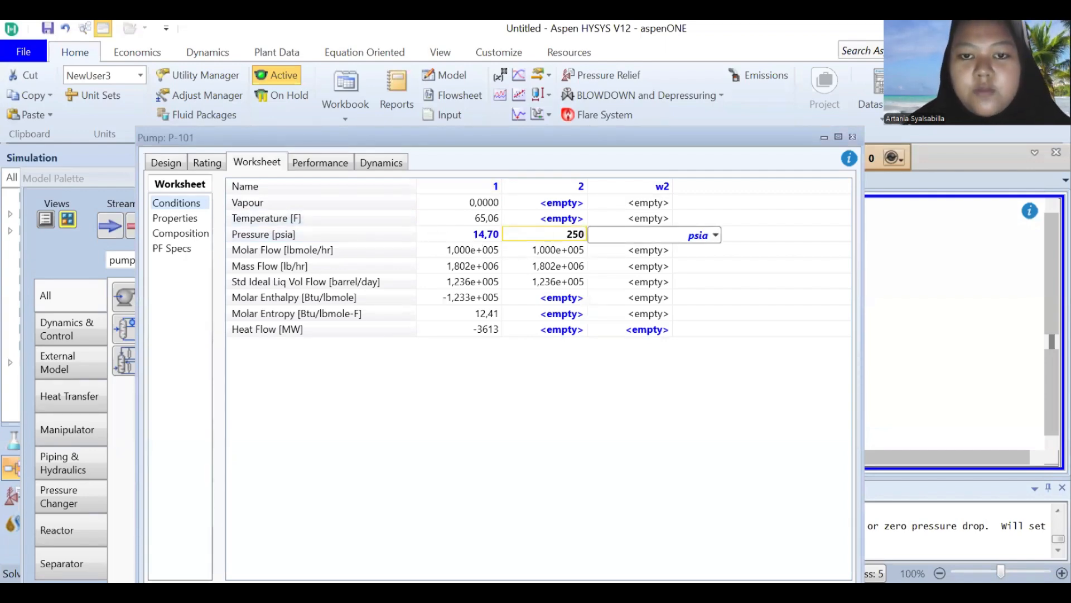
key("Return")
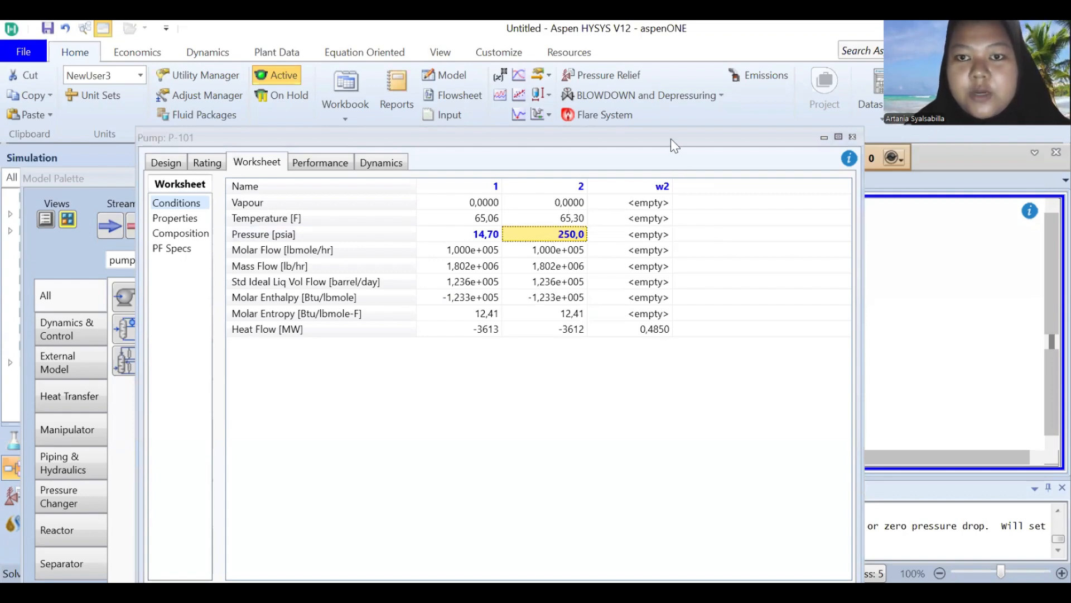
left_click_drag(670, 138, 671, 104)
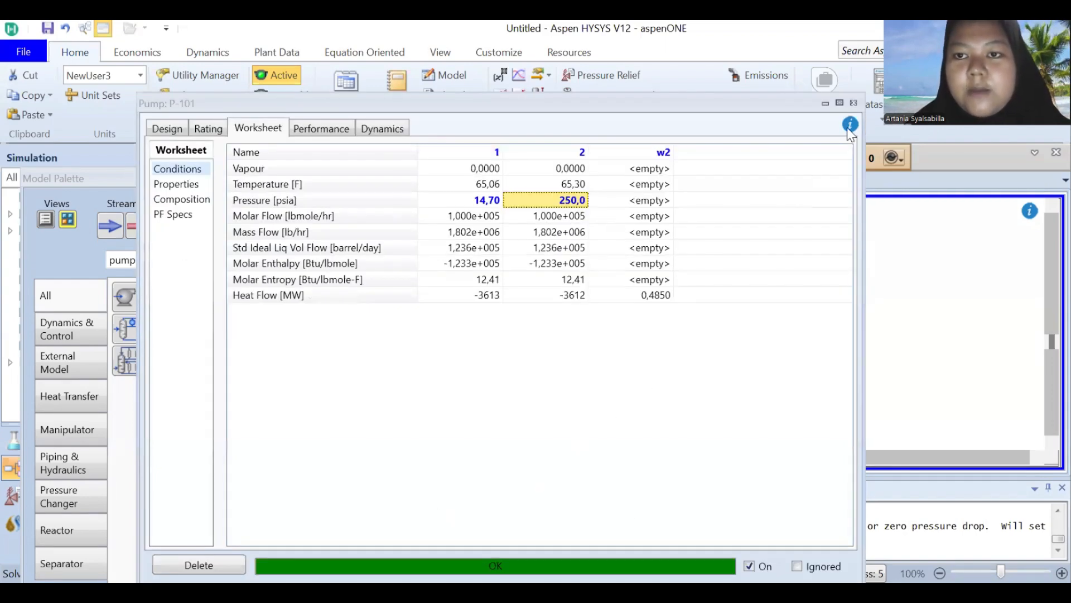
left_click(854, 103)
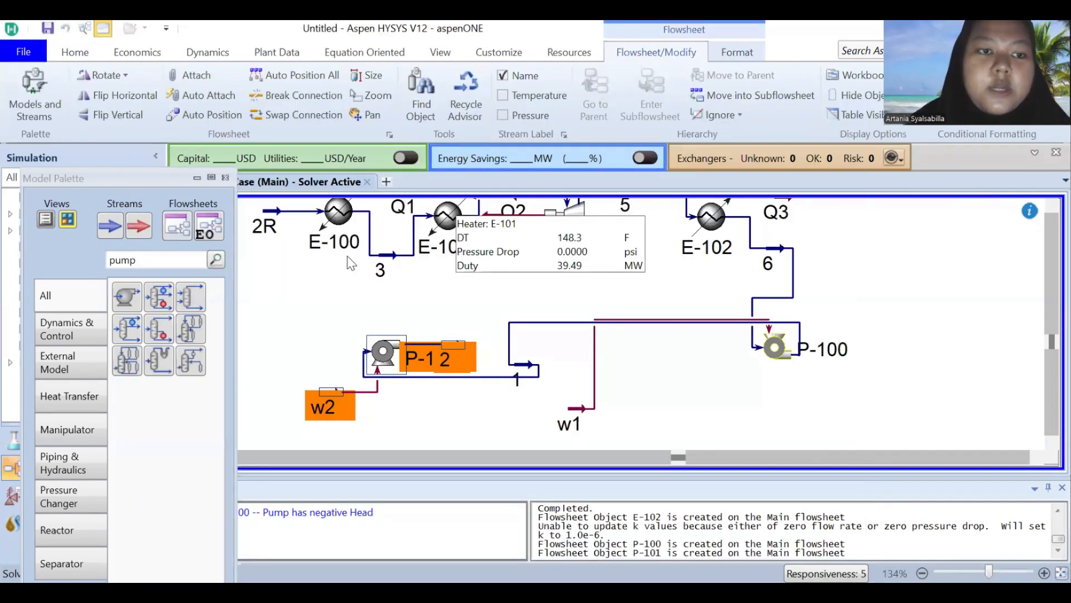
Step: Search the model palette for "recy", place a recycle block to the left of pump P-101 and open its connection settings
left_click(190, 257)
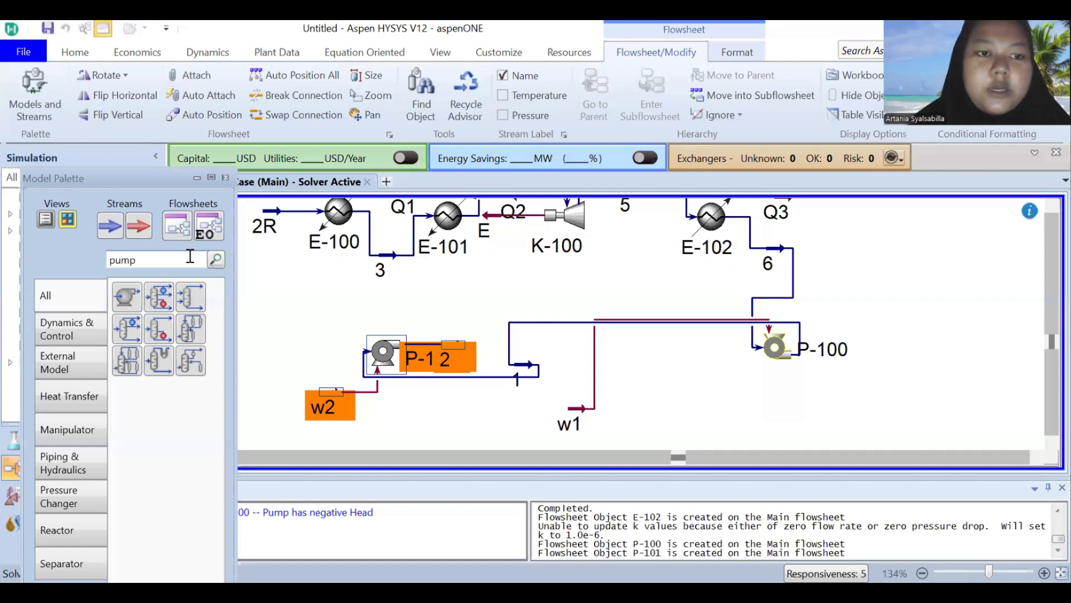
key("BackSpace")
key("BackSpace")
key("BackSpace")
key("BackSpace")
type("recy")
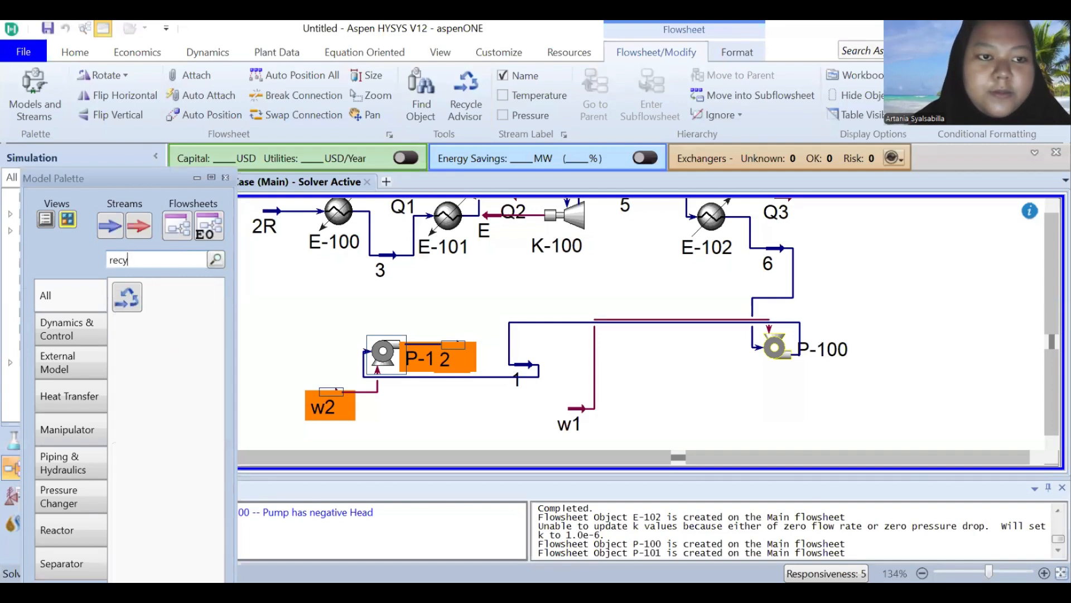
left_click_drag(125, 301, 257, 339)
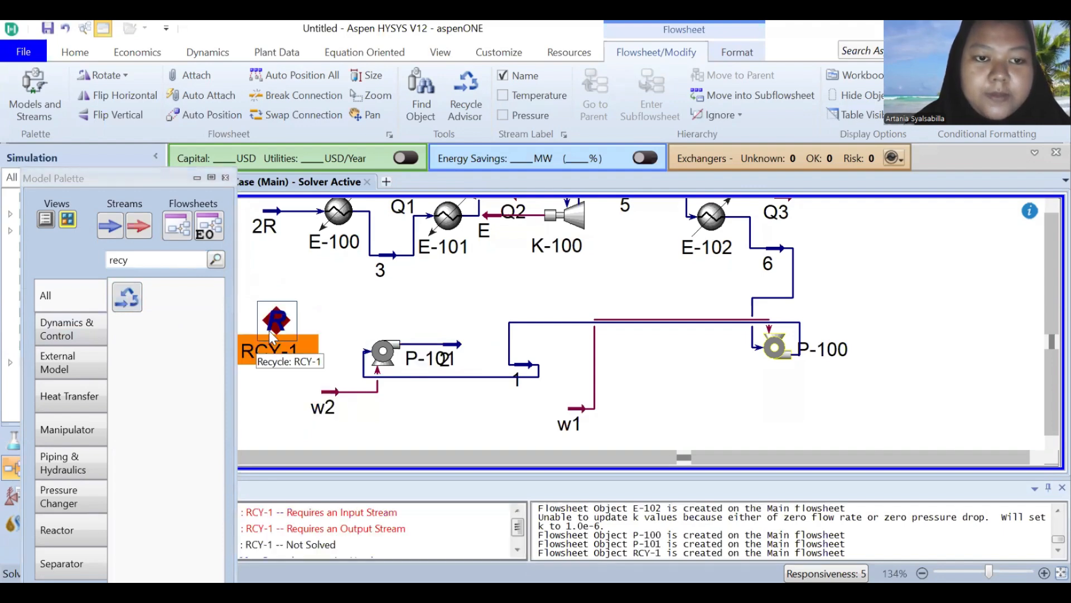
double_click(269, 330)
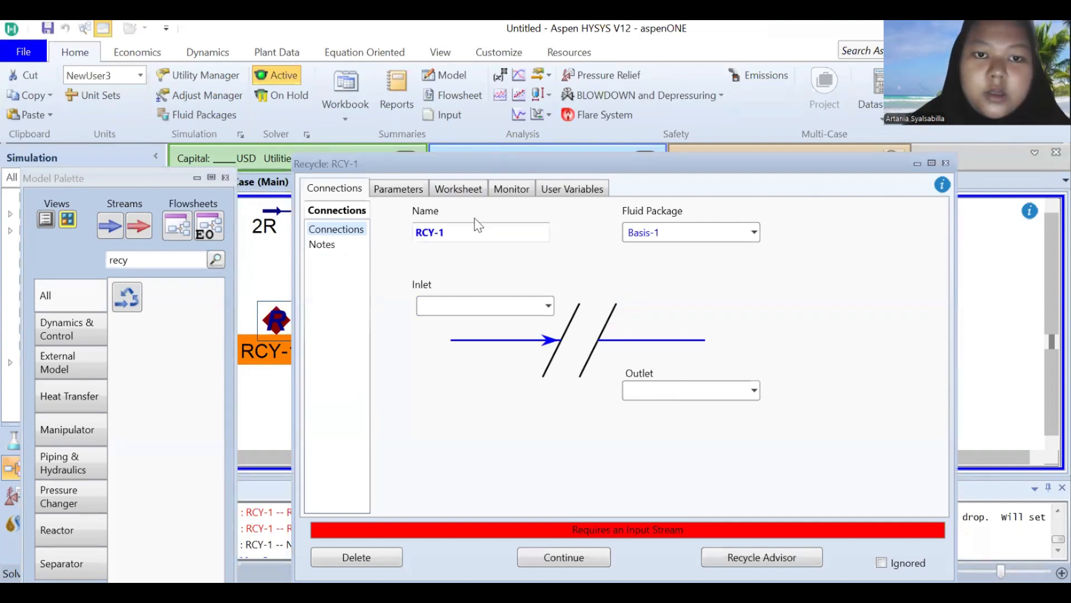
Step: Connect recycle RCY-1 with inlet stream 2 and existing outlet stream 2R, and close its settings
left_click(479, 306)
type("2")
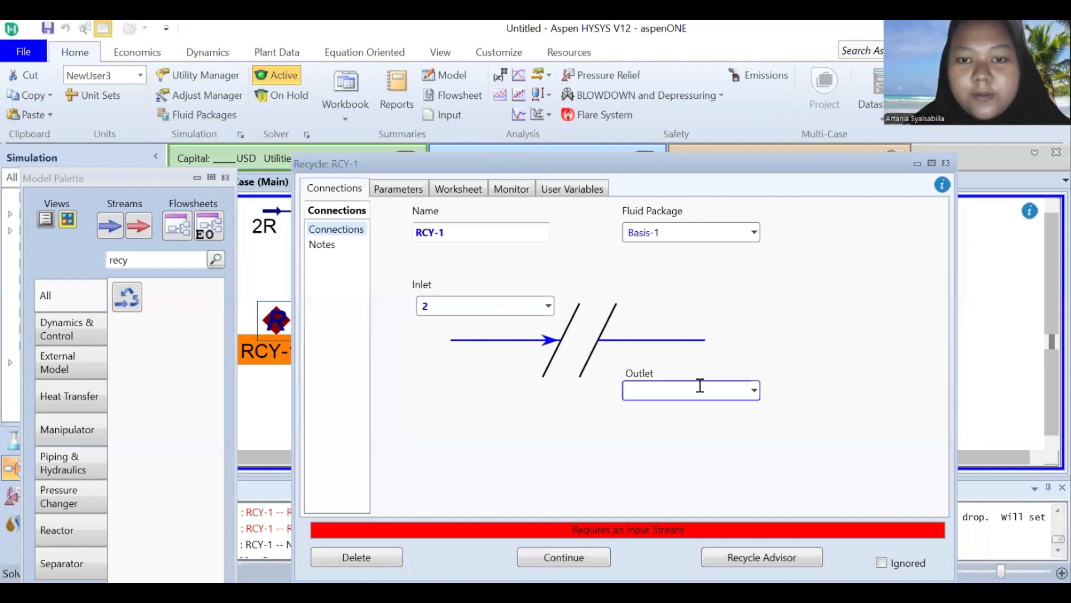
left_click(758, 391)
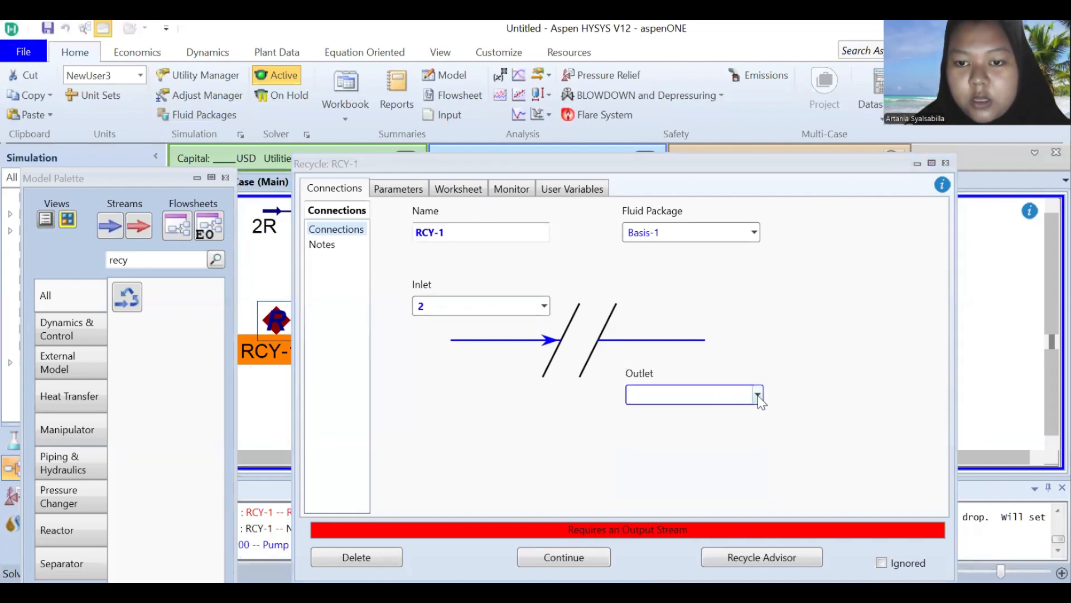
left_click(757, 395)
left_click(729, 419)
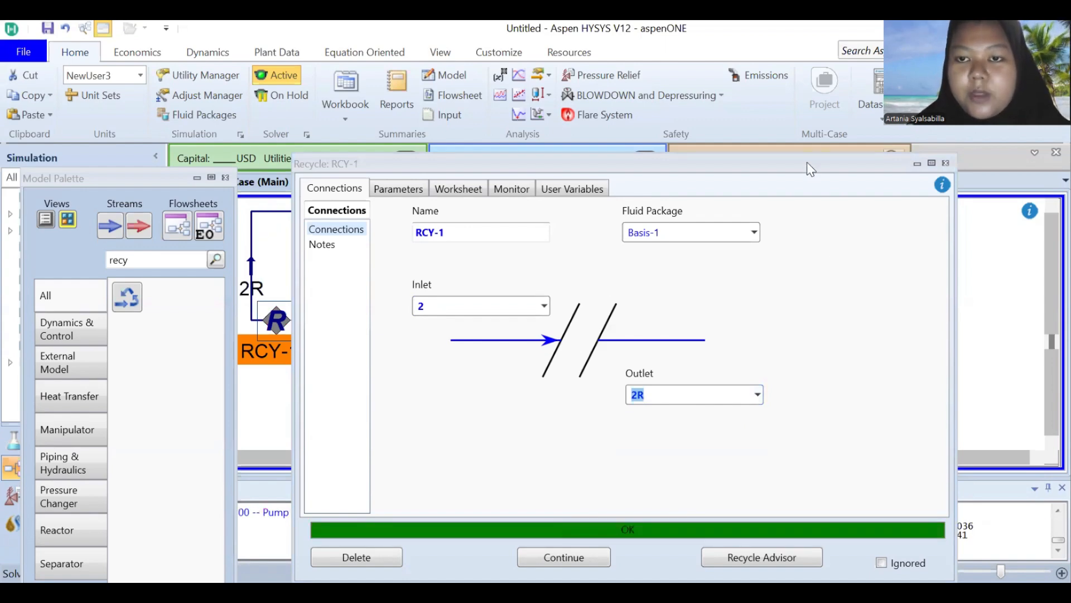
left_click(835, 161)
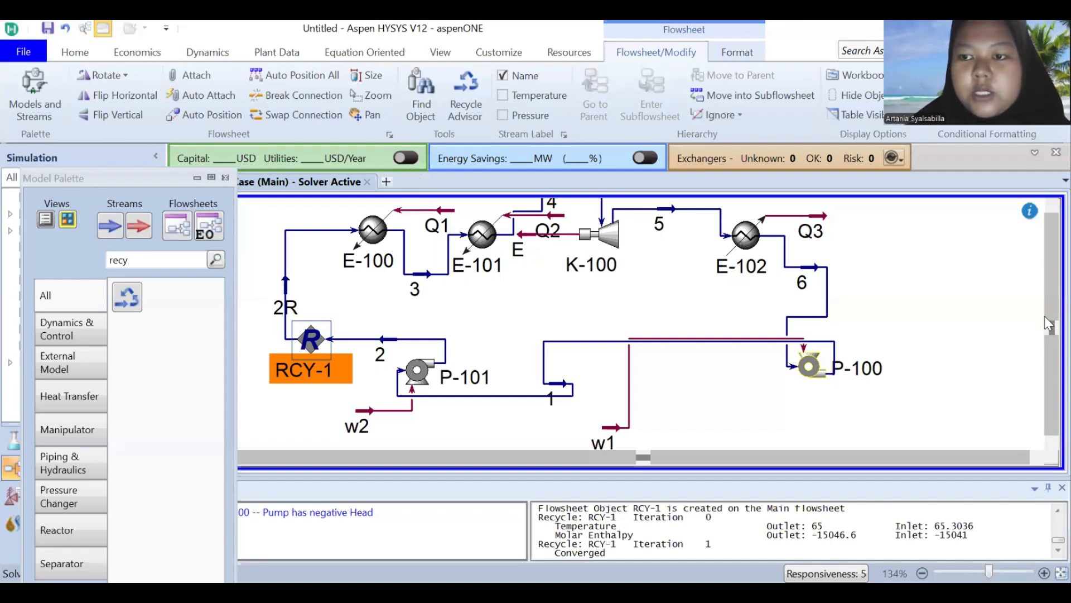
Step: Search the model palette for "adjus", place an Adjust block above heater E-100 and open its connection settings
left_click_drag(1048, 327, 1050, 283)
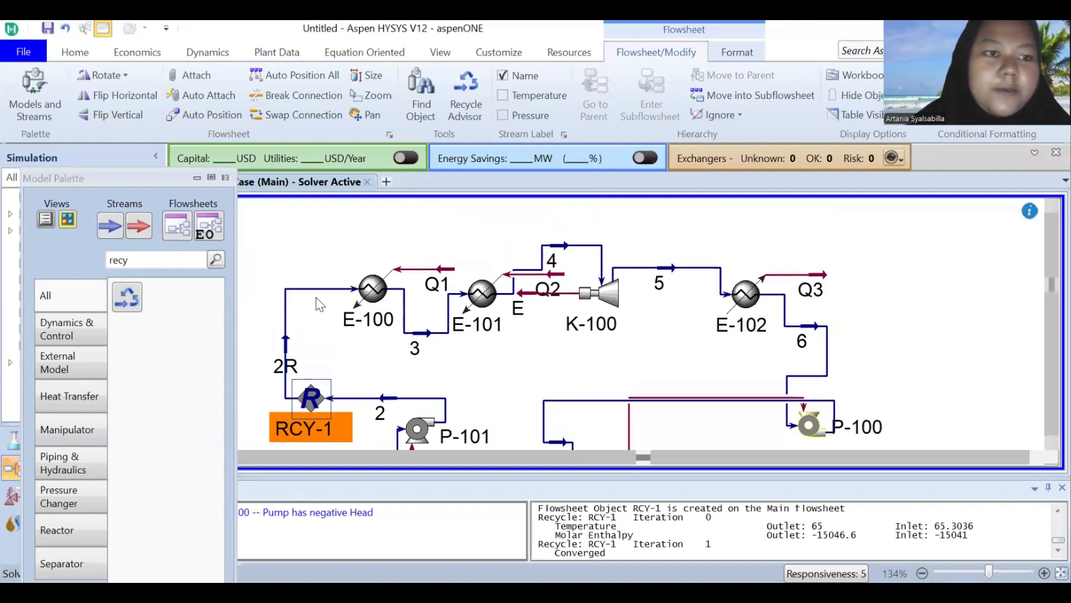
left_click(160, 260)
key("BackSpace")
key("BackSpace")
key("BackSpace")
key("BackSpace")
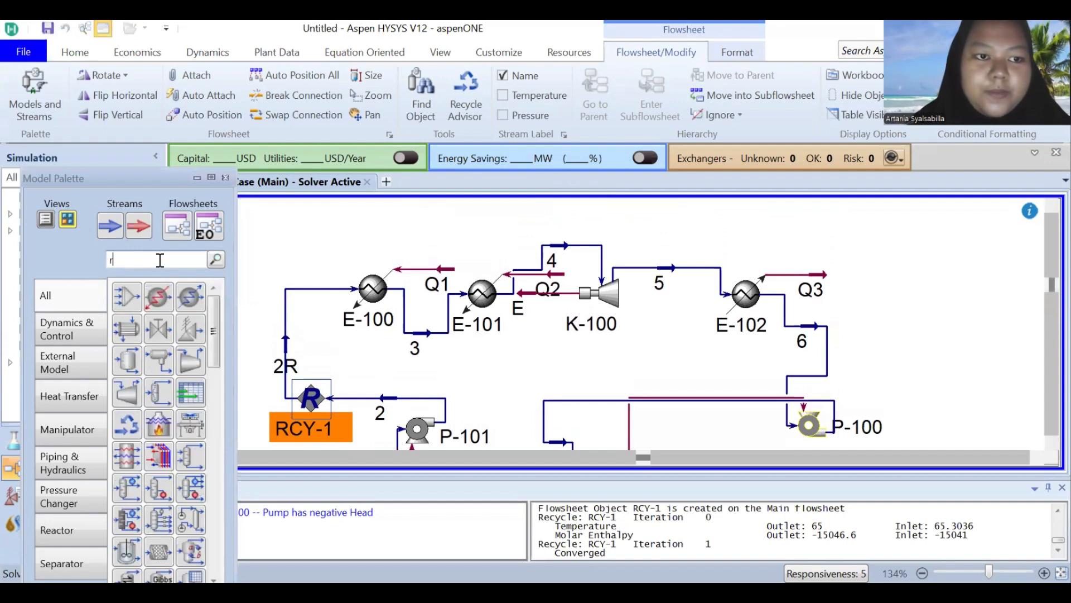
type("adjus")
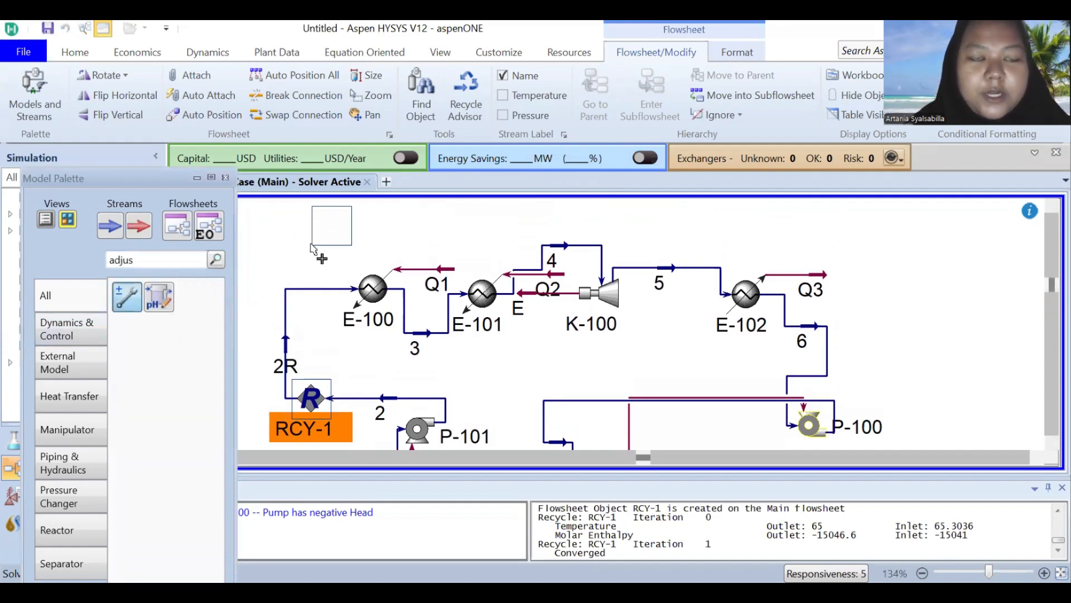
left_click(312, 246)
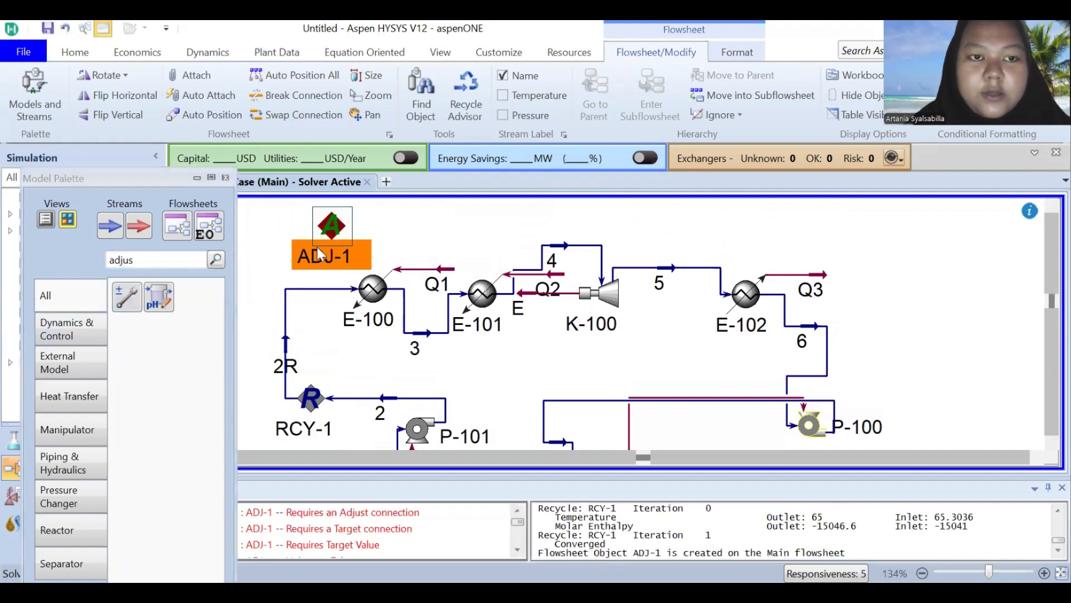
double_click(317, 247)
Step: Select the Mass Flow of stream 2R as the adjusted variable of ADJ-1
left_click(547, 228)
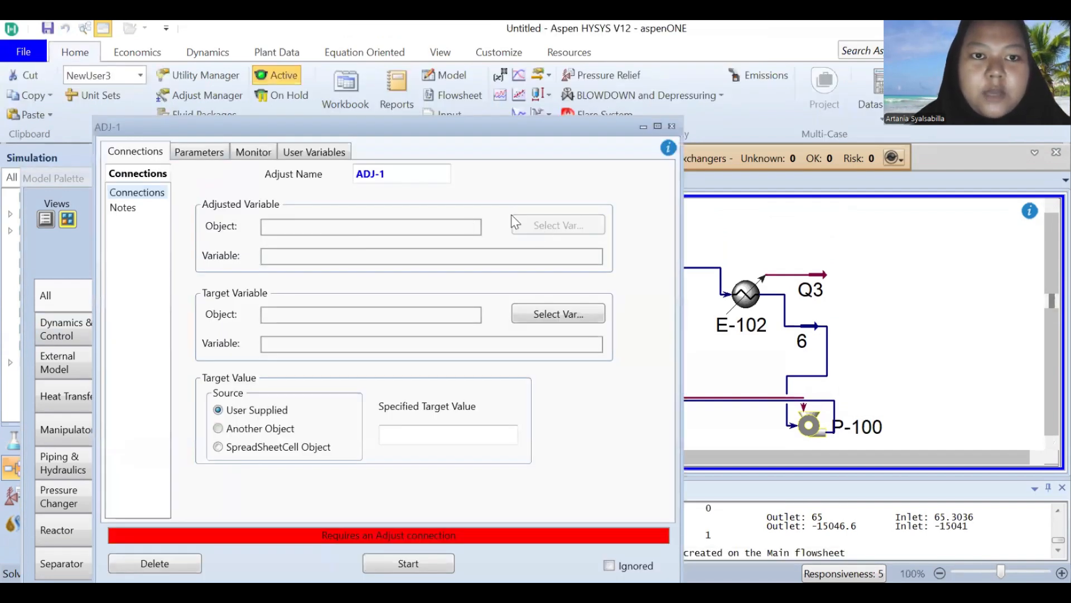
scroll(577, 269, "down", 1)
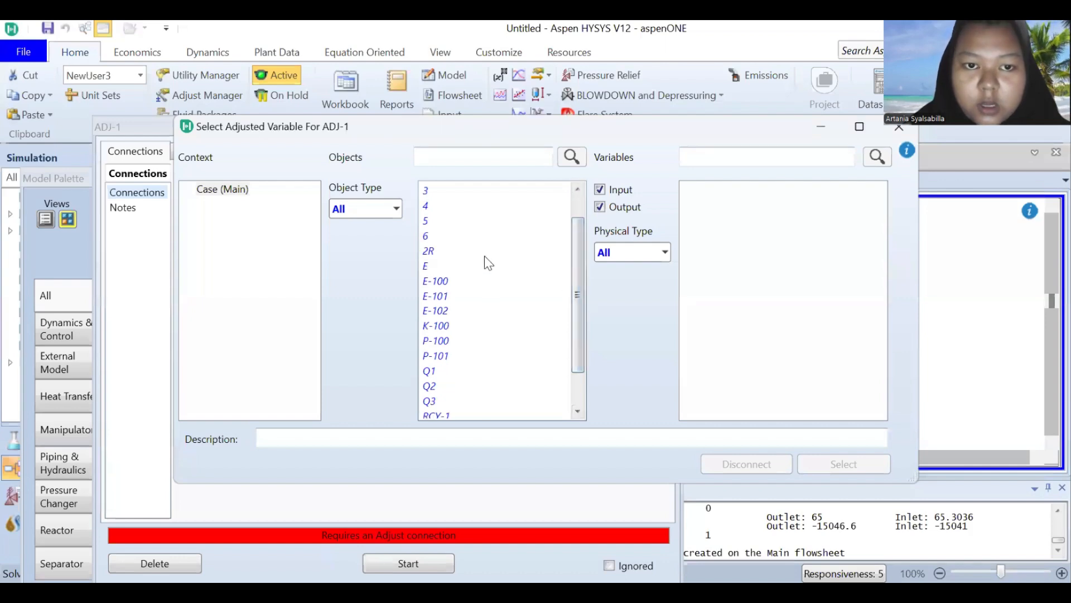
left_click(482, 252)
left_click(697, 157)
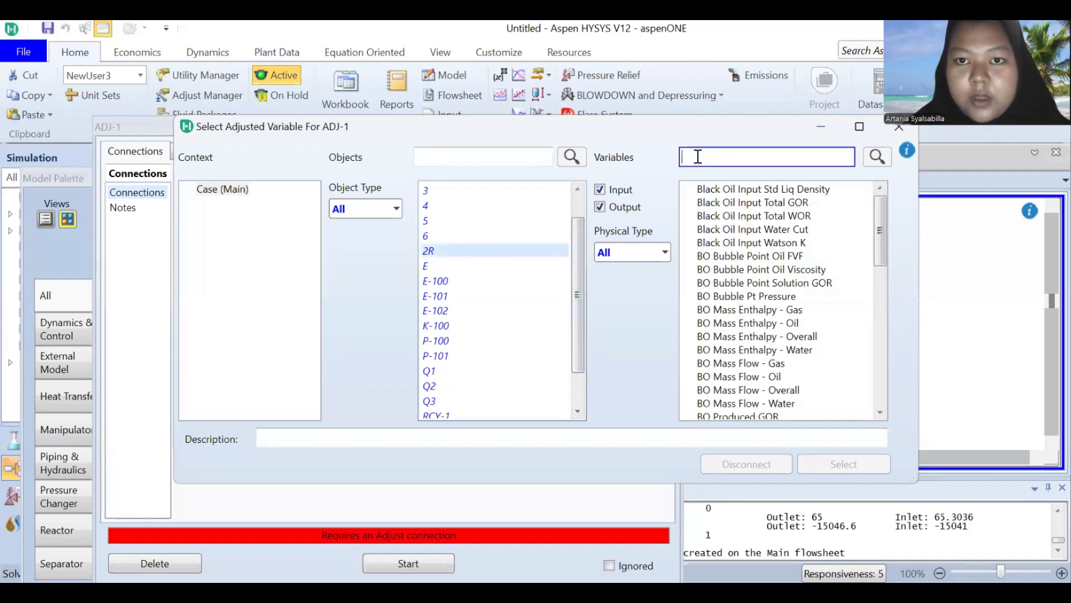
type("mass")
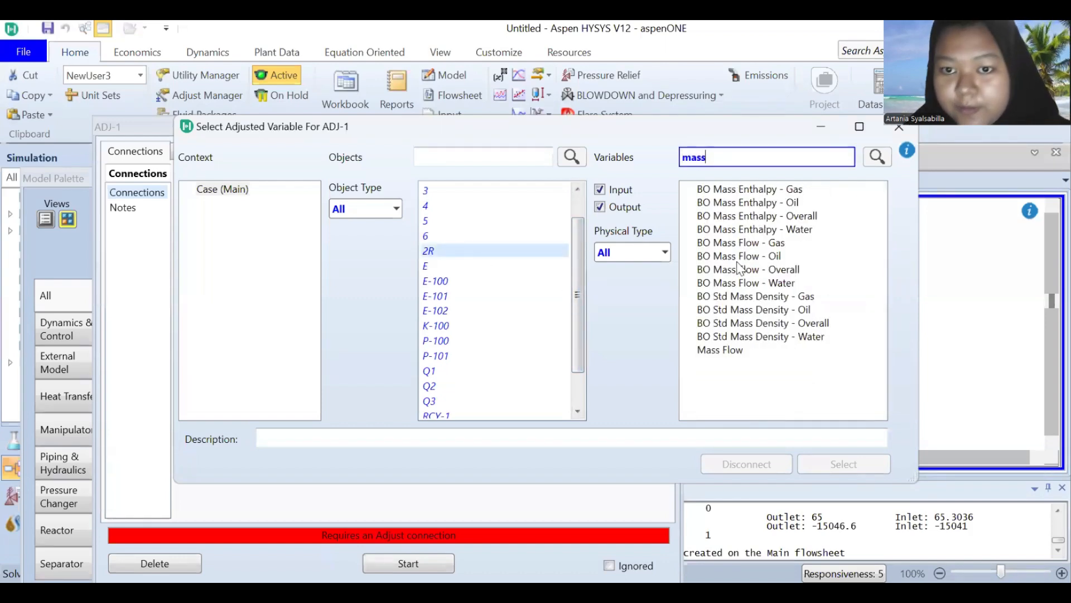
left_click(724, 351)
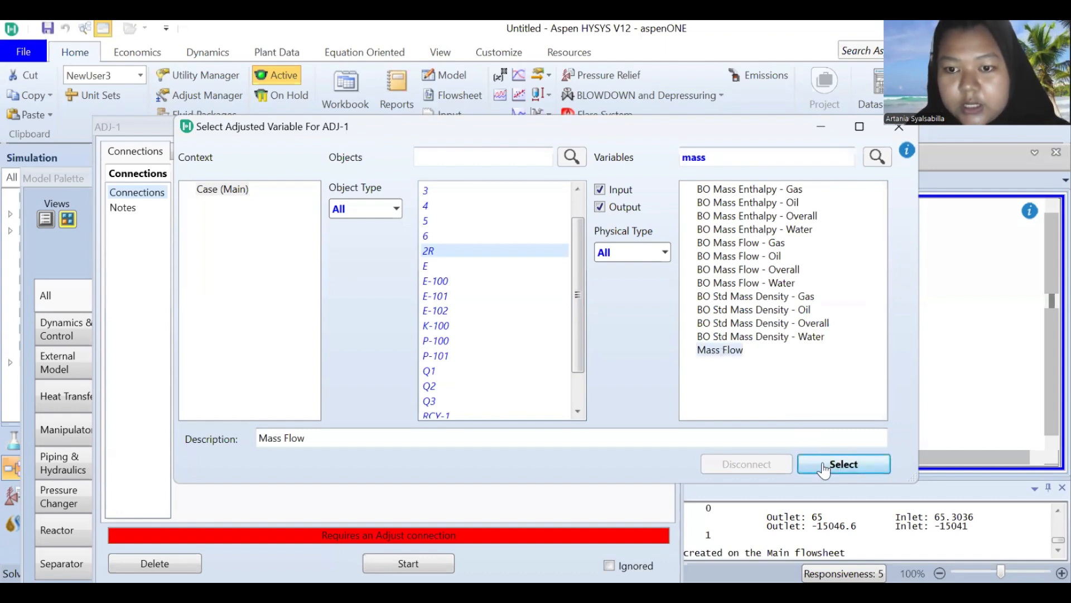
left_click(824, 468)
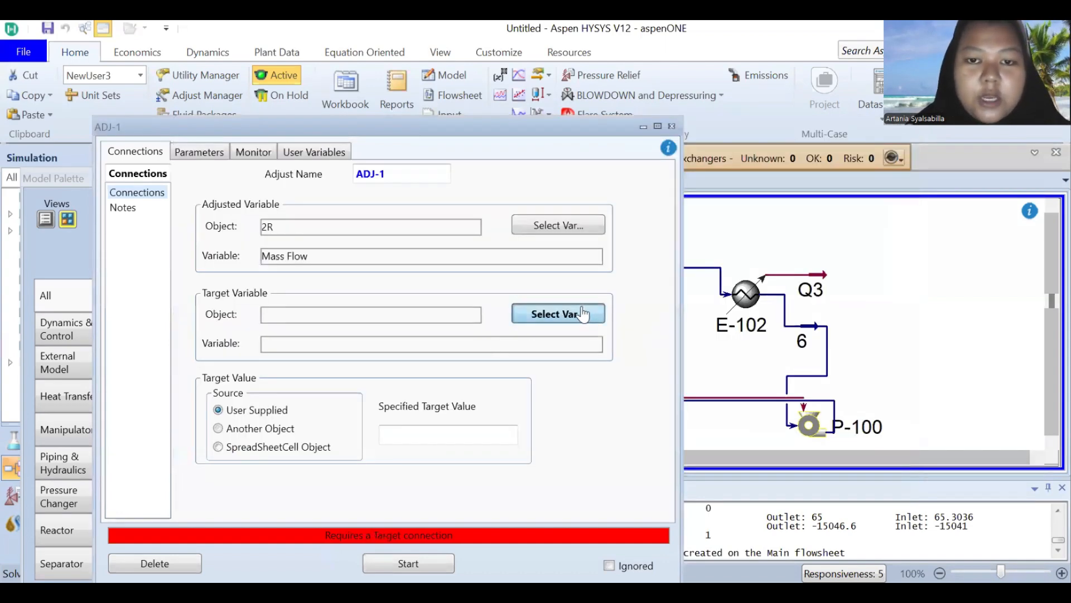
Step: Select the Heat Flow of energy stream E as the target variable of ADJ-1
left_click(582, 313)
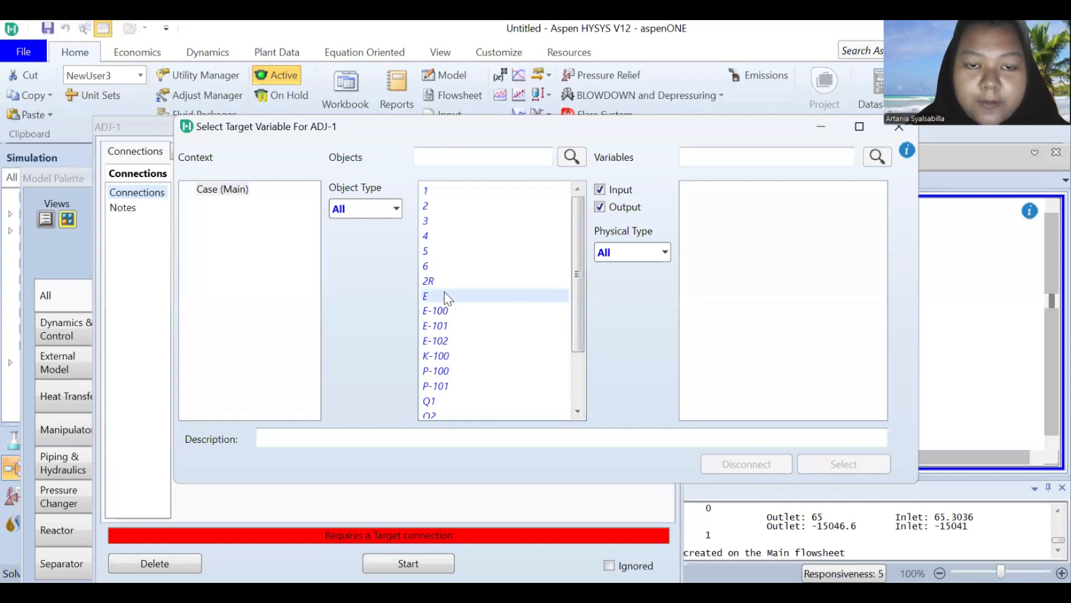
left_click(445, 296)
left_click(689, 156)
type("h")
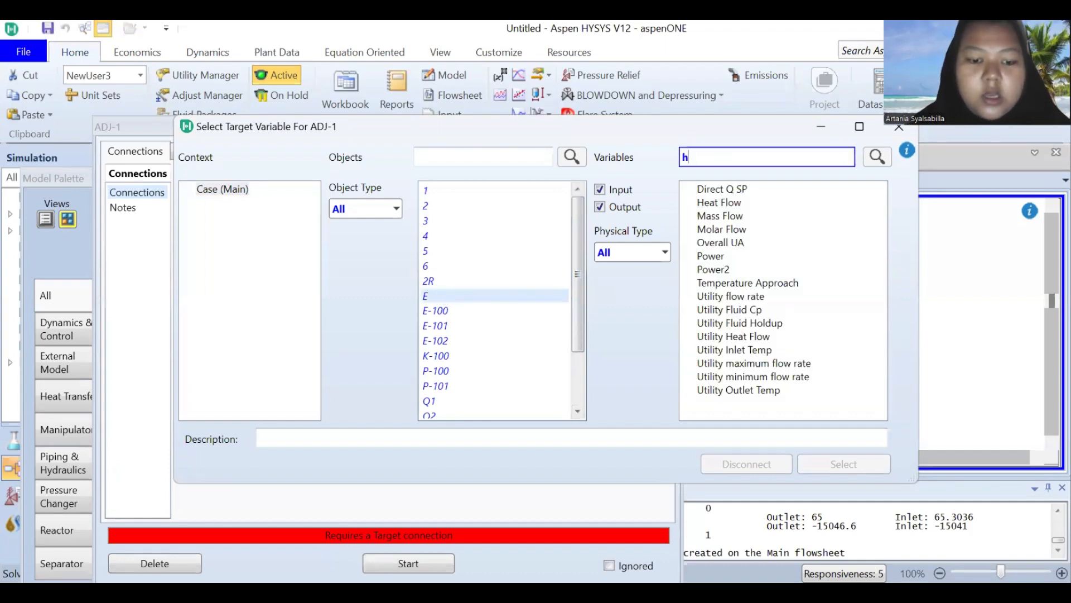
type("eat")
left_click(747, 189)
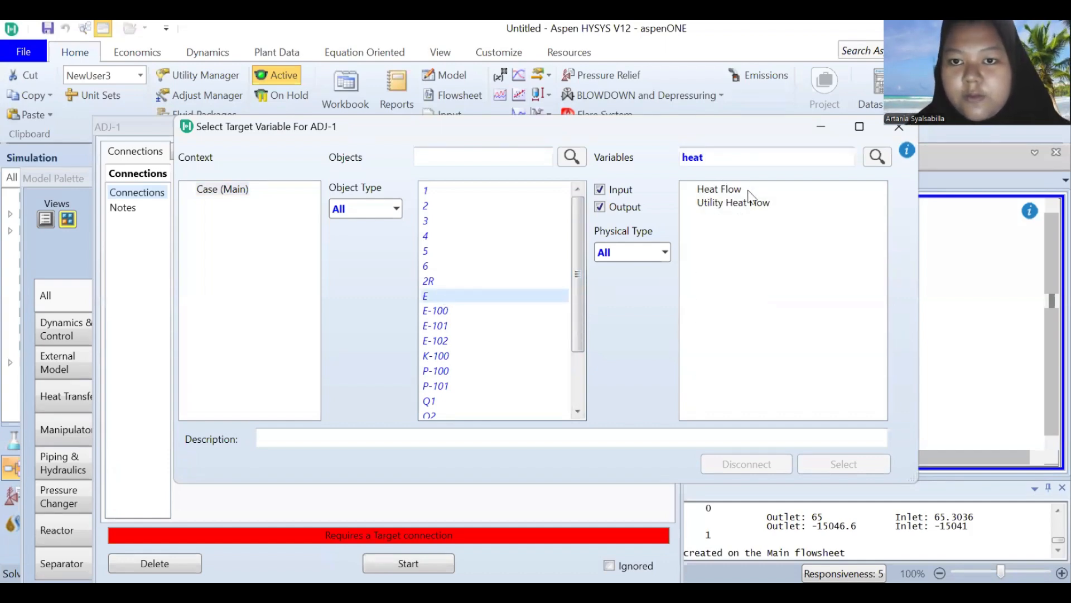
left_click(739, 190)
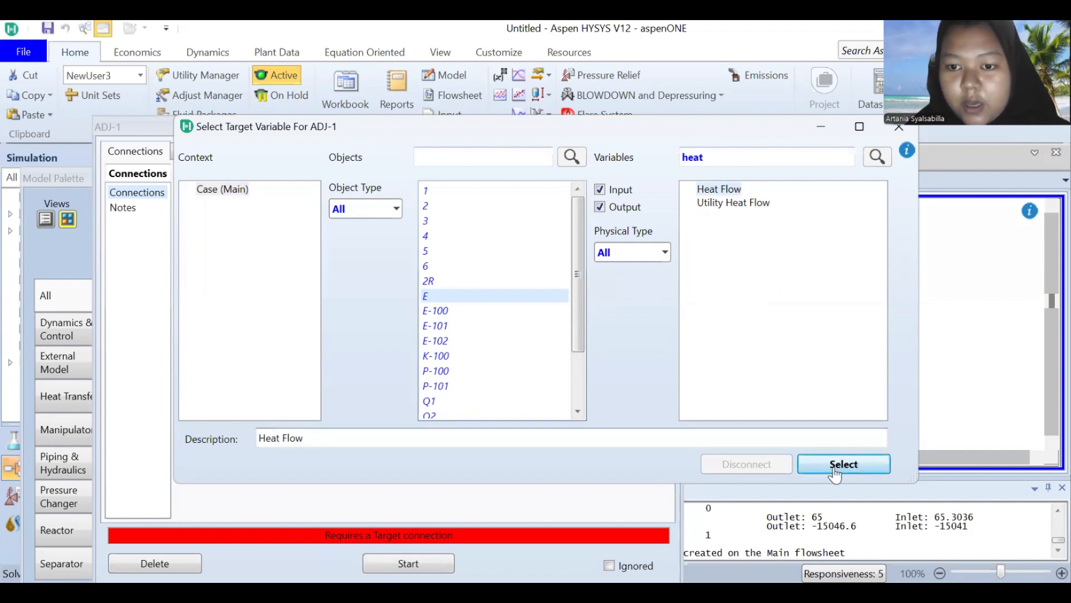
left_click(834, 463)
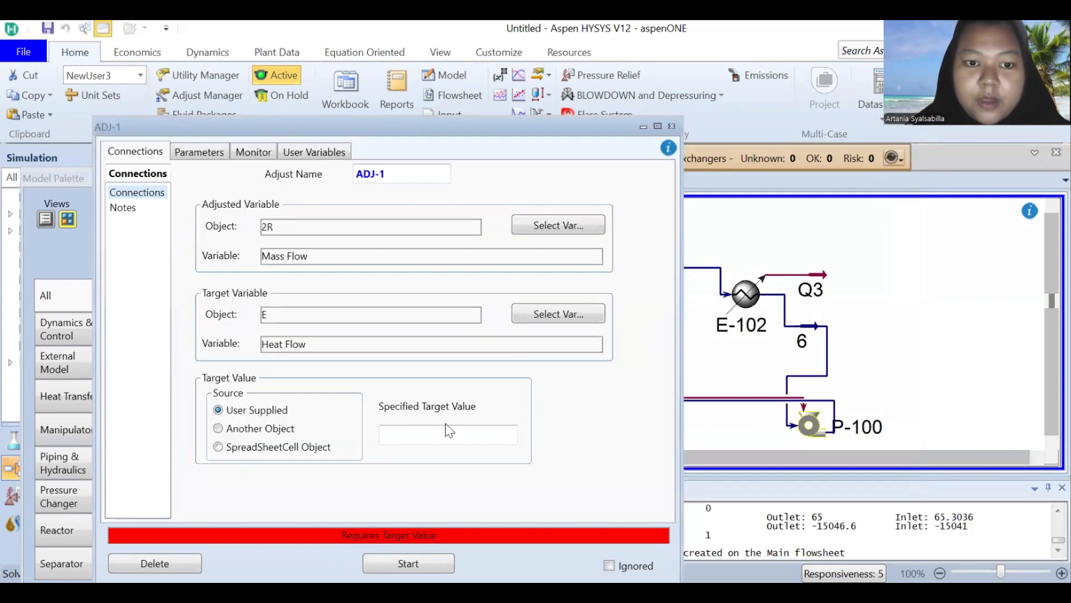
Step: Set the user-supplied target value of ADJ-1 to 100 MW
left_click(421, 435)
type("100")
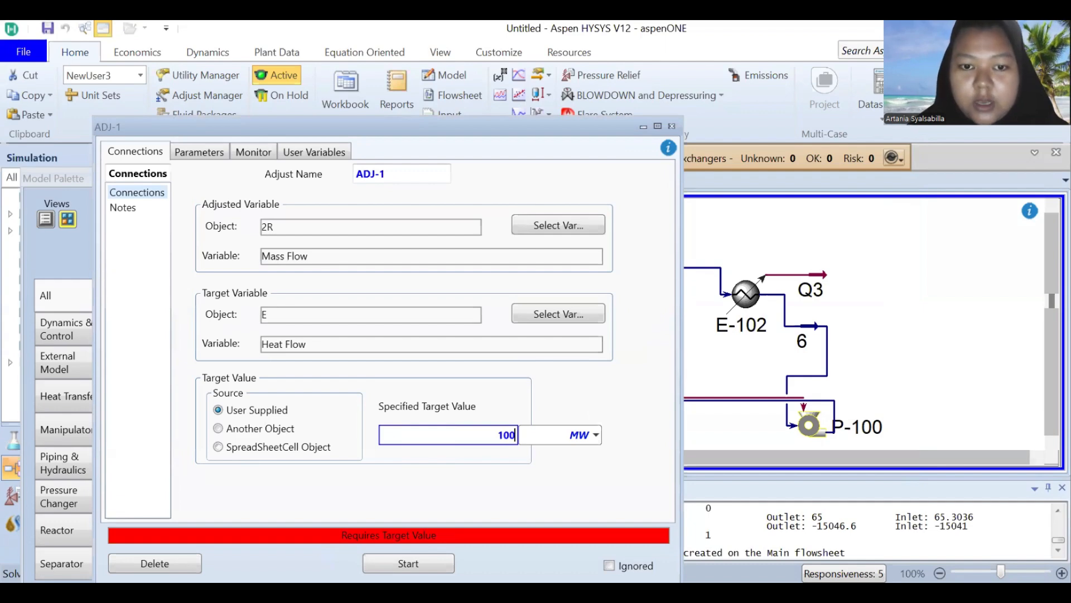
key("Return")
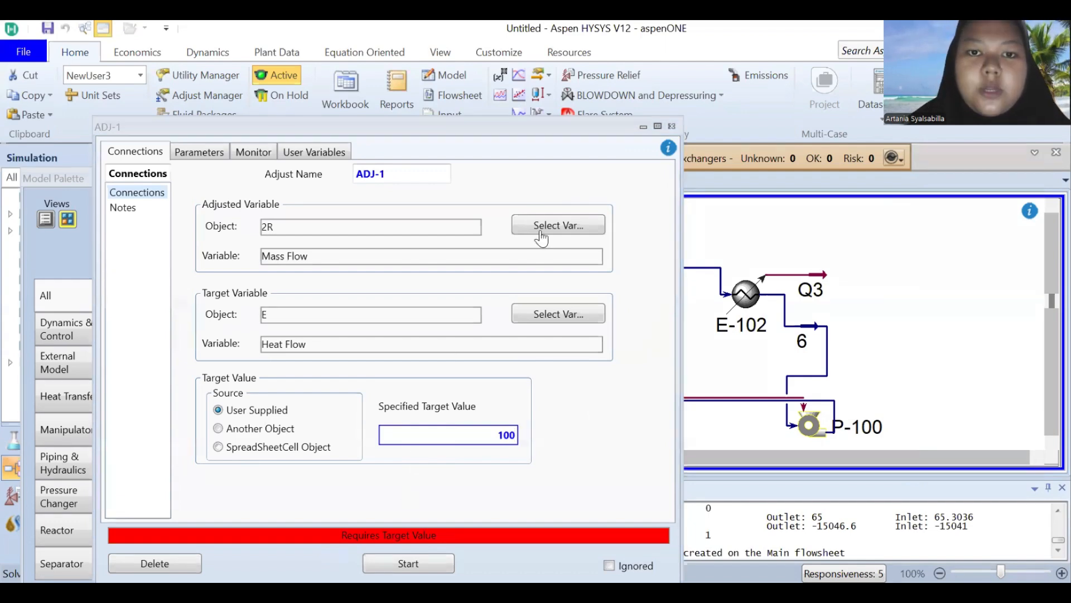
Step: Change the adjusted variable of ADJ-1 to the Molar Flow of stream 2R and start the adjustment, declining another 10 iterations
left_click(540, 230)
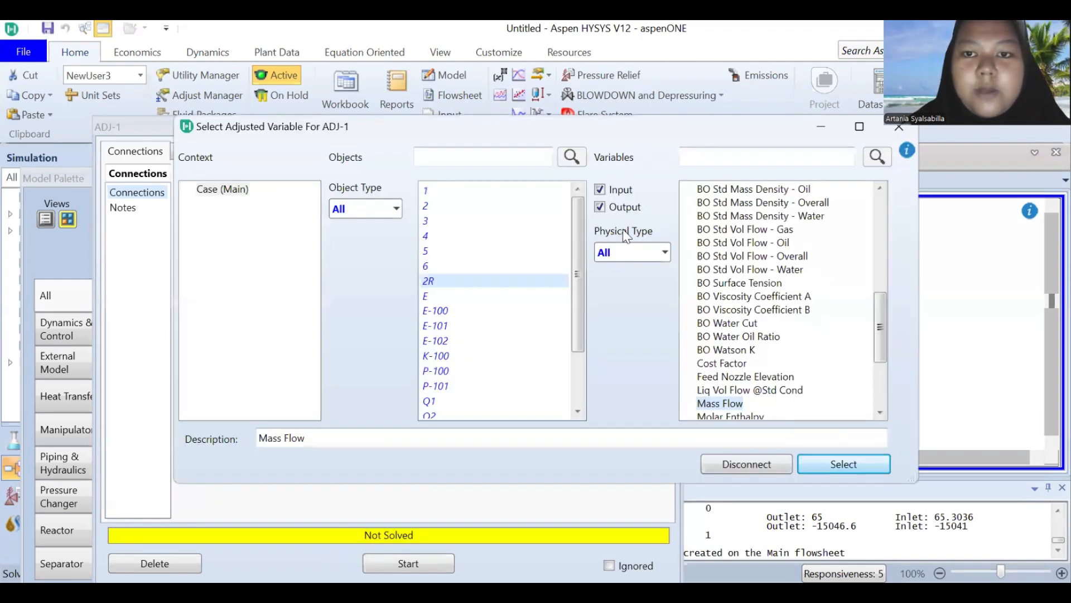
left_click(695, 155)
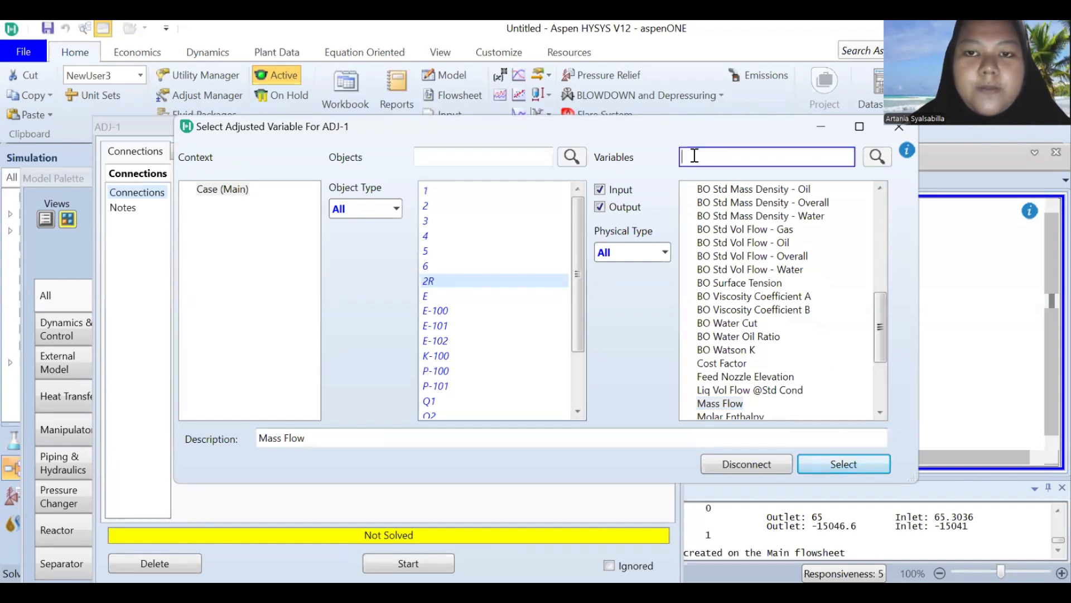
type("mo")
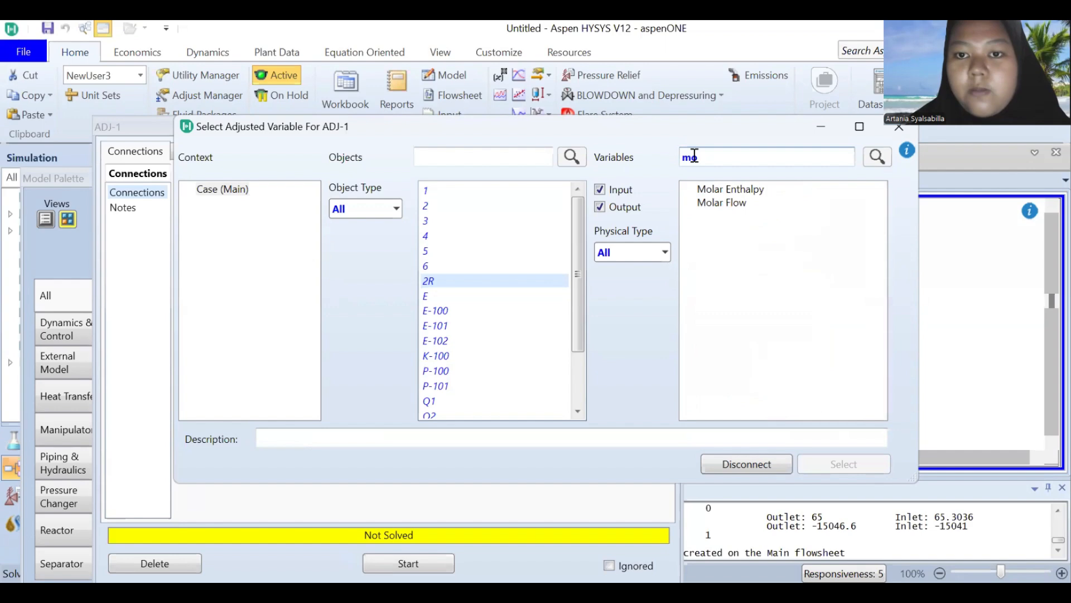
left_click(711, 205)
left_click(830, 464)
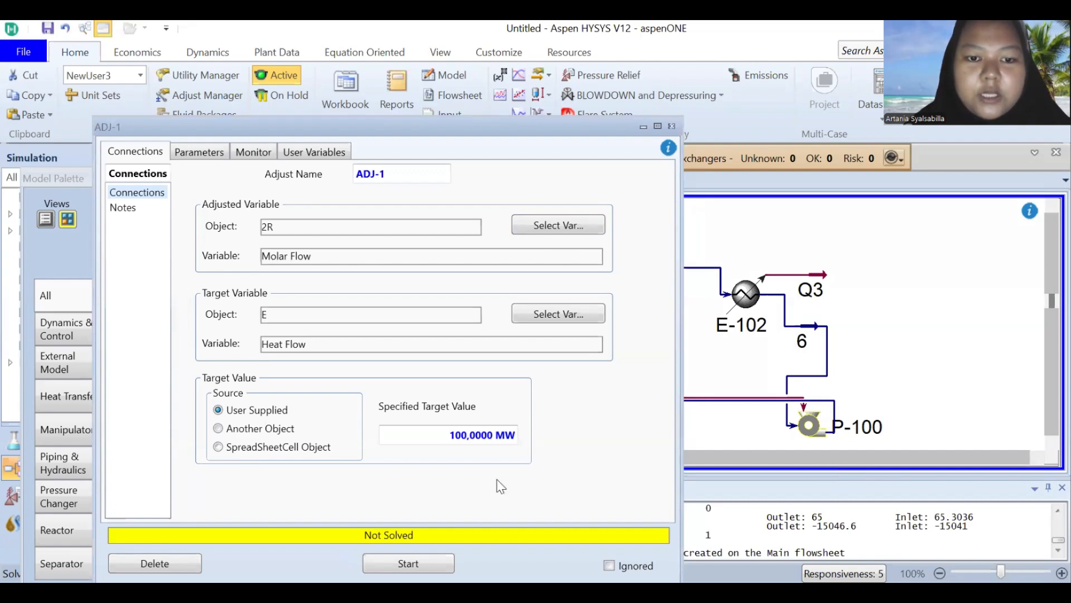
left_click(429, 563)
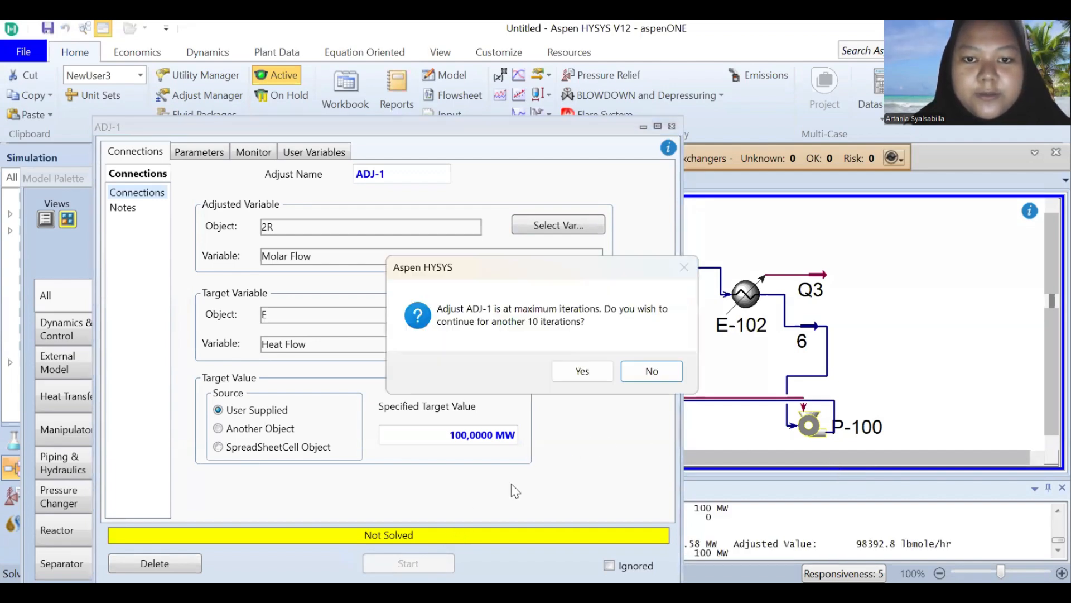
left_click(639, 372)
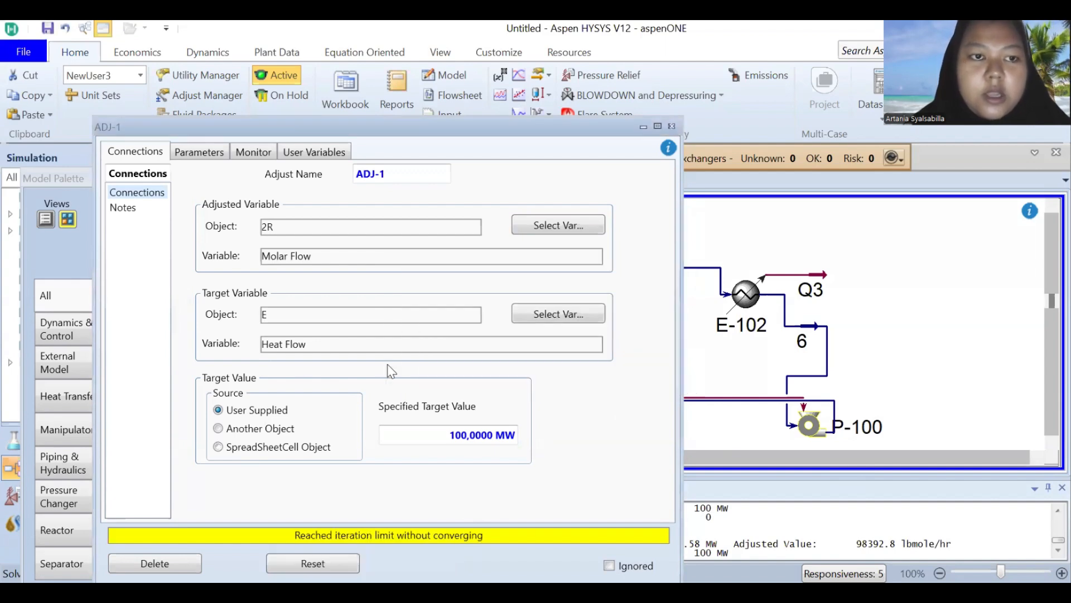
Step: Set the maximum iterations in the parameters of ADJ-1 to 10000000
left_click(202, 153)
left_click(428, 326)
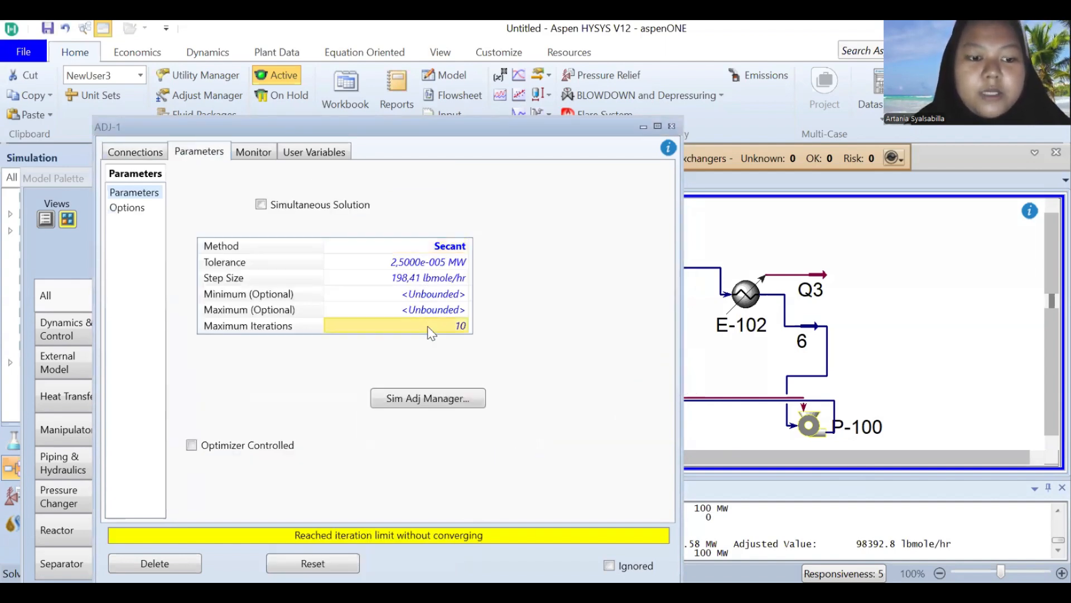
type("10000000")
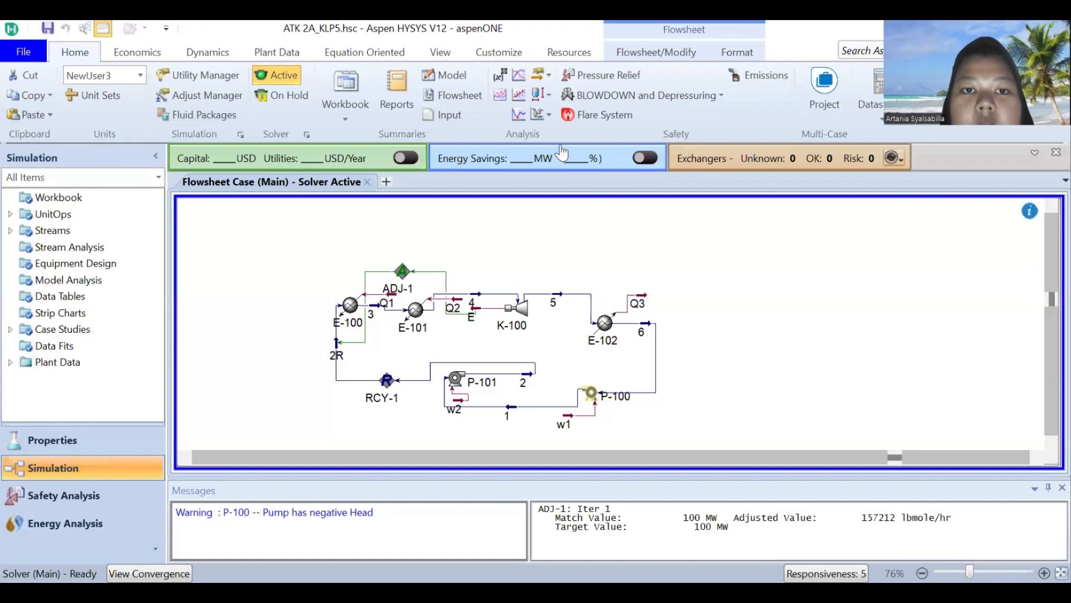
Step: Locate energy stream E on the flowsheet and open stream 2R to inspect it
left_click(474, 323)
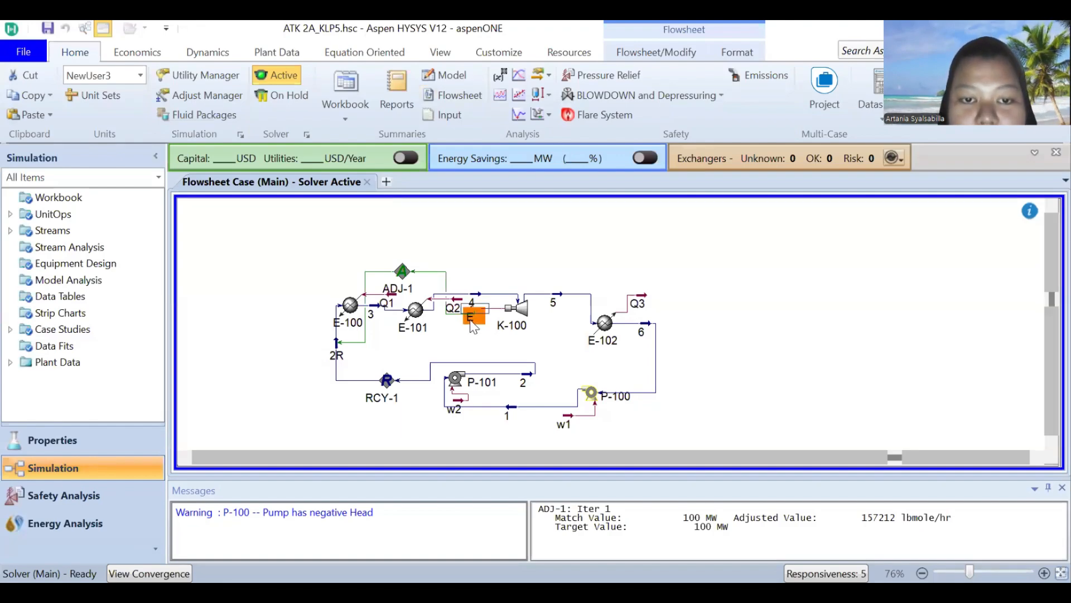
left_click(480, 334)
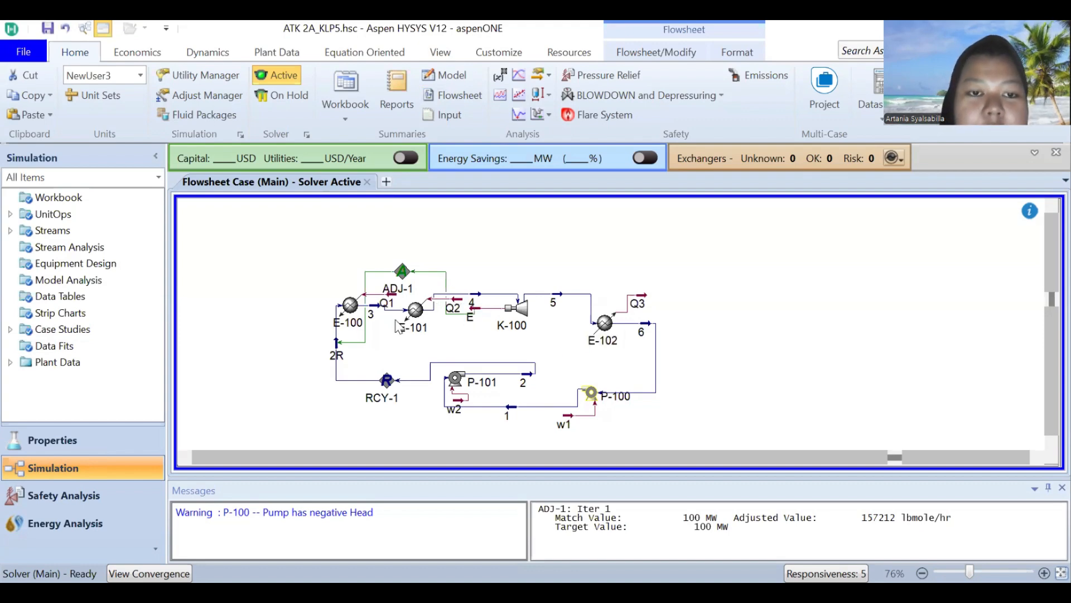
left_click(335, 355)
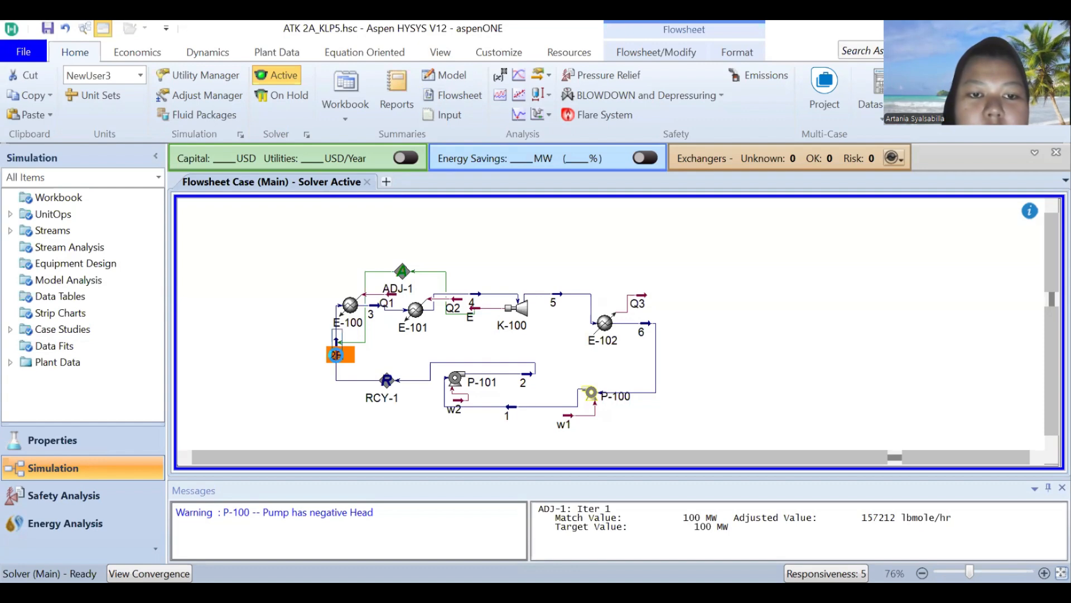
double_click(337, 356)
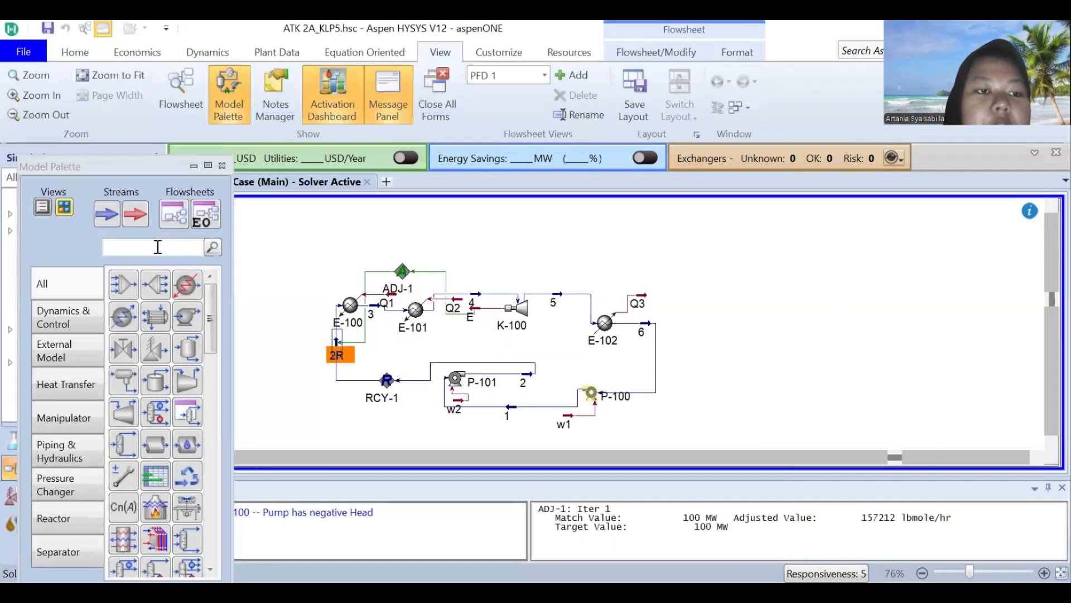
Step: Search the model palette for "spr", place a spreadsheet block above and to the left of heater E-100 and open it
type("spr")
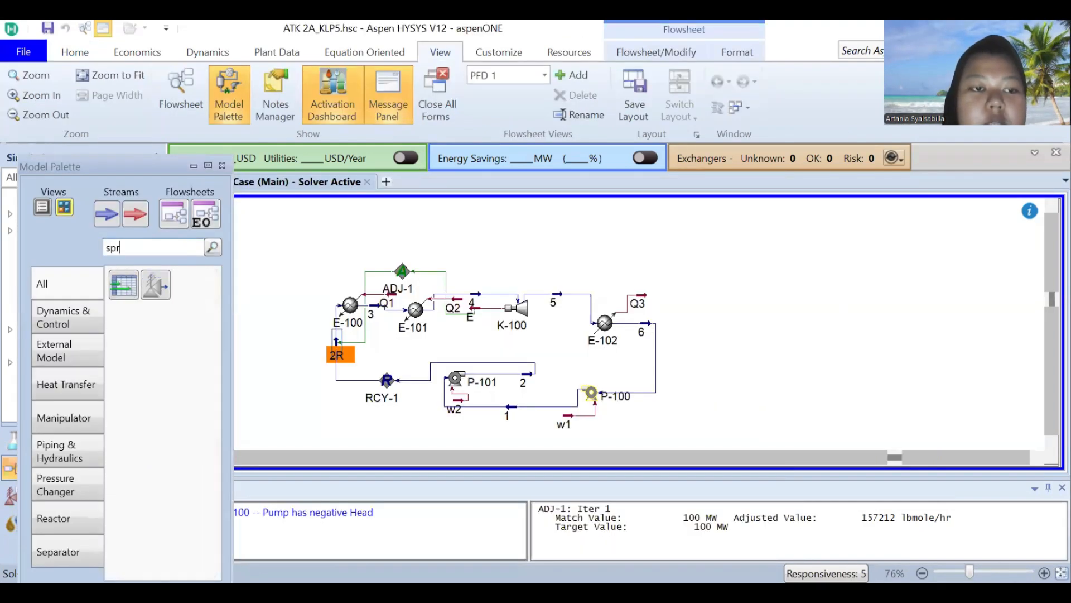
left_click(123, 285)
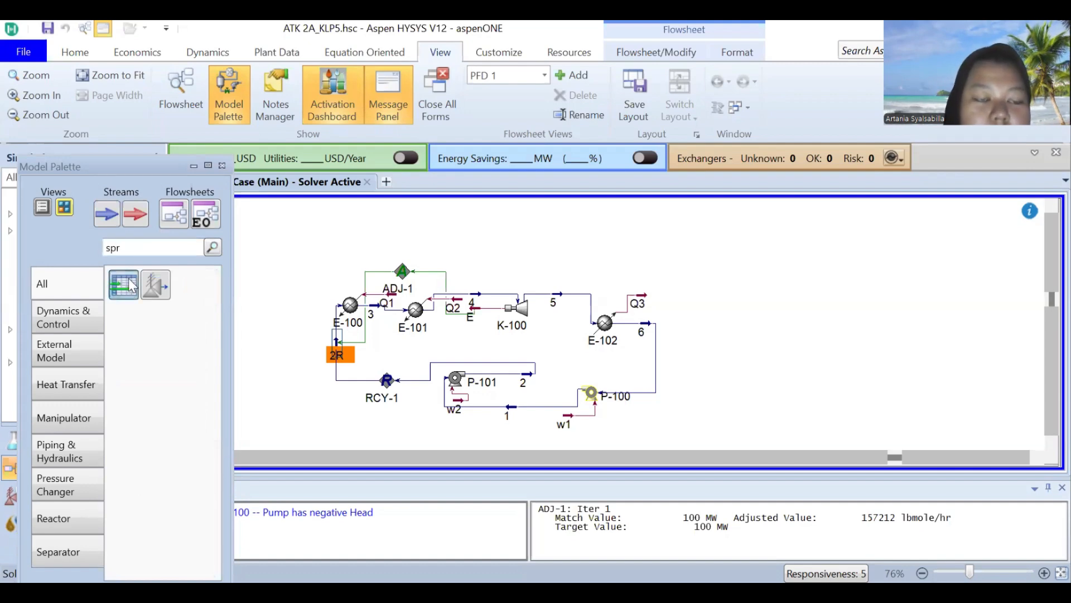
left_click(261, 274)
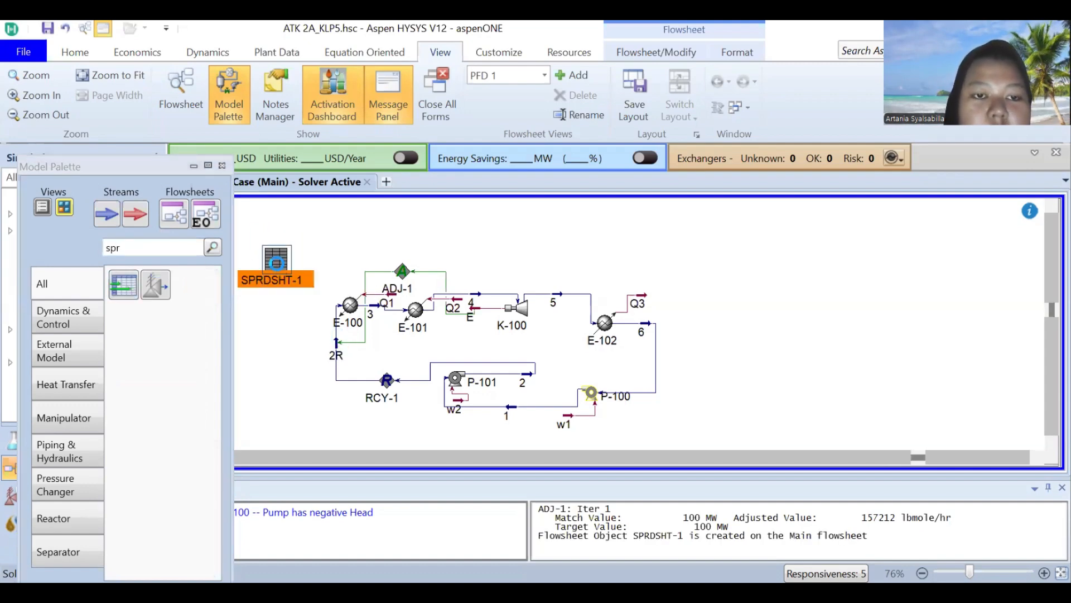
double_click(276, 263)
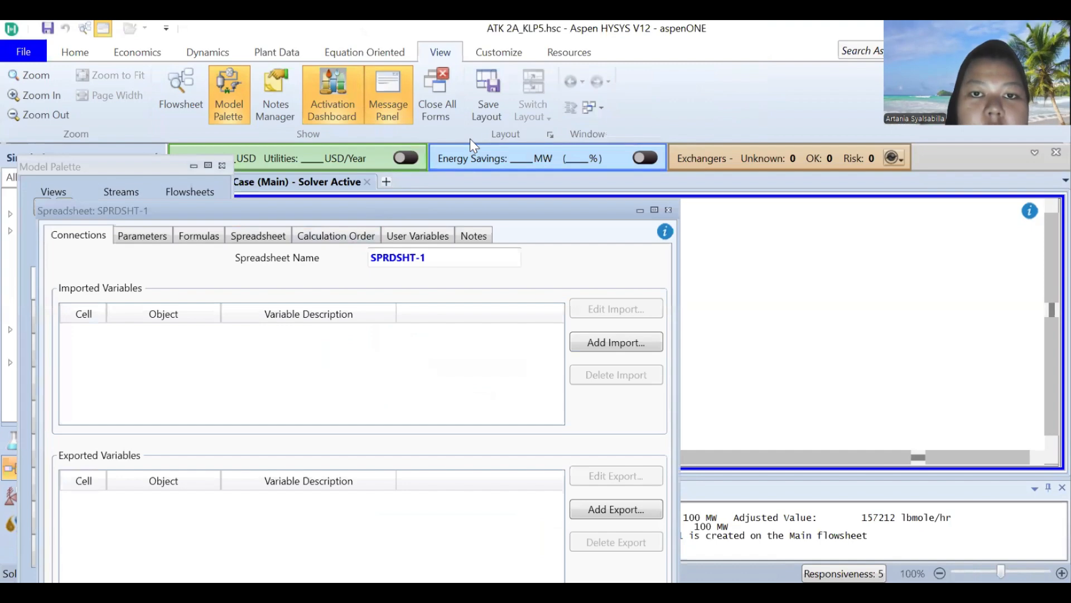
Step: Label spreadsheet cells A1 to A3 as Saturated Temperature, dT and T superheated
left_click(273, 235)
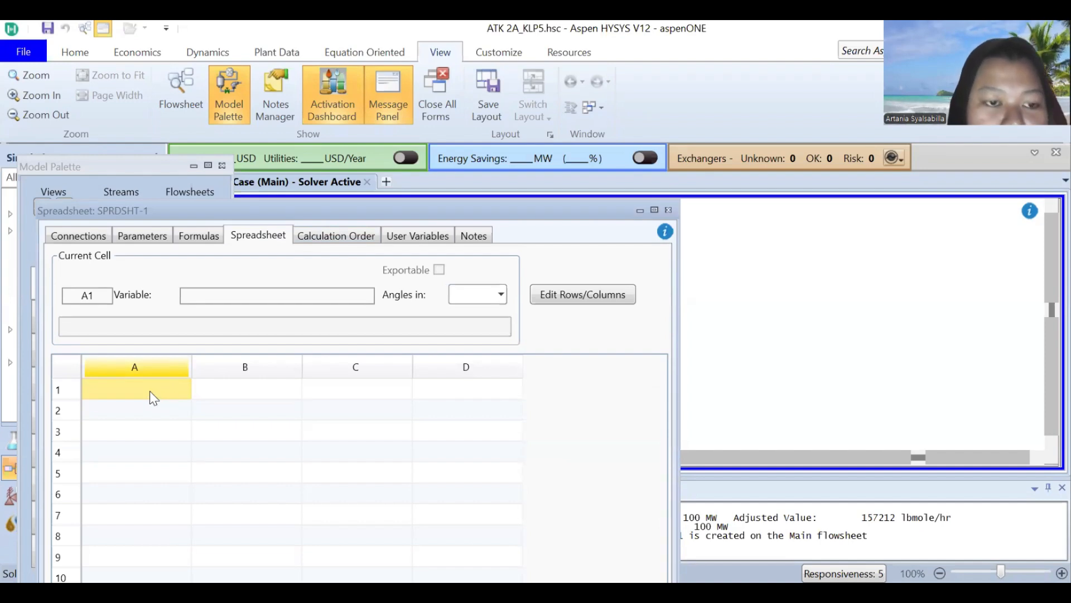
left_click(149, 391)
type("Satura")
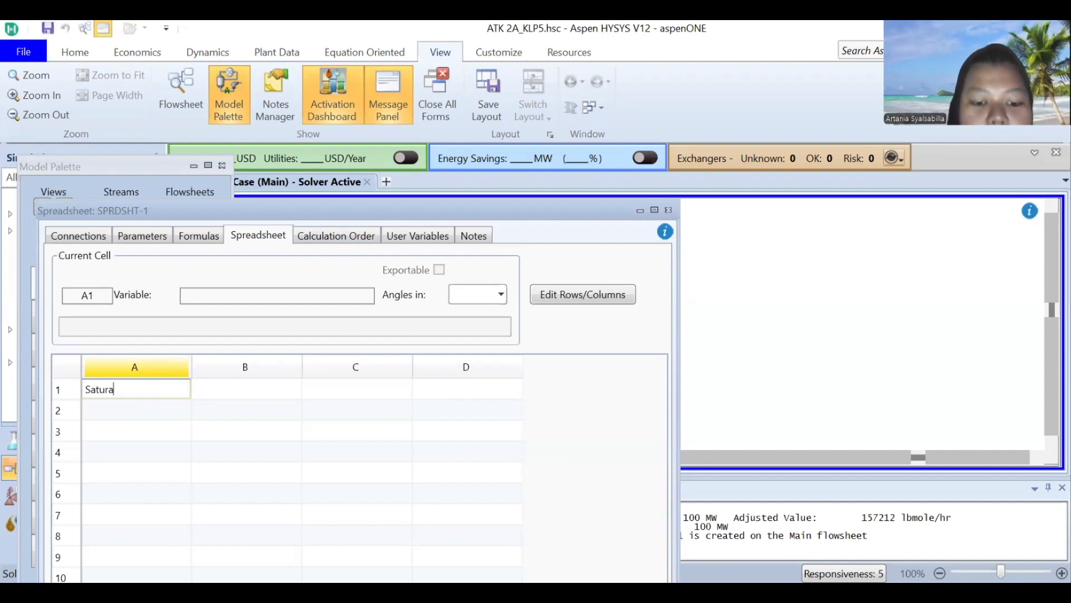
type("ted Temperatu")
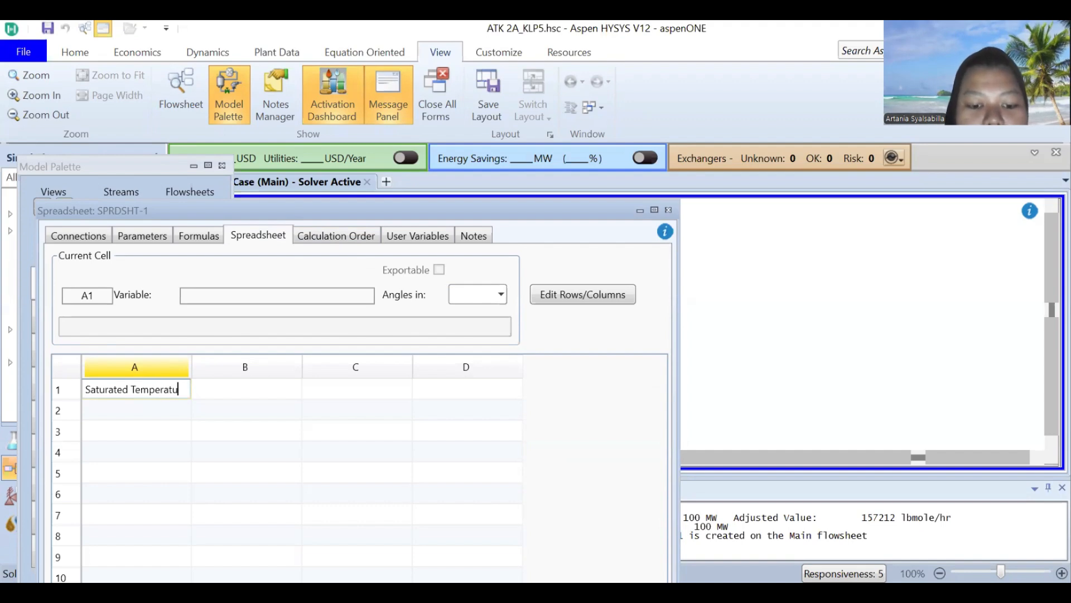
type("re")
key("Return")
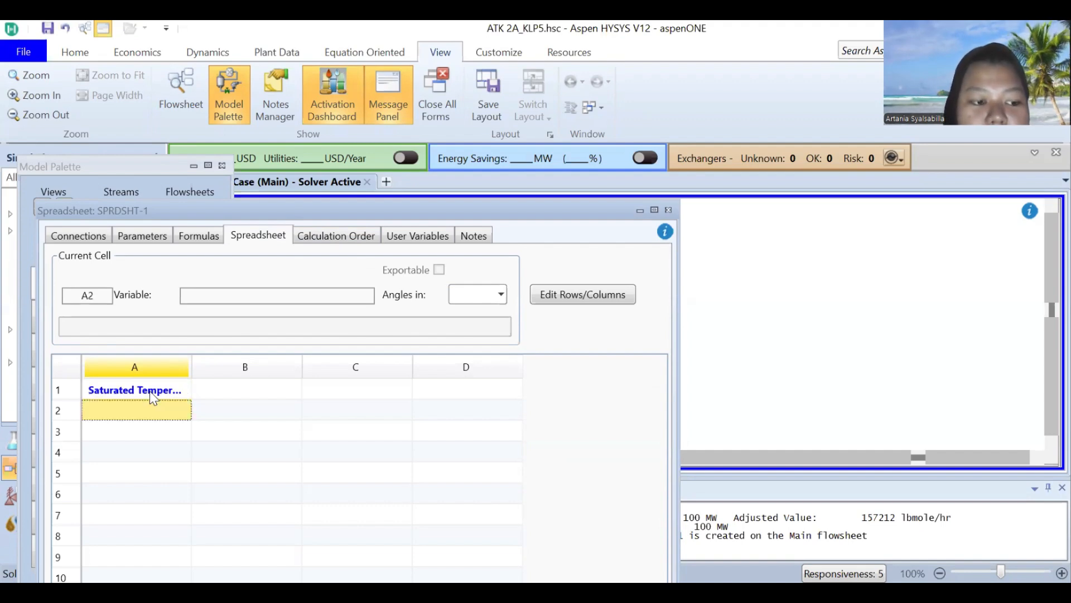
type("dT")
key("Return")
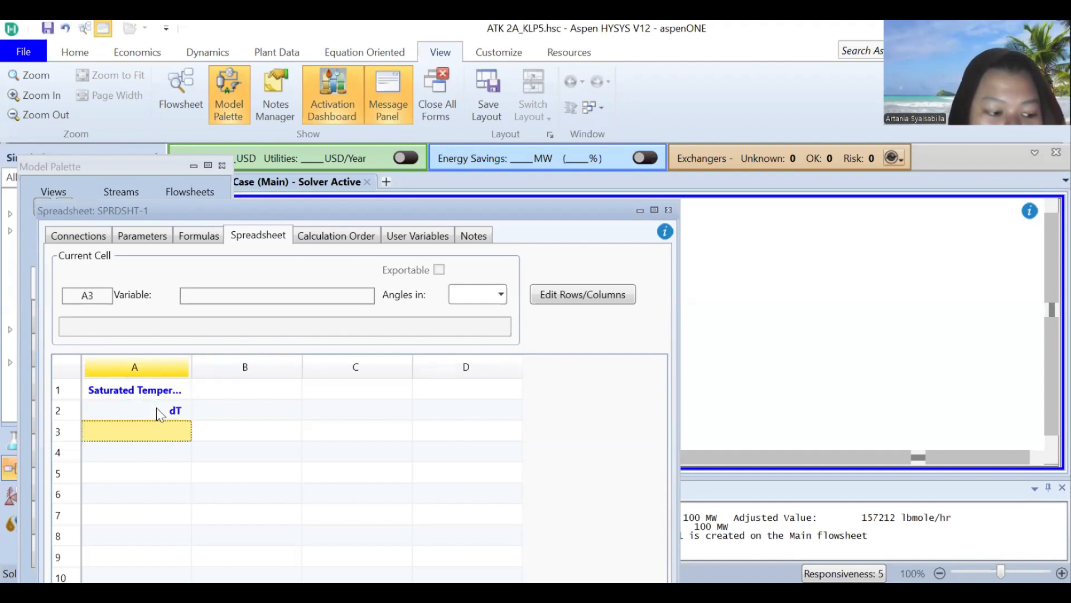
type("T super")
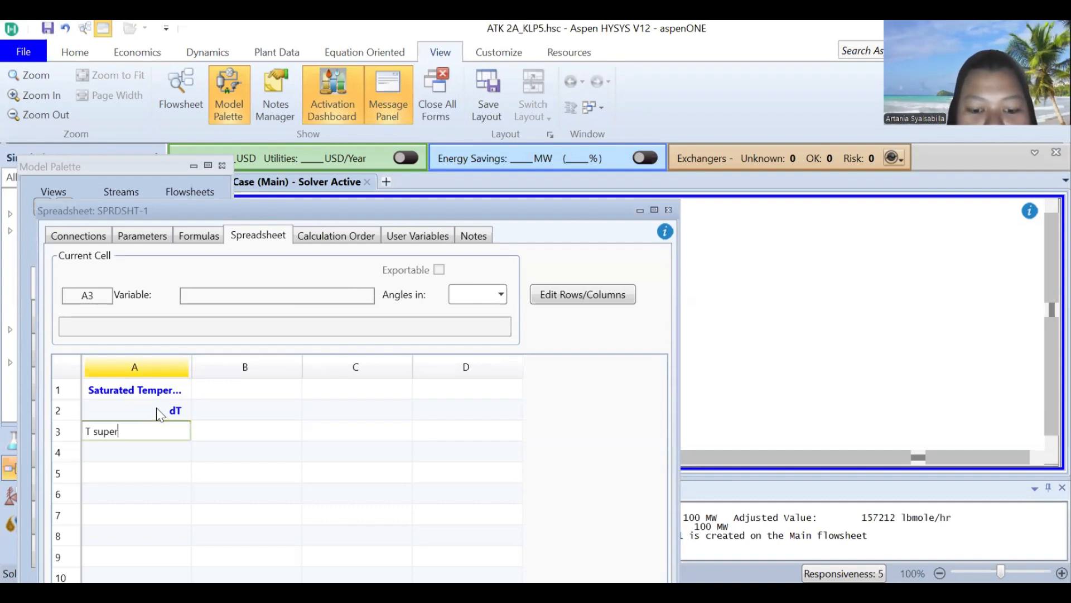
type("heated")
key("Return")
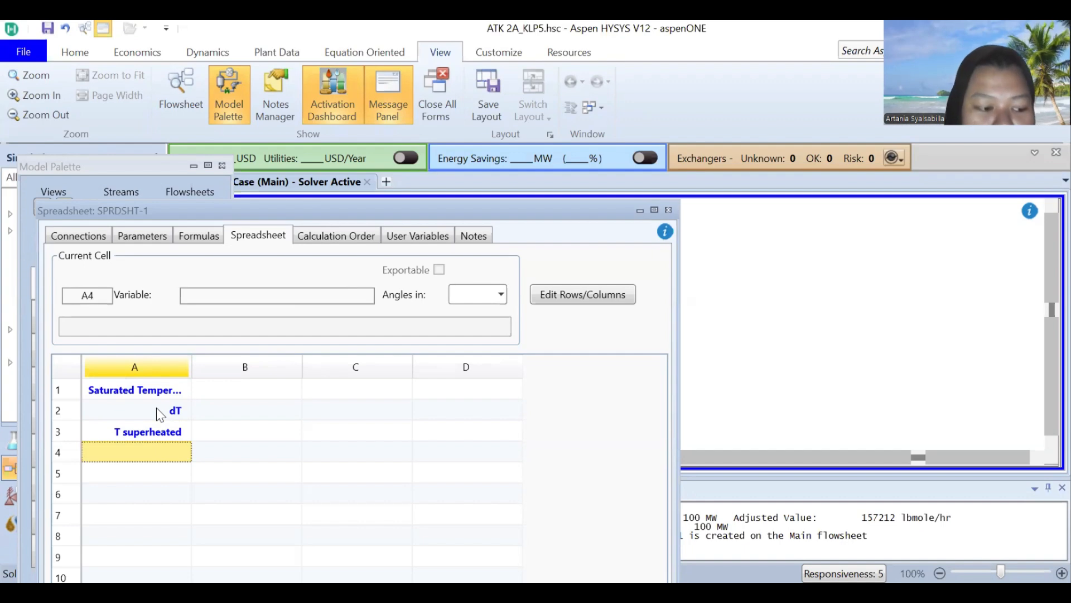
Step: Label cells A4 to A6 as Q1, Q2 and Q3
type("Q1")
key("Return")
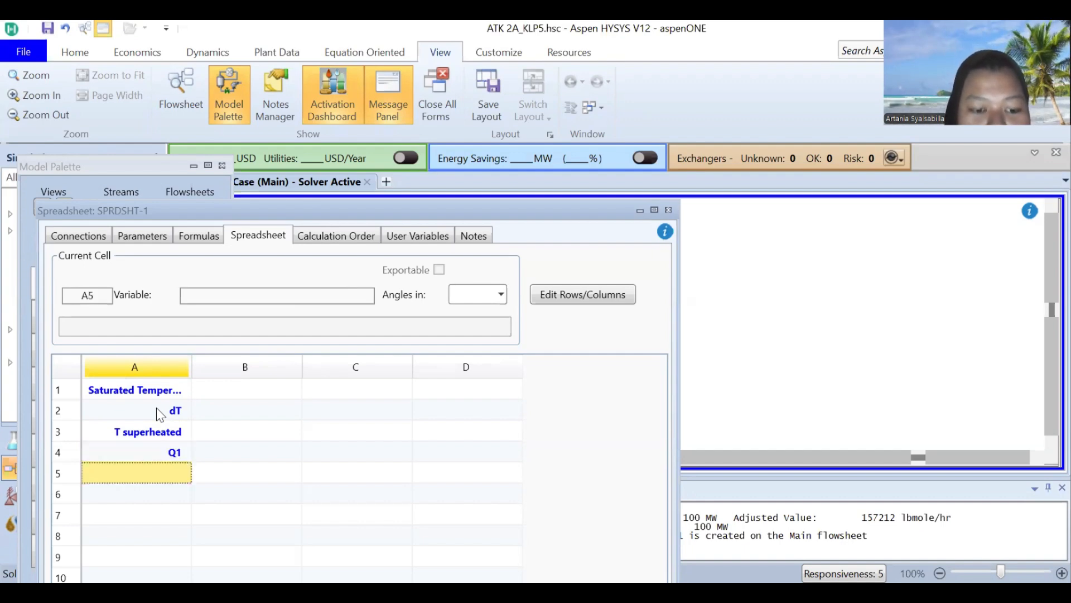
type("Q2")
key("Return")
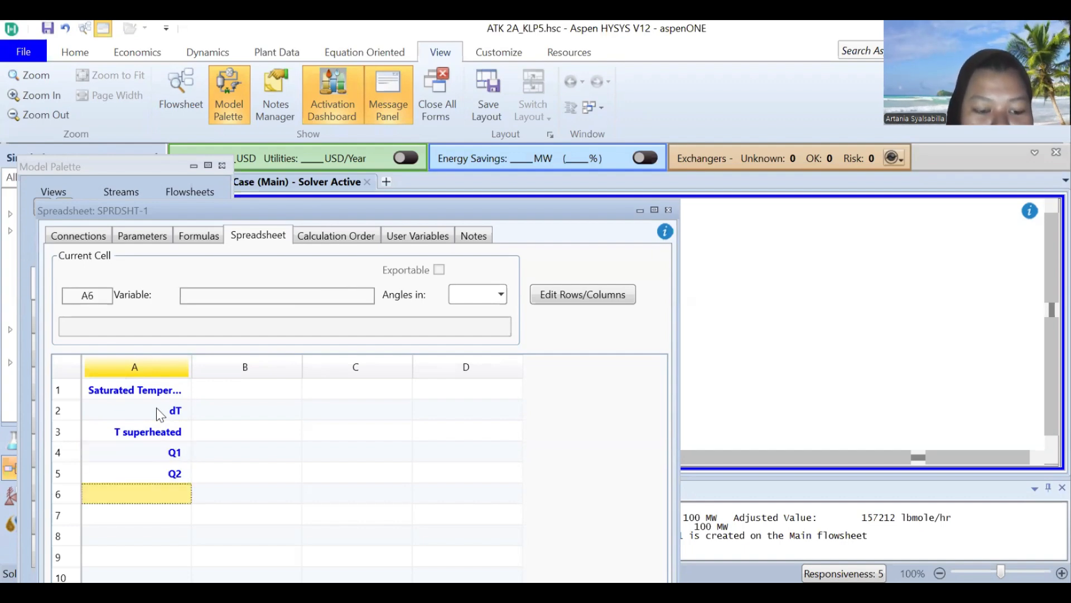
type("Q3")
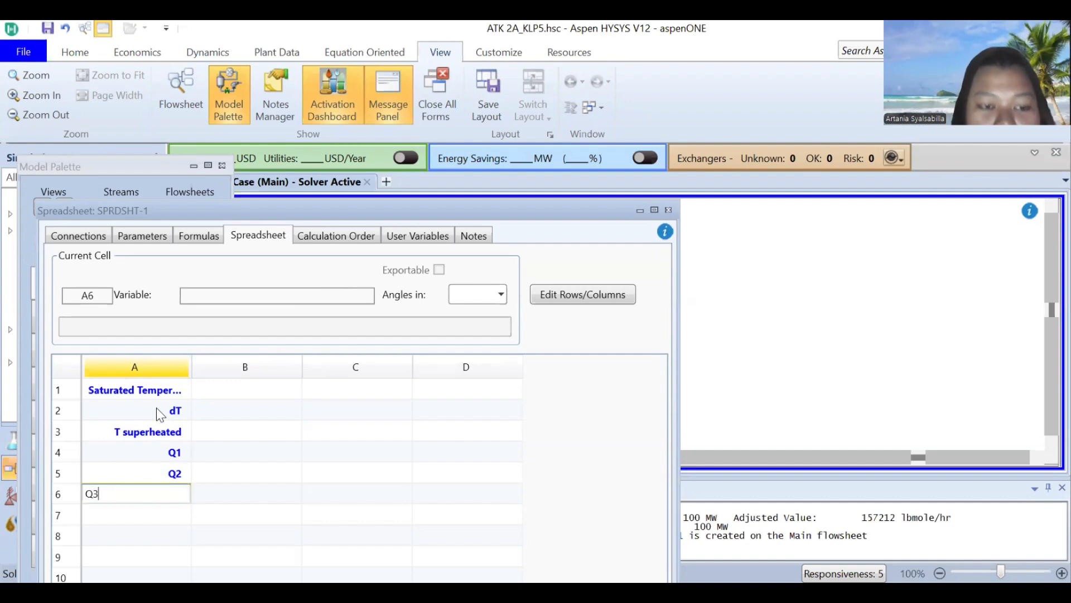
key("Return")
Step: Label cells A7 to A10 as W1, W2, E and Effisiensi
type("W1")
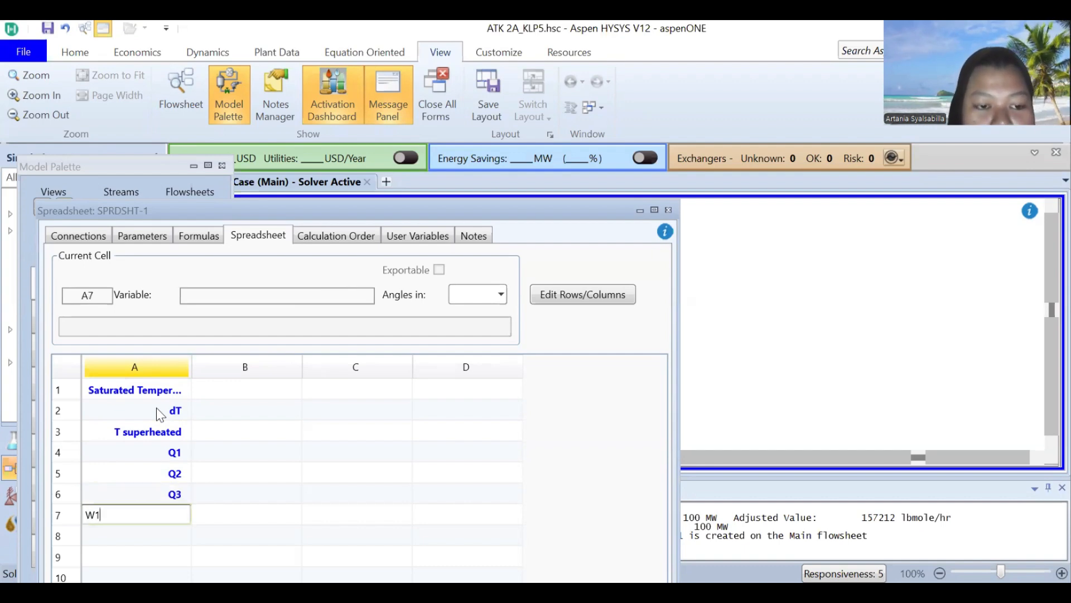
key("Return")
type("W2")
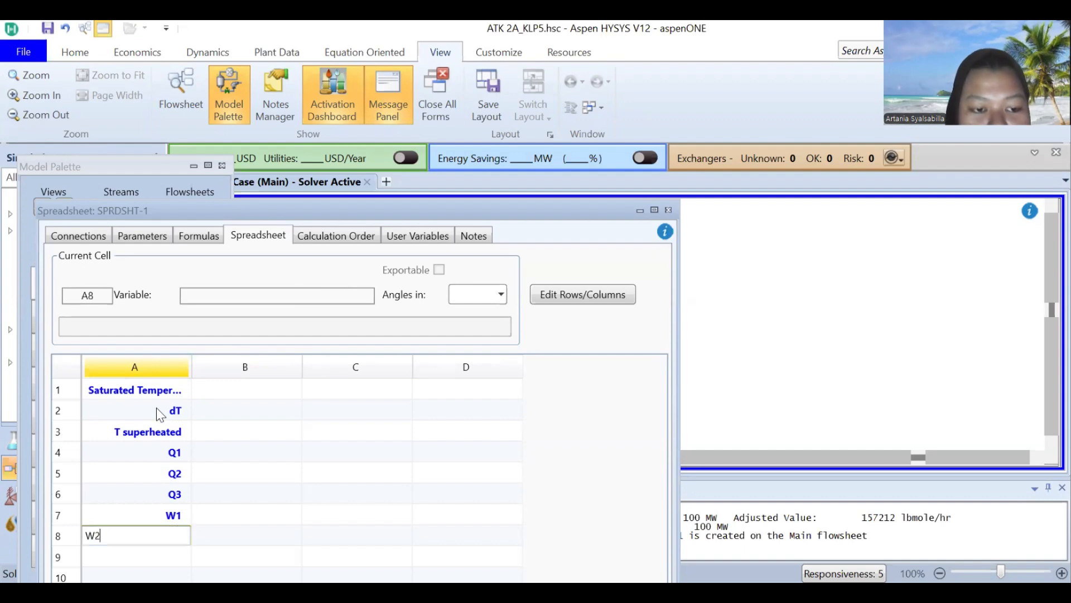
key("Return")
type("E")
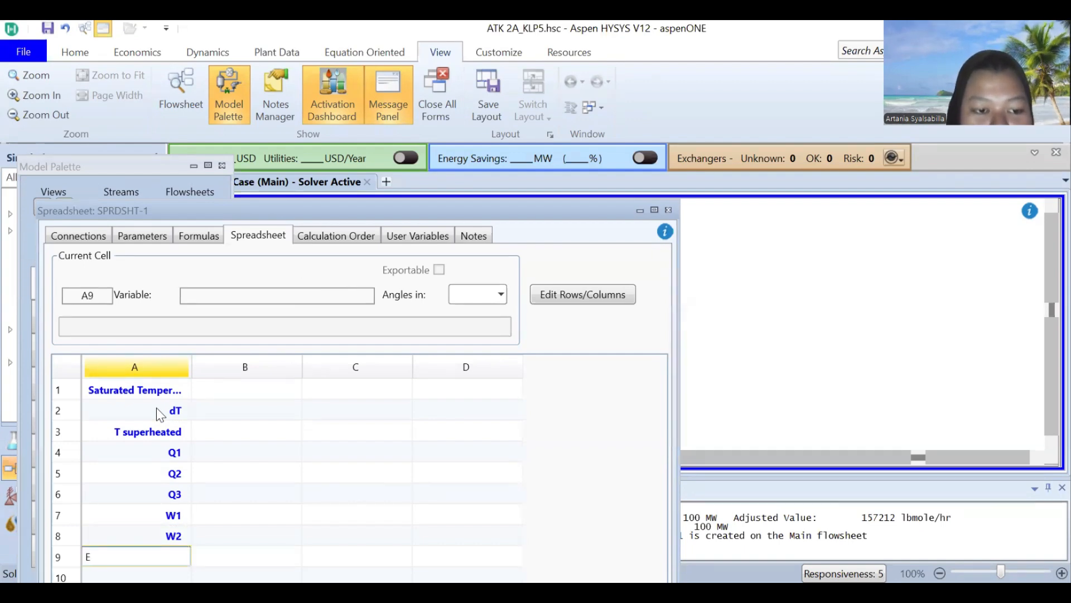
key("Return")
type("Effisine")
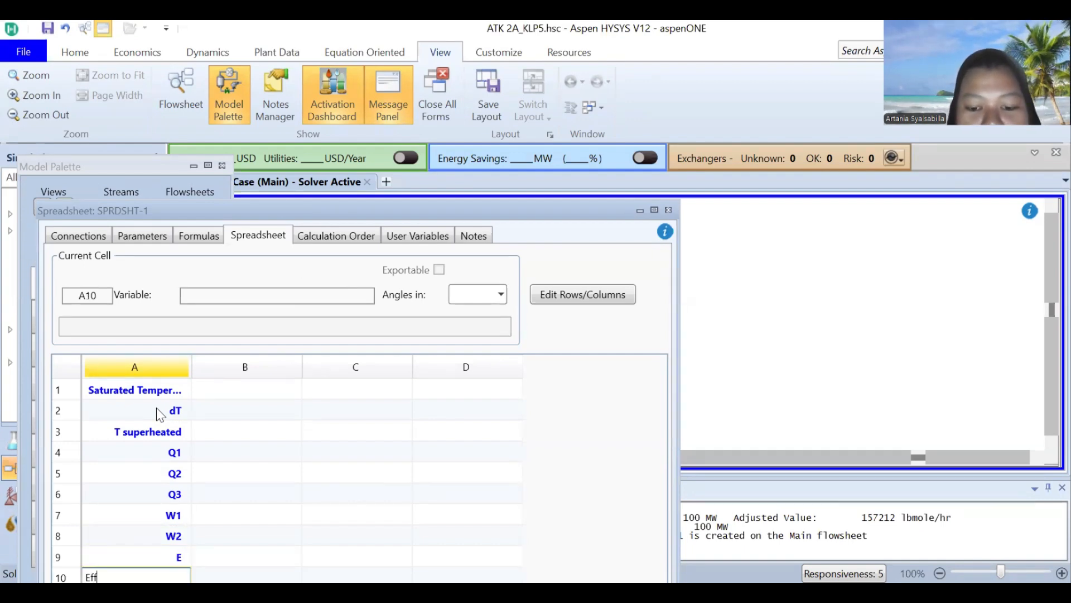
key("BackSpace")
key("BackSpace")
type("ensi")
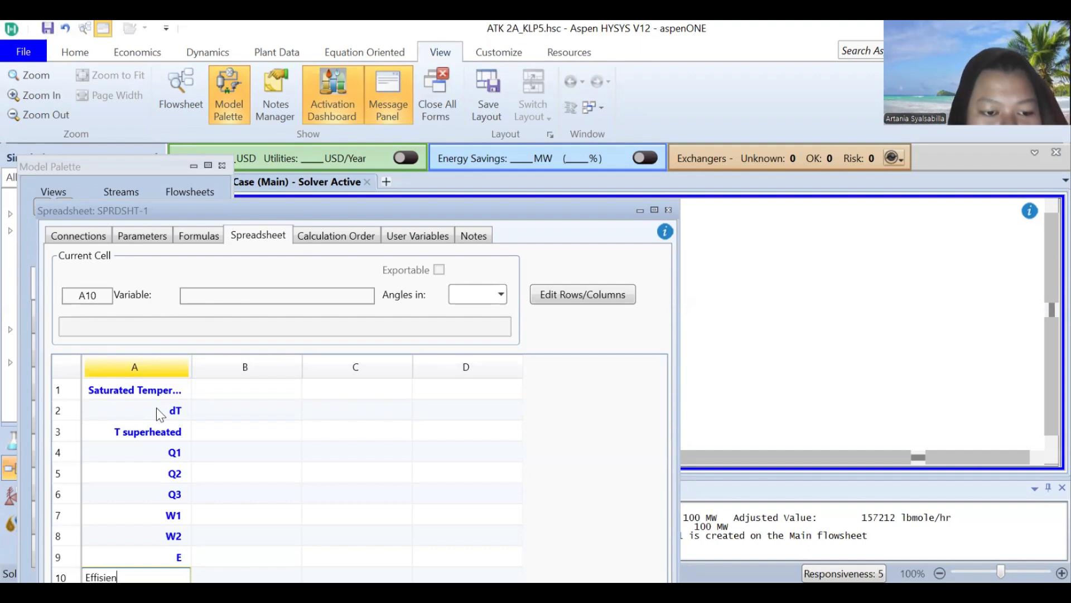
key("Return")
Step: Import the Temperature variable of stream 6 into cell B1, filtering the variables by "tempe"
left_click(228, 390)
right_click(232, 395)
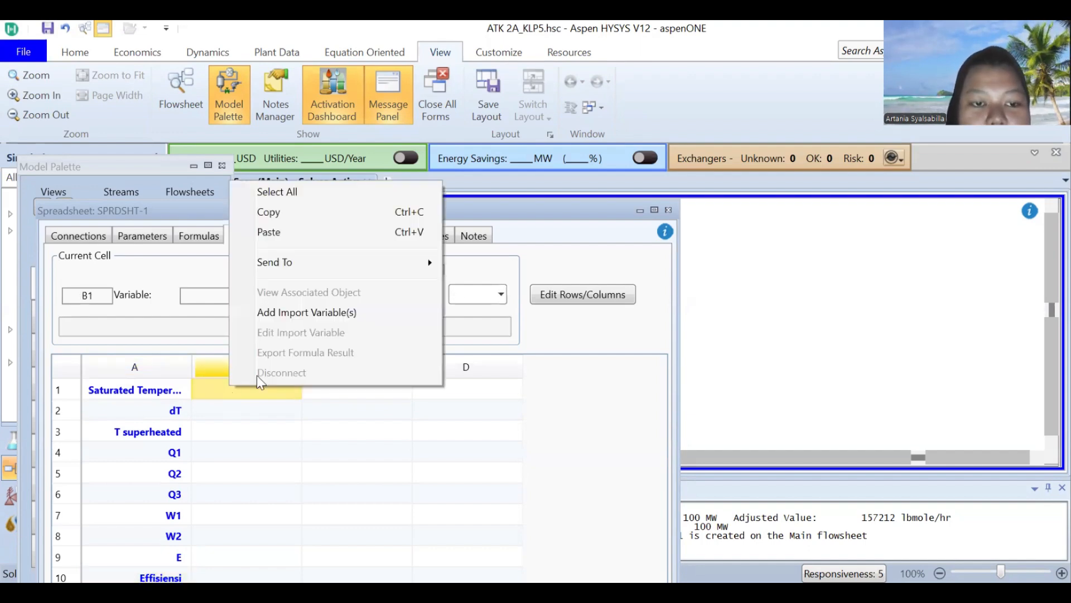
left_click(321, 314)
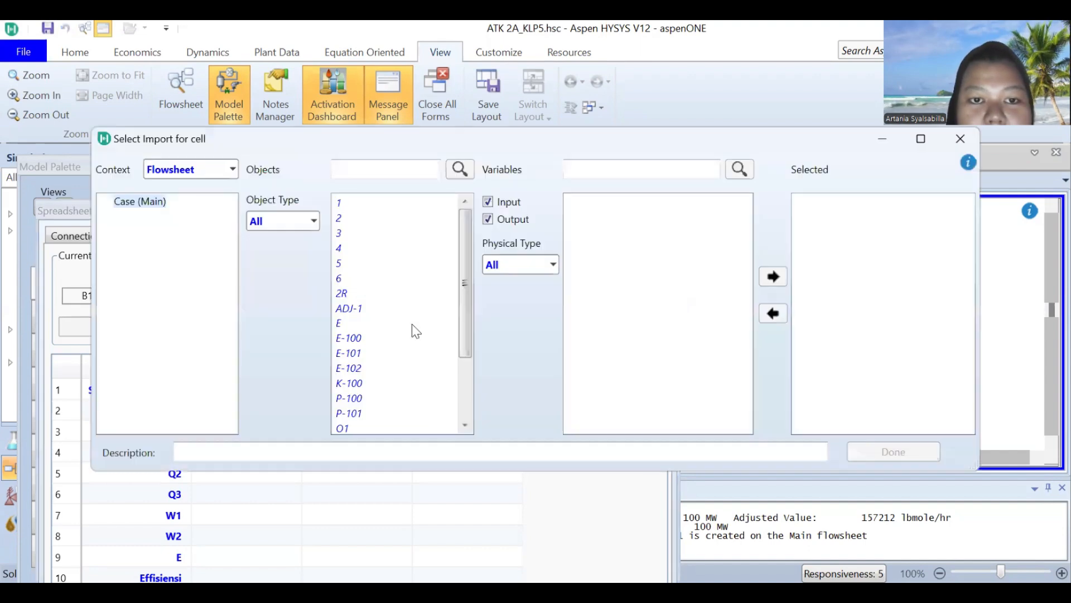
left_click(377, 281)
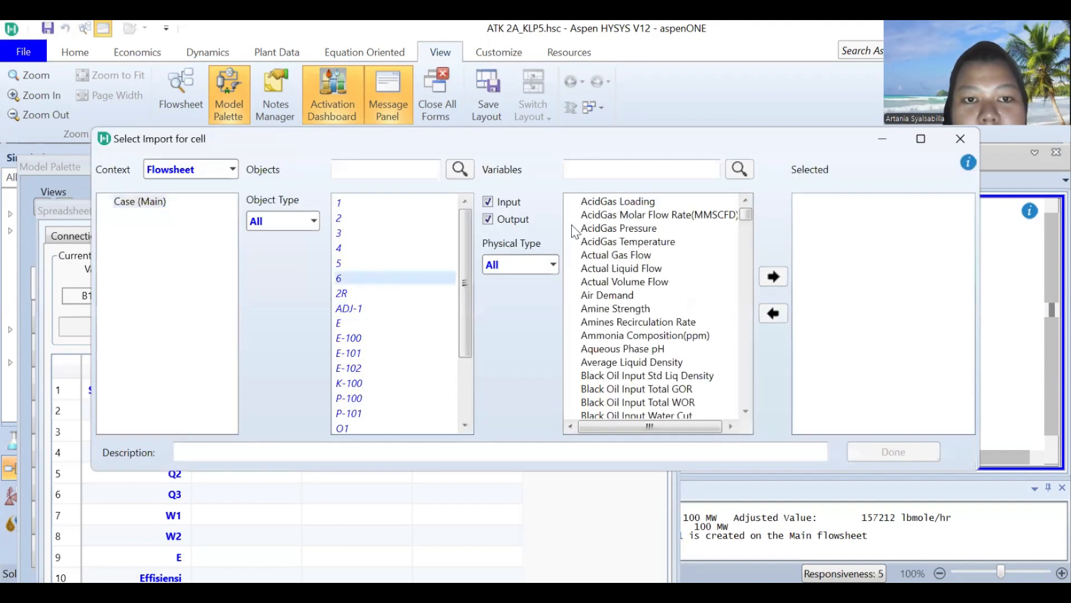
left_click(596, 171)
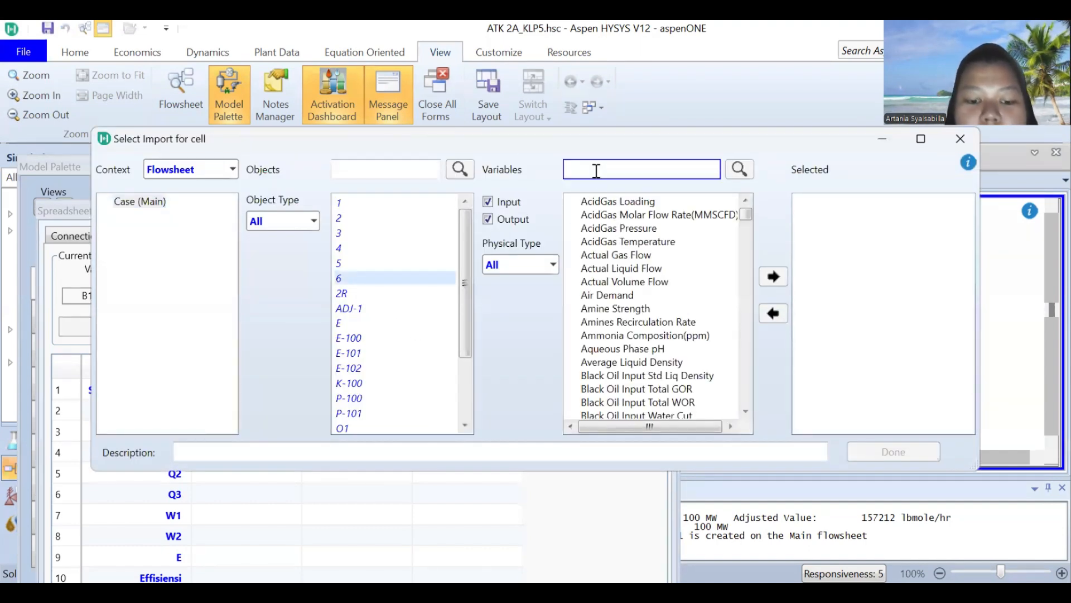
type("tempe")
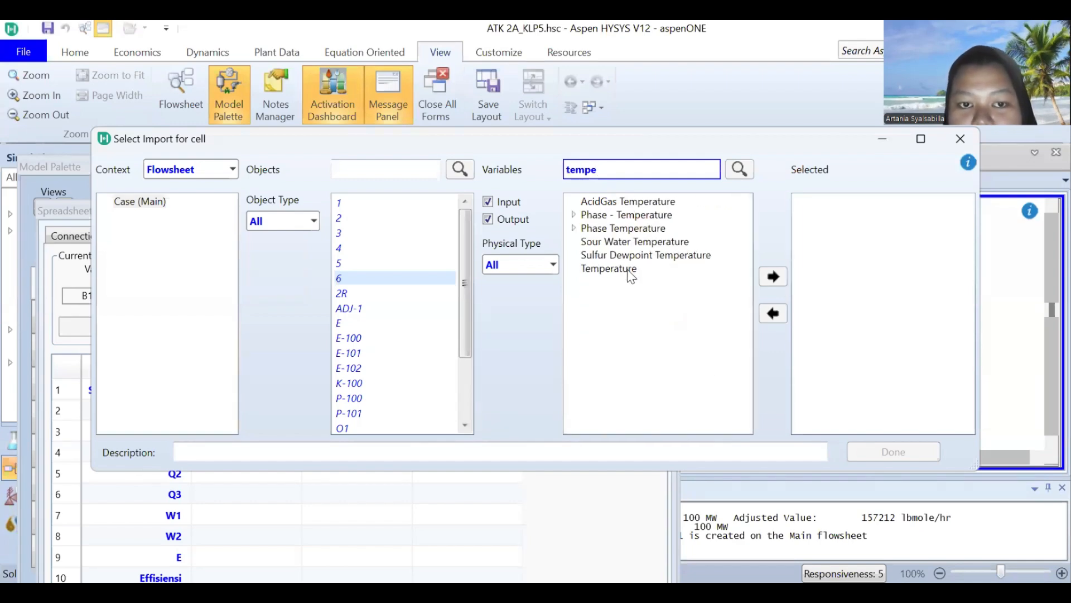
left_click(625, 269)
left_click(773, 276)
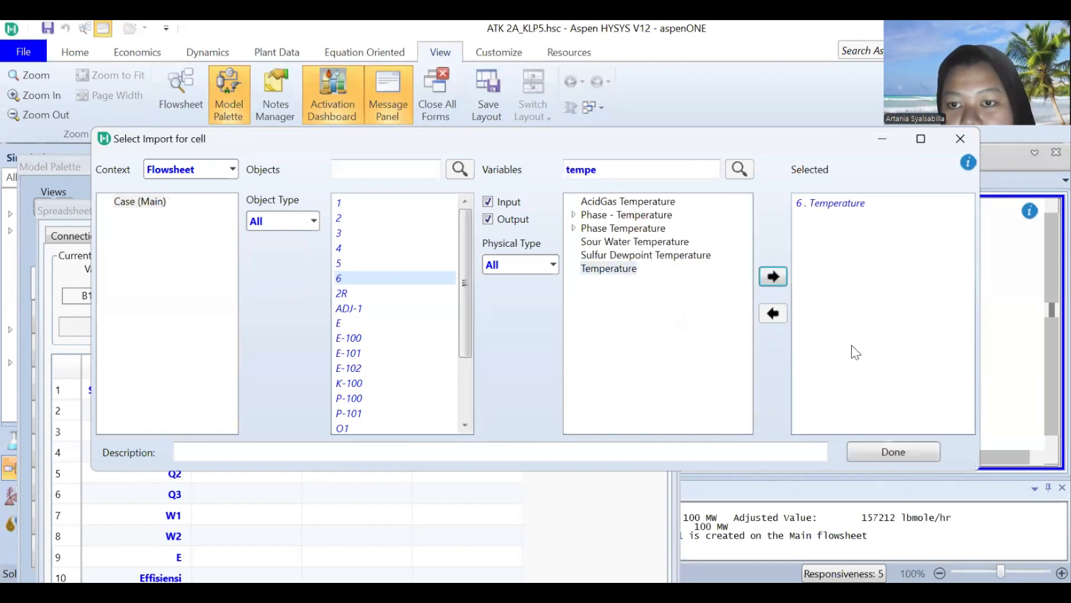
left_click(893, 451)
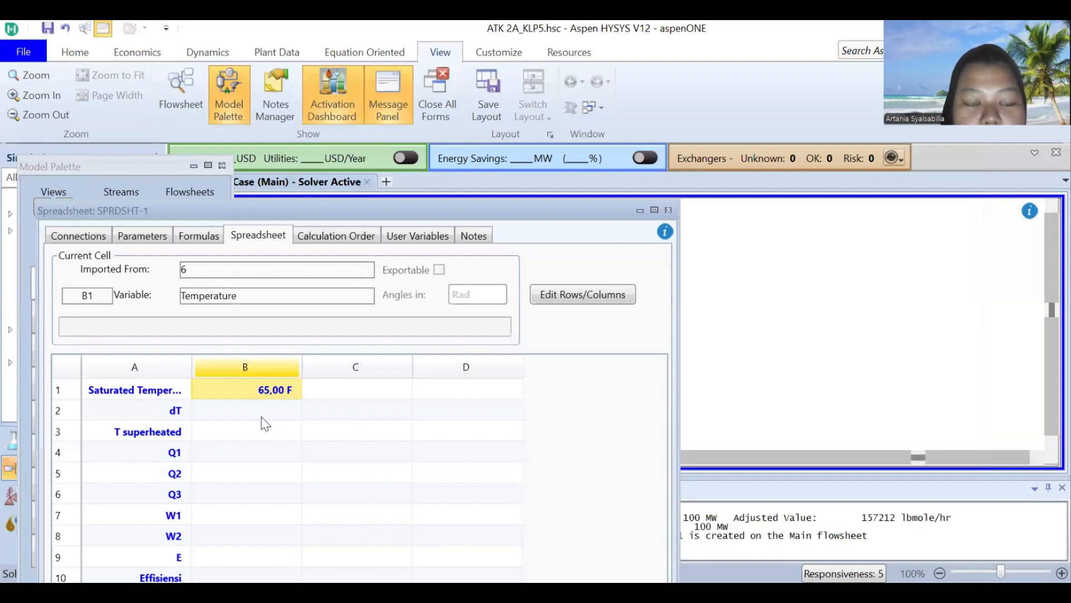
Step: Set dT in cell B2 to 100 and calculate T superheated in B3 with the formula =B1+B2
left_click(265, 413)
type("100")
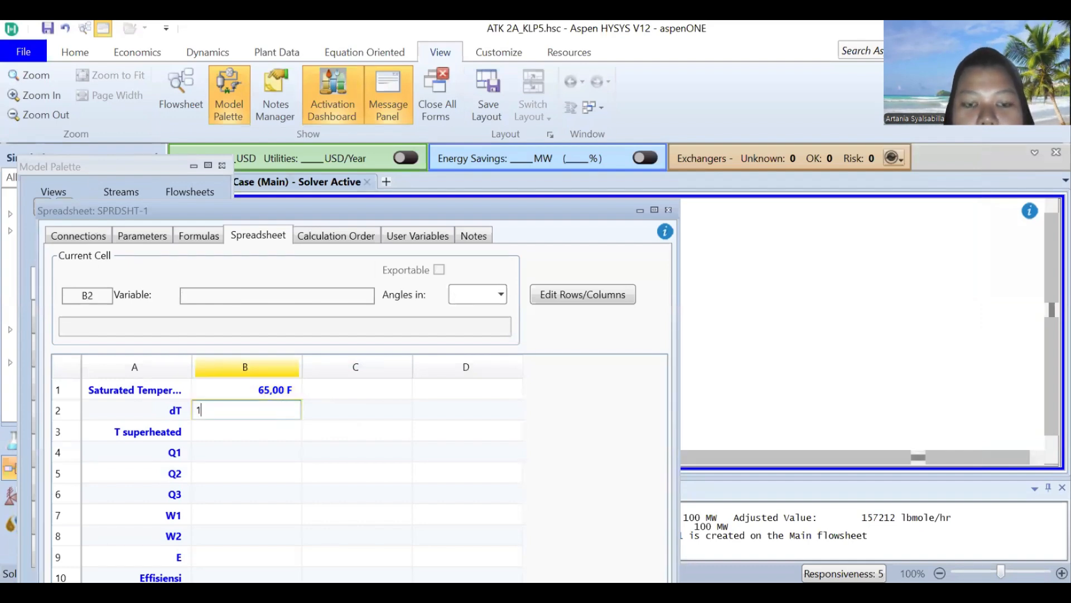
key("Return")
right_click(249, 427)
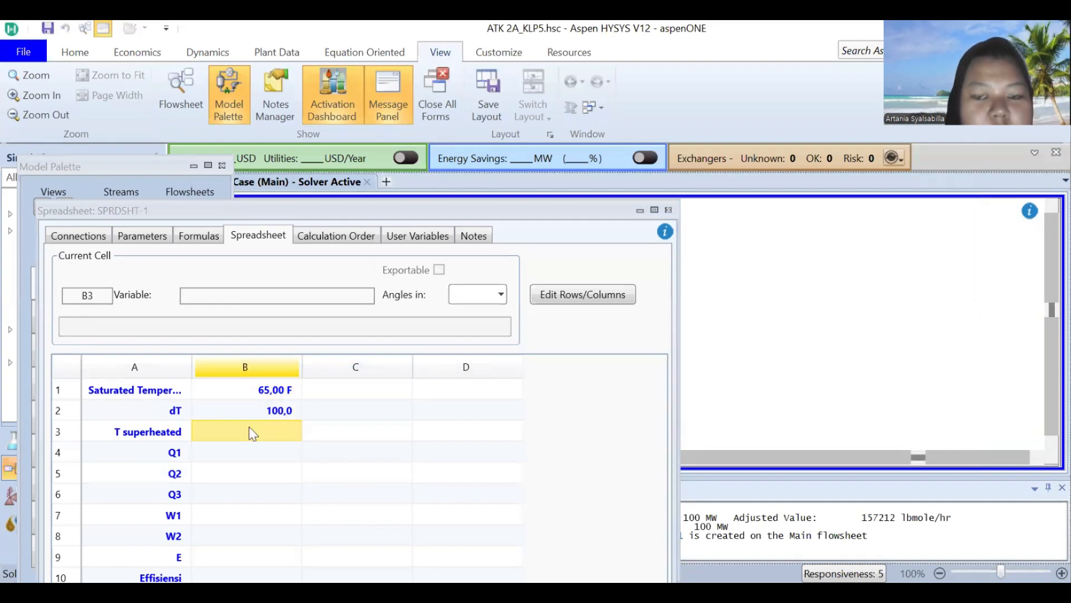
left_click(249, 426)
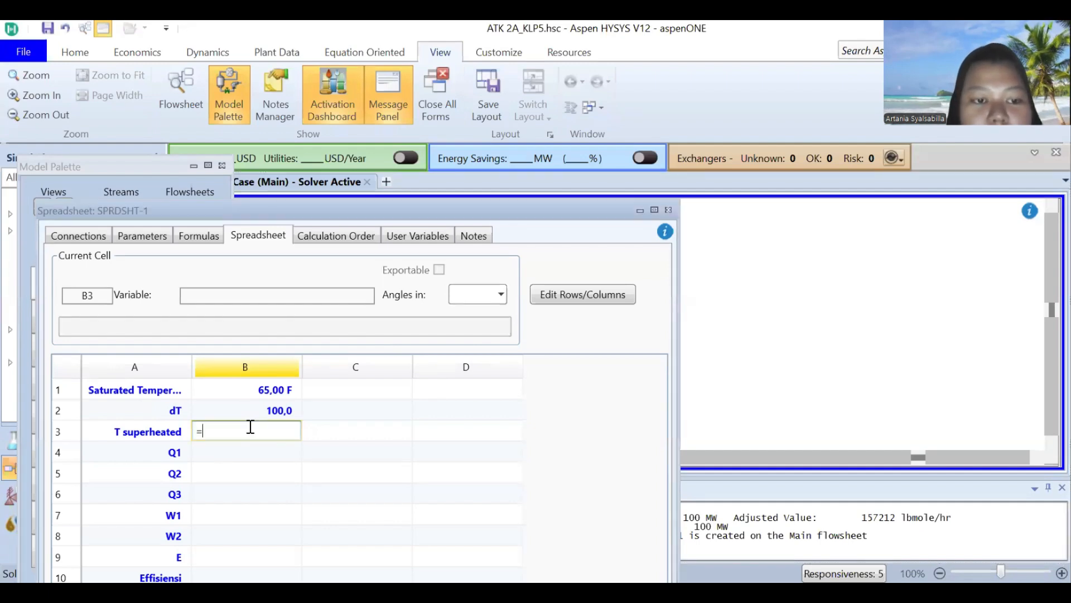
type("=B1")
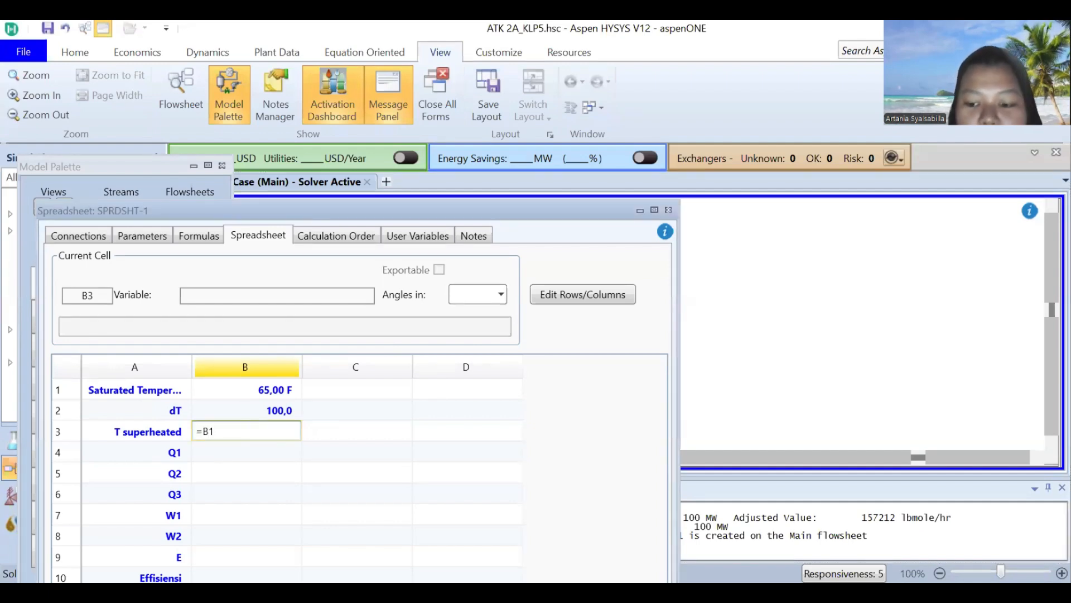
type("+B2")
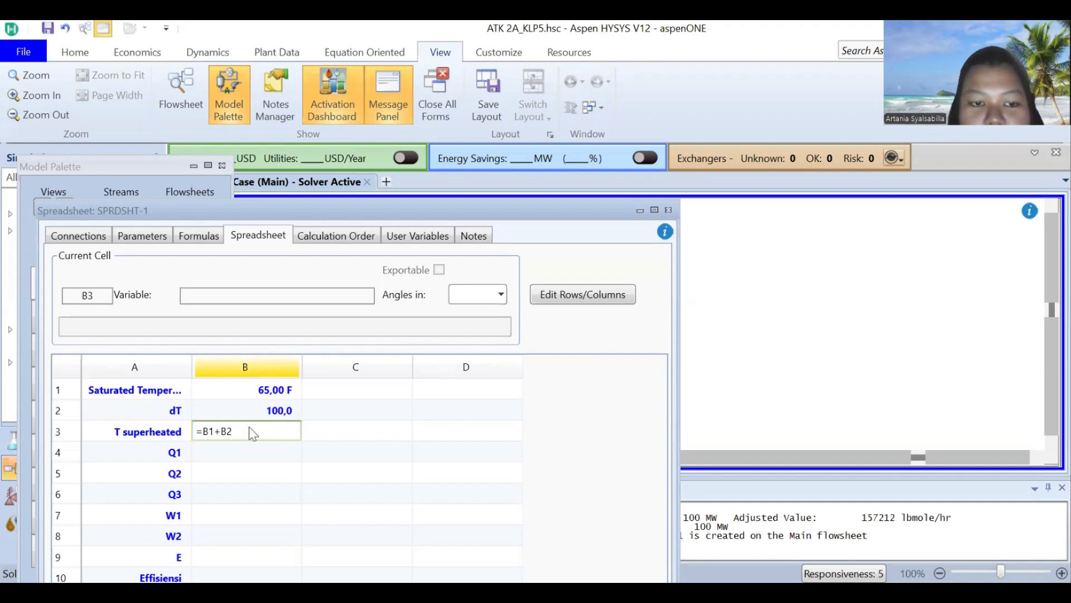
key("Return")
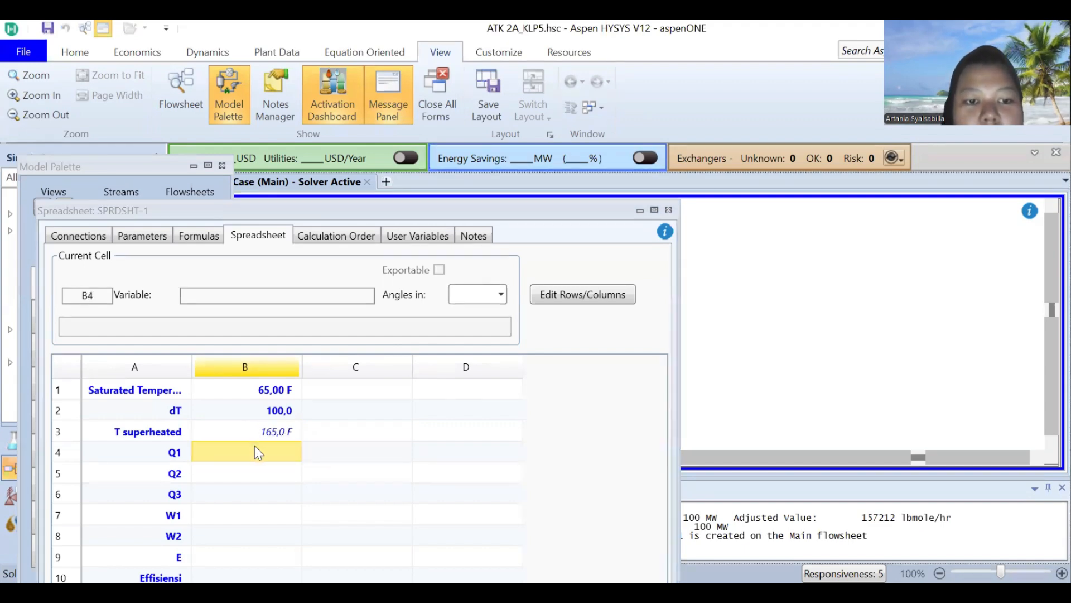
Step: Import the Heat Flow of energy stream Q1 into cell B4
right_click(254, 446)
left_click(313, 370)
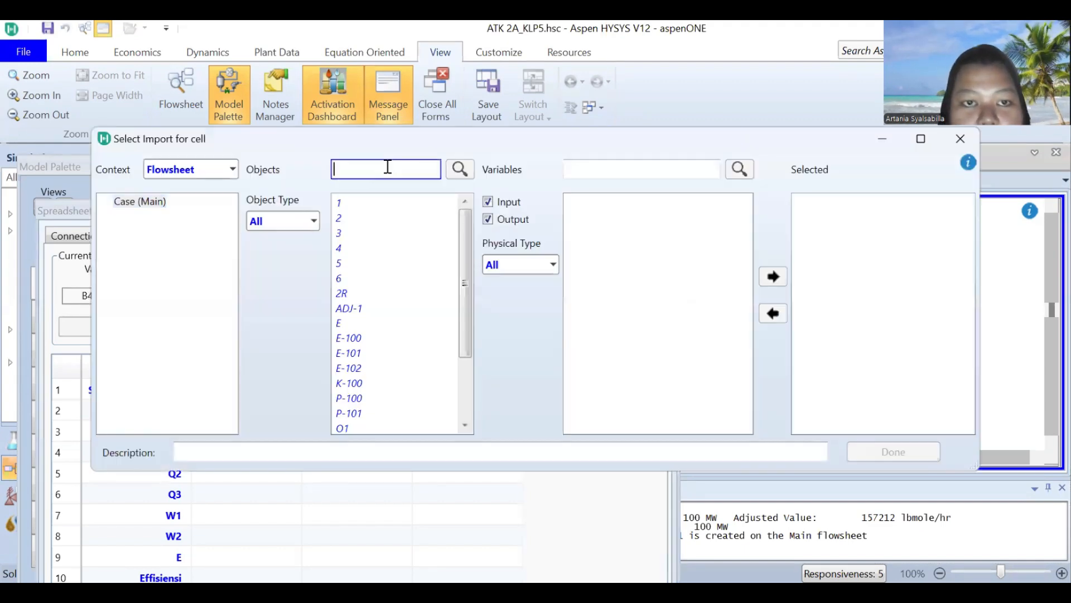
type("Q1")
left_click(402, 204)
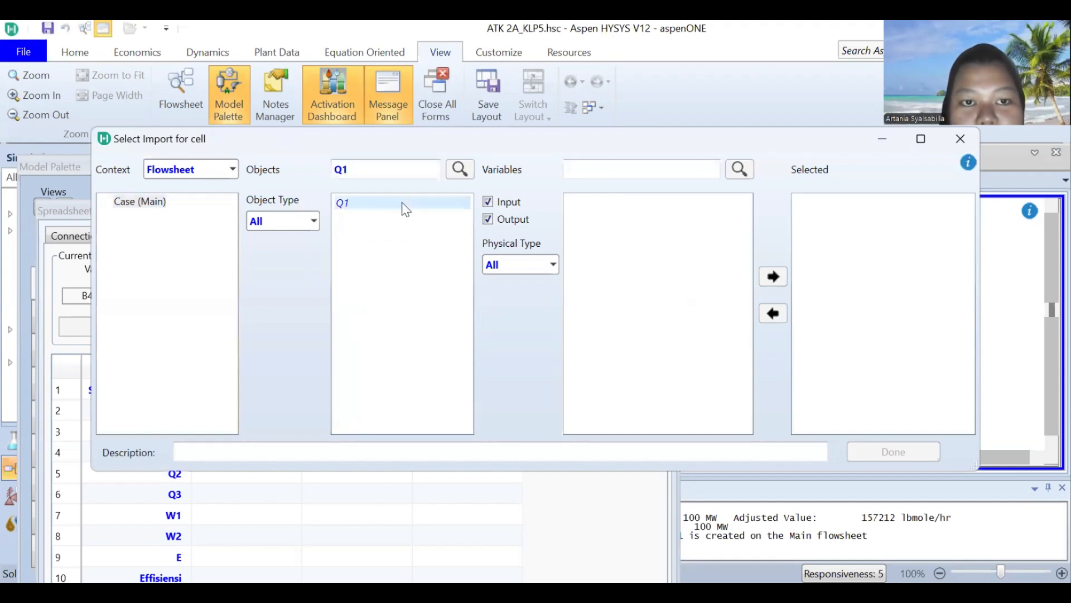
left_click(603, 172)
type("Heat")
left_click(603, 201)
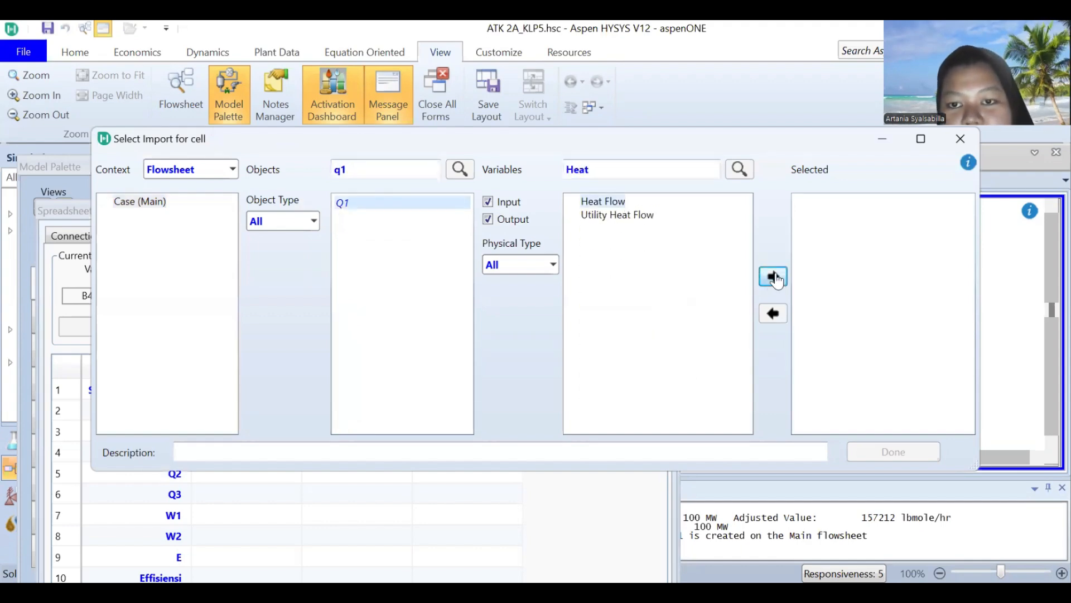
left_click(773, 276)
left_click(892, 451)
Step: Import the Heat Flow of energy stream Q2 into cell B5
left_click(270, 472)
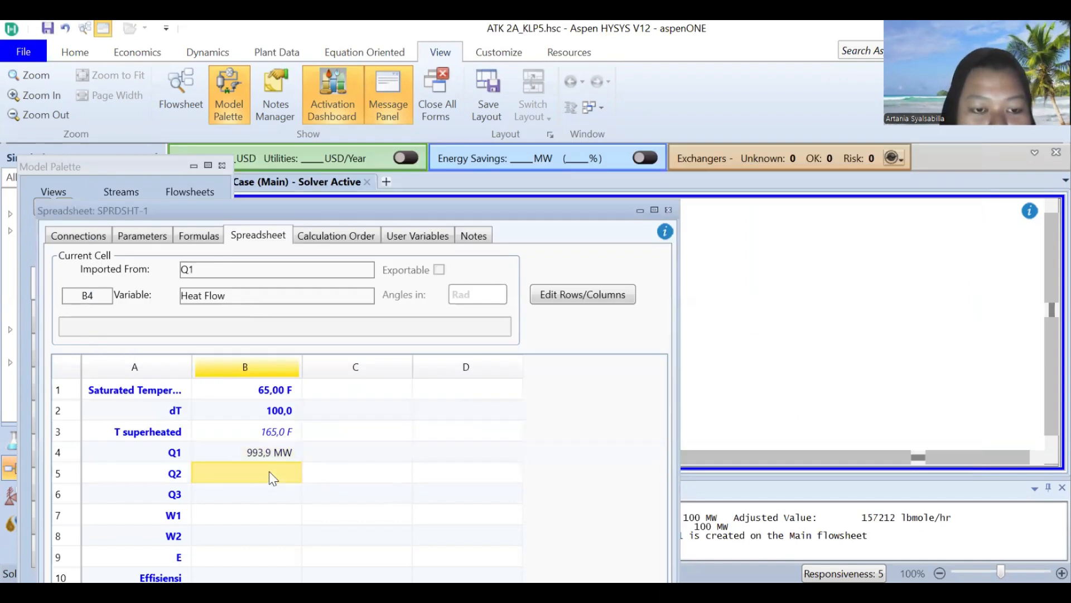
right_click(271, 472)
left_click(319, 394)
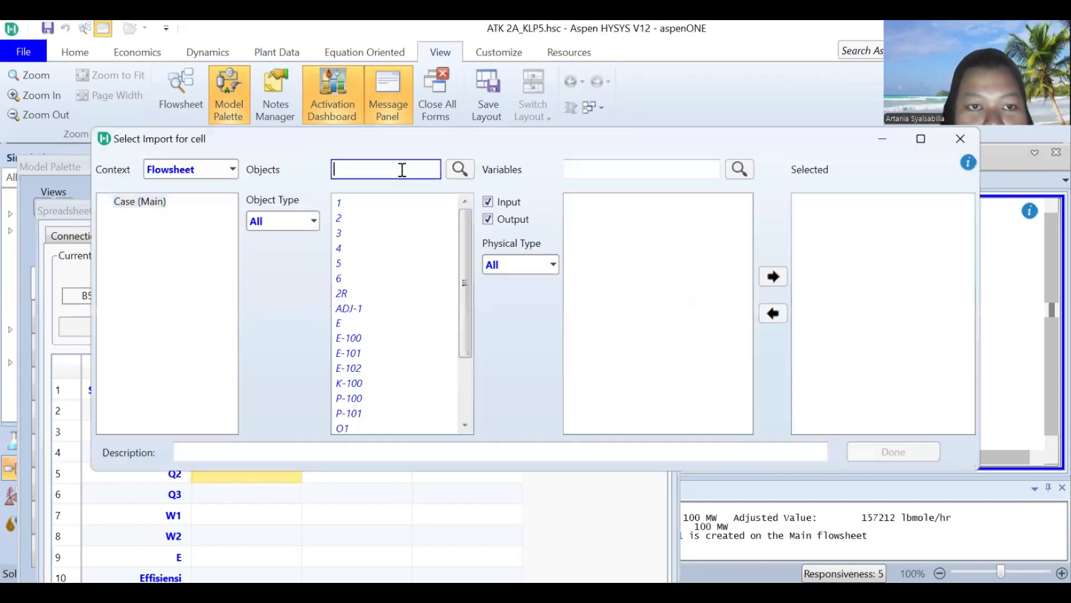
type("q2")
left_click(413, 204)
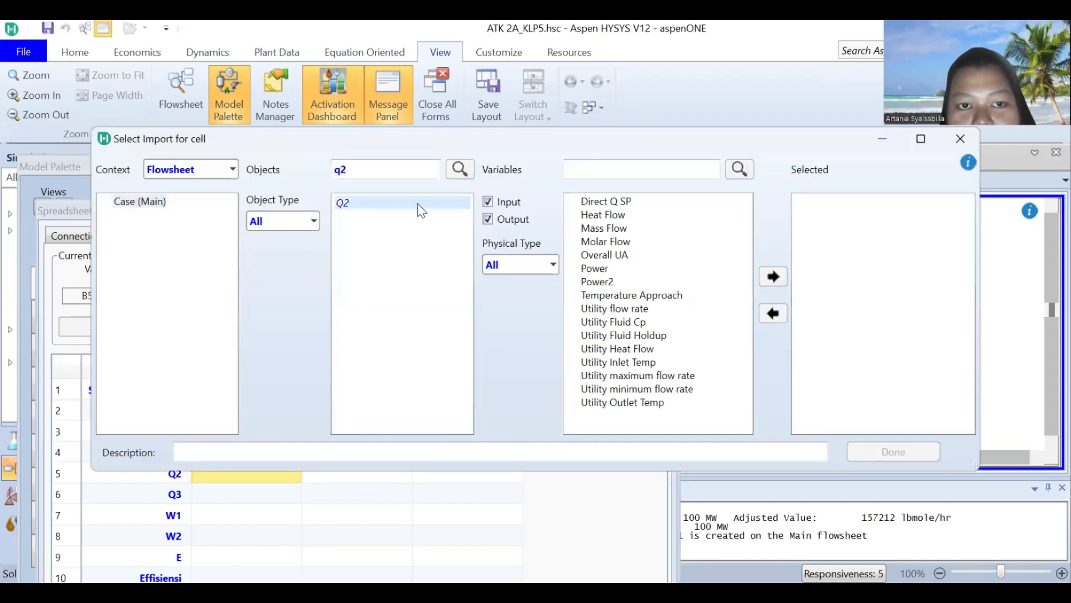
left_click(573, 170)
type("Hea")
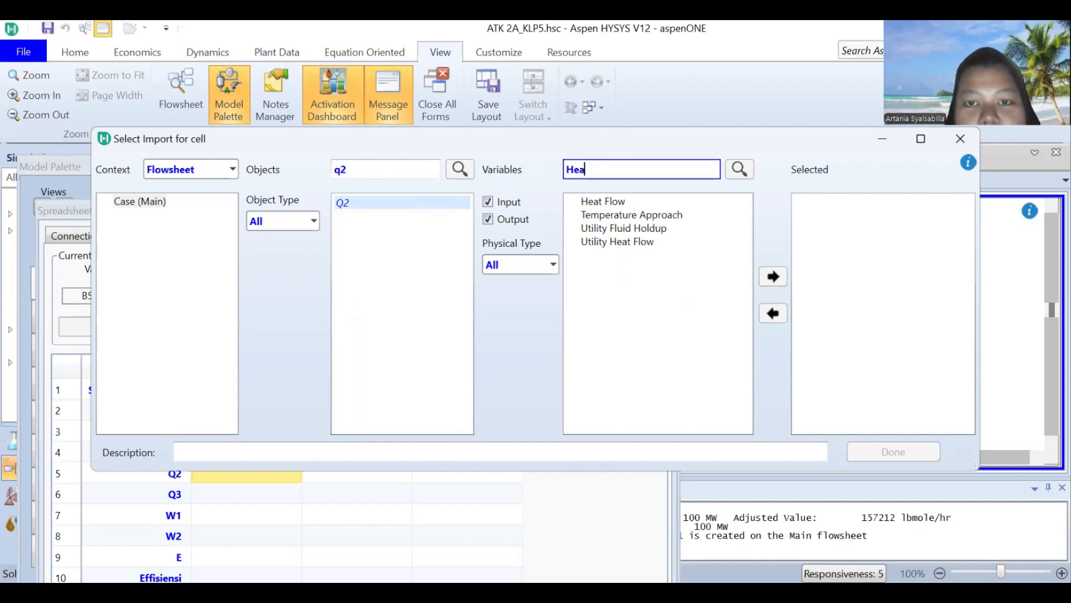
left_click(596, 200)
left_click(773, 276)
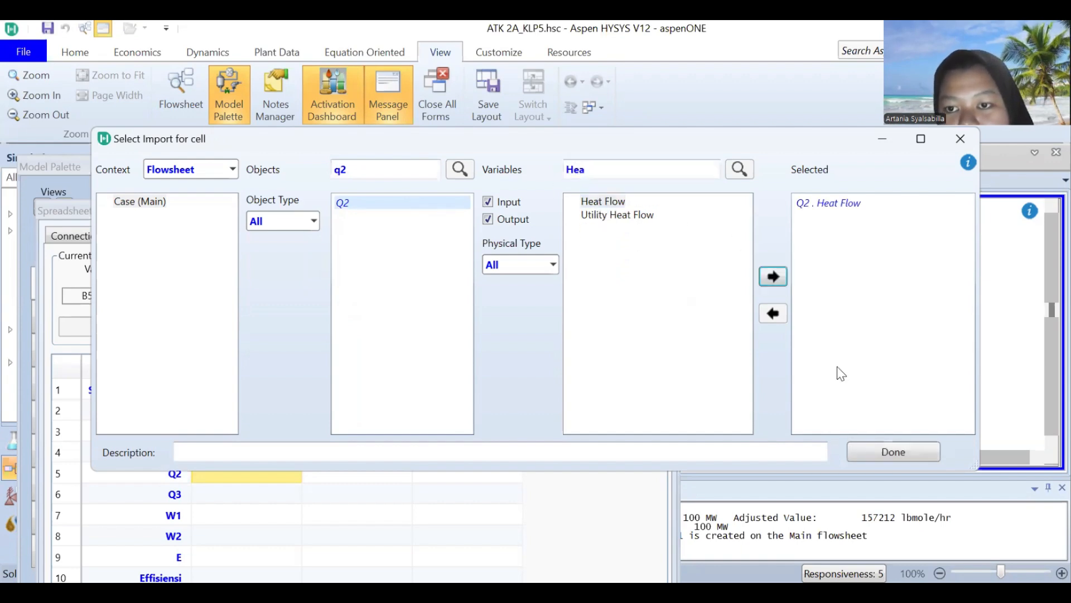
left_click(883, 452)
Step: Import the Heat Flow of energy stream Q3 into cell B6, filtering the variables by "Heat"
left_click(261, 497)
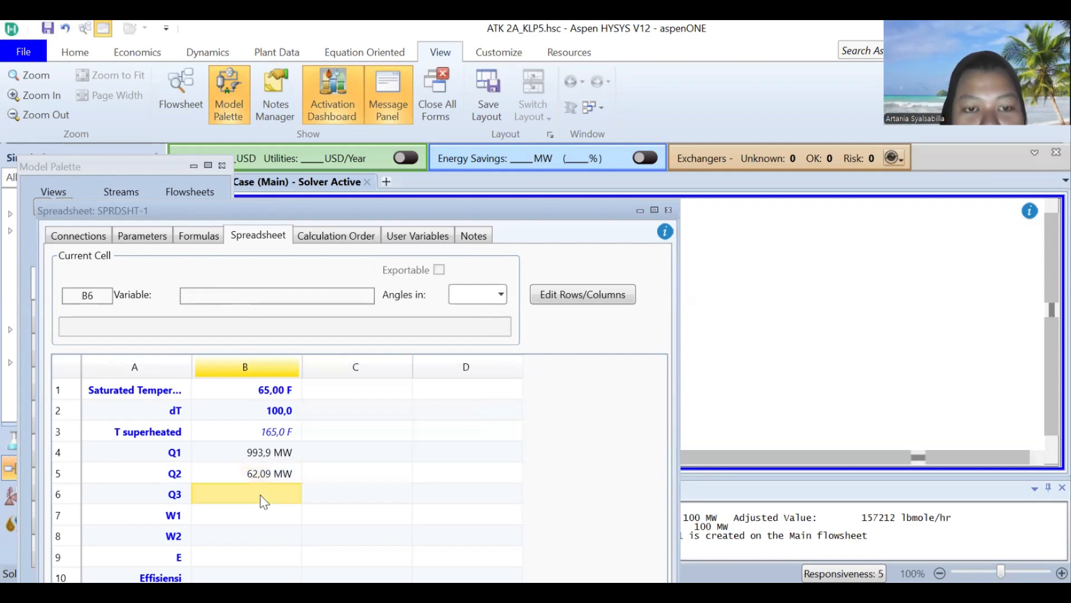
right_click(261, 496)
left_click(330, 418)
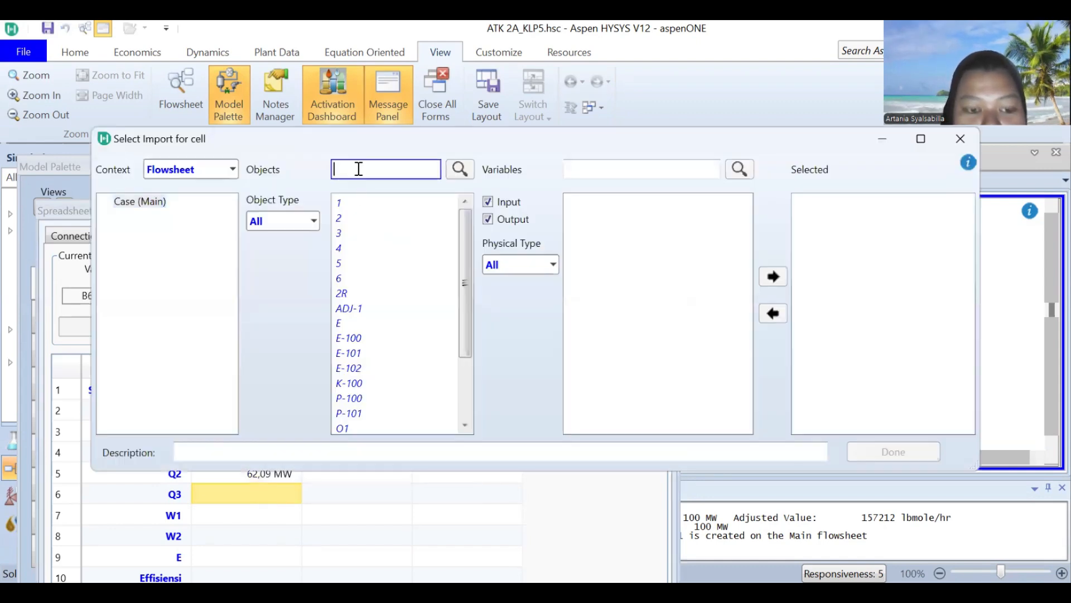
type("q3")
left_click(343, 202)
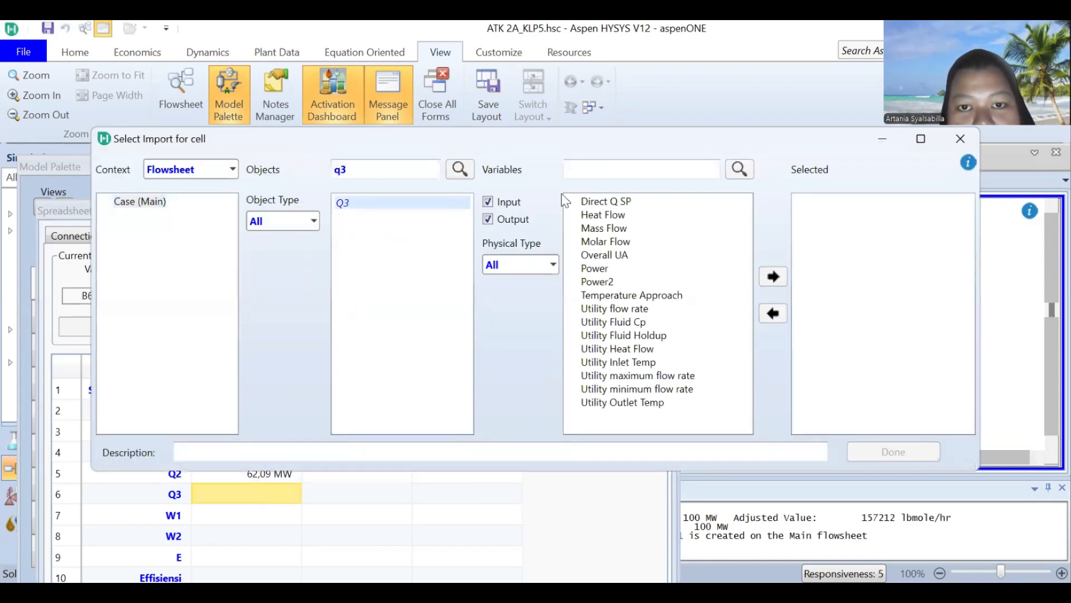
left_click(583, 168)
type("Heat")
left_click(603, 201)
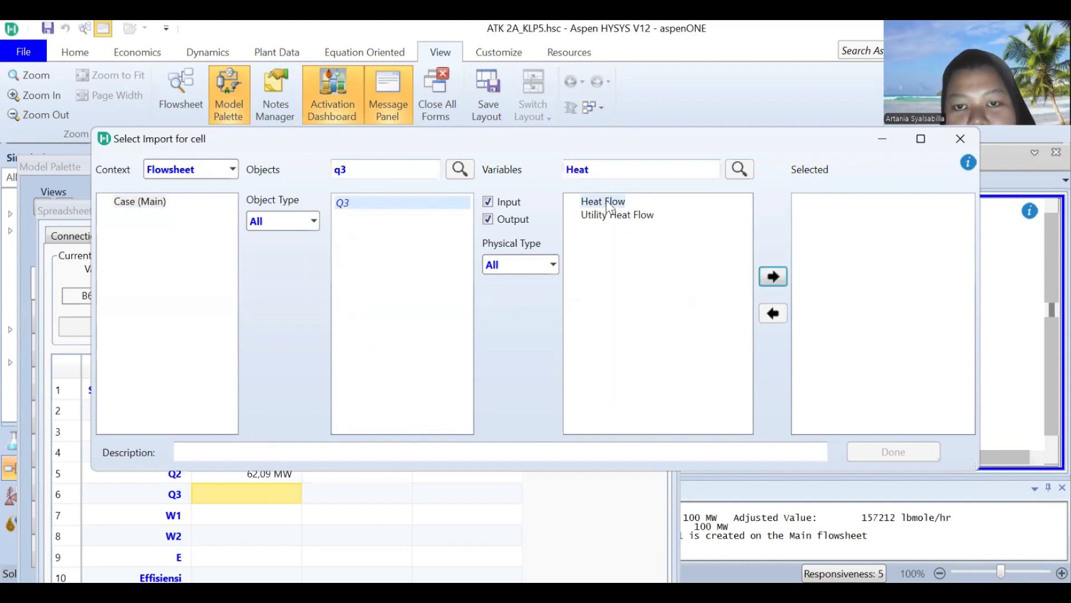
left_click(776, 277)
left_click(893, 450)
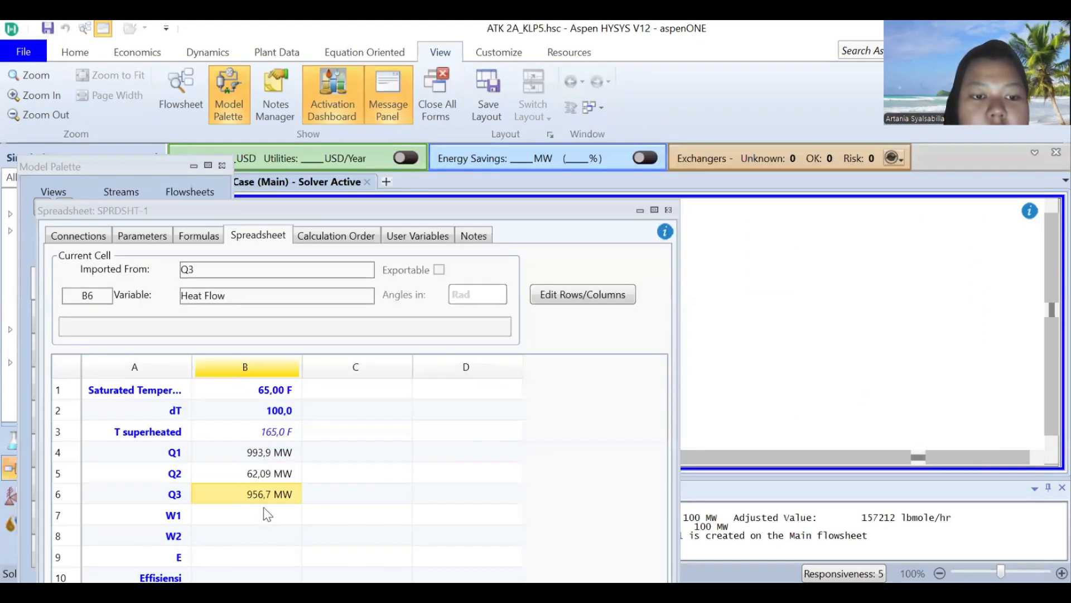
Step: Import the Heat Flow of energy stream w1 into cell B7
right_click(265, 518)
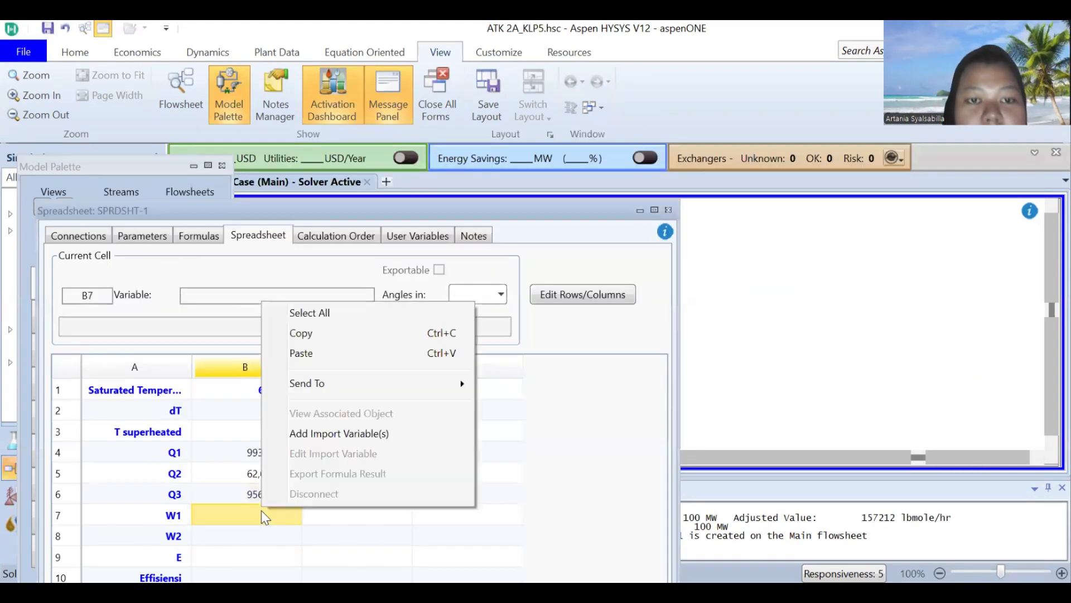
left_click(324, 429)
left_click(380, 169)
type("w1")
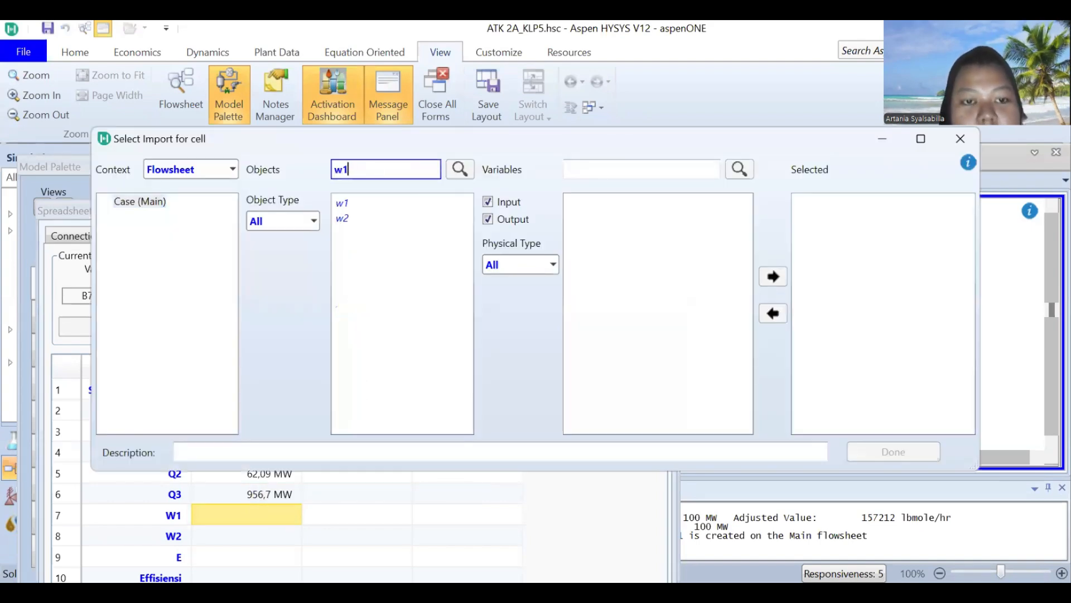
left_click(391, 207)
left_click(607, 169)
type("heat")
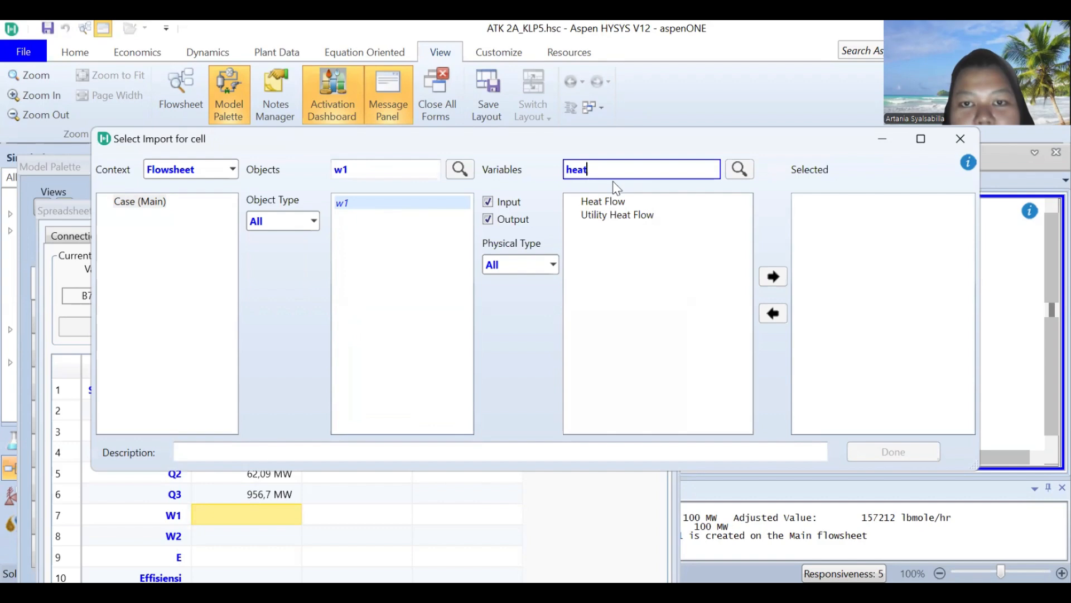
left_click(617, 202)
left_click(773, 276)
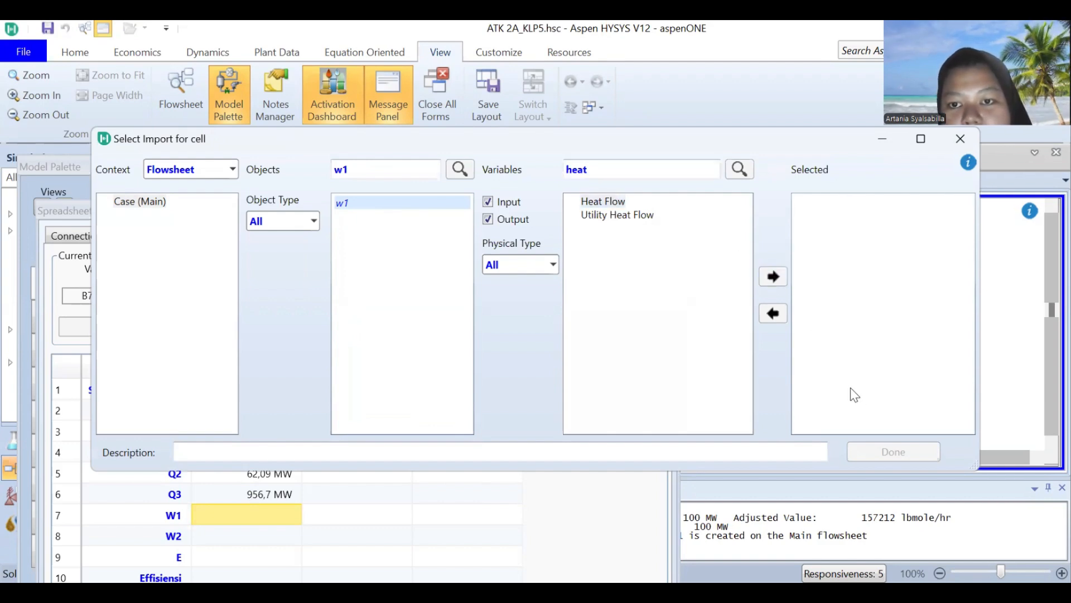
left_click(883, 460)
Step: Import the Heat Flow of energy stream w2 into cell B8
left_click(260, 537)
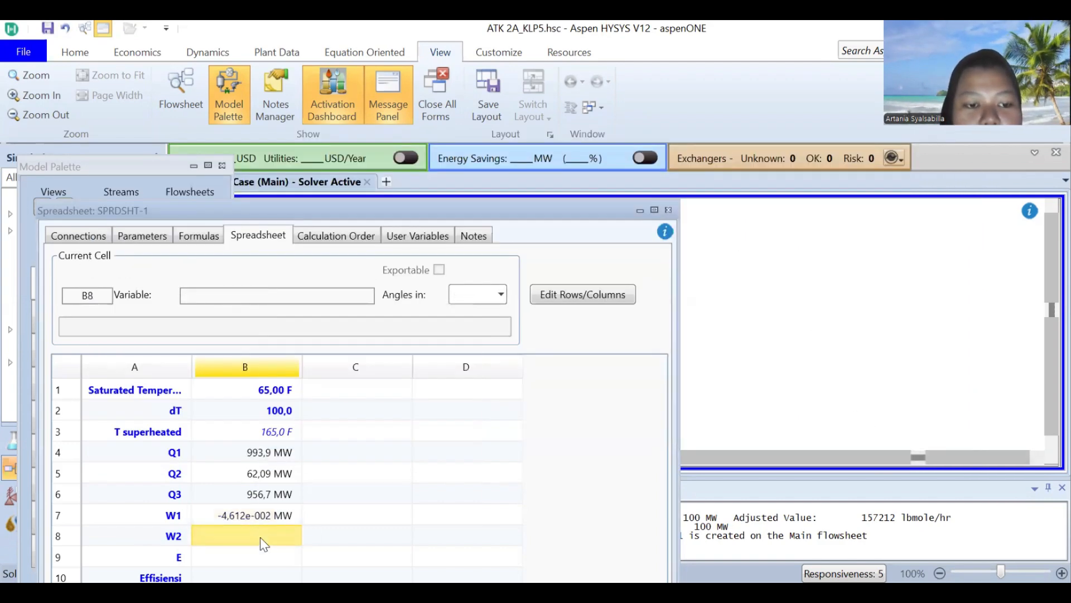
right_click(260, 537)
left_click(313, 459)
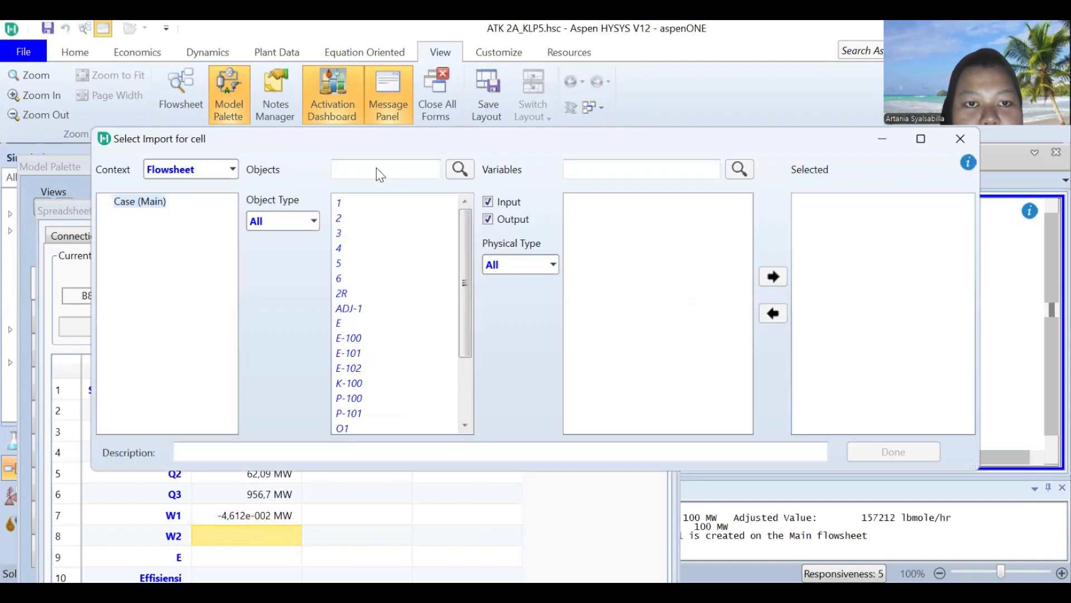
type("w2")
left_click(413, 204)
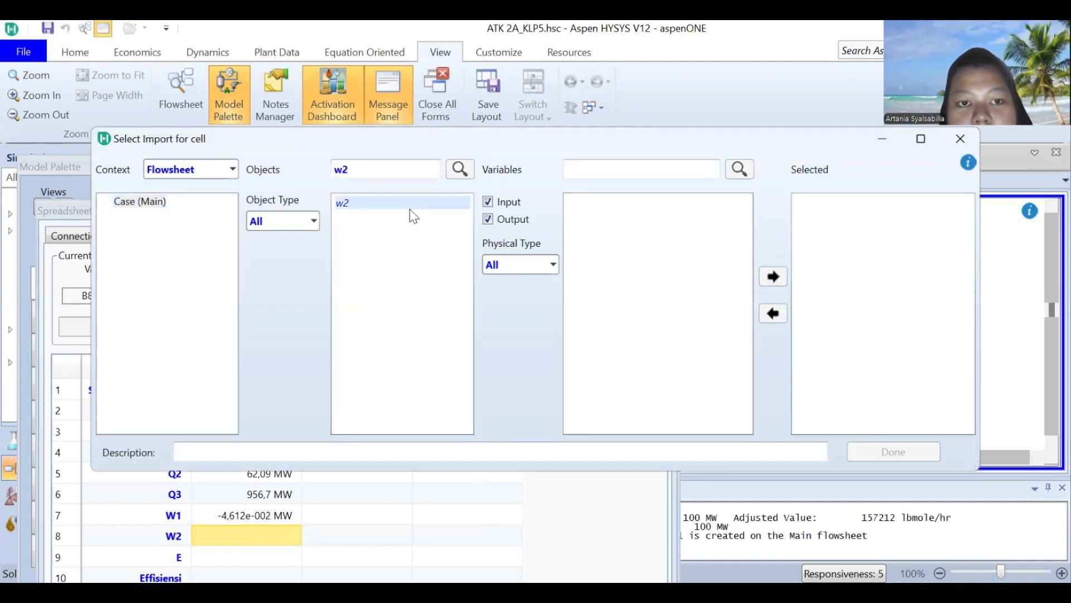
left_click(593, 169)
type("heat")
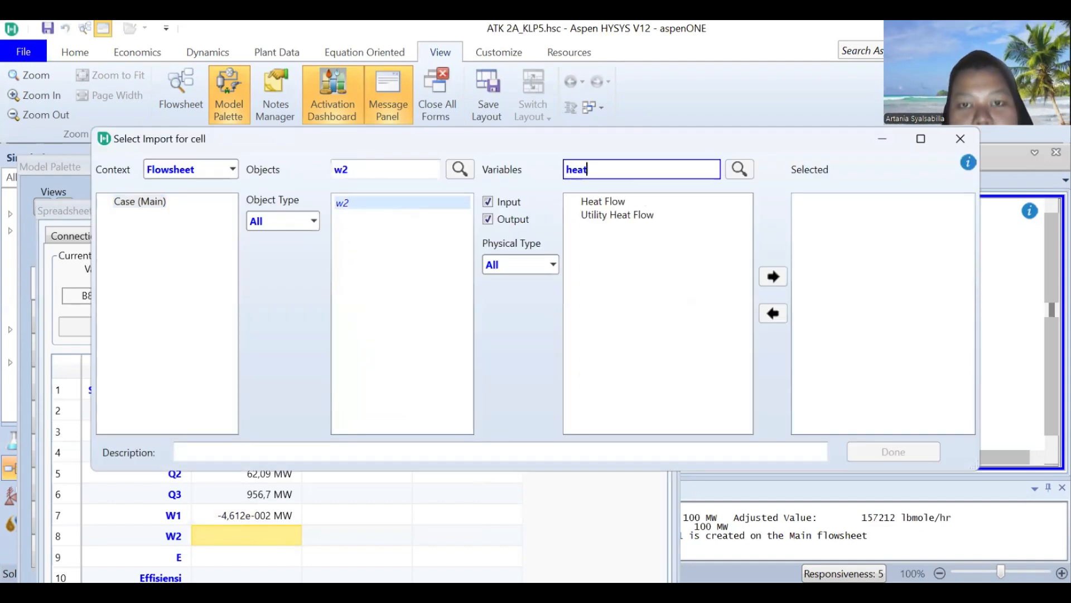
left_click(603, 200)
left_click(773, 276)
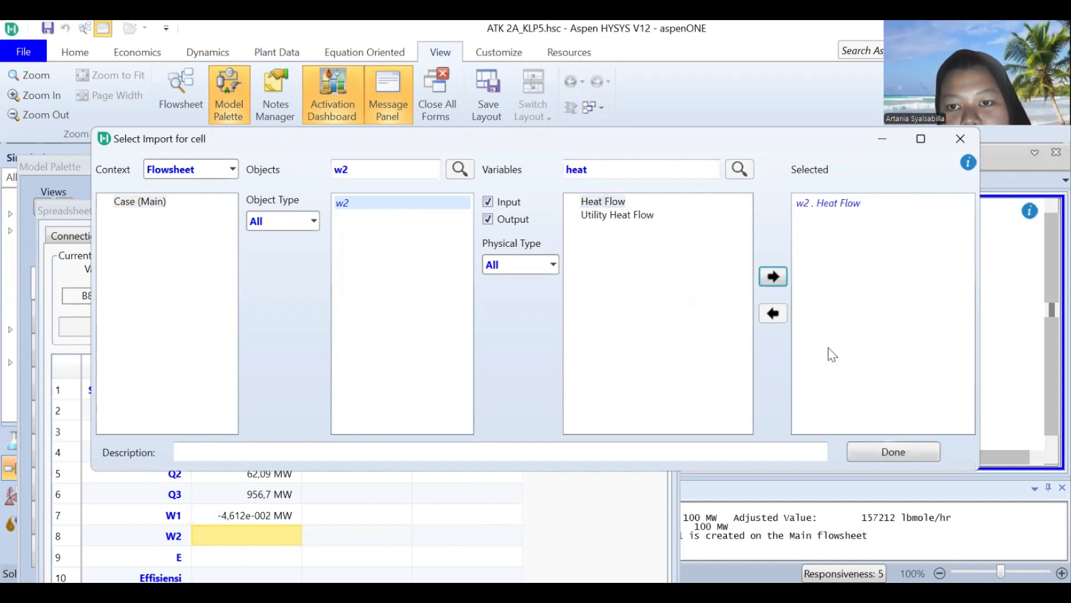
left_click(893, 452)
Step: Import the Heat Flow of energy stream E into cell B9
right_click(252, 552)
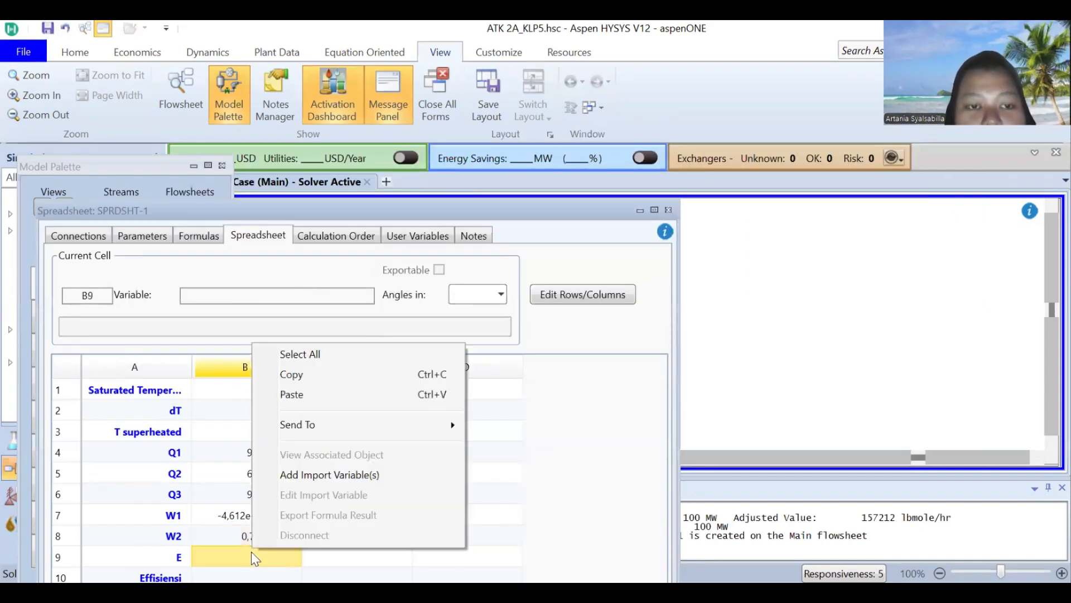
left_click(320, 476)
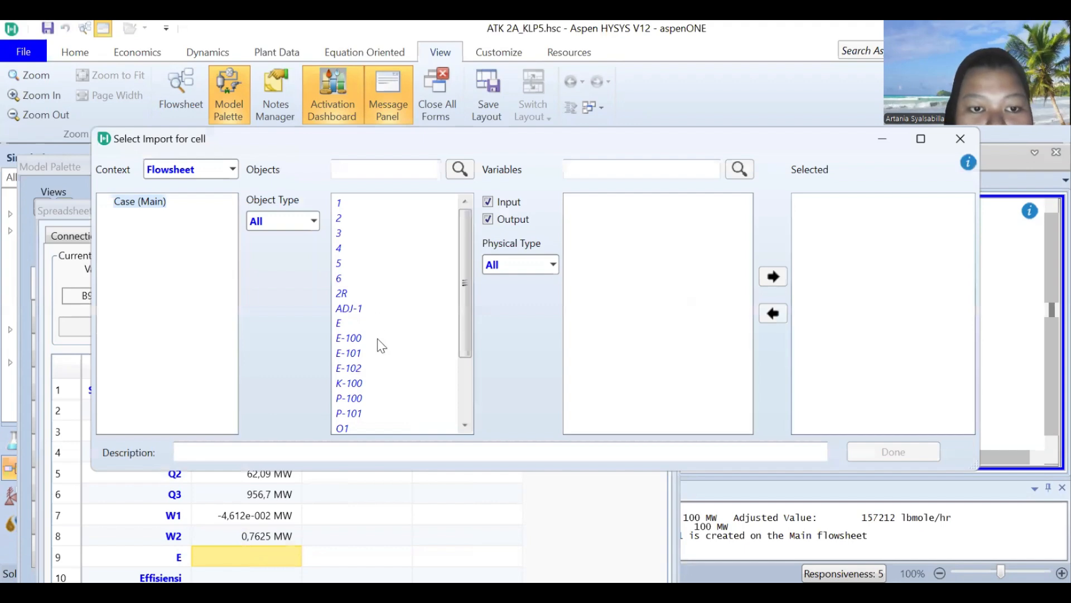
left_click(357, 323)
left_click(604, 169)
type("heat")
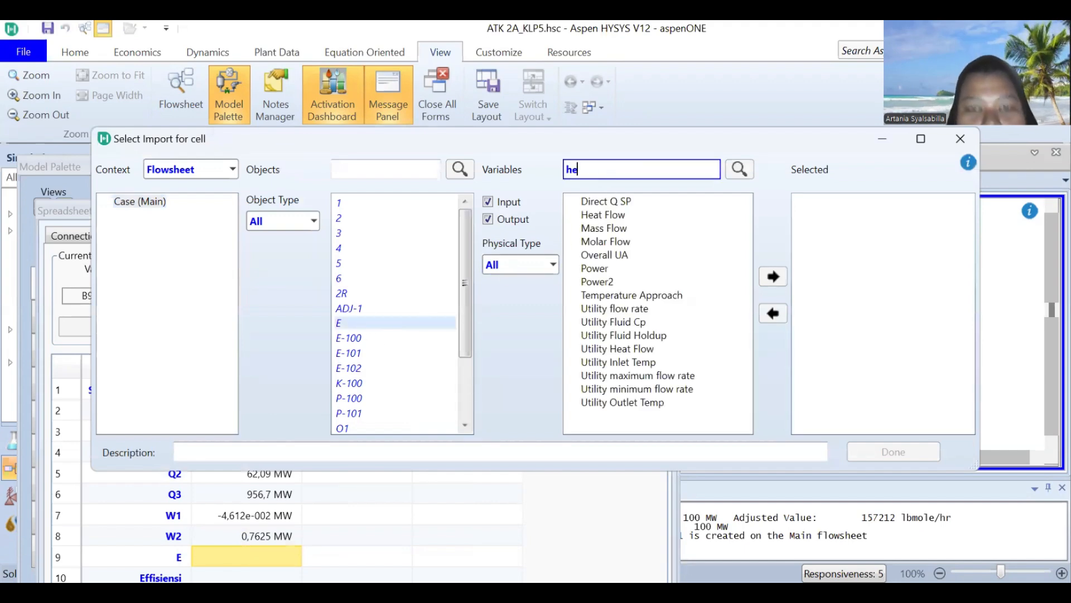
left_click(773, 276)
left_click(892, 452)
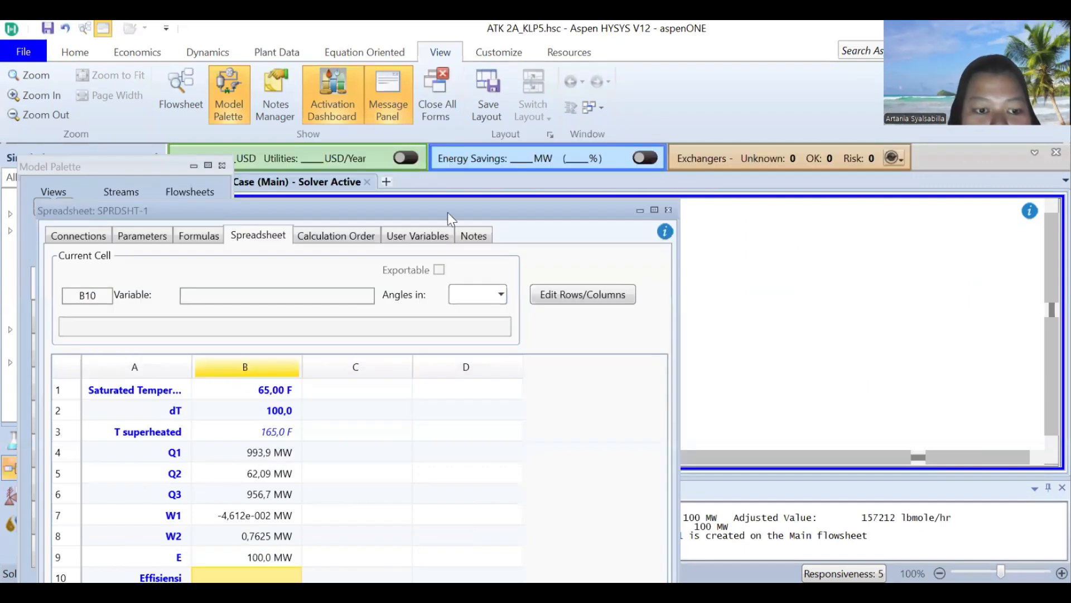
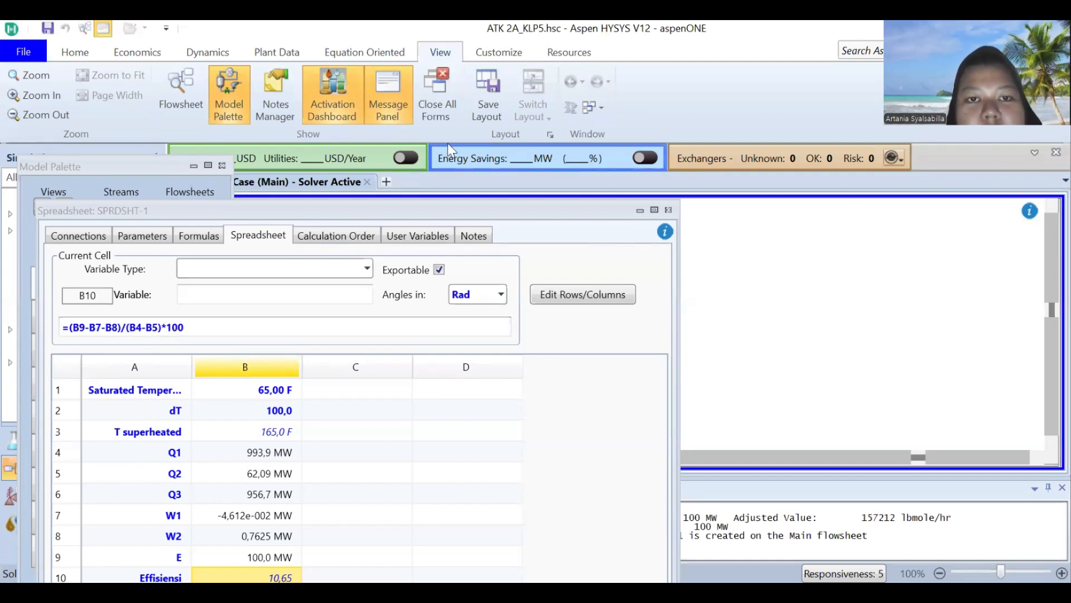
Step: Close the spreadsheet and place a Set operation above heater E-100 on the flowsheet, searching the available models for "set"
left_click(669, 211)
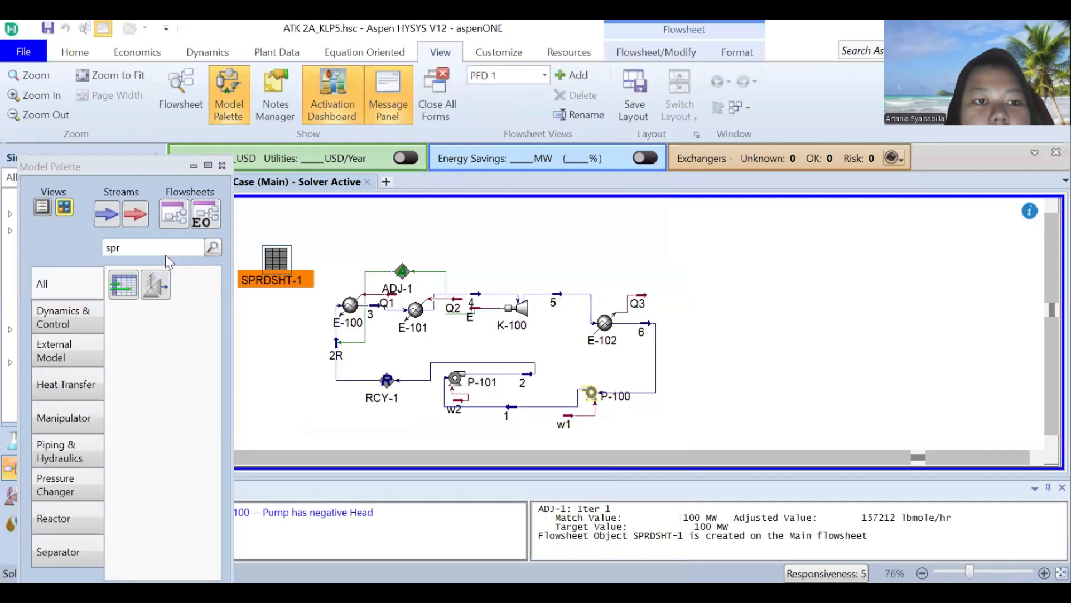
key("BackSpace")
key("BackSpace")
key("BackSpace")
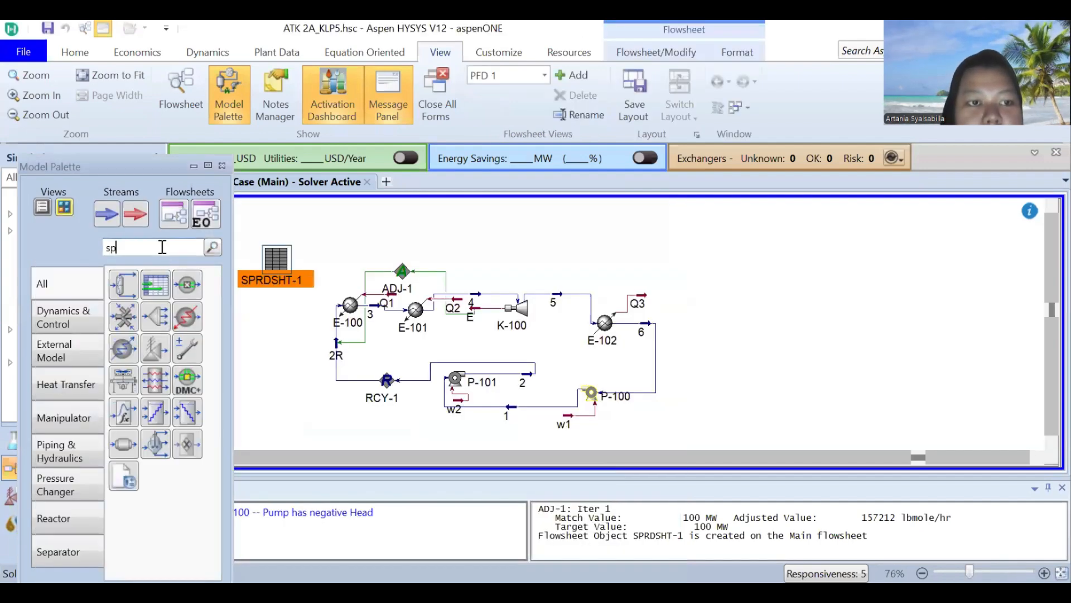
type("et")
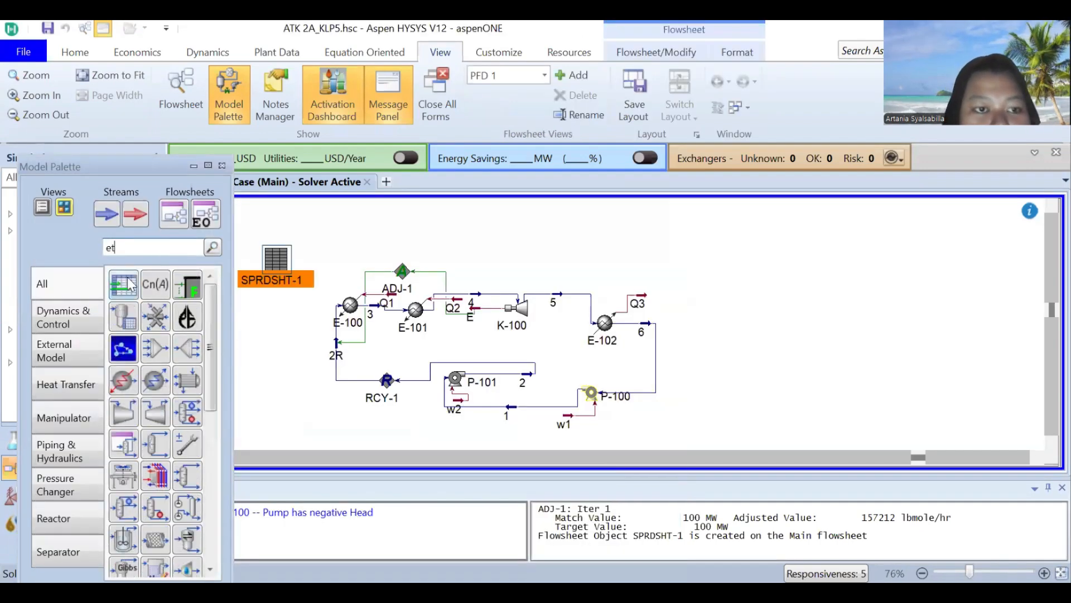
key("BackSpace")
key("BackSpace")
type("set")
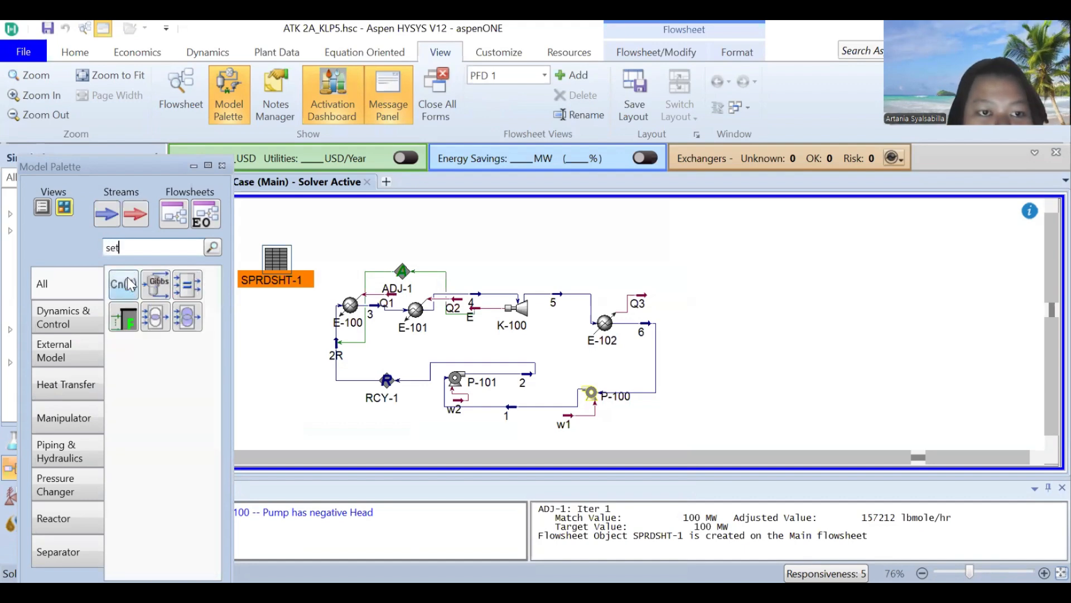
left_click(127, 277)
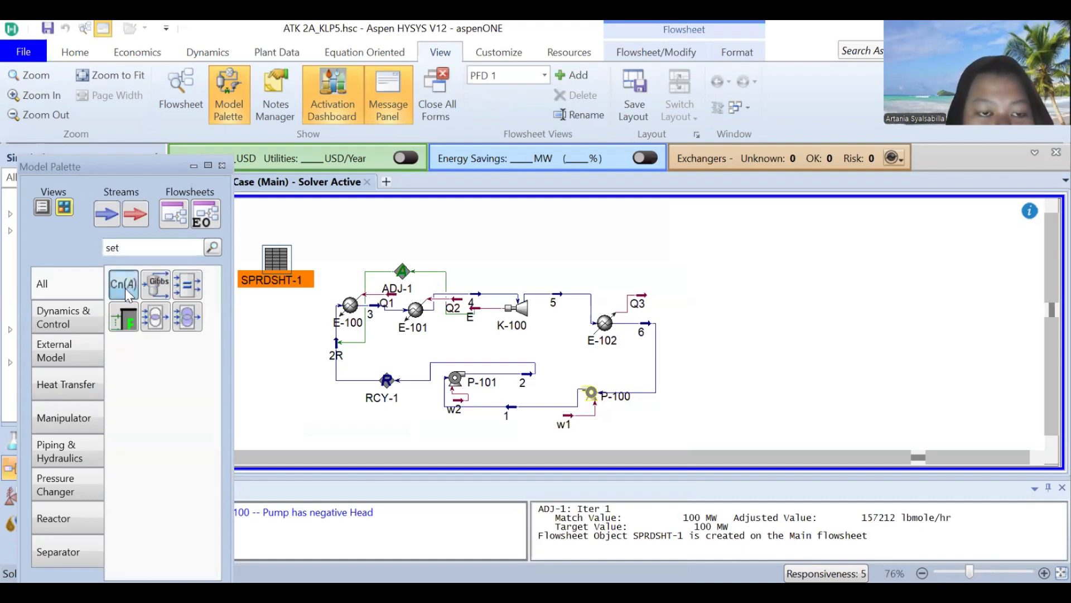
left_click(346, 244)
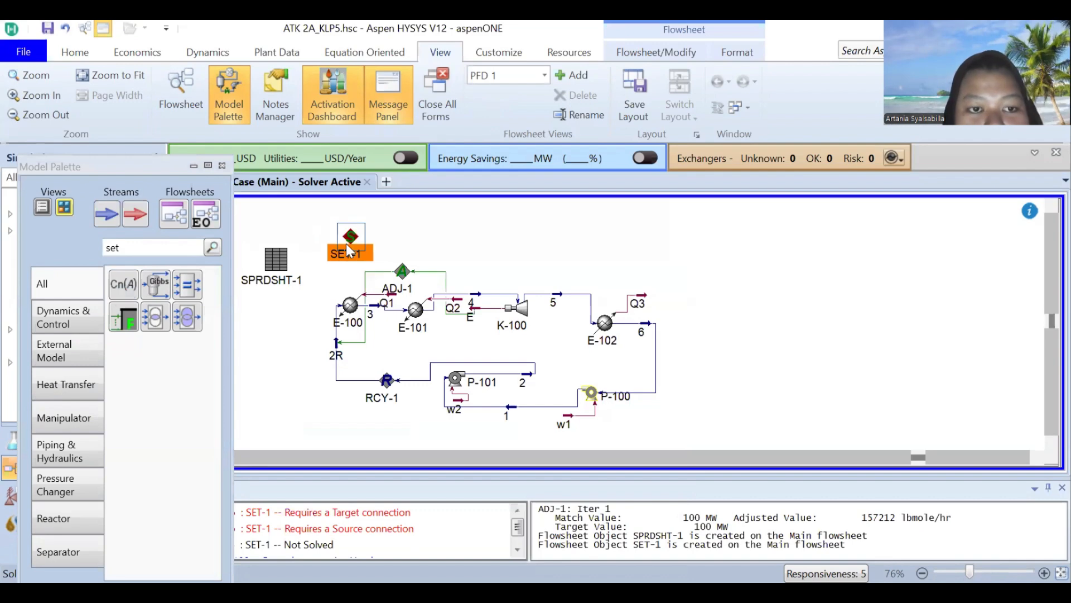
Step: Open the Set operation SET-1 and choose the Temperature of stream 6 as its target variable
double_click(346, 243)
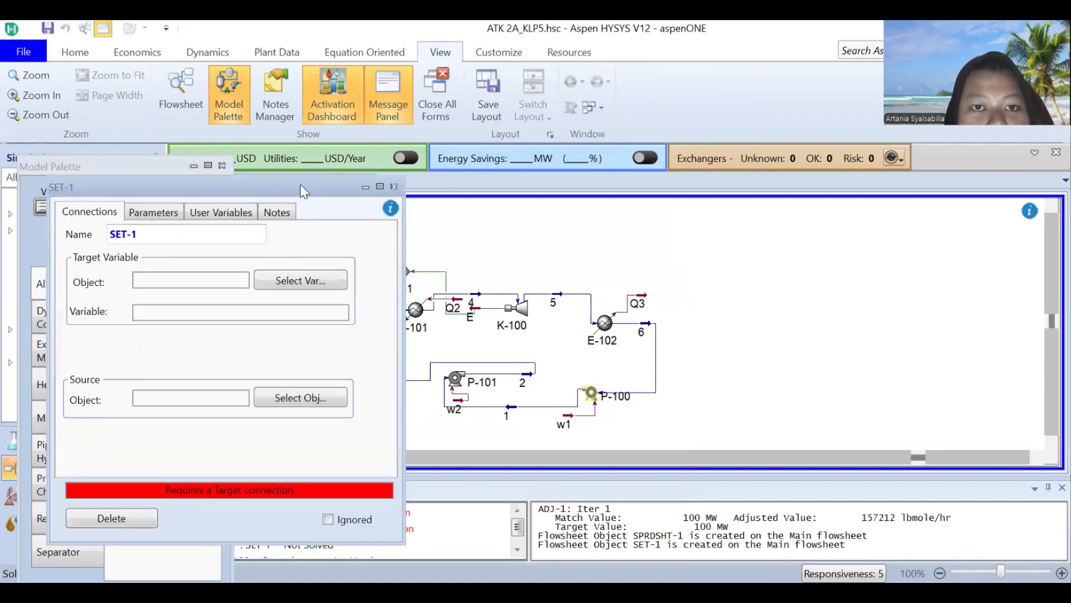
left_click_drag(300, 185, 350, 163)
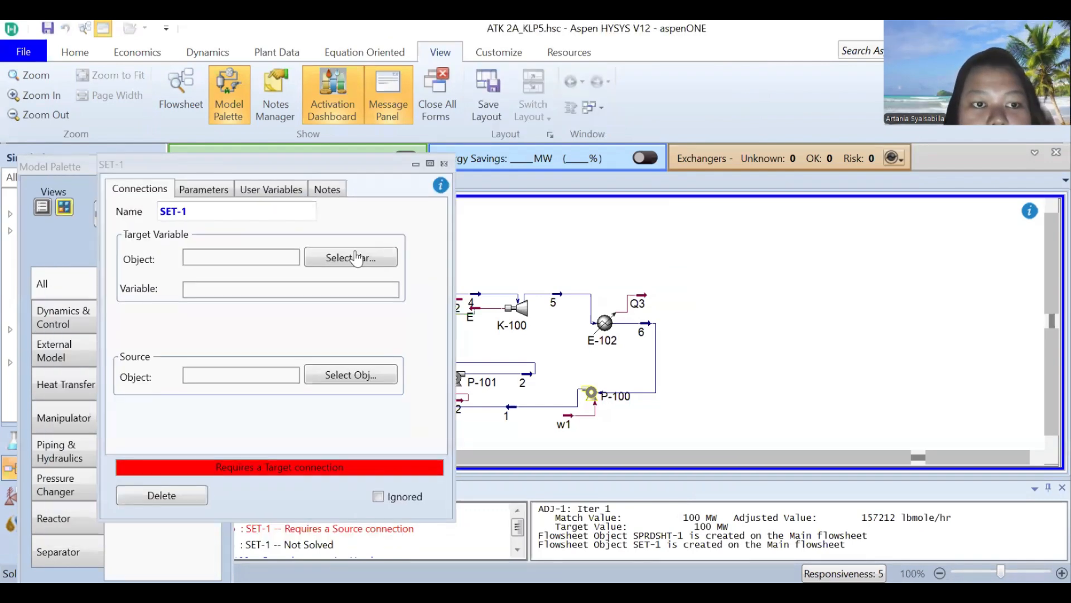
left_click(350, 257)
left_click(435, 265)
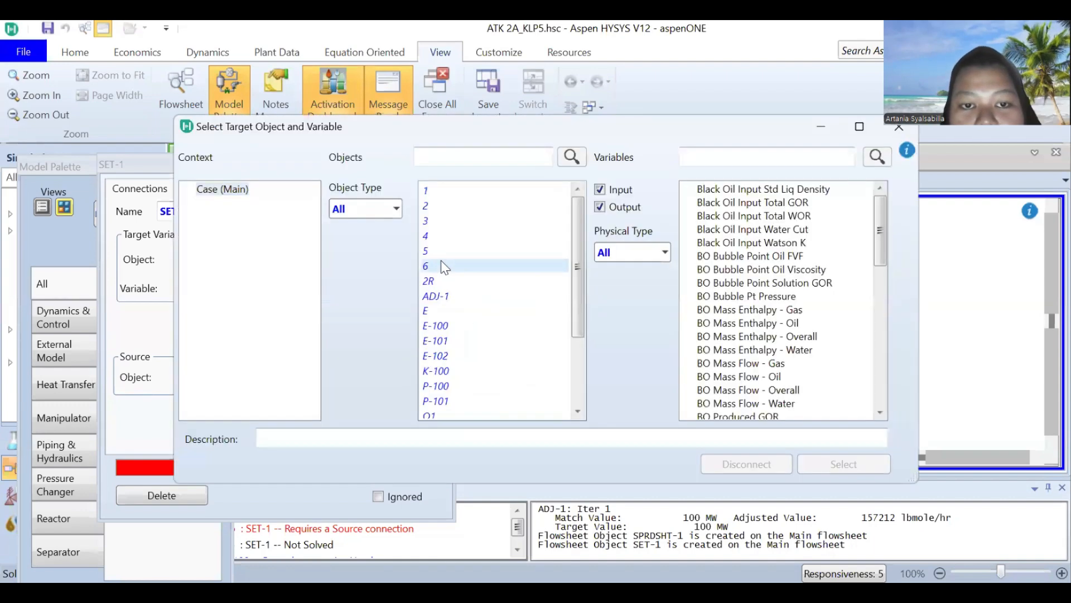
left_click(701, 156)
type("tempe")
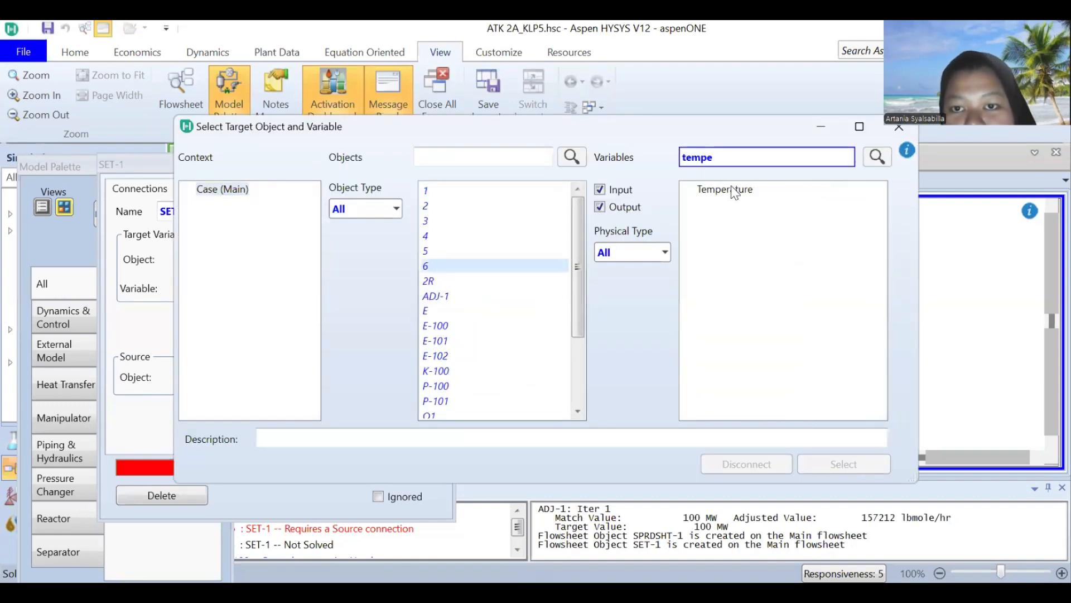
left_click(733, 192)
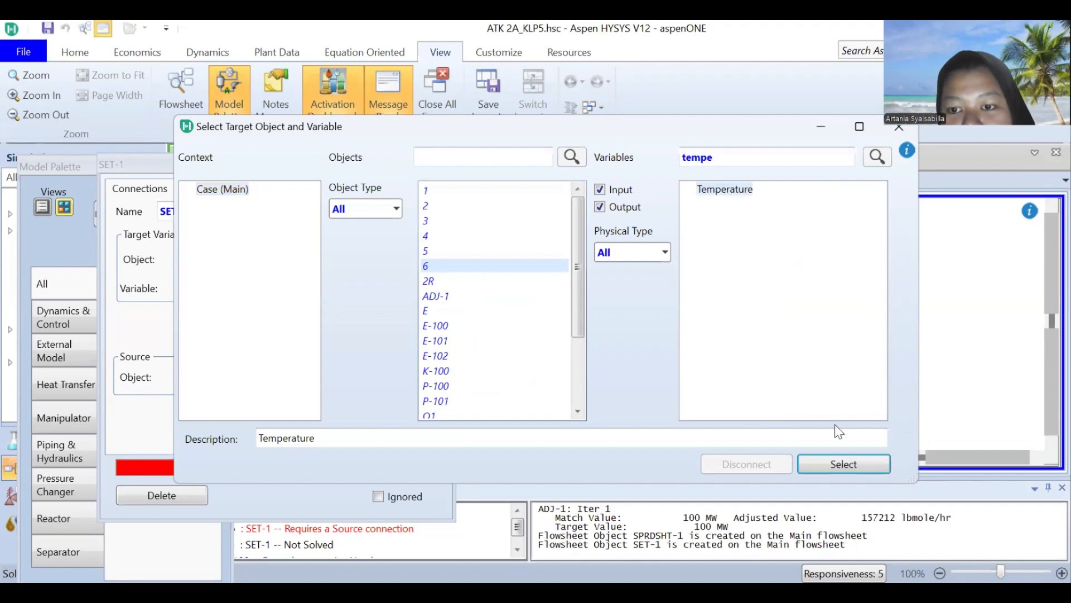
left_click(843, 464)
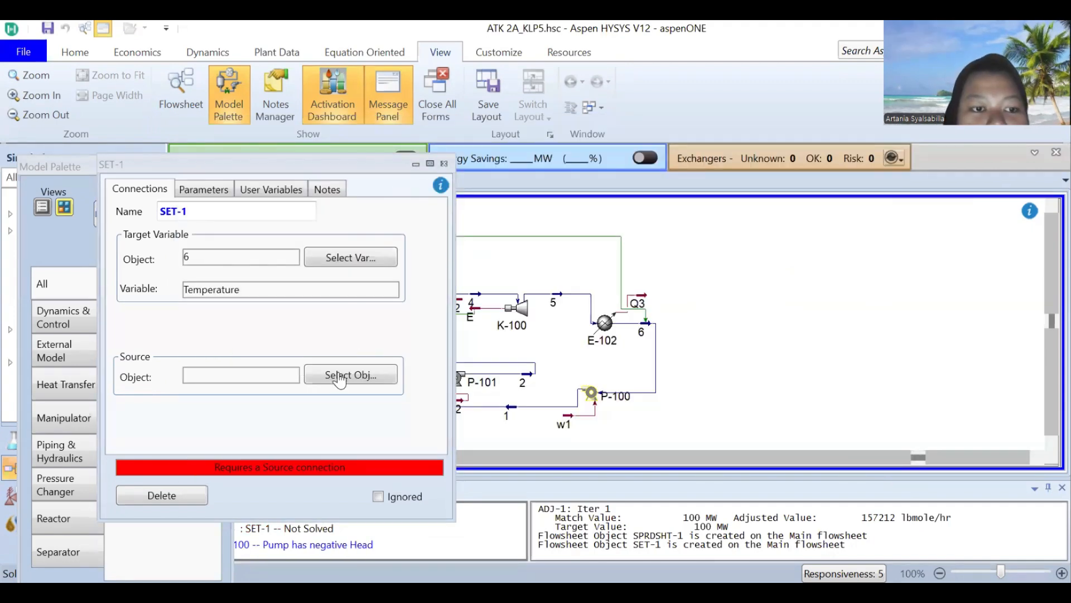
Step: Choose stream 3 as the source object of SET-1
left_click(339, 377)
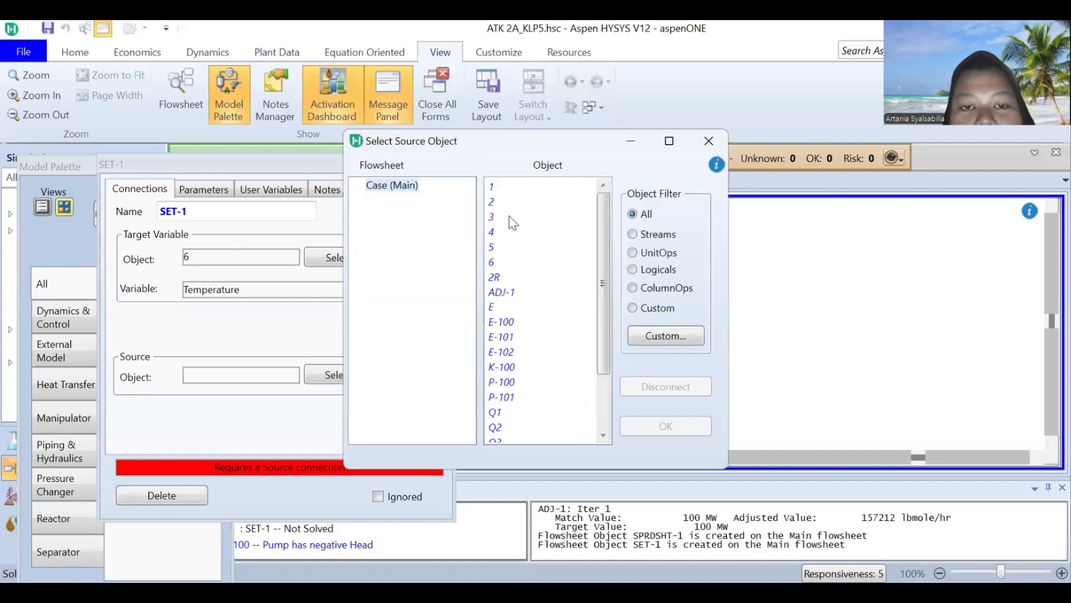
left_click(507, 217)
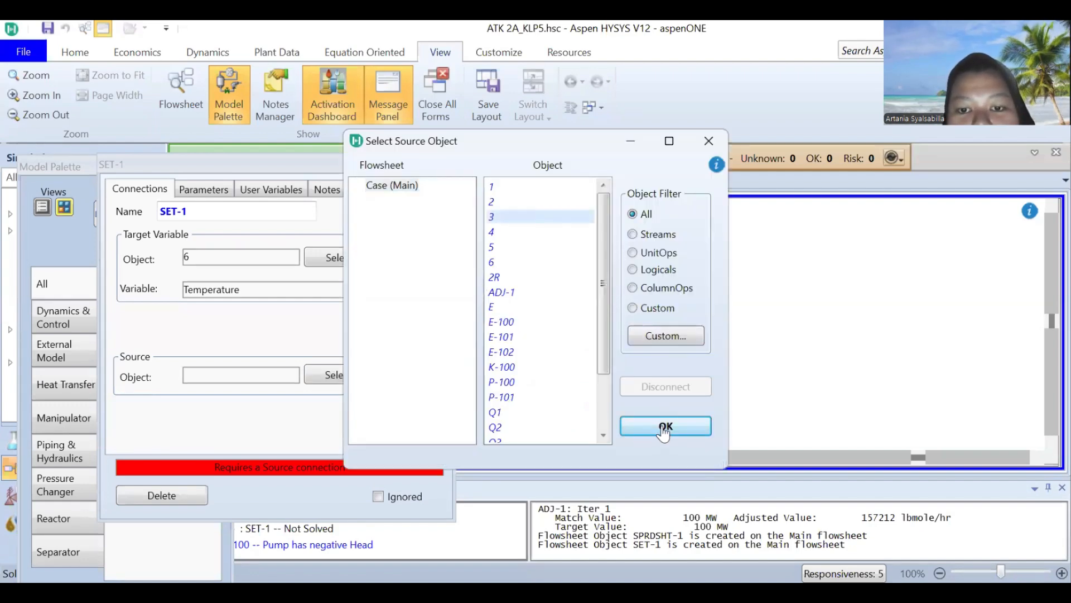
left_click(662, 427)
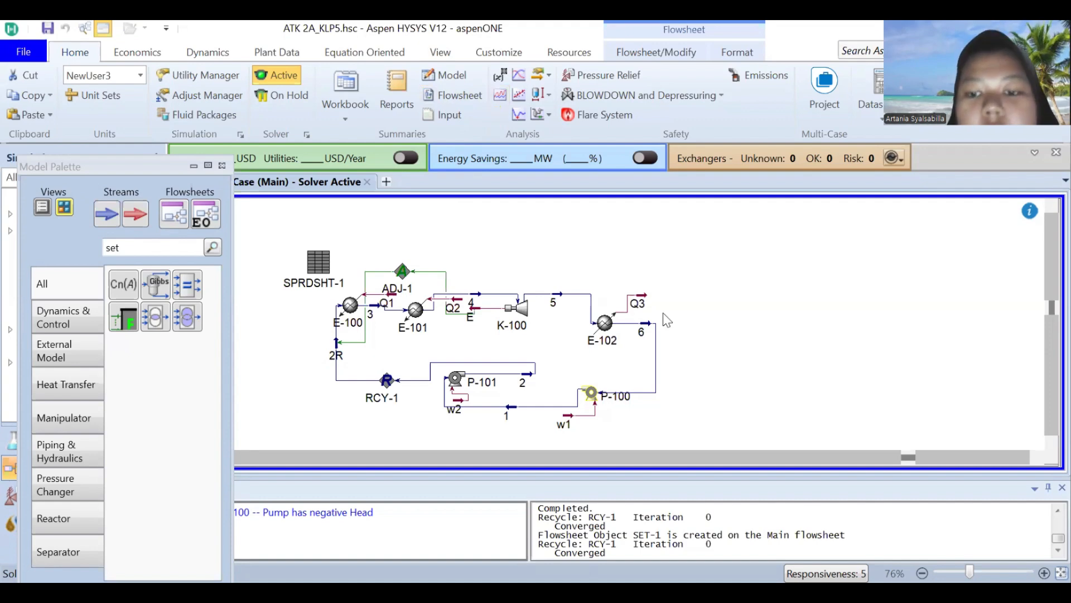
Step: Add a Material Streams workbook table to the flowsheet below the process diagram
left_click_drag(906, 458, 892, 458)
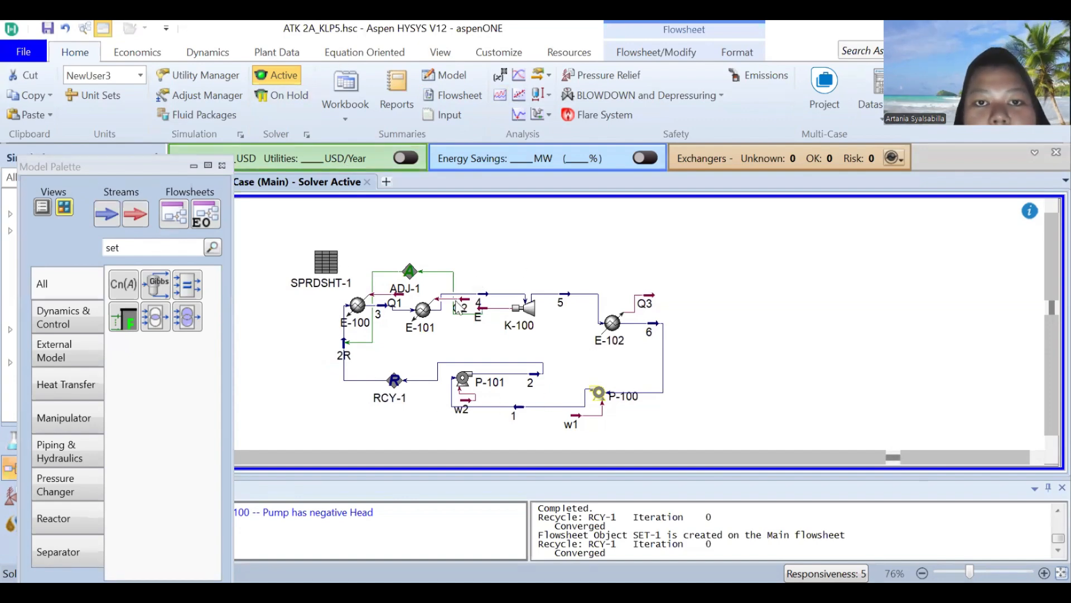
scroll(705, 350, "down", 2)
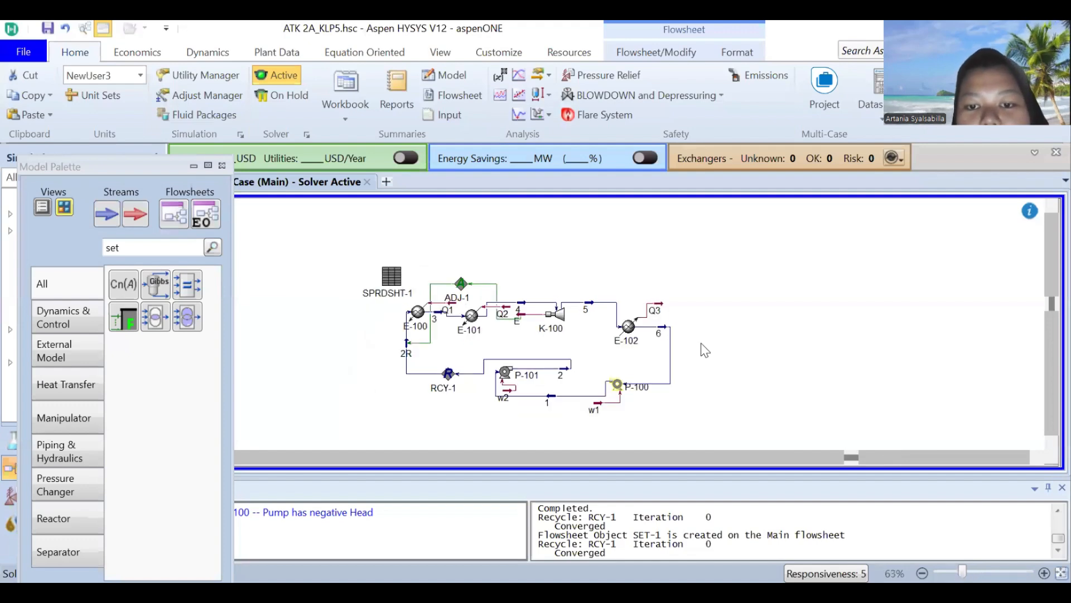
right_click(525, 430)
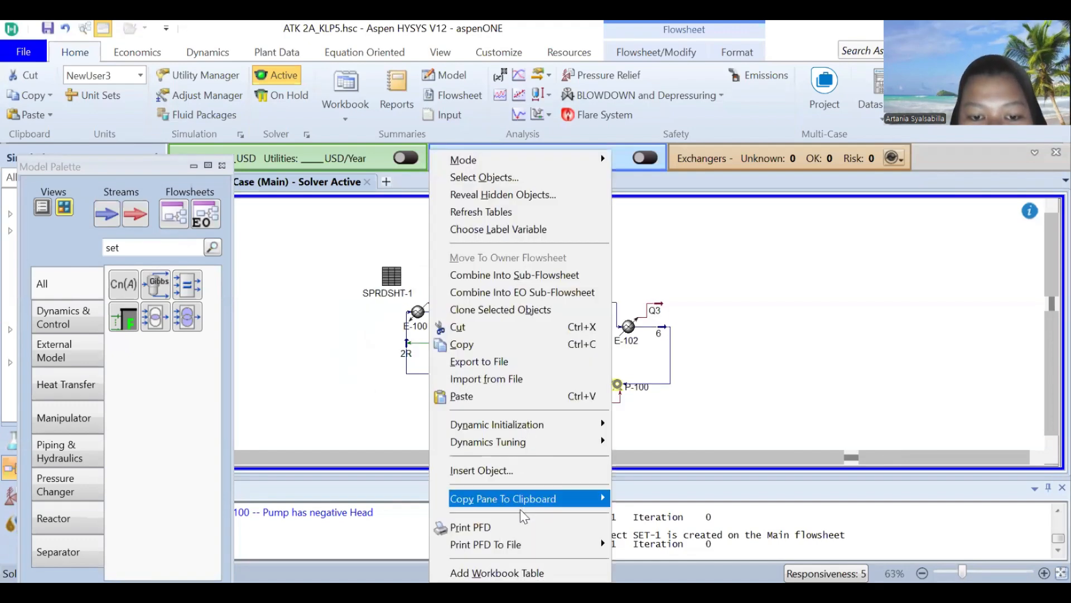
left_click(525, 569)
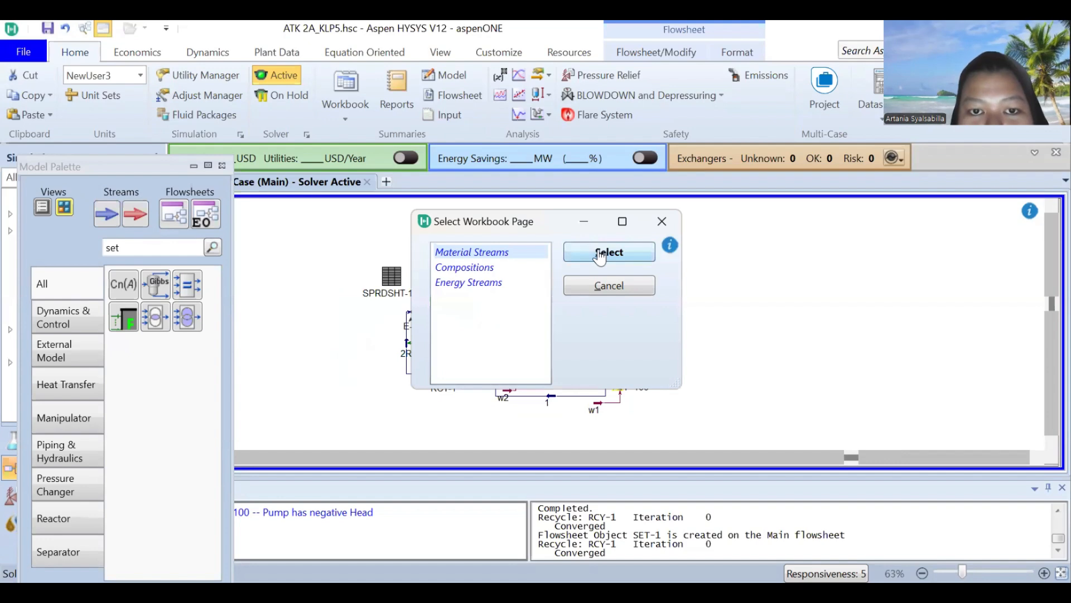
left_click(599, 257)
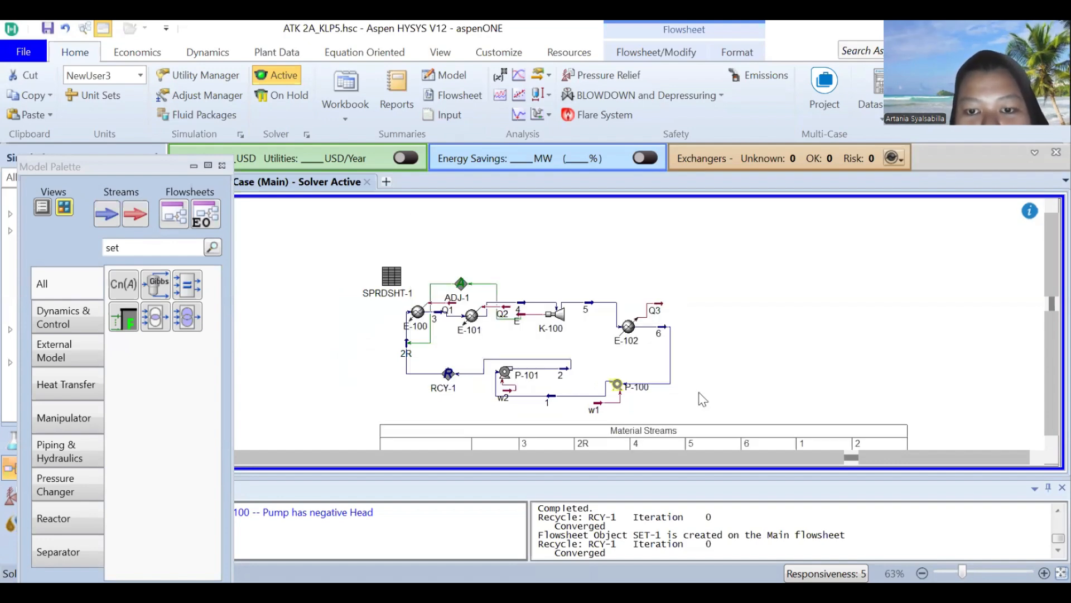
Step: Add a Compositions workbook table and place it directly beneath the Material Streams table
right_click(752, 350)
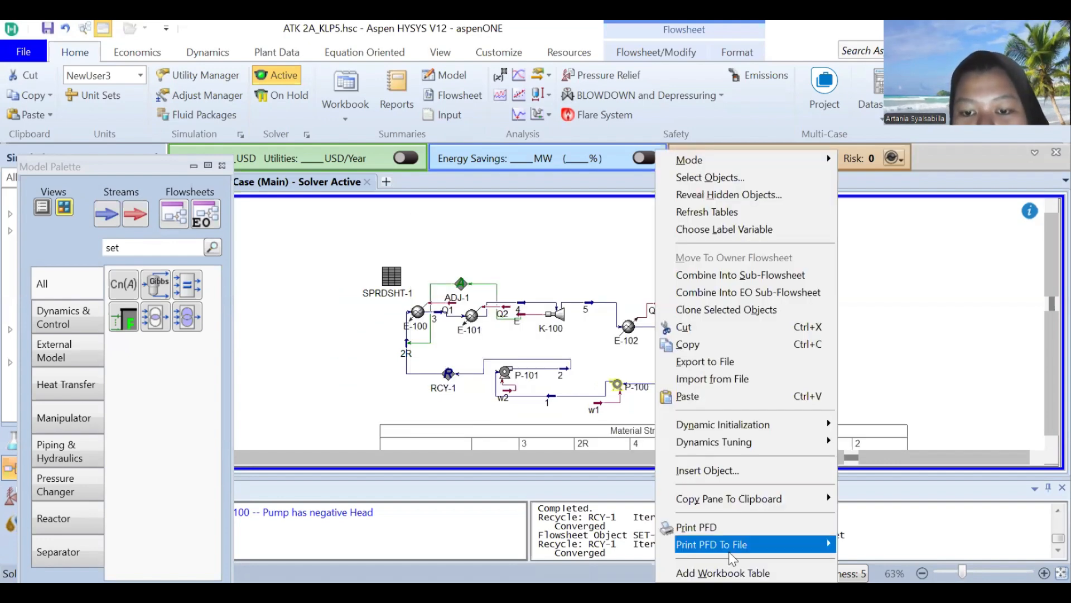
left_click(726, 572)
left_click(463, 261)
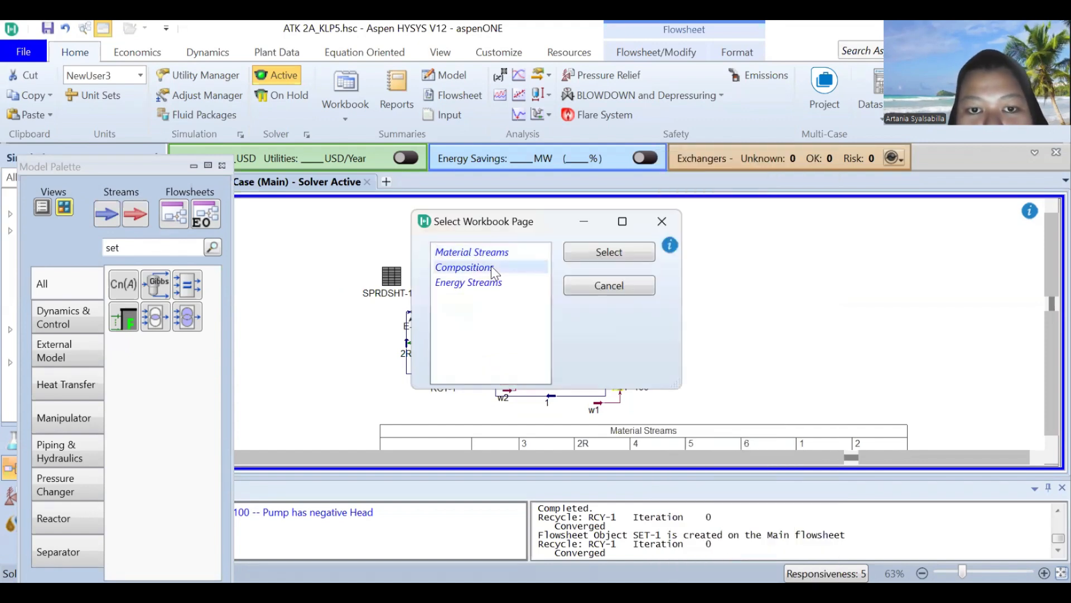
left_click(606, 252)
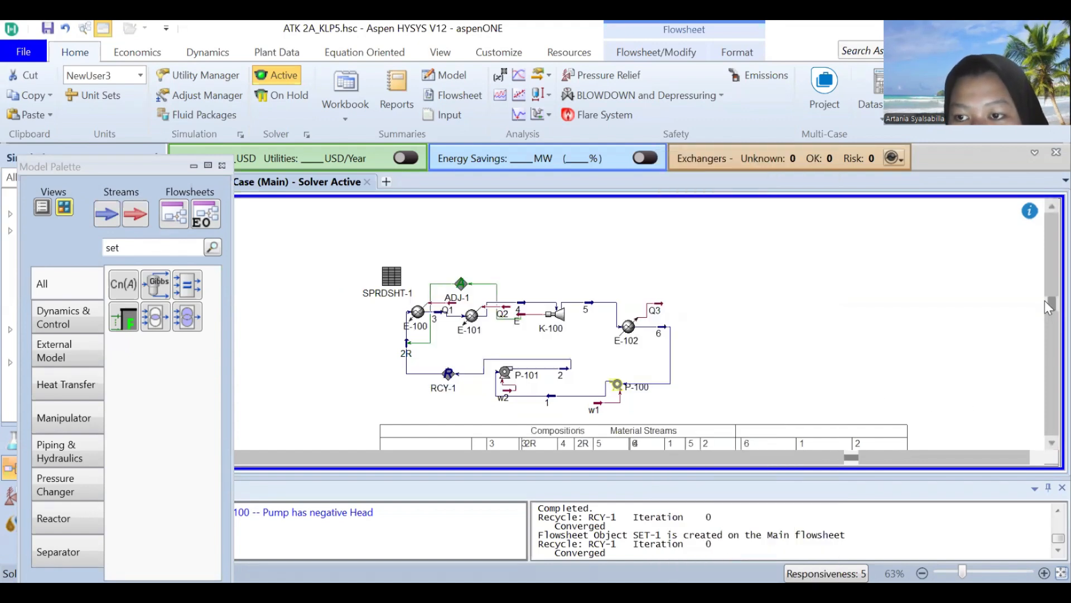
scroll(815, 354, "down", 3)
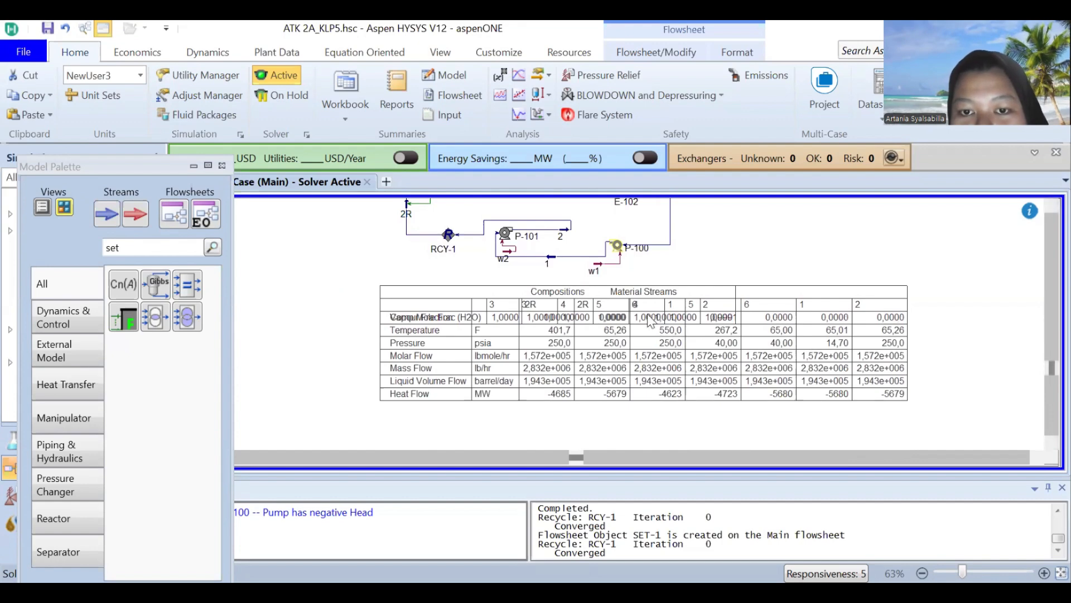
left_click_drag(653, 322, 669, 441)
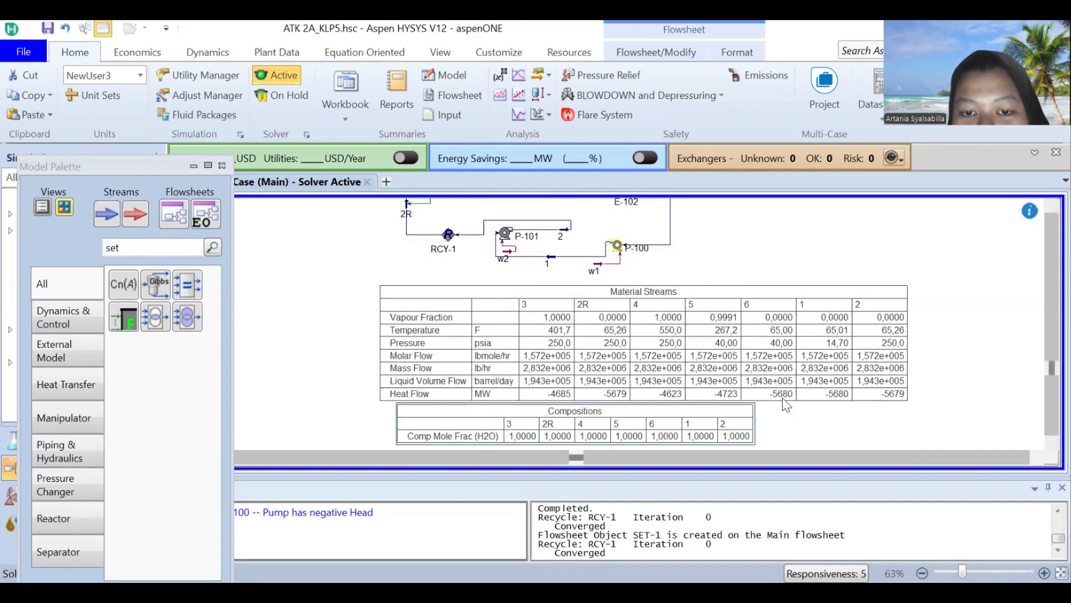
Step: Add an Energy Streams workbook table beside the Compositions table and look over the tables and flowsheet
right_click(809, 438)
left_click(792, 570)
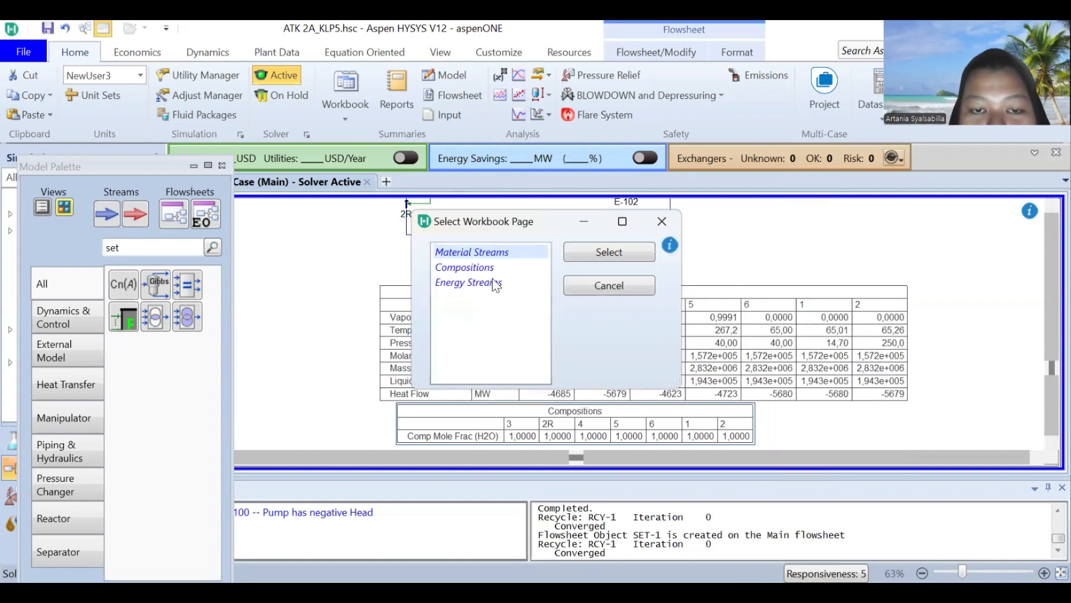
left_click(491, 283)
left_click(582, 262)
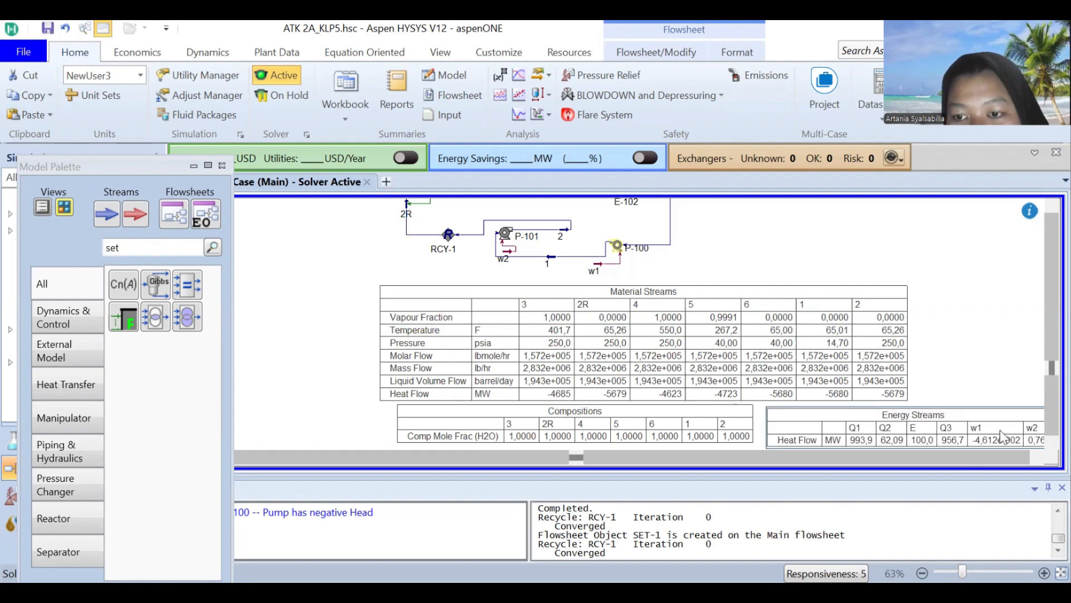
scroll(1049, 373, "down", 3)
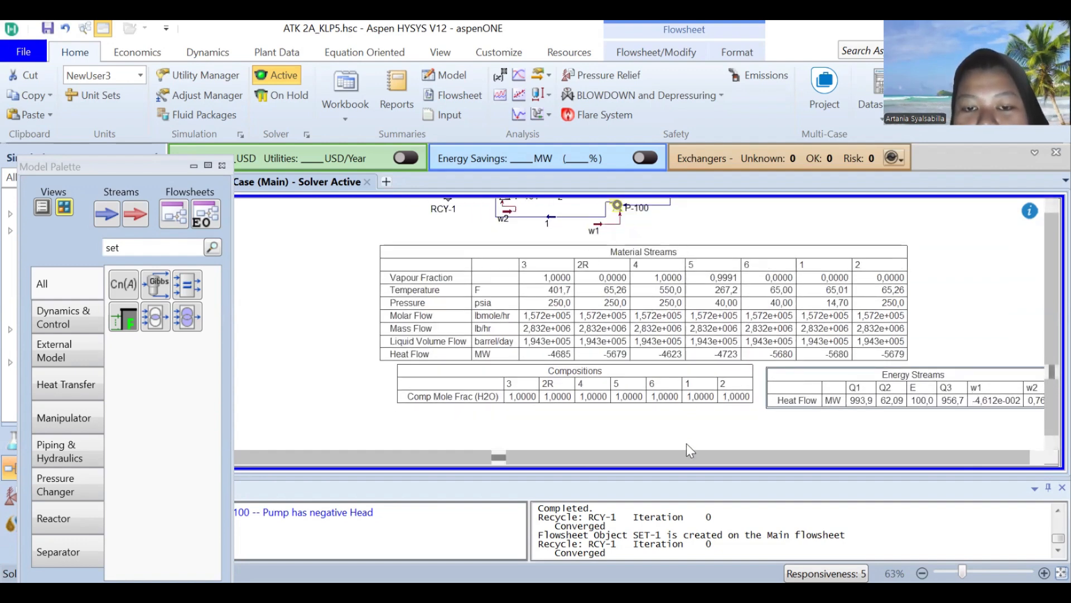
left_click(1039, 457)
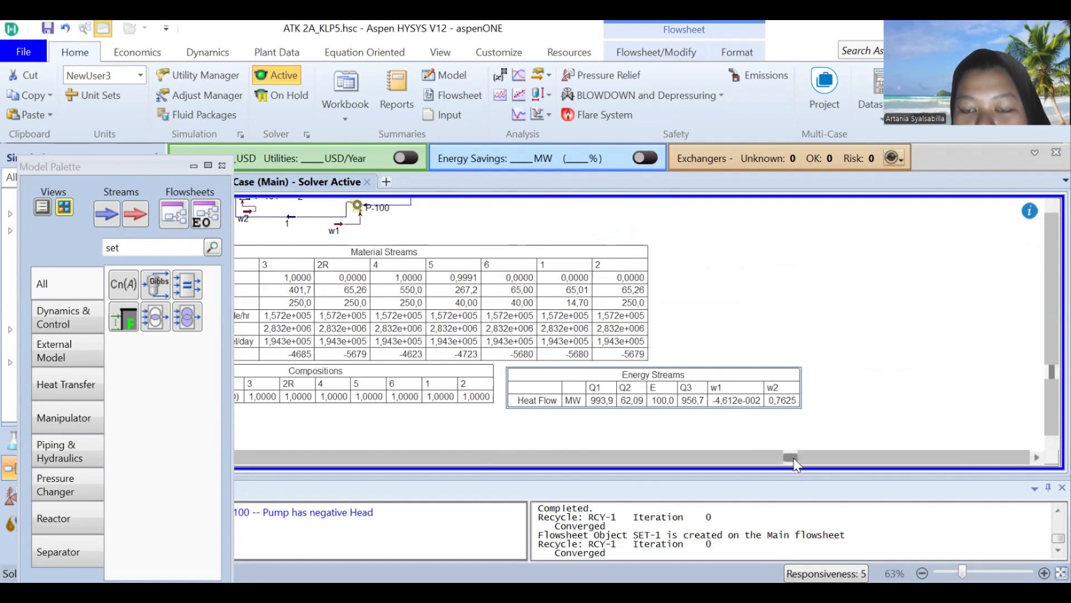
left_click_drag(790, 456, 574, 461)
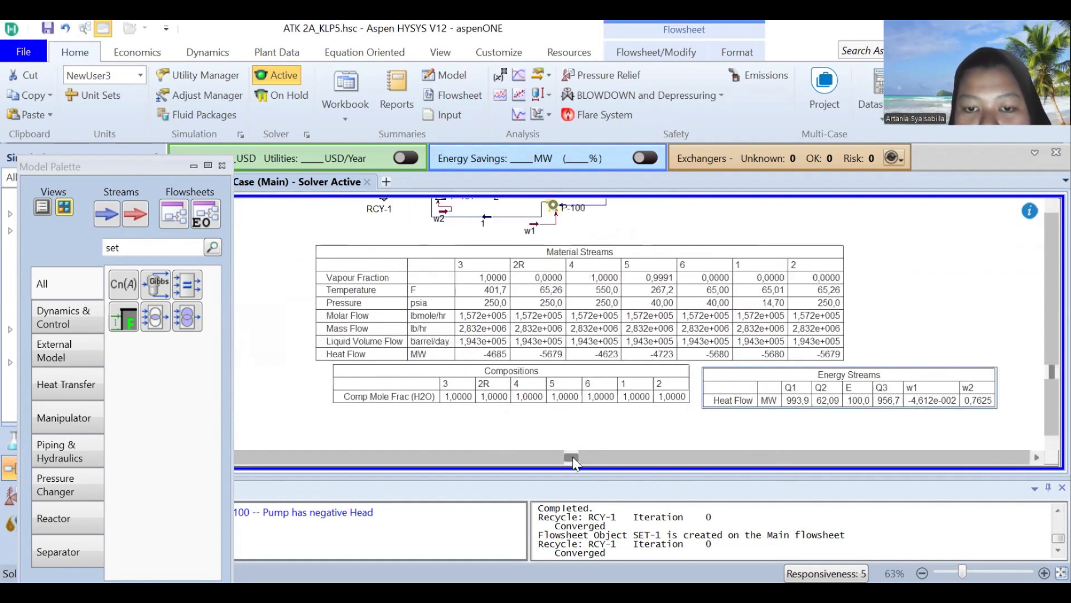
left_click(1049, 208)
left_click(1049, 207)
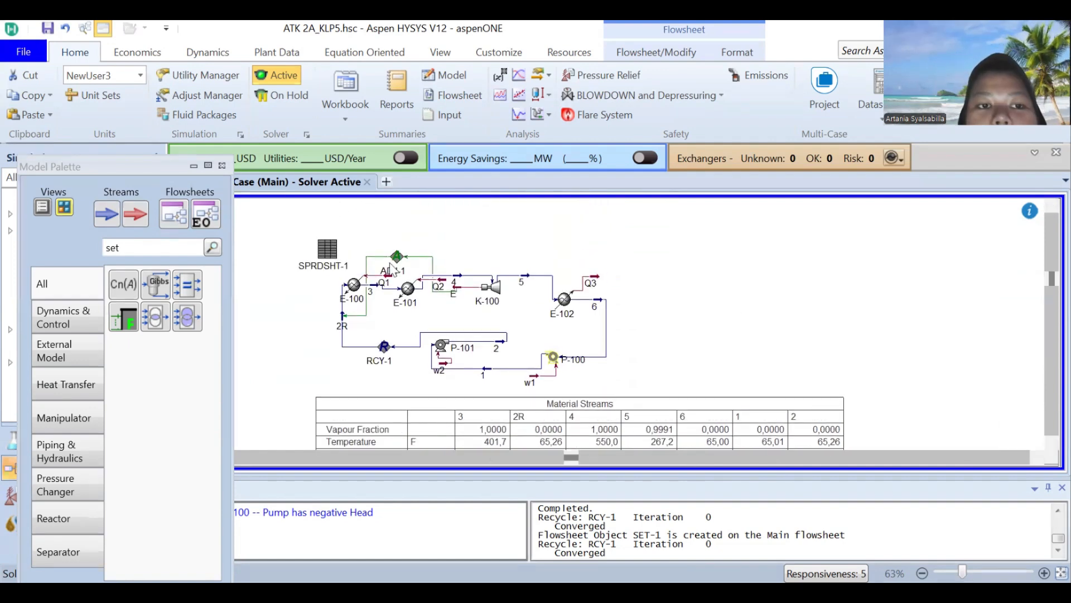
Step: Close the model palette, then replace the two existing case studies with a new Case Study 1 and open it
left_click(222, 165)
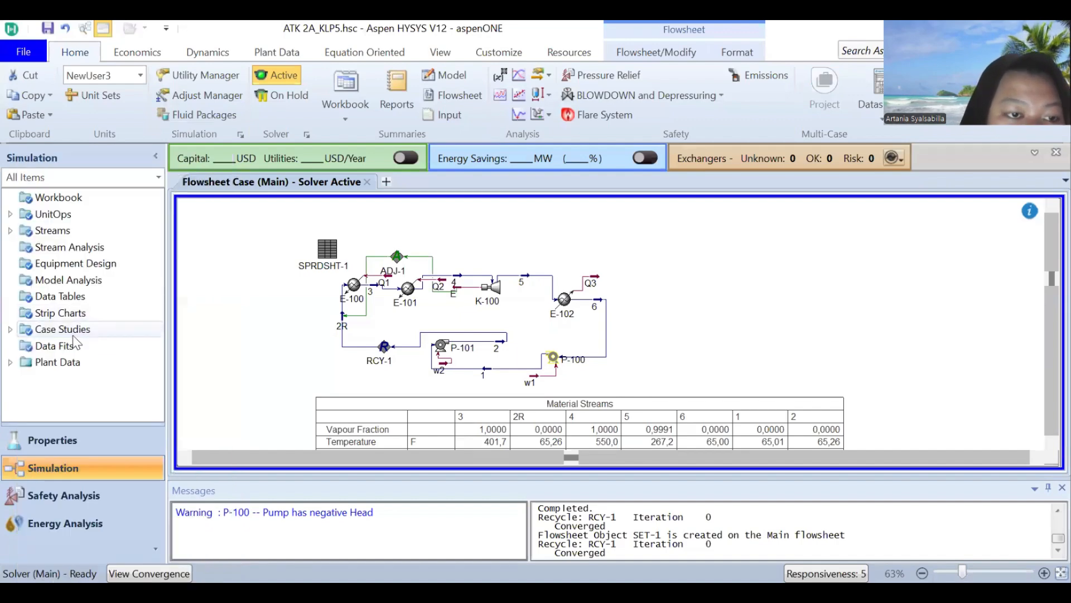
double_click(25, 329)
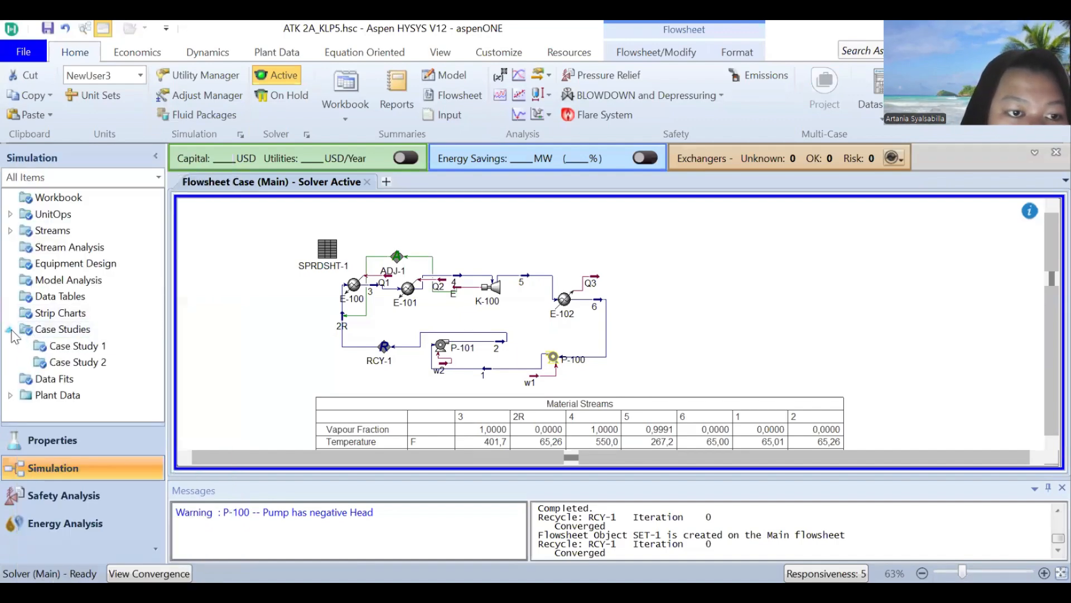
double_click(77, 329)
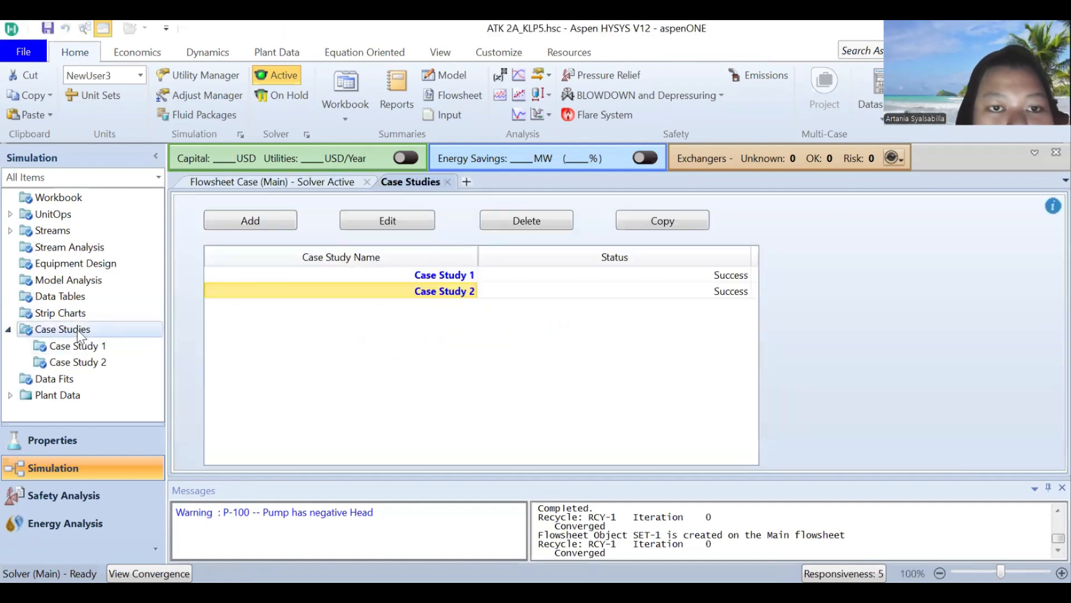
left_click(451, 277)
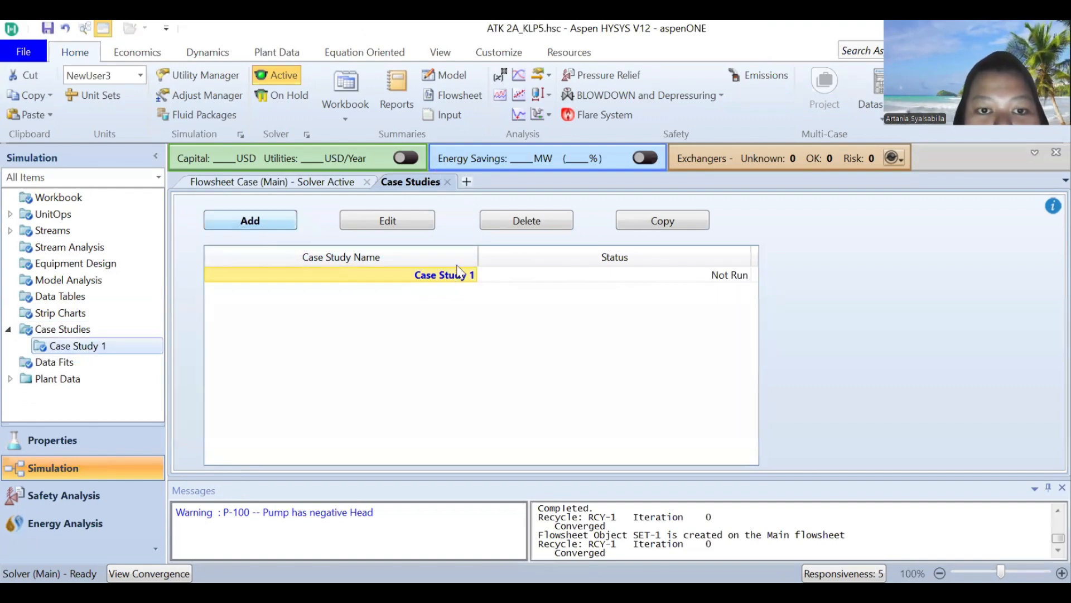
double_click(461, 273)
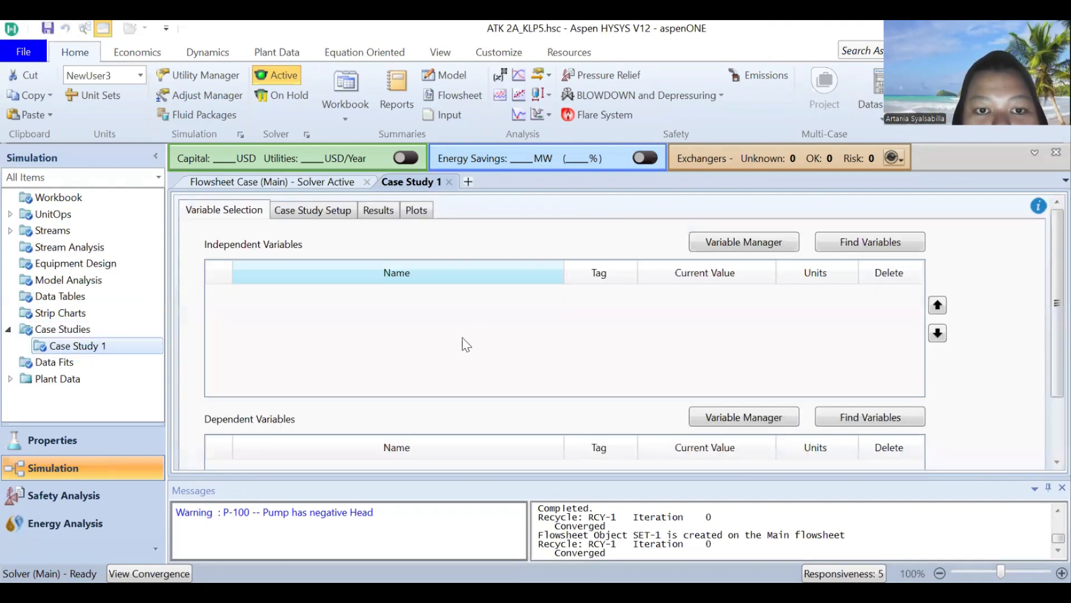
Step: Add the Pressure of stream 2 as the independent variable of Case Study 1
left_click(830, 244)
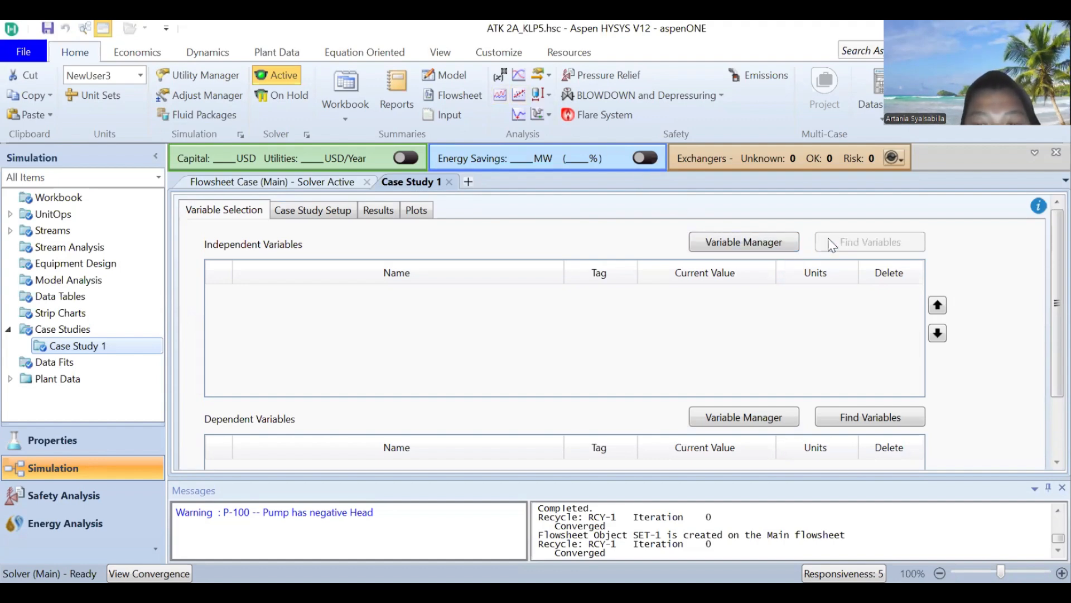
left_click(358, 219)
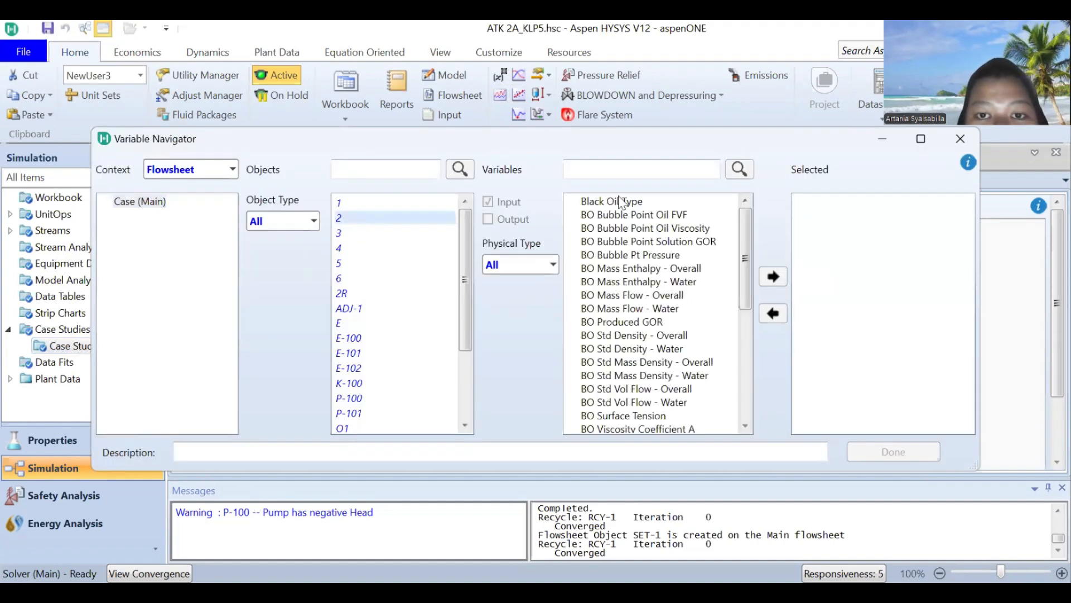
left_click(615, 171)
type("pr")
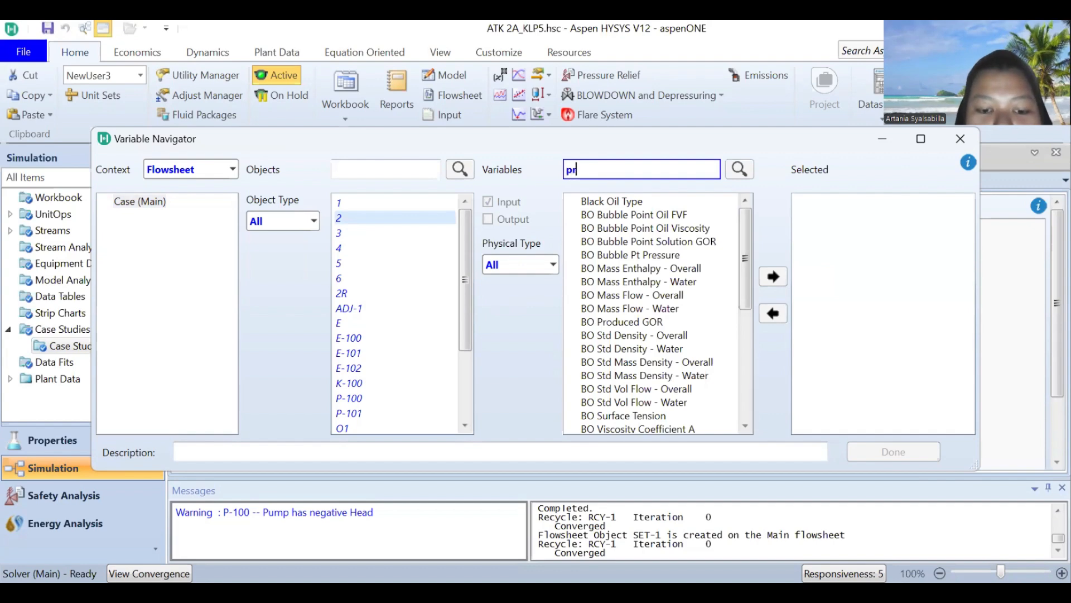
type("essure")
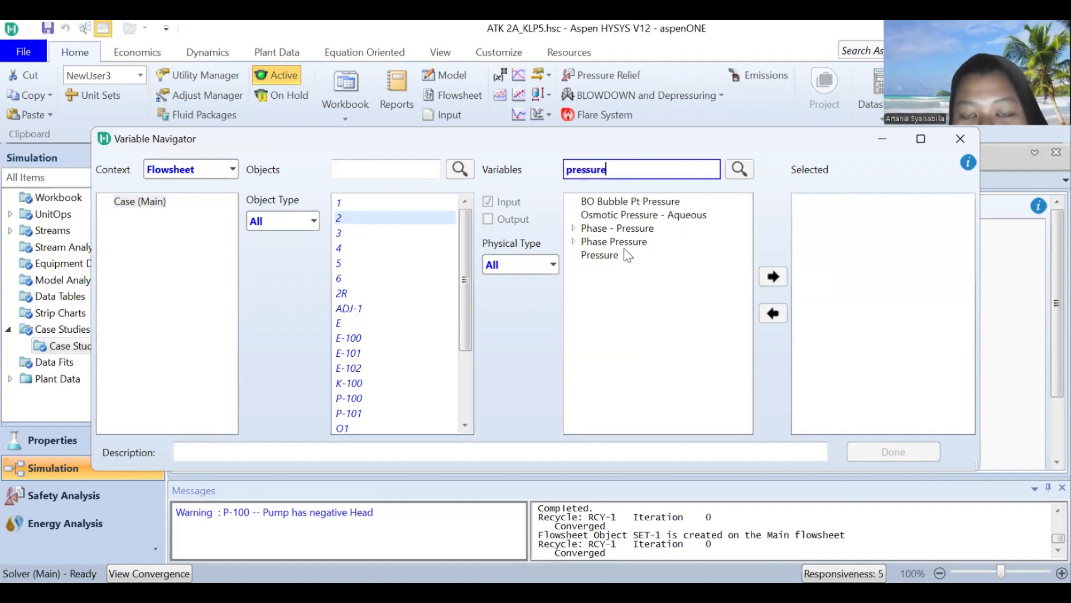
left_click(624, 248)
left_click(617, 255)
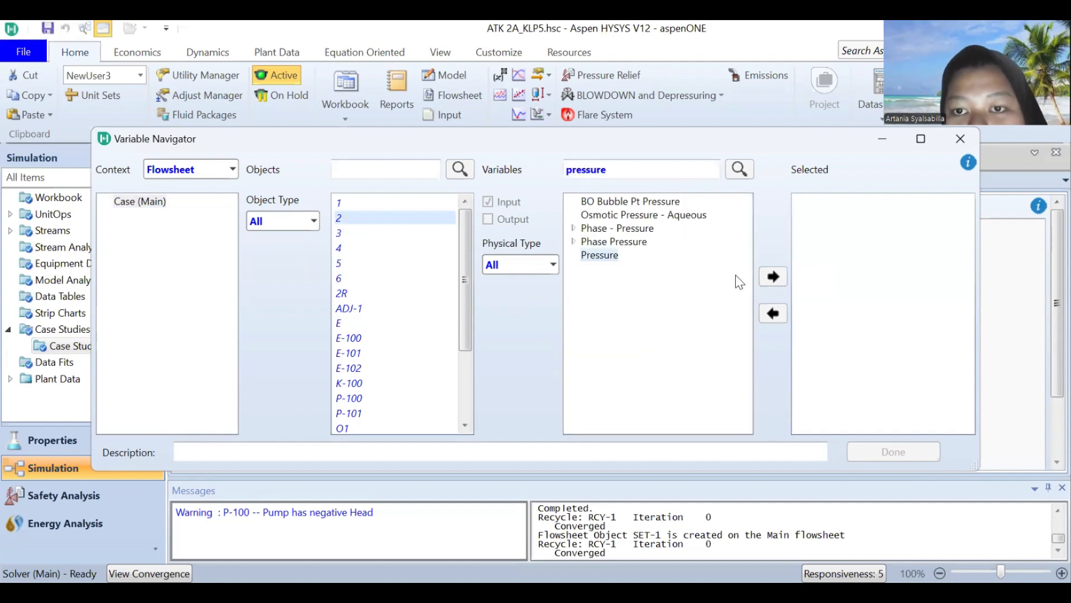
left_click(773, 278)
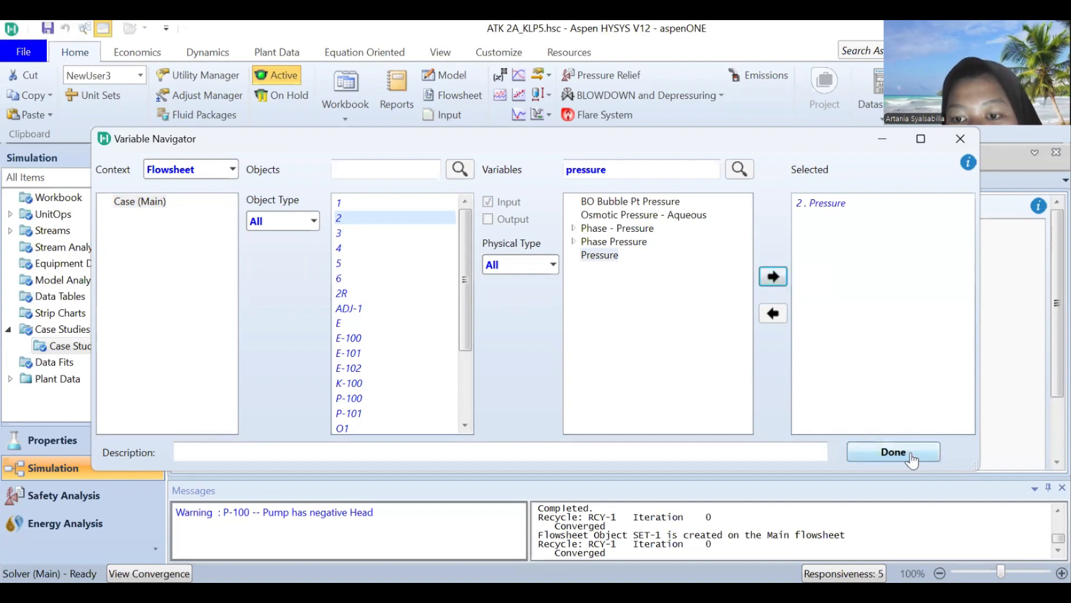
left_click(893, 452)
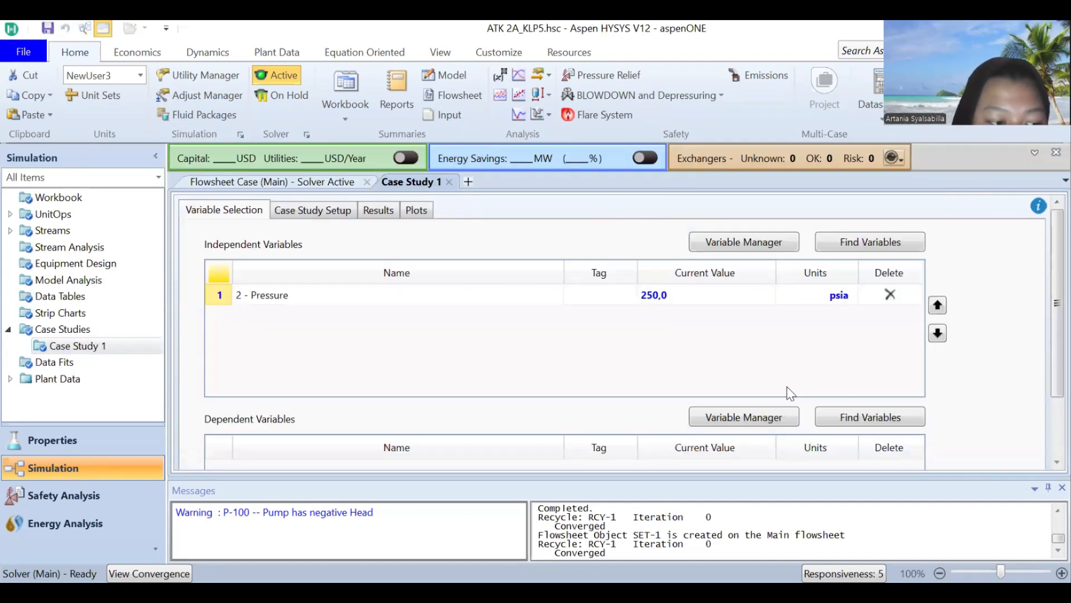
Step: Start selecting the dependent variables of Case Study 1 and add the Heat Flow of energy stream Q1
left_click(867, 423)
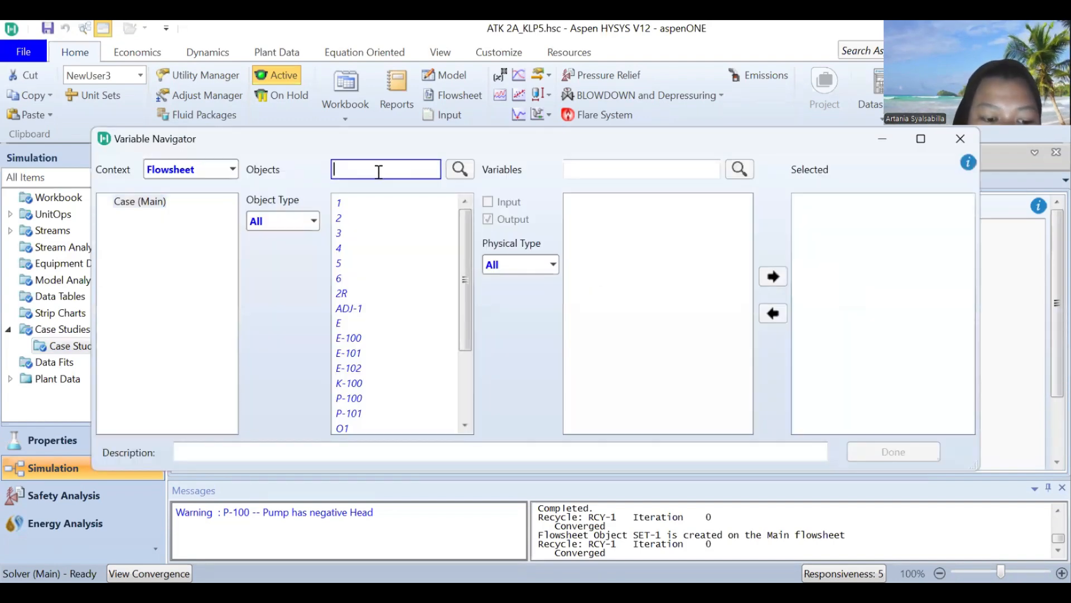
type("Q1")
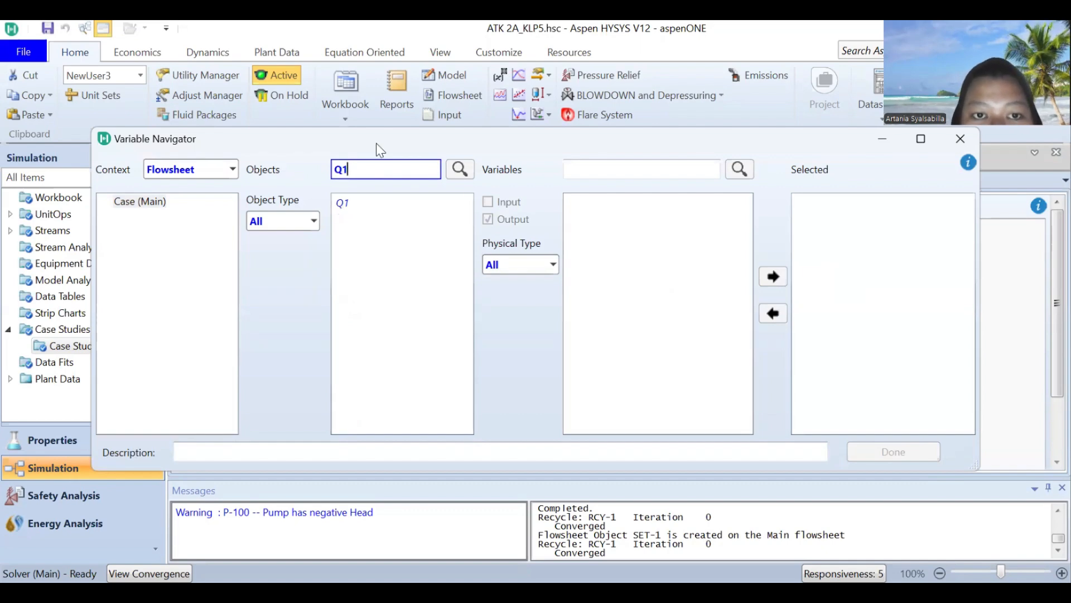
left_click(366, 208)
left_click(602, 216)
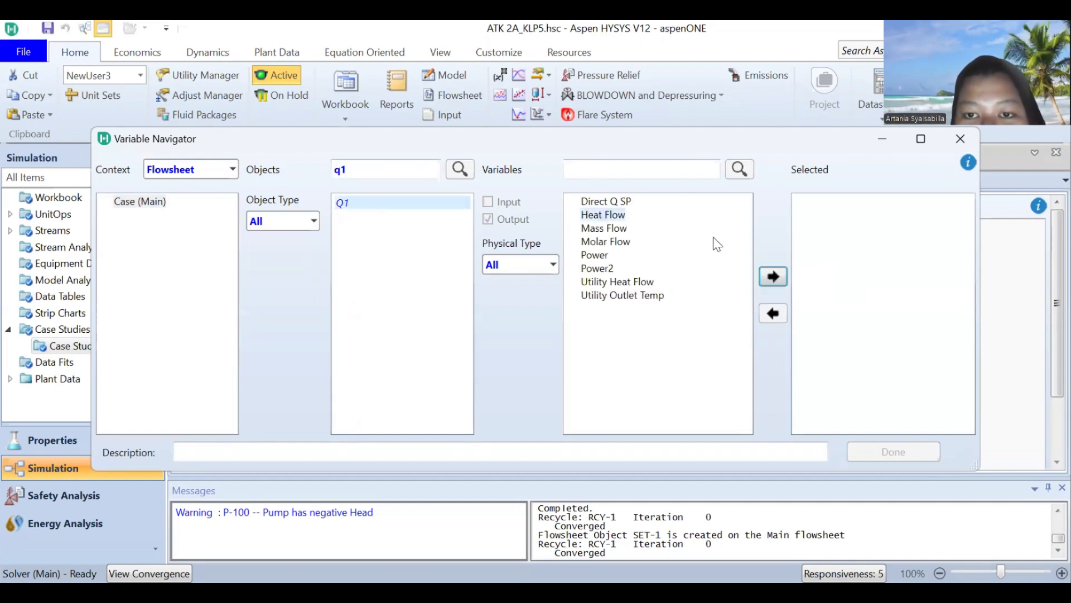
left_click(773, 276)
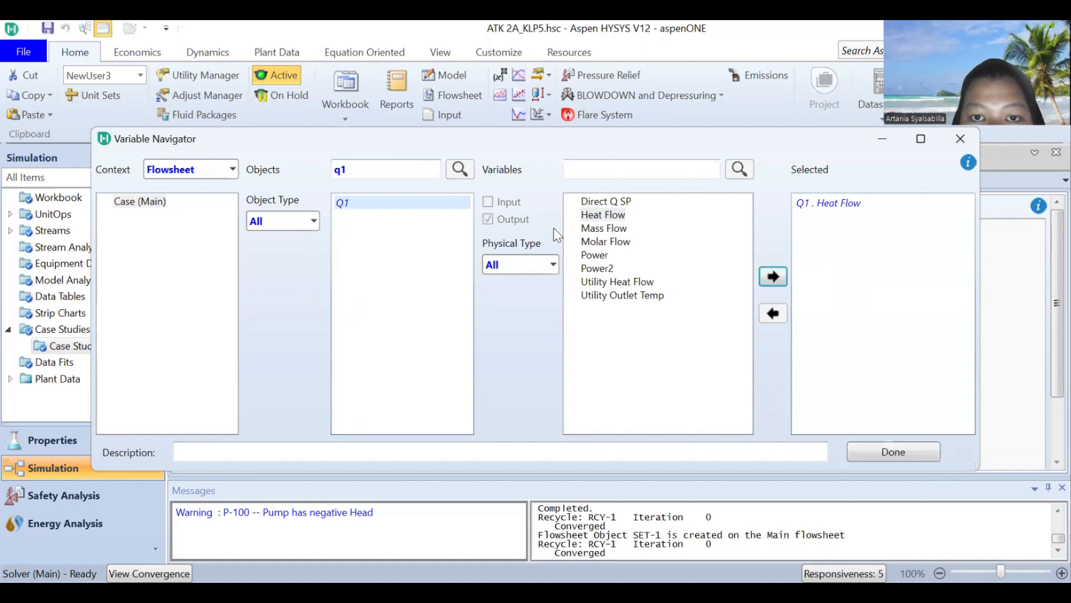
Step: Add the Heat Flow of energy stream Q2 to the selected dependent variables
left_click(390, 164)
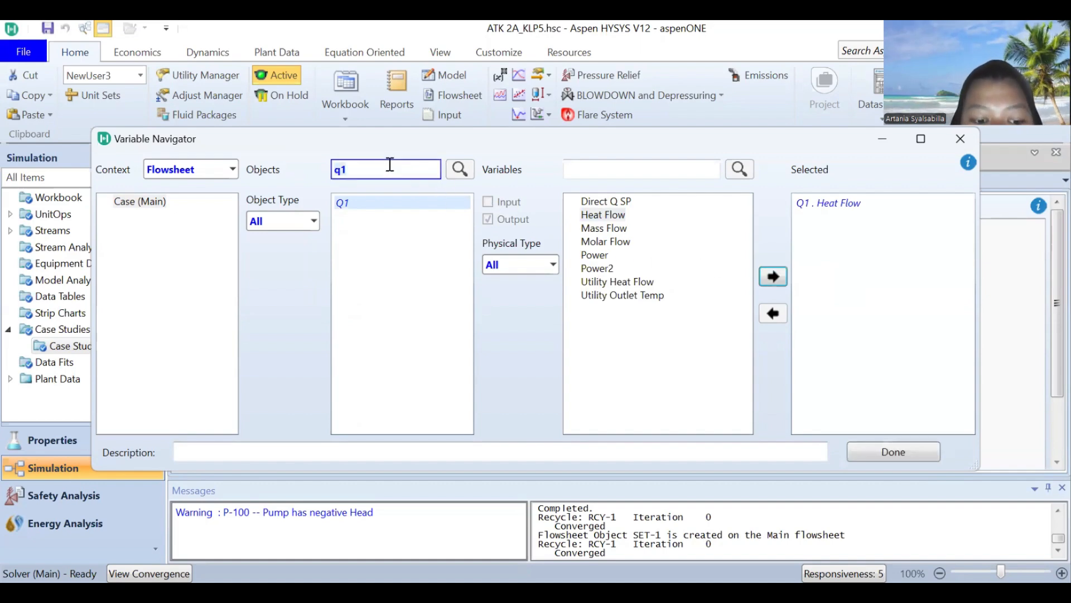
key("BackSpace")
type("2")
left_click(394, 203)
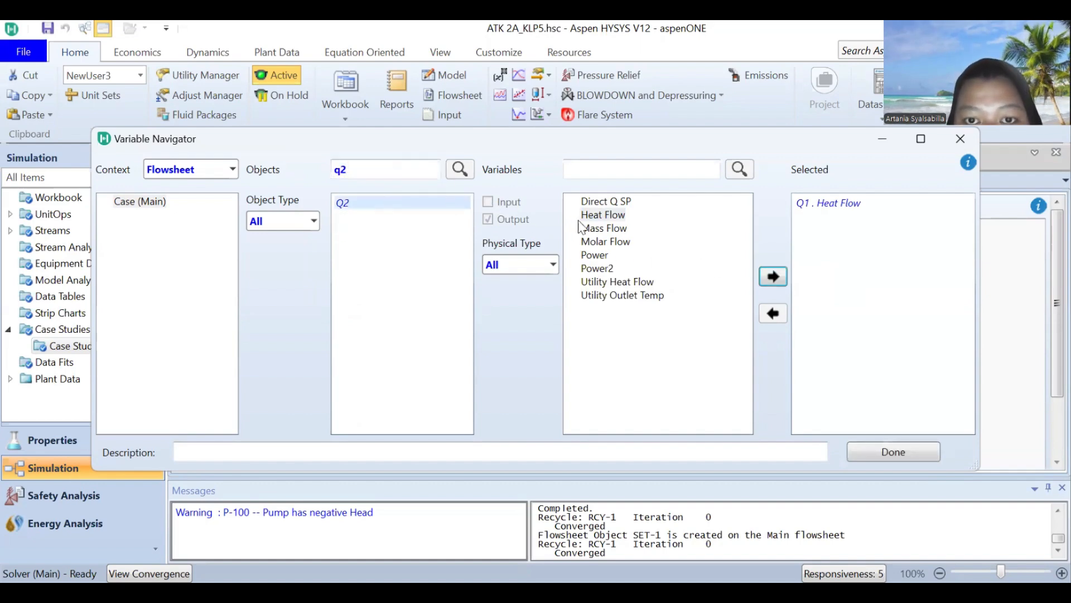
left_click(774, 276)
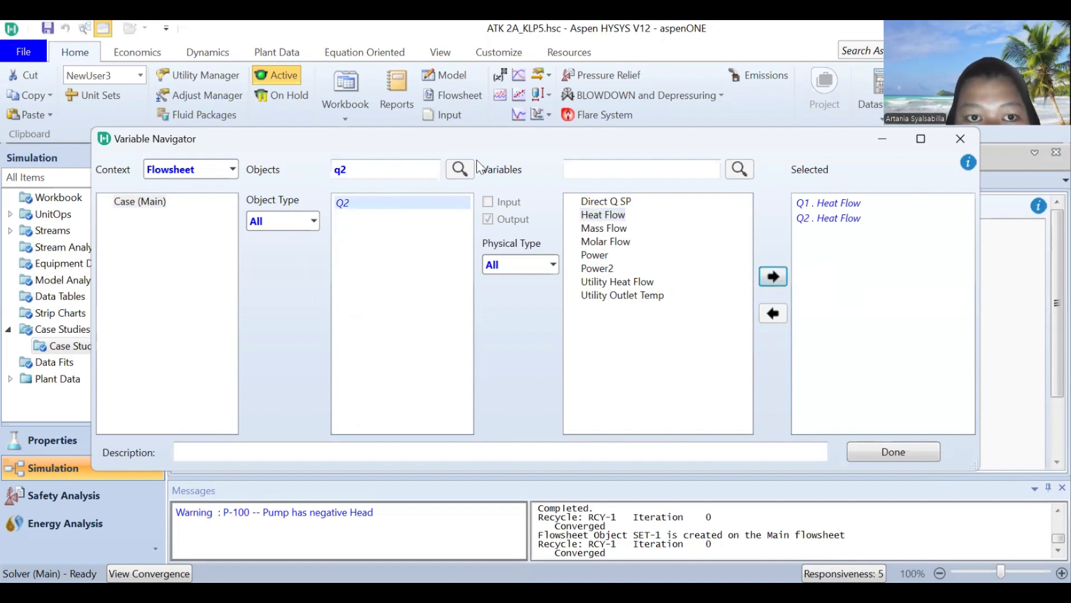
Step: Filter the object list for energy stream Q3 as the source of another dependent variable
left_click(392, 168)
key("BackSpace")
type("3")
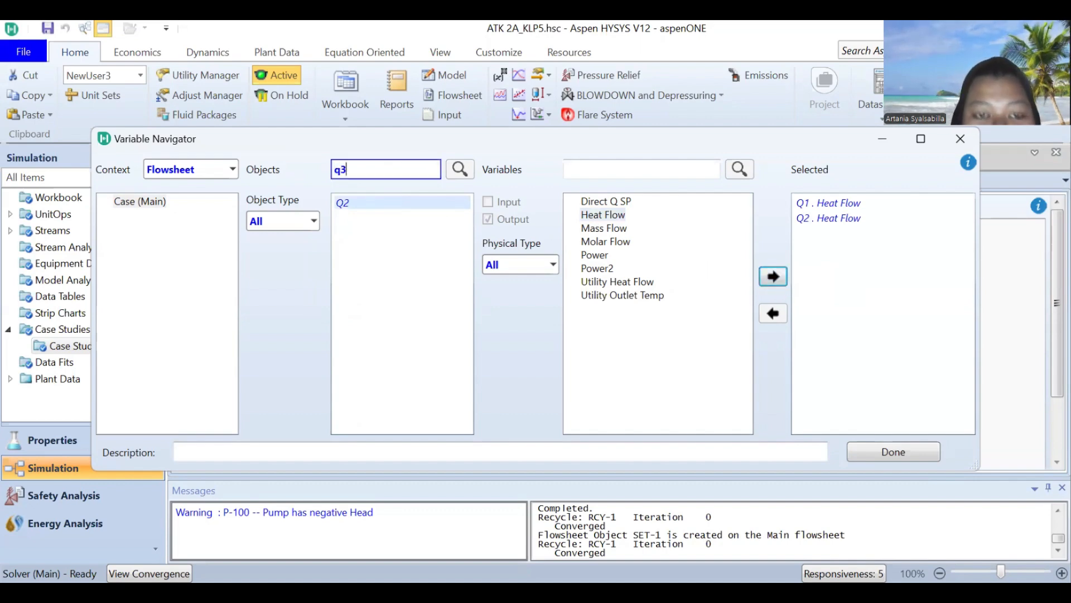
Step: Add the Heat Flow of energy streams Q3 and w1 to the selected dependent variables
left_click(381, 204)
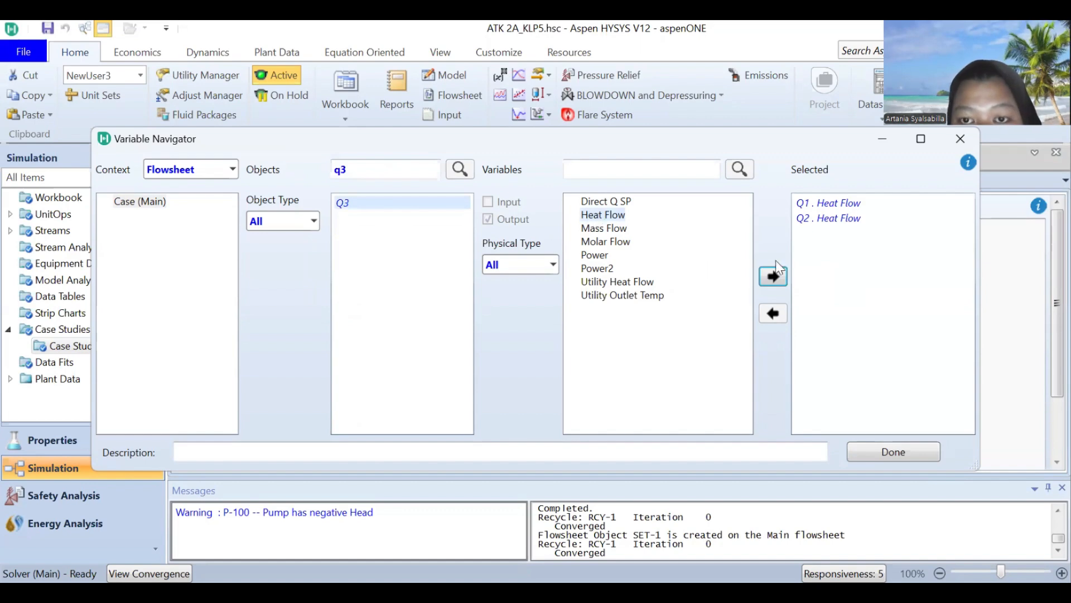
left_click(774, 276)
left_click(375, 171)
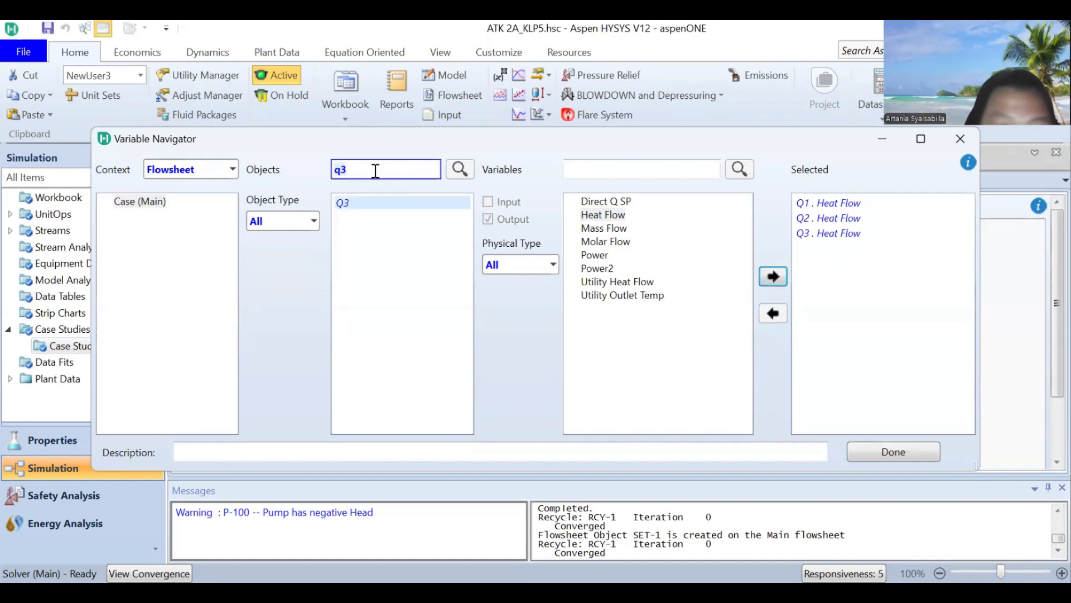
key("BackSpace")
key("BackSpace")
type("w1")
left_click(383, 202)
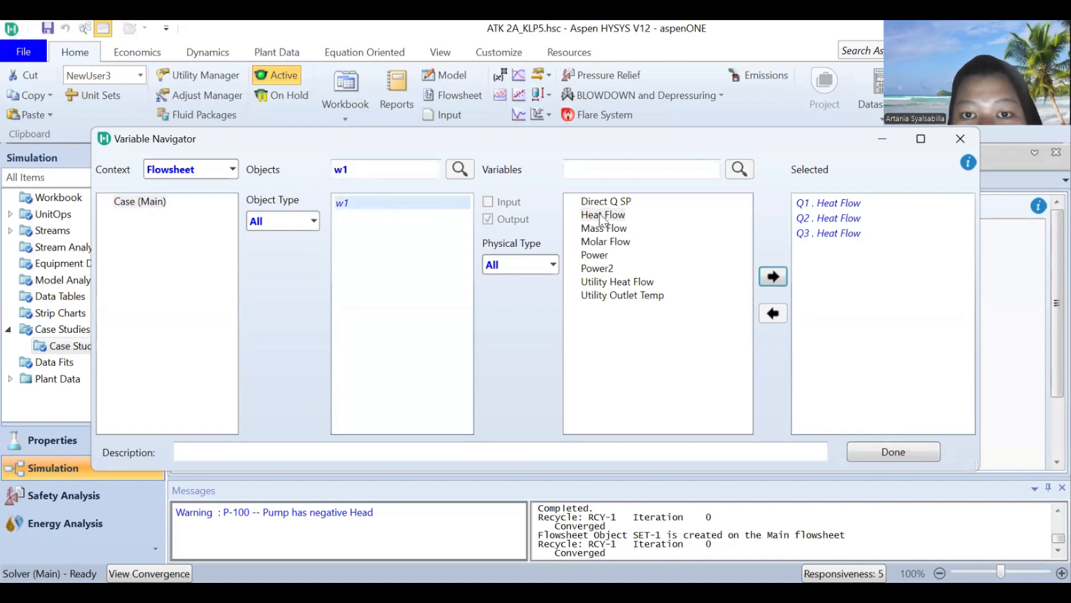
left_click(773, 277)
Step: Find energy stream w2 and add its Heat Flow to the selected variables
left_click(415, 170)
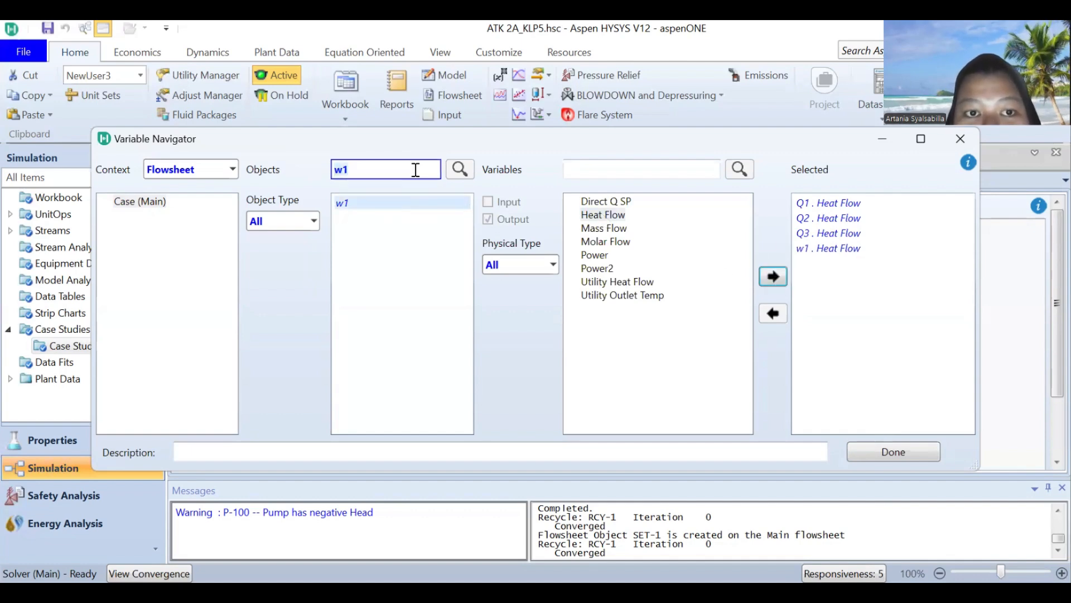
key("BackSpace")
type("2")
left_click(370, 203)
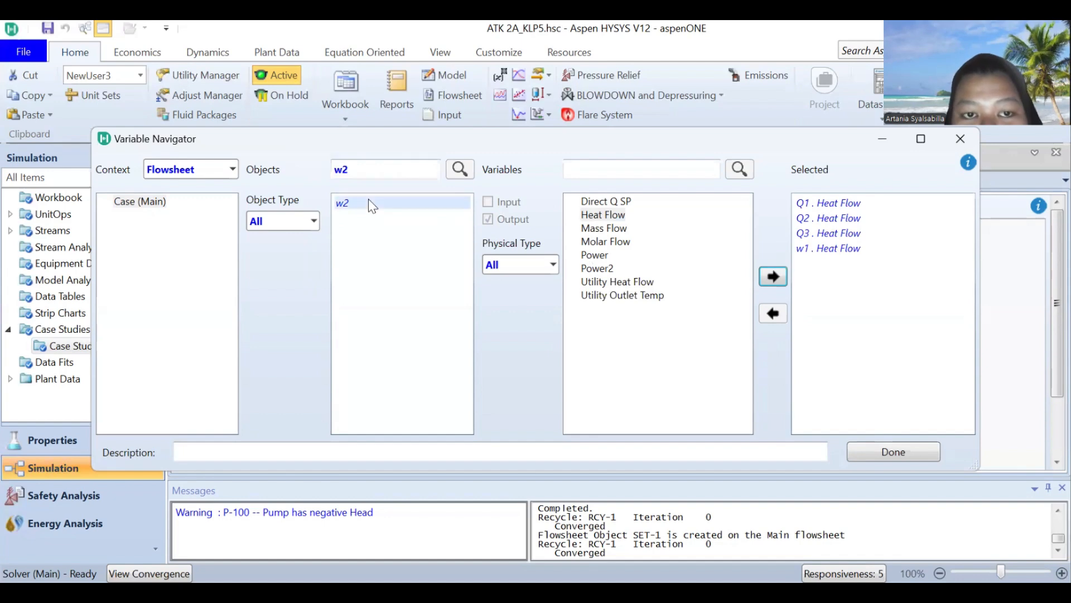
left_click(773, 276)
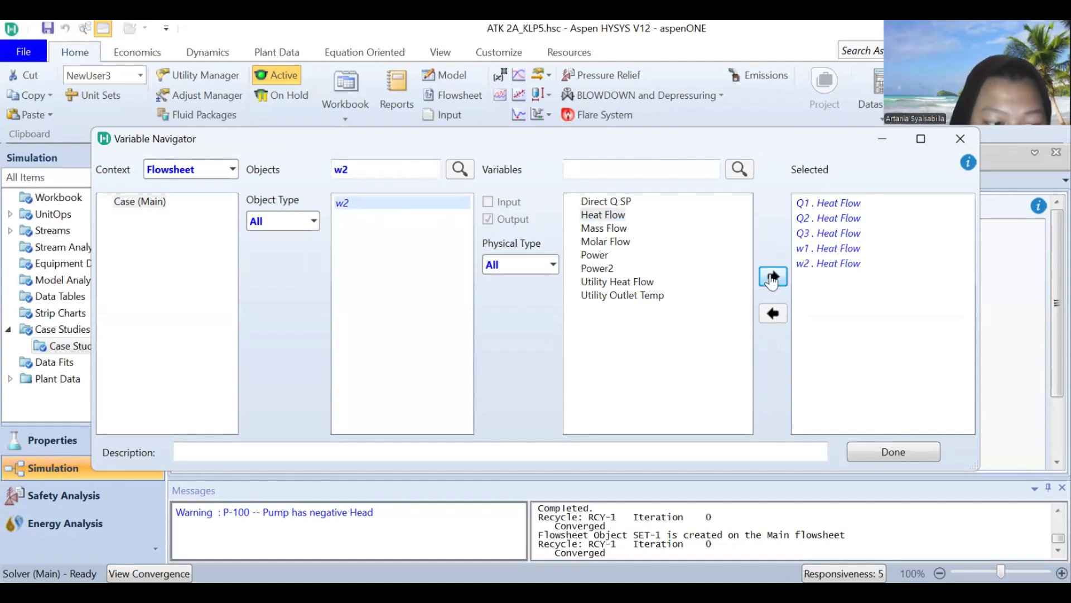
Step: Find energy stream E and add its Heat Flow to the selected variables
left_click(401, 169)
key("BackSpace")
key("BackSpace")
type("E")
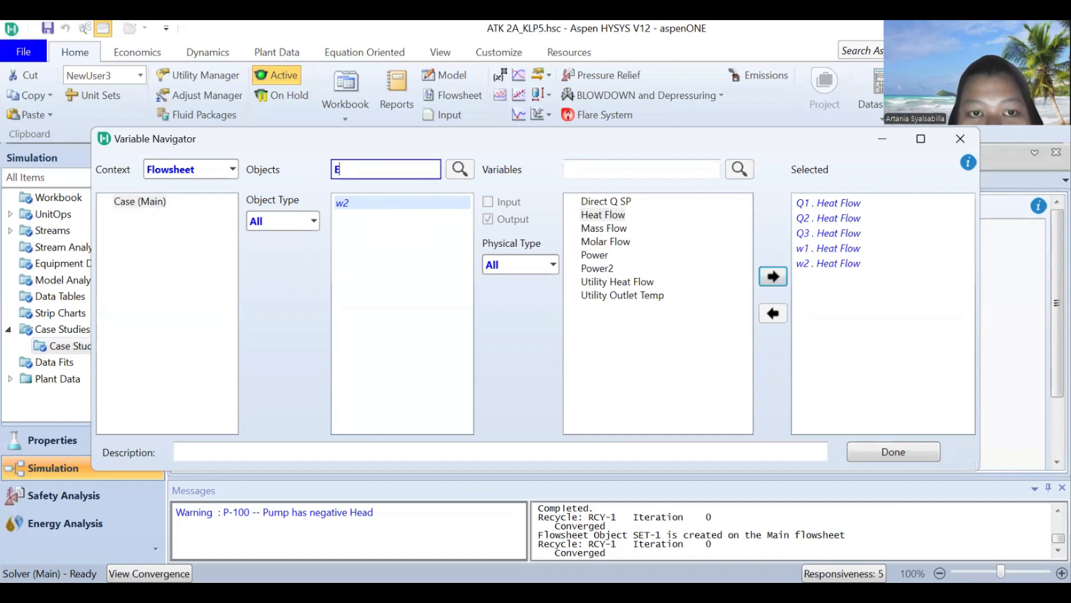
left_click(397, 204)
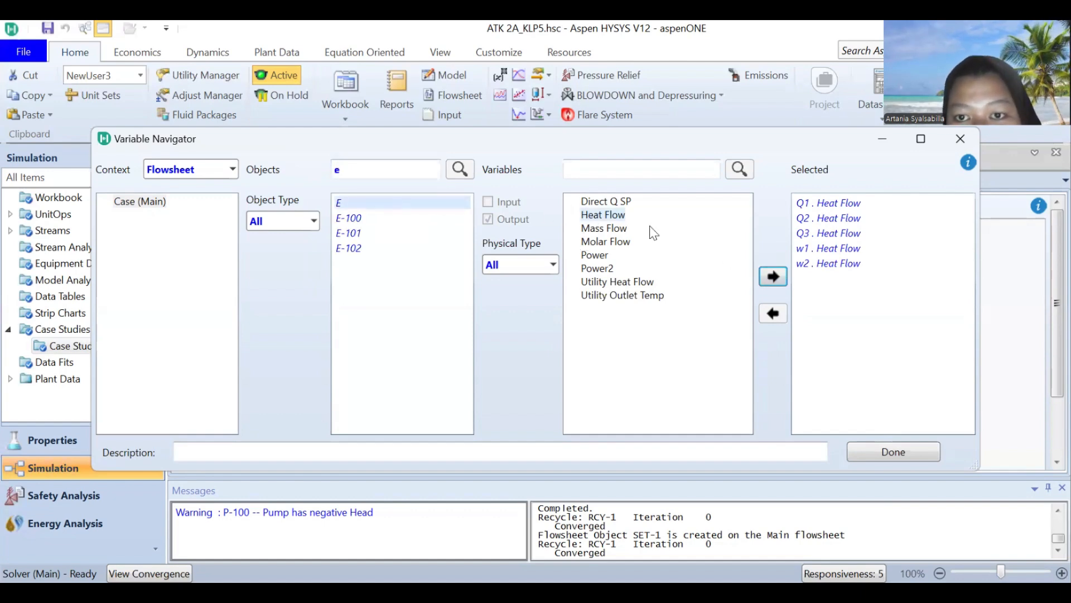
left_click(773, 276)
Step: Clear the object filter and add cell B10 of spreadsheet SPRDSHT-1 to the selected variables
left_click(409, 170)
key("BackSpace")
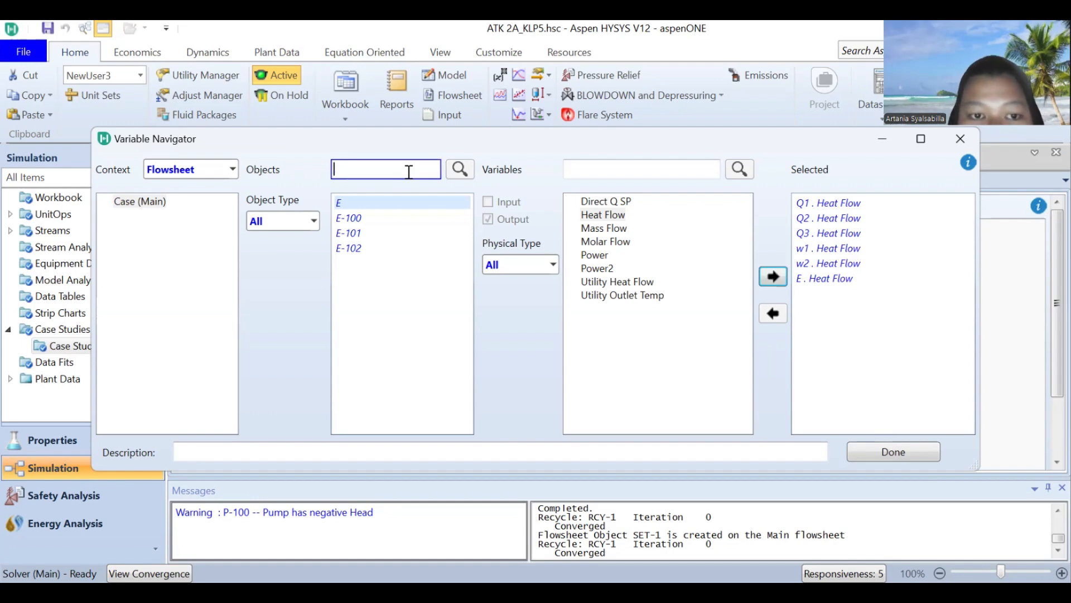
scroll(393, 321, "down", 2)
left_click(388, 383)
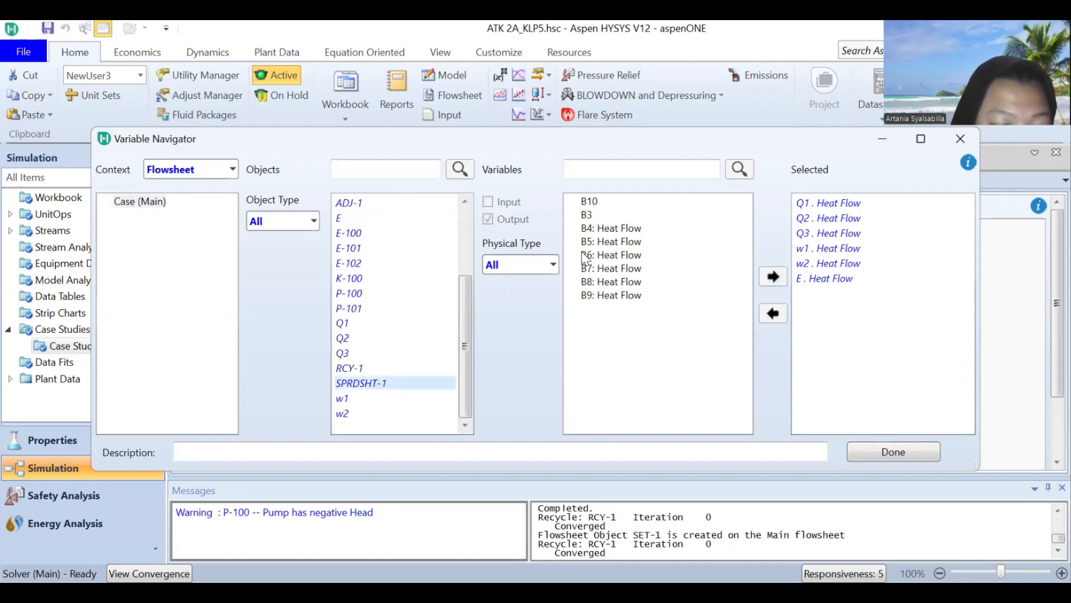
left_click(602, 199)
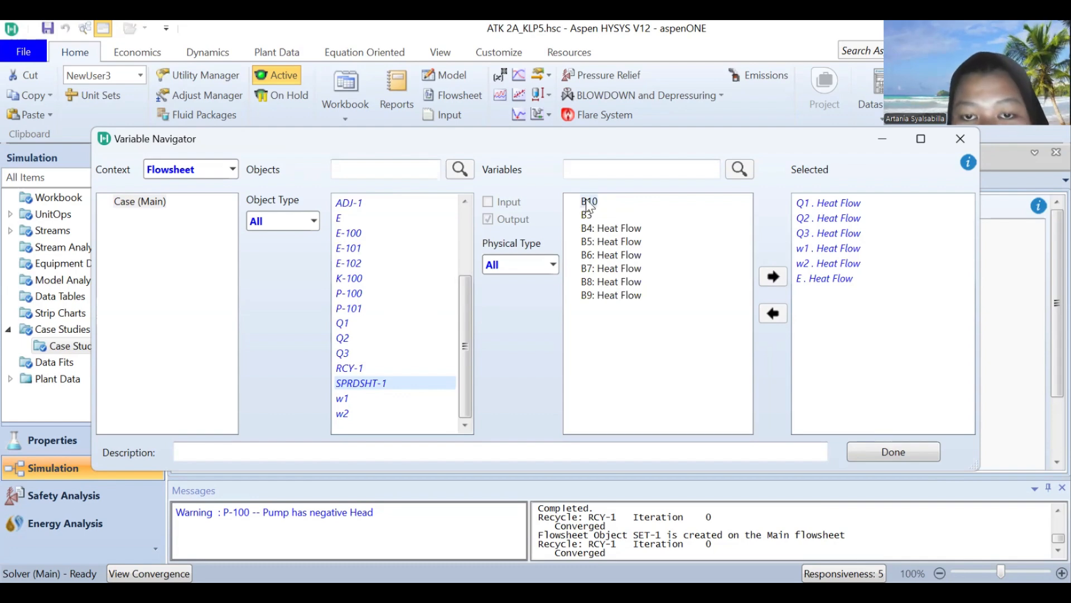
left_click(773, 276)
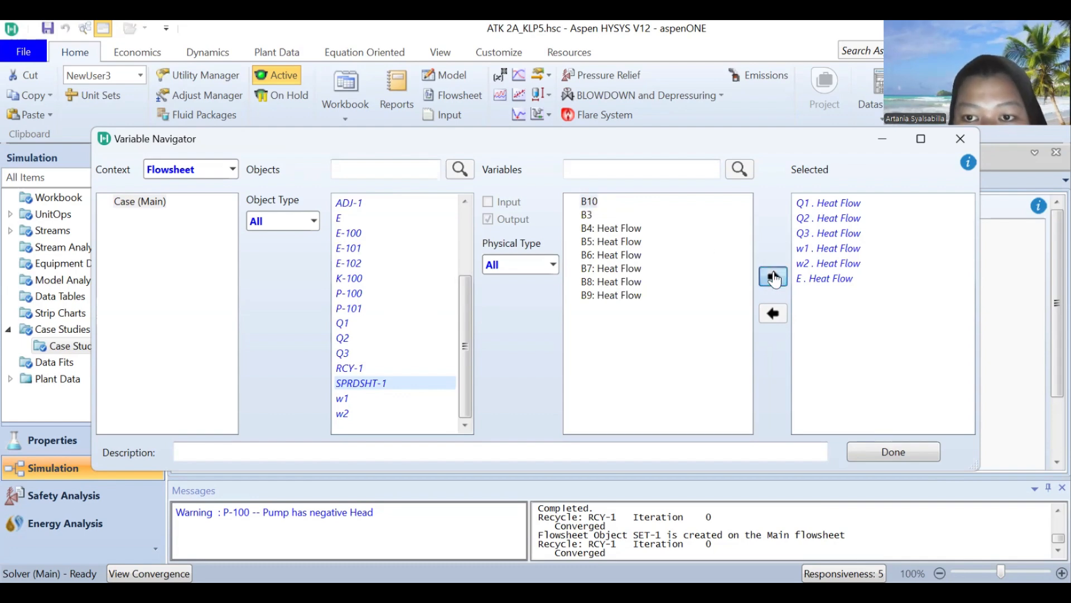
Step: Finish the variable selection and open the setup of Case Study 1
left_click(882, 459)
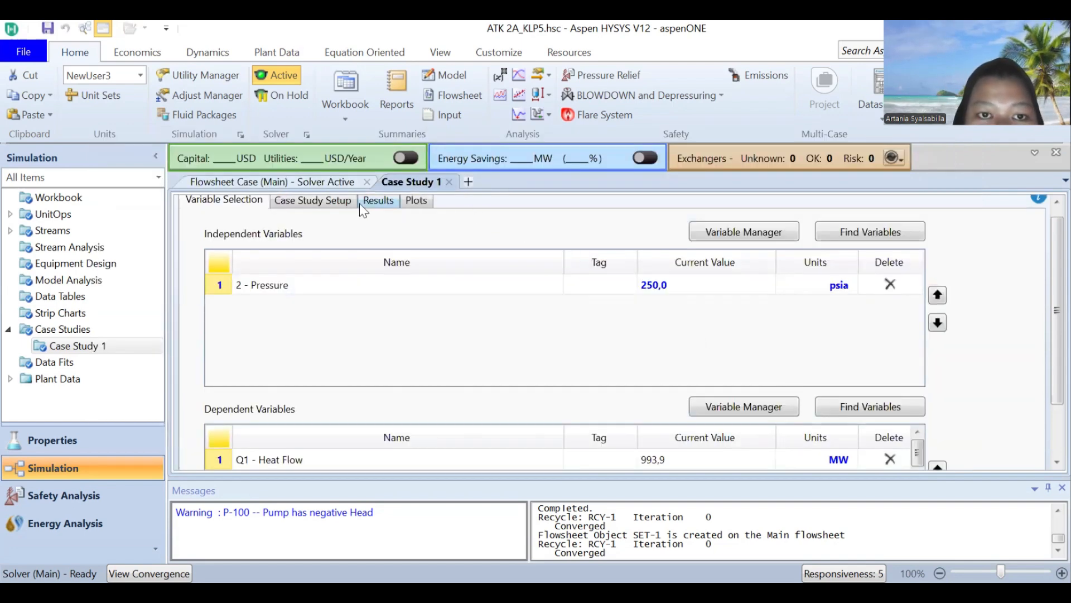
left_click(326, 202)
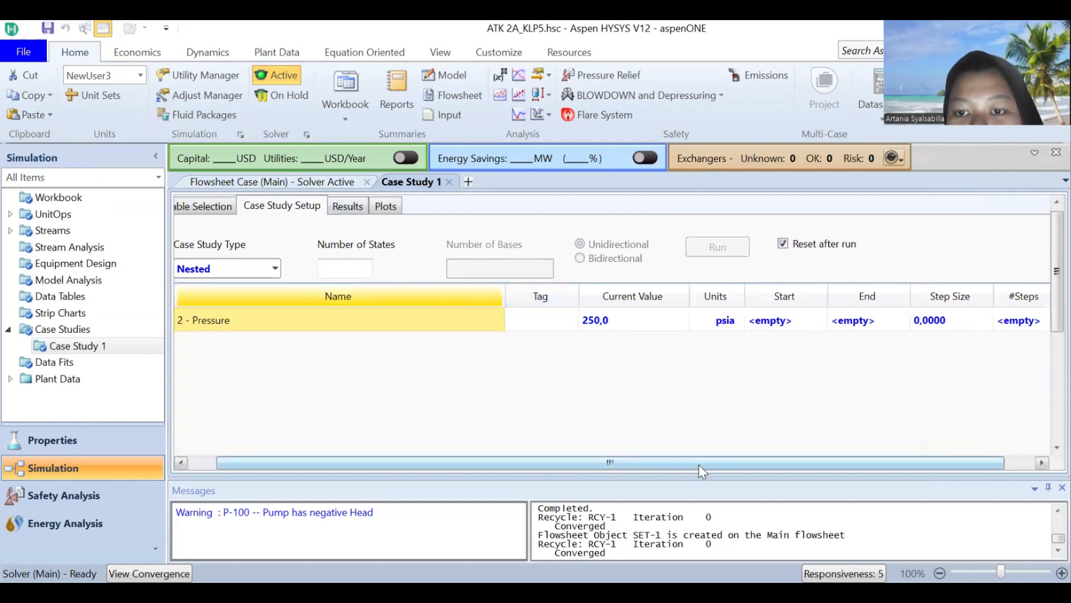
left_click_drag(699, 464, 774, 463)
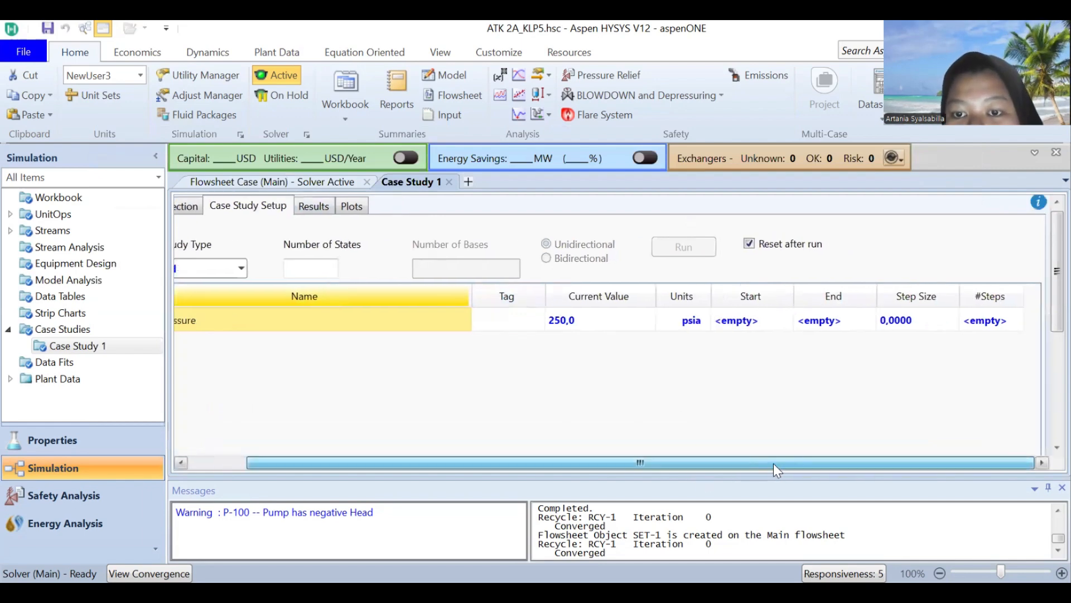
left_click(753, 323)
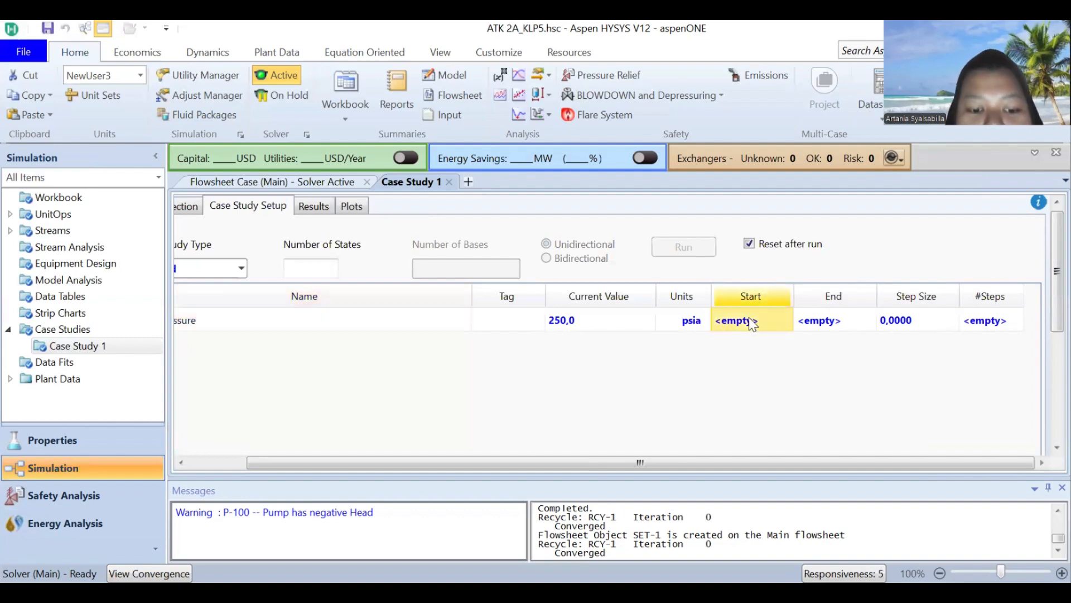
type("50")
key("Return")
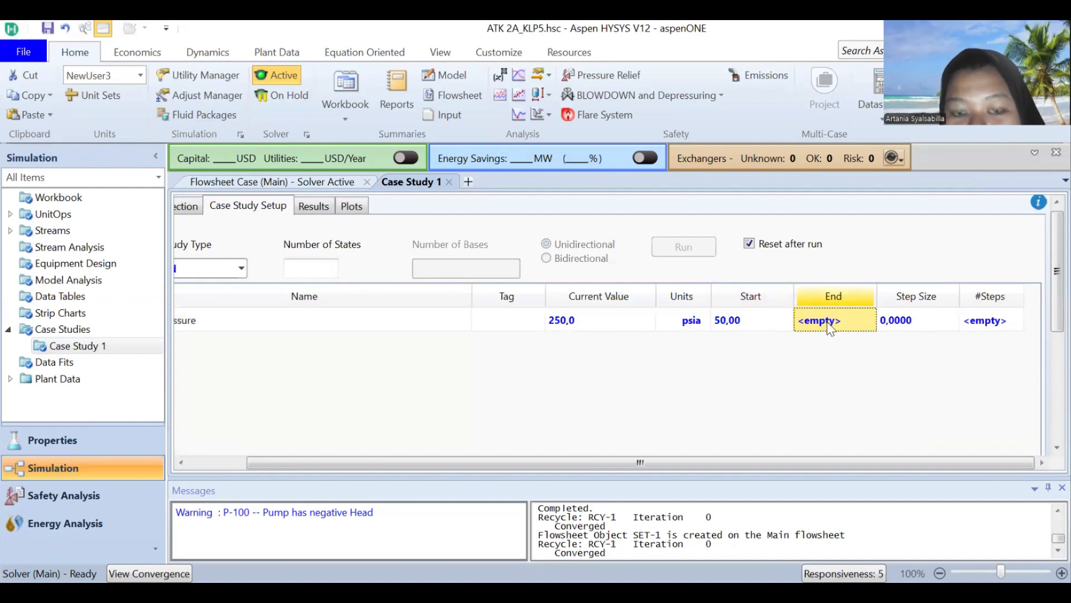
type("150")
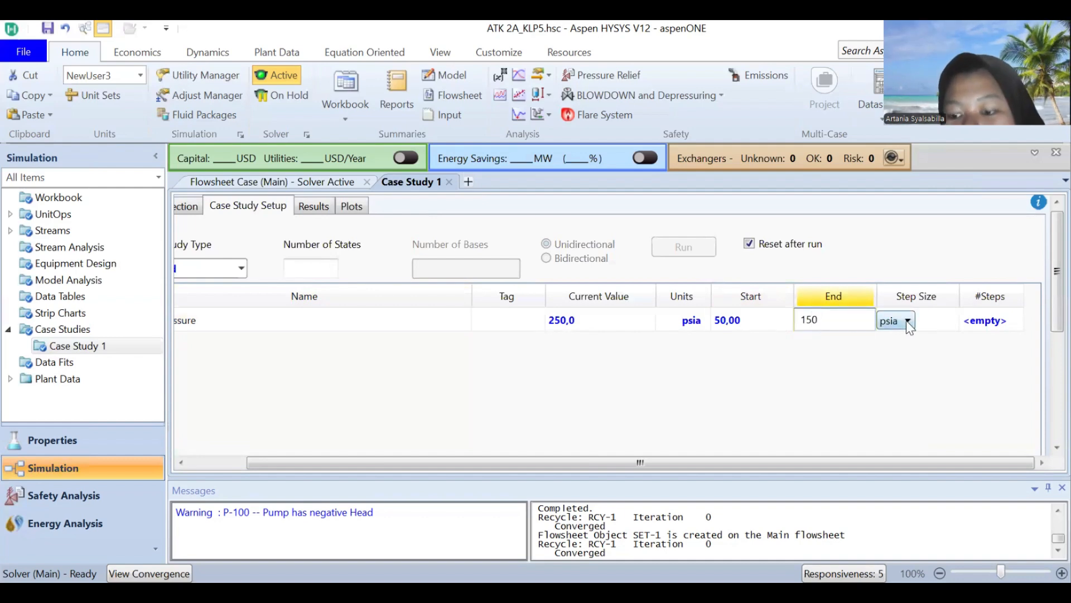
key("BackSpace")
key("BackSpace")
key("BackSpace")
Step: Set the start value of the stream 2 pressure to 50 bar
left_click(757, 320)
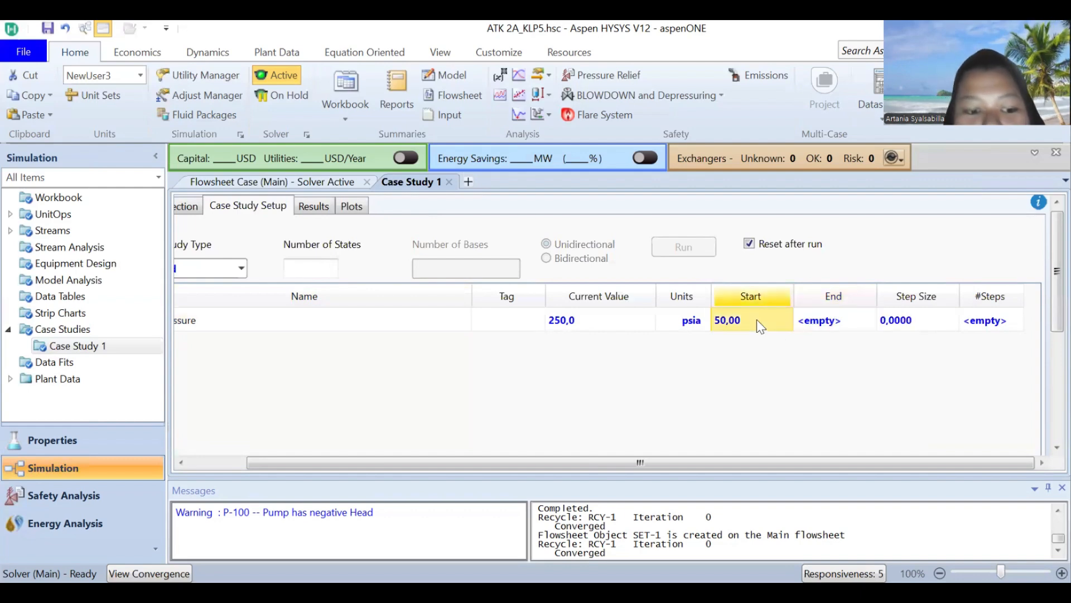
key("BackSpace")
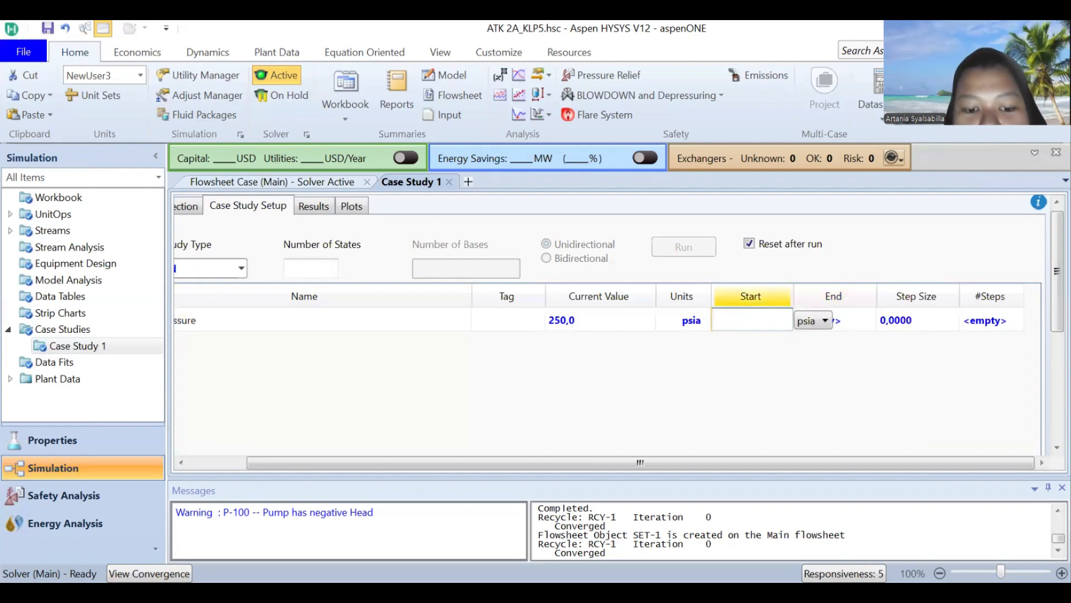
type("50")
left_click(825, 321)
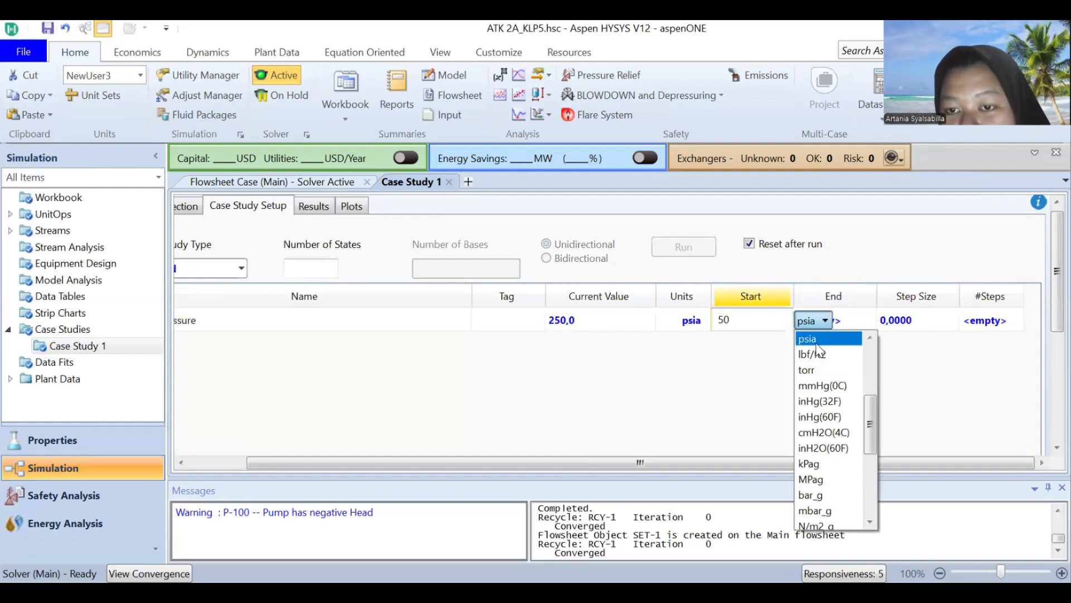
scroll(818, 403, "up", 4)
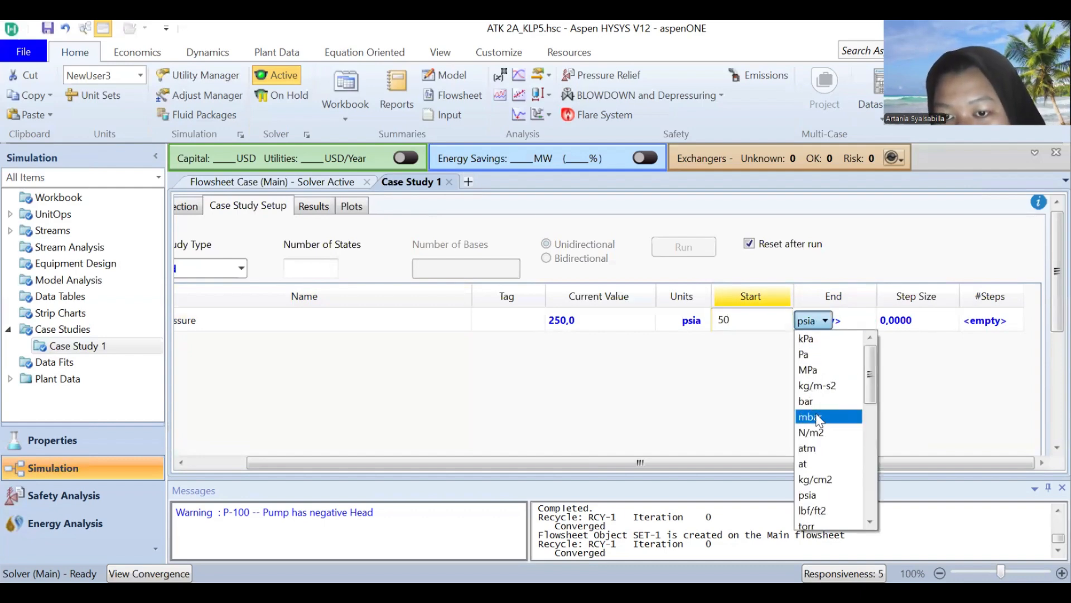
left_click(813, 397)
Step: Set the end value of the stream 2 pressure to 150 bar
left_click(844, 319)
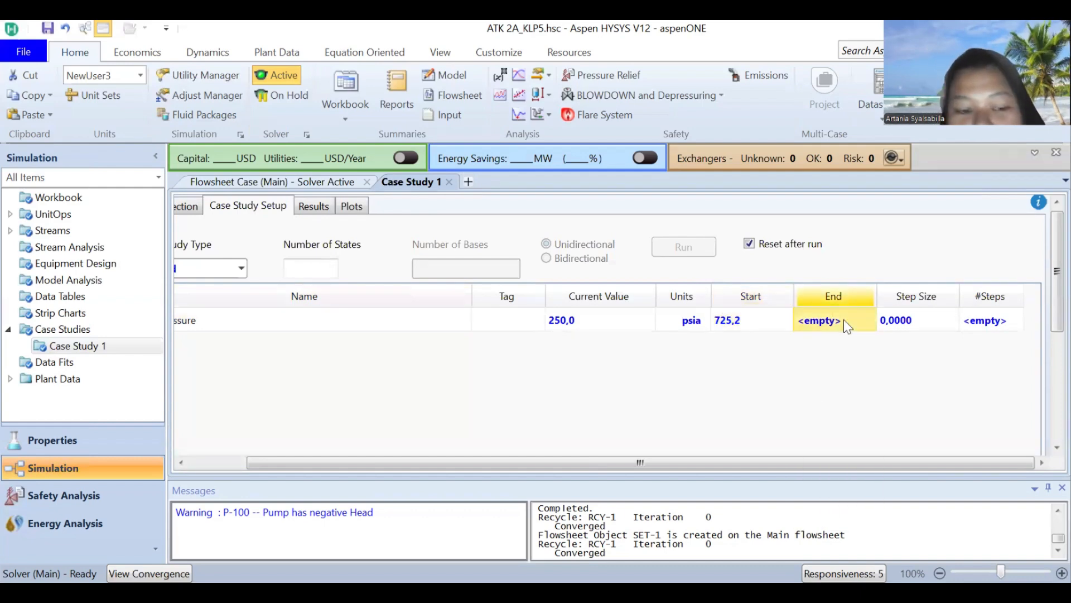
type("150")
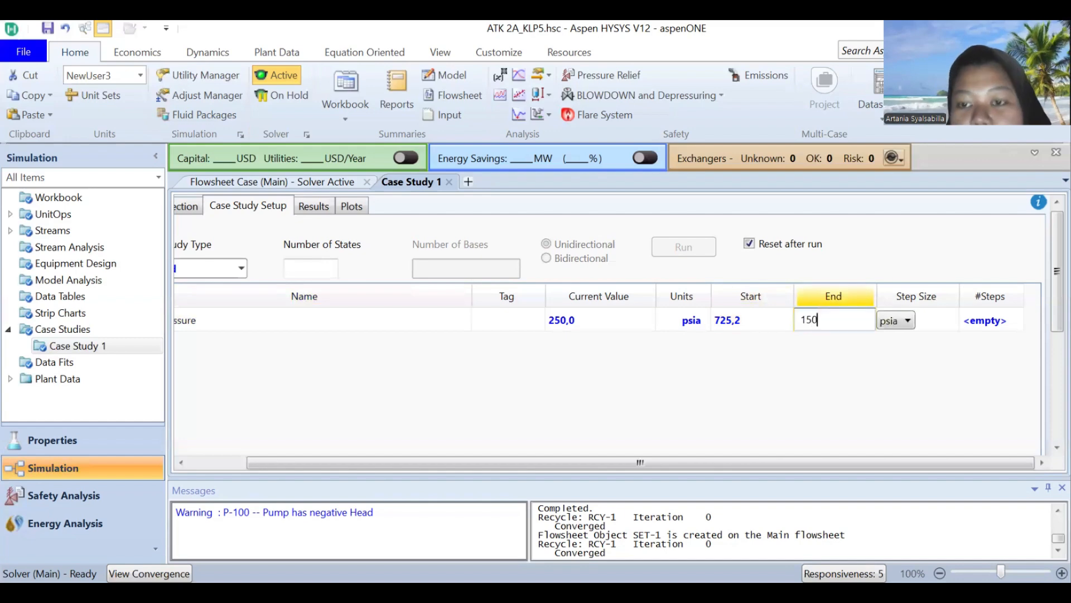
left_click(905, 320)
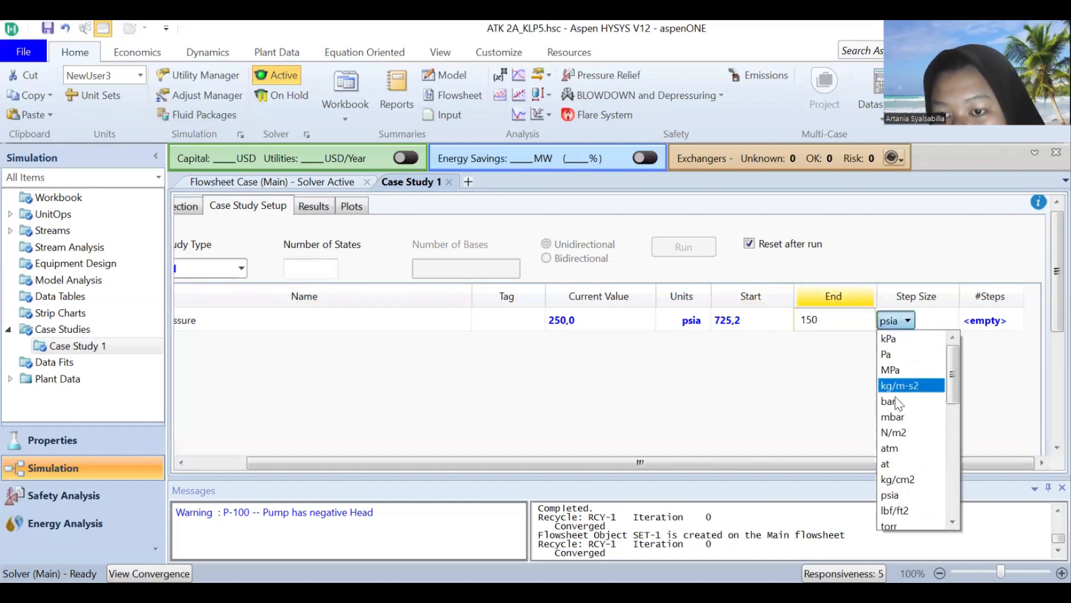
left_click(892, 401)
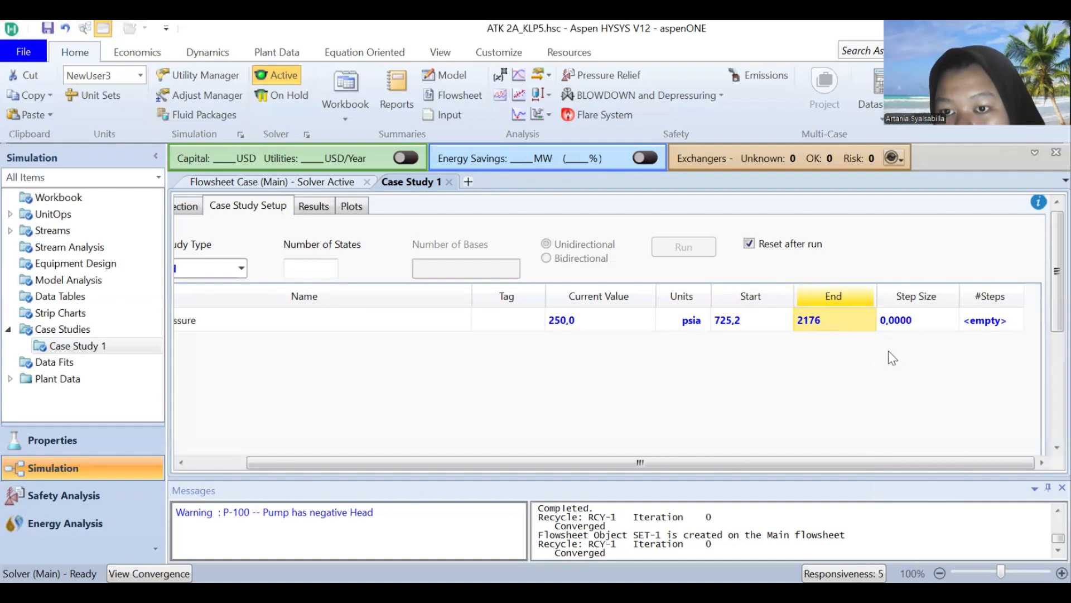
Step: Set the number of pressure steps to 100 and run the case study
left_click(982, 320)
type("1")
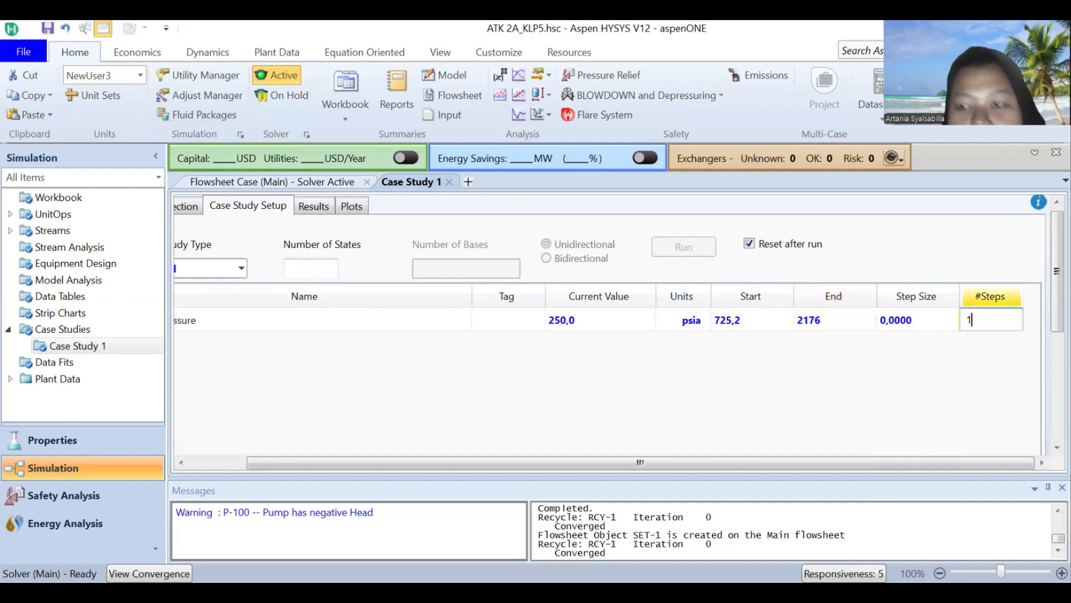
type("00")
key("Return")
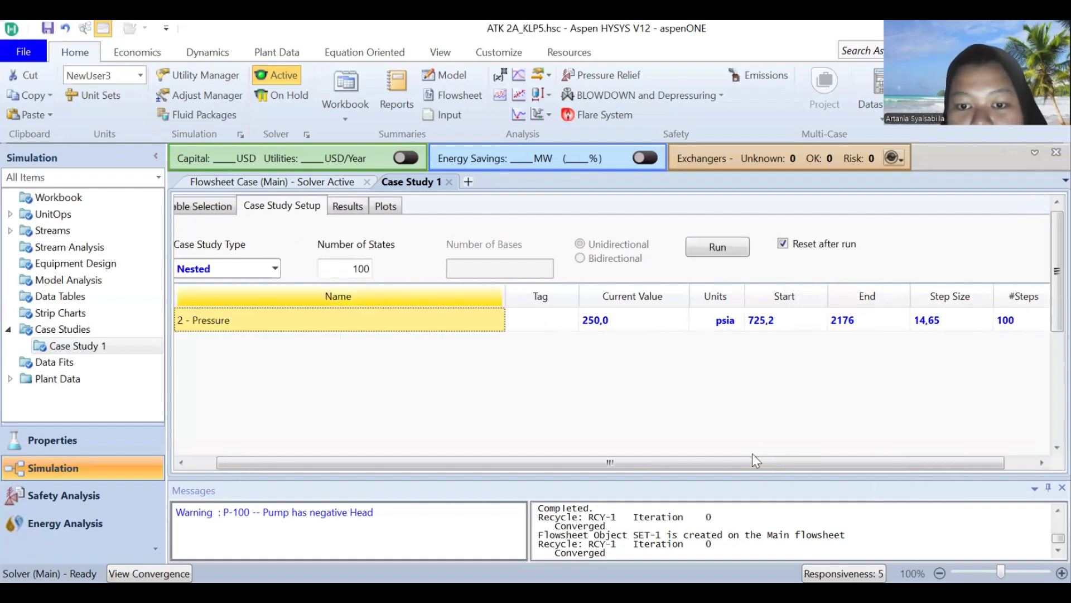
left_click_drag(754, 461, 785, 461)
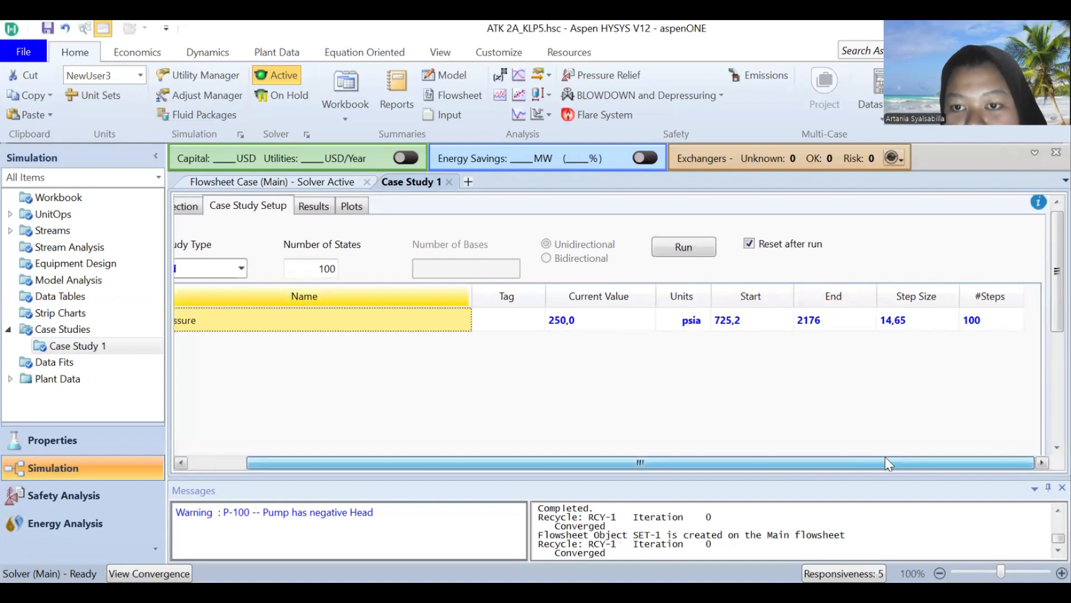
left_click(699, 249)
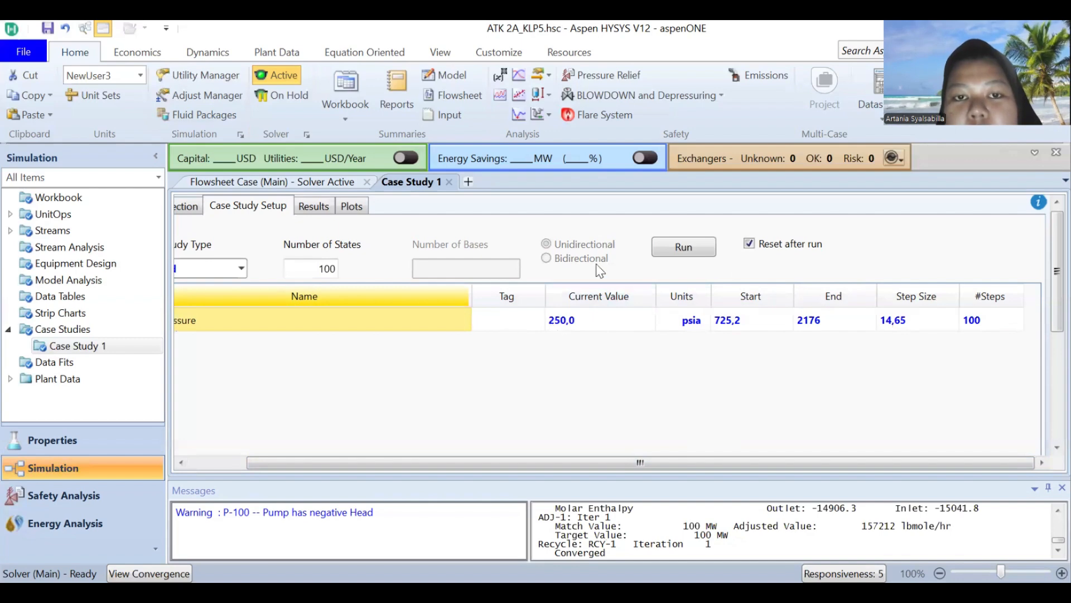
Step: Examine the case study results table from the first case to the last
left_click(321, 203)
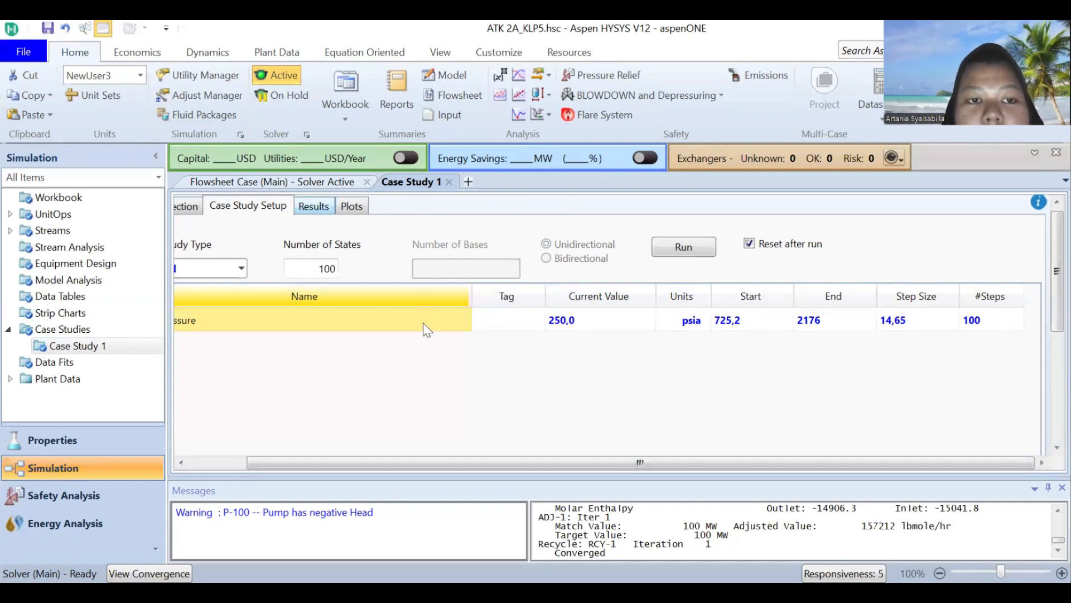
scroll(424, 332, "down", 5)
scroll(424, 333, "up", 5)
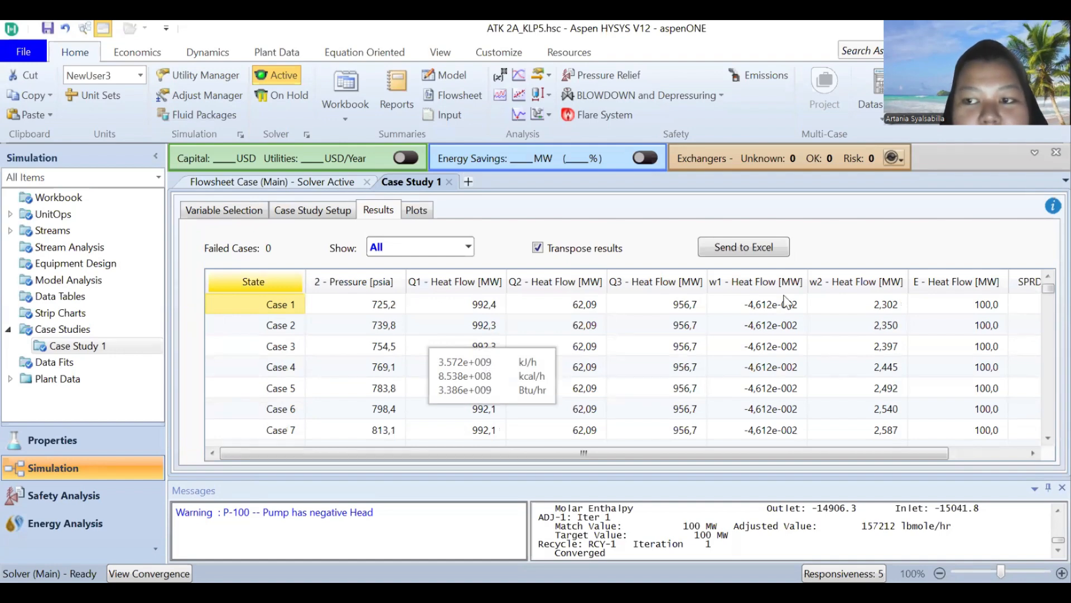
scroll(1024, 325, "down", 5)
left_click_drag(1045, 357, 1044, 473)
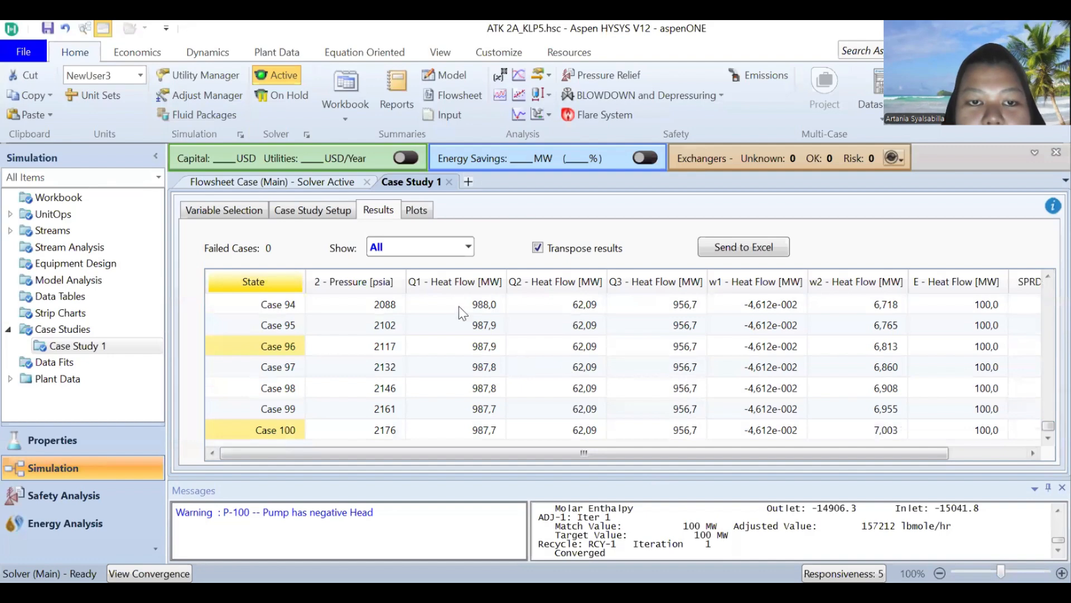
Step: Display the Case Study 1 plots of Q1, Q2 and Q3 heat flow against stream 2 pressure in turn
left_click(468, 181)
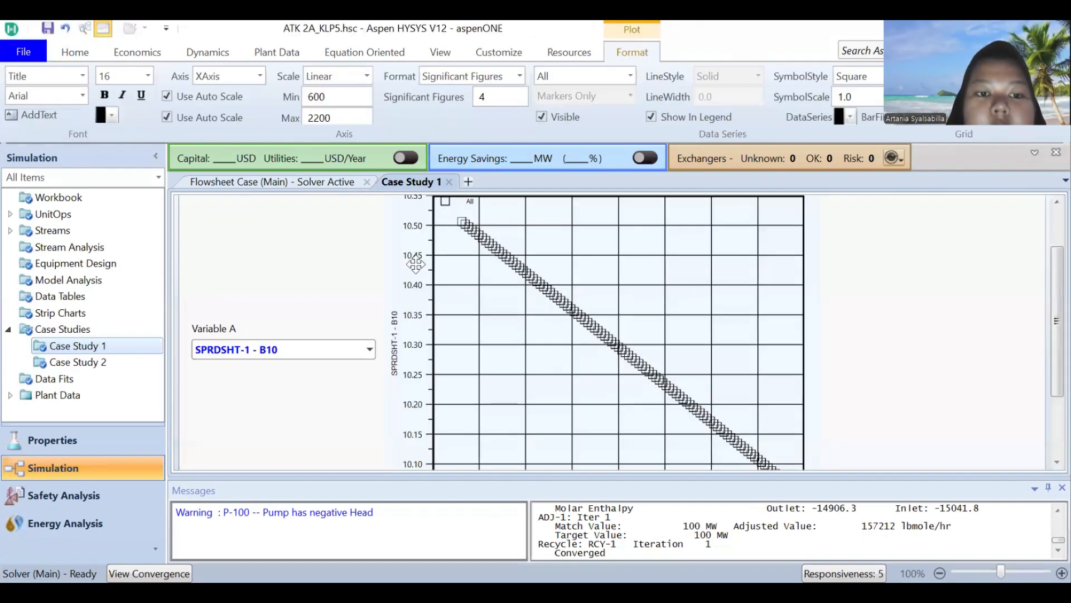
left_click(357, 350)
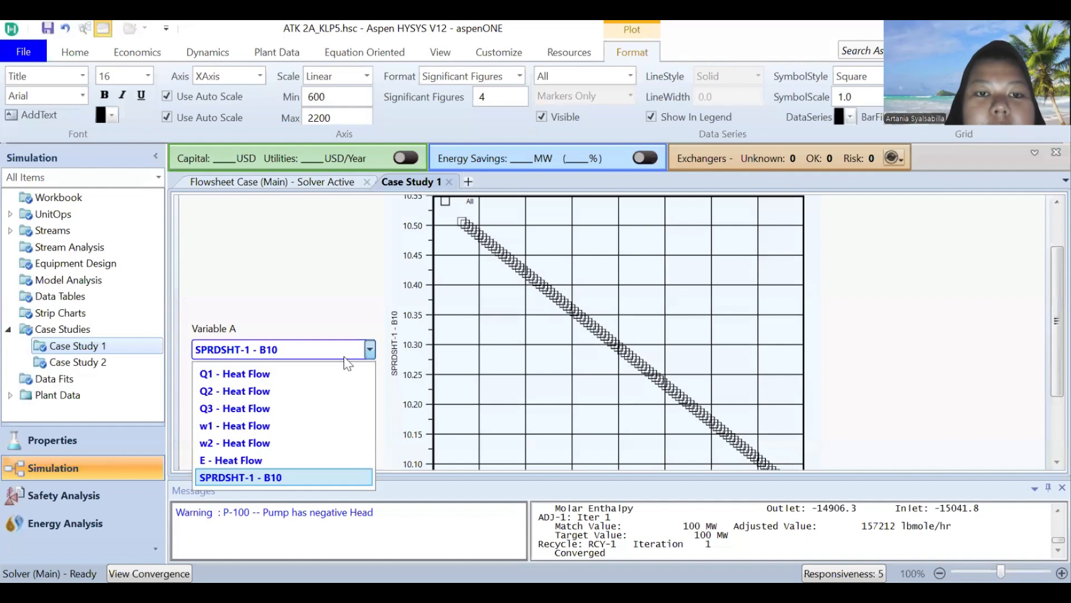
left_click(288, 375)
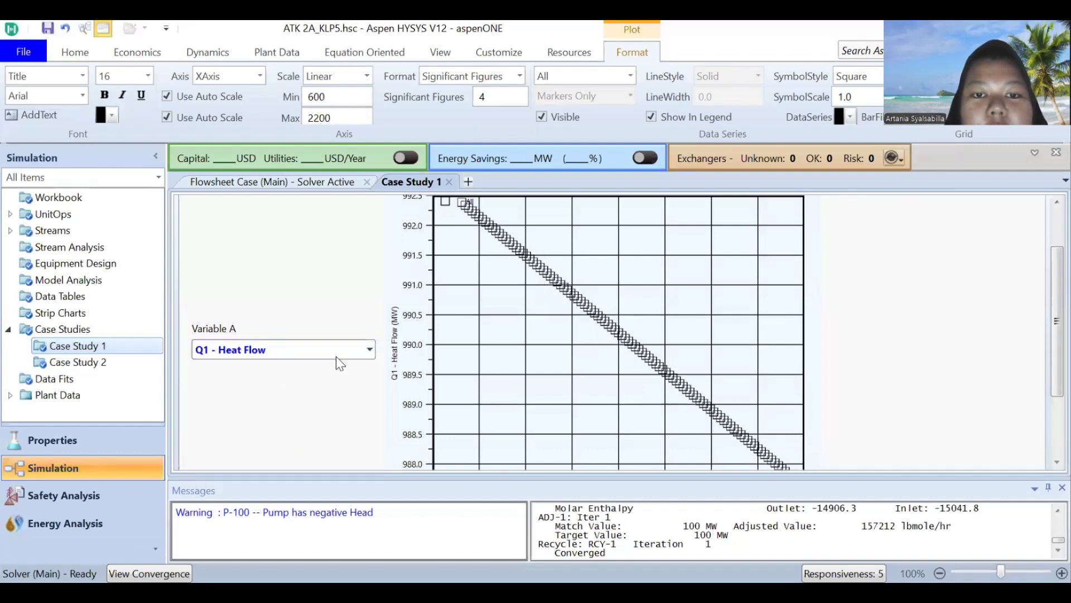
left_click(369, 350)
left_click(320, 386)
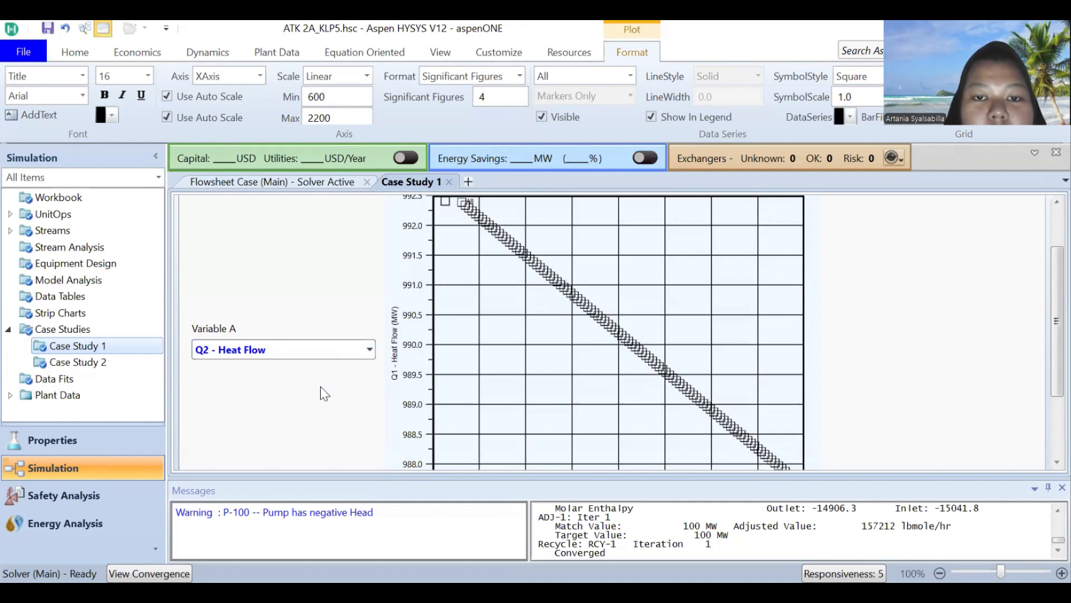
left_click(371, 351)
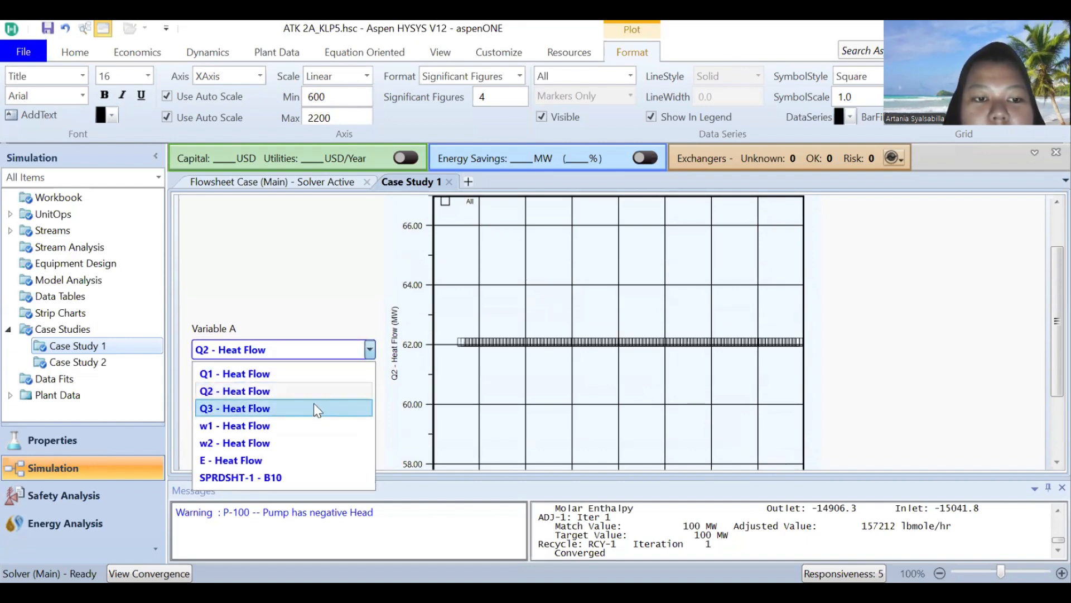
left_click(313, 404)
Step: View the case study plots of w1, w2 and E heat flow and SPRDSHT-1 B10 against stream 2 pressure
left_click(371, 351)
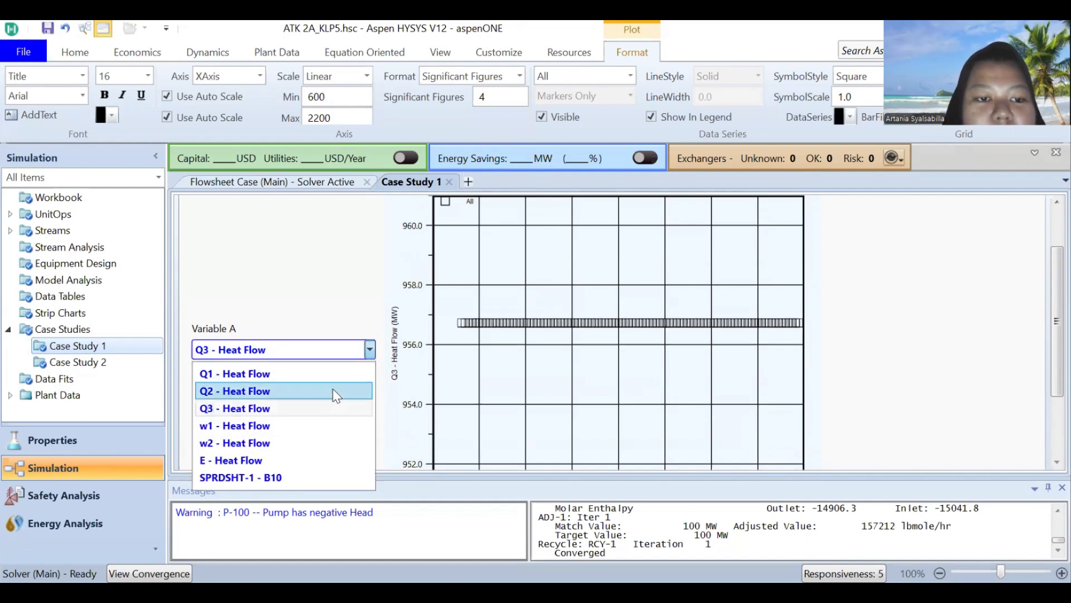
left_click(311, 424)
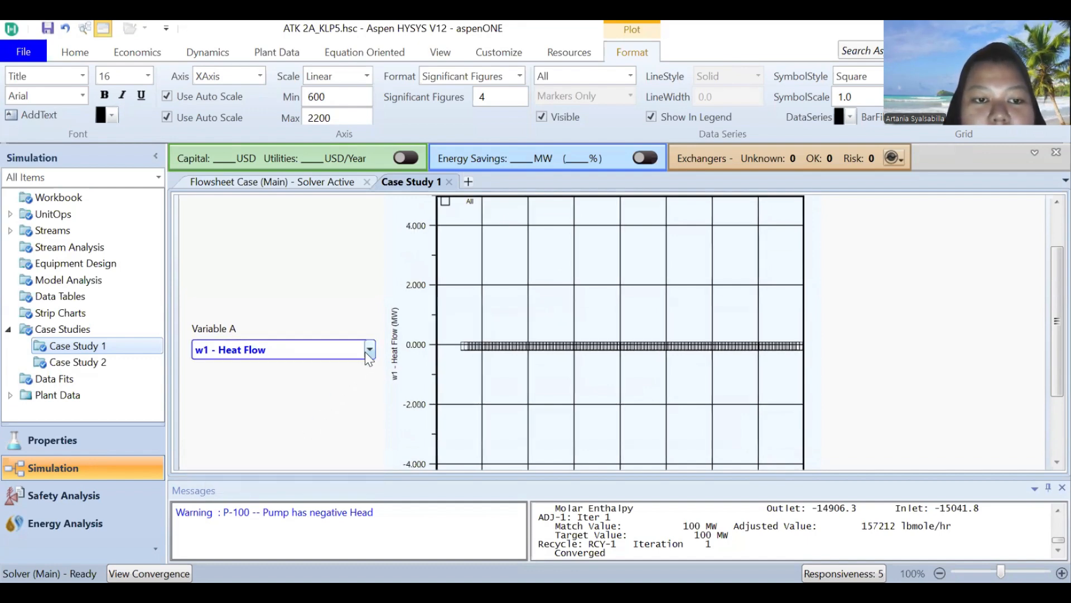
left_click(365, 352)
left_click(306, 441)
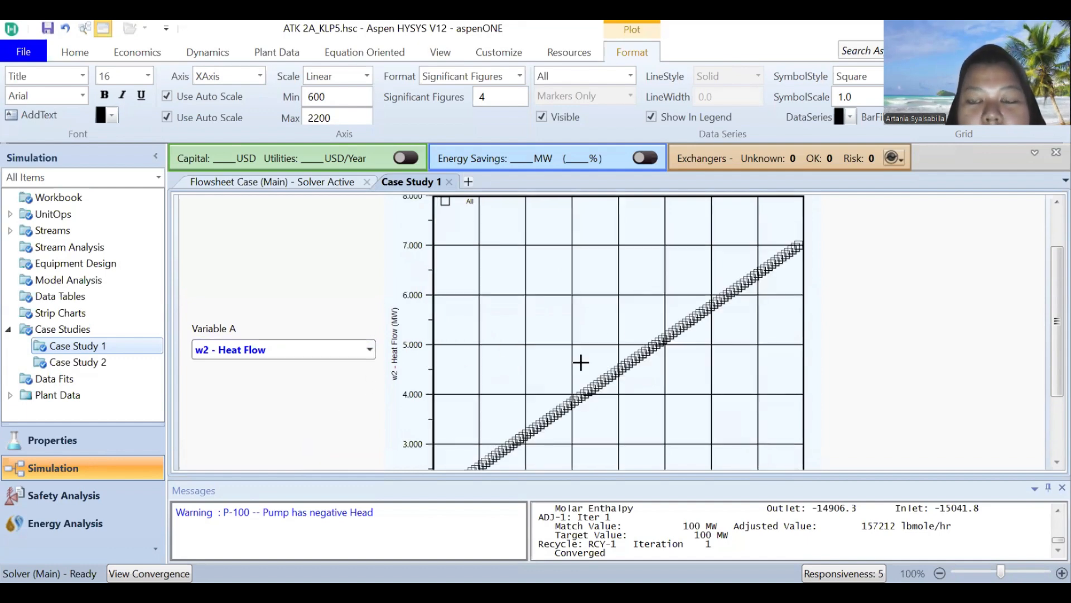
left_click(370, 350)
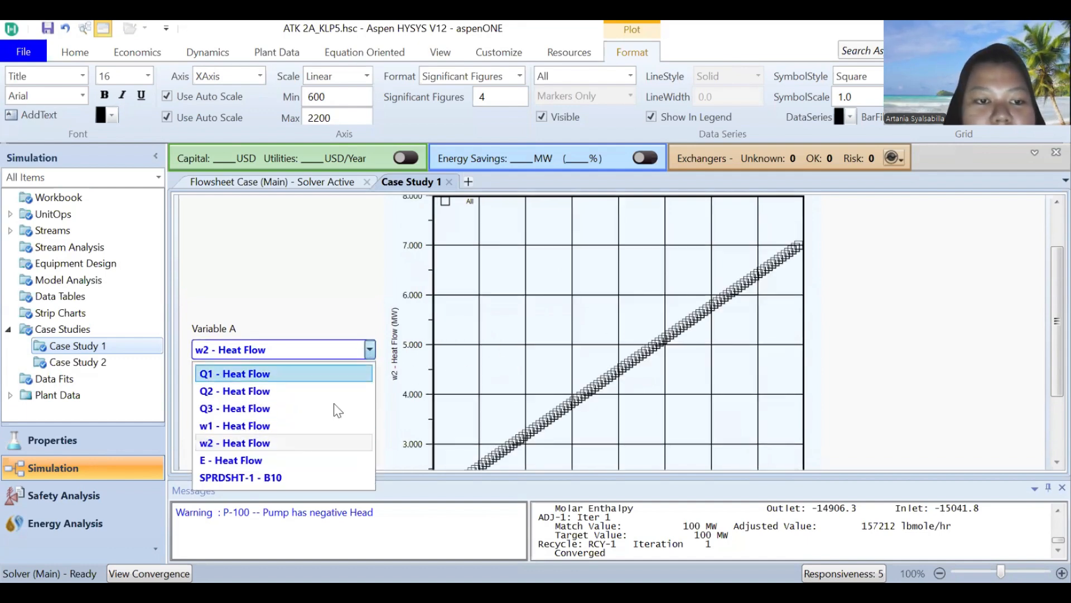
left_click(294, 463)
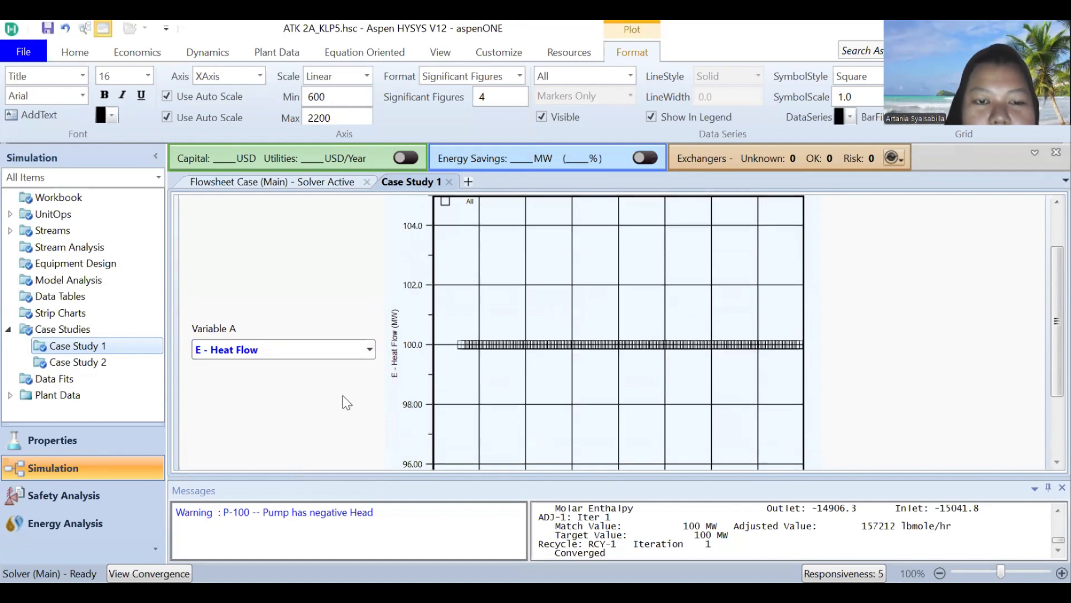
left_click(369, 350)
left_click(305, 479)
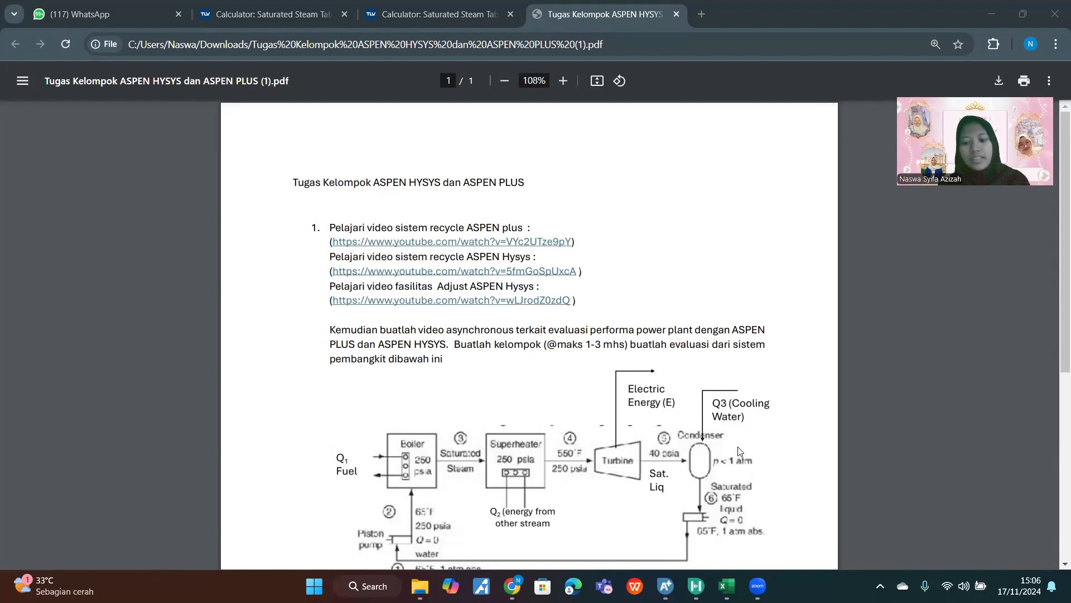
Step: Switch to the Aspen HYSYS file ATK 2A_KLP52 (1).hsc and review the variables selected for Case Study 1
mouse_move(696, 586)
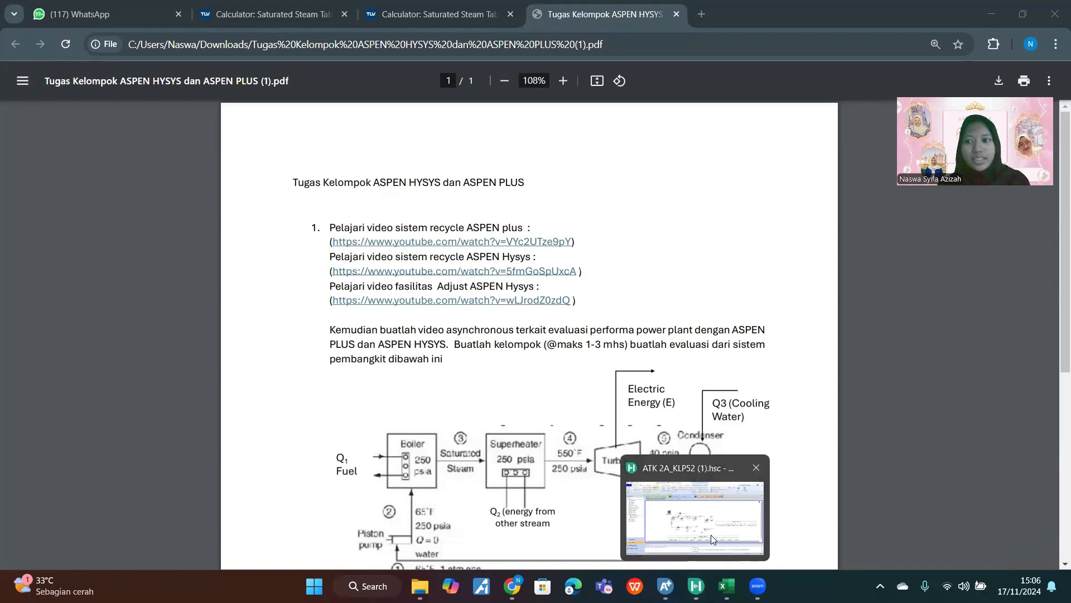
left_click(717, 505)
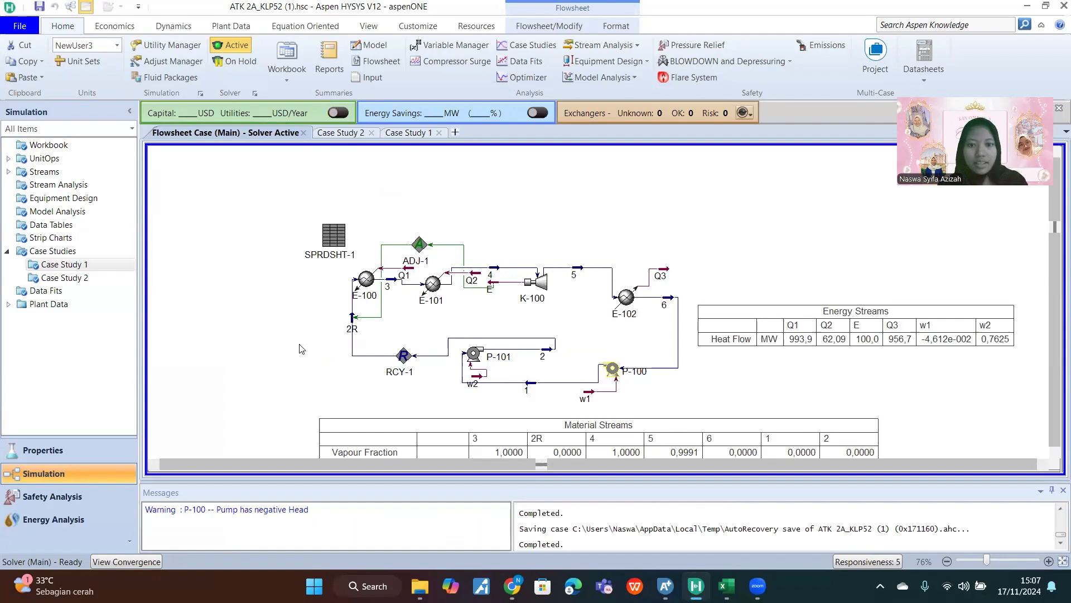
scroll(301, 348, "up", 3)
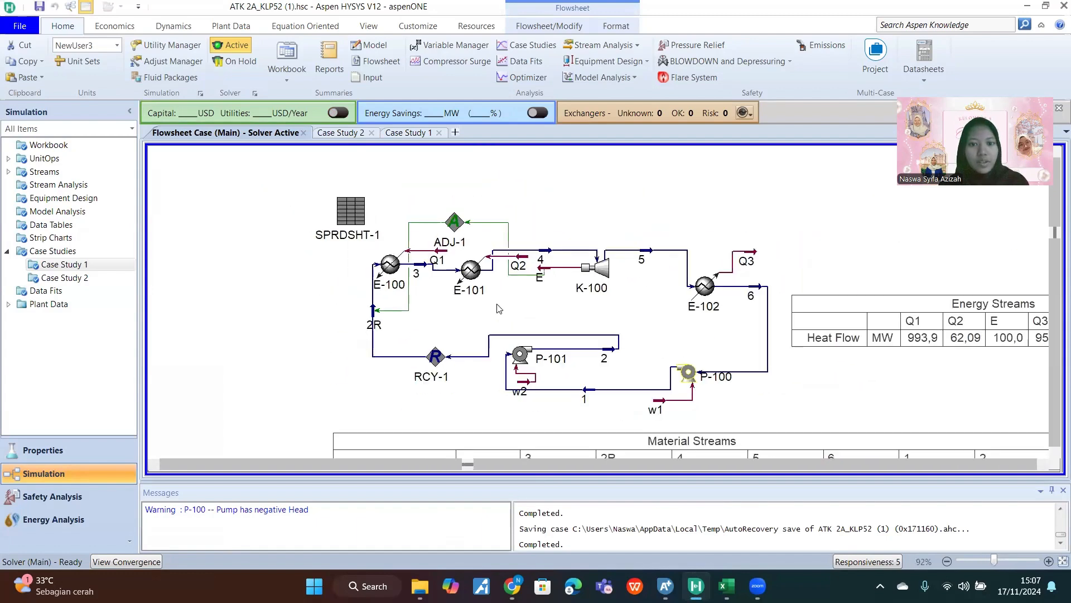
left_click(406, 134)
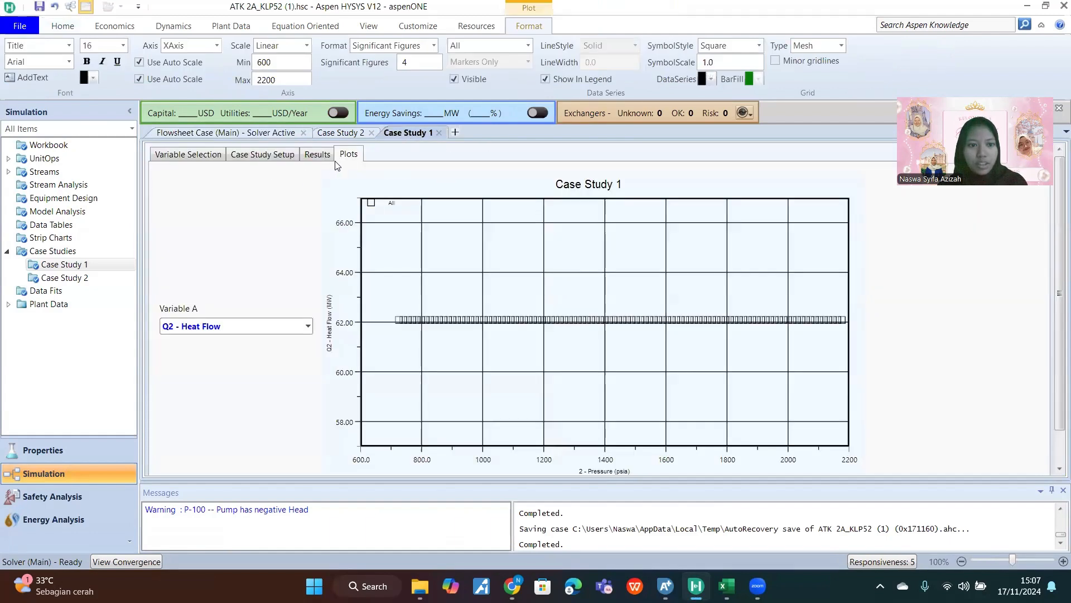
left_click(196, 156)
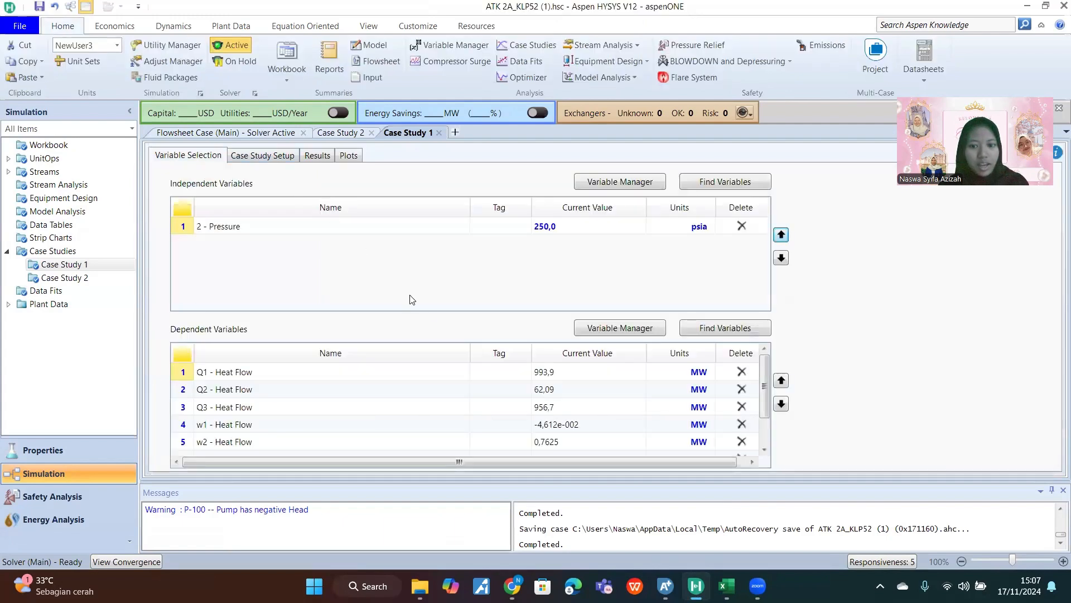
Step: Plot Q1 heat flow as Variable A against stream 2 pressure in Case Study 1
left_click(351, 157)
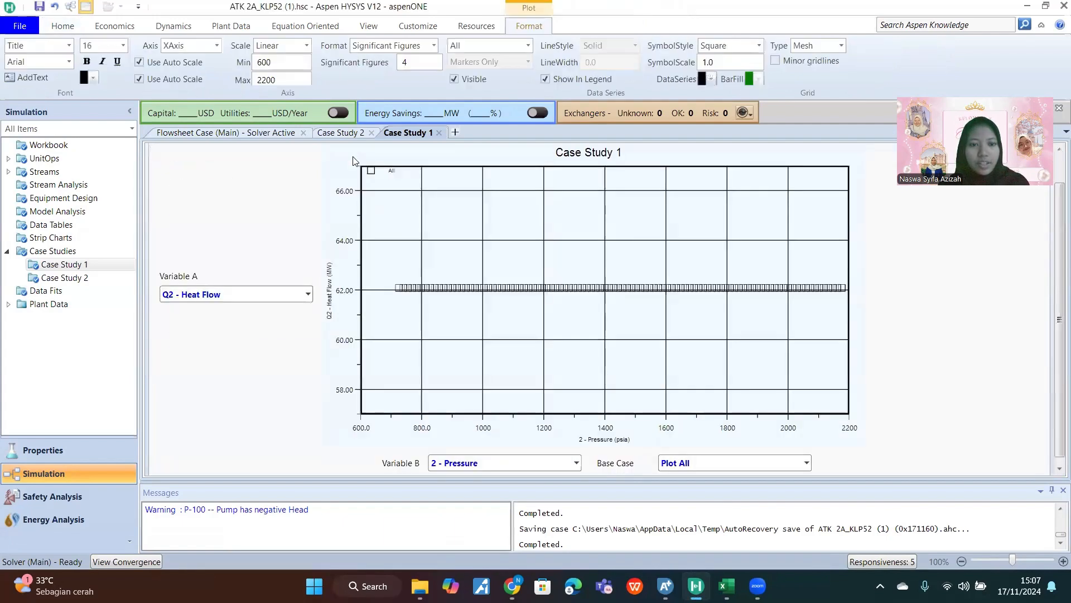
left_click(307, 294)
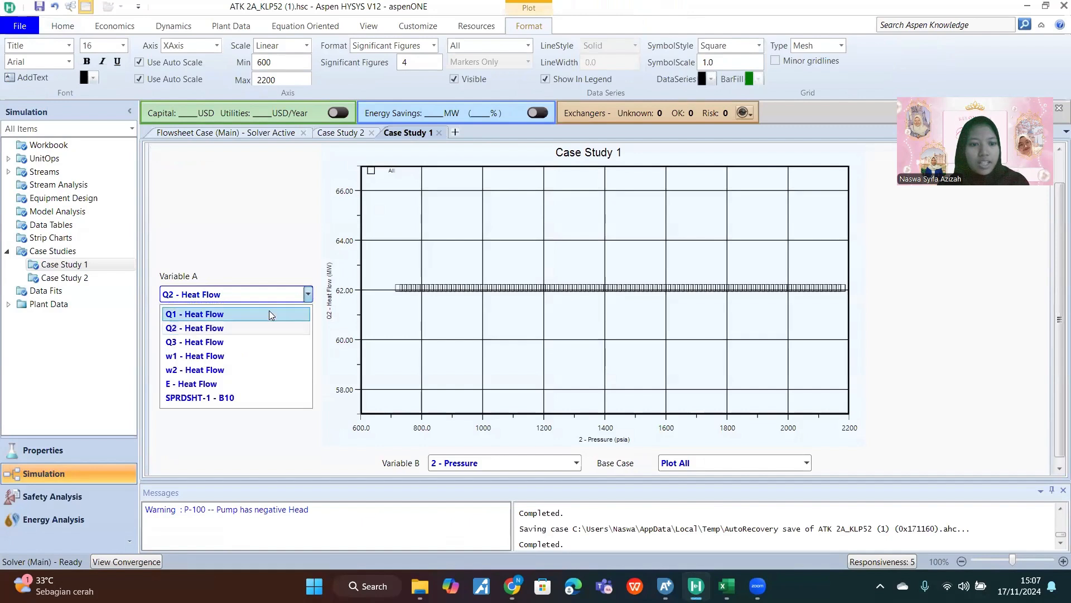
left_click(249, 316)
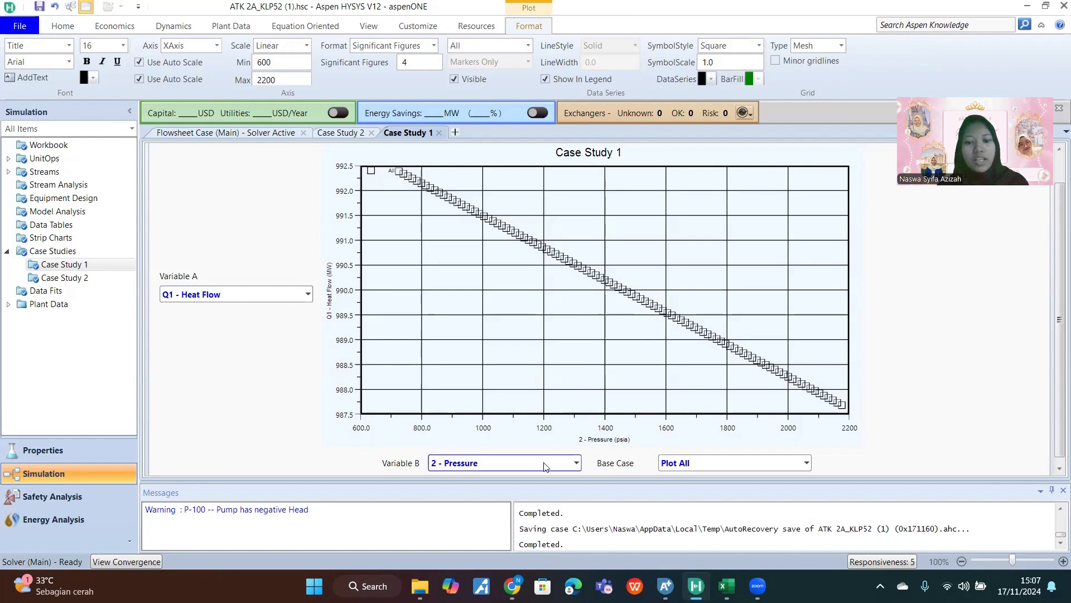
Step: Try Q1 and Q3 heat flow as Variable B of the plot, and restore 2 - Pressure
left_click(577, 464)
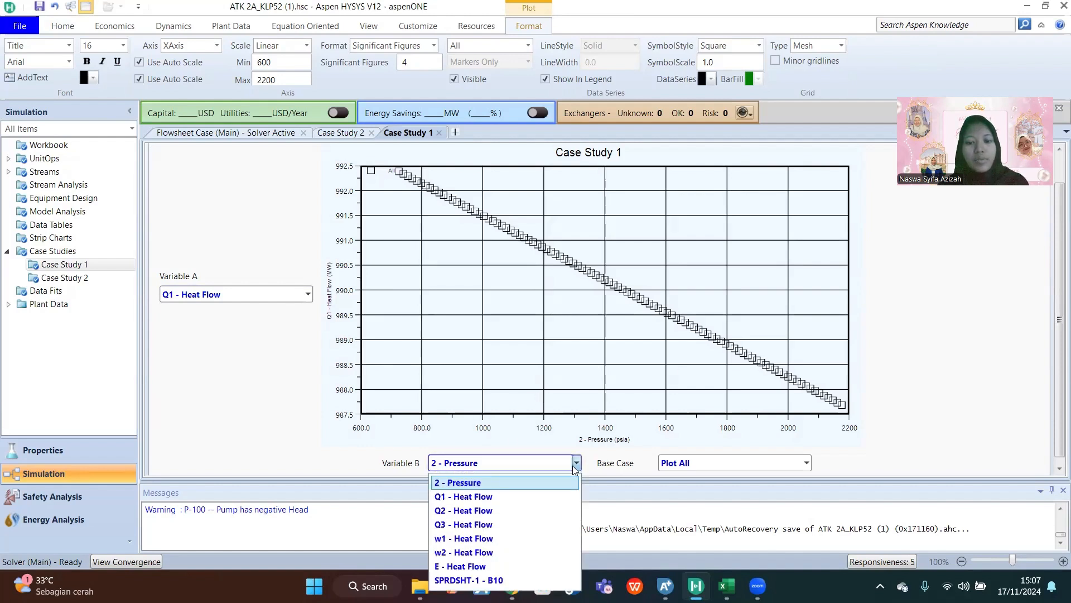
left_click(486, 496)
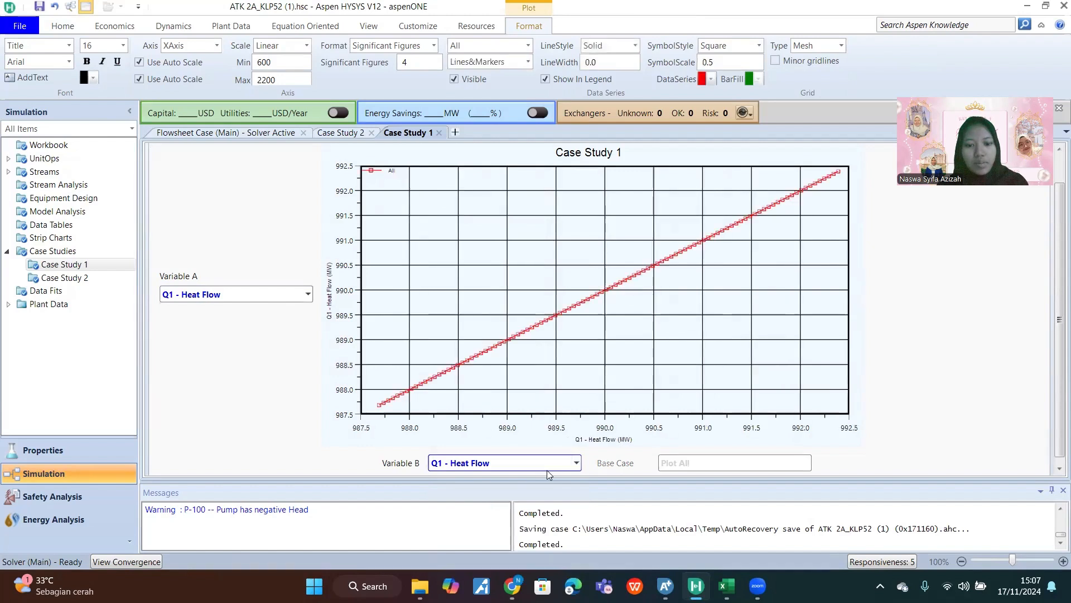
left_click(577, 463)
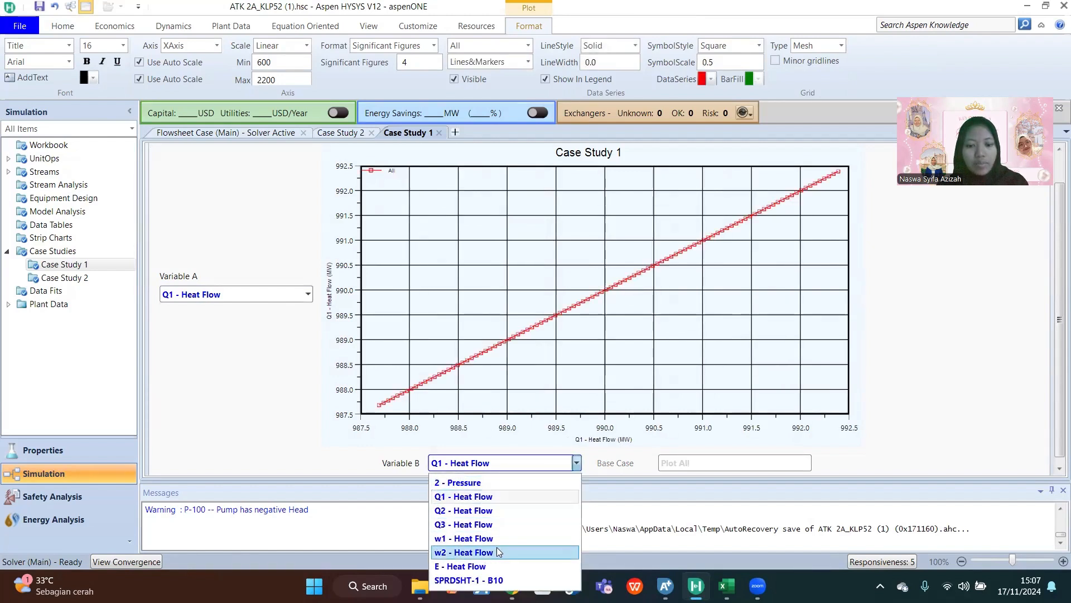
left_click(492, 525)
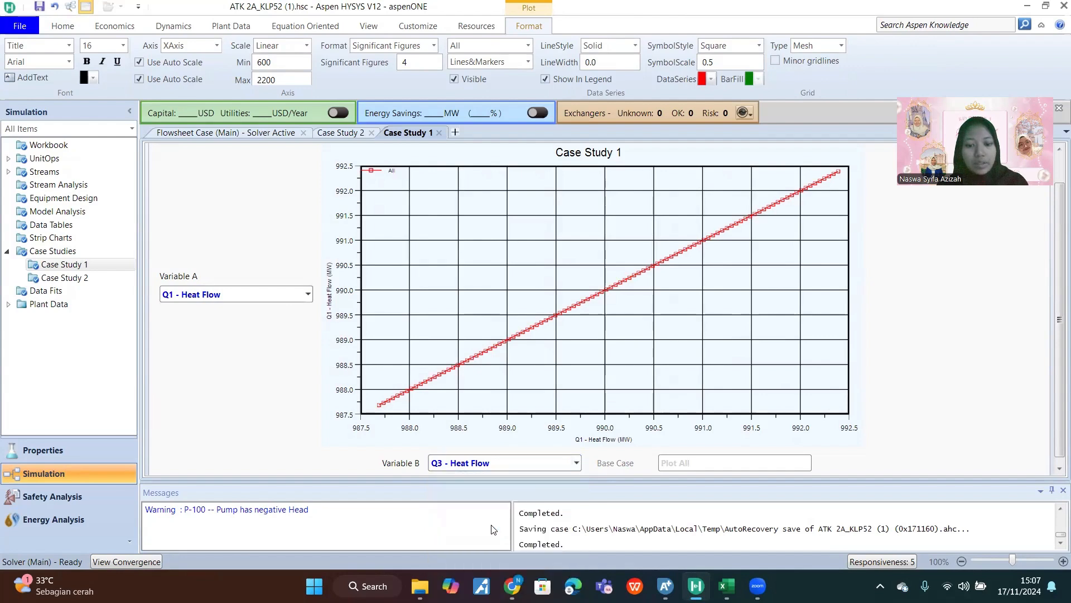
left_click(576, 463)
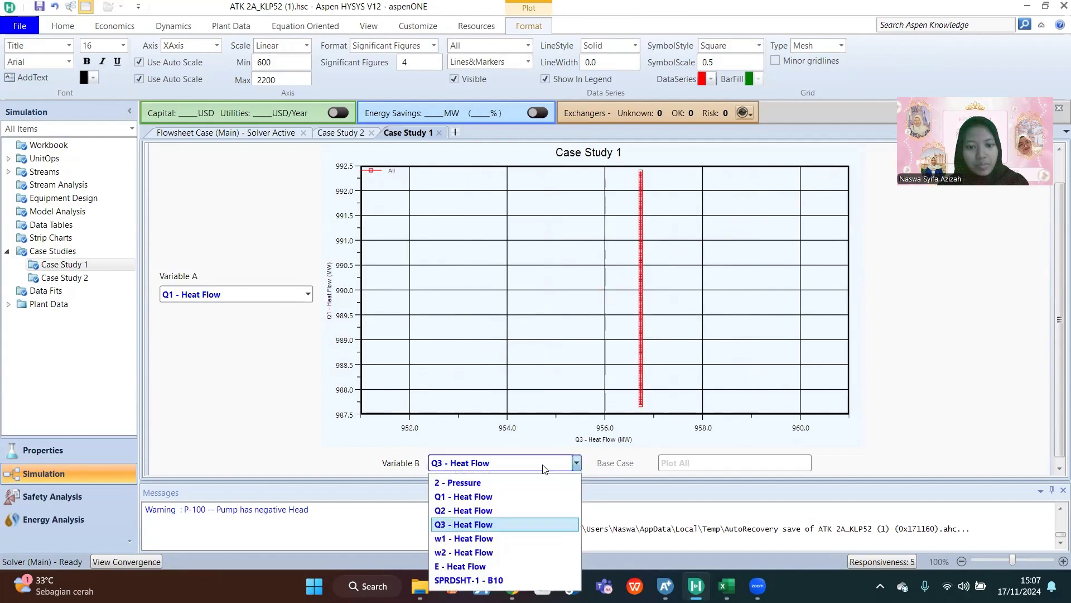
left_click(477, 484)
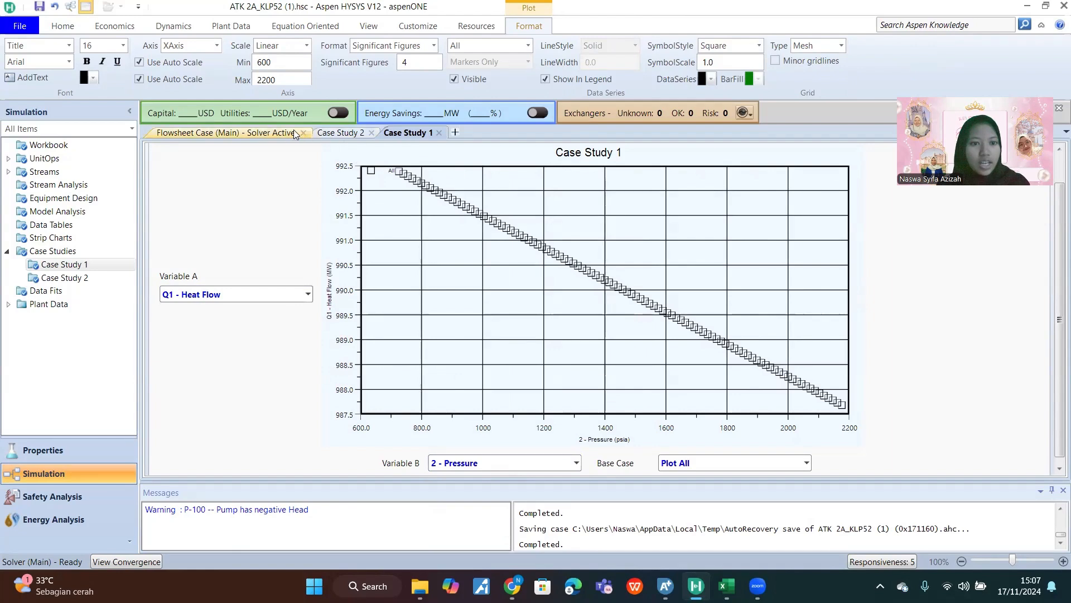
Step: Review the main flowsheet and return to the Case Study 1 plot of Q1 heat flow
left_click(260, 132)
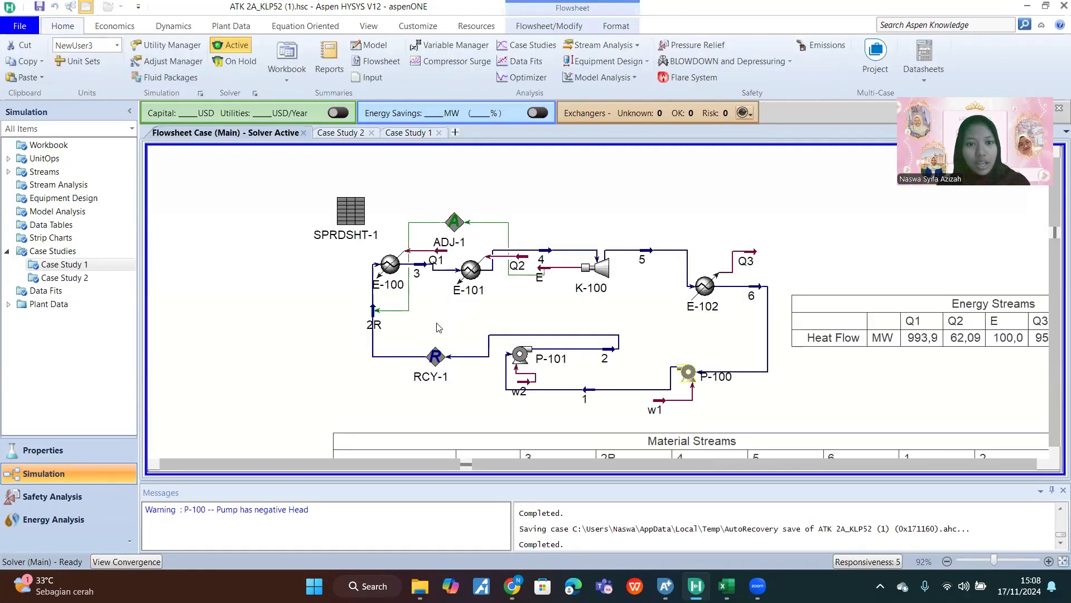
left_click(423, 130)
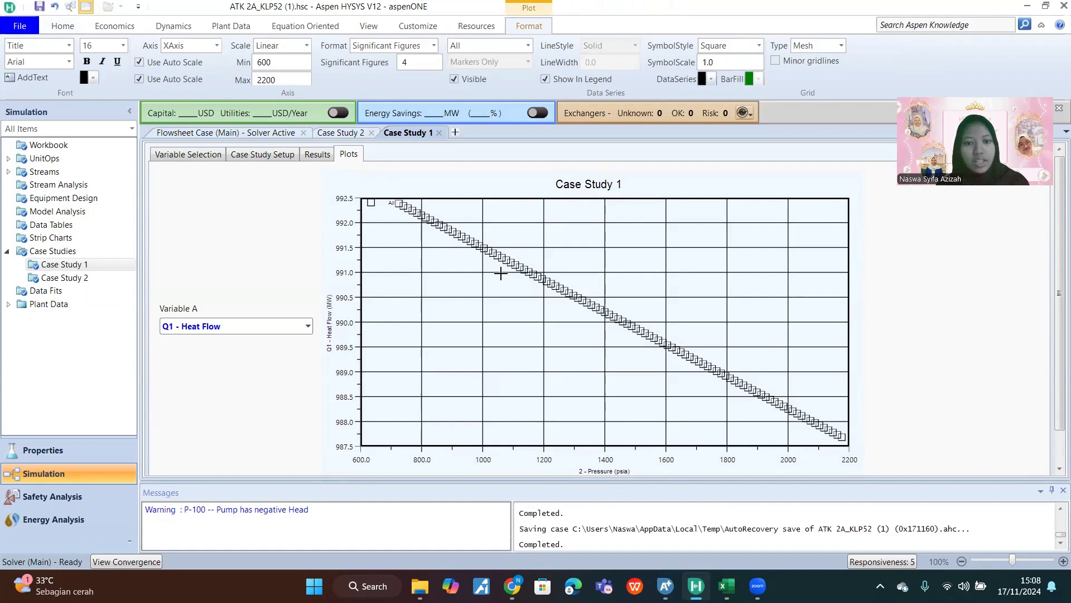
mouse_move(715, 366)
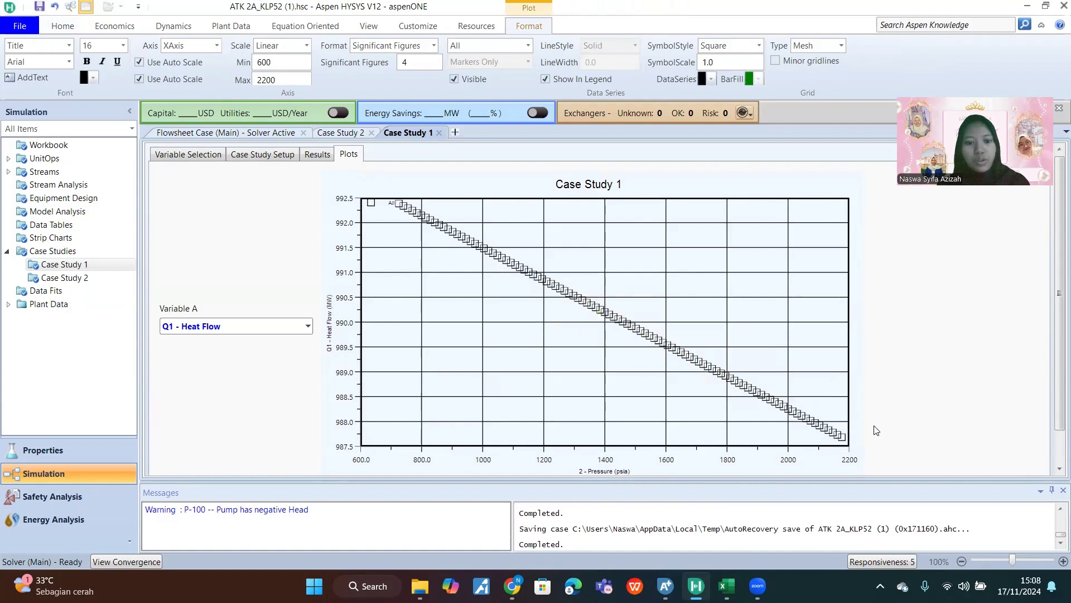
Step: Plot Q2, Q3, w1 and w2 heat flow in turn against stream 2 pressure in Case Study 1
left_click(308, 326)
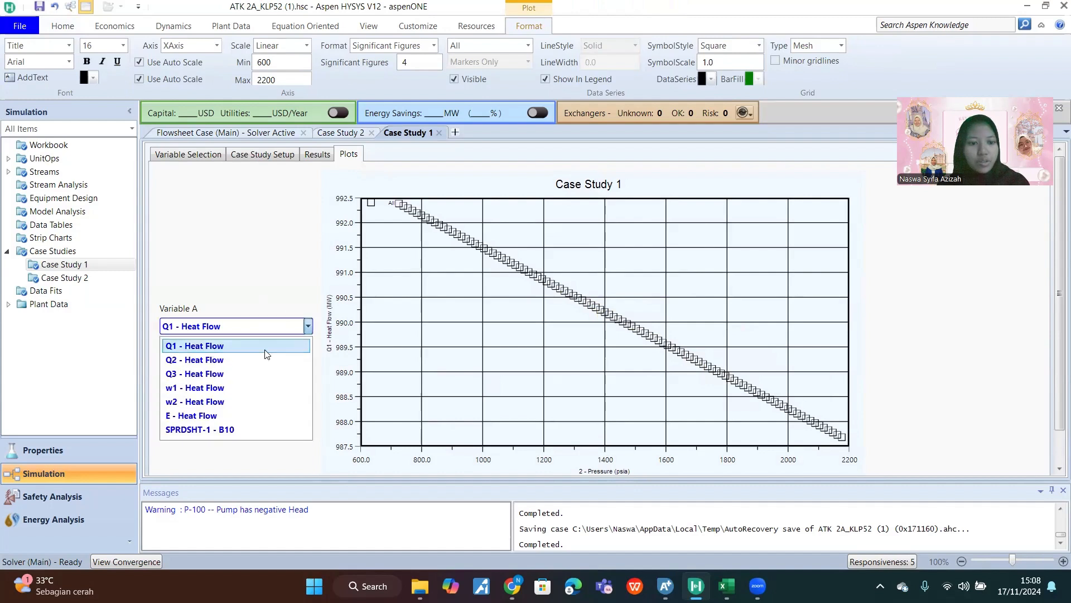
left_click(254, 352)
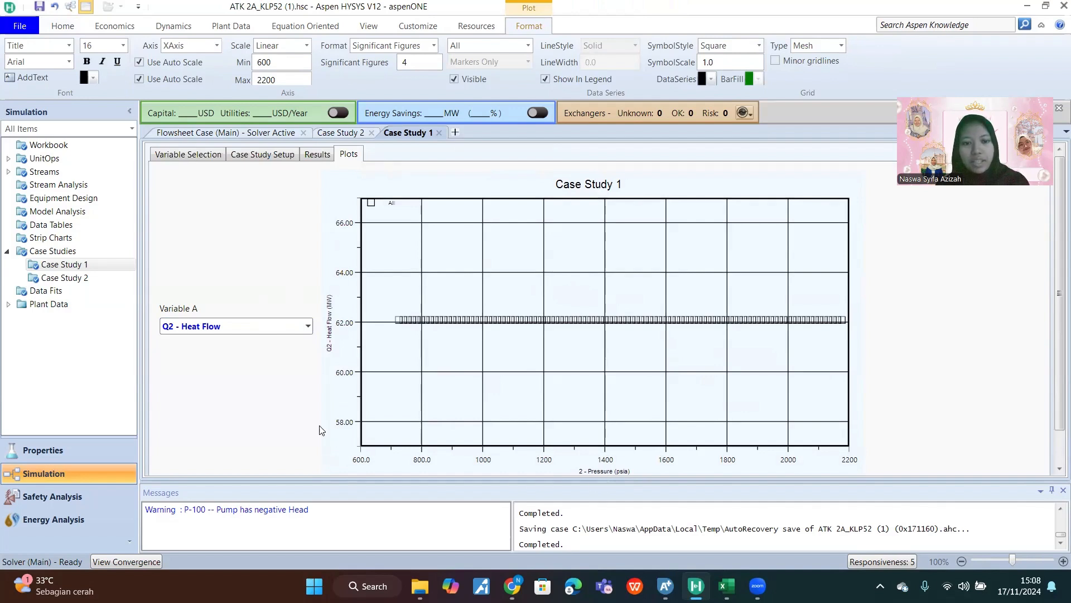
left_click(309, 325)
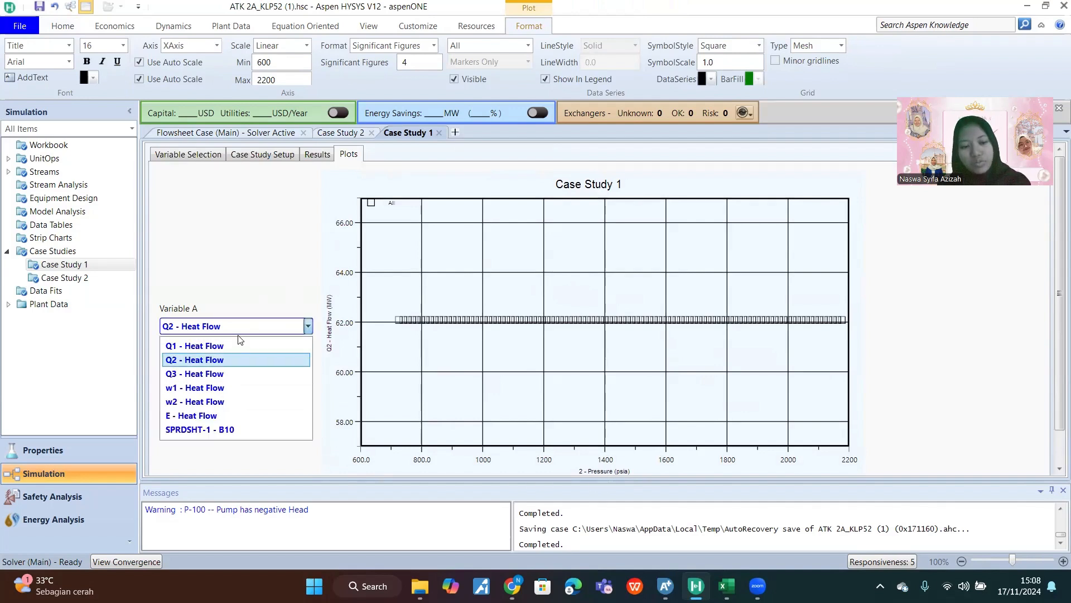
left_click(215, 373)
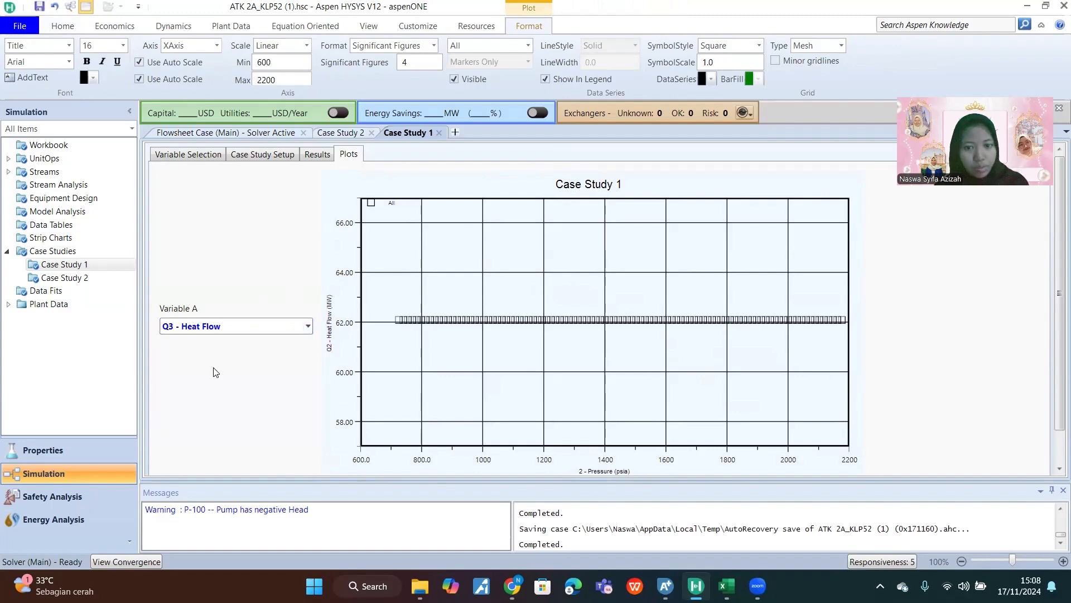
left_click(308, 327)
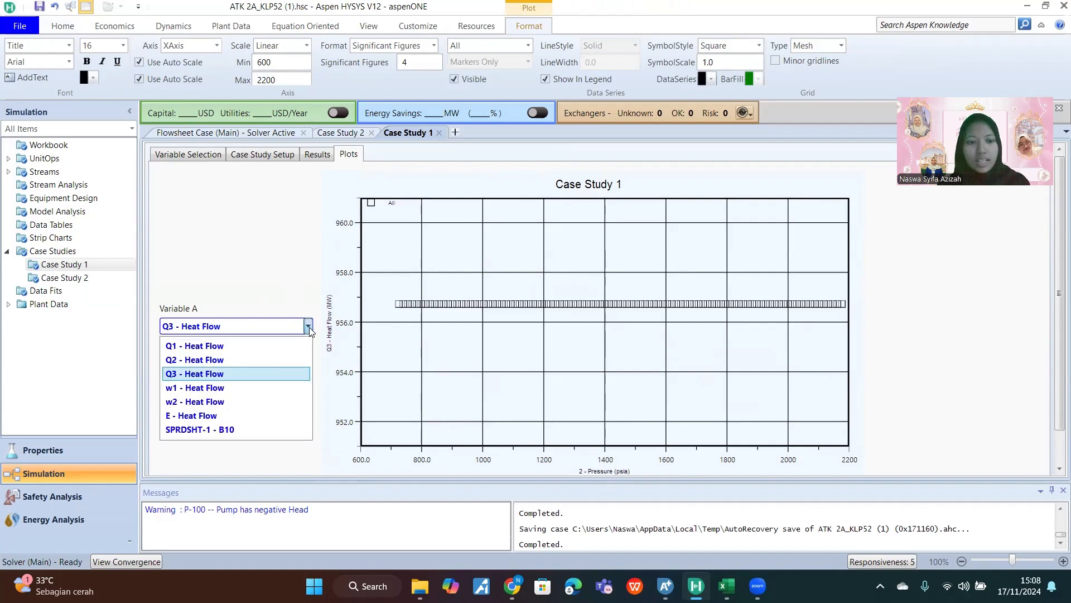
left_click(232, 389)
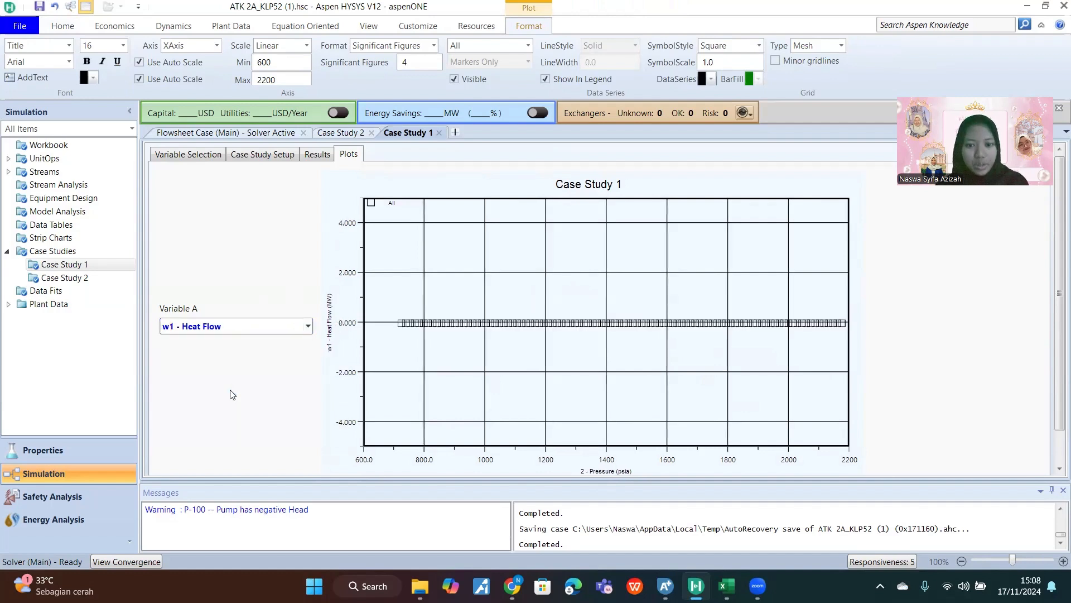
left_click(308, 326)
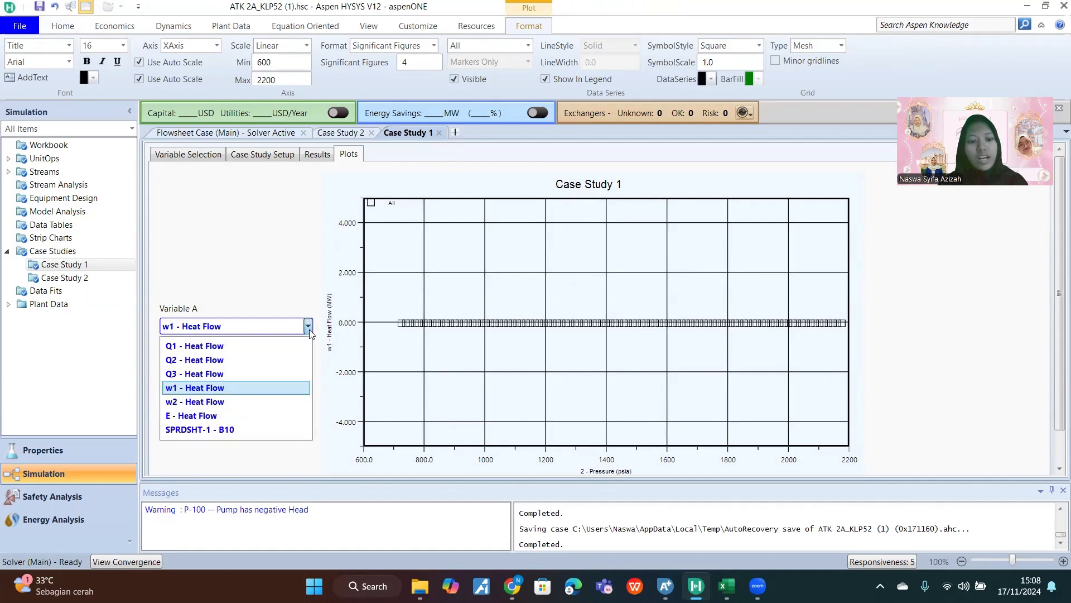
left_click(260, 399)
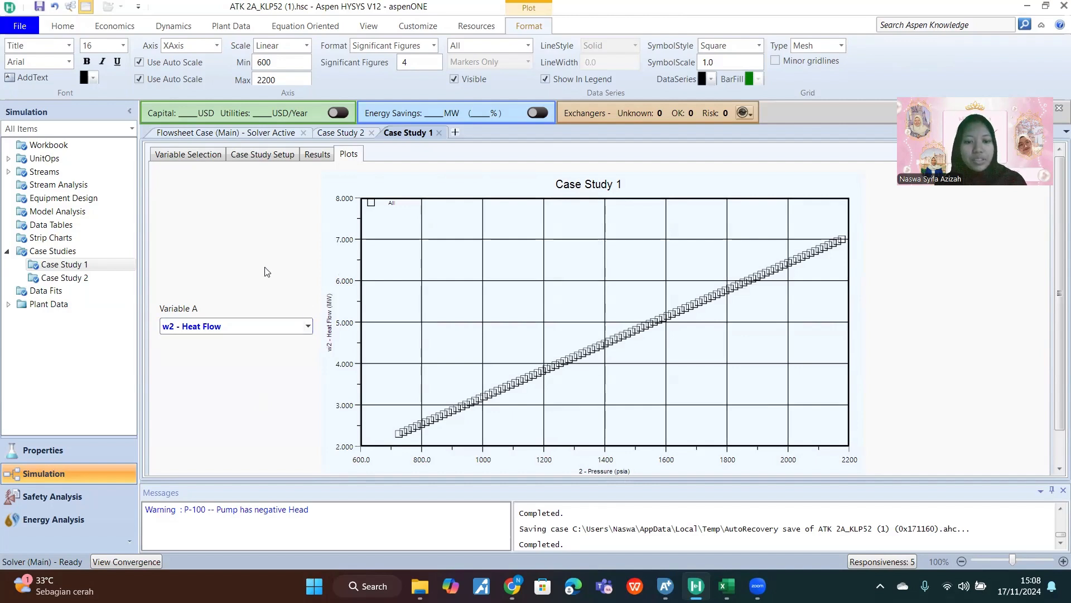
Step: Plot E heat flow and SPRDSHT-1 B10 as Variable A, and return the plot to Q1 heat flow
left_click(306, 325)
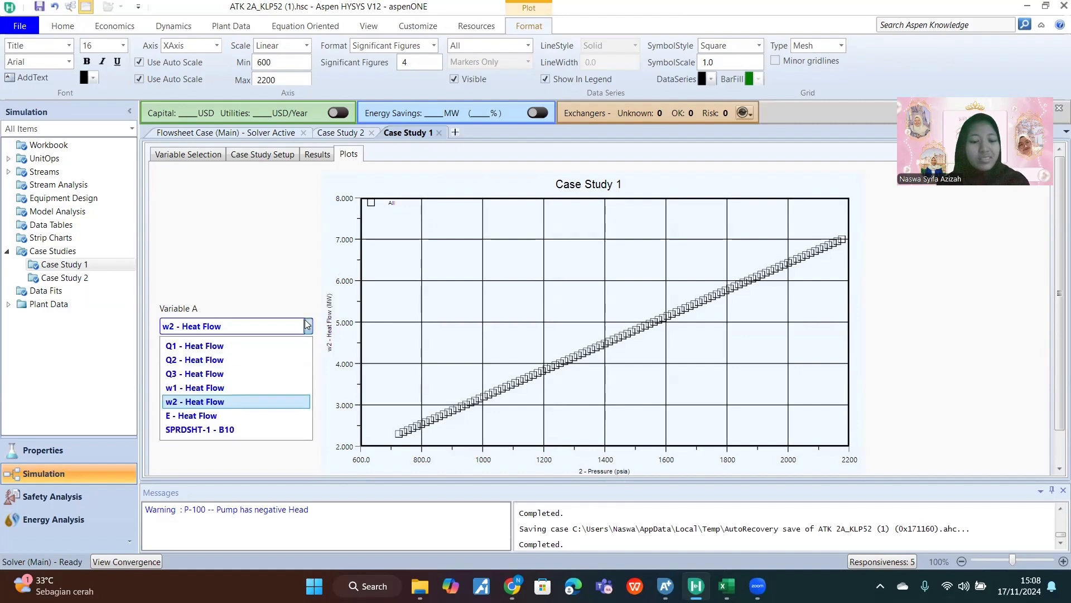
left_click(232, 416)
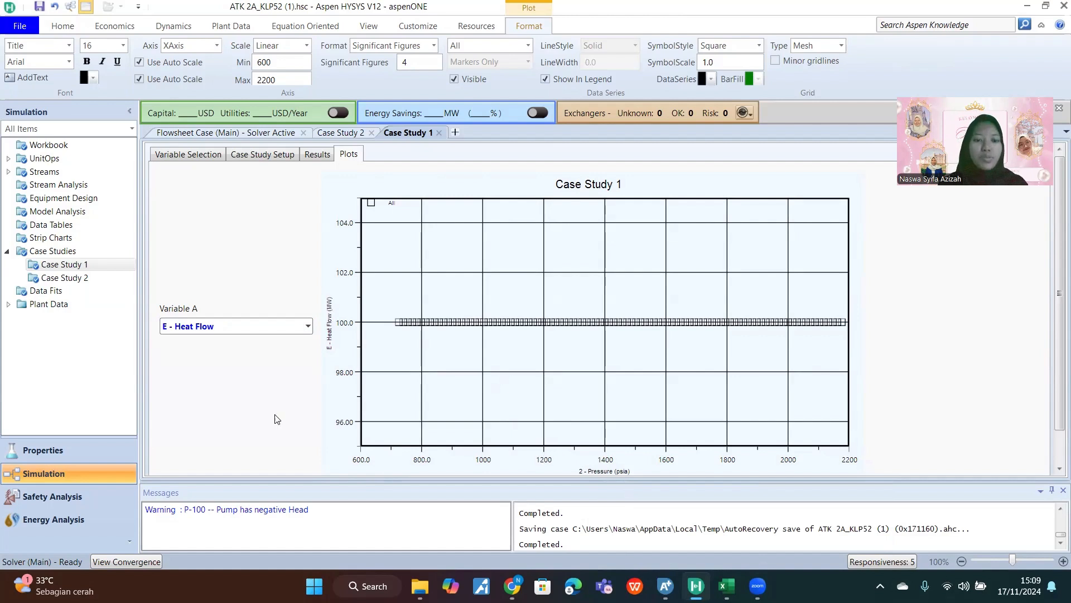
left_click(307, 326)
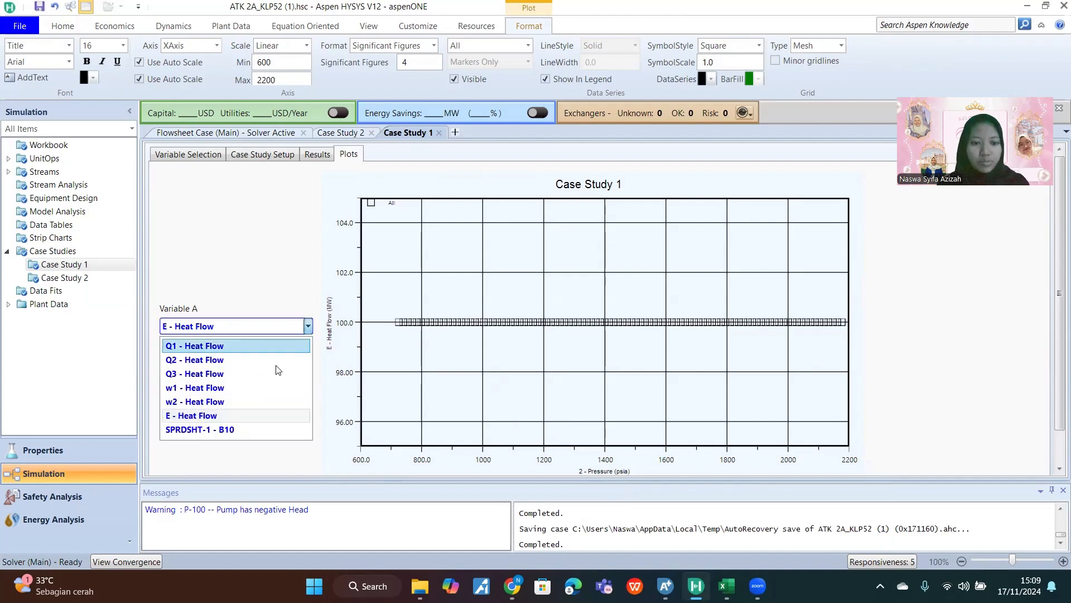
left_click(226, 430)
left_click(307, 326)
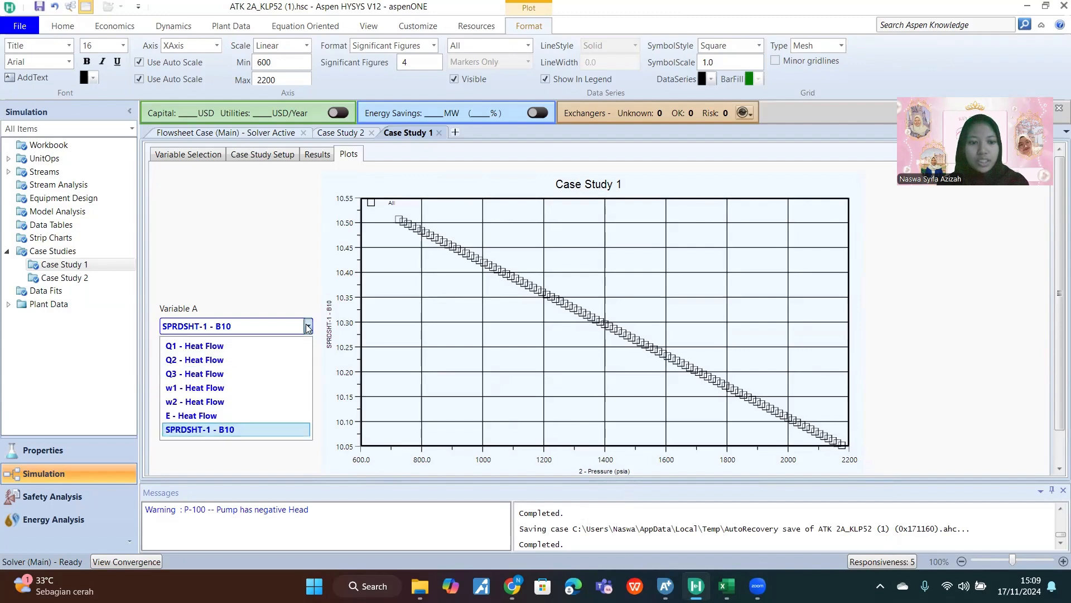
left_click(223, 351)
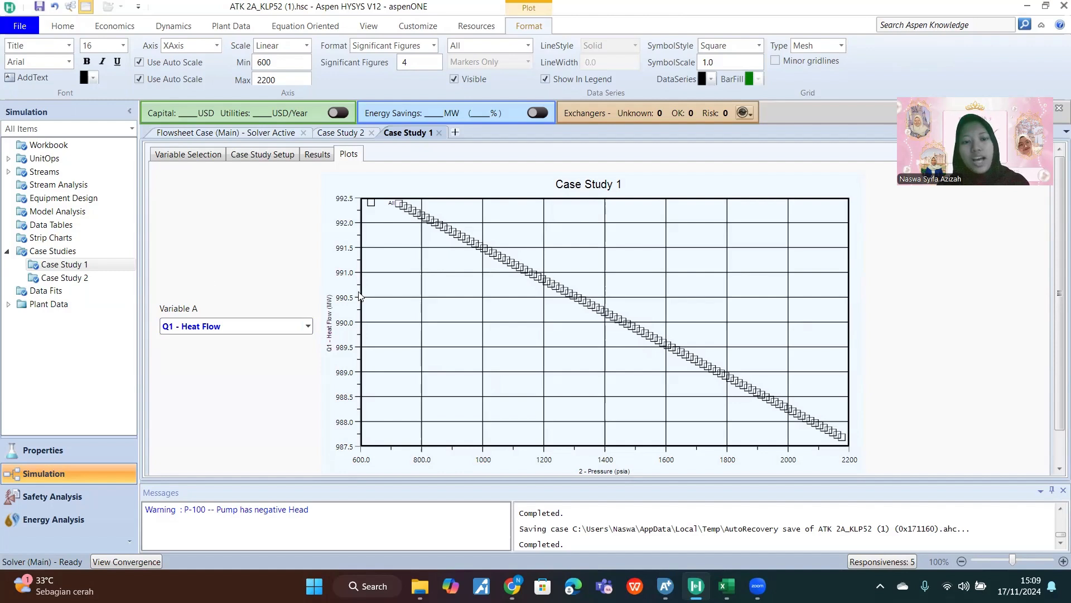
Step: Switch to the Aspen Plus file Simulation 2.apwz and view the S-1 sensitivity results curve
mouse_move(667, 584)
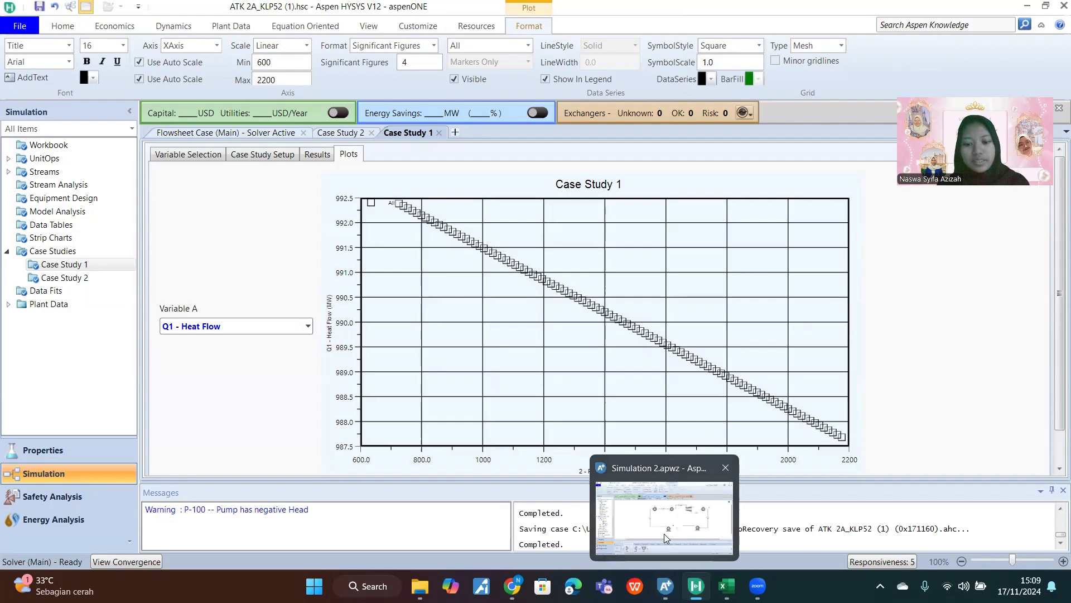
left_click(674, 520)
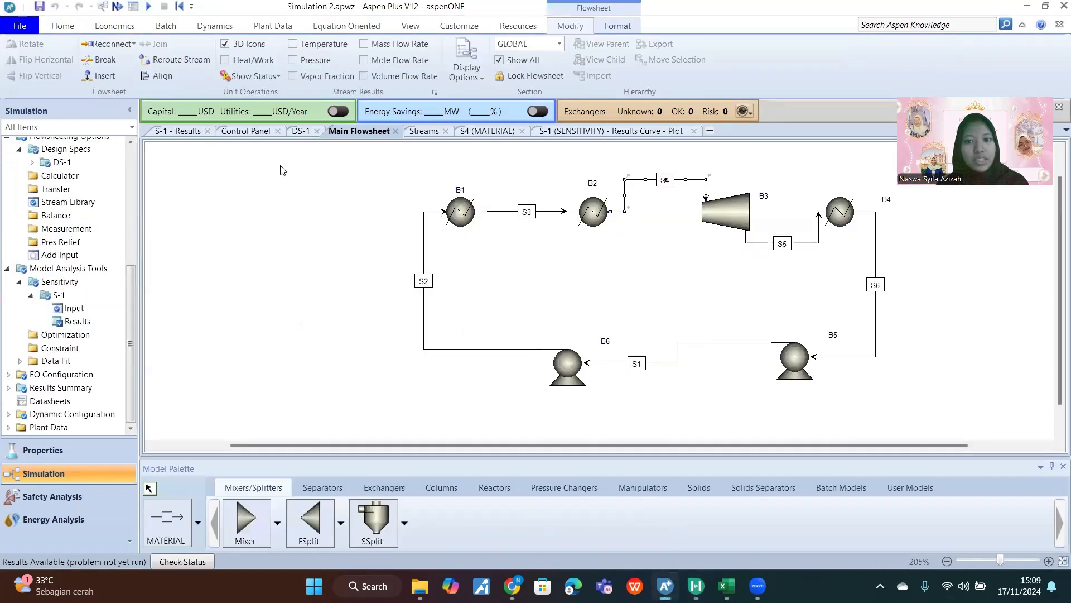
left_click(599, 130)
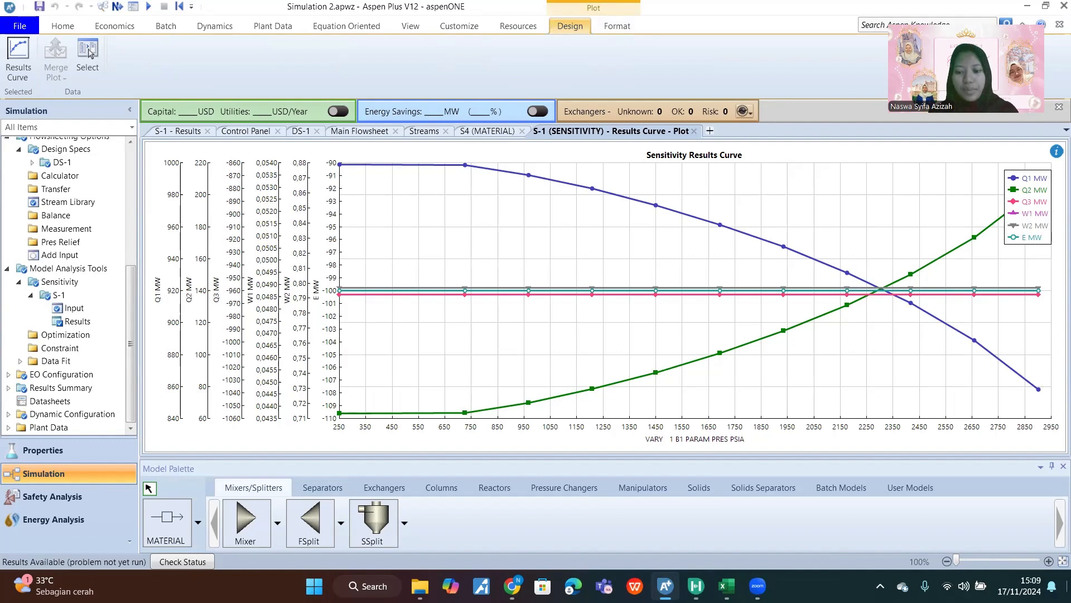
Step: Compare the Case Study 1 plot in Aspen HYSYS with the curves and legend of the Aspen Plus sensitivity plot
mouse_move(757, 586)
mouse_move(696, 585)
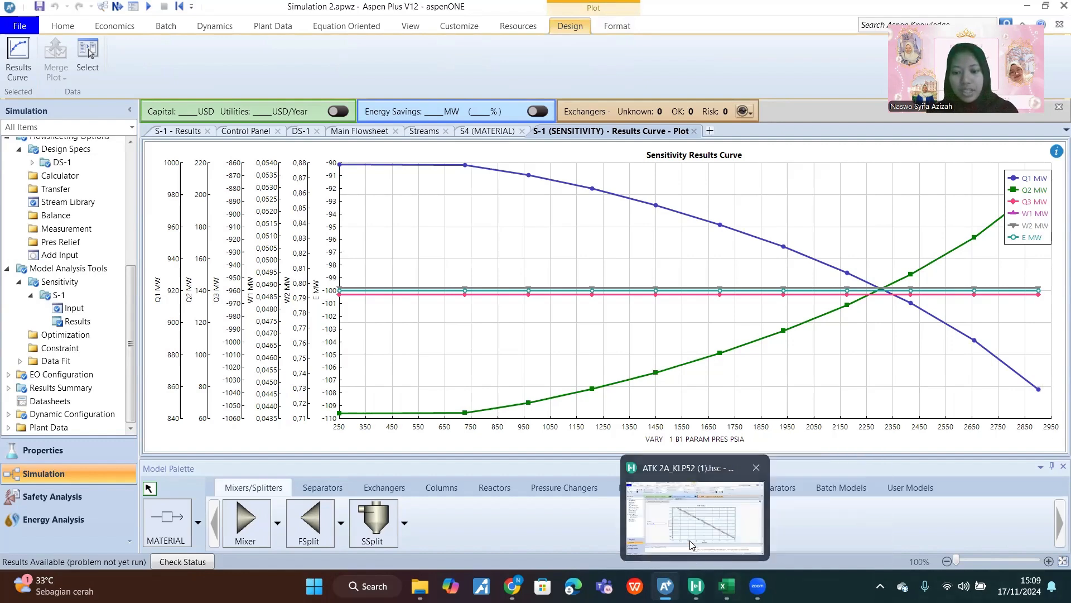
left_click(690, 540)
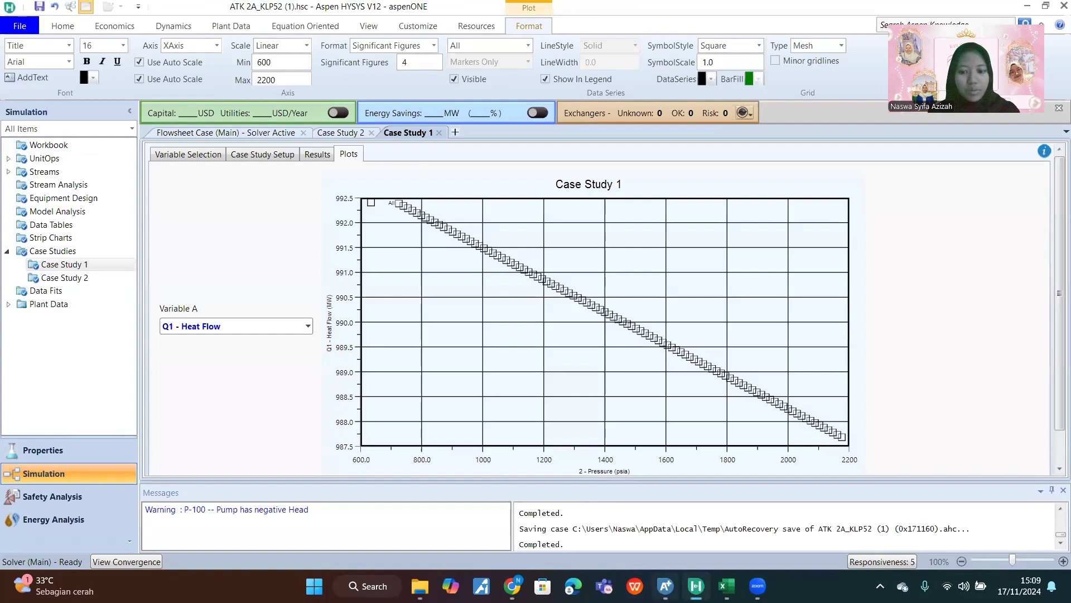
mouse_move(665, 586)
left_click(651, 529)
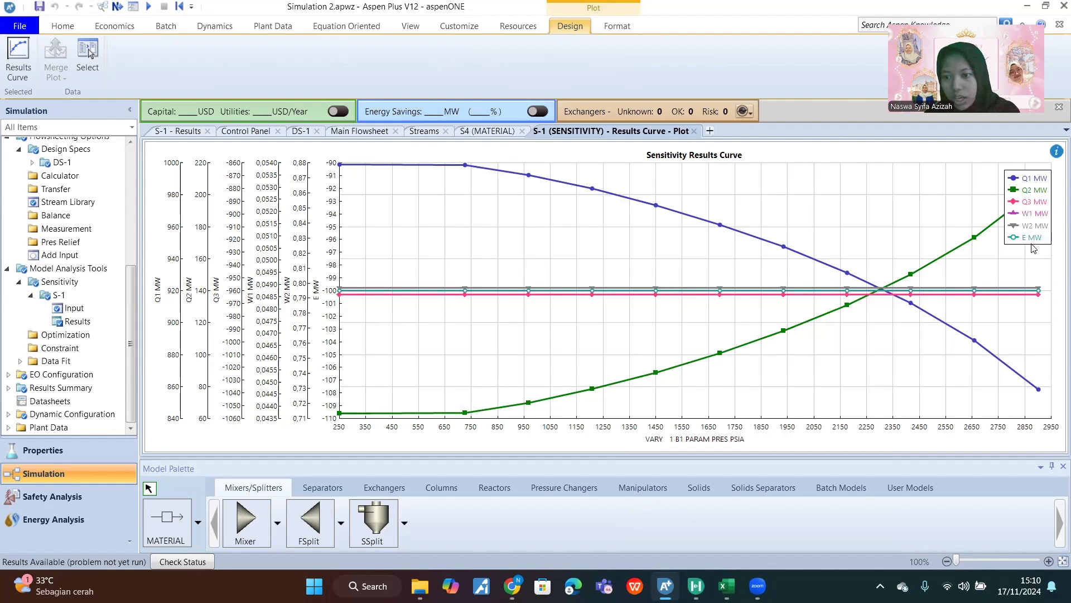
left_click(1022, 198)
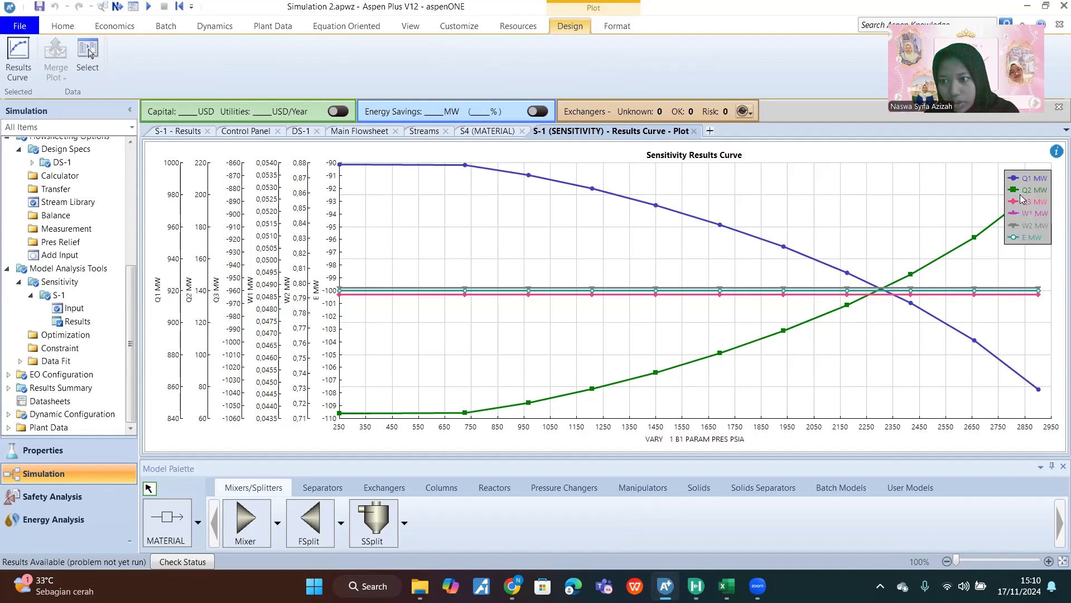
left_click(864, 371)
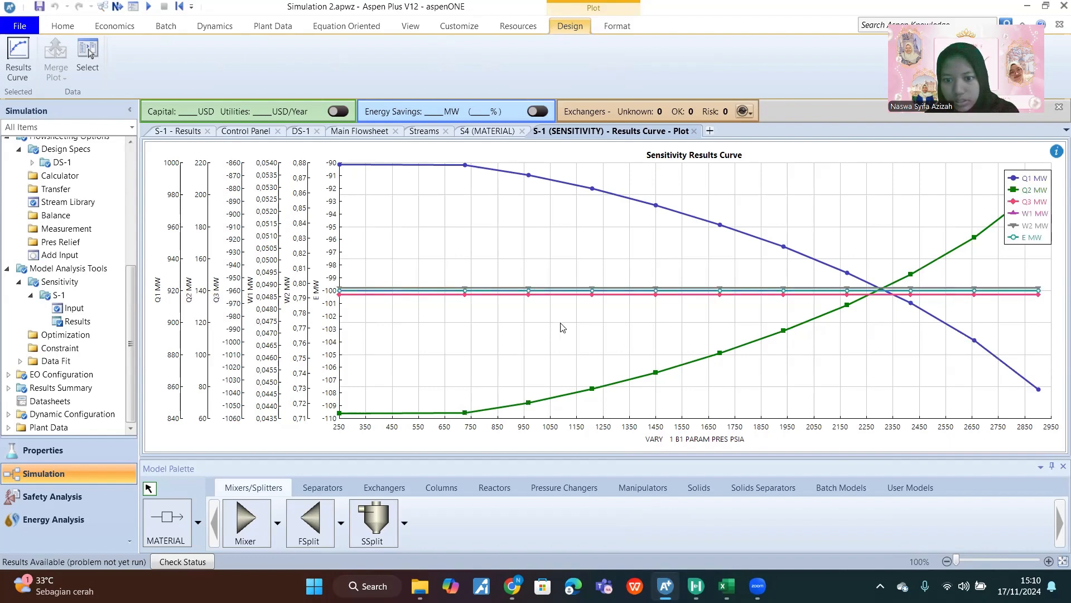
Step: Review the Aspen Plus main flowsheet, and switch to Aspen HYSYS to examine the heaters on its main flowsheet
left_click(359, 130)
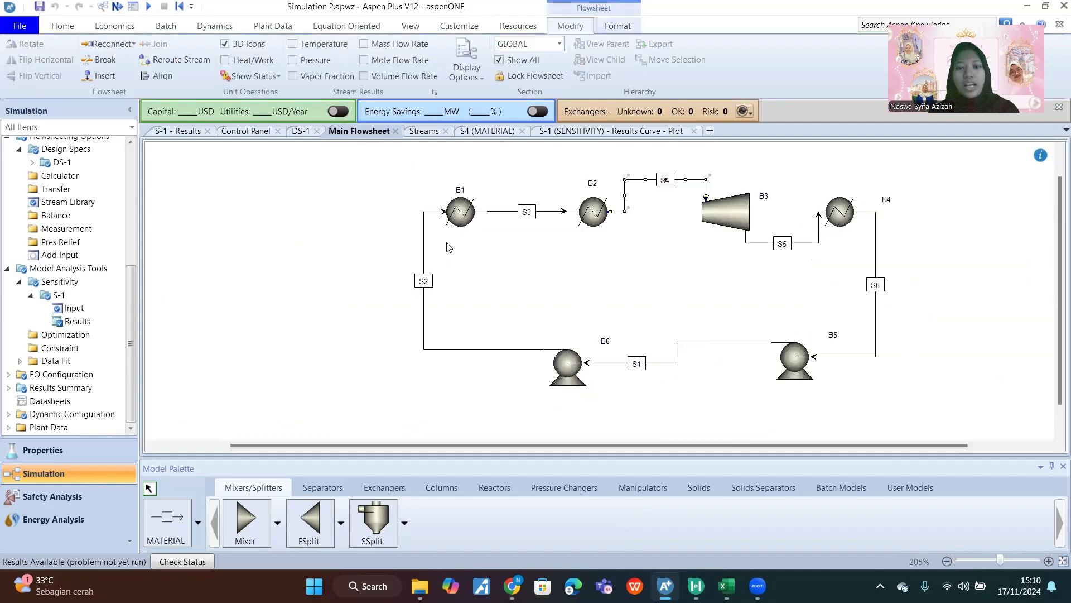
mouse_move(696, 585)
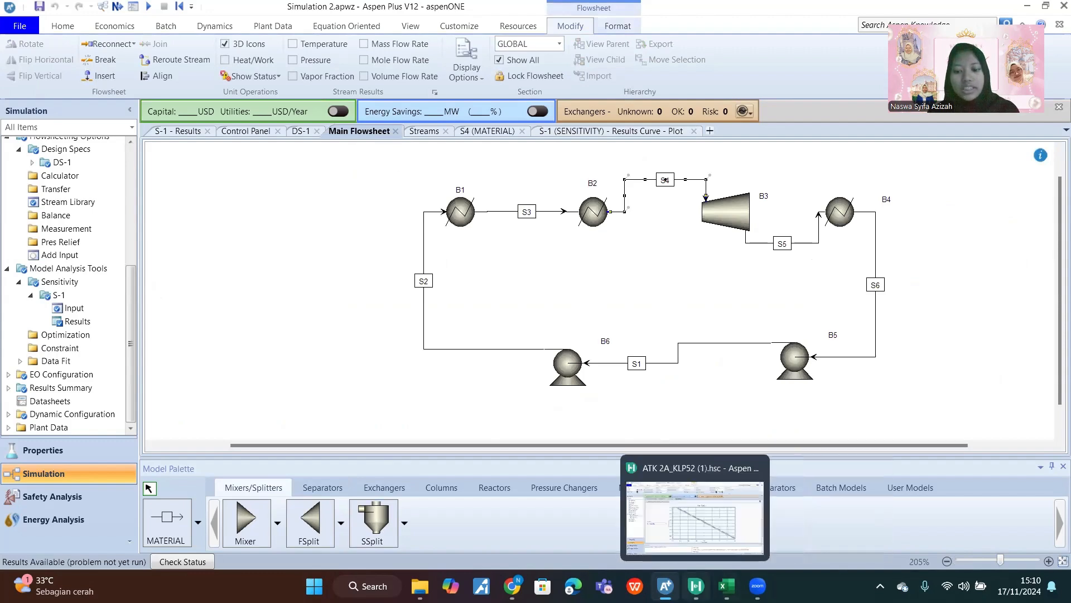
left_click(692, 510)
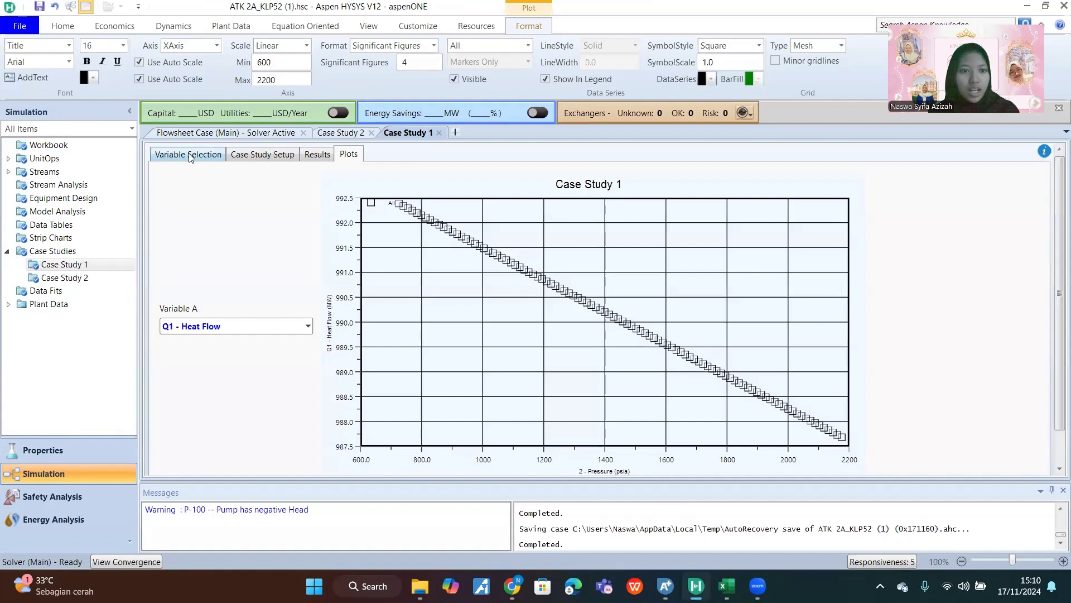
left_click(282, 134)
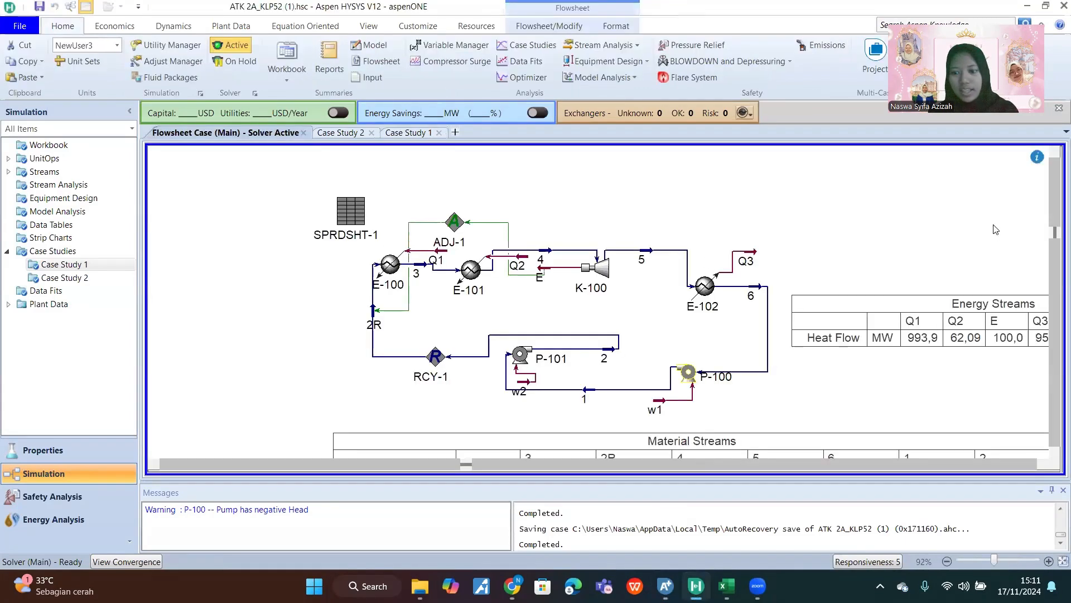
scroll(746, 250, "up", 3)
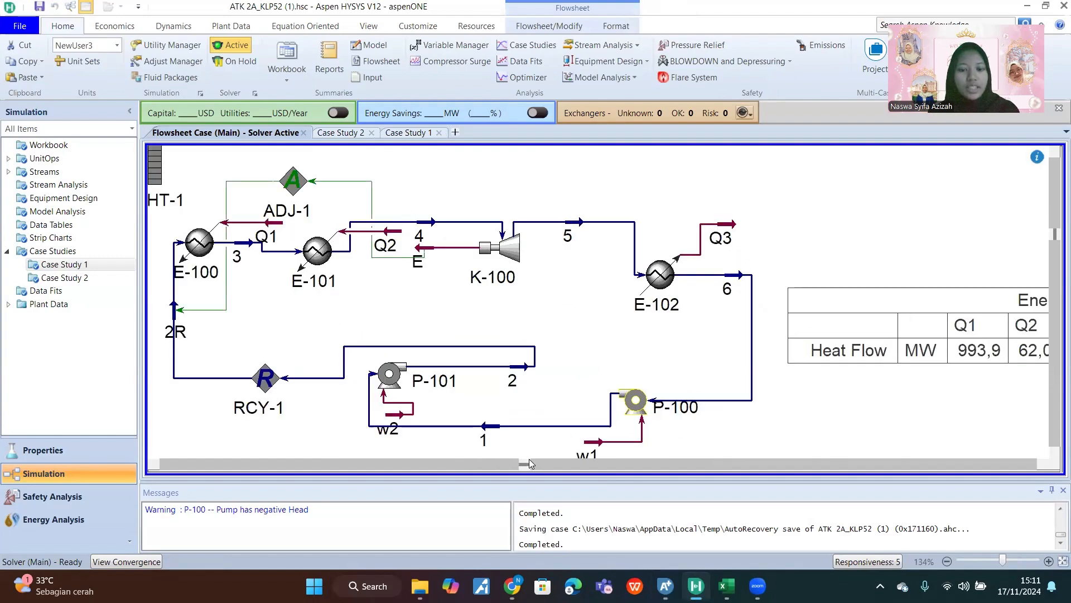
left_click_drag(527, 464, 490, 473)
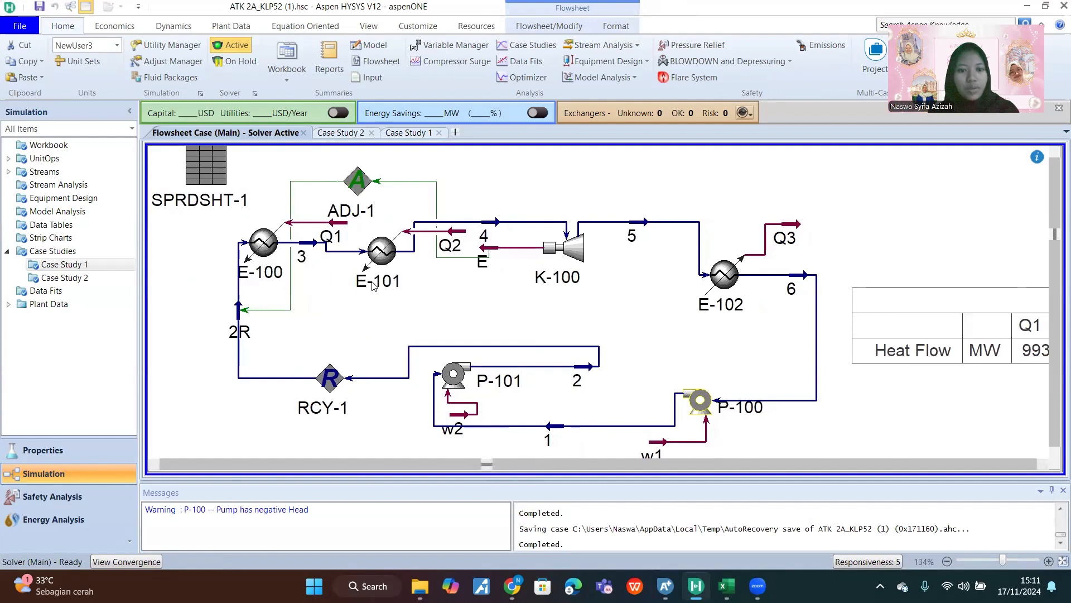
mouse_move(371, 259)
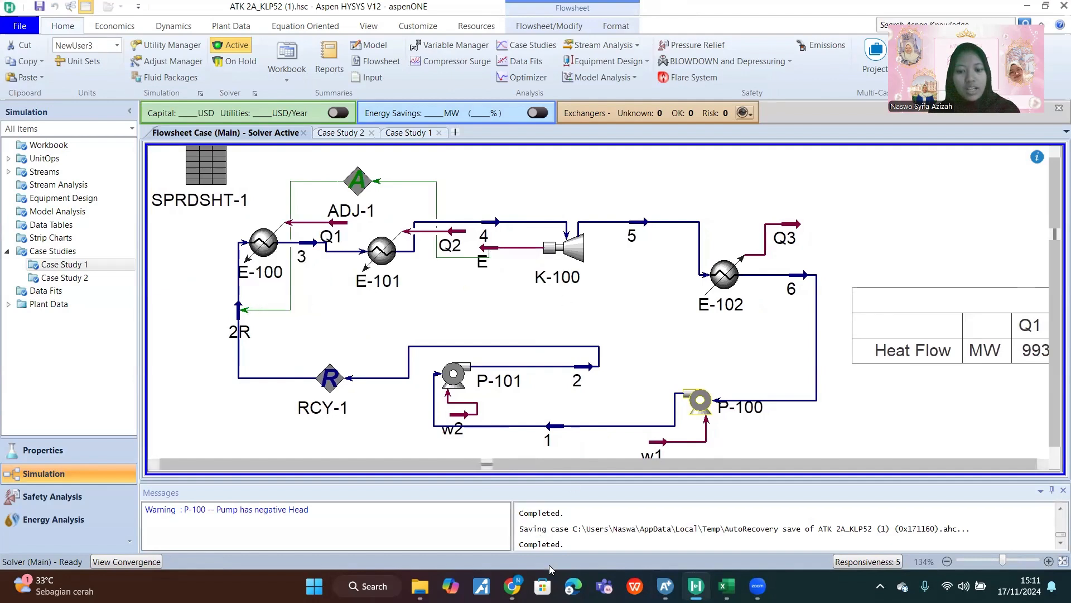
Step: Switch to the assignment PDF in Chrome and highlight the requirement for 10 saturated steam pressure variations in the 50-500 range
mouse_move(513, 586)
left_click(521, 518)
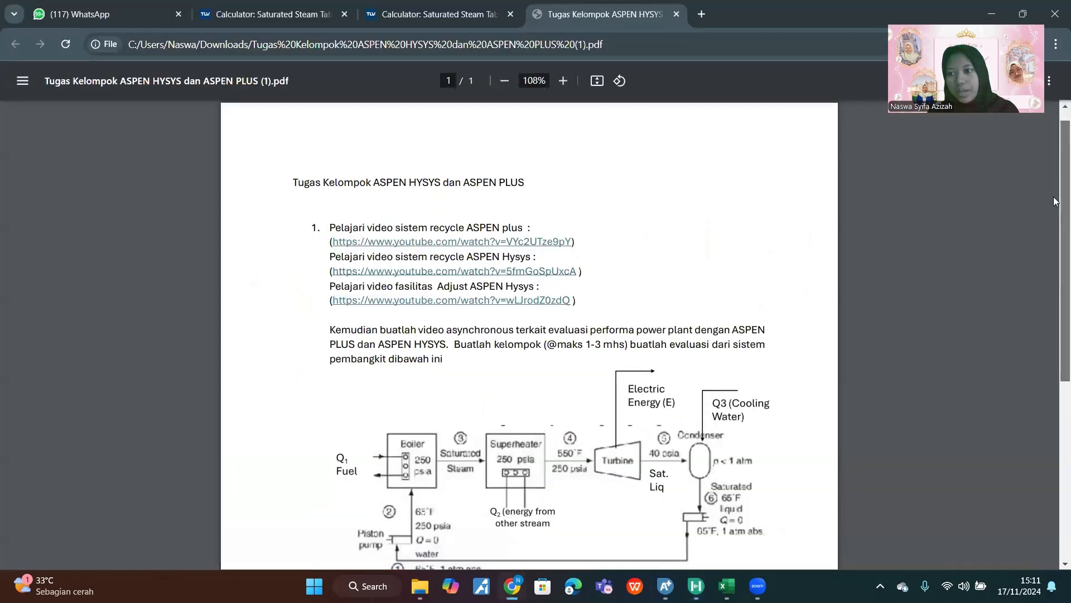
left_click_drag(1064, 170, 1056, 261)
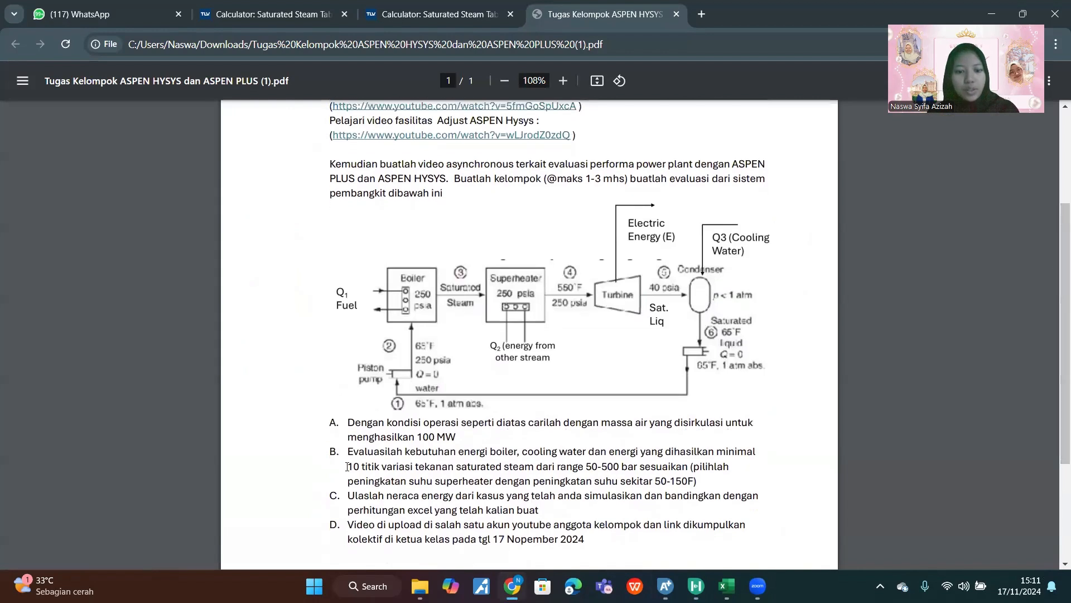
left_click_drag(347, 467, 624, 464)
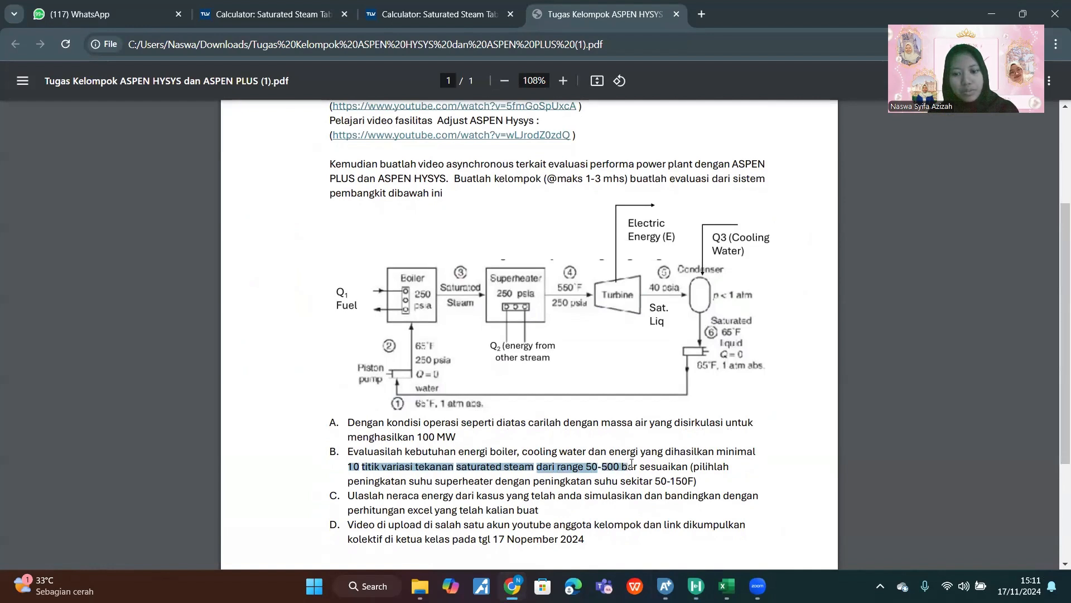
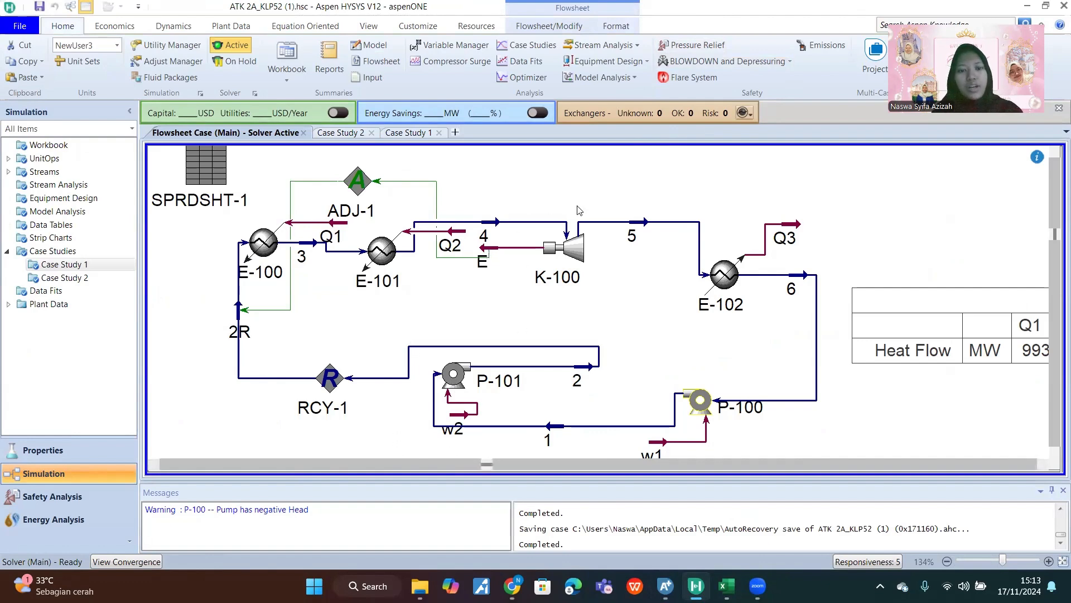
Step: Review the equipment loop on the HYSYS main flowsheet and examine the Energy Streams heat flow table
left_click_drag(263, 161, 833, 389)
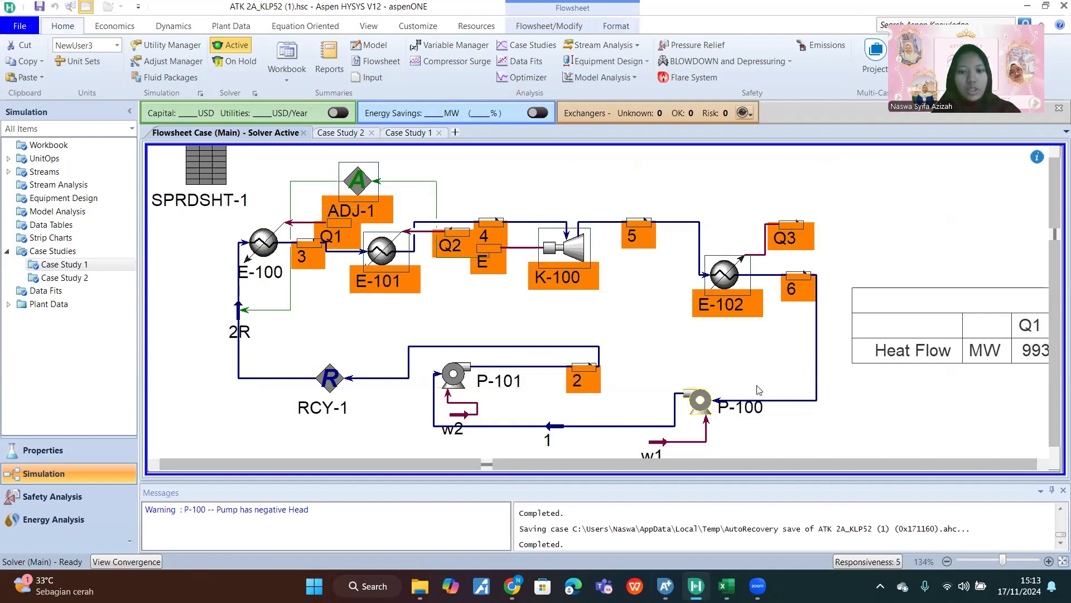
left_click(621, 342)
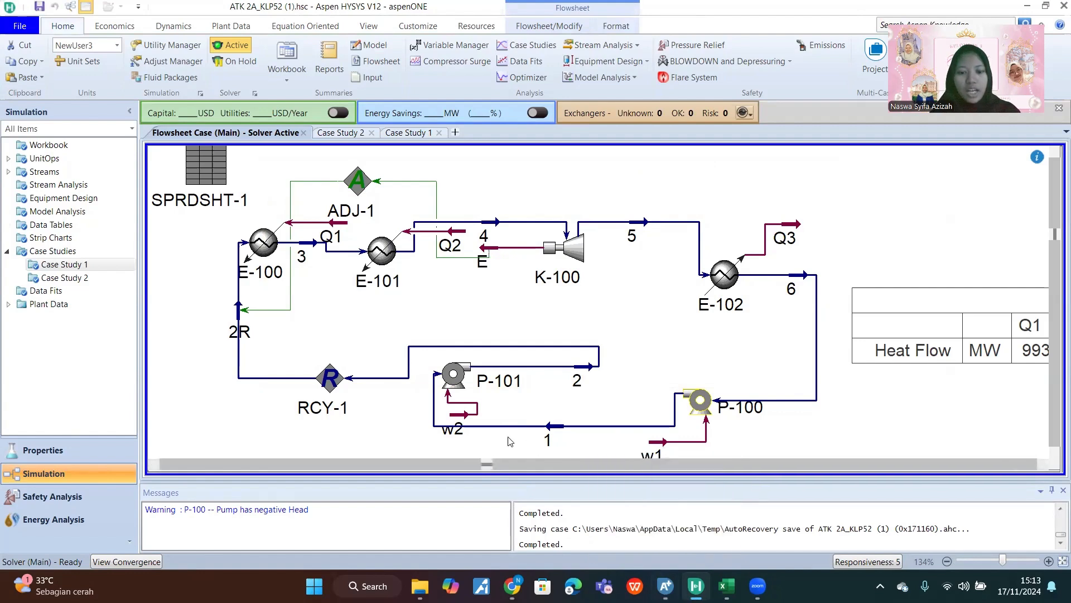
left_click_drag(486, 464, 754, 478)
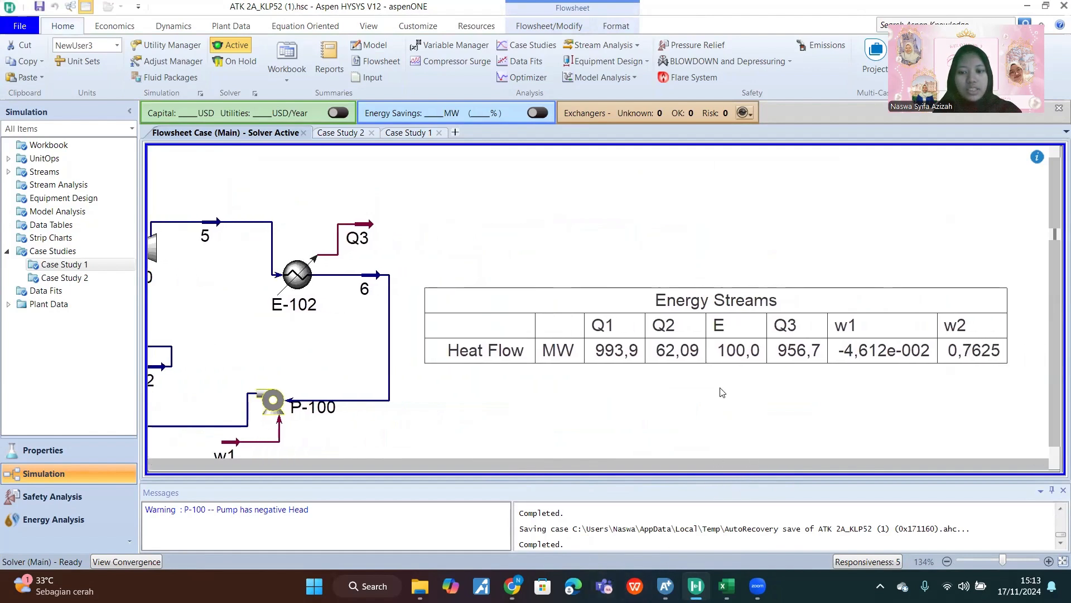
Step: Review the independent and dependent variables of Case Study 1, and return to the Energy Streams table on the main flowsheet
left_click(635, 344)
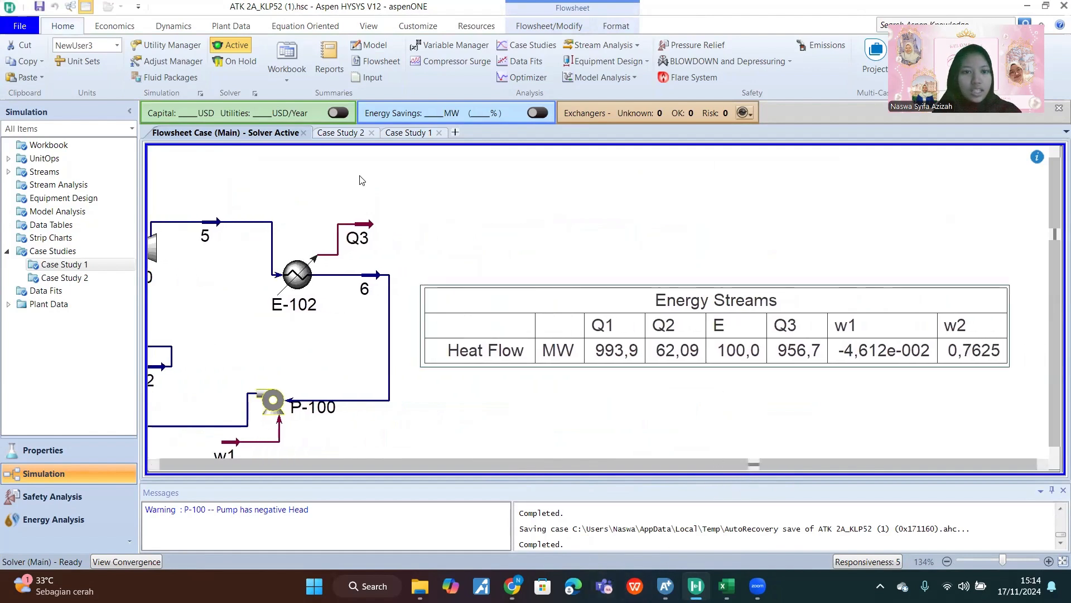
left_click(420, 134)
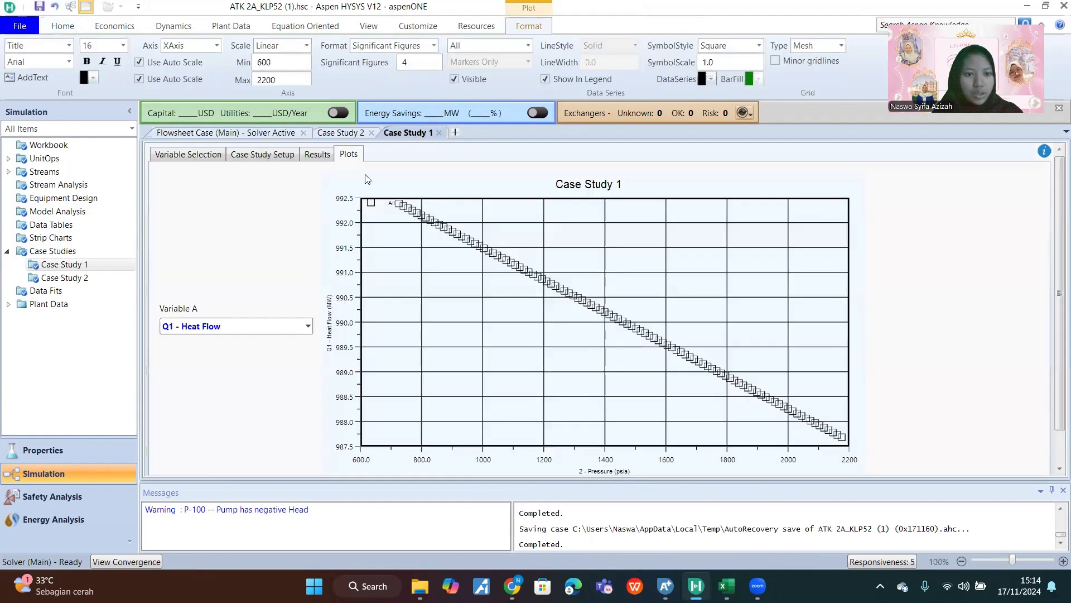
left_click(187, 155)
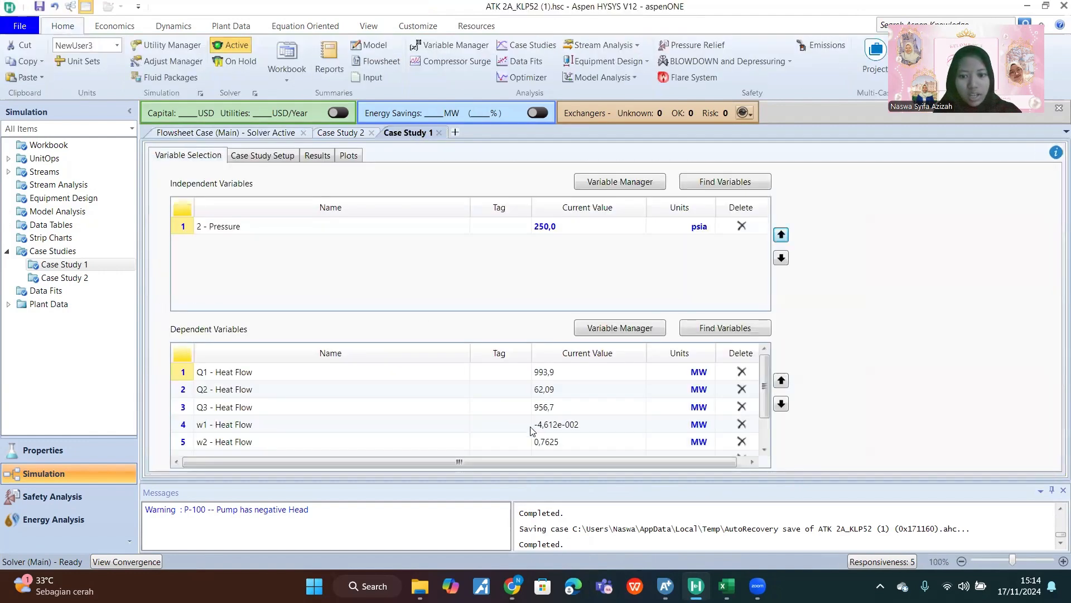
scroll(540, 428, "down", 1)
scroll(540, 428, "up", 1)
scroll(540, 428, "down", 1)
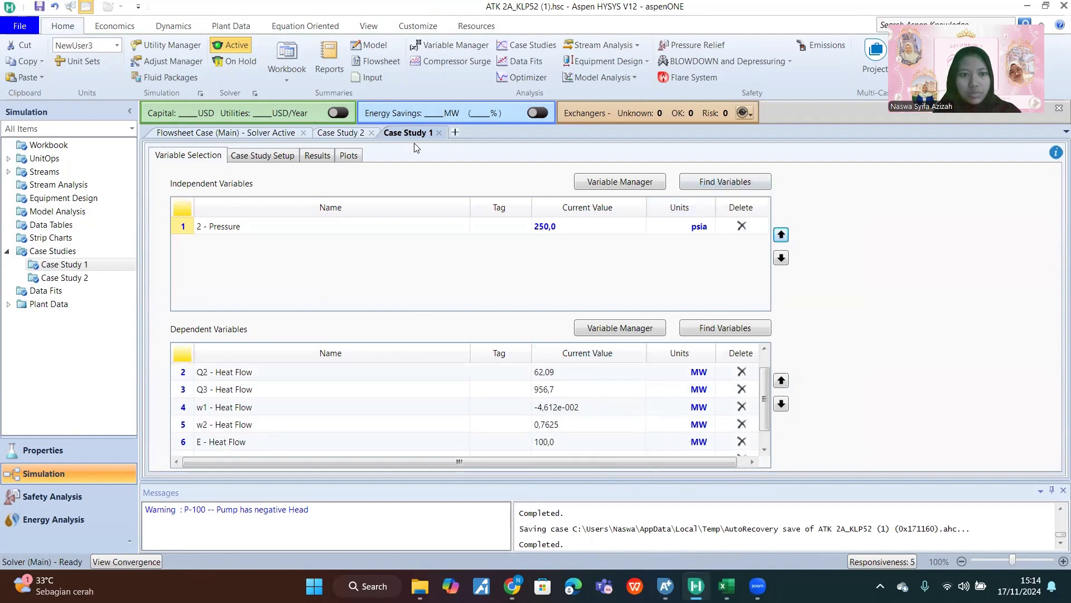
left_click(254, 134)
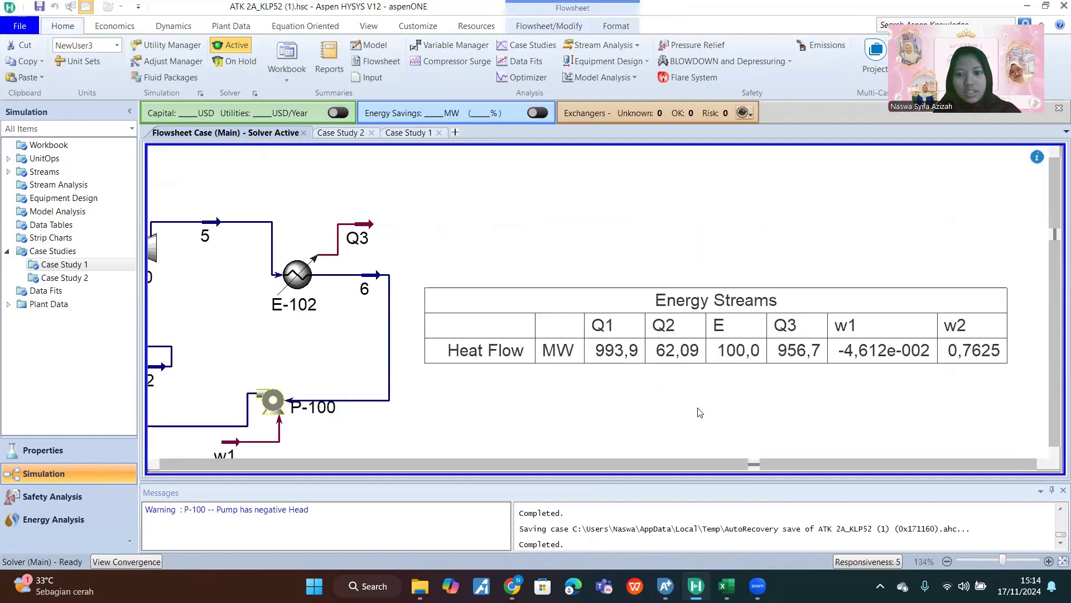
Step: Switch to Aspen Plus to examine the S-1 sensitivity base-case values, and return to Aspen HYSYS to compare them with the Energy Streams table
left_click(665, 586)
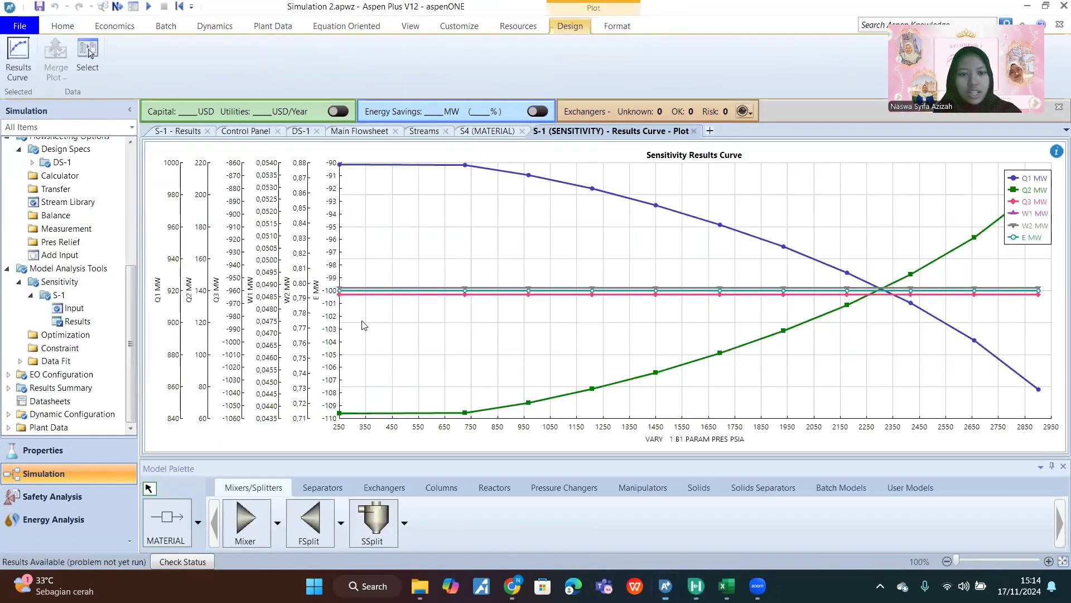
left_click(176, 131)
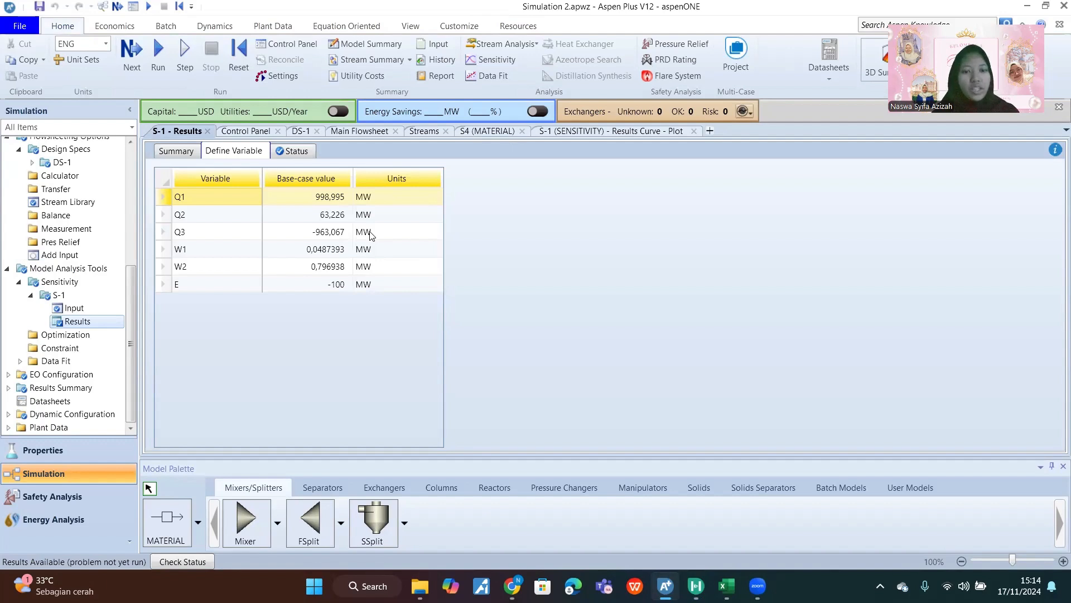
mouse_move(701, 584)
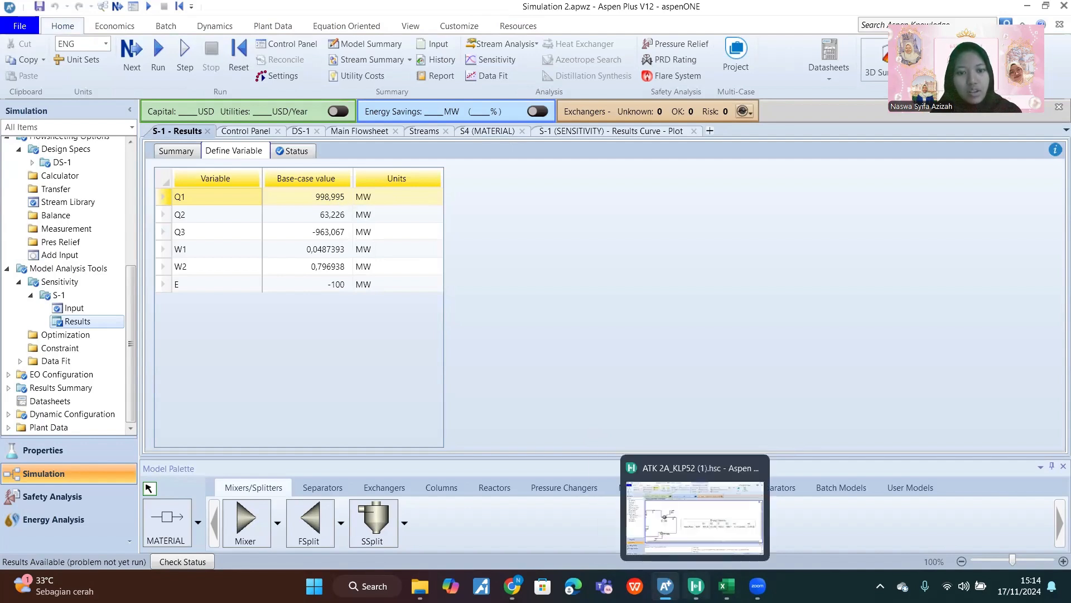
left_click(697, 541)
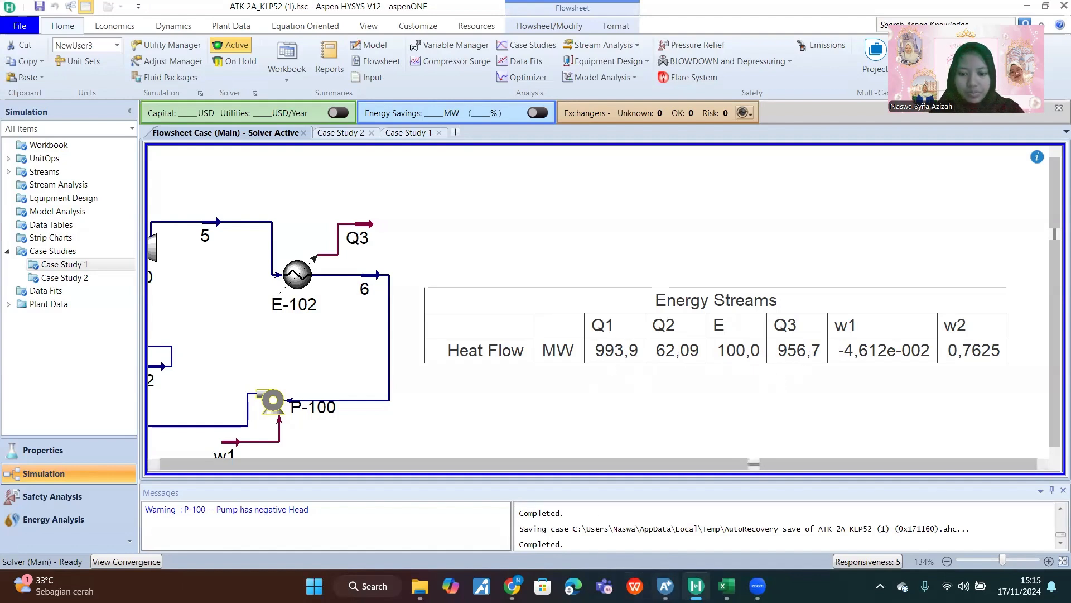
Step: Examine the Q2 base-case value in Aspen Plus and compare it with the Q2 heat flow in Aspen HYSYS
mouse_move(666, 586)
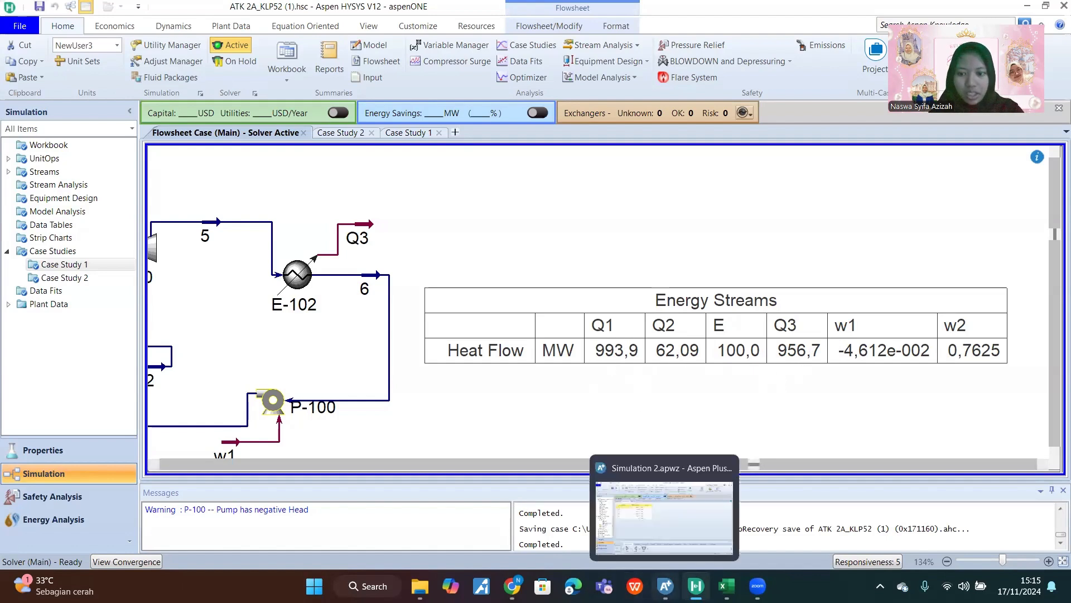
left_click(680, 527)
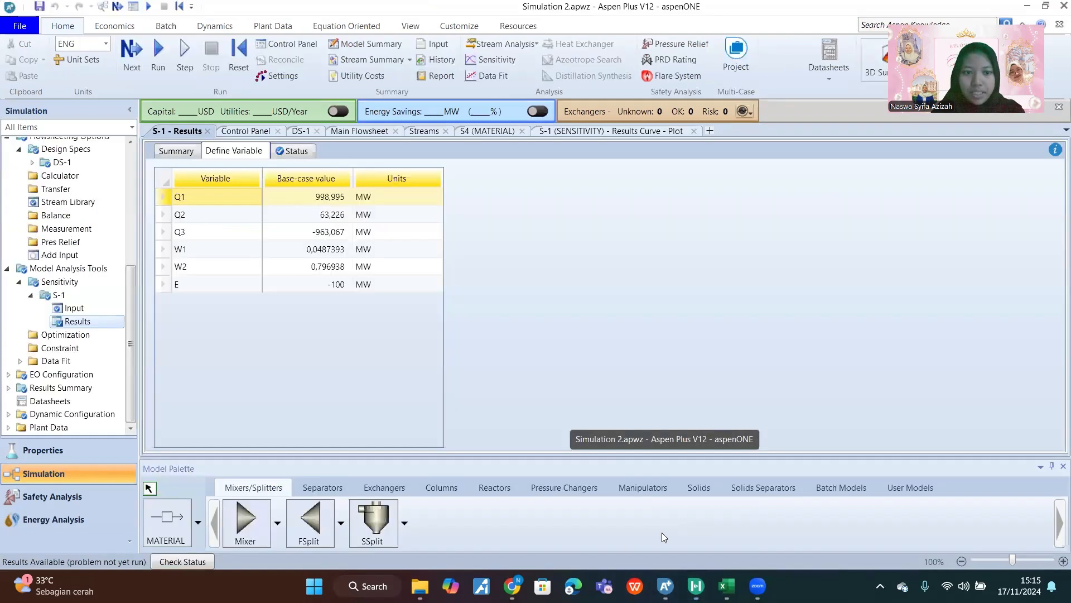
left_click(323, 238)
left_click(329, 215)
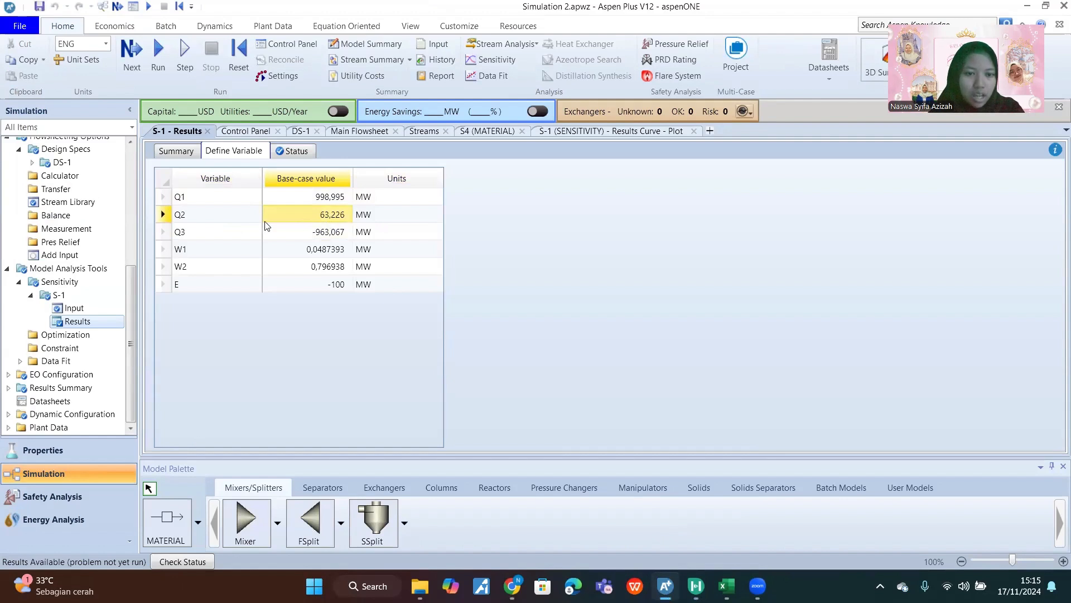
mouse_move(696, 586)
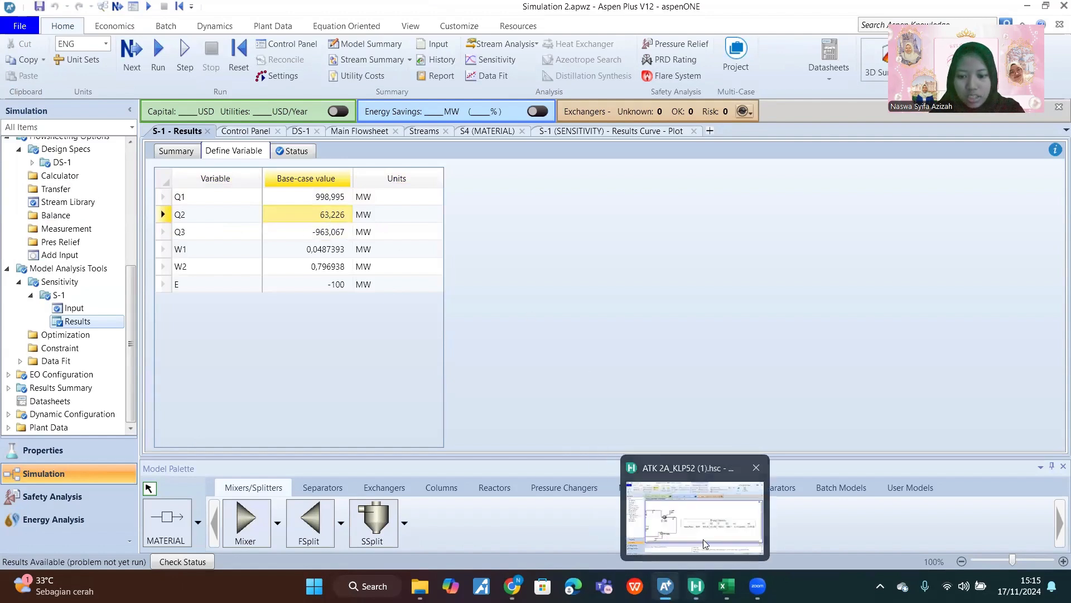
left_click(705, 541)
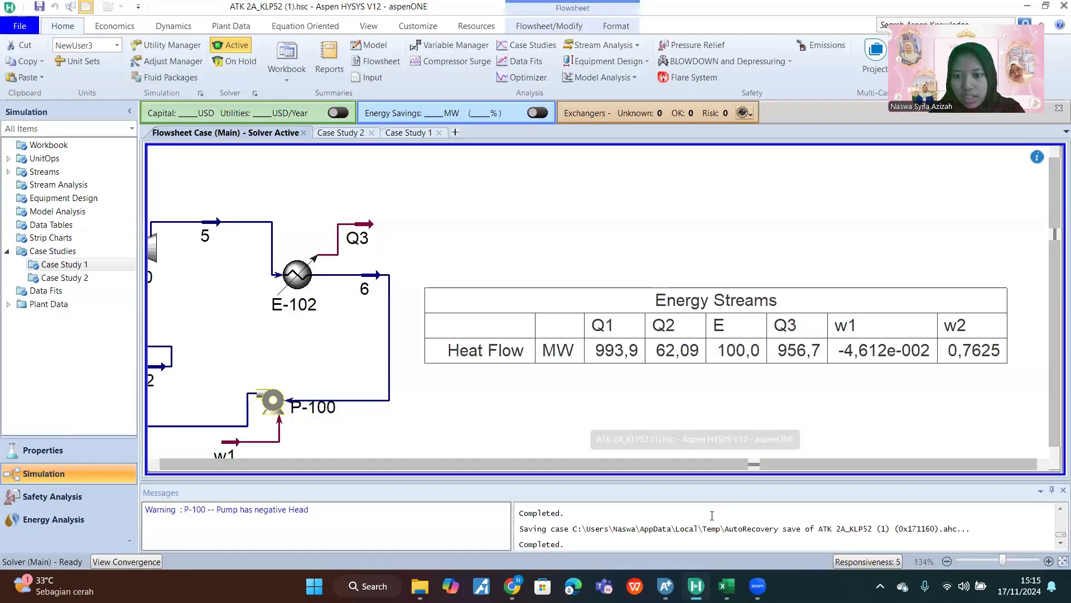
Step: Examine the Q3 base-case value in Aspen Plus and compare it with the Q3 heat flow in Aspen HYSYS
mouse_move(666, 586)
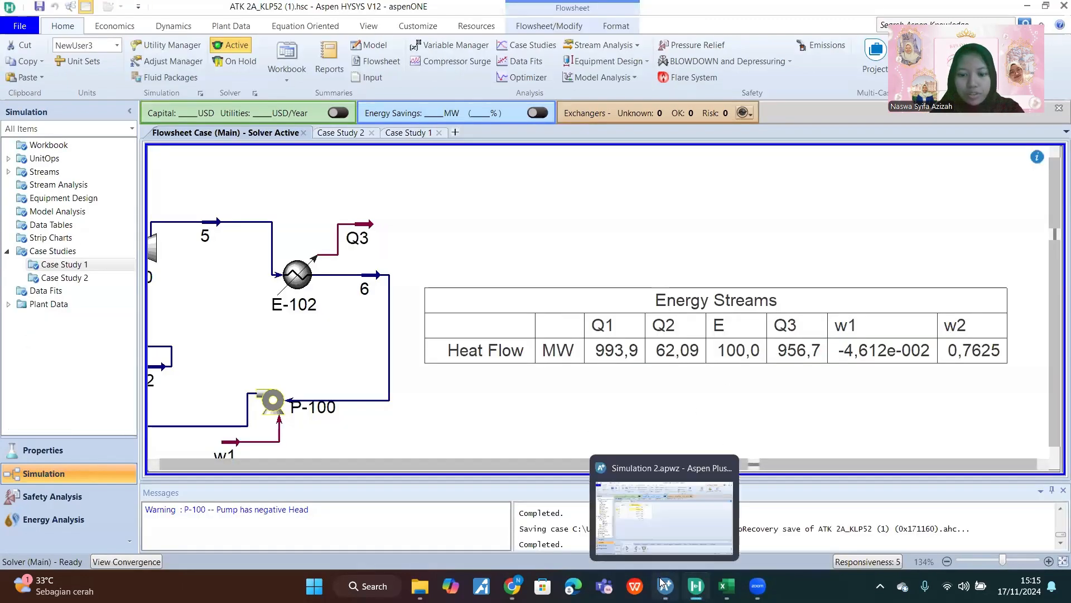
left_click(664, 522)
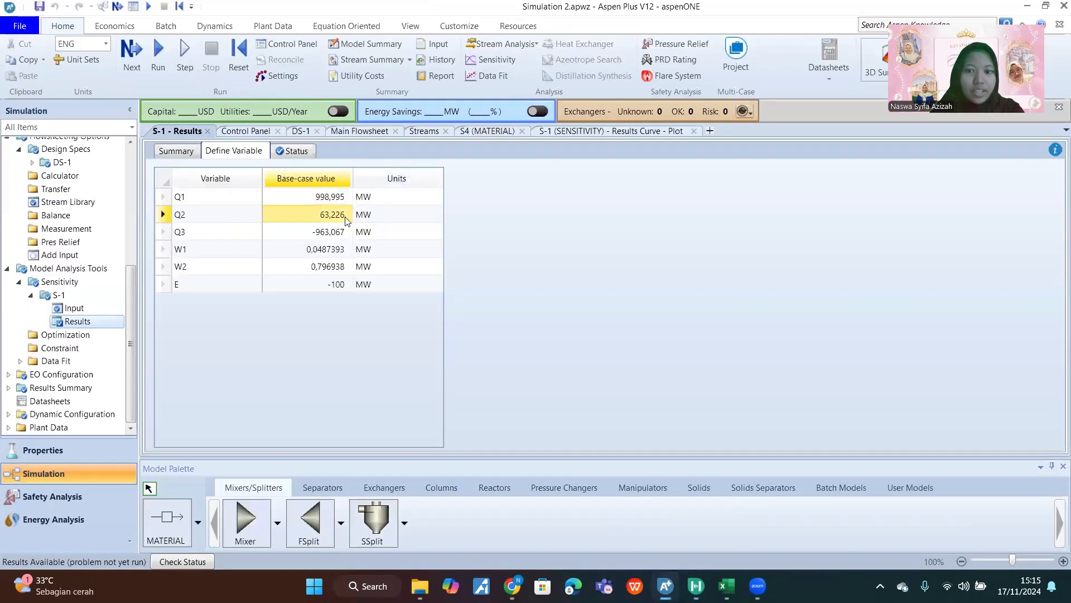
left_click(310, 234)
left_click(216, 233)
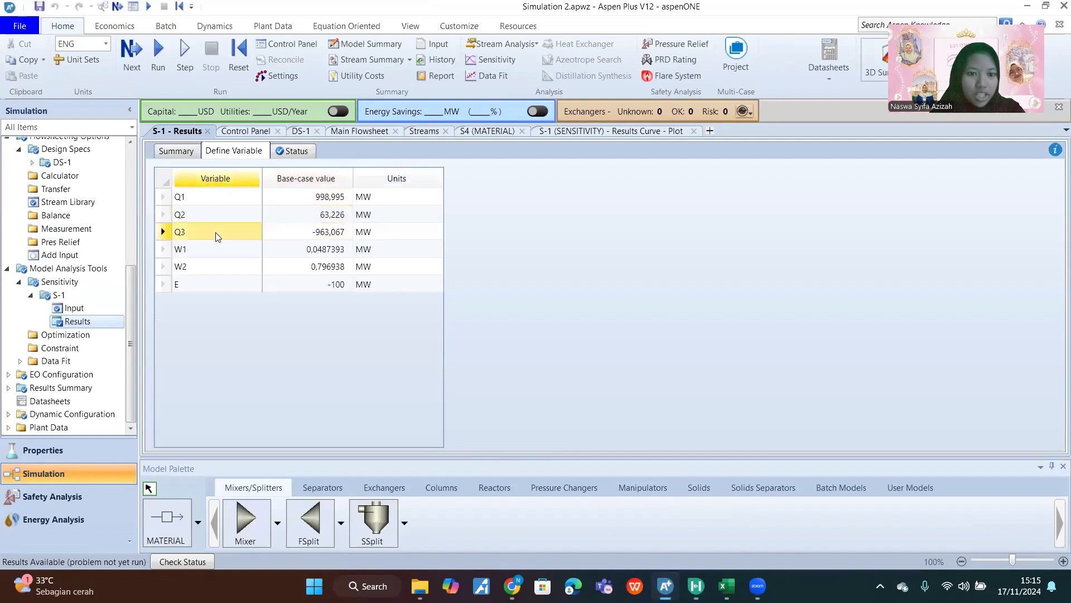
left_click(313, 235)
mouse_move(696, 586)
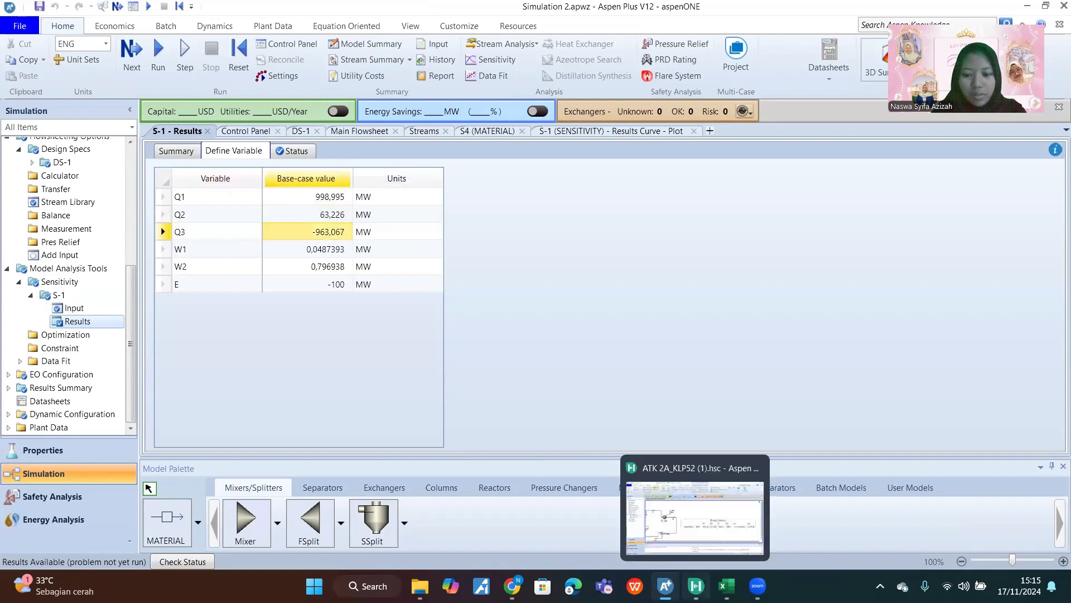
left_click(702, 534)
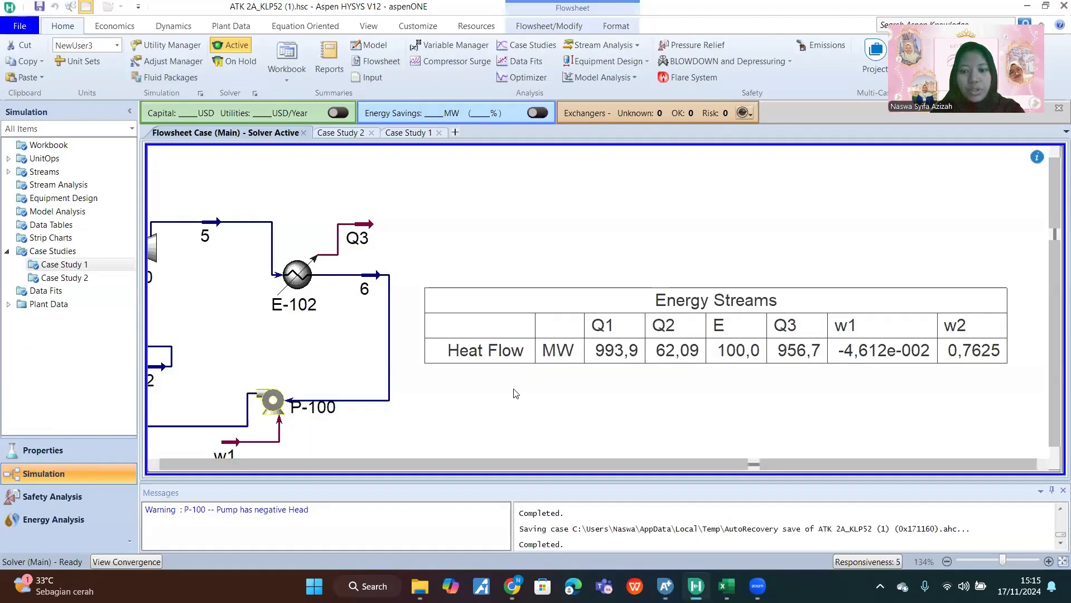
left_click_drag(752, 463, 718, 475)
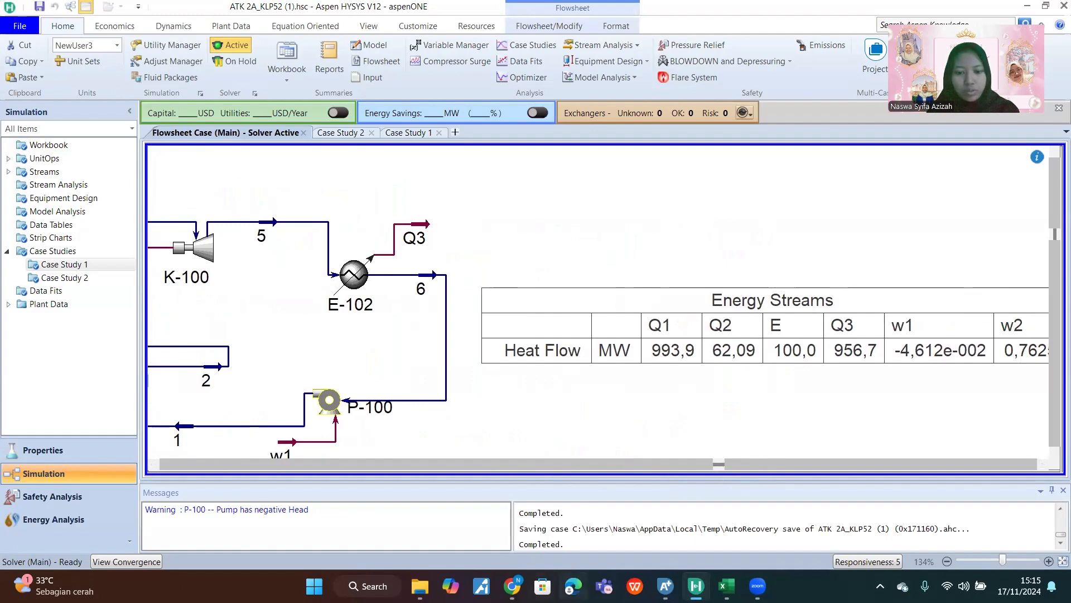
Step: Switch to Aspen Plus and examine the S-1 base-case values of Q3, E, W1 and W2
mouse_move(666, 586)
left_click(643, 500)
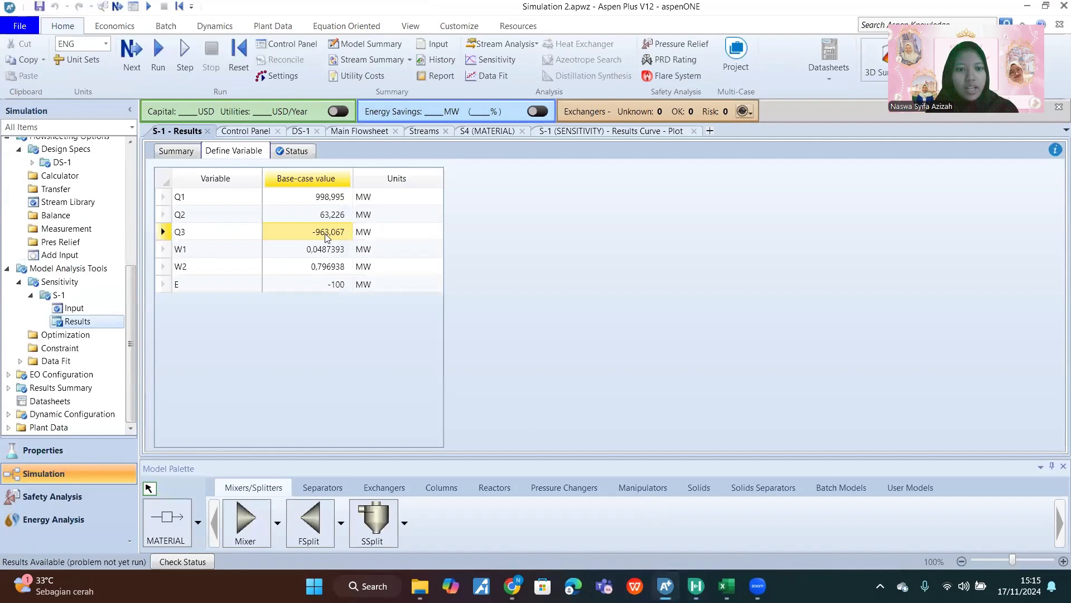
left_click(332, 288)
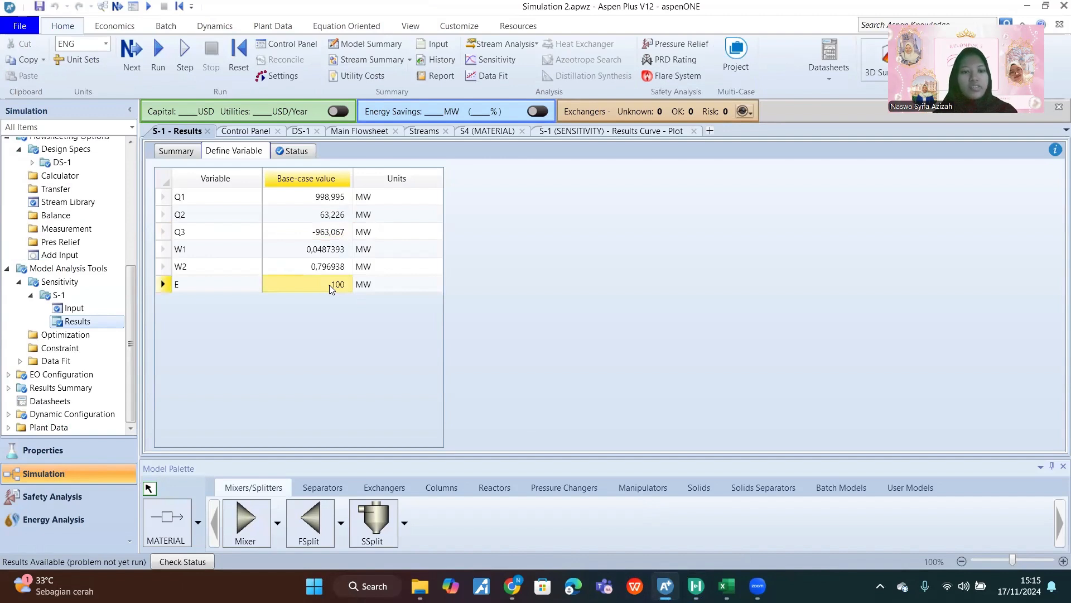
left_click(321, 237)
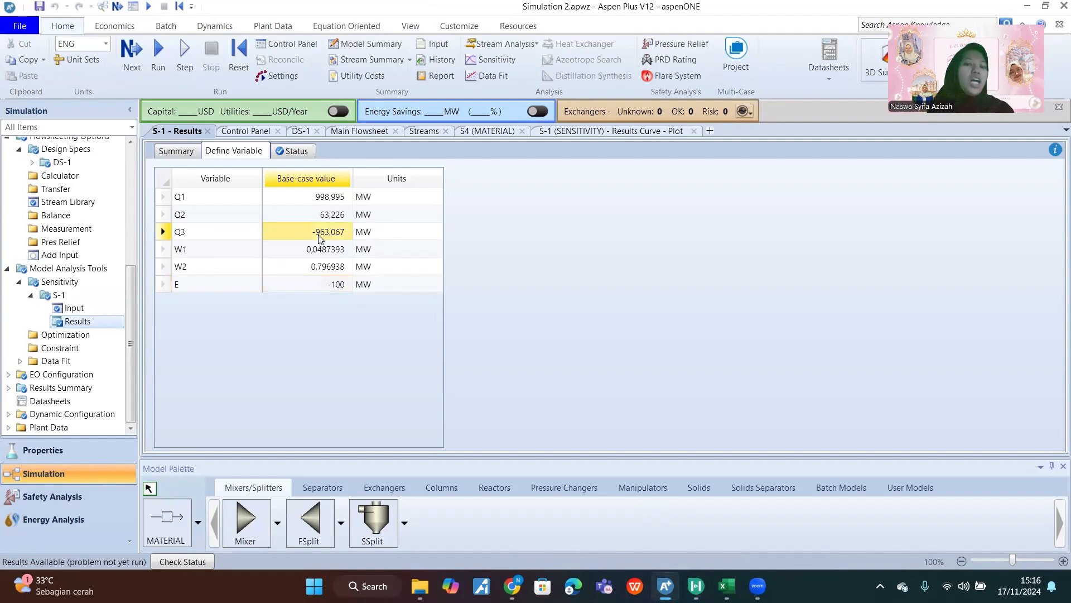
left_click(428, 279)
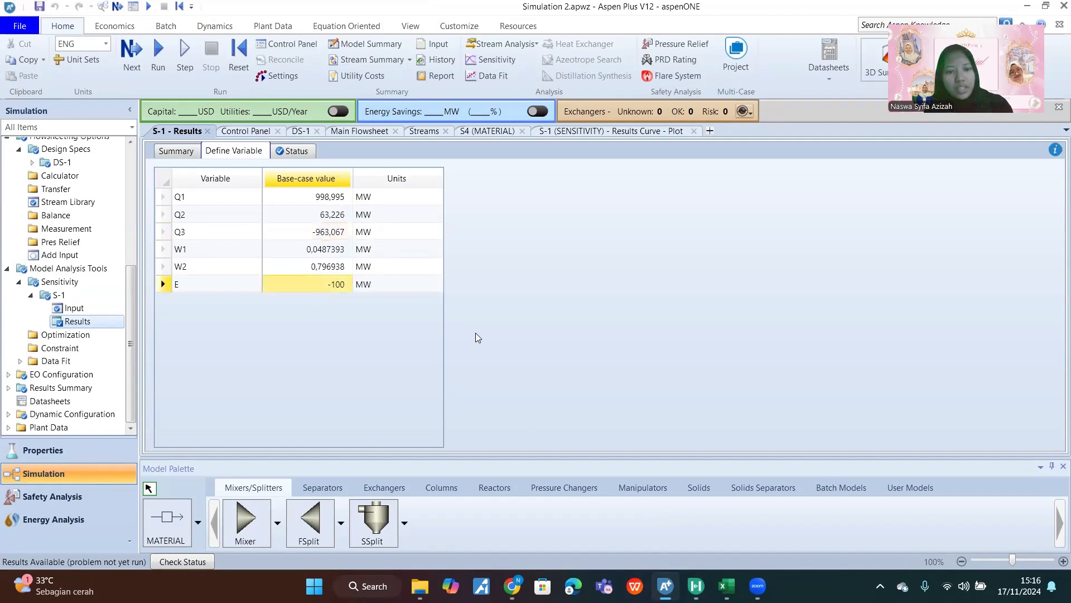
left_click(317, 256)
left_click(329, 267)
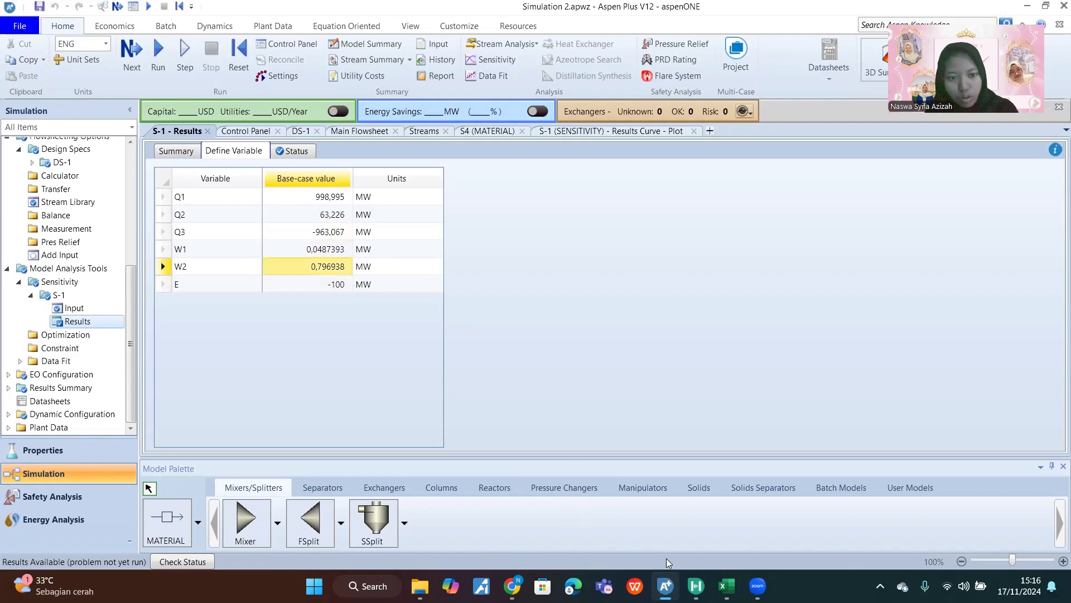
Step: Switch to Aspen HYSYS and compare the w1 and w2 heat flows in the Energy Streams table with the pumps on the flowsheet
mouse_move(696, 586)
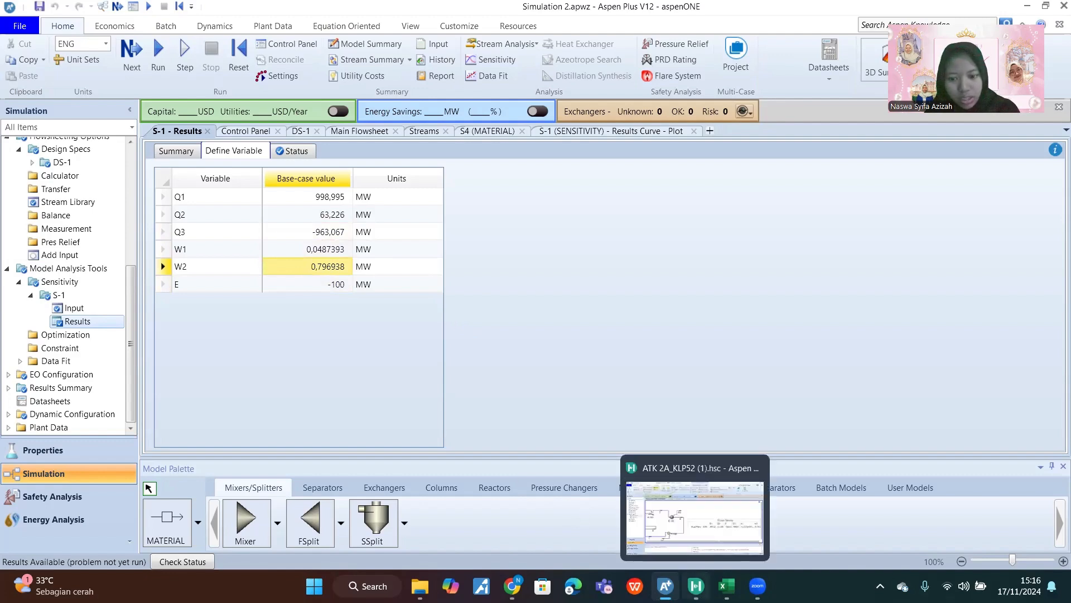
left_click(737, 474)
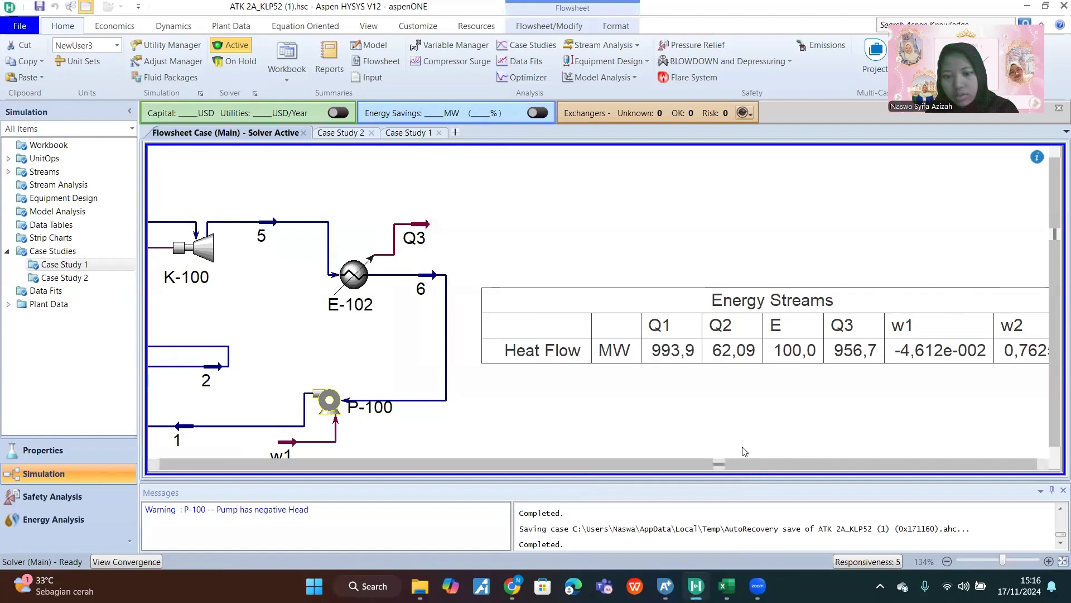
left_click(727, 463)
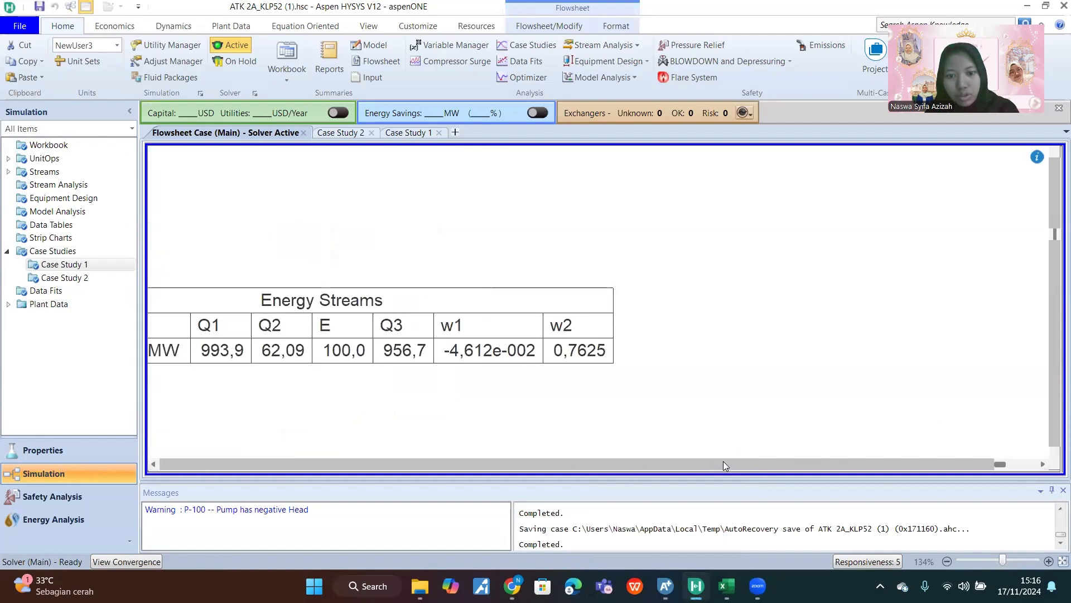
left_click(663, 463)
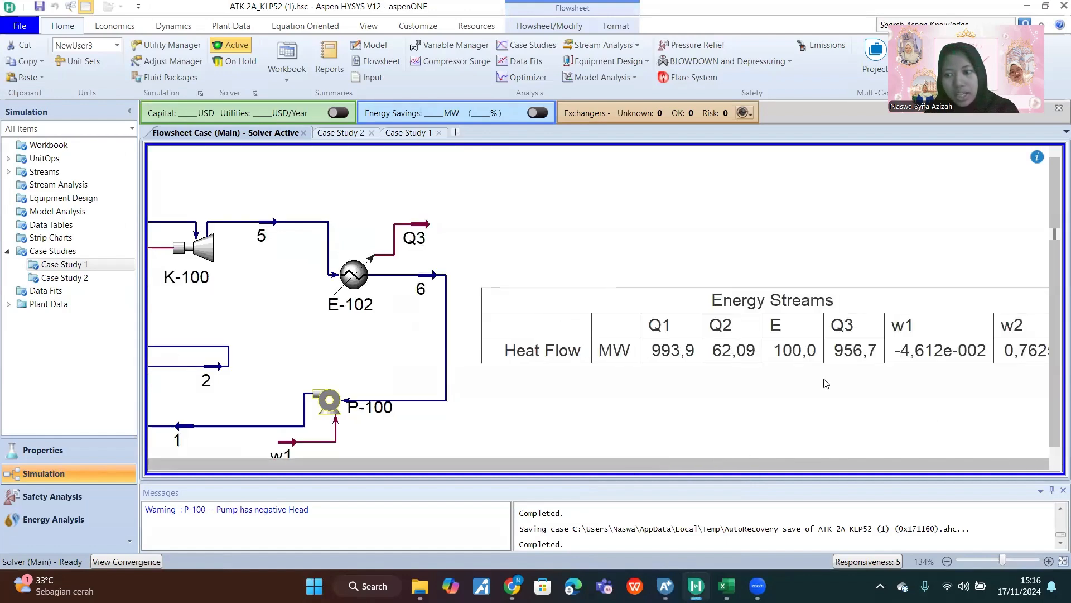
left_click_drag(717, 463, 763, 463)
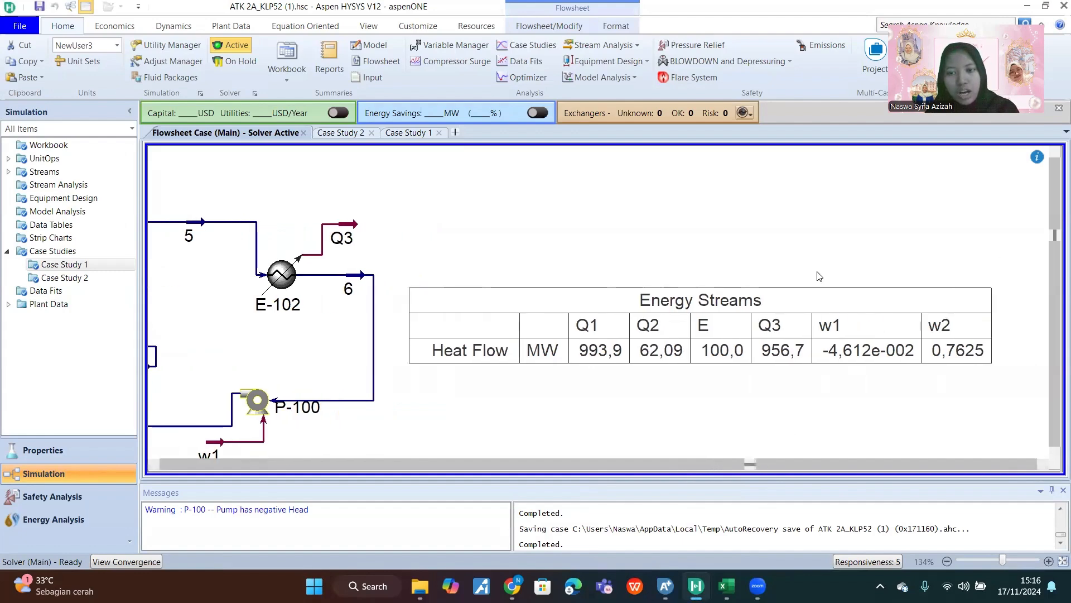
scroll(818, 277, "down", 3)
scroll(819, 276, "up", 2)
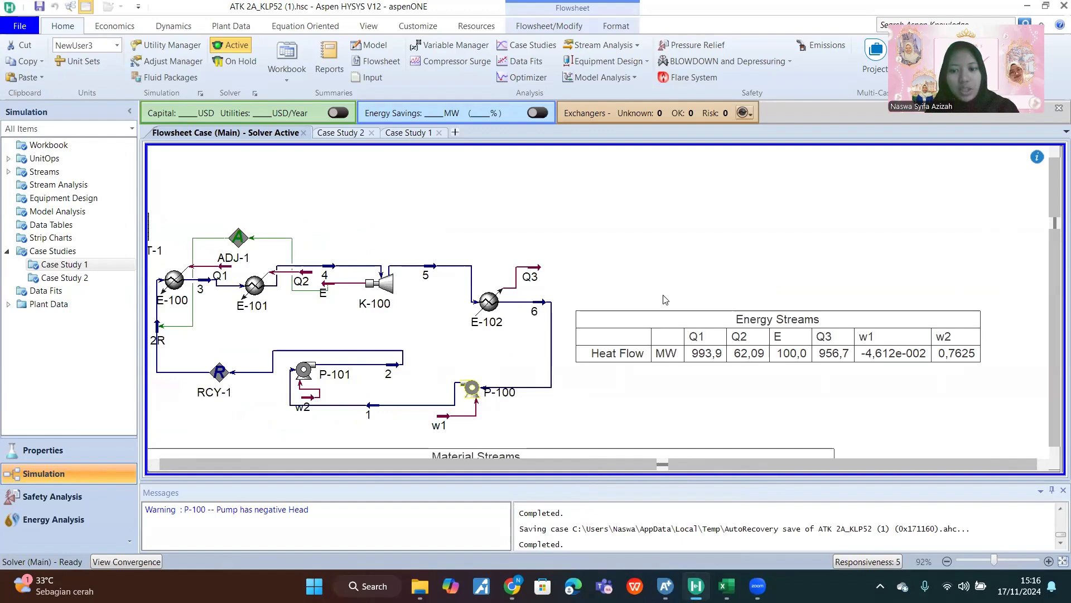
Step: Switch to Aspen Plus and compare the S-1 base-case values of W1 and W2 with the HYSYS pump heat flows
left_click(666, 586)
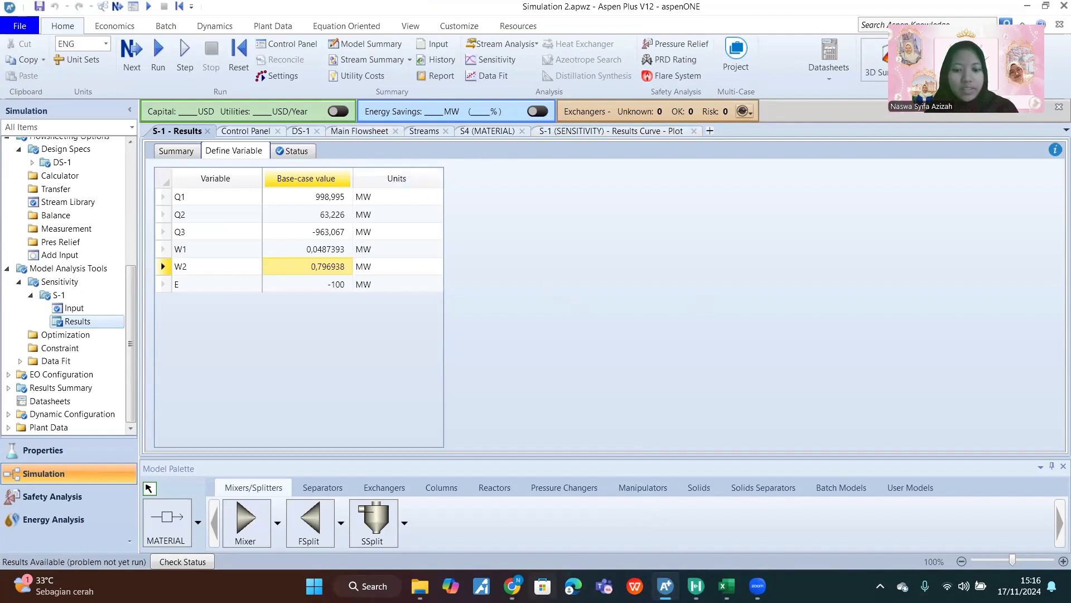
Step: Switch to the Excel workbook and examine the power plant diagram above question a on Sheet2
left_click(519, 508)
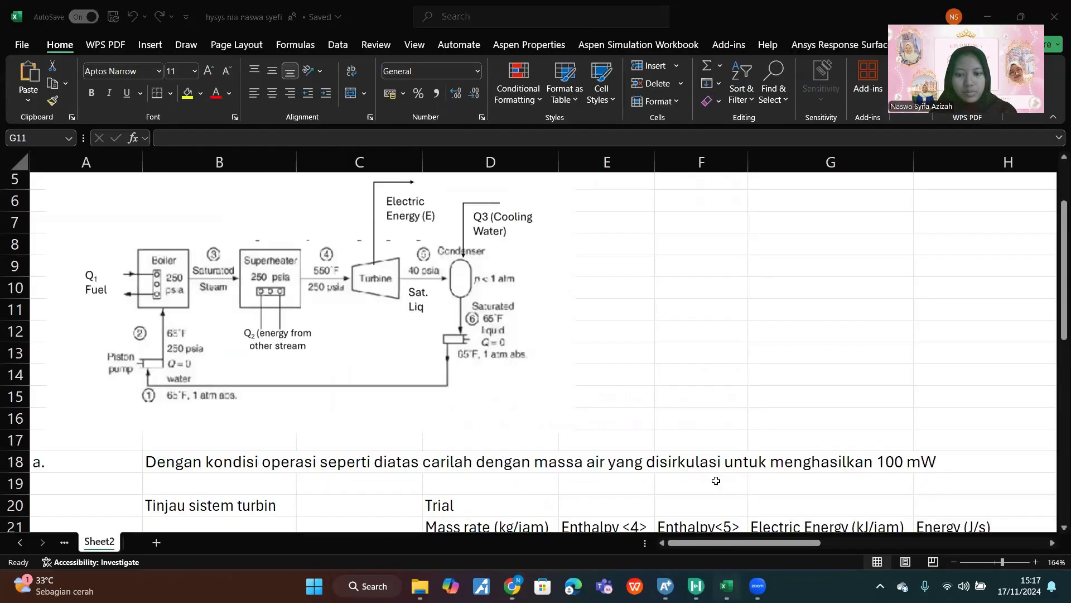
left_click(561, 373)
left_click(606, 356)
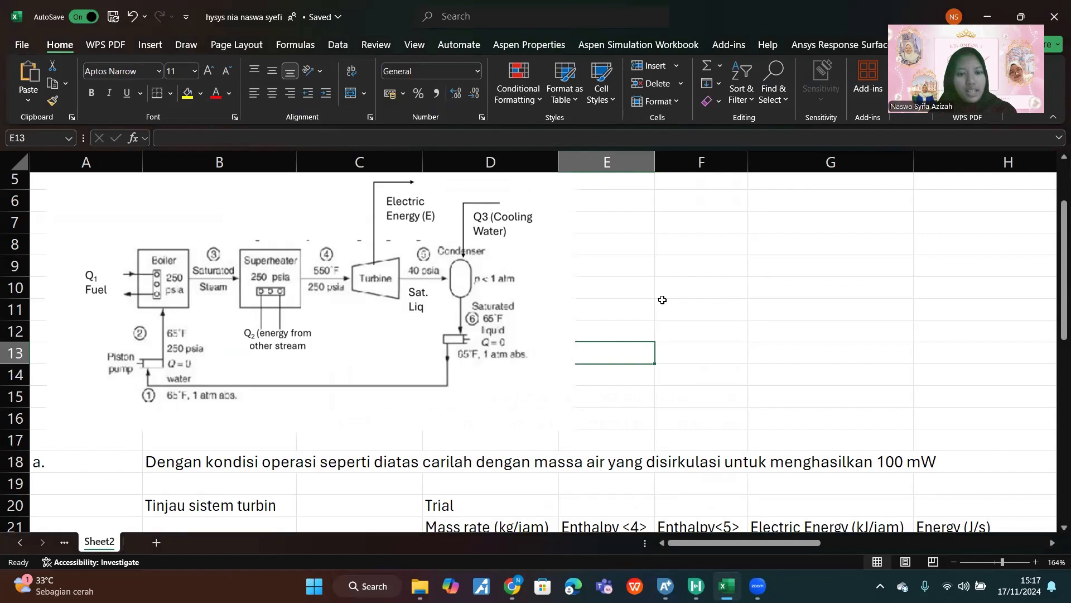
scroll(663, 300, "down", 2)
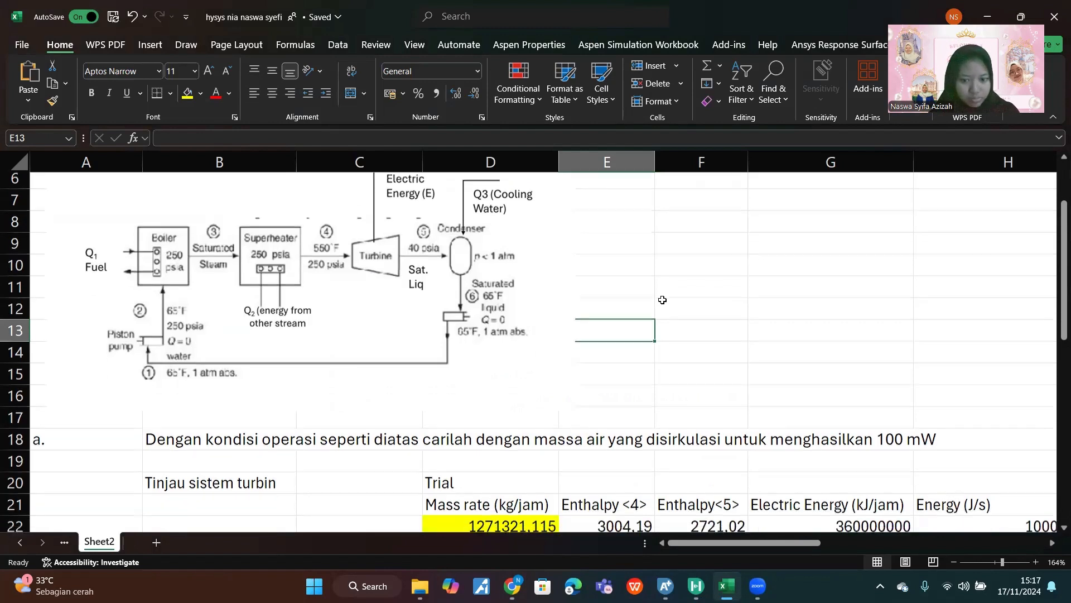
scroll(662, 299, "up", 1)
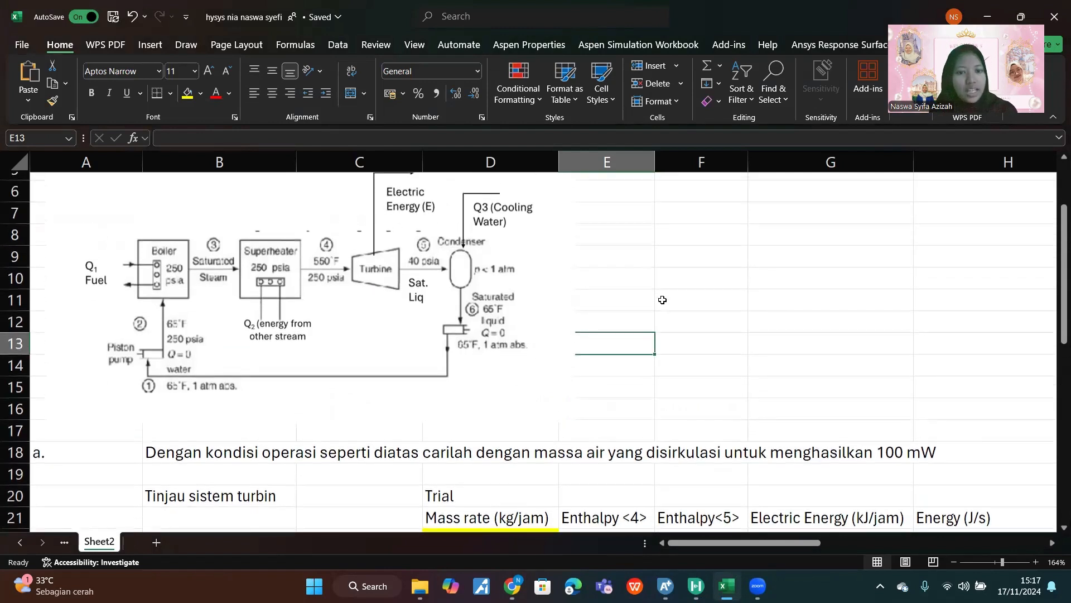
scroll(661, 335, "up", 1)
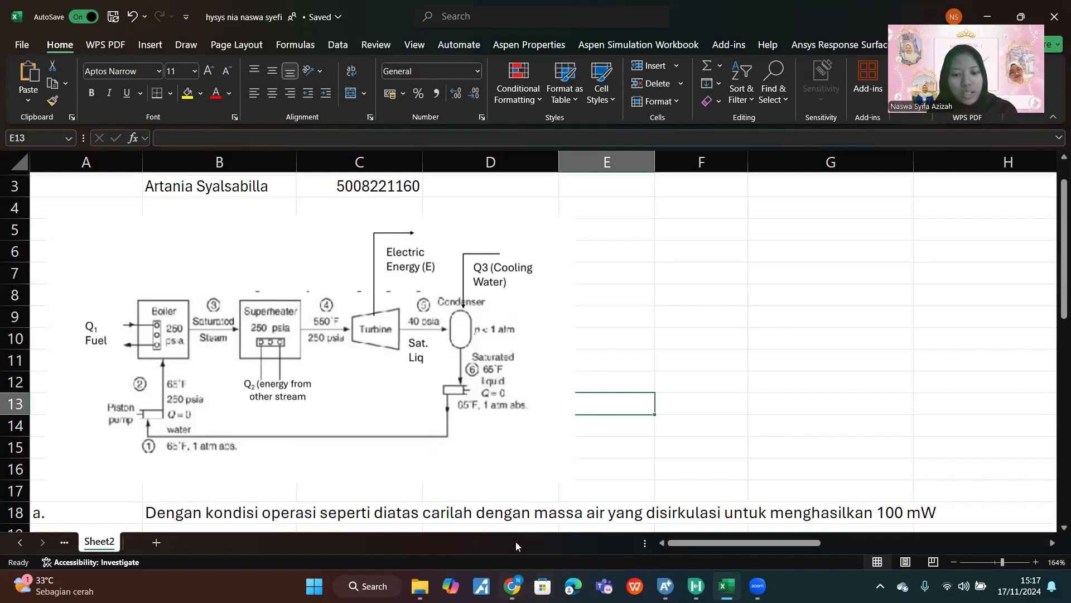
Step: Switch to the assignment PDF in Chrome and highlight question A on the circulated water mass for 100 MW
mouse_move(512, 586)
left_click(521, 523)
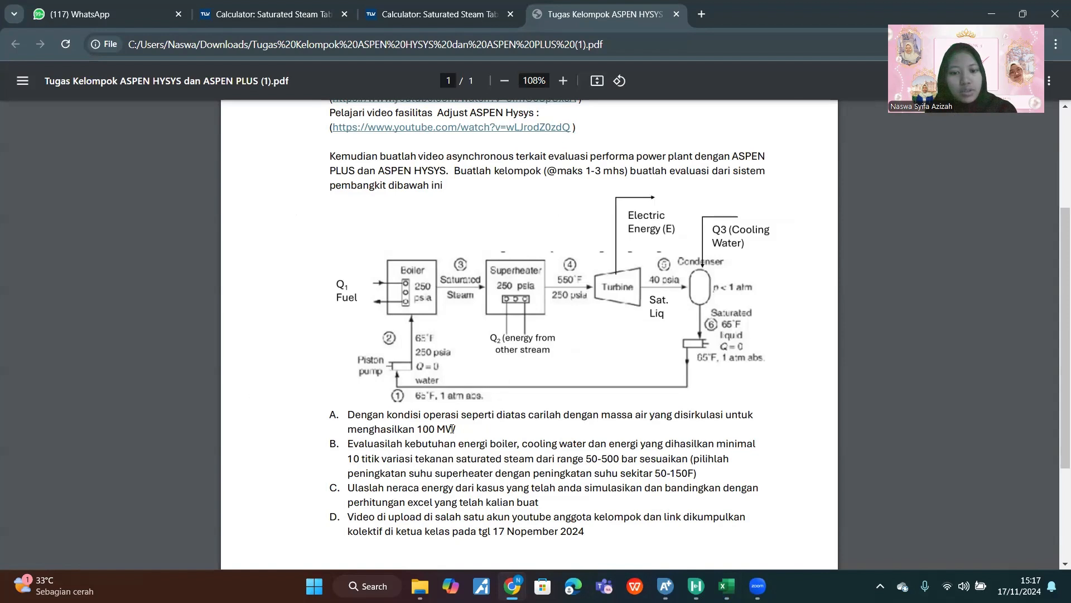
left_click_drag(452, 428, 341, 417)
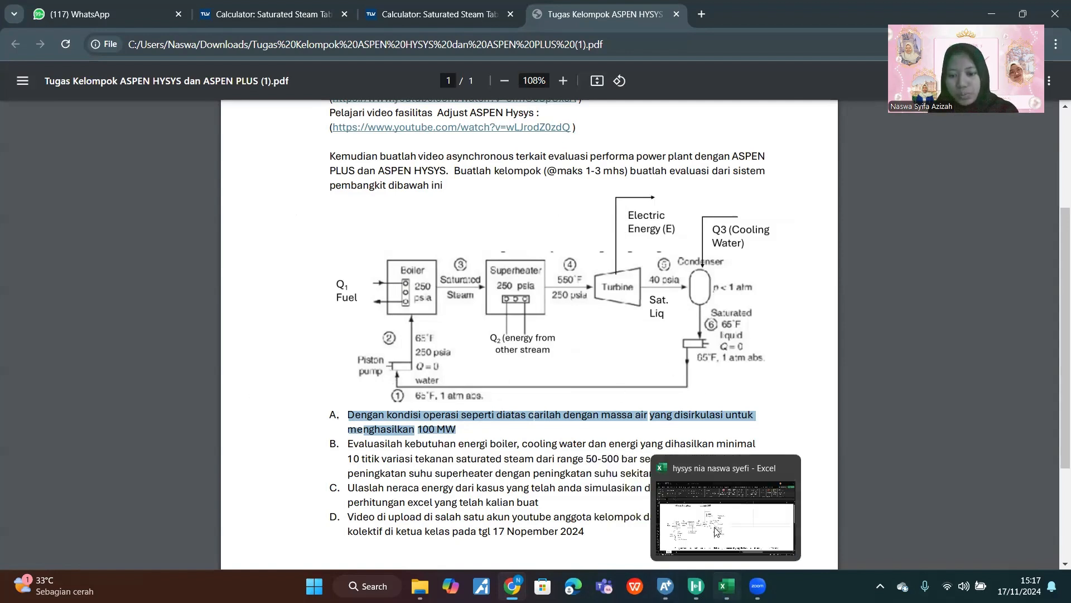
Step: Return to the Excel workbook and examine the "Tinjau sistem turbin" section with its mass rate trial
left_click(726, 586)
left_click(679, 306)
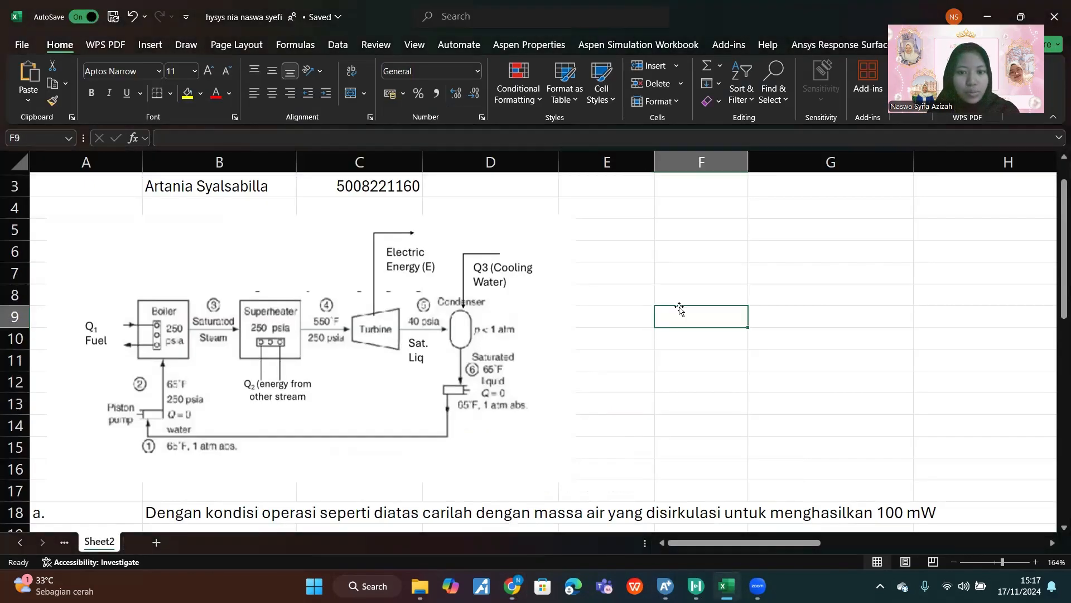
scroll(679, 306, "down", 1)
scroll(679, 307, "down", 1)
scroll(679, 307, "down", 3)
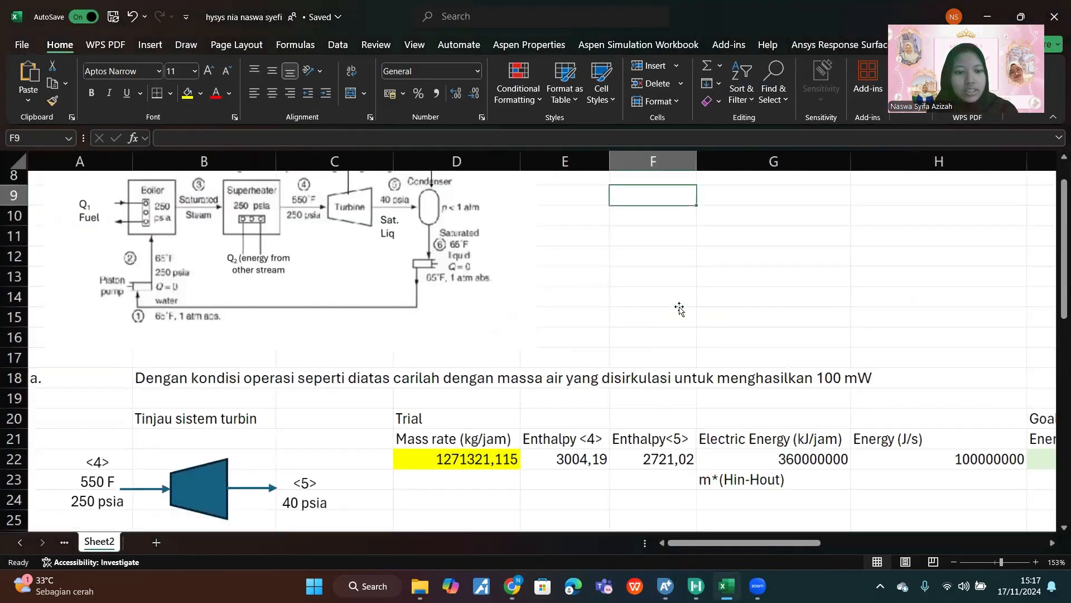
scroll(430, 381, "down", 3)
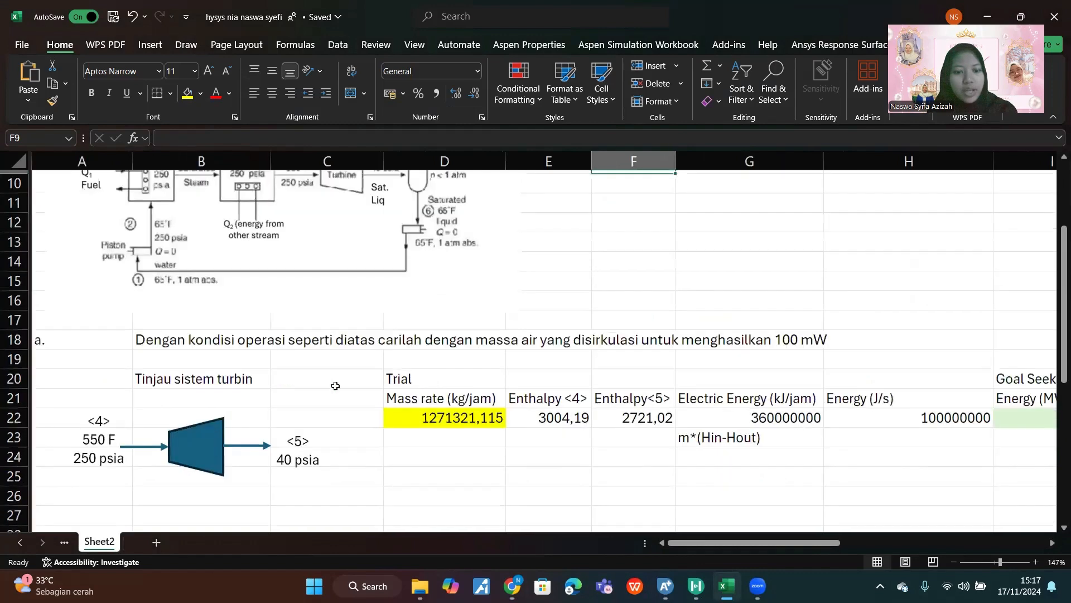
Step: Examine the turbine and its outlet stream 5 at 40 psia in the power plant diagram
scroll(346, 374, "up", 2)
left_click(327, 375)
scroll(334, 335, "up", 2)
scroll(335, 310, "up", 2)
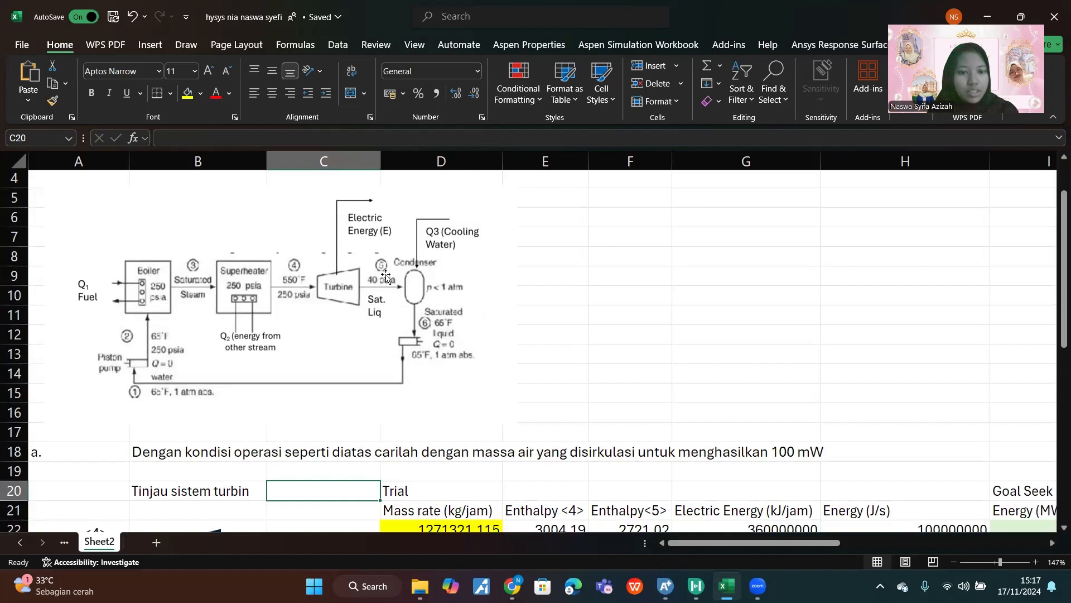
scroll(329, 235, "down", 1)
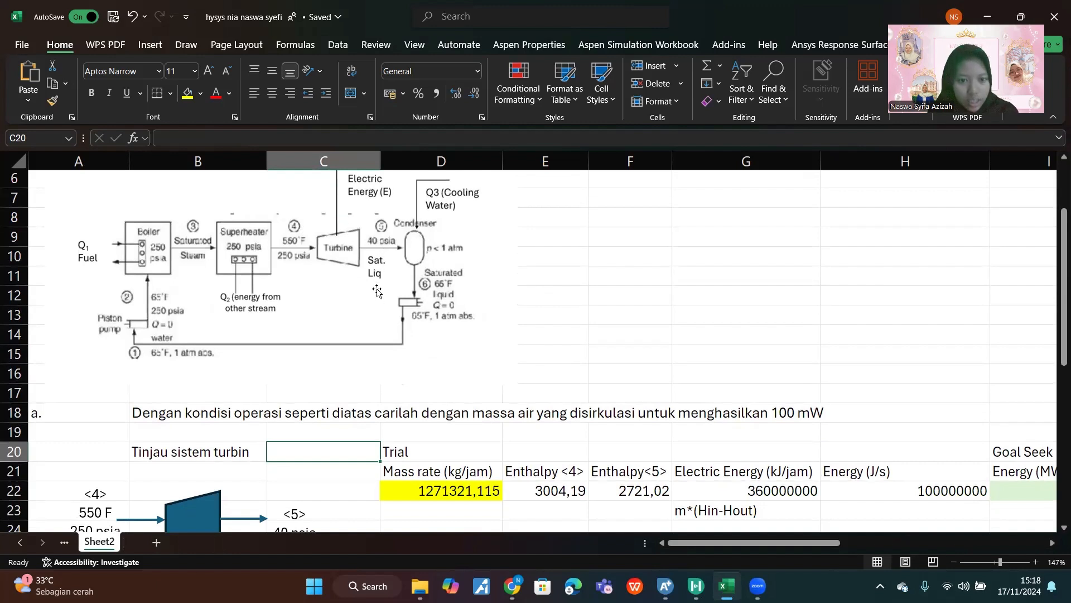
left_click(378, 268)
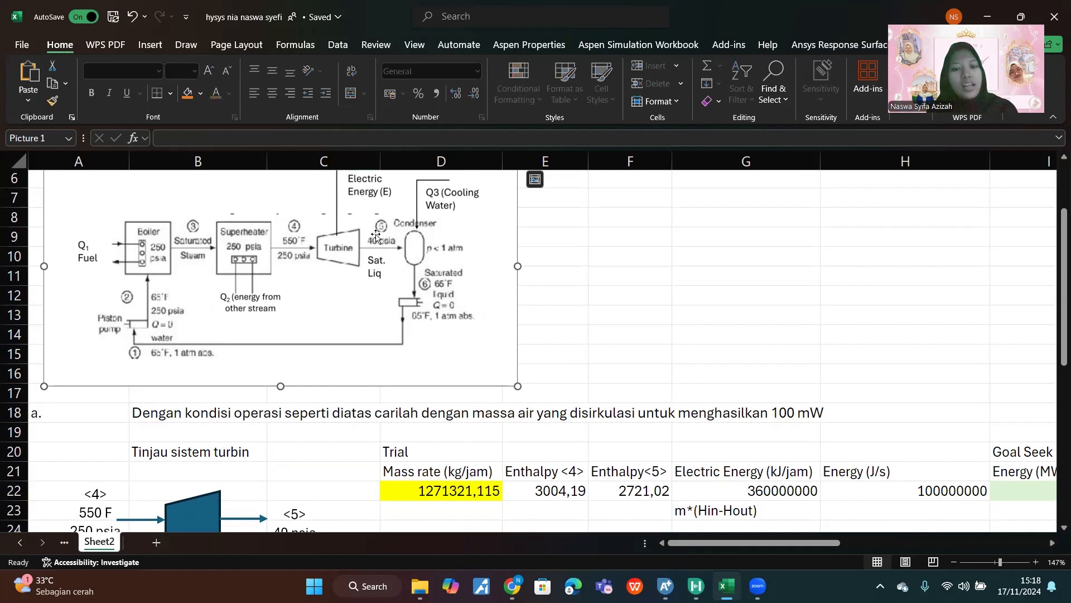
left_click(600, 212)
scroll(600, 211, "up", 1)
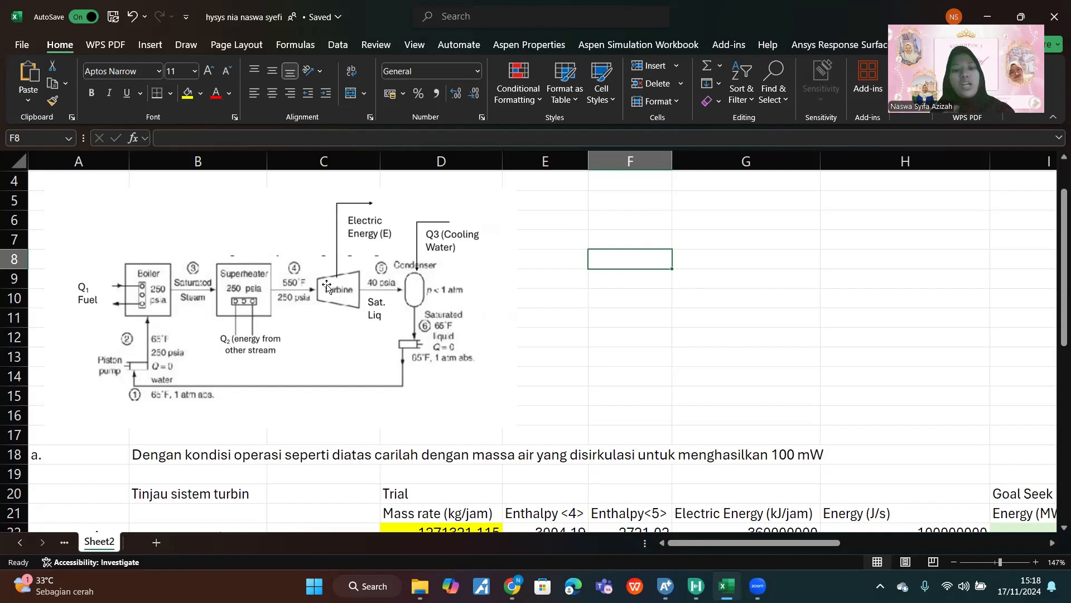
left_click(392, 284)
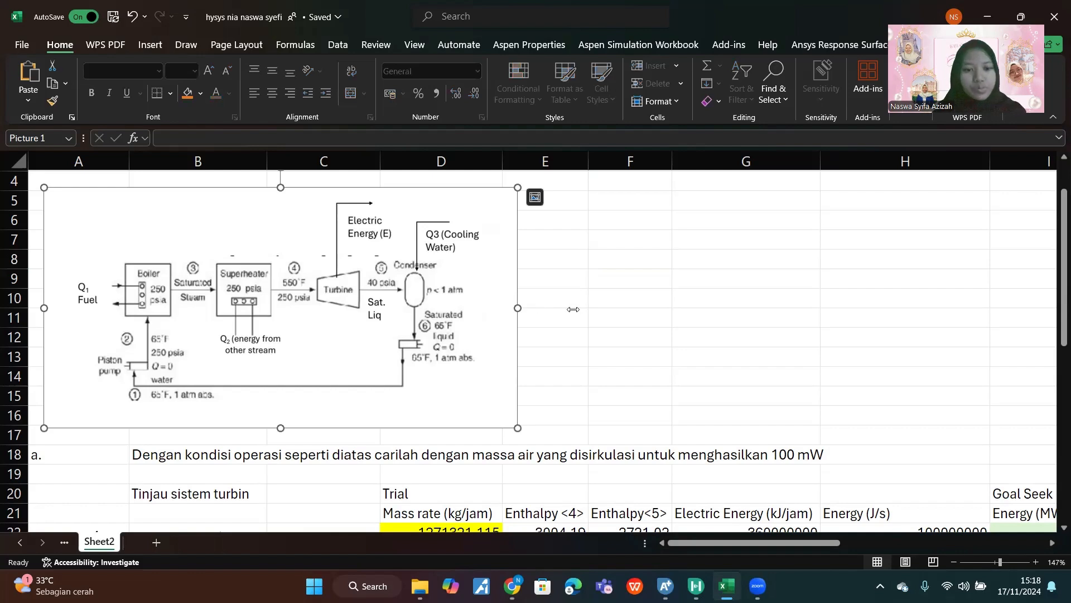
Step: Examine the turbine sketch in A21:C26 with inlet stream <4> and outlet stream <5>
scroll(573, 391, "down", 2)
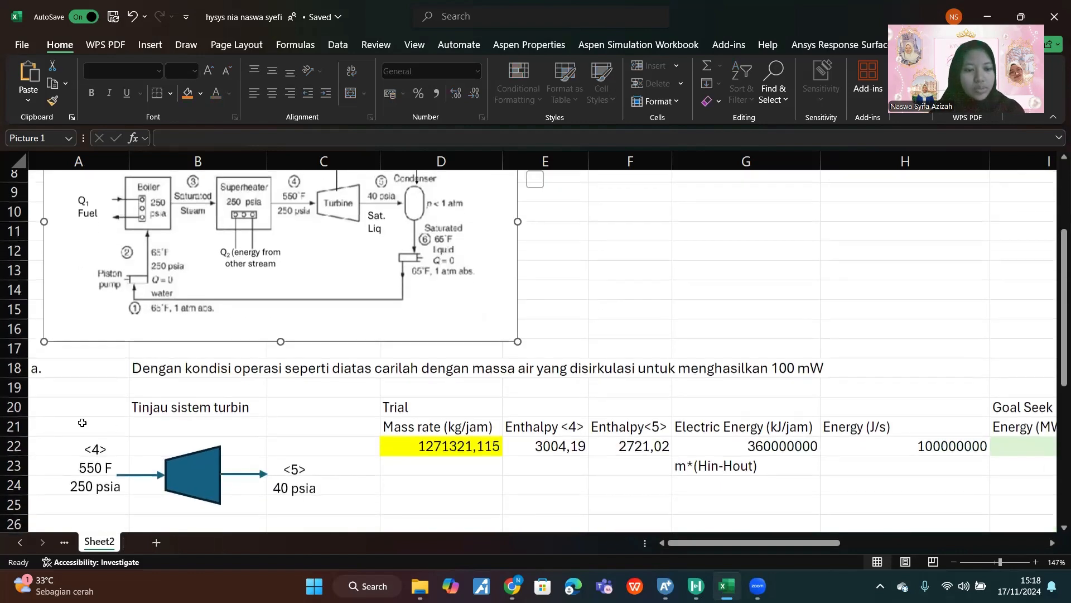
left_click_drag(82, 422, 323, 516)
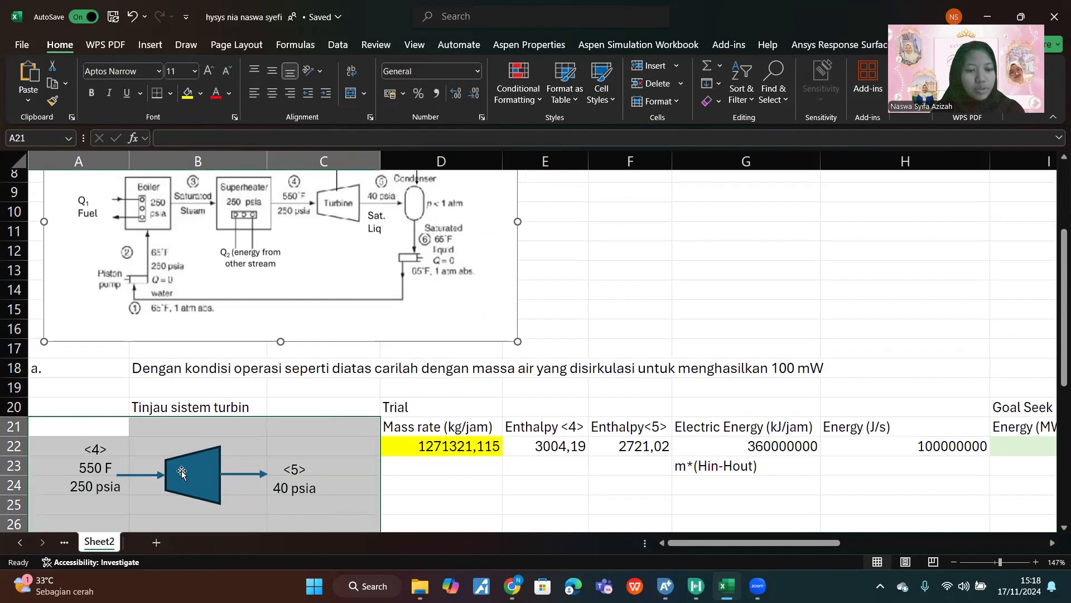
scroll(182, 473, "down", 2)
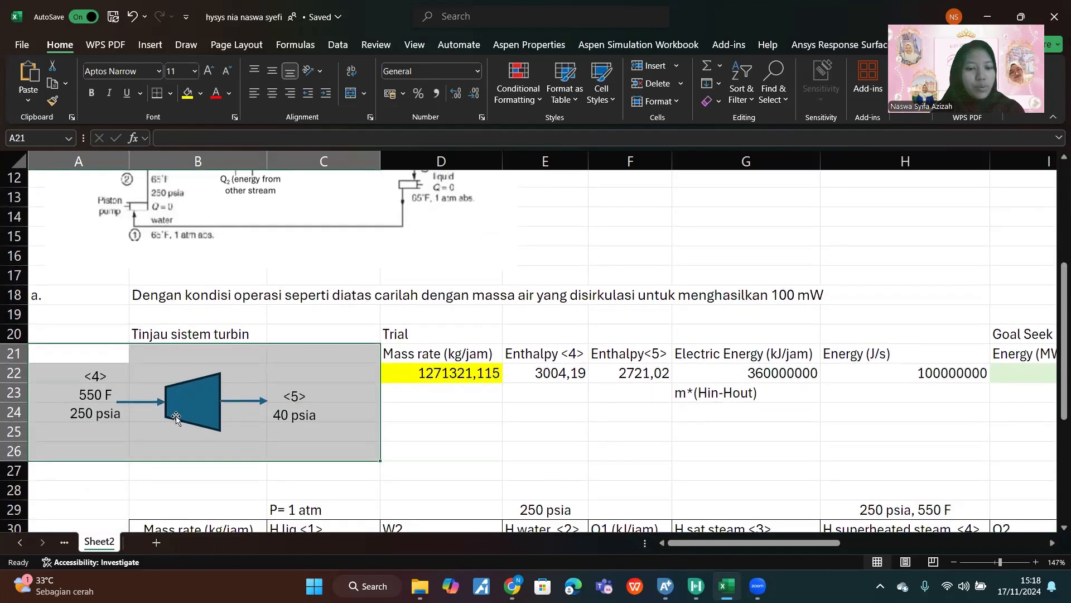
left_click(303, 397)
left_click(424, 409)
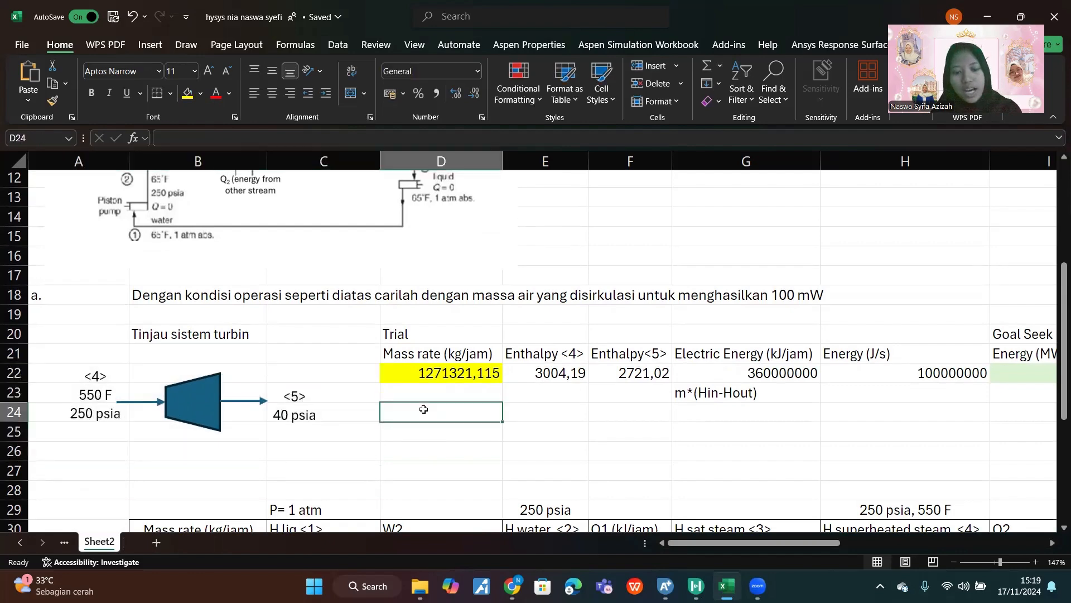
Step: Examine the Goal Seek Energy (MW) cell I22 and its formula in the turbine trial table
scroll(424, 409, "right", 3)
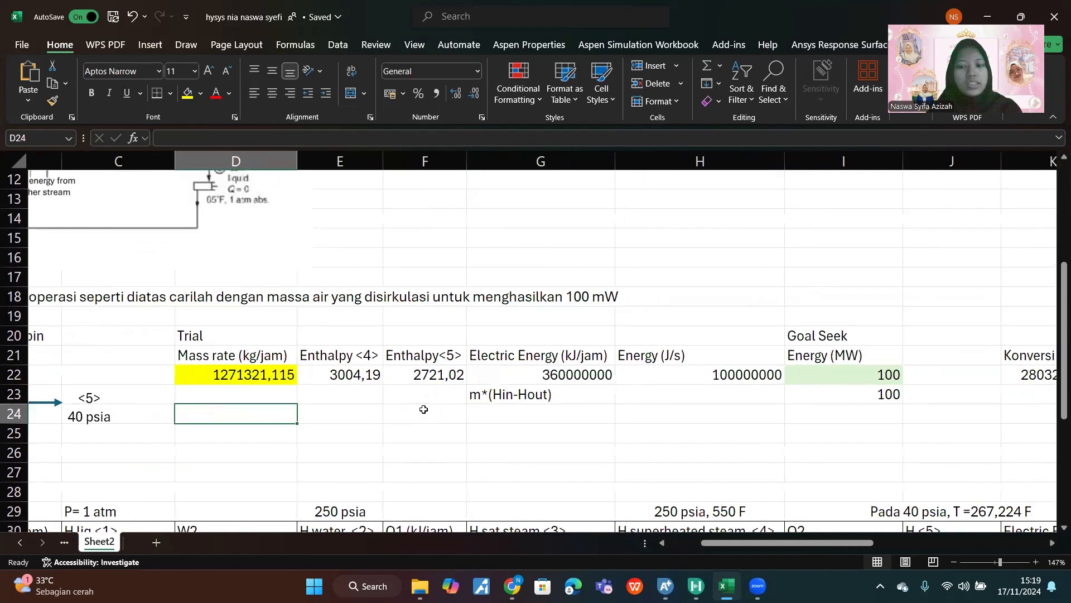
scroll(424, 409, "up", 1)
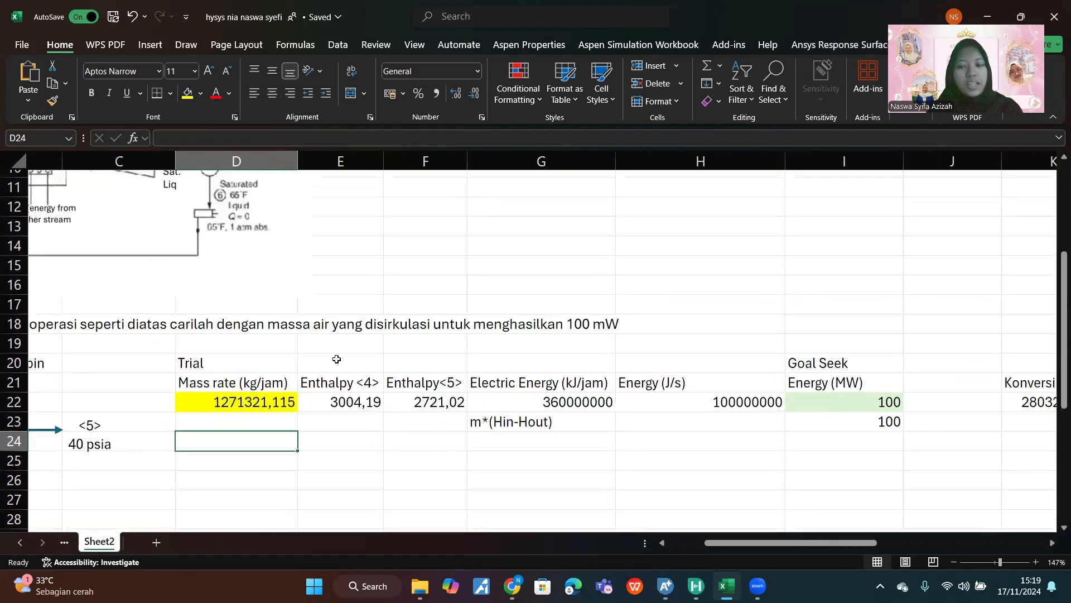
left_click(821, 398)
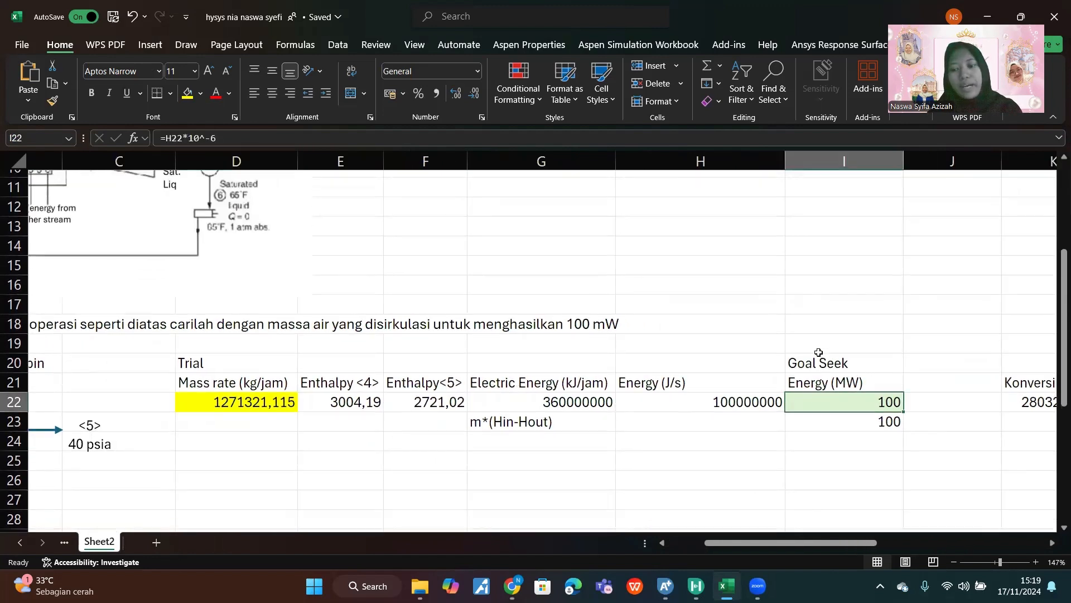
left_click(872, 385)
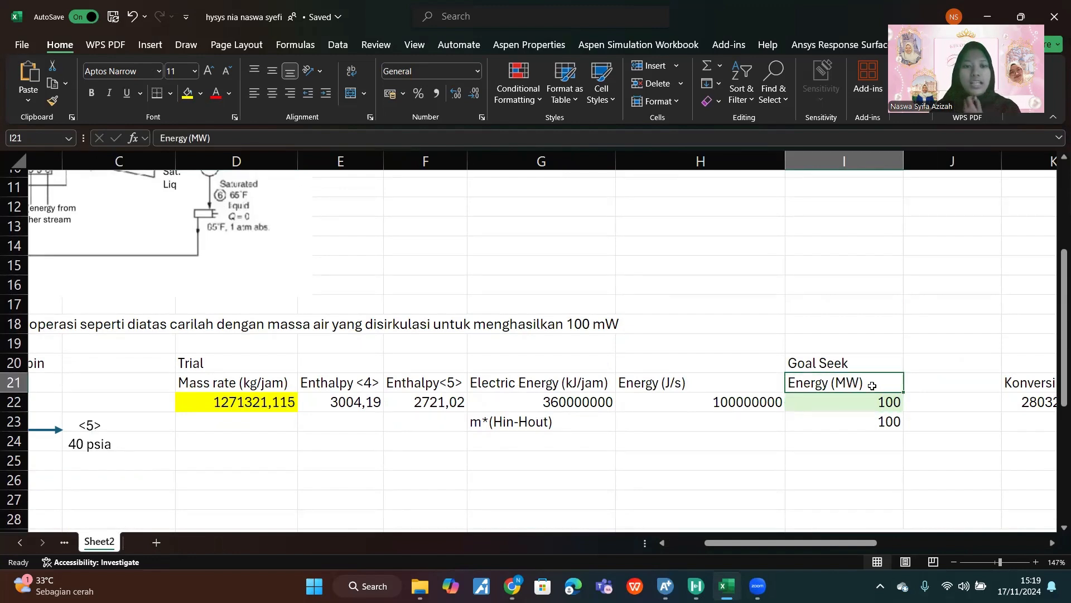
left_click(850, 407)
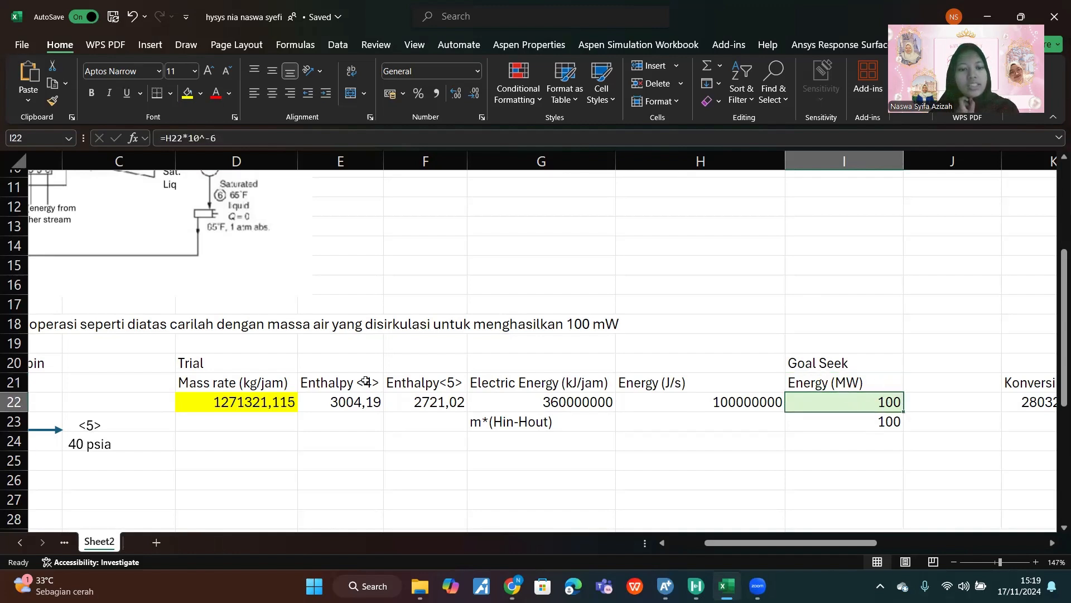
Step: Set the trial mass rate in cell D22 to 100000 kg/jam
scroll(218, 329, "left", 3)
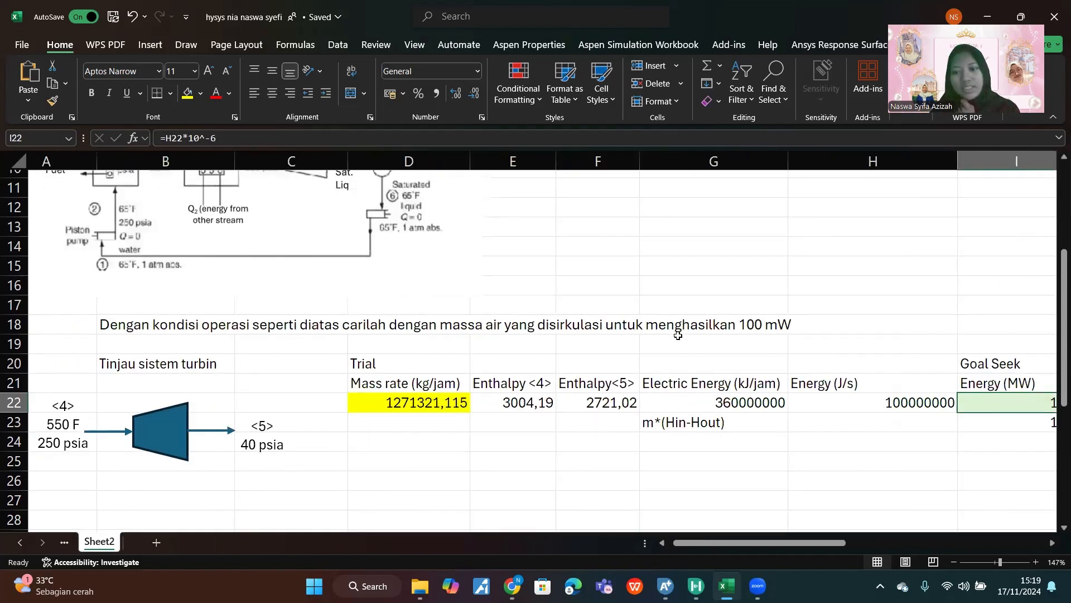
left_click(419, 403)
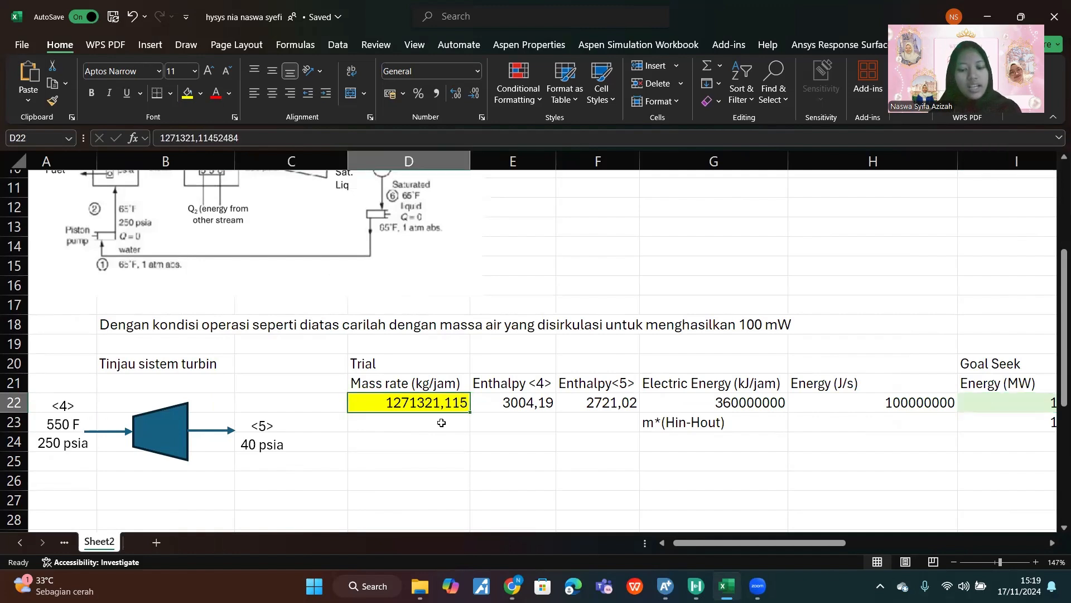
type("1")
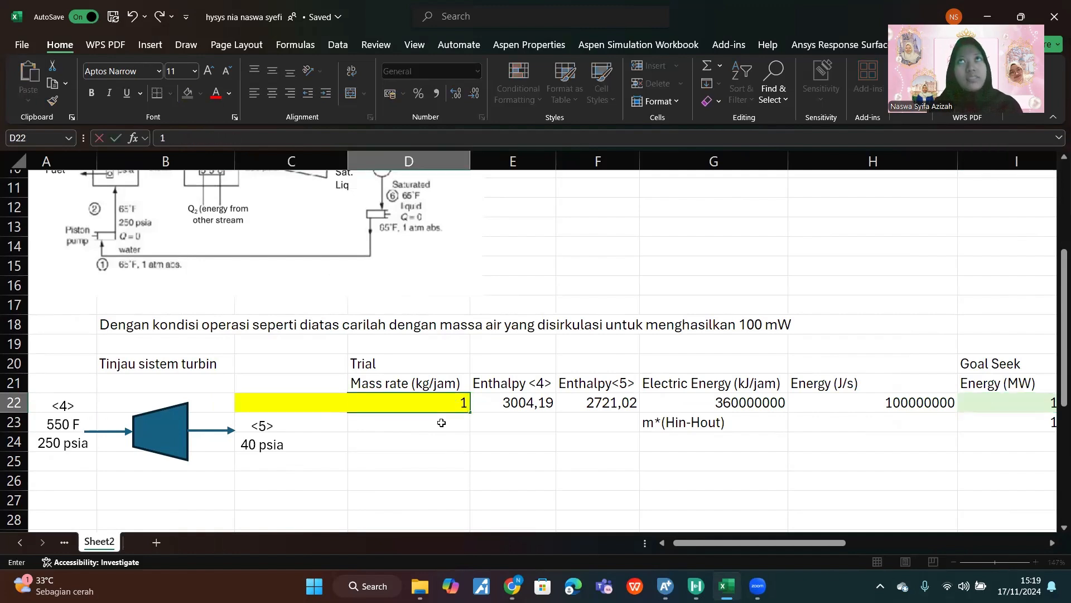
type("00000")
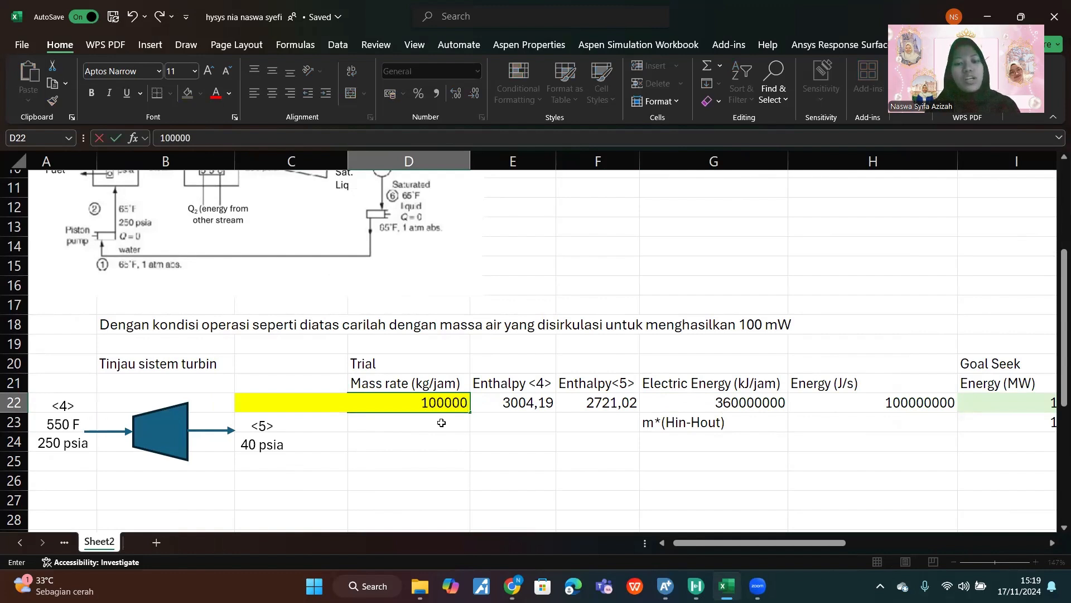
key("Return")
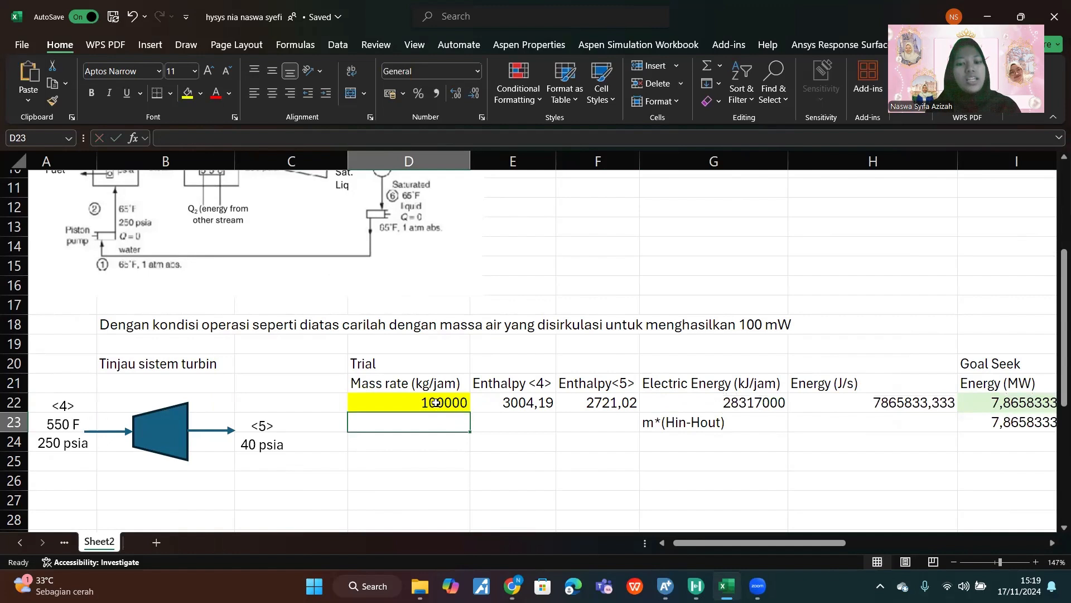
Step: Examine the trial mass rate together with the Enthalpy <4> and Enthalpy <5> inputs in row 22
left_click(436, 403)
left_click(516, 408)
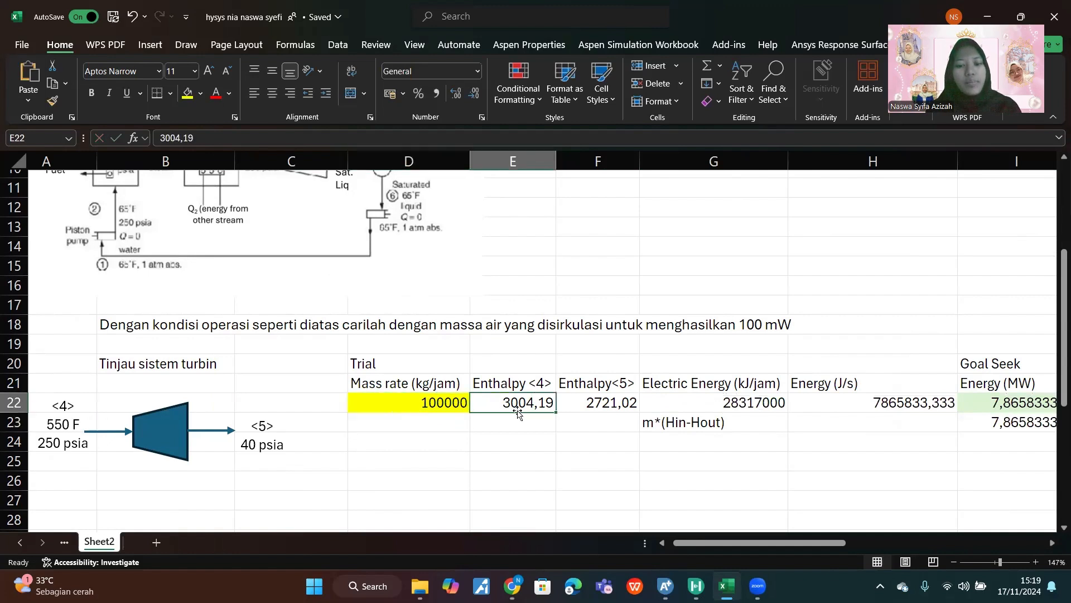
left_click(600, 401)
left_click(518, 402)
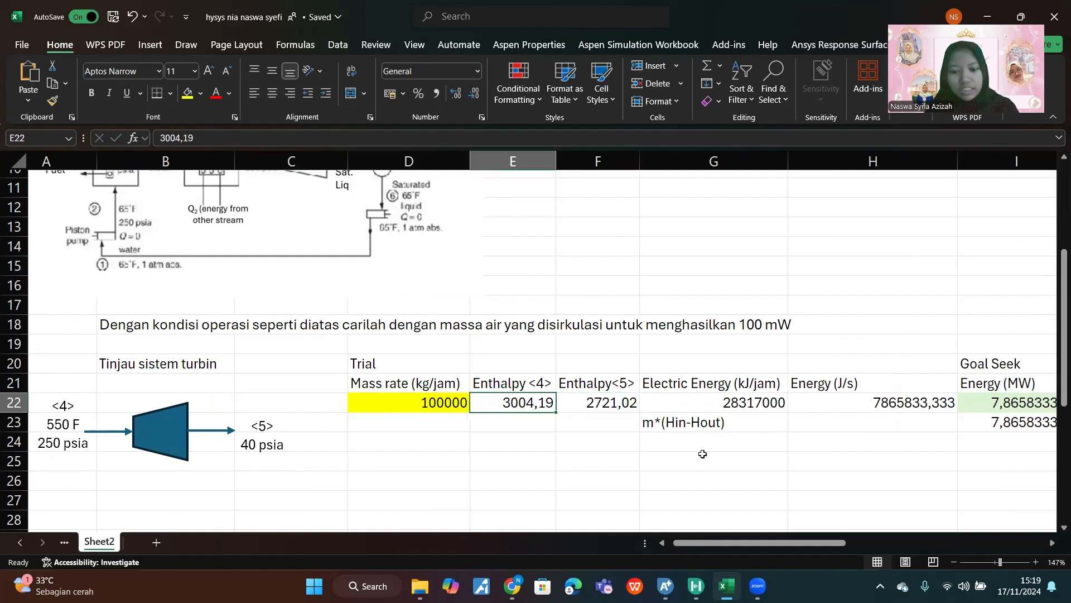
Step: Switch to Chrome and open the TLV "Calculator: Saturated Steam Table by Pressure" page
mouse_move(513, 586)
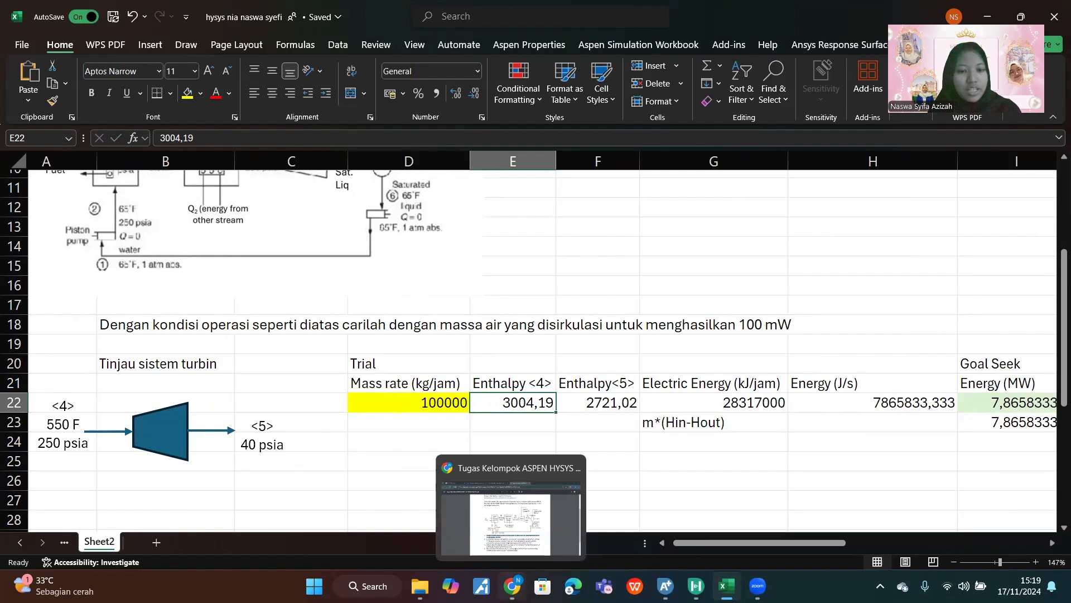
left_click(510, 522)
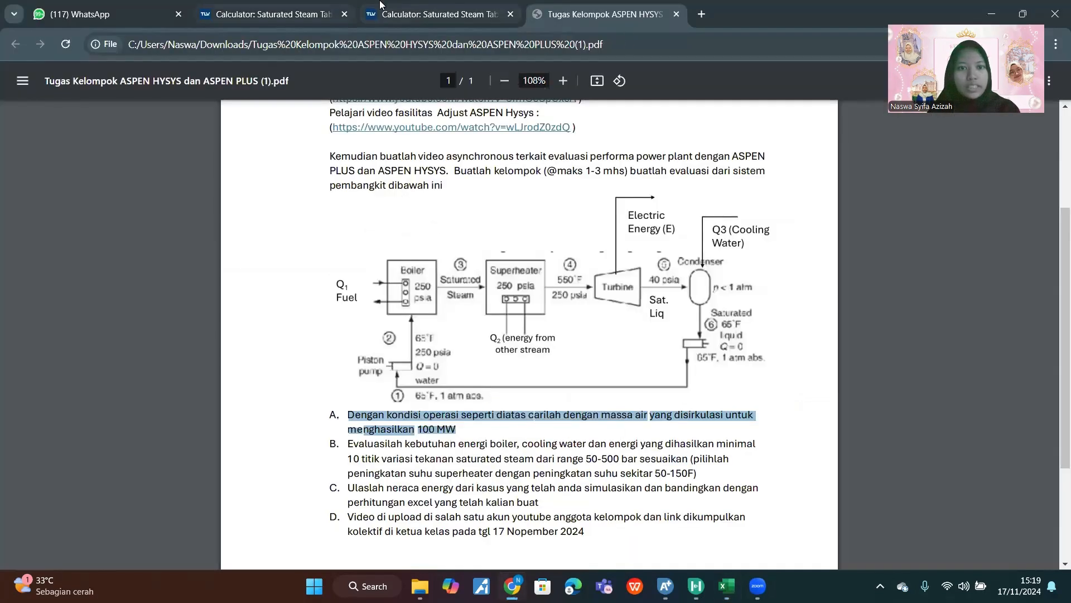
left_click(447, 8)
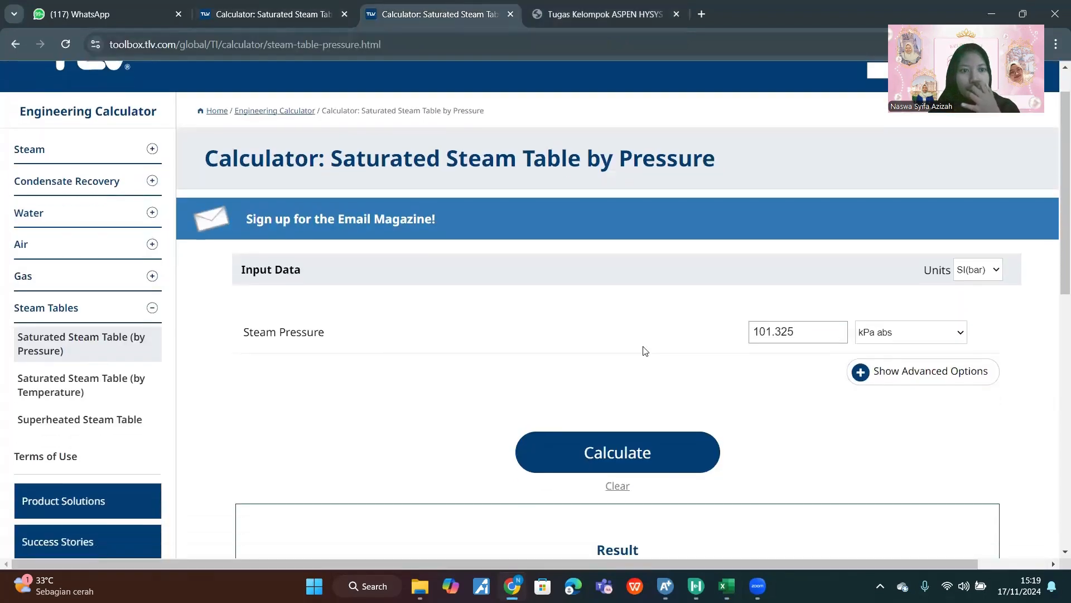
Step: Open the Superheated Steam Table calculator and set the steam pressure to 250 psi abs
scroll(641, 350, "down", 1)
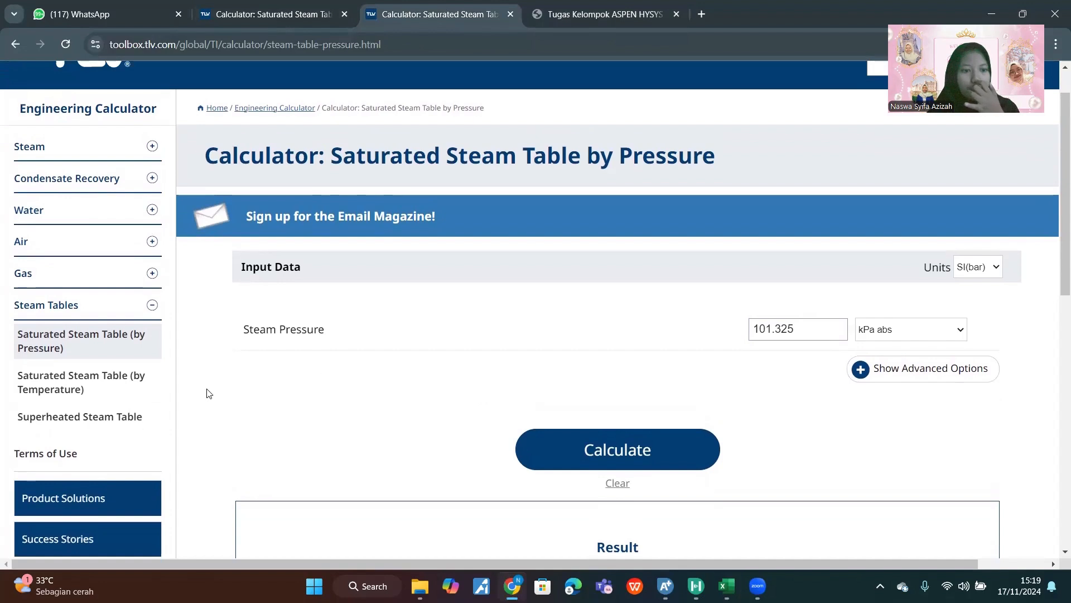
left_click(114, 420)
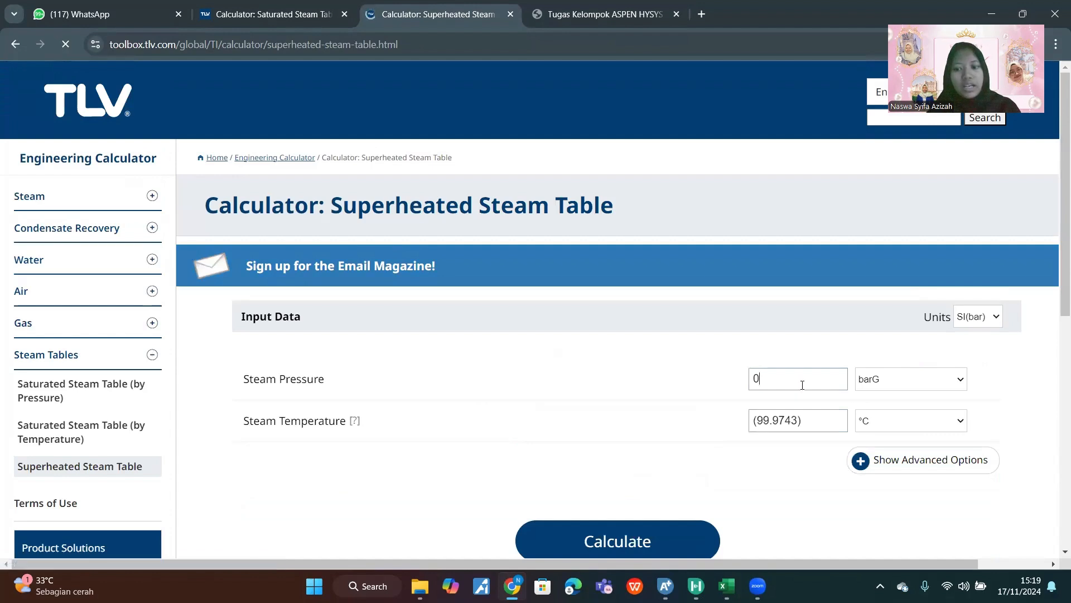
left_click(961, 380)
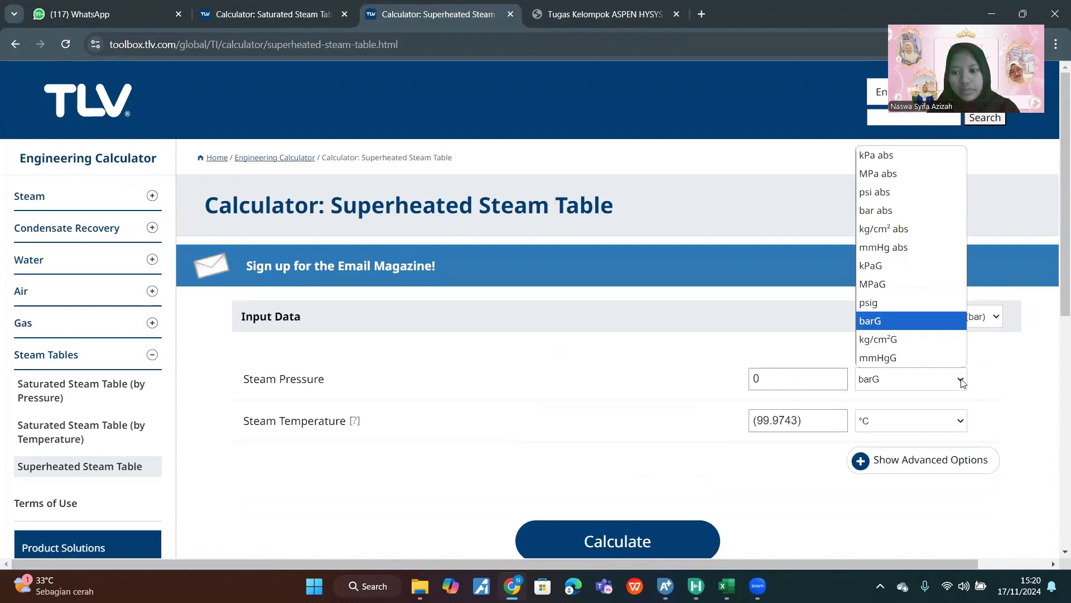
left_click(908, 191)
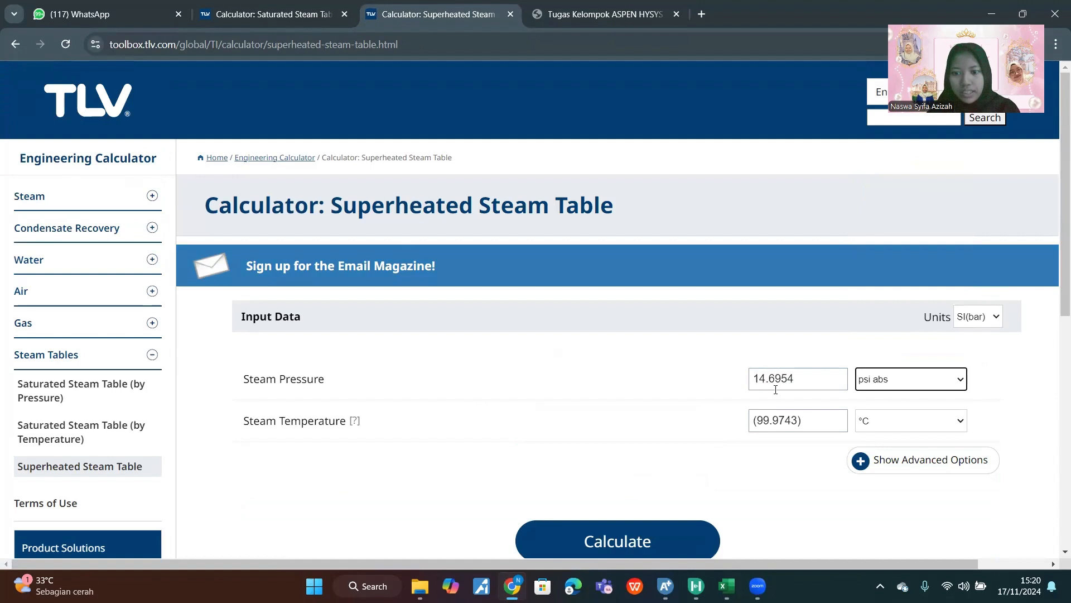
double_click(816, 385)
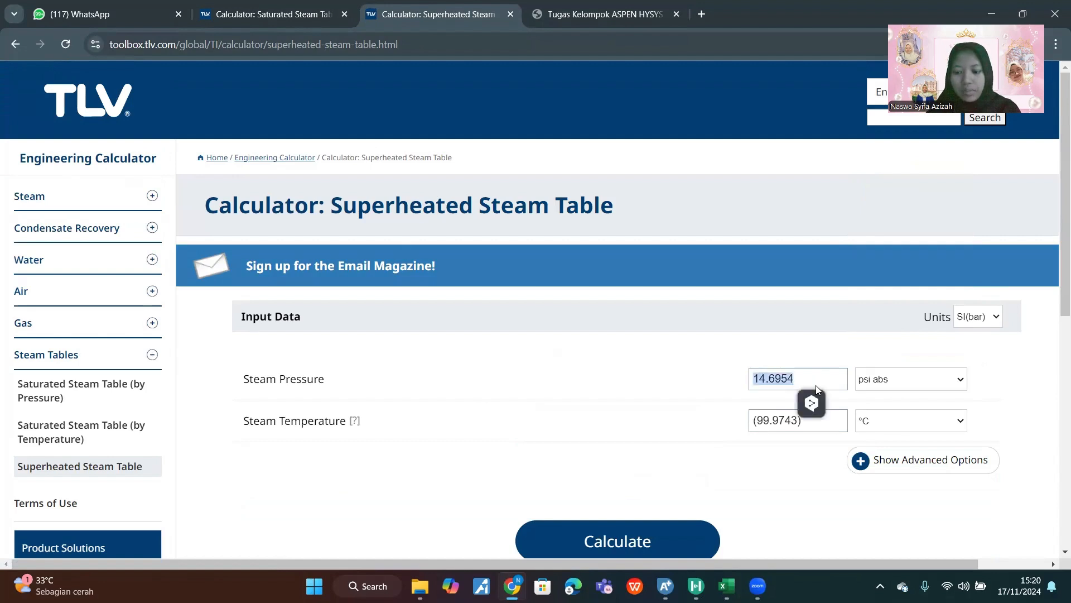
type("250")
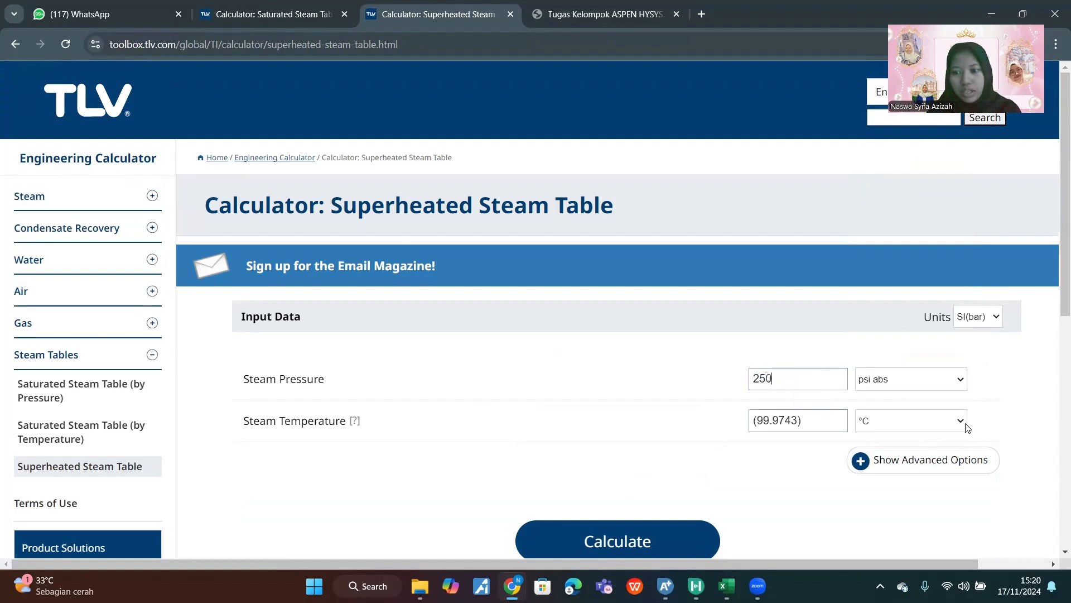
Step: Set the steam temperature to 550 °F, checking the turbine inlet condition in the assignment PDF
left_click(962, 421)
left_click(888, 458)
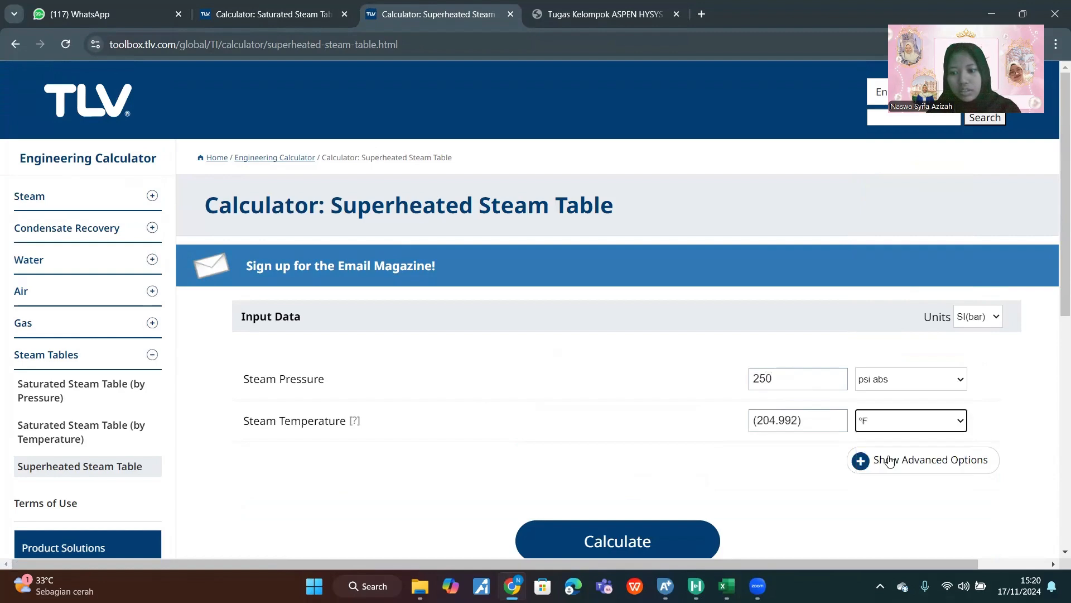
left_click(625, 13)
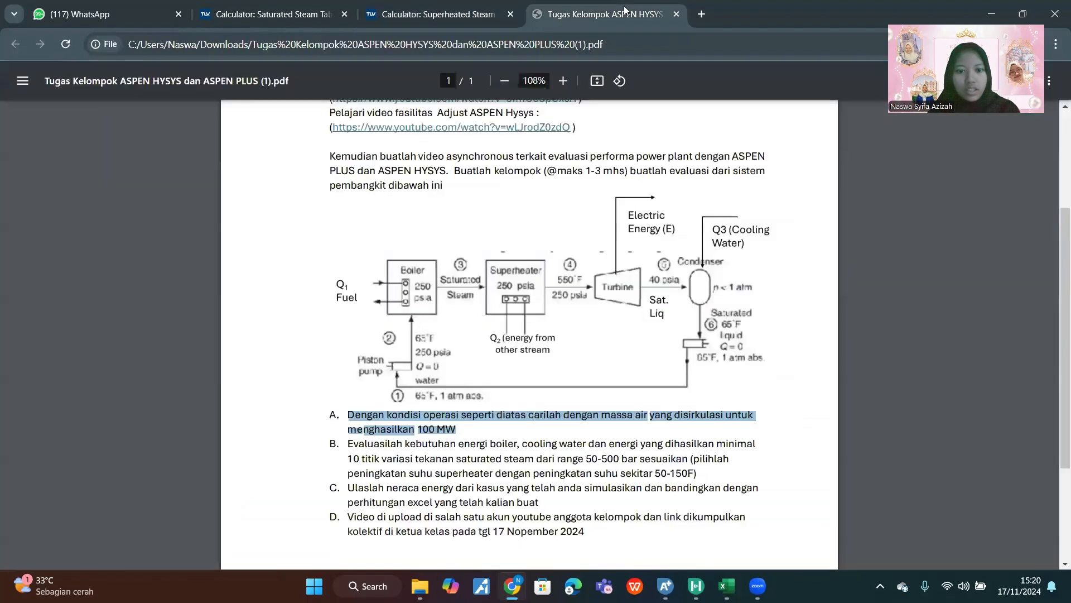
left_click(447, 6)
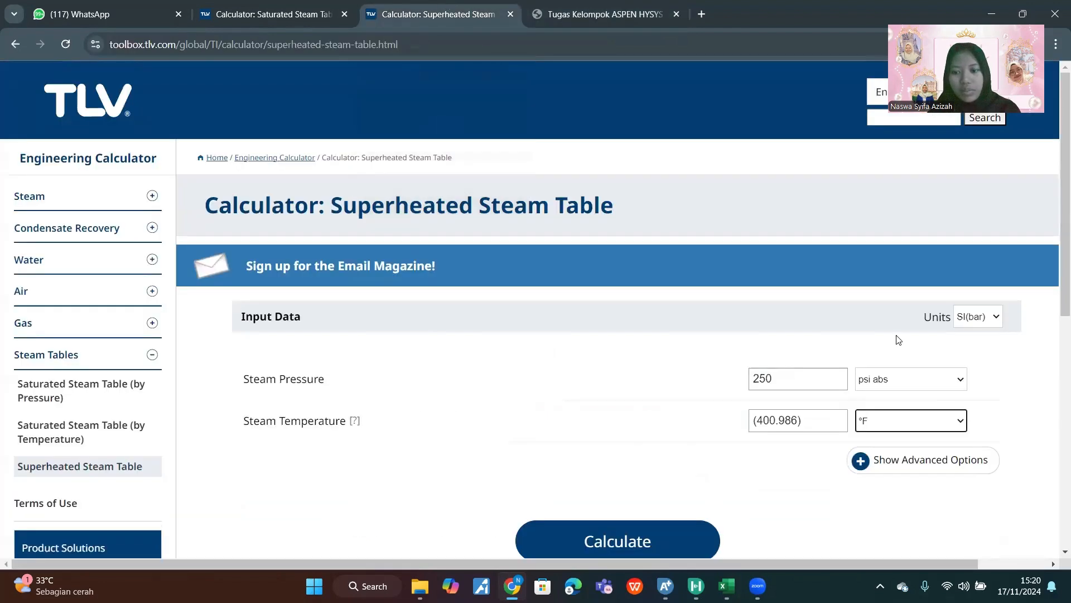
left_click(795, 419)
type("550")
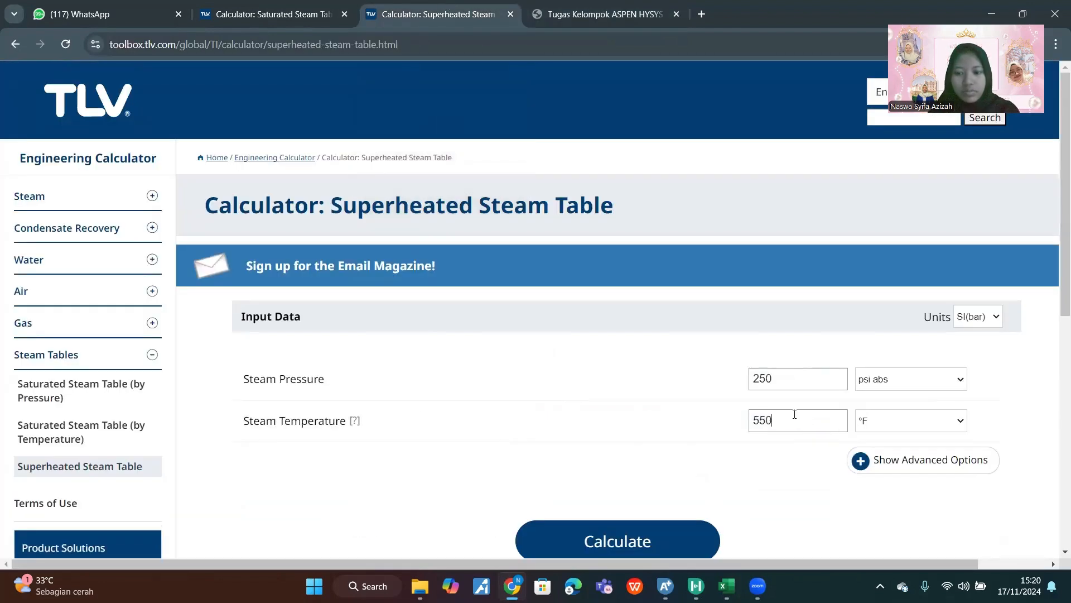
Step: Calculate the superheated steam properties and highlight the specific enthalpy result
scroll(736, 478, "down", 2)
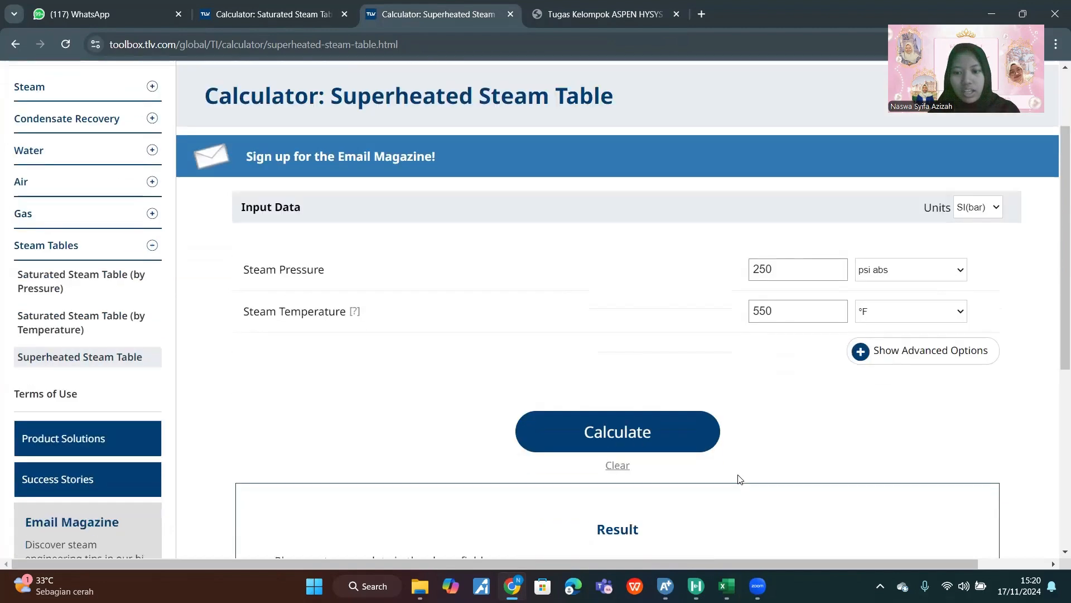
left_click(631, 433)
scroll(813, 421, "down", 3)
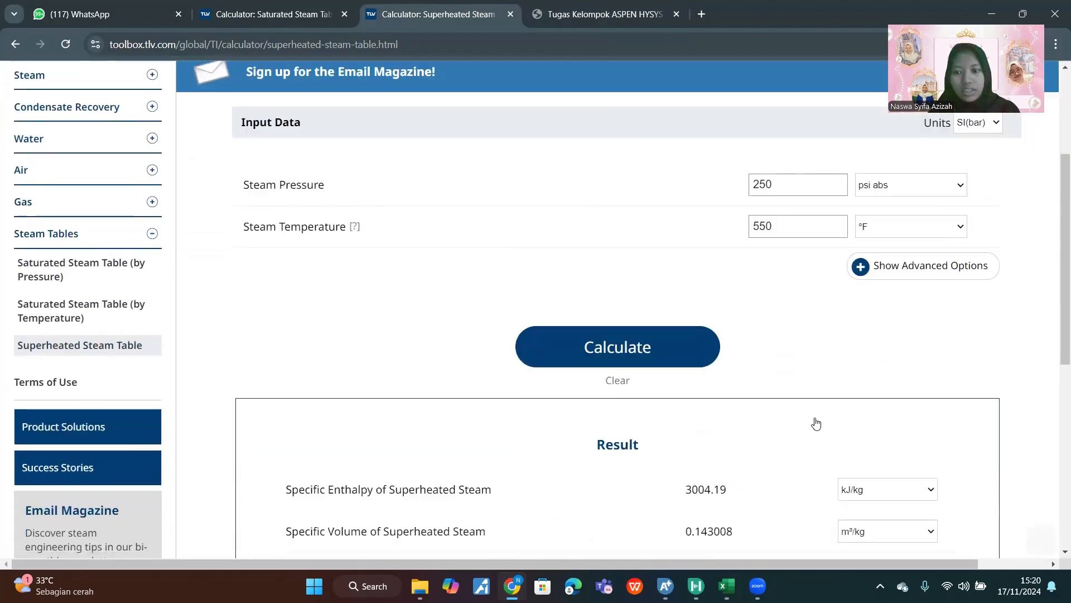
scroll(802, 178, "down", 1)
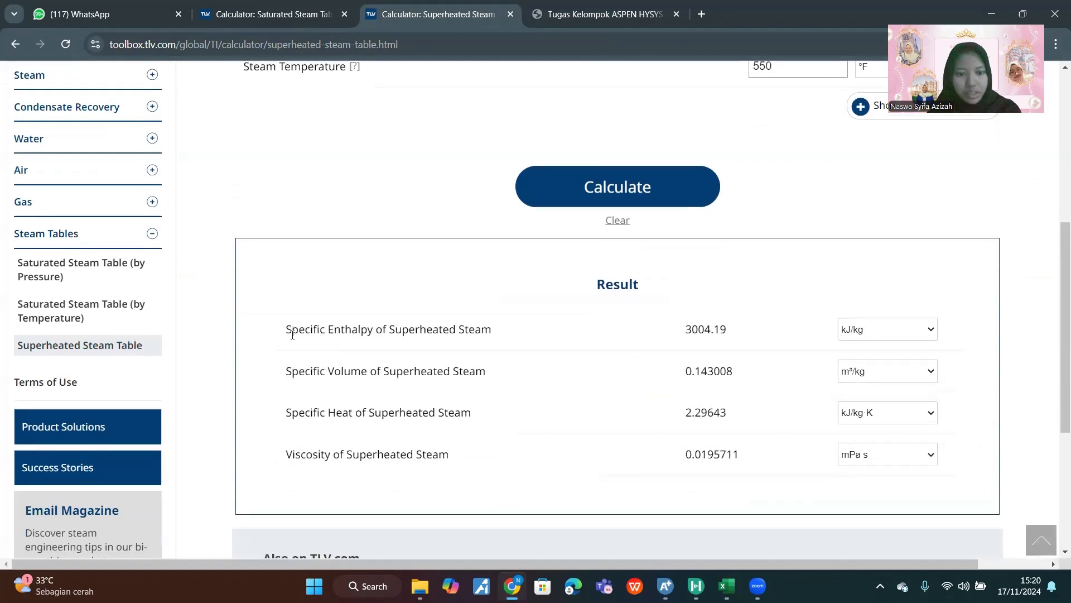
left_click_drag(686, 328, 726, 329)
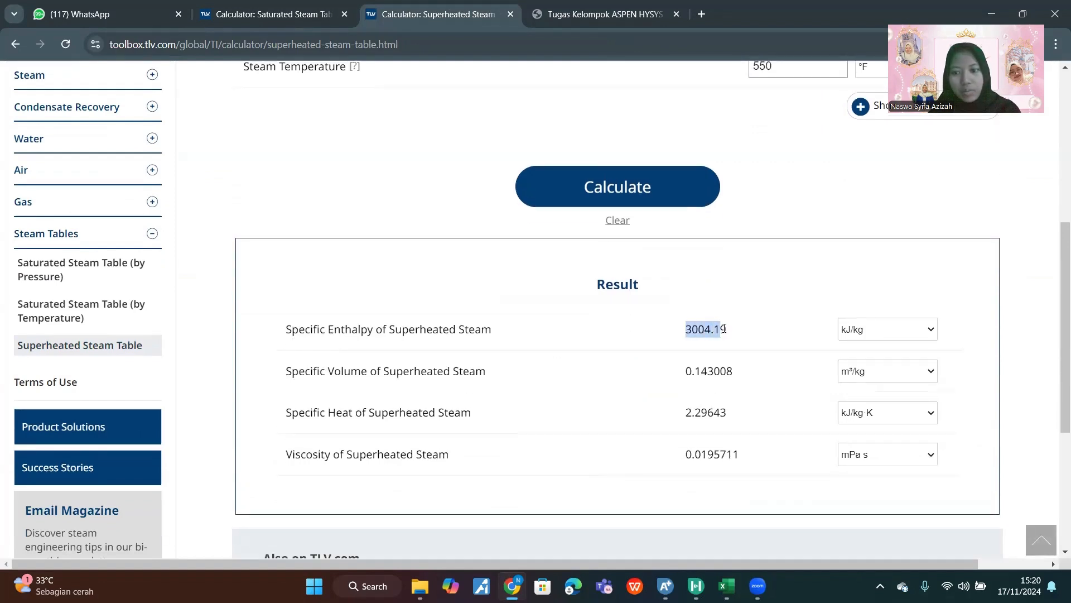
Step: Switch to the Excel workbook and check Enthalpy <4> and the stream <5> pressure label beside the turbine sketch
scroll(726, 331, "up", 2)
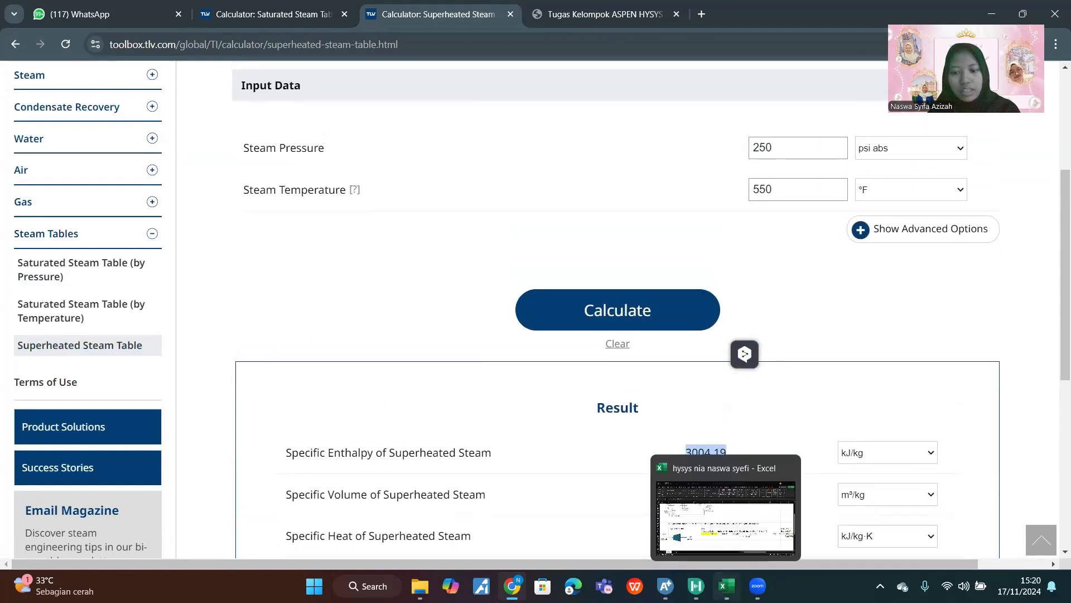
left_click(726, 585)
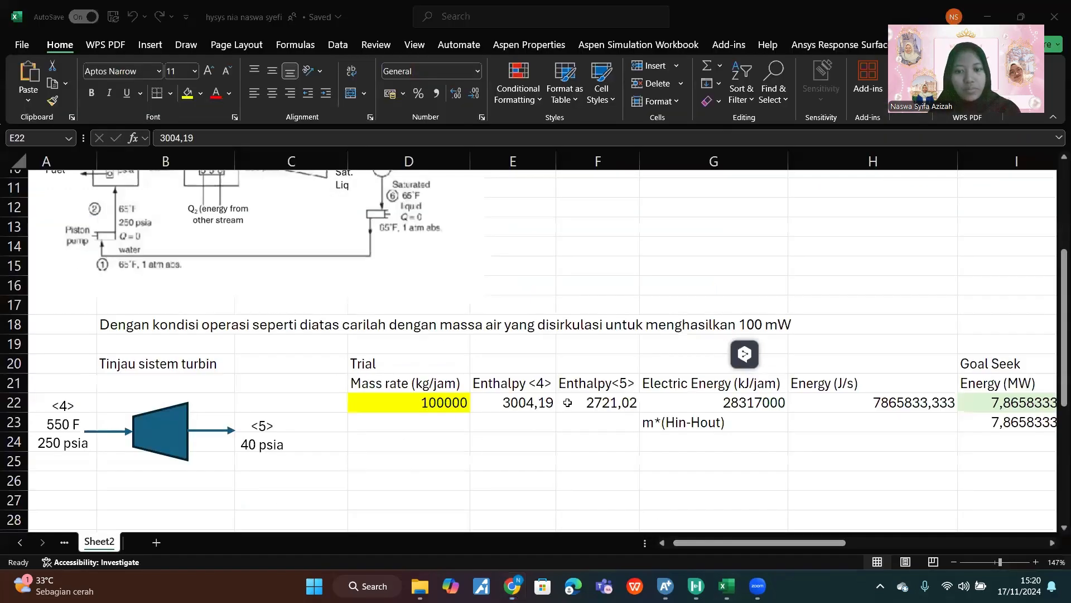
left_click(273, 427)
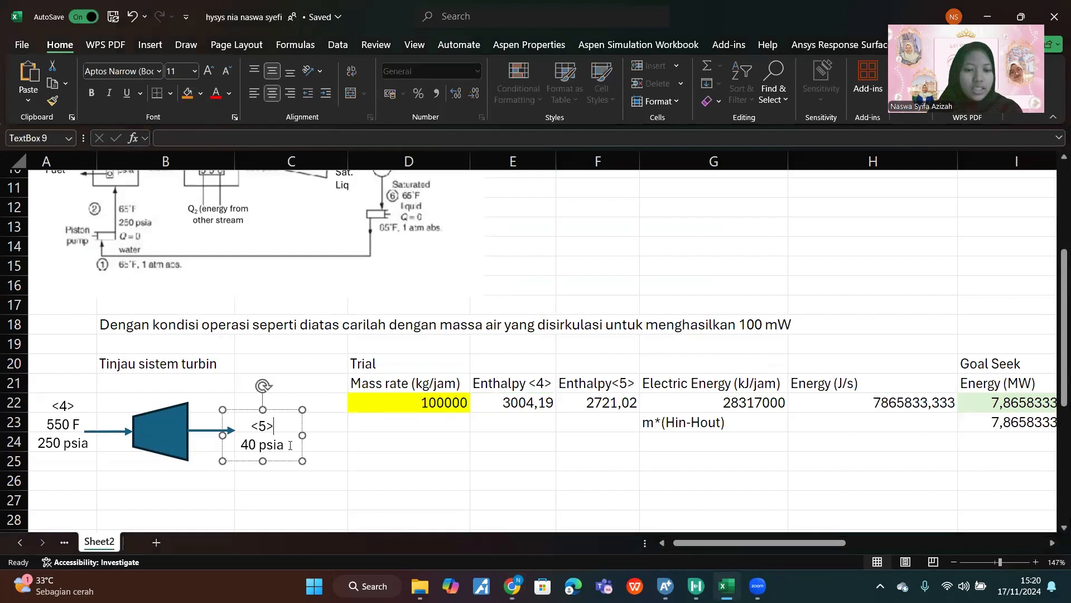
left_click(631, 496)
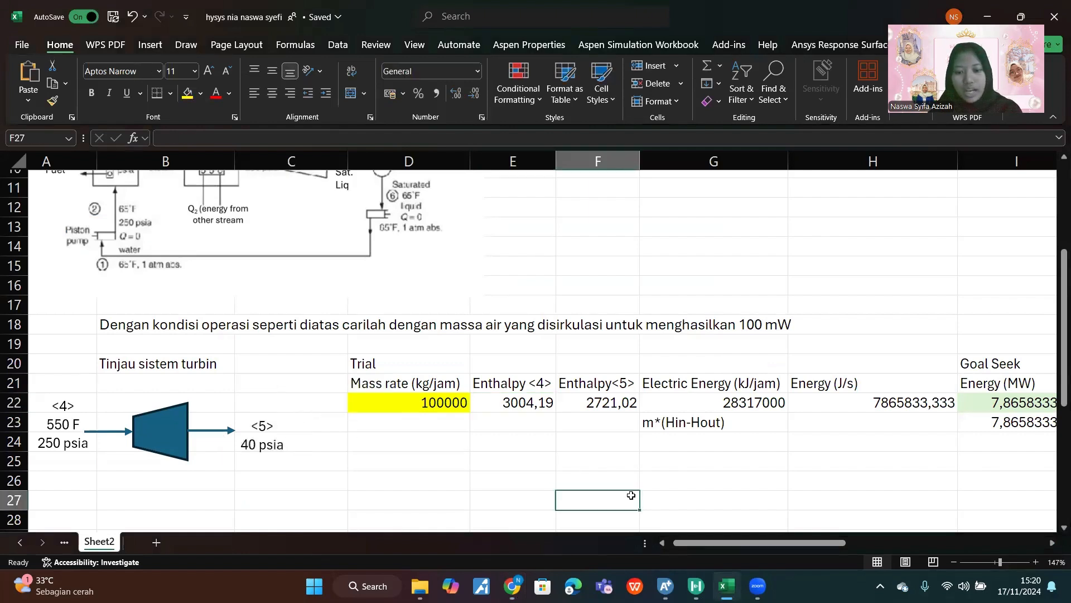
Step: Switch to Chrome, open the Saturated Steam Table by Pressure calculator and set the steam pressure to 40 psi abs
left_click(513, 586)
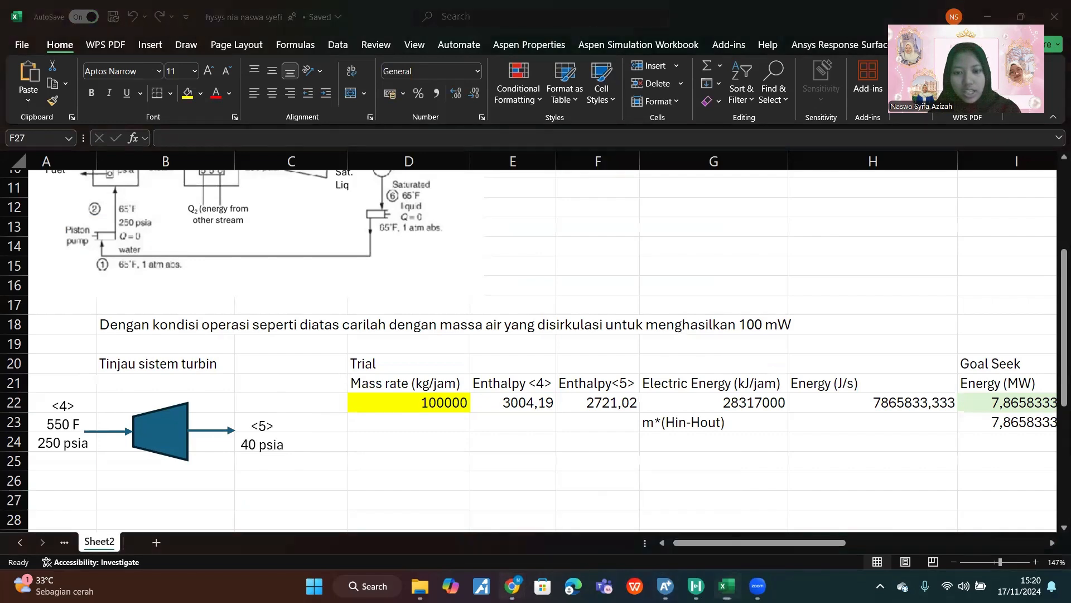
scroll(276, 343, "up", 1)
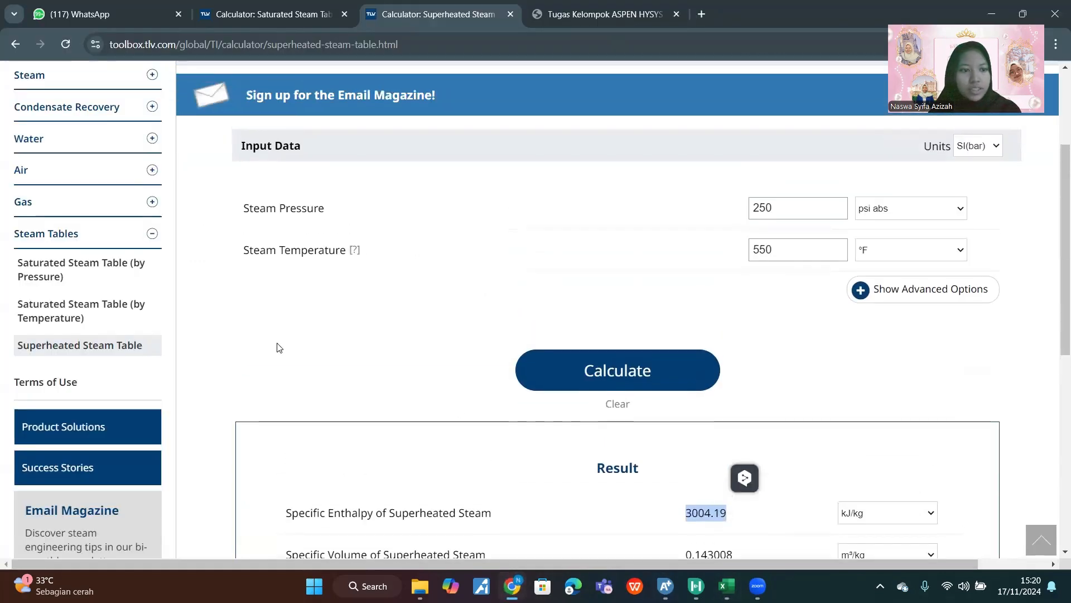
left_click(79, 275)
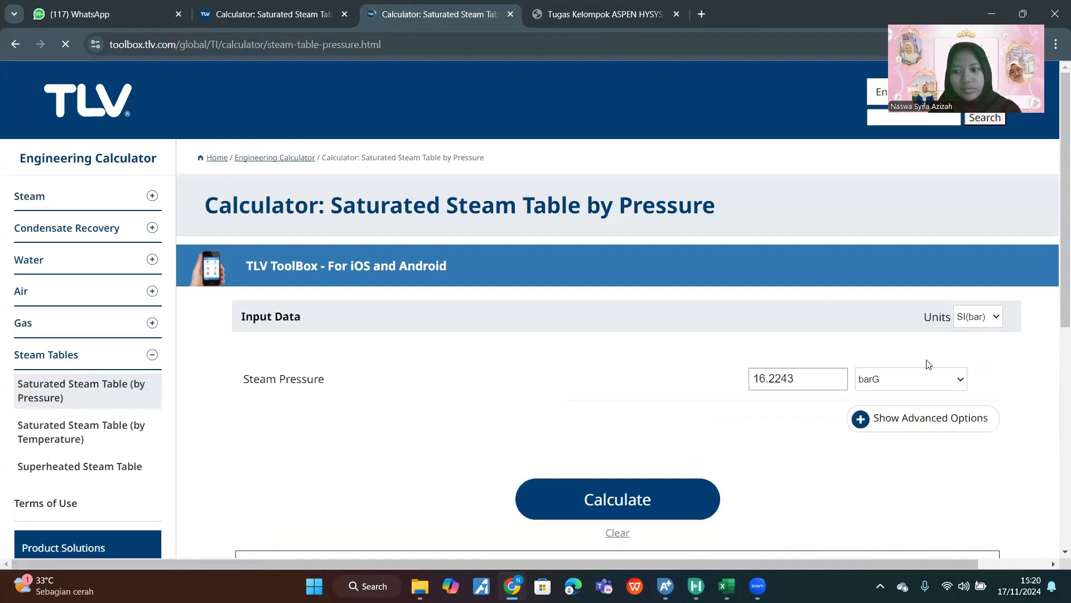
left_click(928, 377)
left_click(889, 194)
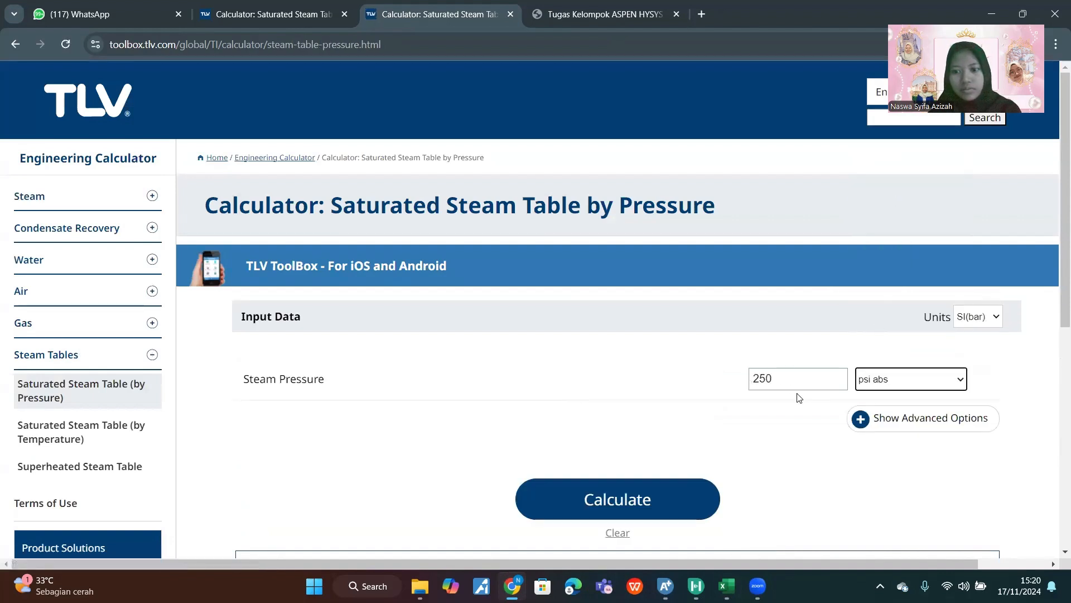
left_click(762, 378)
key("BackSpace")
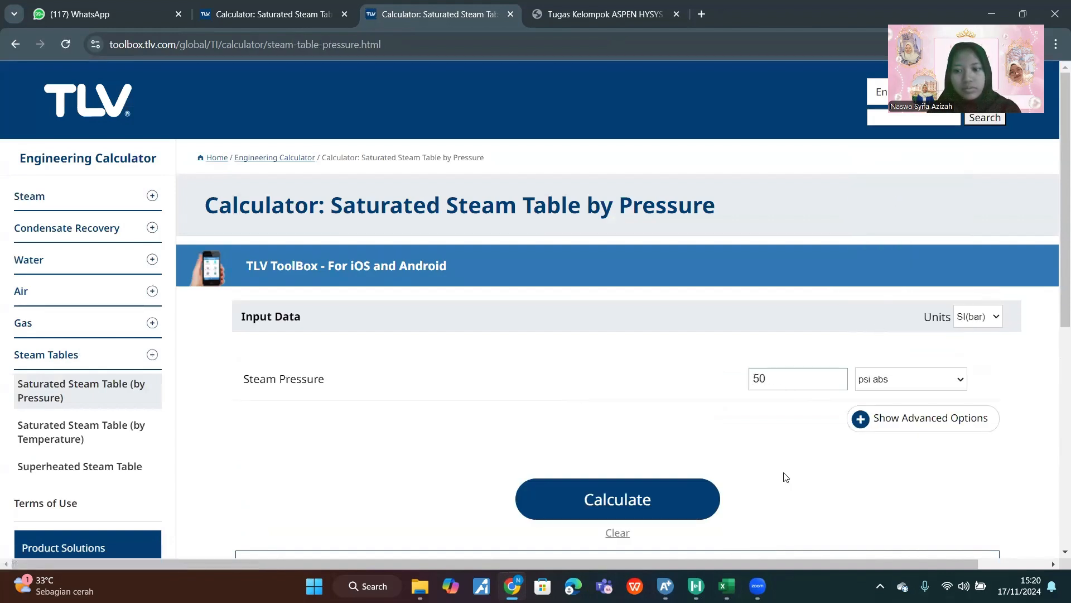
left_click(758, 375)
key("BackSpace")
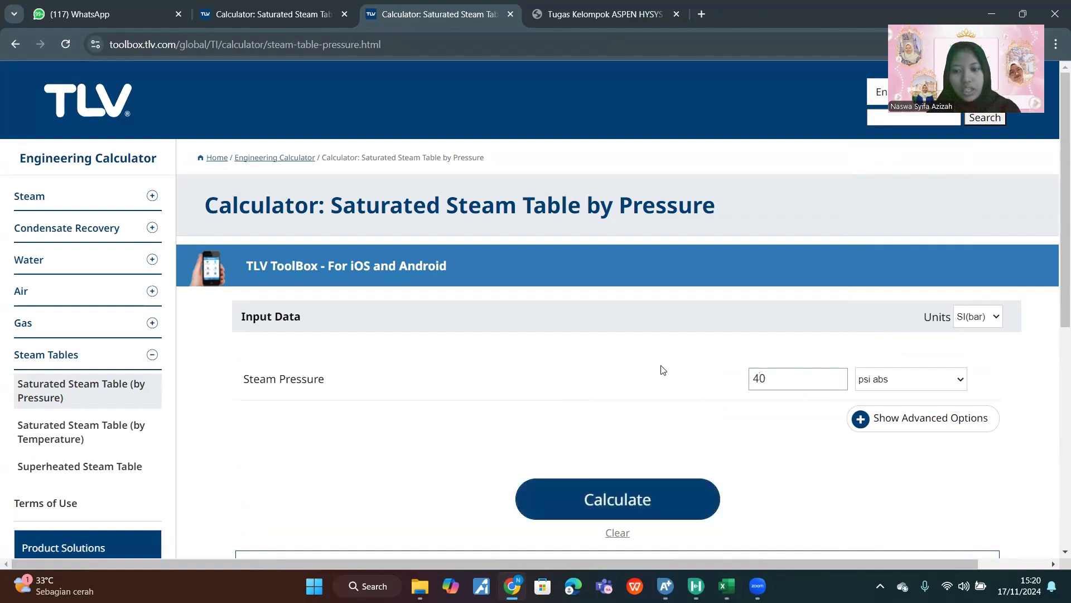
Step: Calculate the saturated steam properties and compare the specific enthalpy of saturated steam with Enthalpy<5> in Excel cell F22
left_click(667, 492)
scroll(849, 433, "down", 5)
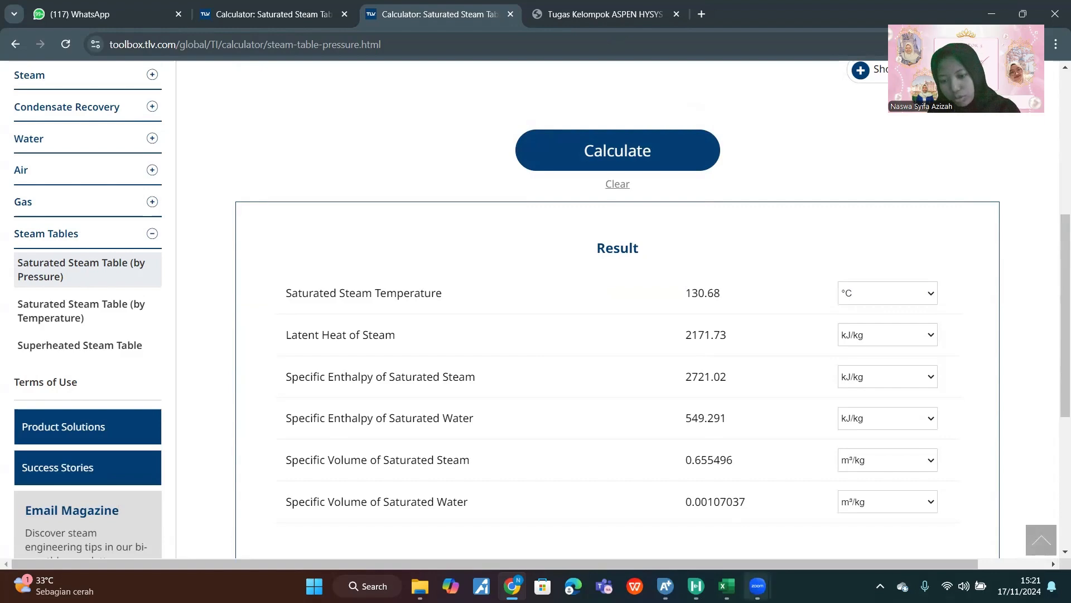
mouse_move(727, 586)
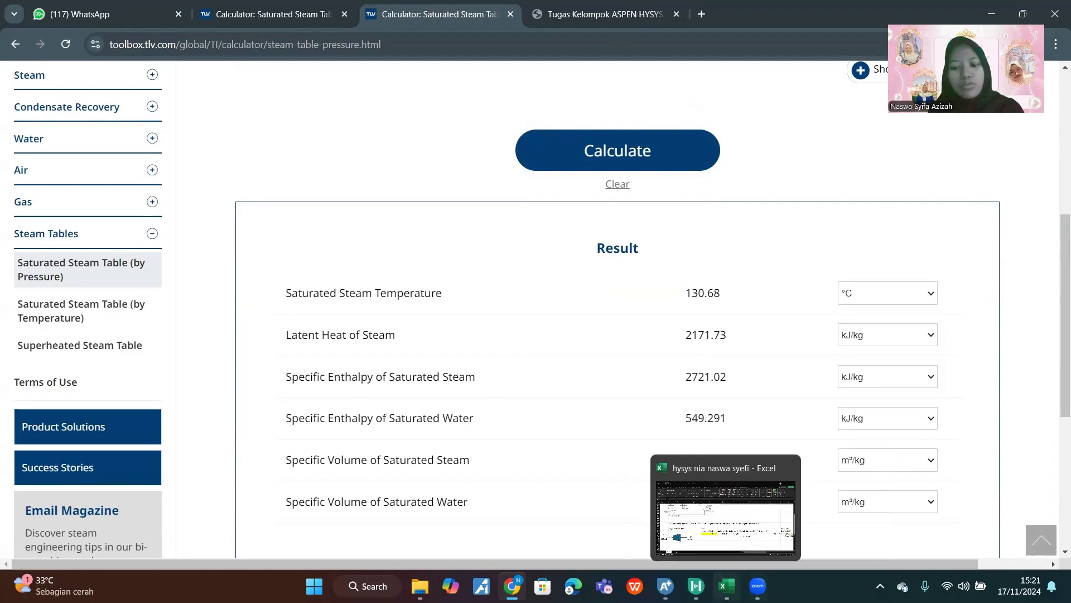
left_click(727, 487)
left_click(580, 405)
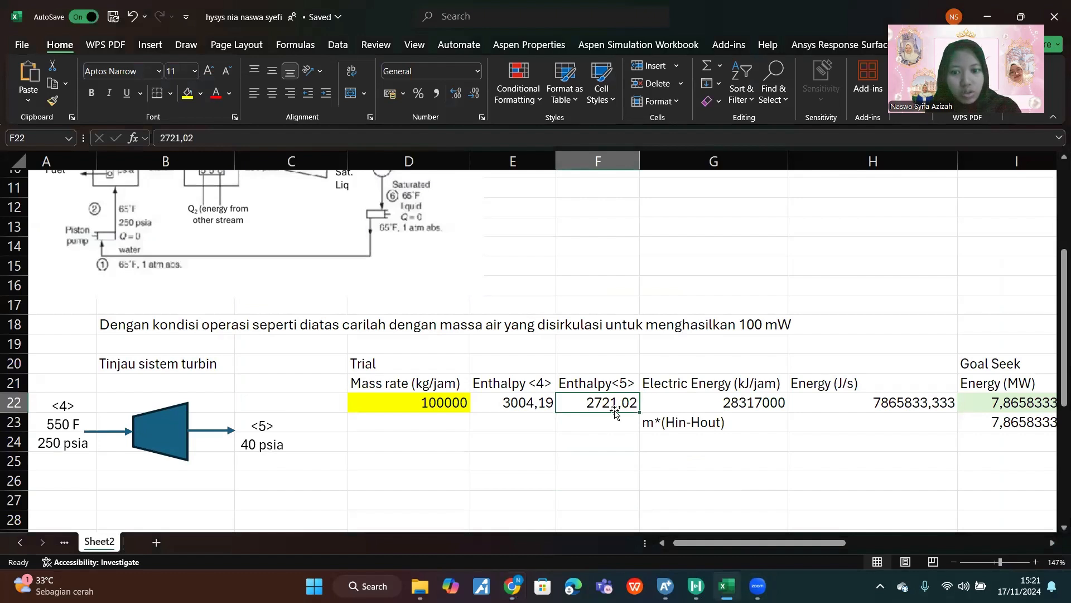
Step: Examine the Electric Energy formula in cell G22 against the power plant diagram and the turbine trial table
left_click(685, 401)
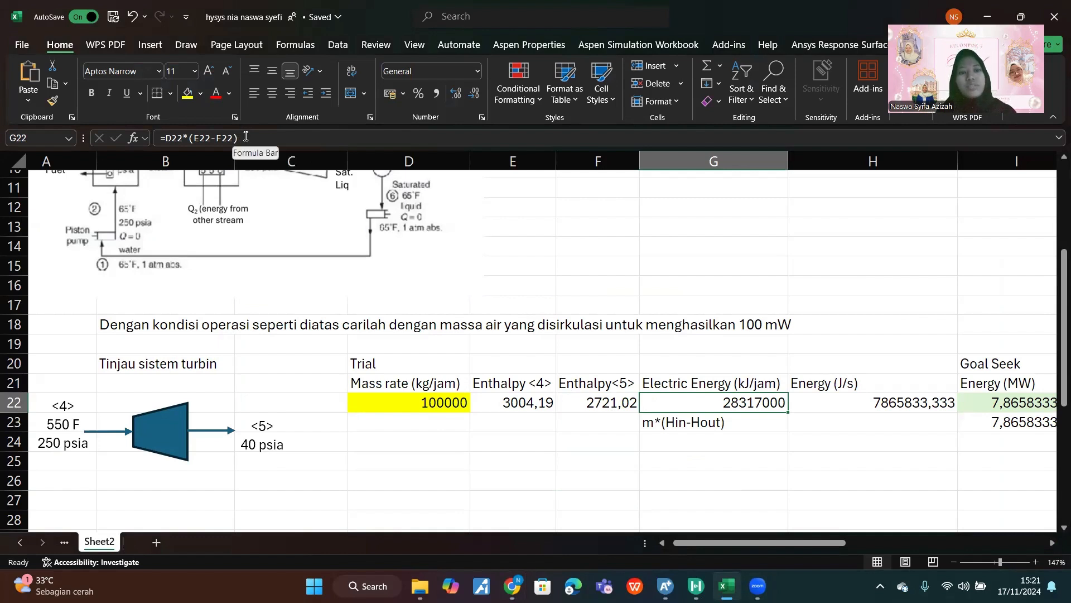
scroll(207, 222, "up", 2)
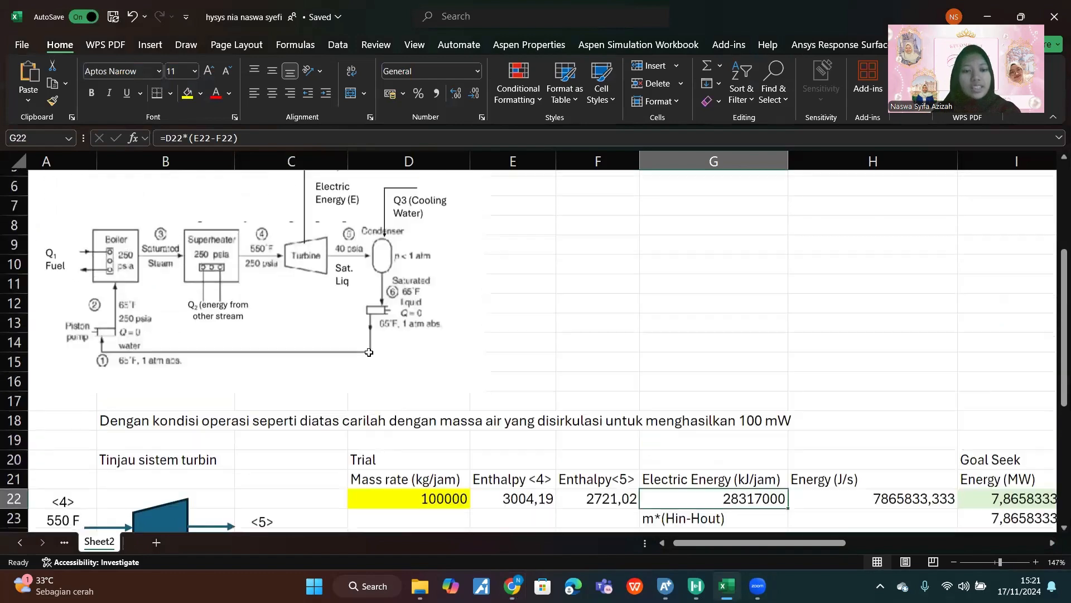
scroll(207, 222, "down", 2)
scroll(207, 223, "left", 1)
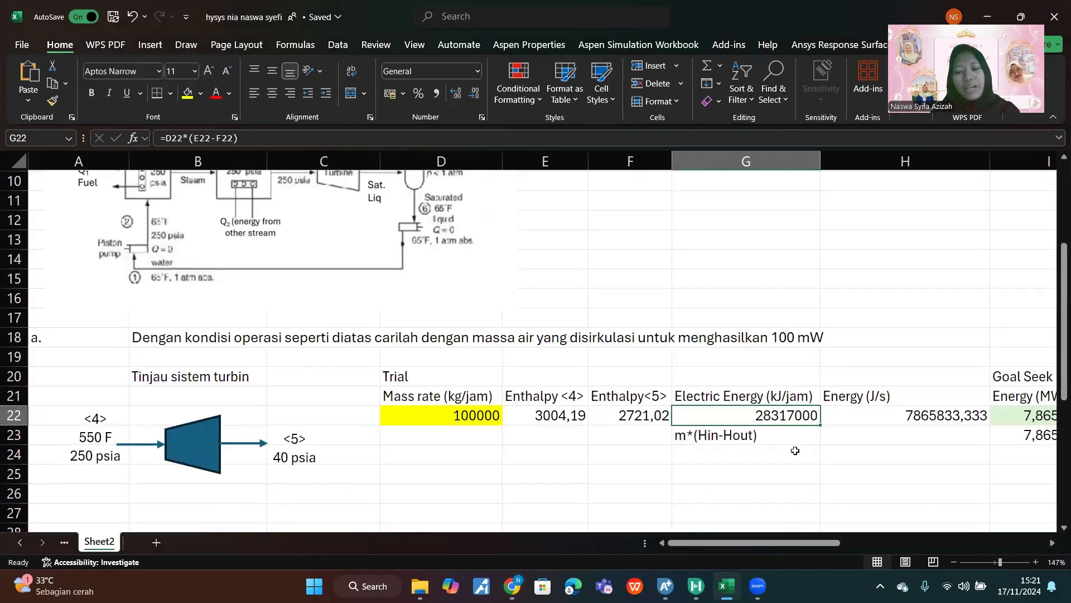
left_click(701, 322)
left_click(690, 363)
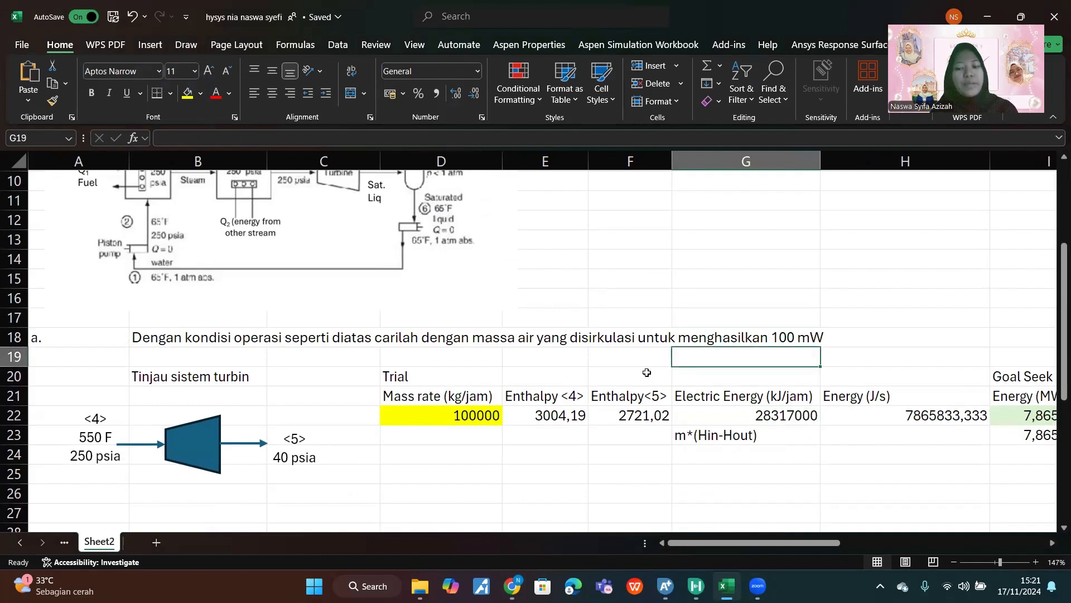
scroll(556, 378, "right", 2)
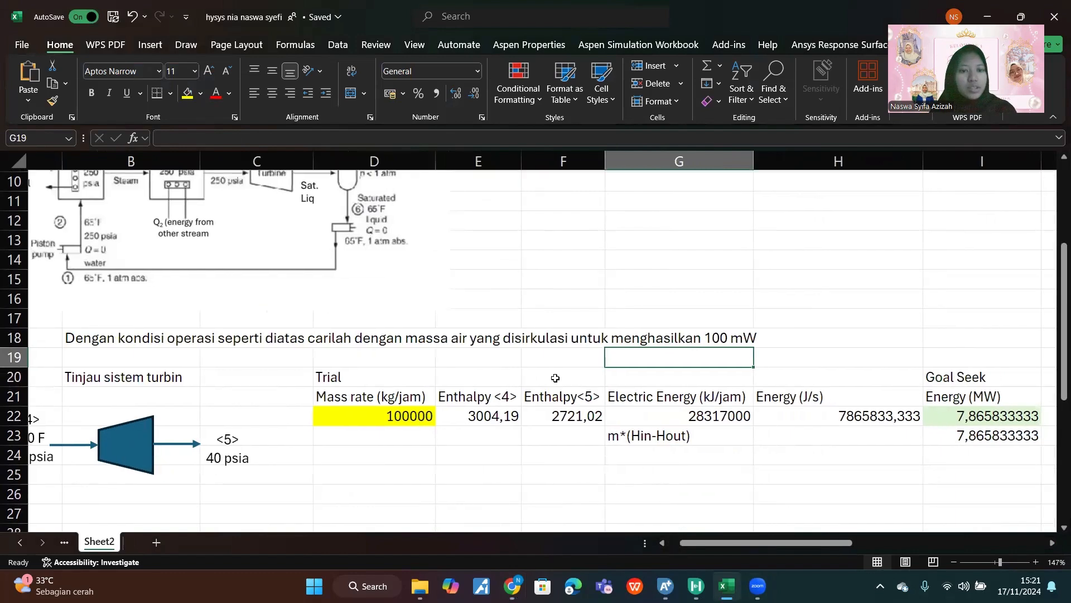
scroll(513, 363, "up", 2)
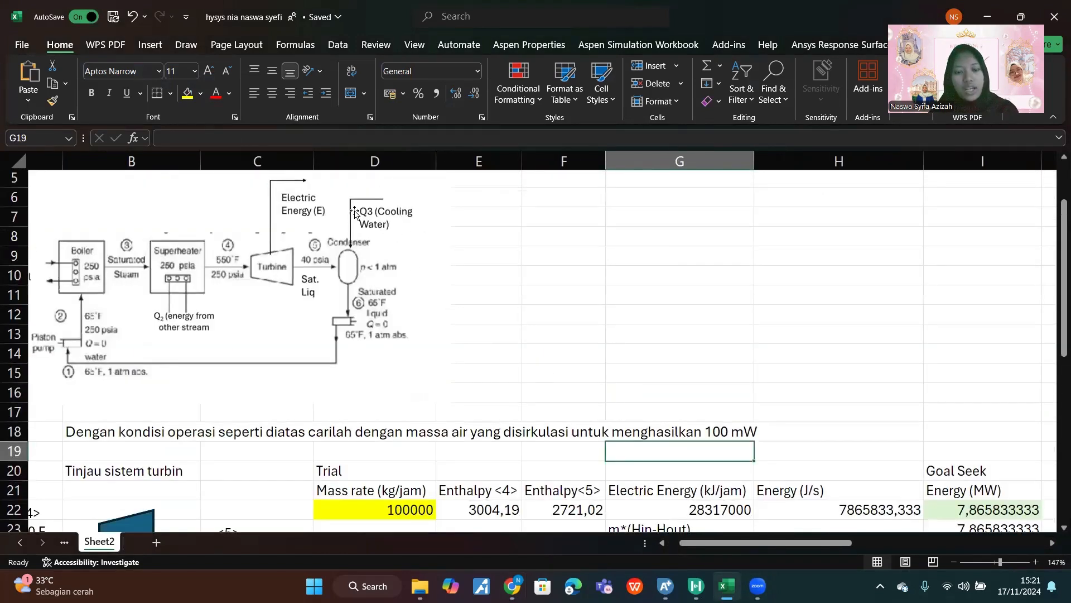
scroll(614, 351, "down", 1)
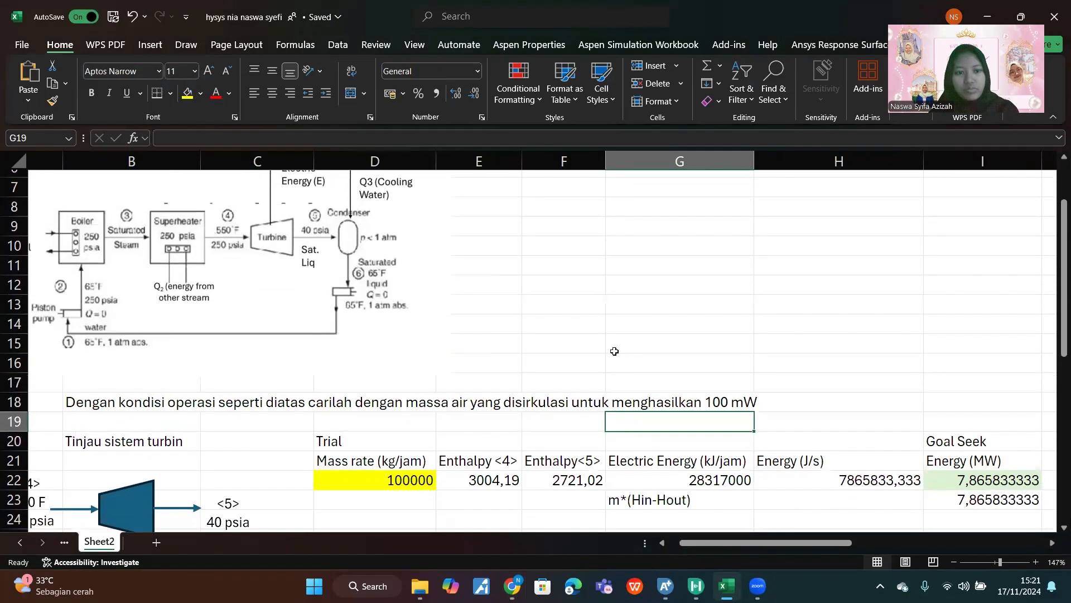
left_click(646, 496)
left_click(701, 475)
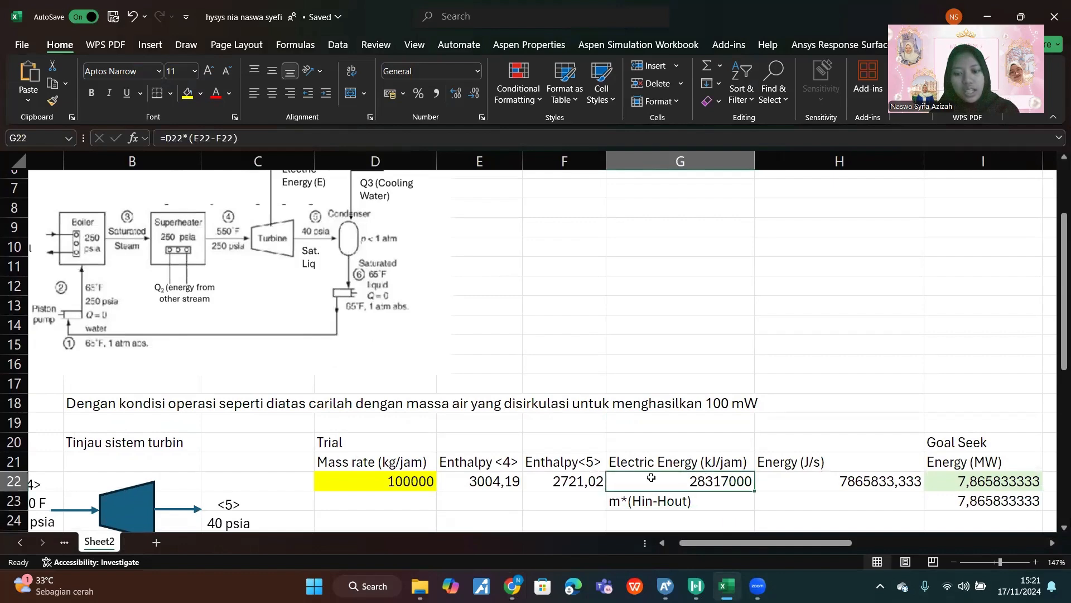
Step: Review the m*(Hin-Hout) note in cell G23 alongside the power plant diagram and the turbine trial table
scroll(521, 332, "up", 2)
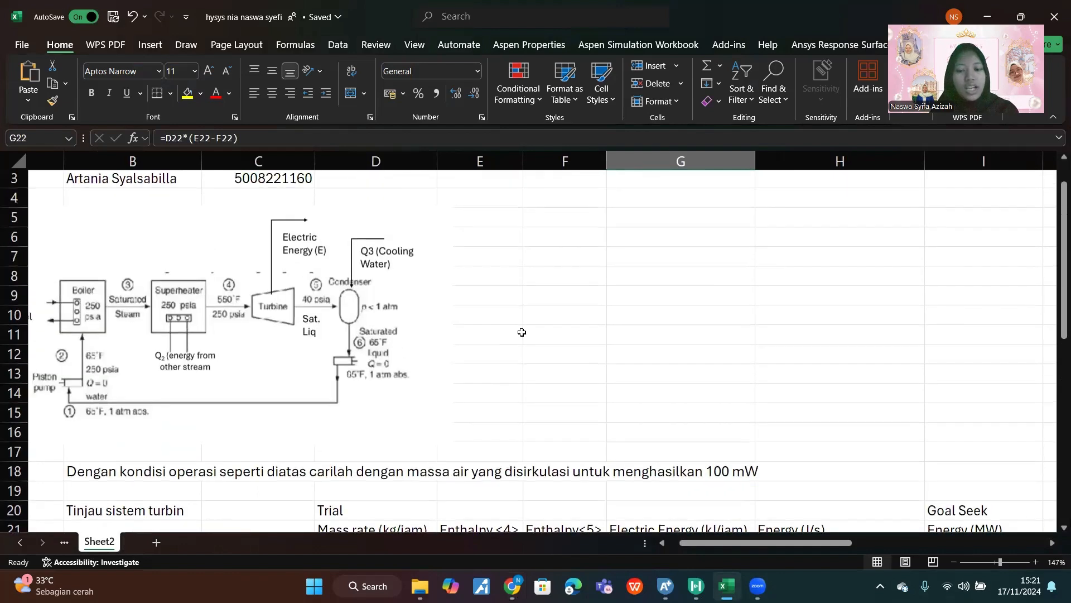
scroll(522, 332, "down", 3)
left_click(687, 406)
scroll(686, 406, "right", 2)
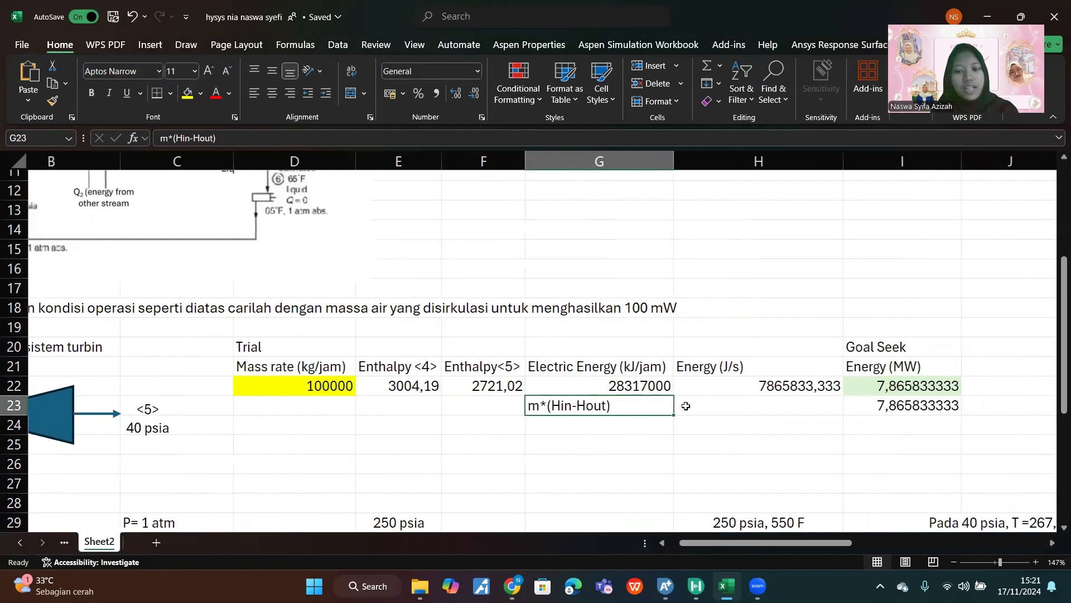
scroll(686, 406, "up", 2)
scroll(687, 405, "right", 2)
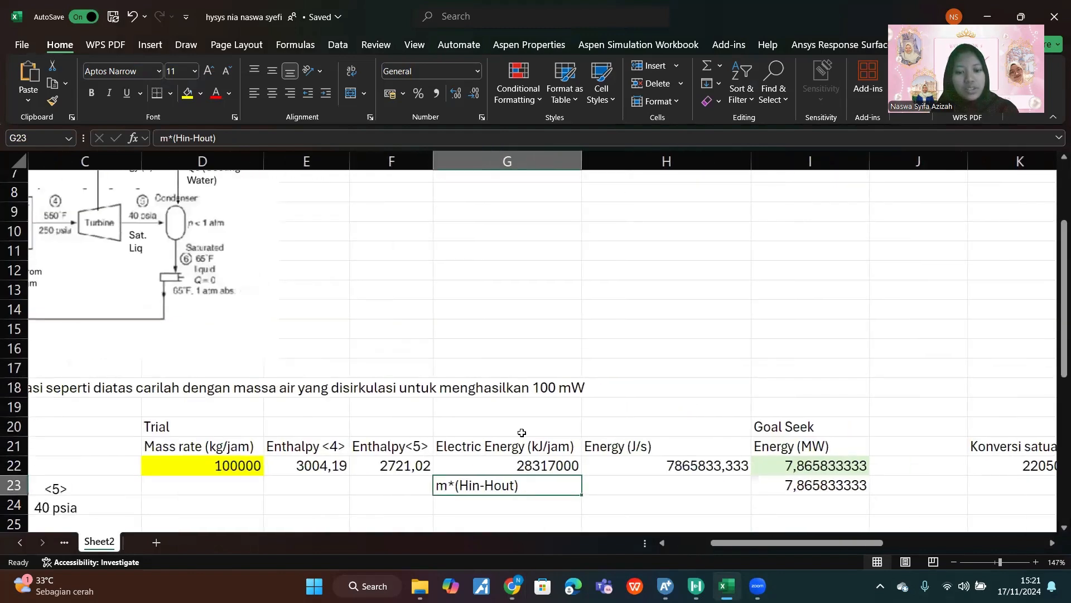
Step: Inspect the conversion formula in cell H22 that turns Electric Energy (kJ/jam) into Energy (J/s)
left_click(624, 445)
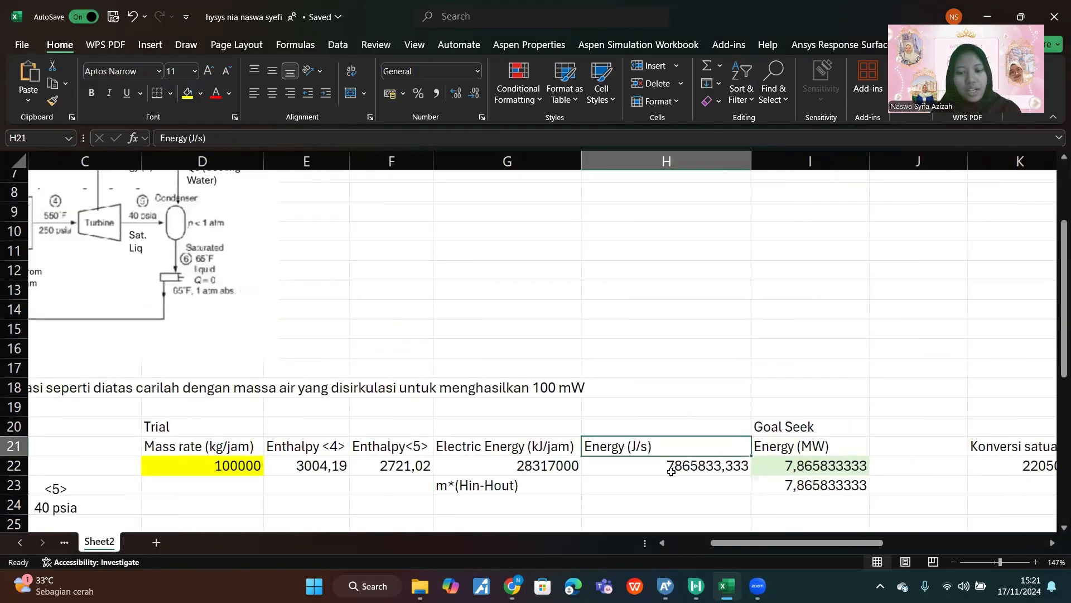
left_click(653, 469)
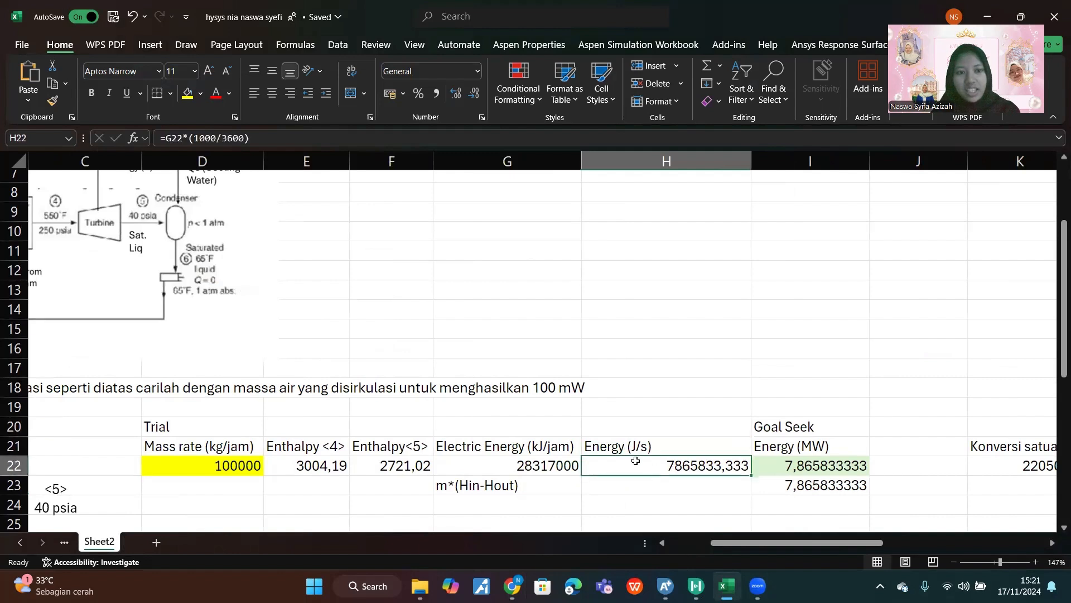
left_click(252, 132)
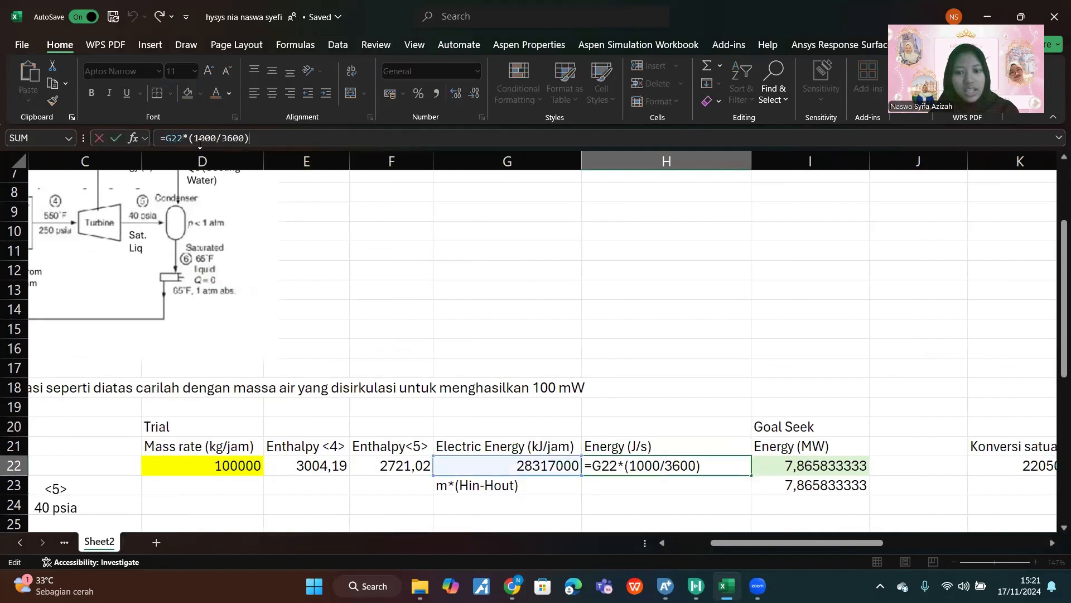
key("Escape")
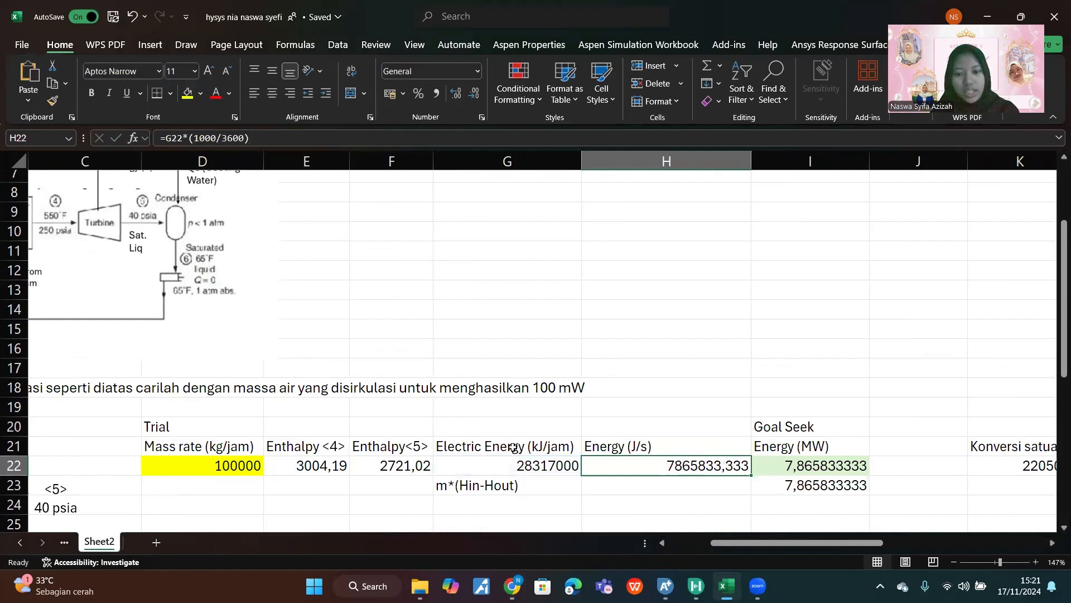
left_click(513, 446)
key("Right")
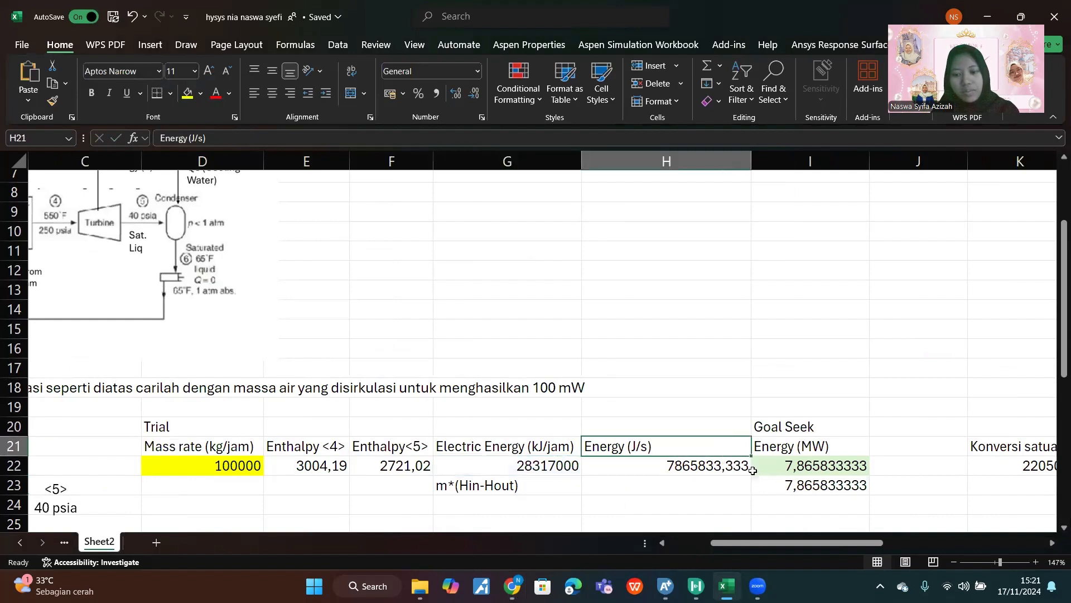
Step: Compare the Energy (MW) formula in cell I22 with the direct conversion from G22 in cell I23
left_click(806, 443)
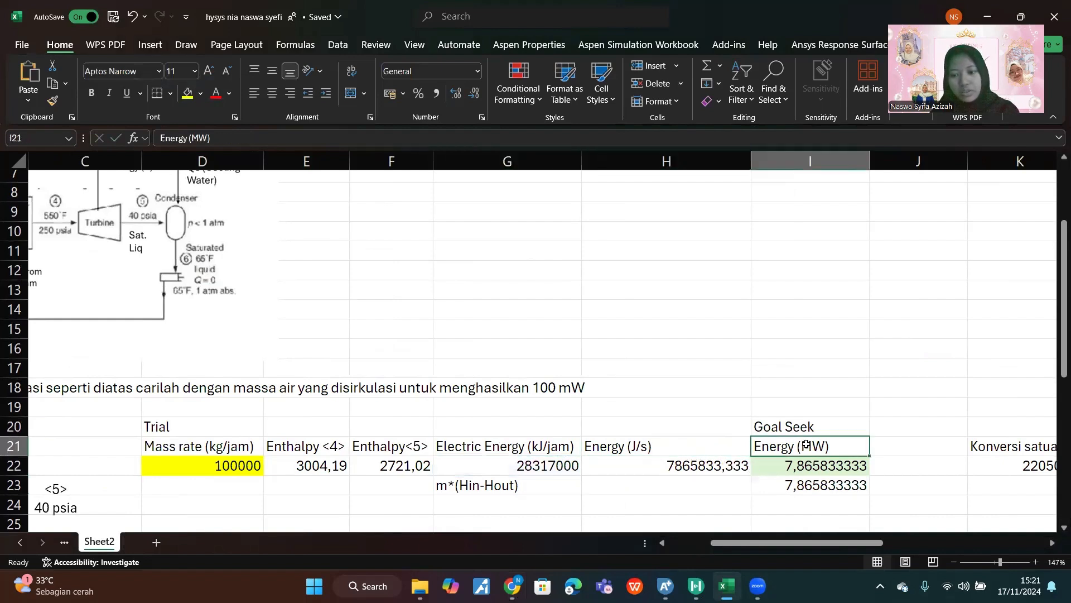
left_click(825, 459)
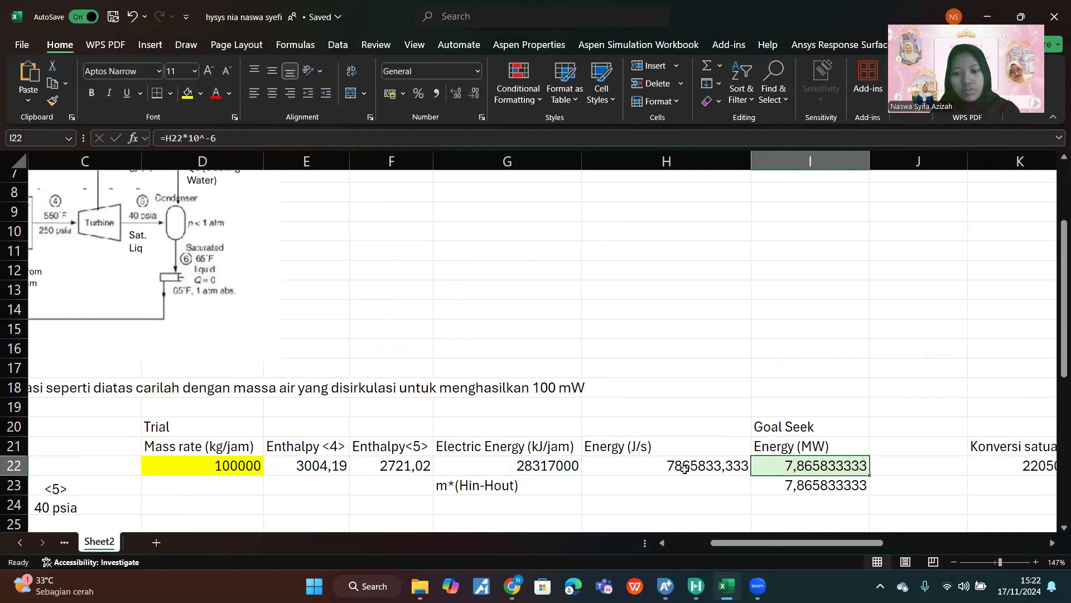
left_click(553, 464)
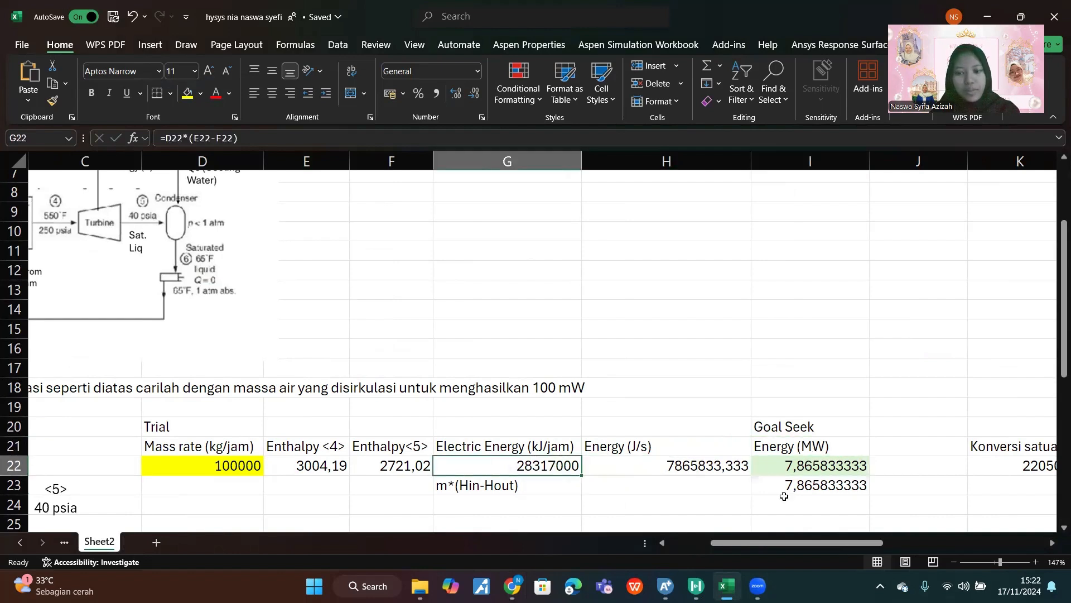
left_click(803, 484)
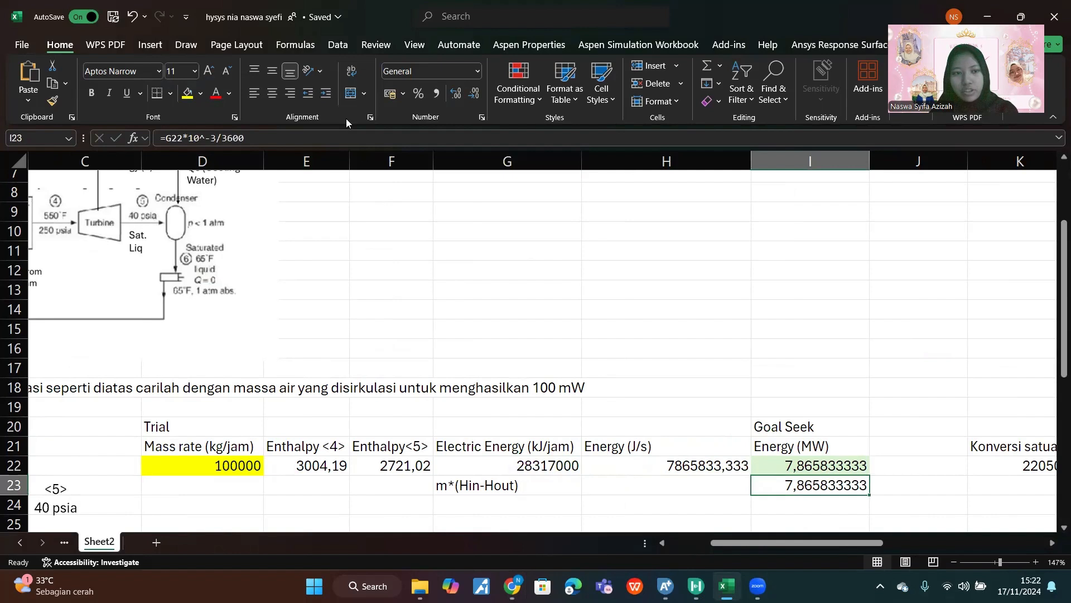
left_click(273, 139)
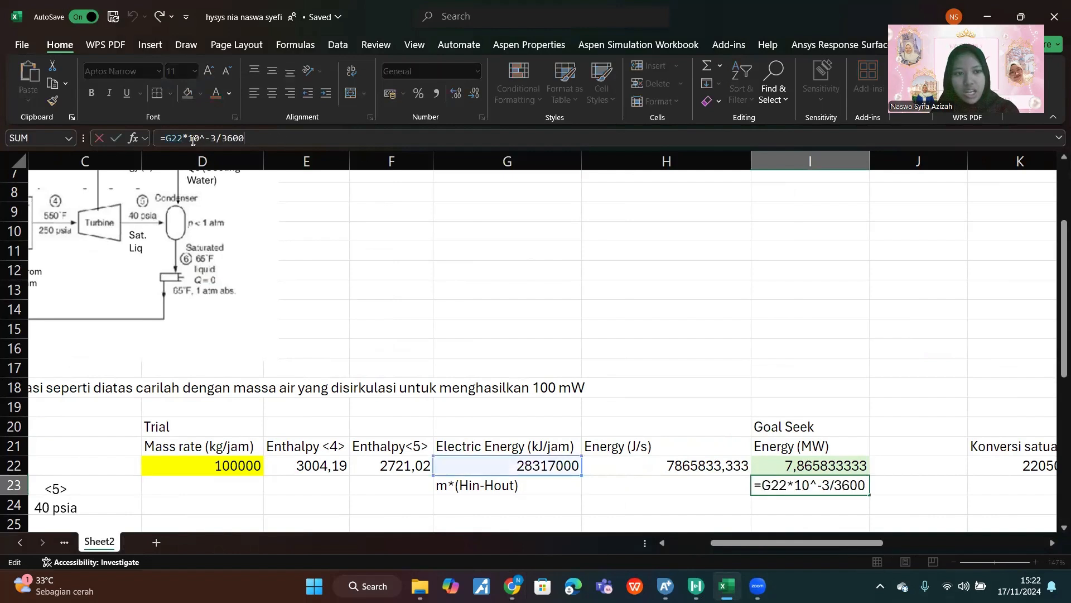
left_click_drag(188, 138, 255, 138)
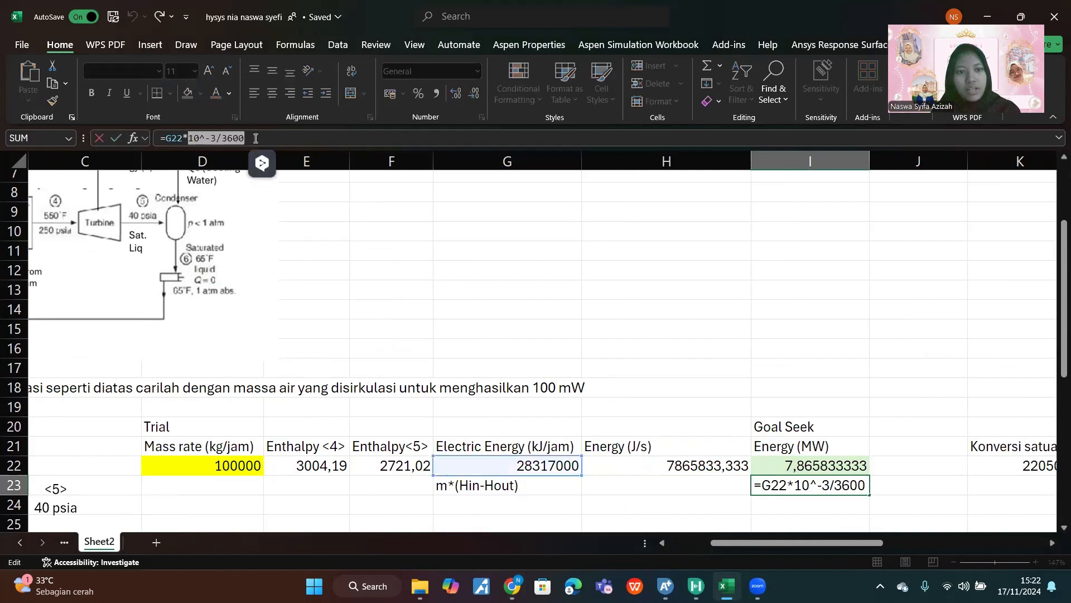
key("Escape")
scroll(721, 436, "down", 1)
scroll(720, 436, "right", 1)
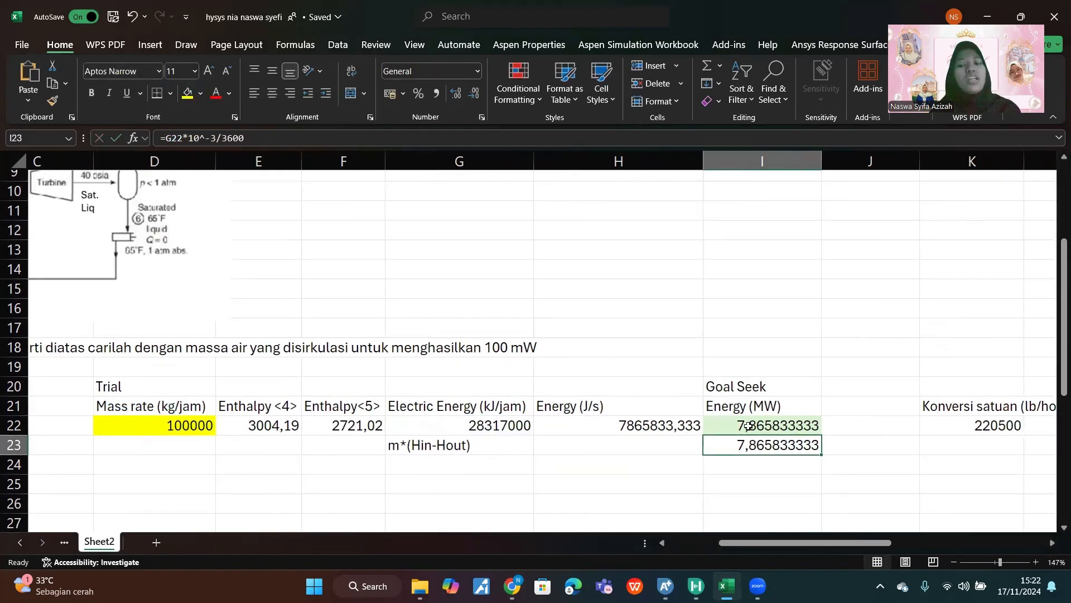
Step: Select Energy (MW) cell I22 and review the power plant diagram and the 100 mW problem statement
left_click(784, 418)
scroll(598, 366, "left", 2)
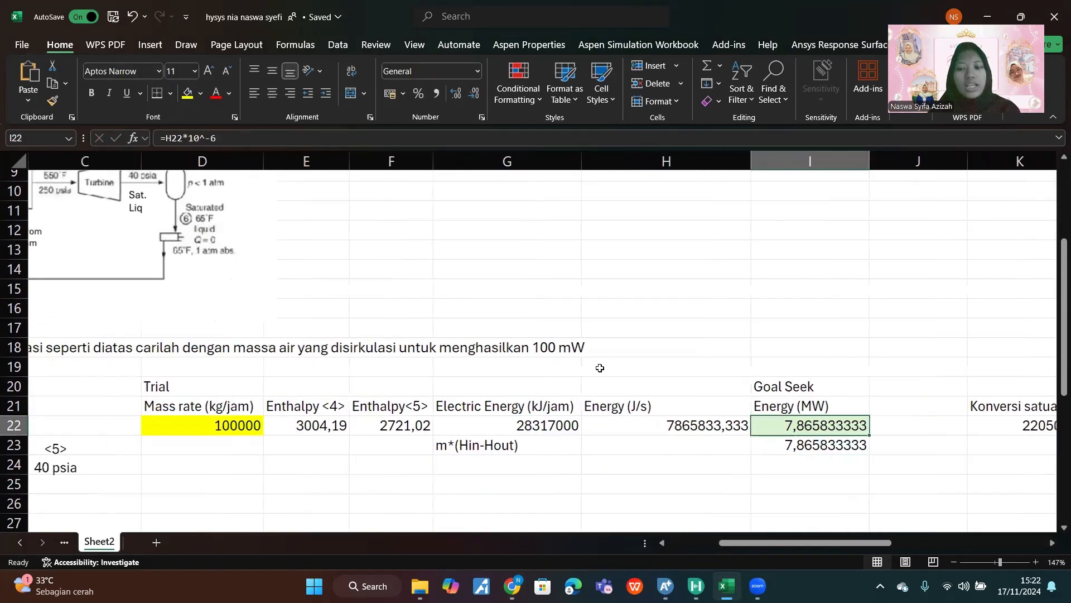
scroll(346, 306, "up", 3)
scroll(347, 306, "left", 3)
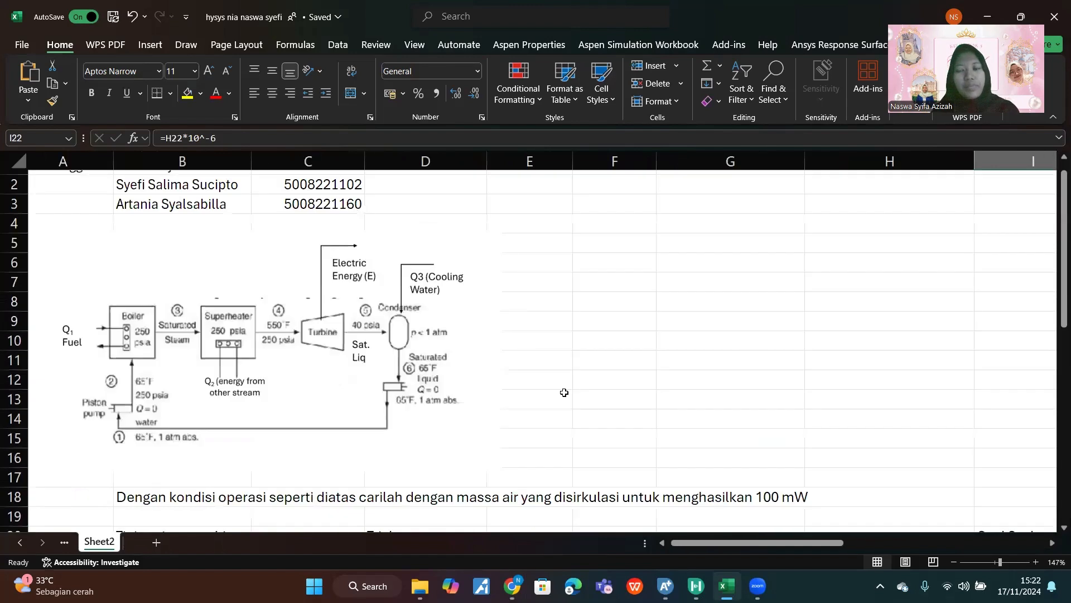
scroll(564, 391, "right", 1)
scroll(564, 392, "right", 2)
scroll(564, 393, "down", 3)
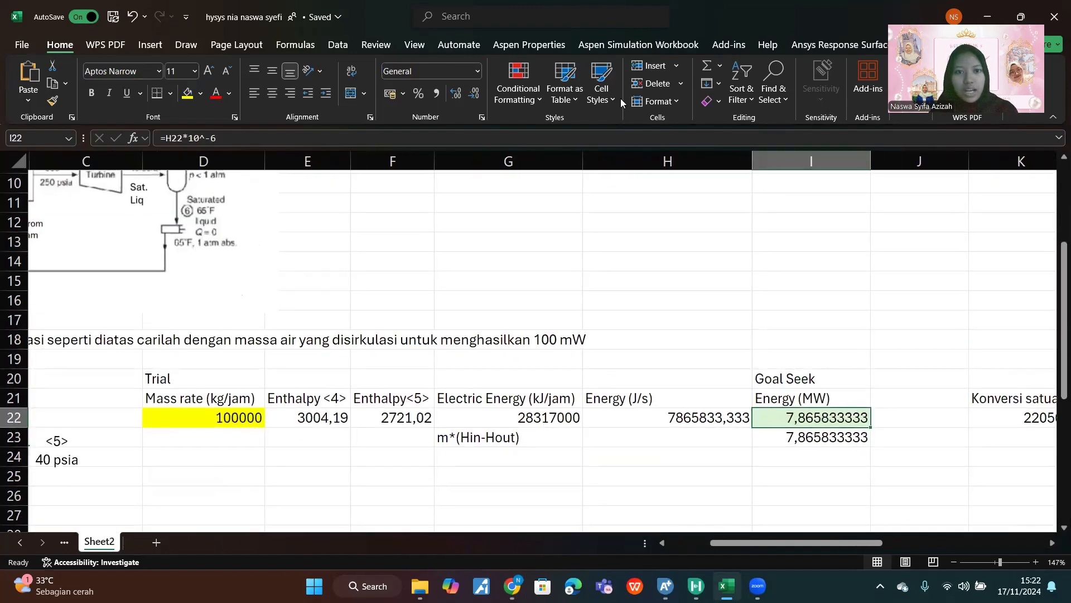
Step: Start a Goal Seek and choose the Energy (MW) cell I22 as the cell to solve for
left_click(621, 100)
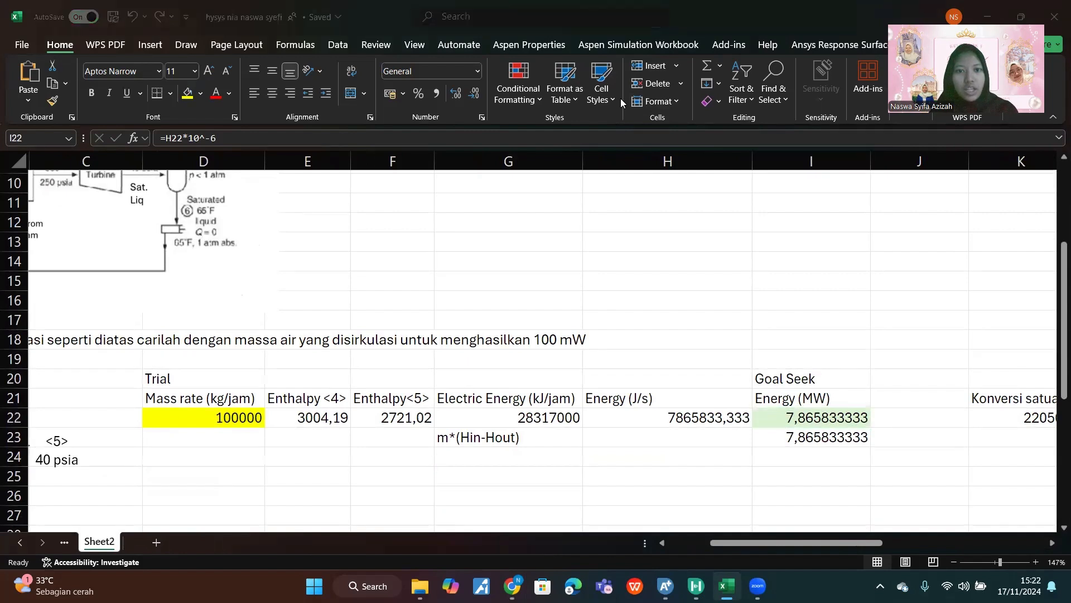
left_click(338, 45)
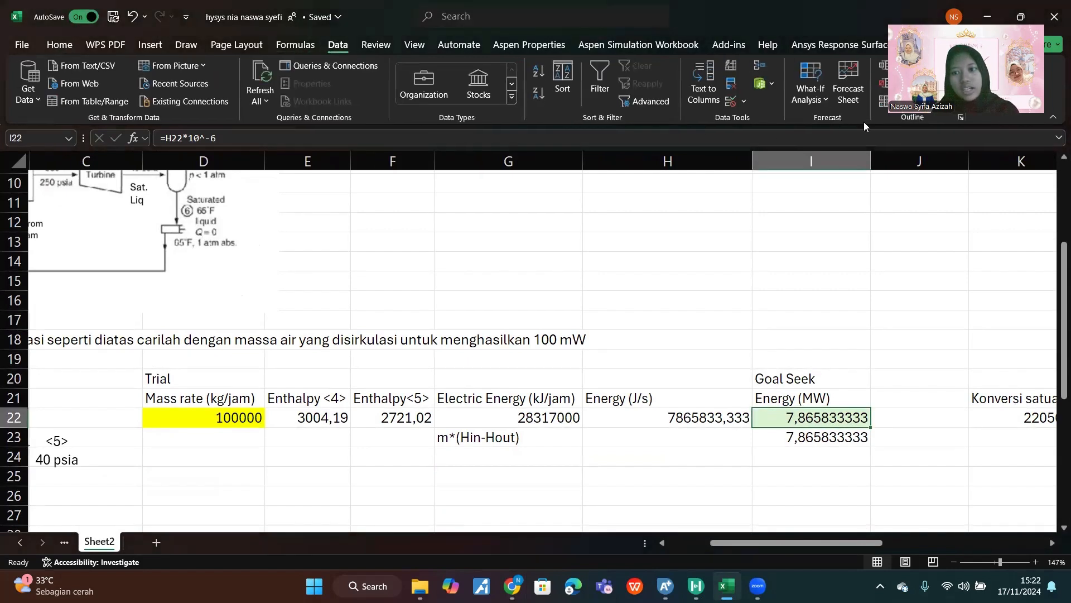
left_click(810, 90)
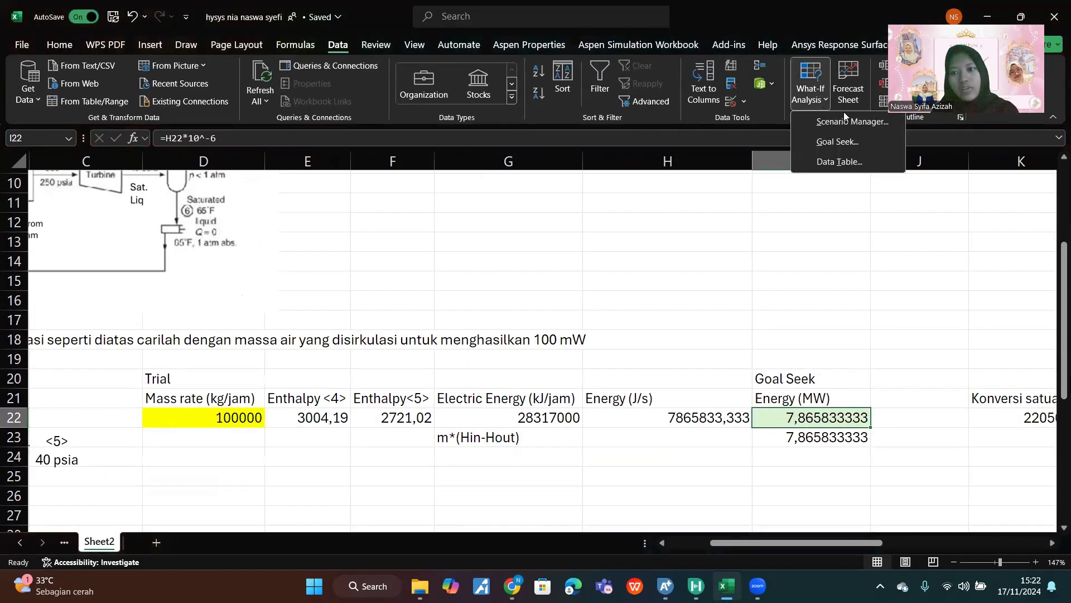
left_click(861, 143)
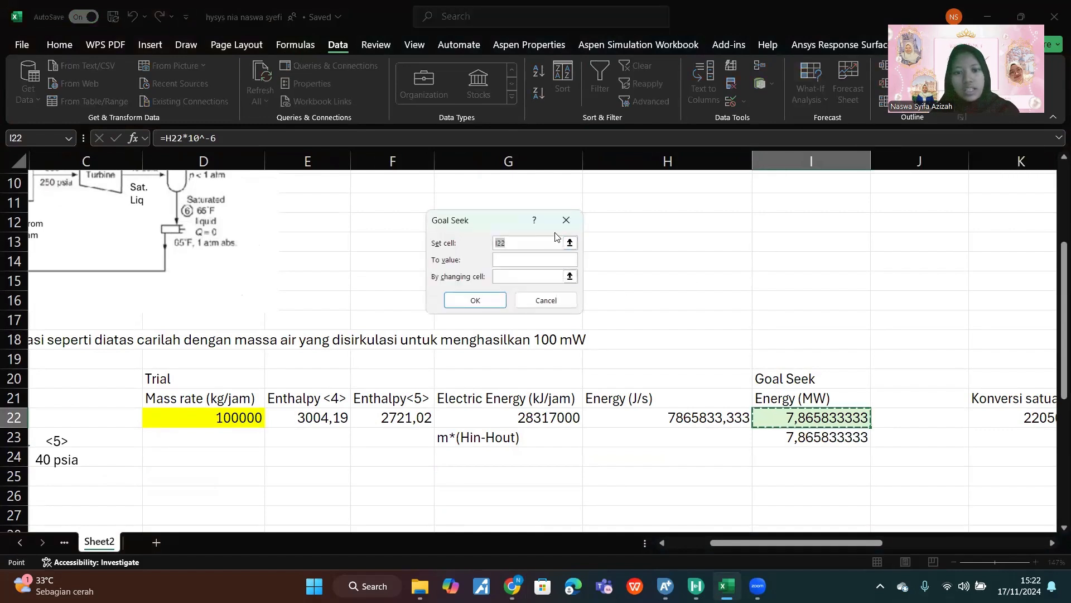
left_click(570, 242)
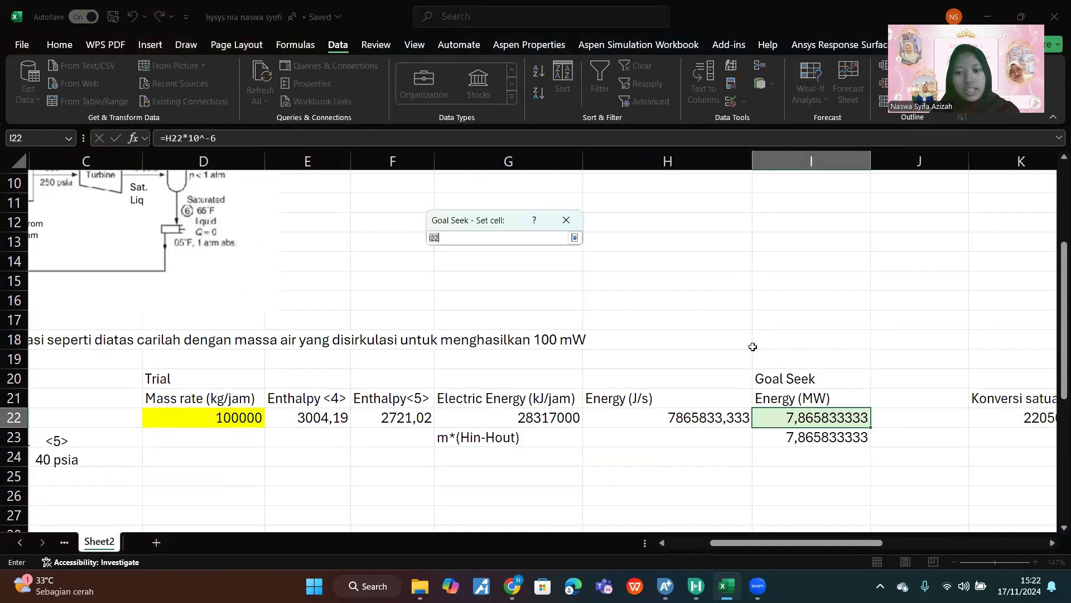
left_click(811, 417)
key("Return")
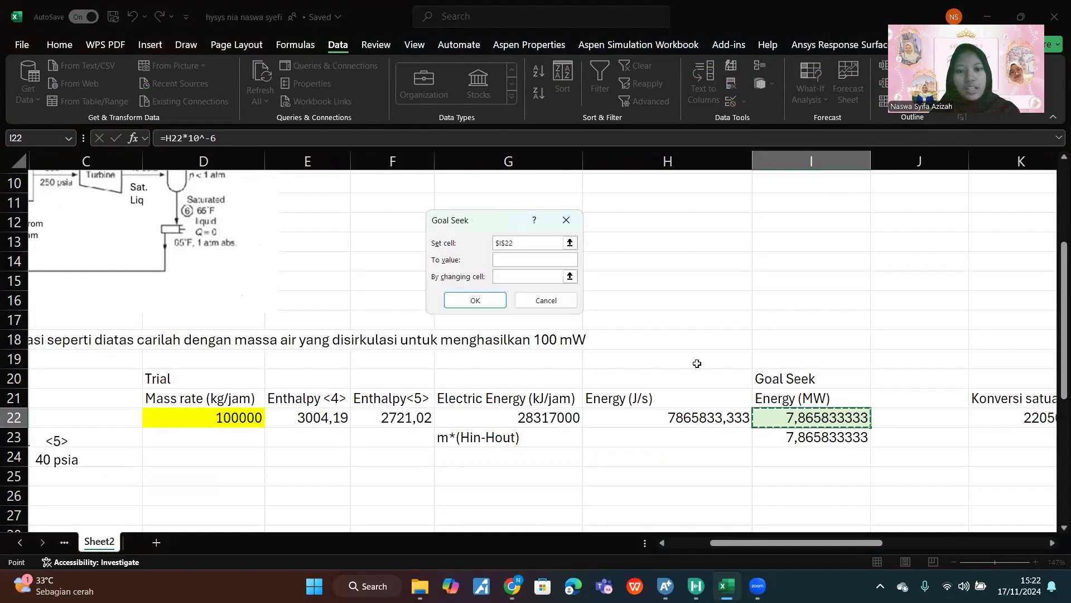
Step: Goal-seek the energy to 100 by changing the mass rate in cell D22, and accept the solution
left_click(537, 259)
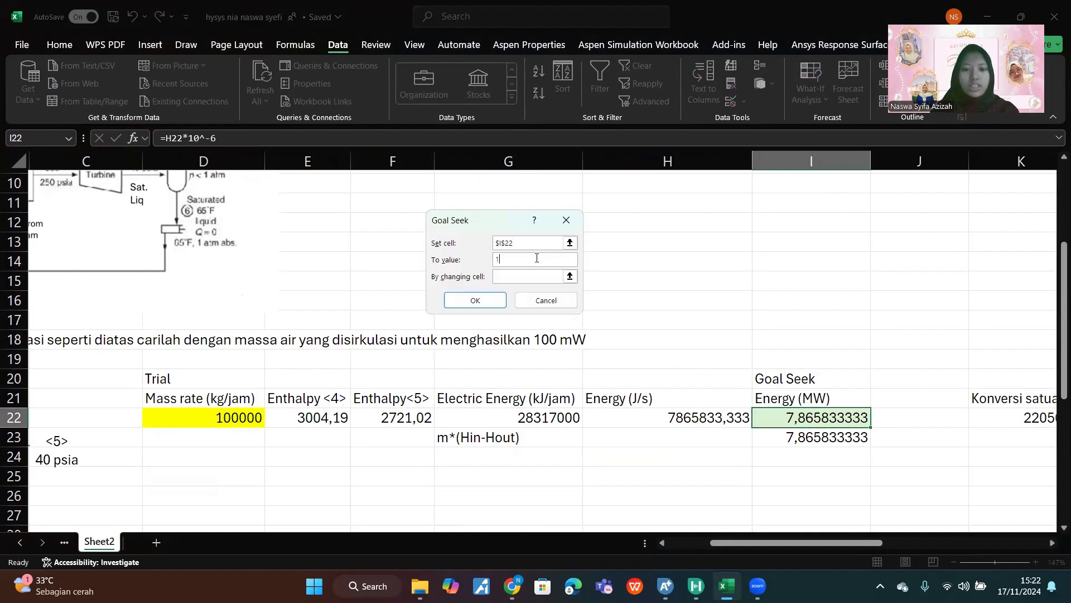
left_click(570, 276)
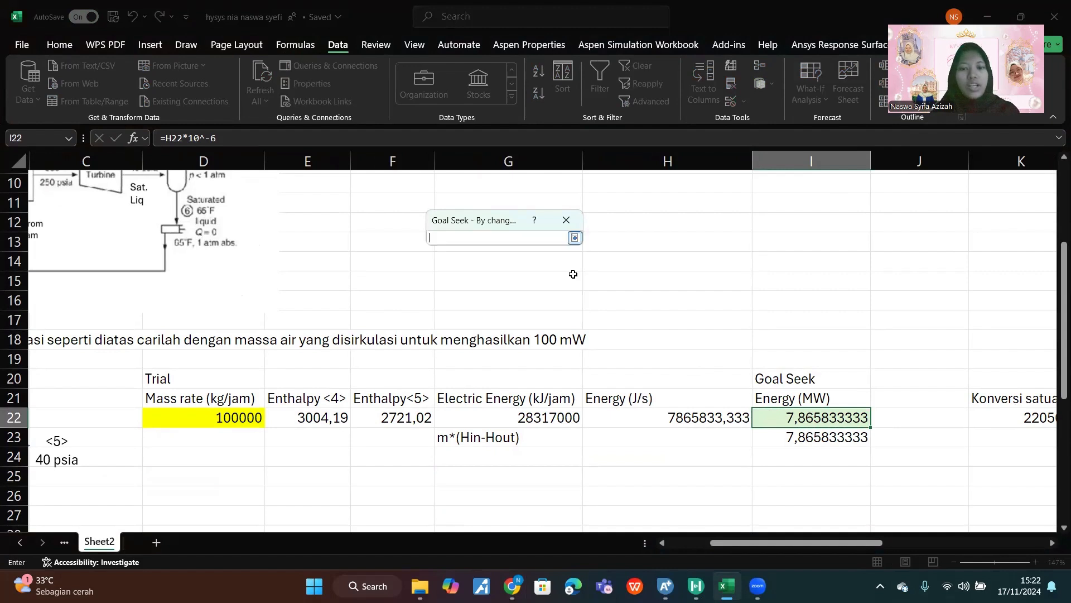
left_click(229, 416)
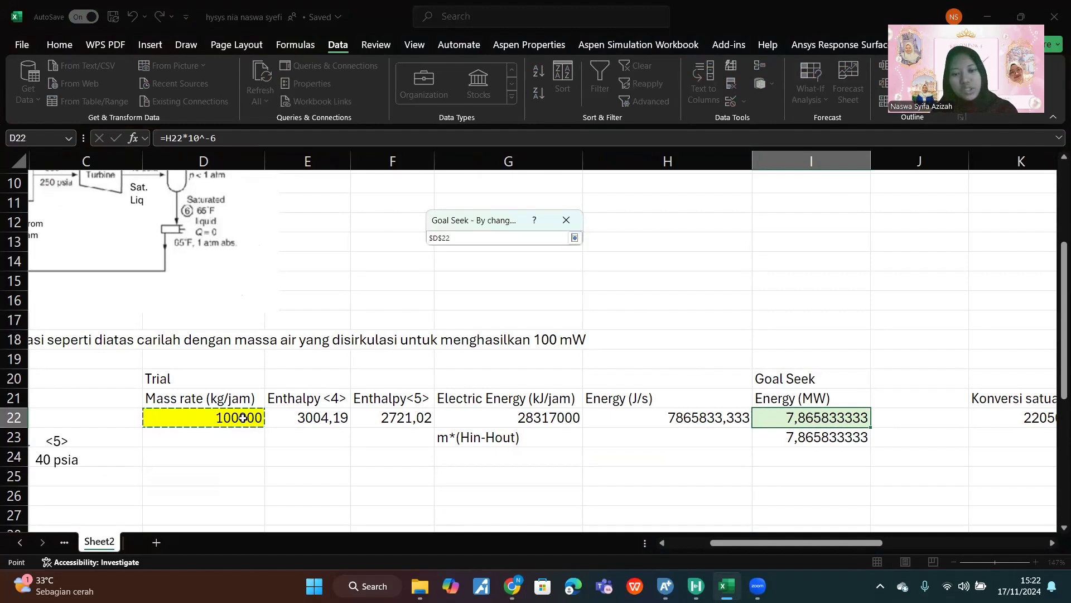
key("Return")
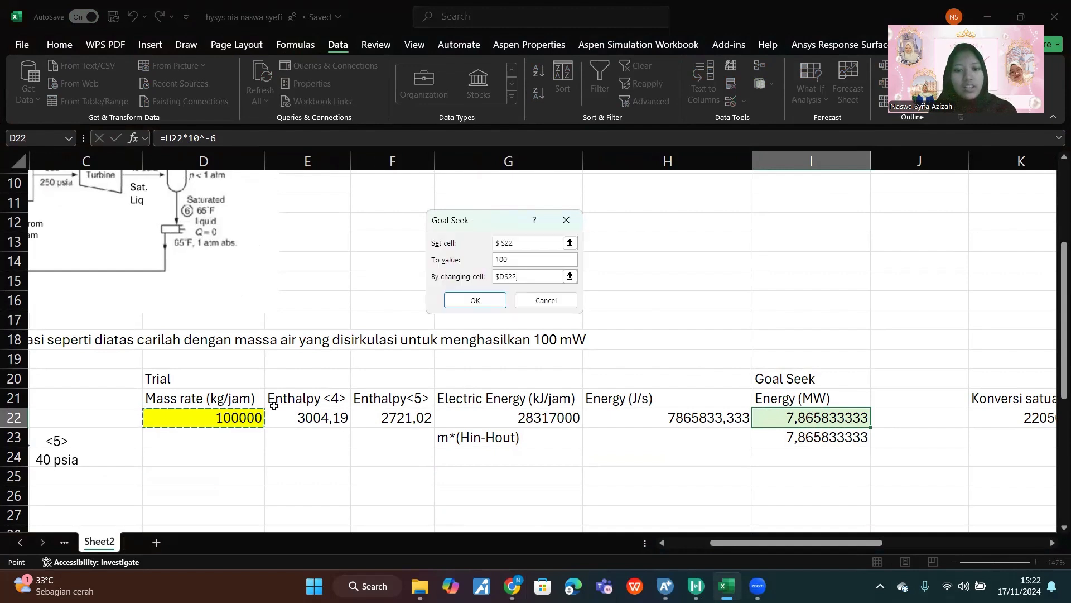
left_click(475, 301)
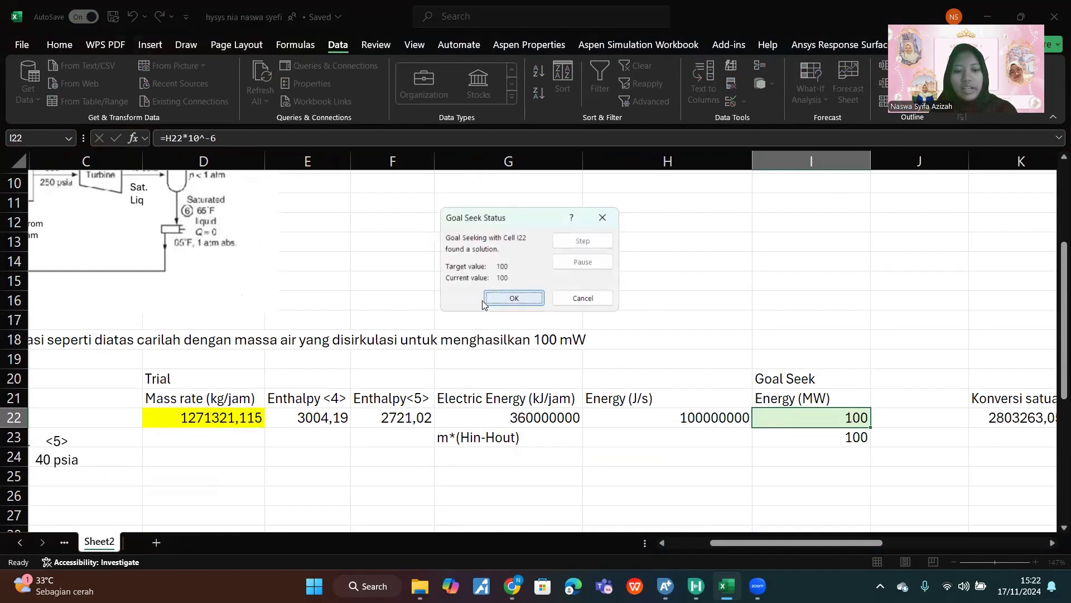
left_click(512, 299)
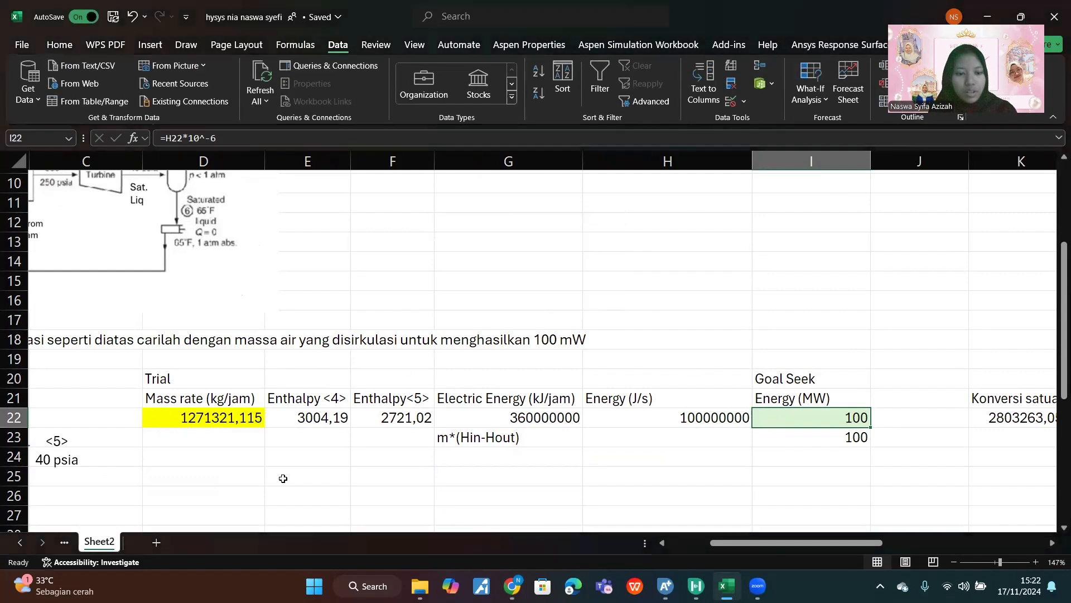
Step: Examine the solved mass rate in cell D22 together with the energy balance table and the power plant diagram
scroll(283, 478, "down", 3)
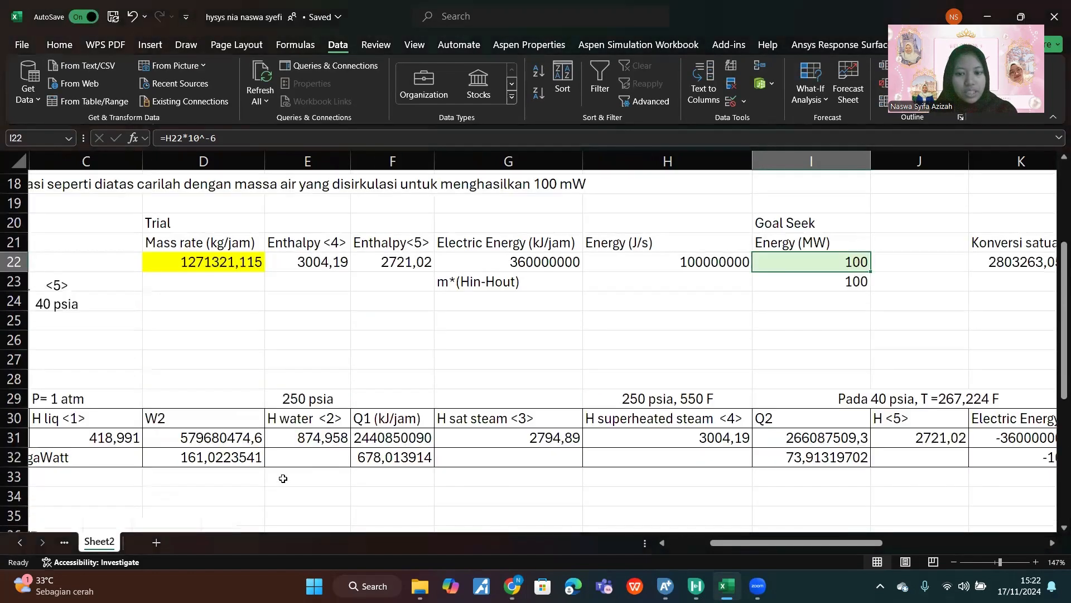
left_click(258, 267)
scroll(377, 281, "down", 3)
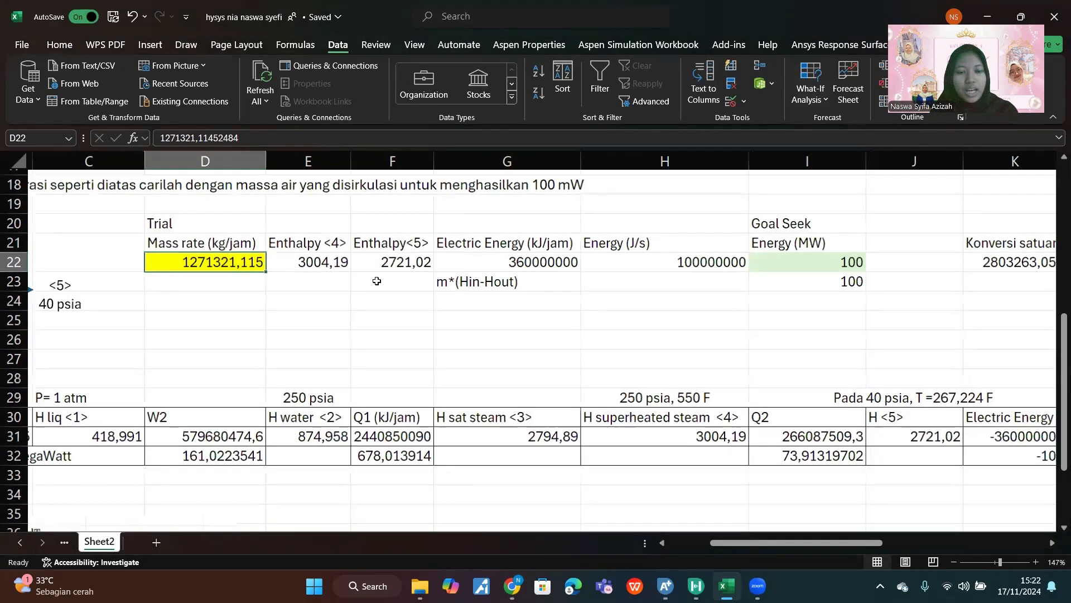
scroll(377, 281, "down", 1)
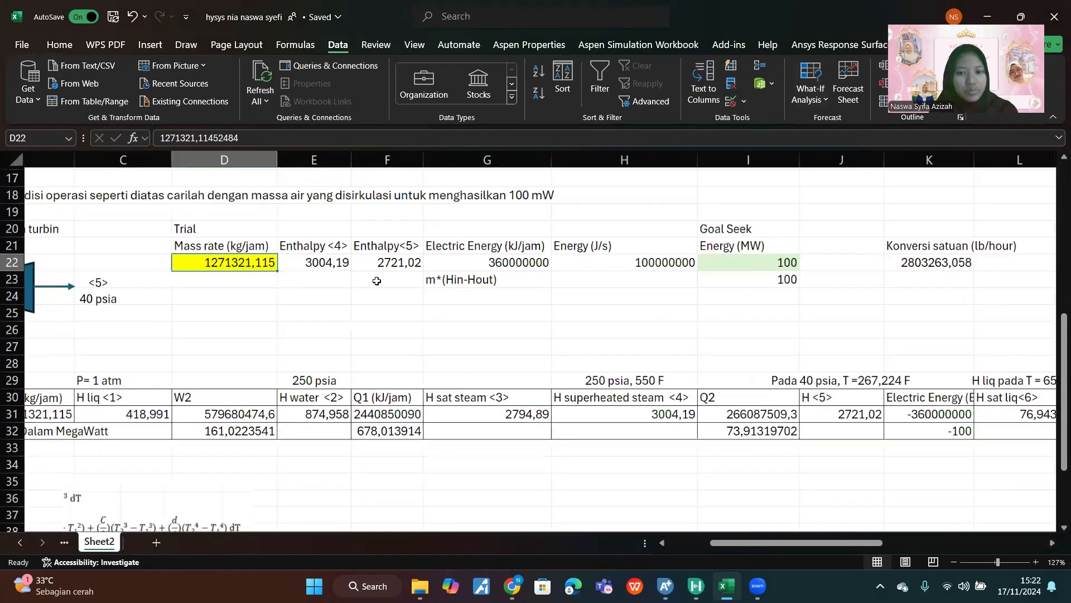
scroll(376, 281, "up", 3)
scroll(377, 281, "left", 2)
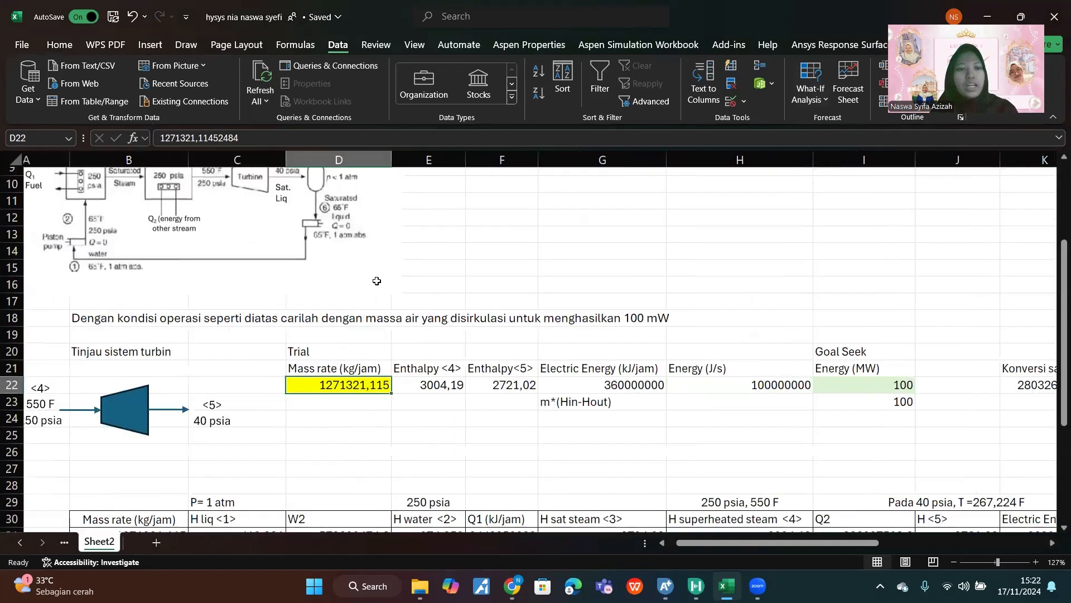
scroll(377, 281, "up", 2)
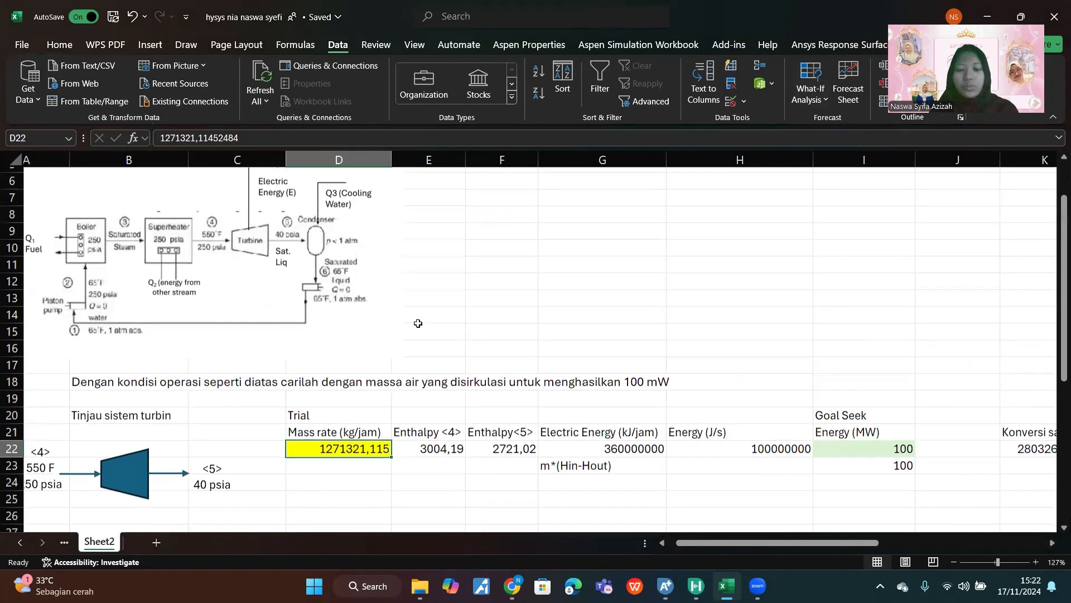
Step: Shade the converted mass rate (lb/hour) in cell K22 with a light purple fill
scroll(418, 323, "down", 2)
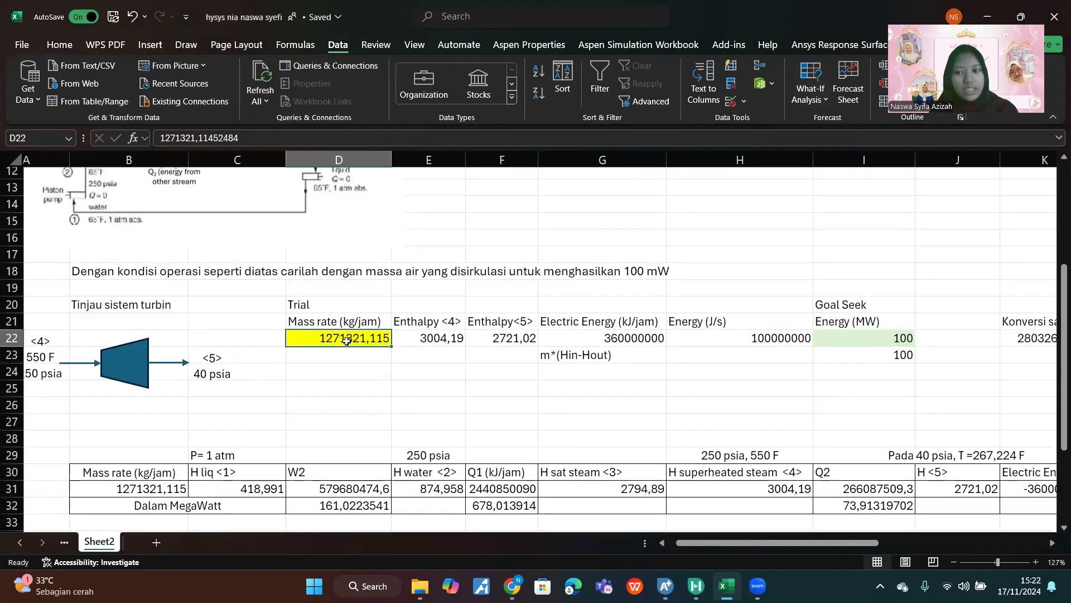
scroll(347, 341, "right", 3)
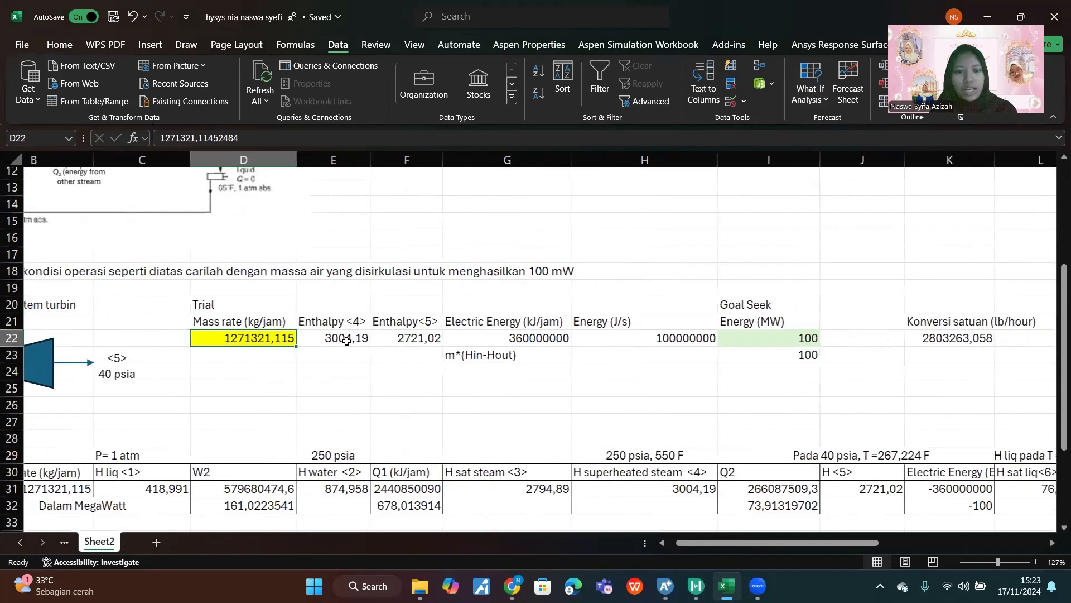
scroll(347, 341, "right", 1)
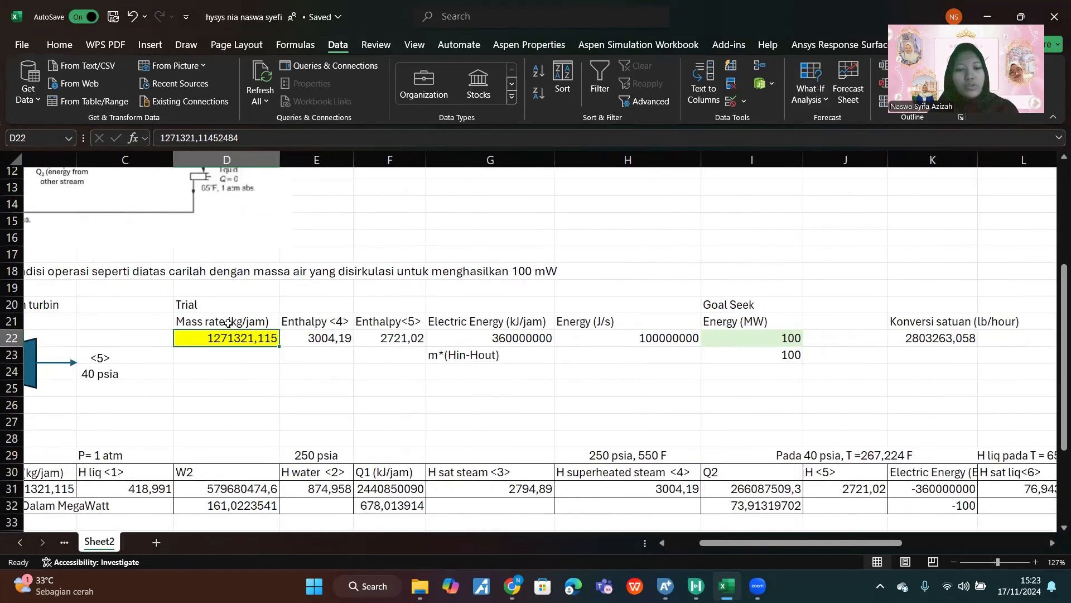
scroll(748, 356, "right", 2)
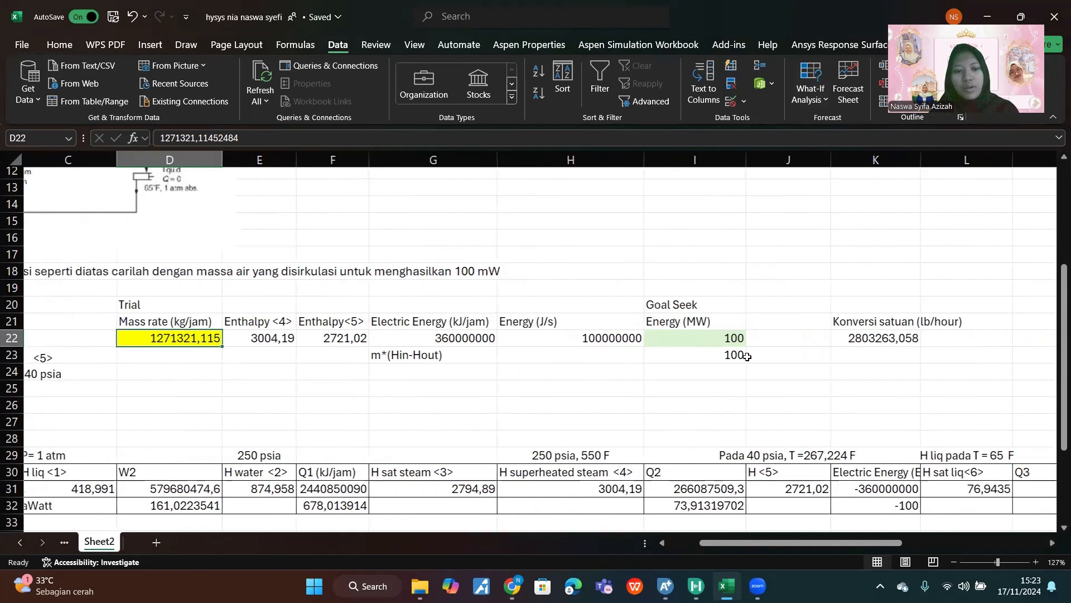
scroll(748, 356, "right", 2)
left_click(835, 337)
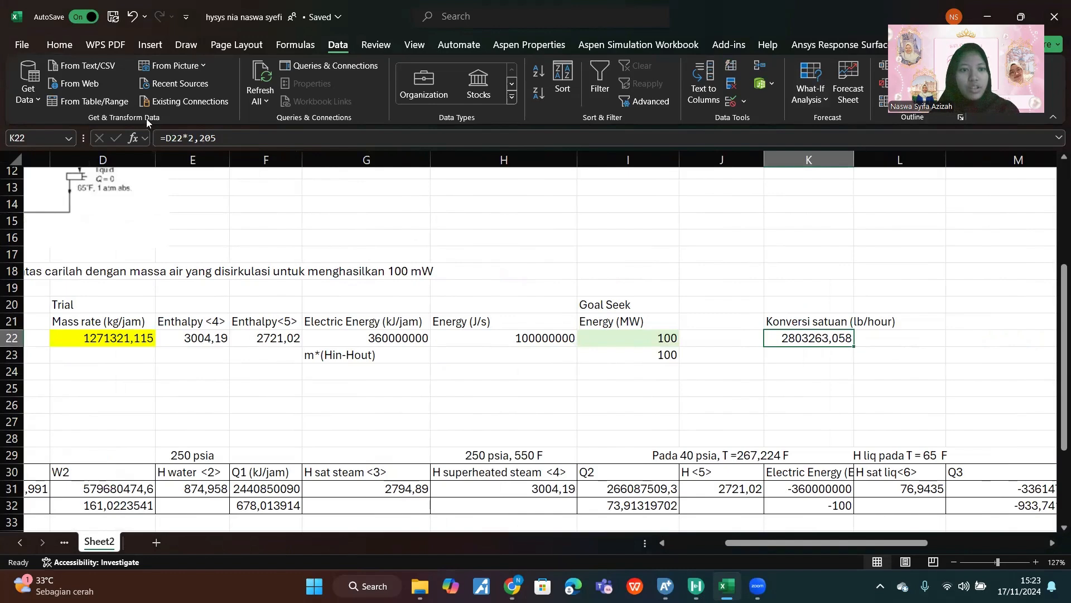
left_click(59, 45)
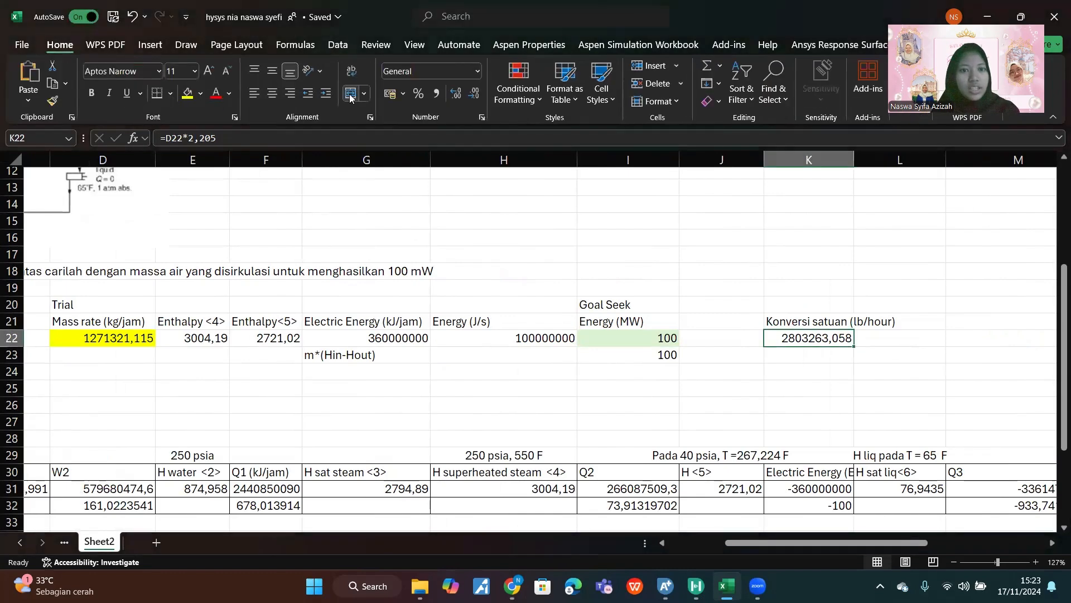
left_click(200, 93)
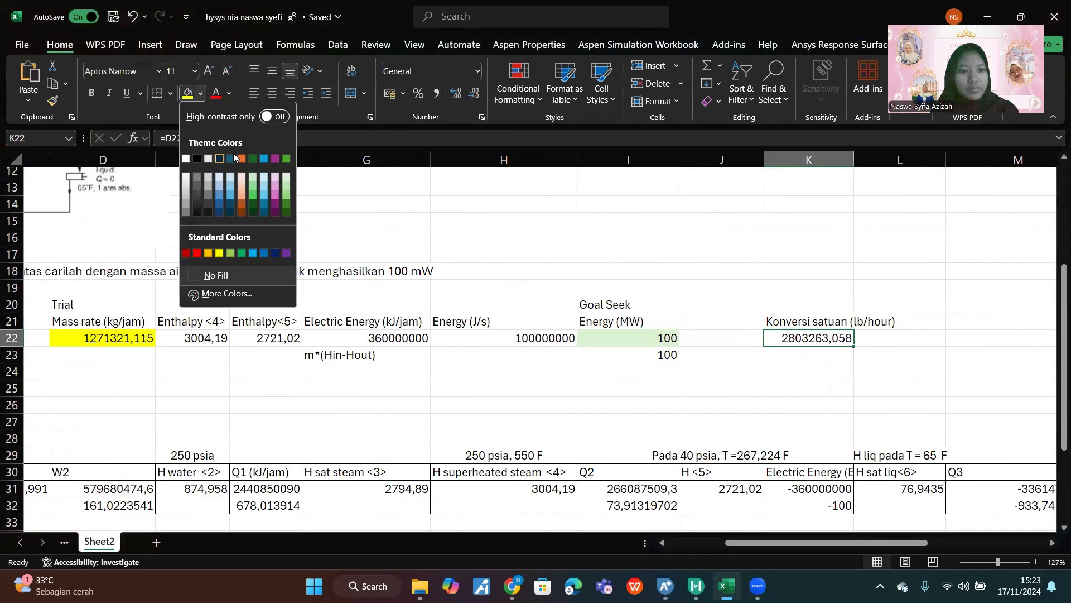
left_click(275, 195)
left_click(652, 202)
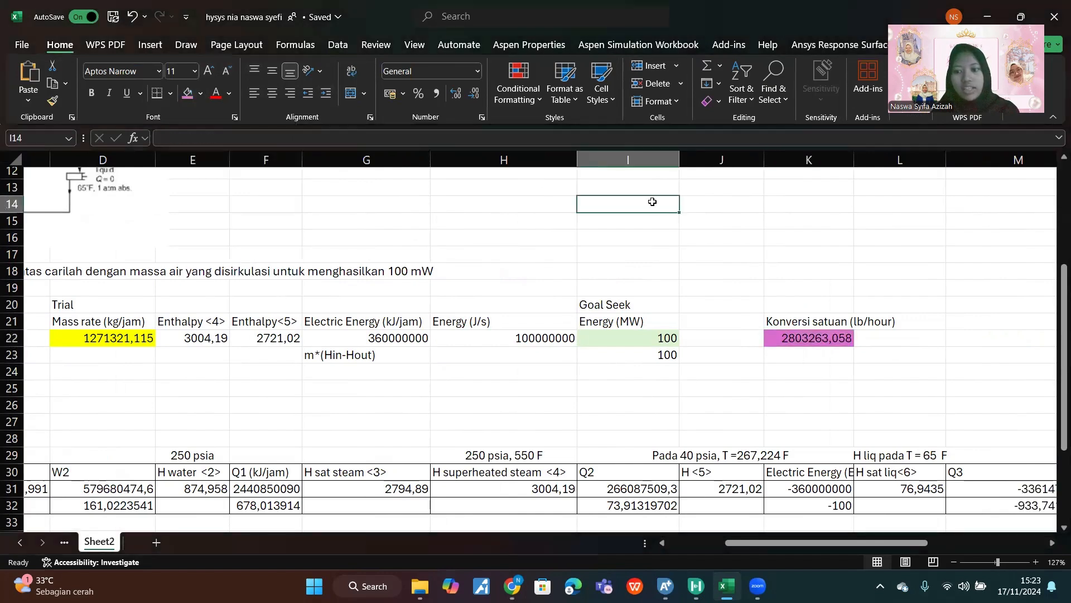
Step: Select the converted mass rate in K22, switch to the Aspen Plus simulation and open the input specifications of stream S4
left_click(820, 342)
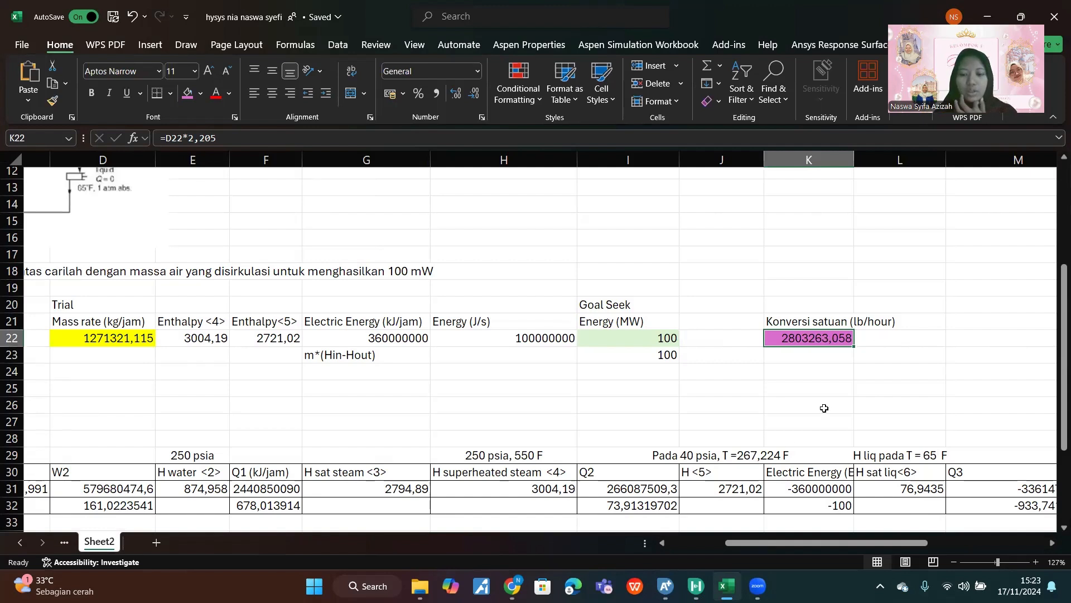
mouse_move(702, 576)
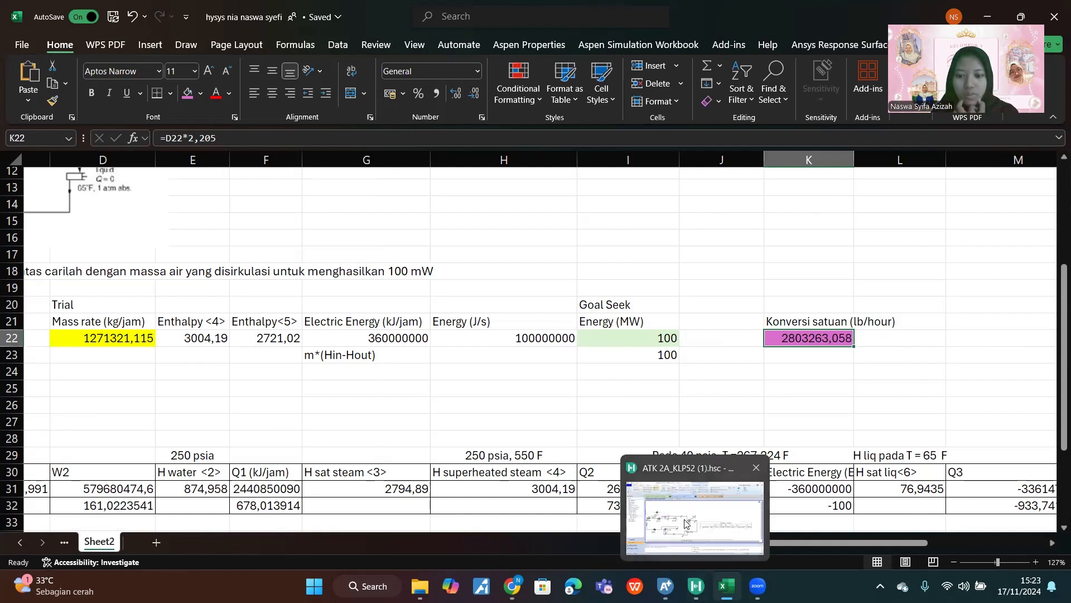
mouse_move(664, 585)
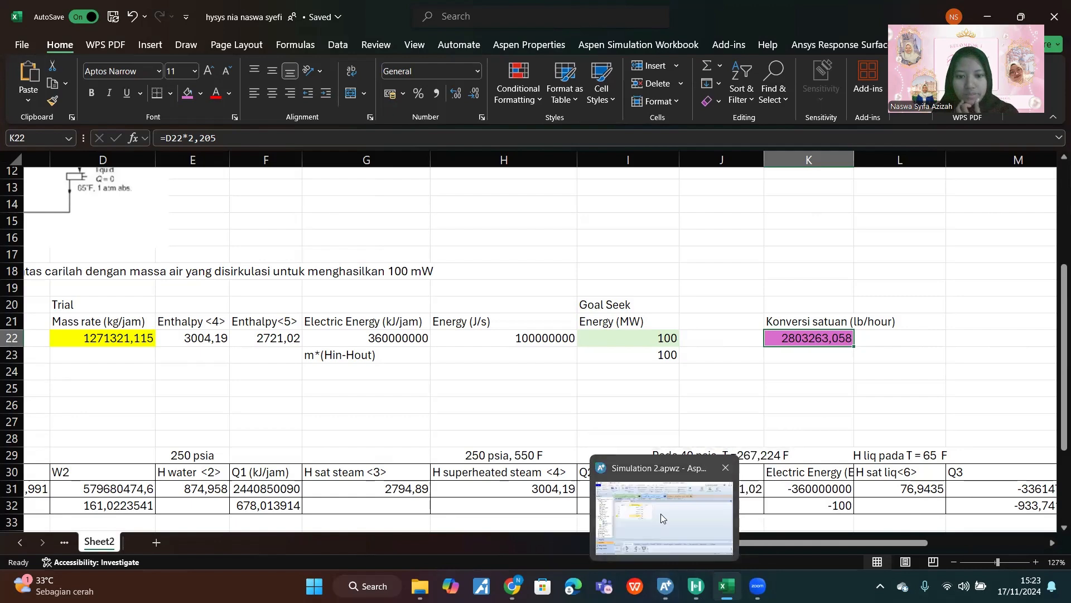
left_click(661, 517)
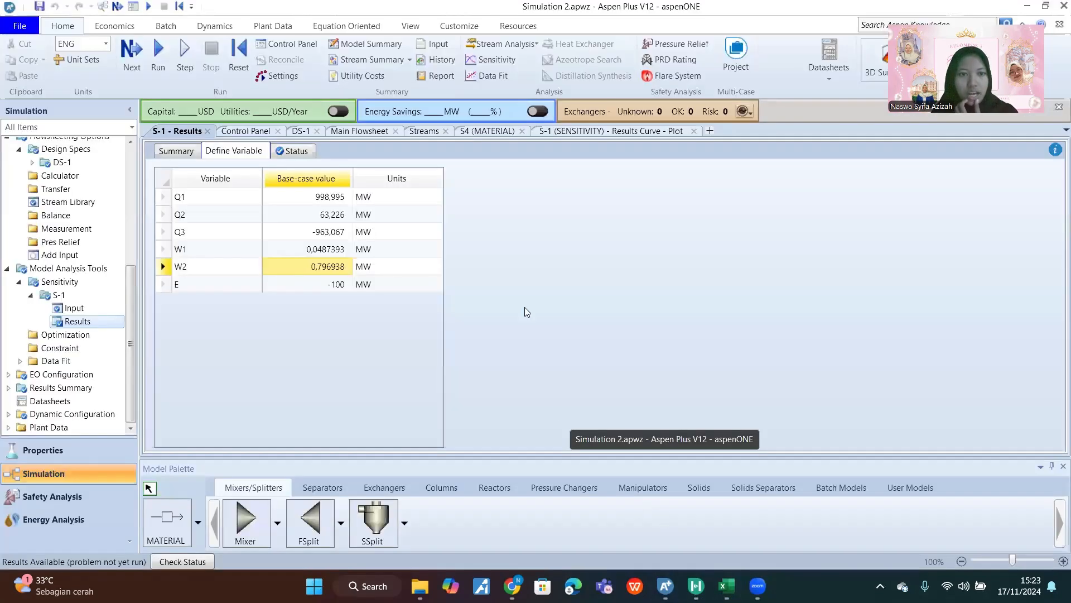
left_click(362, 132)
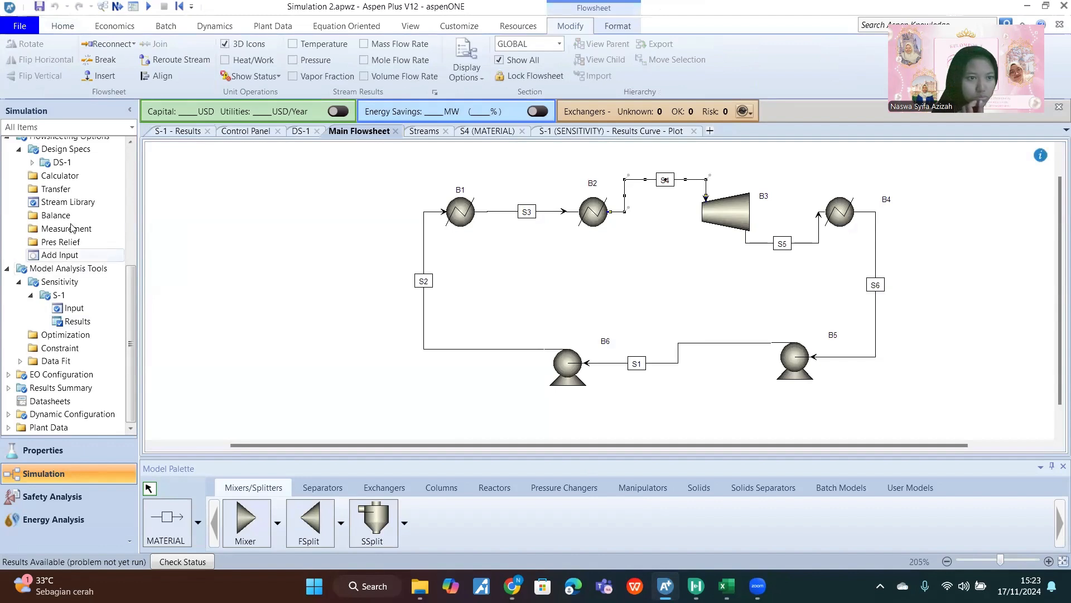
scroll(72, 251, "up", 5)
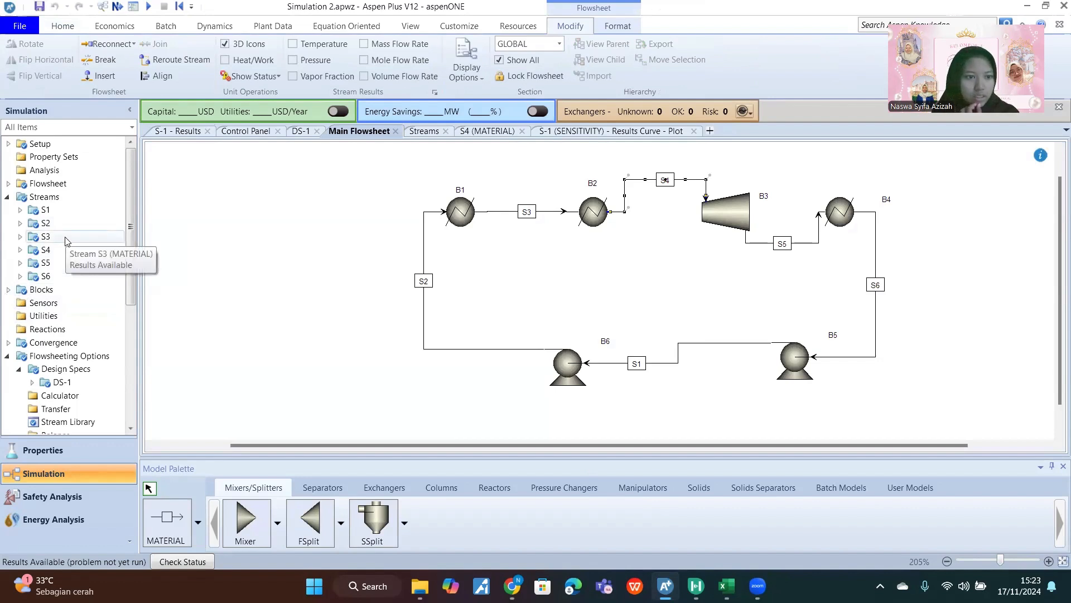
double_click(47, 249)
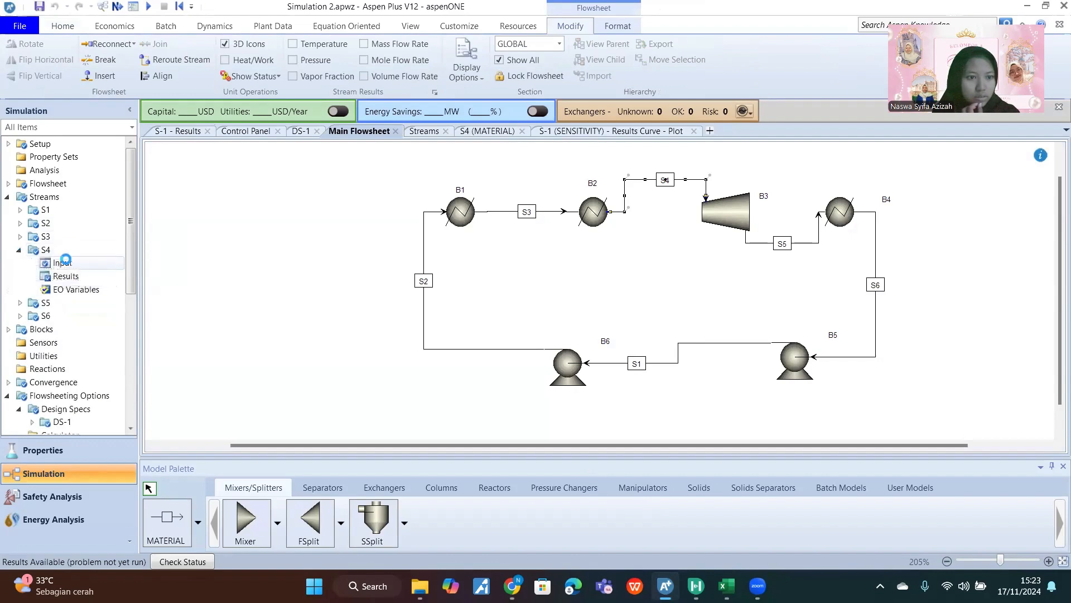
left_click(66, 261)
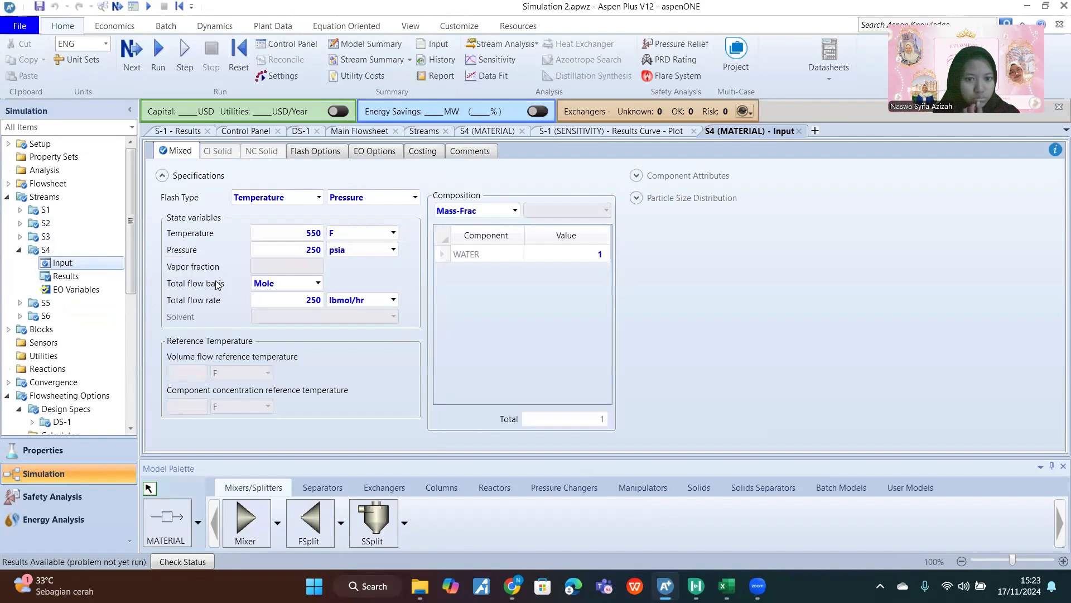
Step: Open the results of stream S4, examine its conditions and locate the total mass flow in lb/hr
left_click(59, 277)
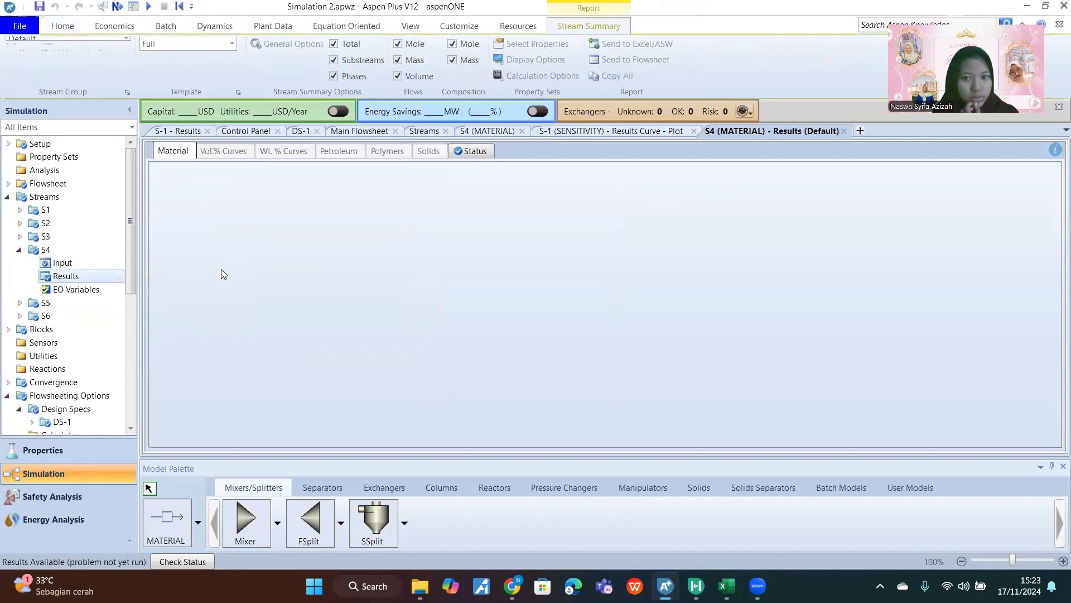
scroll(490, 307, "down", 5)
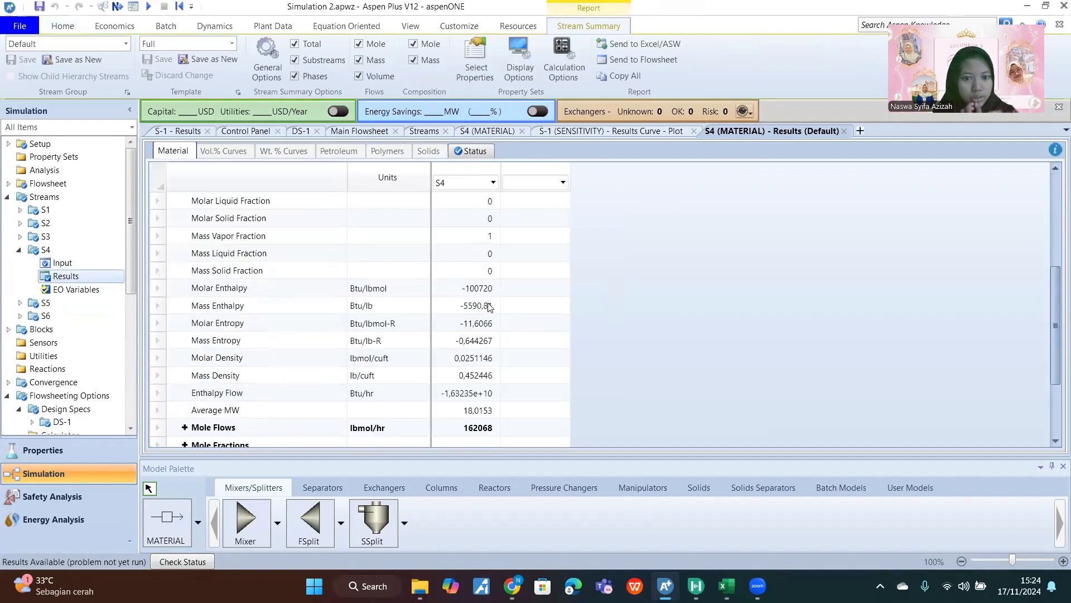
scroll(490, 307, "up", 2)
scroll(490, 306, "down", 2)
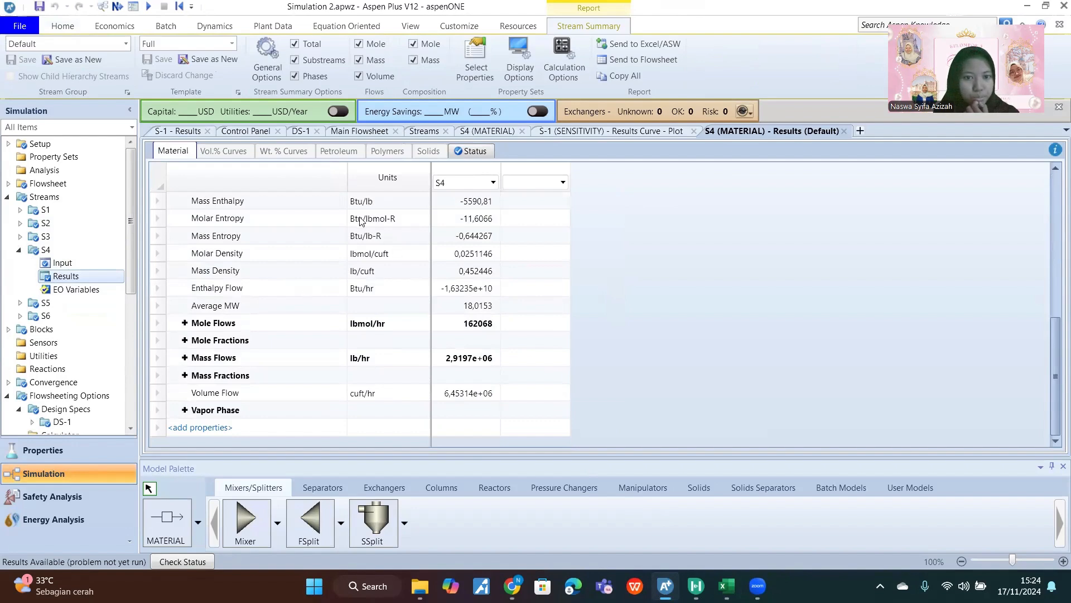
scroll(357, 218, "up", 4)
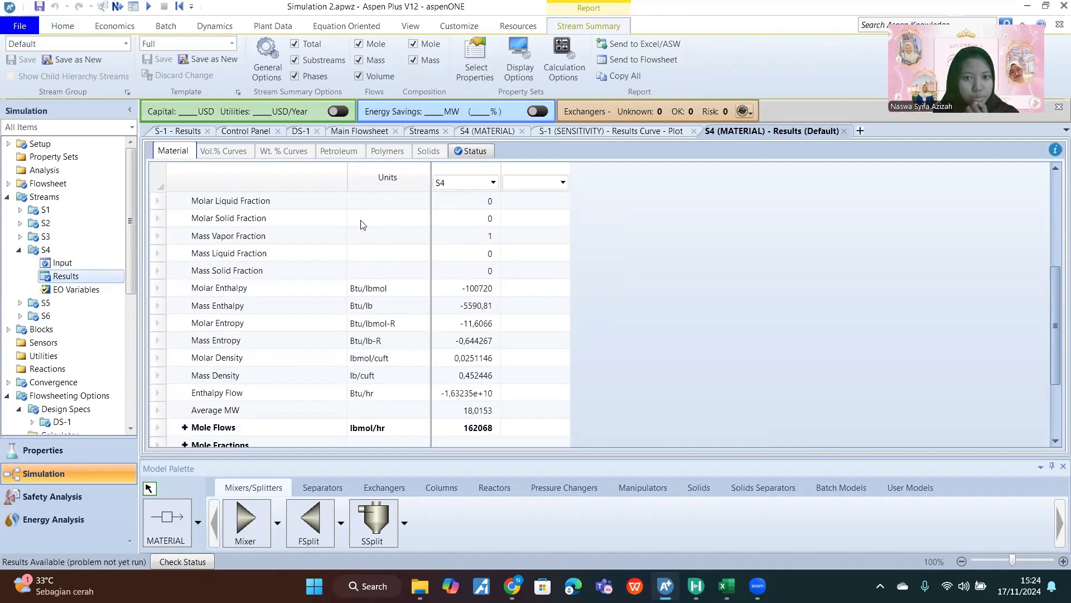
scroll(362, 224, "up", 2)
scroll(361, 225, "down", 4)
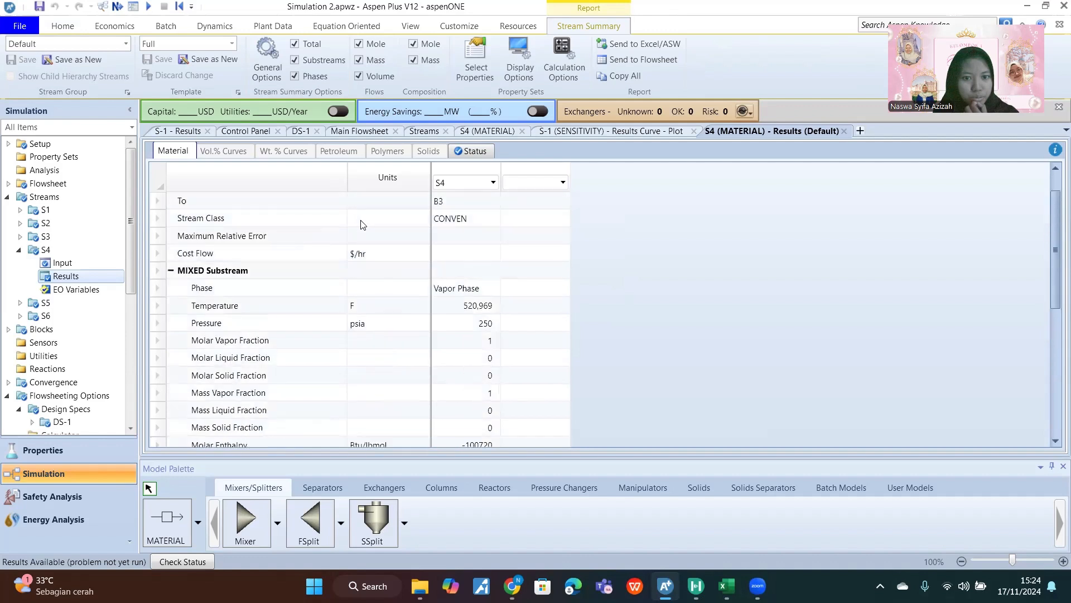
scroll(361, 225, "down", 1)
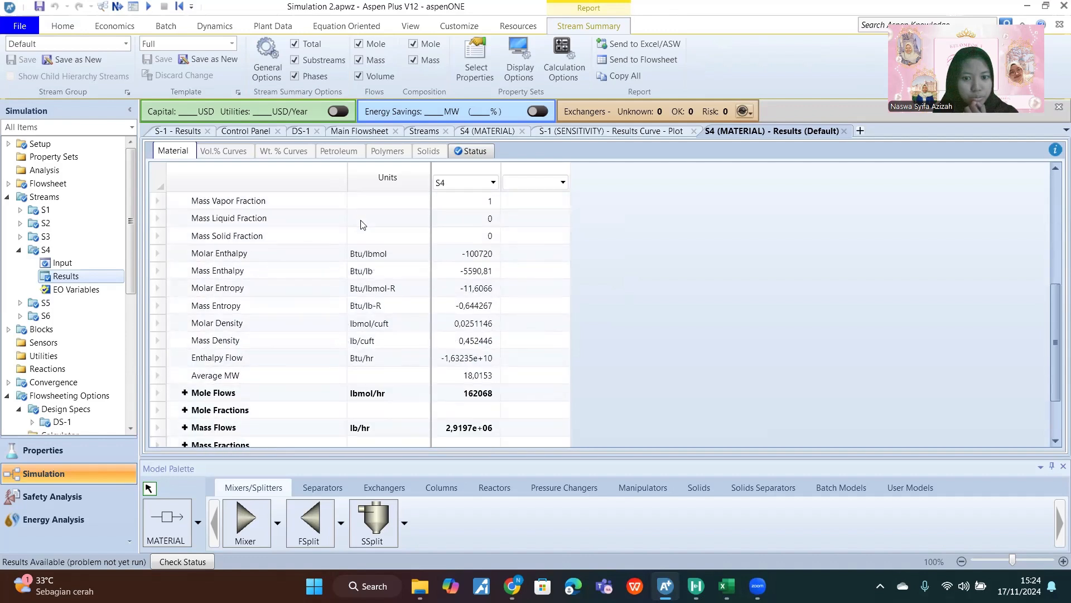
scroll(362, 225, "up", 1)
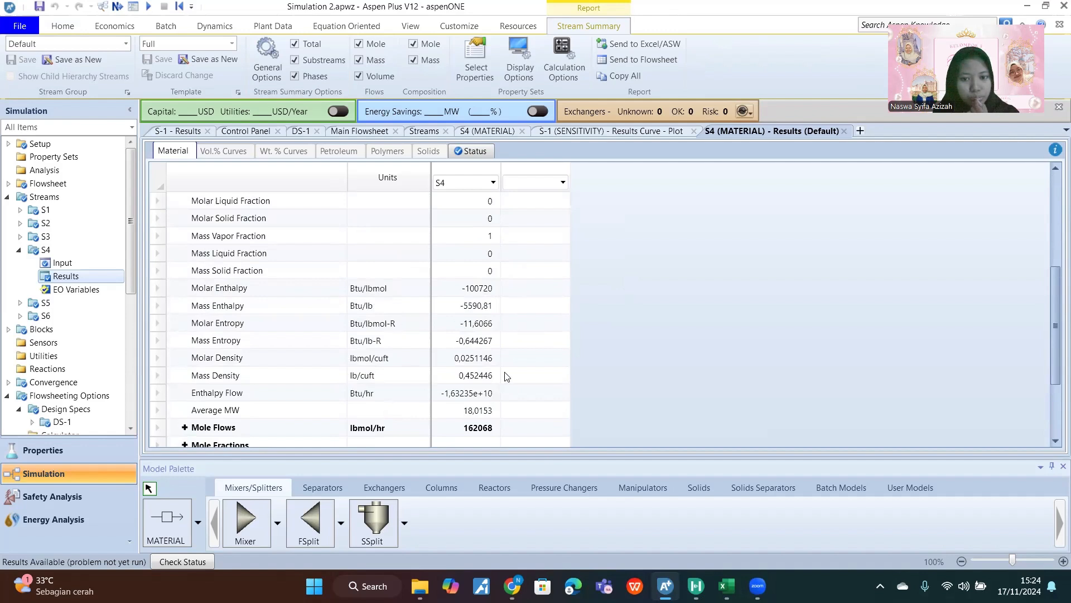
scroll(474, 303, "up", 5)
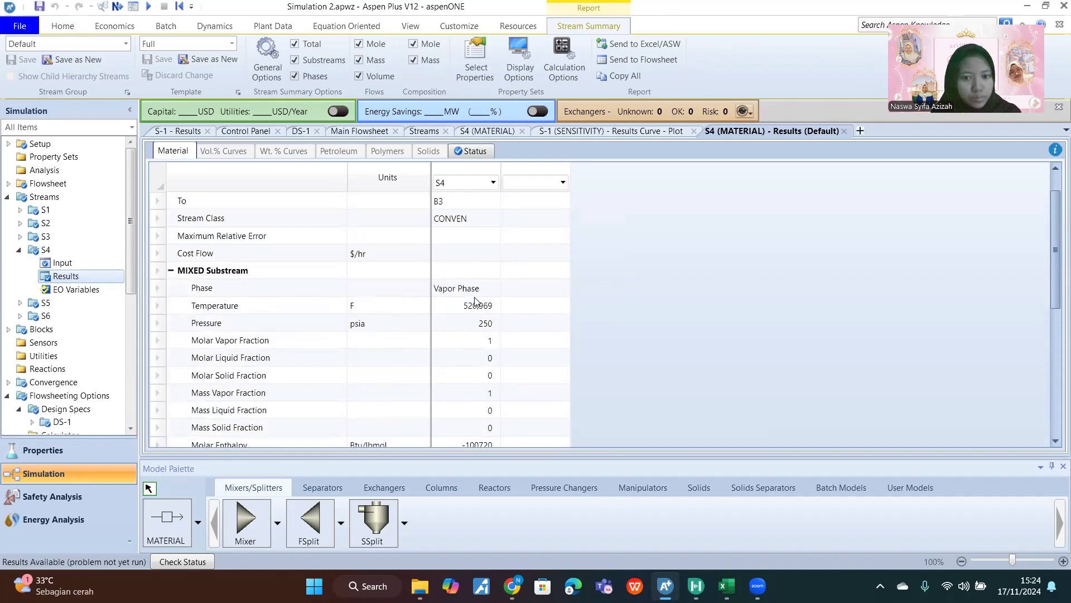
scroll(475, 302, "up", 1)
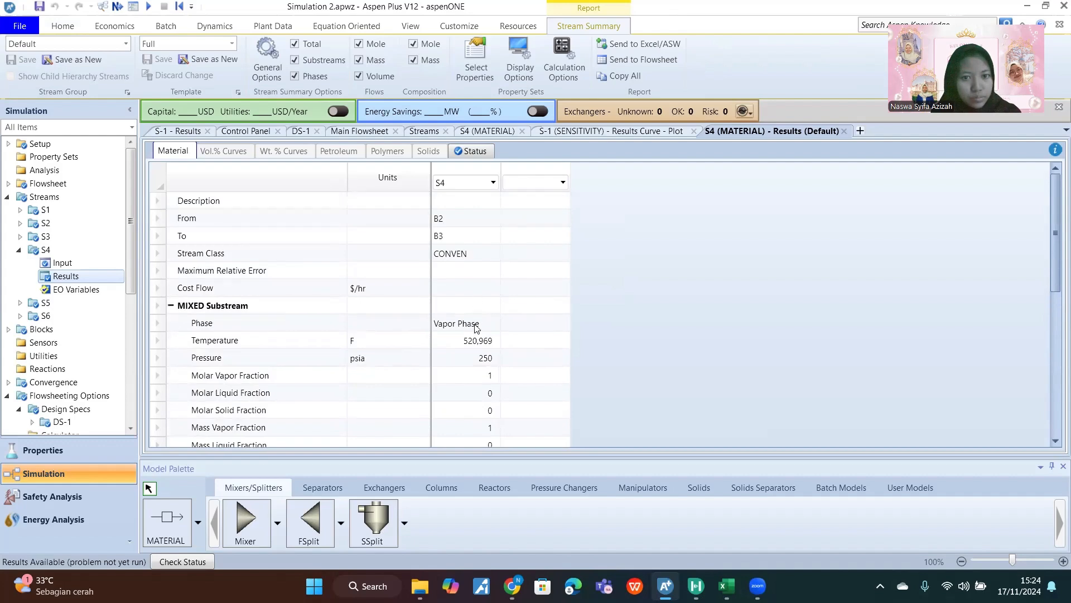
scroll(476, 327, "down", 7)
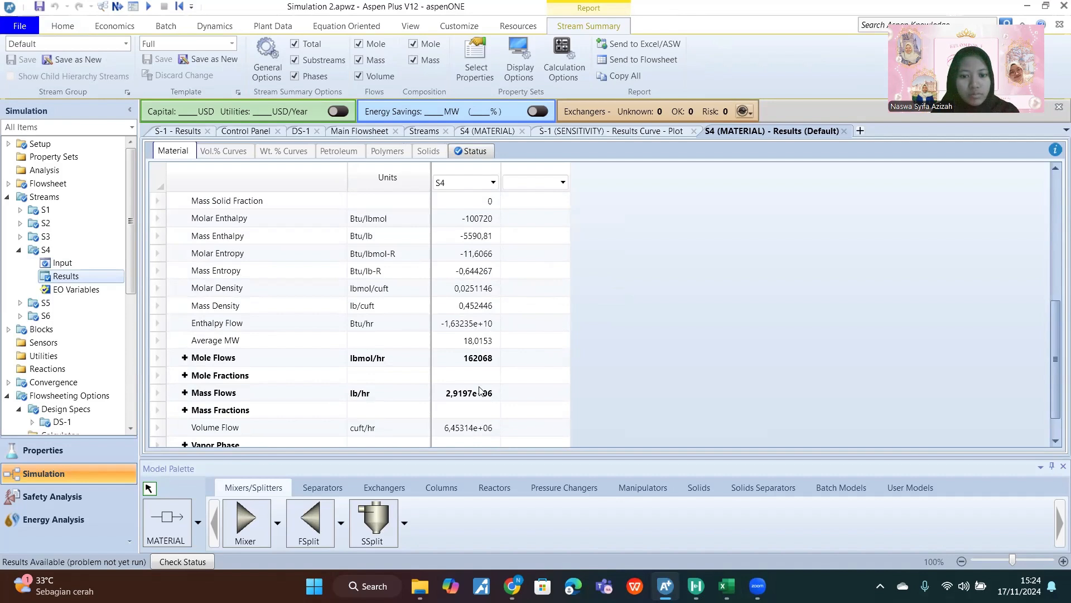
scroll(483, 388, "down", 2)
mouse_move(726, 586)
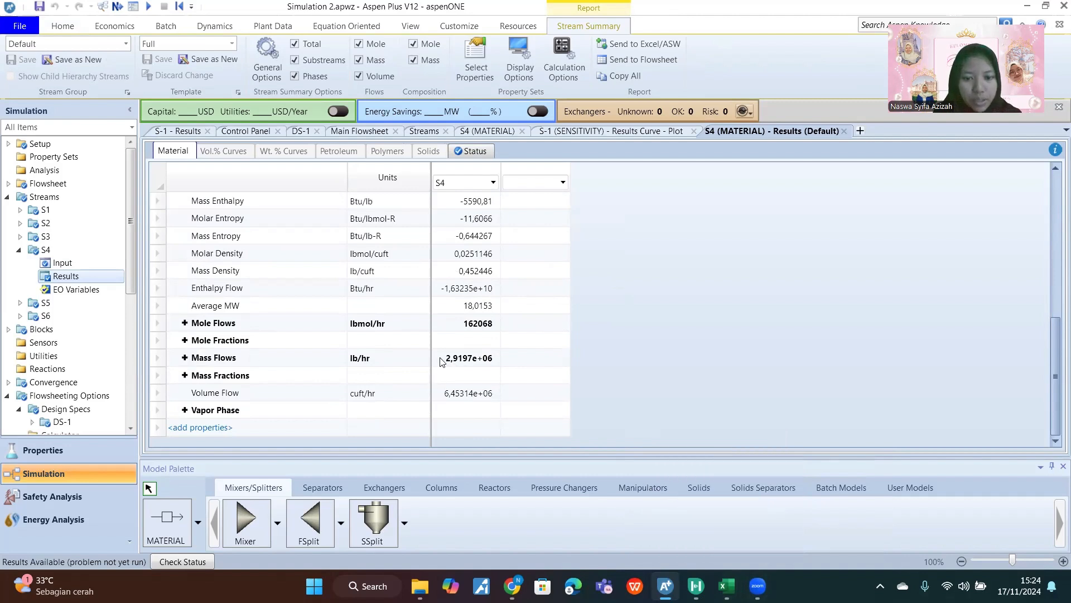
left_click(496, 363)
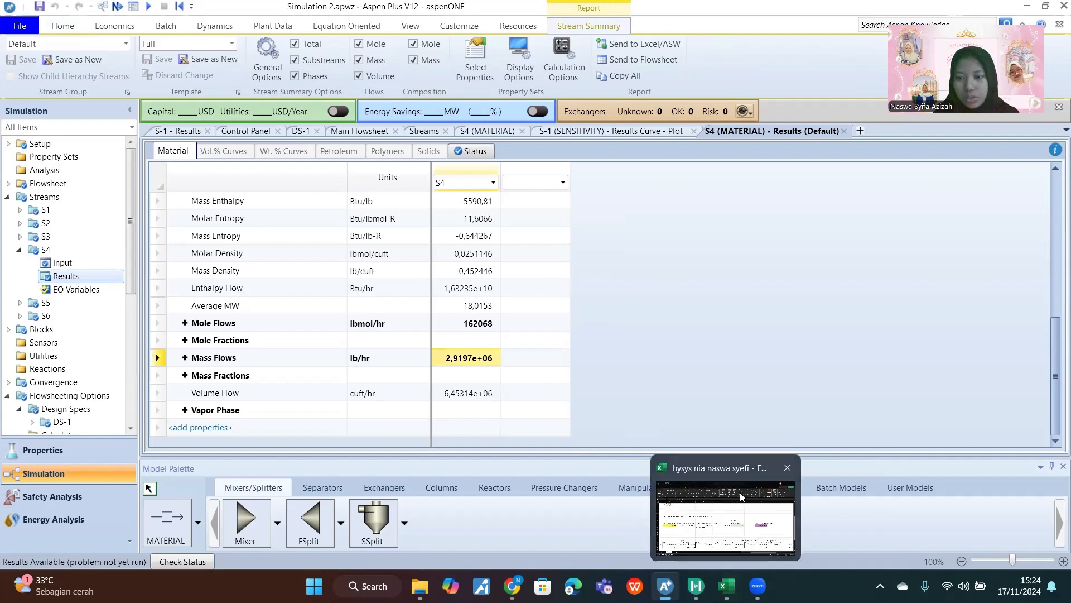
Step: Check the converted mass rate in Excel, switch to Aspen HYSYS and examine the mass flow in the conditions of material stream 4
left_click(741, 496)
mouse_move(661, 575)
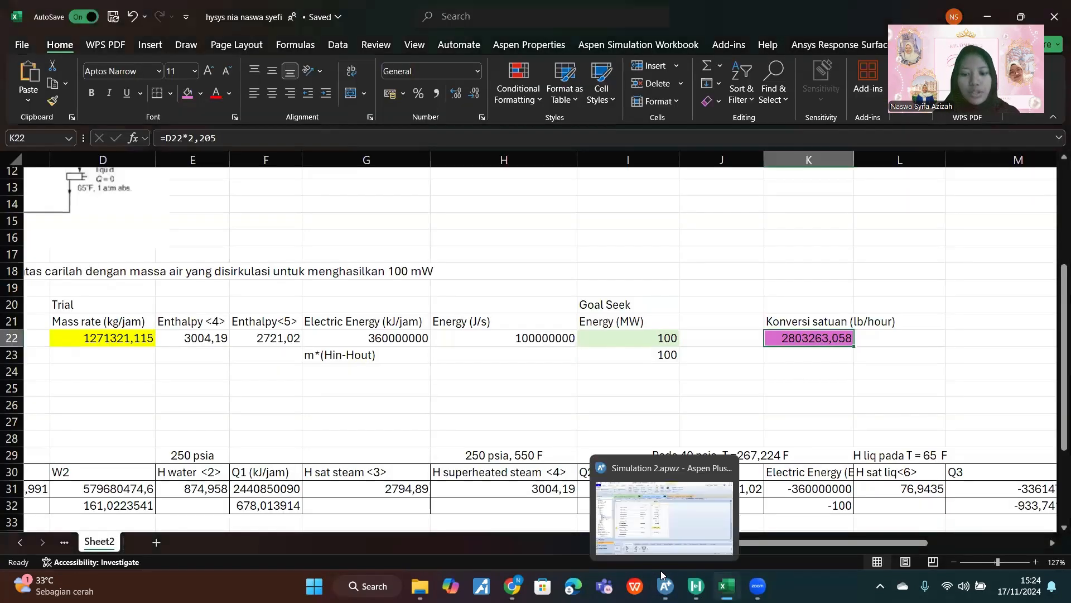
mouse_move(697, 583)
left_click(697, 513)
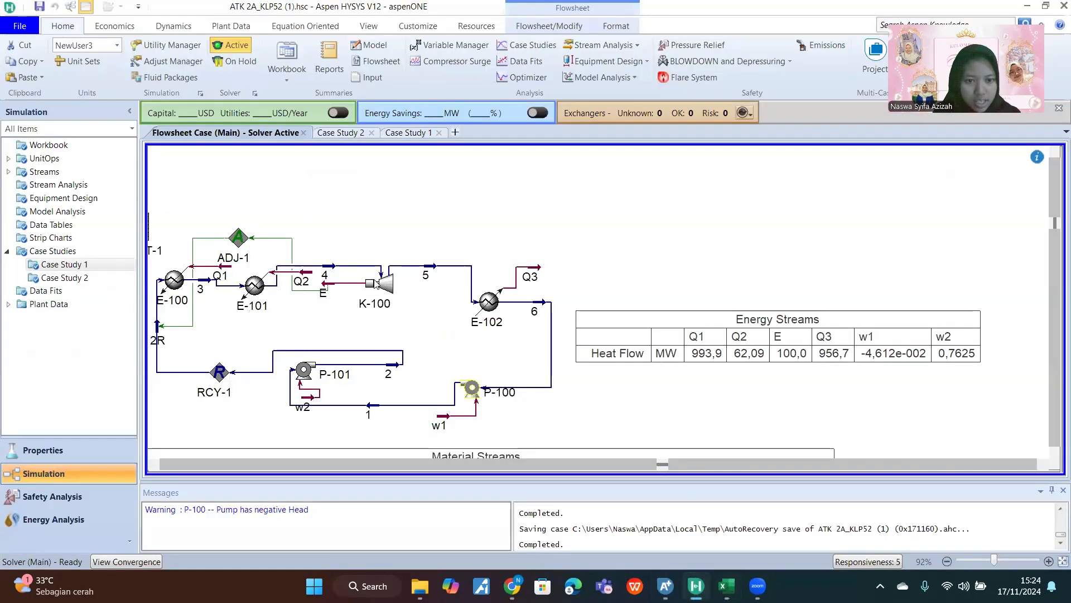
left_click(327, 265)
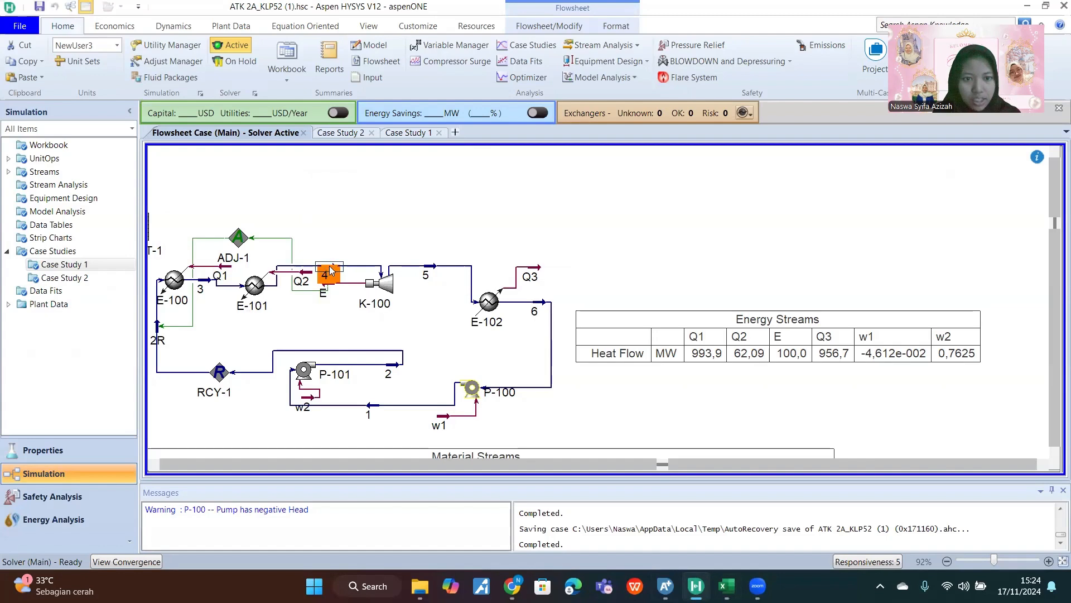
double_click(331, 270)
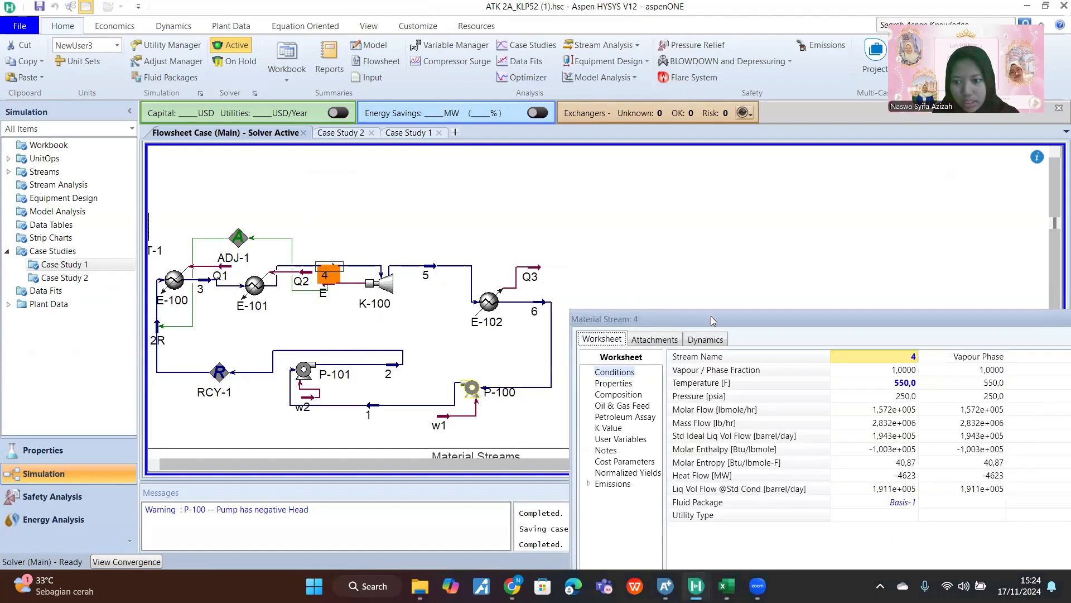
left_click_drag(711, 316, 567, 147)
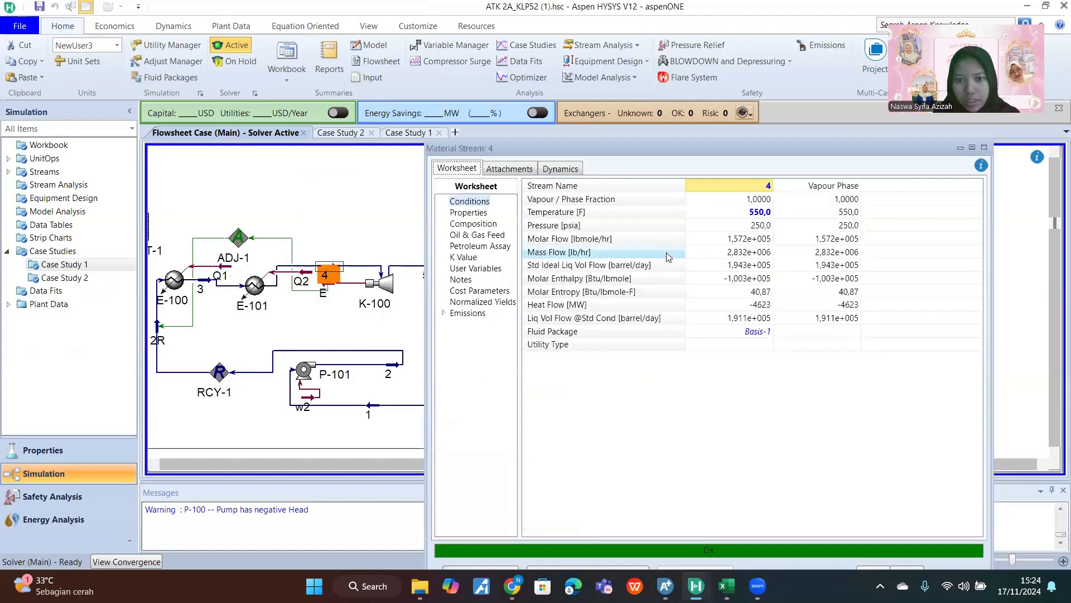
mouse_move(720, 257)
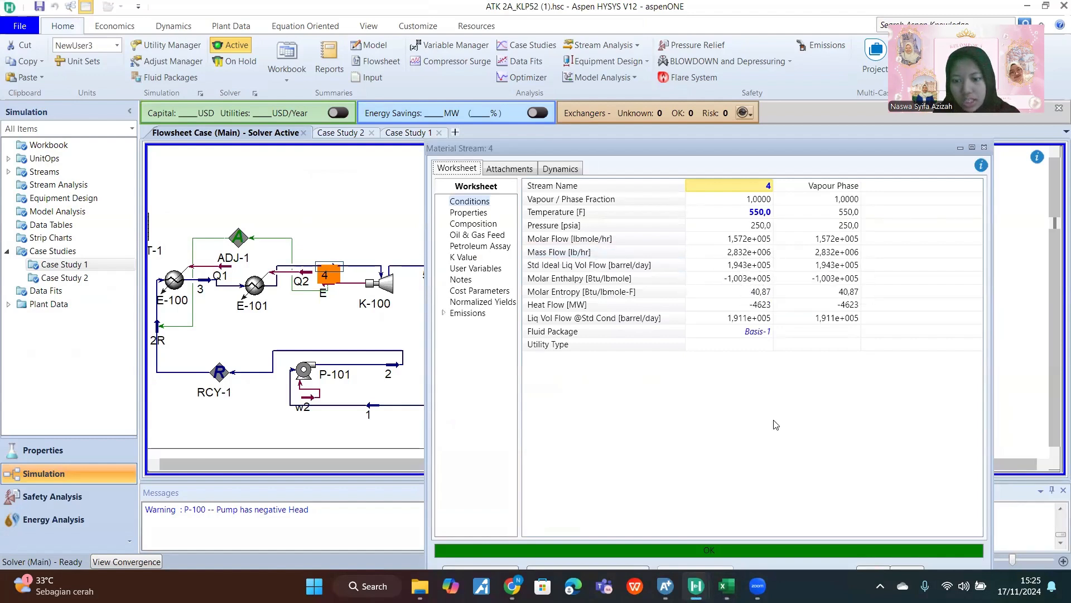
mouse_move(725, 585)
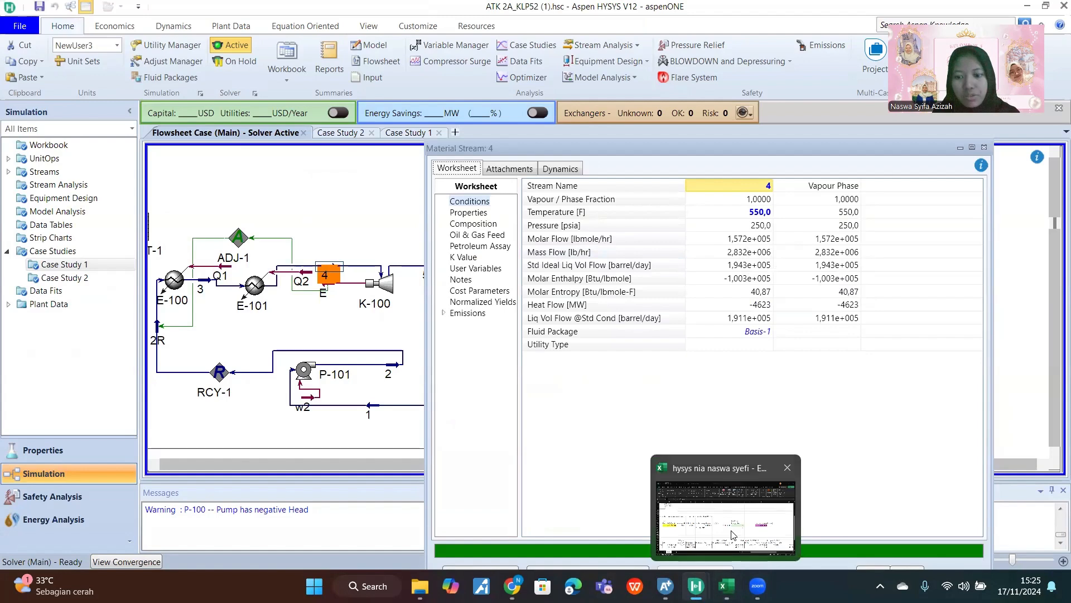
Step: Switch to the Excel workbook and review the lb/hour conversion in J21:L22 and the full enthalpy and energy table in rows 29 to 32
left_click(746, 505)
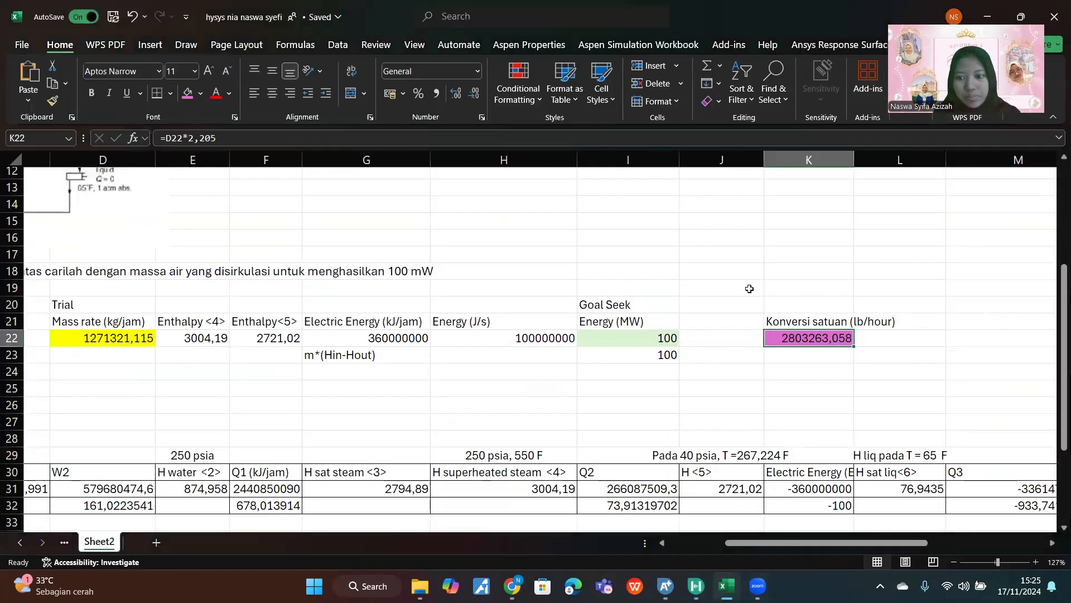
left_click_drag(760, 320, 905, 347)
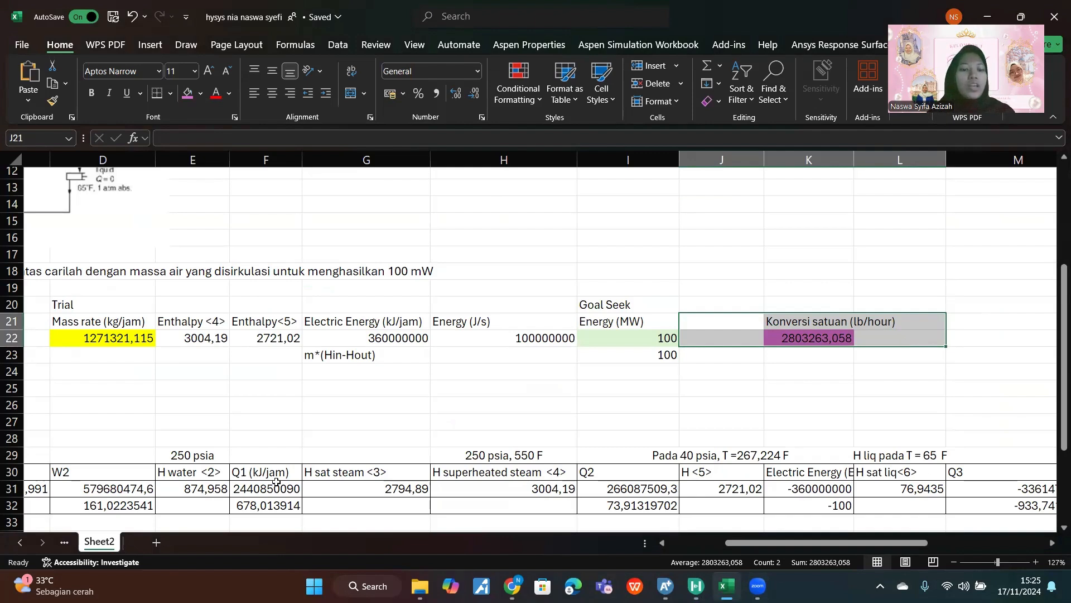
scroll(276, 481, "left", 3)
scroll(276, 481, "down", 2)
scroll(276, 481, "left", 1)
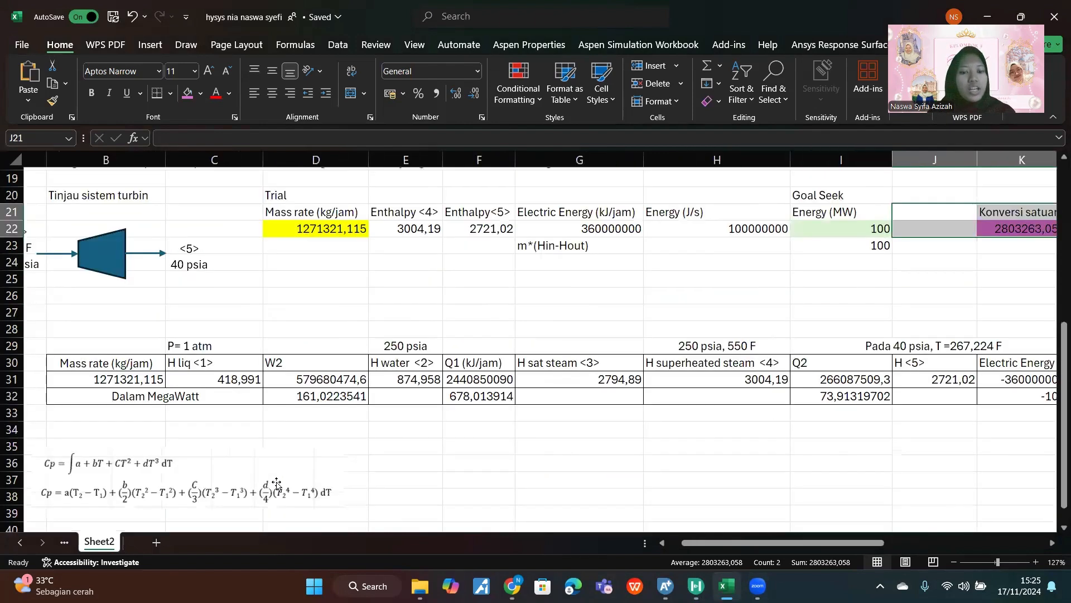
scroll(276, 483, "down", 2)
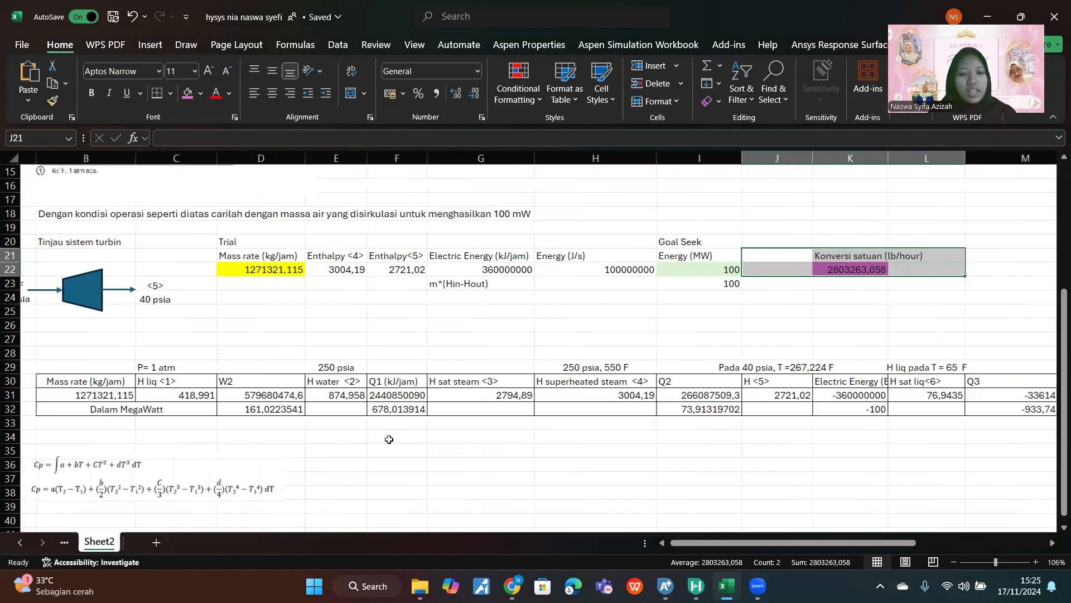
scroll(389, 440, "right", 3)
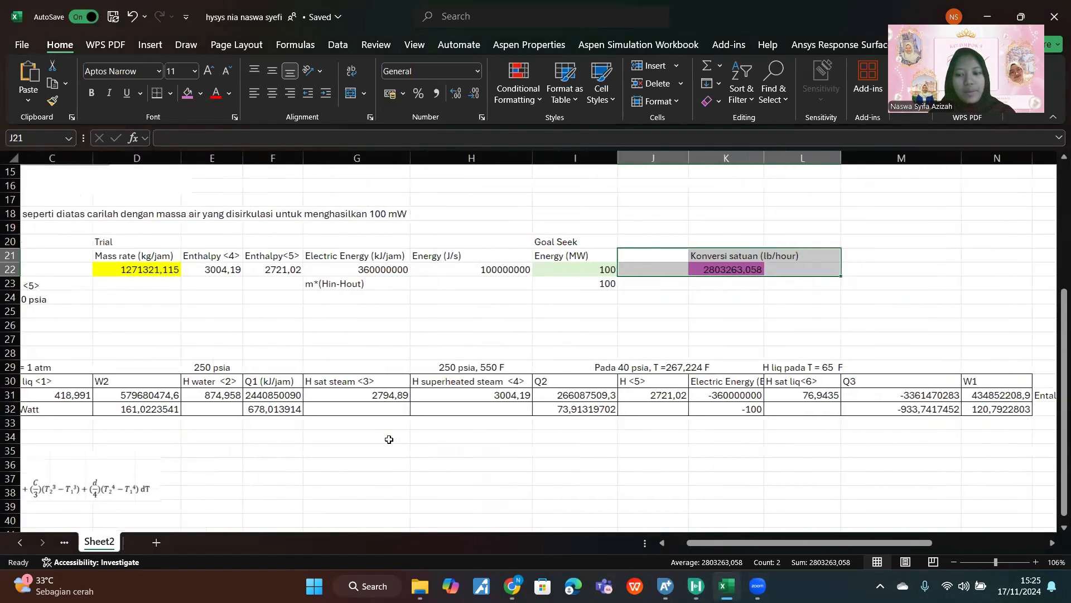
scroll(389, 439, "right", 4)
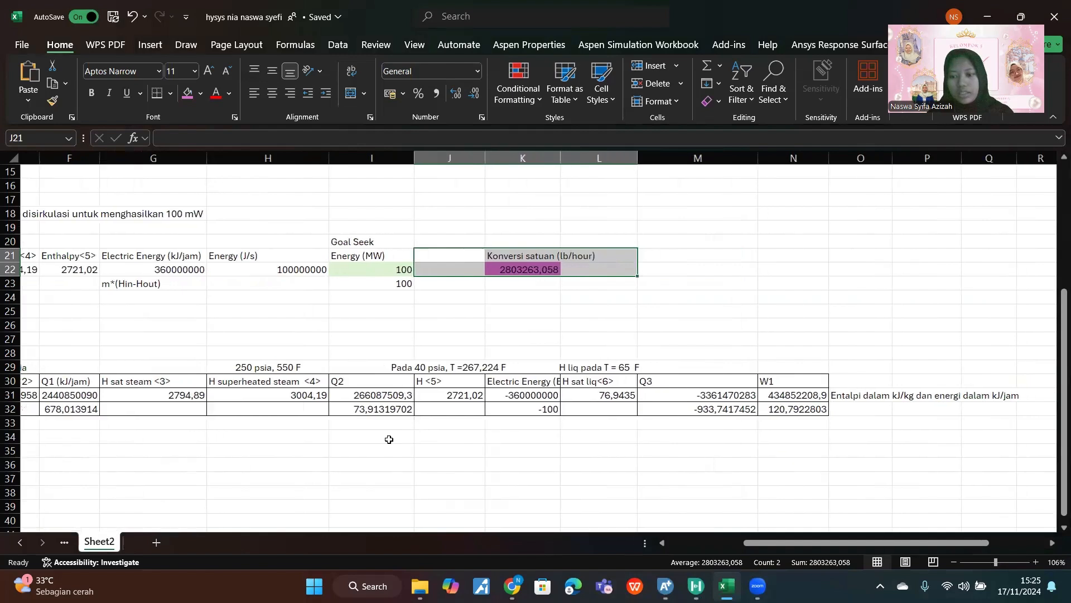
scroll(308, 427, "left", 1)
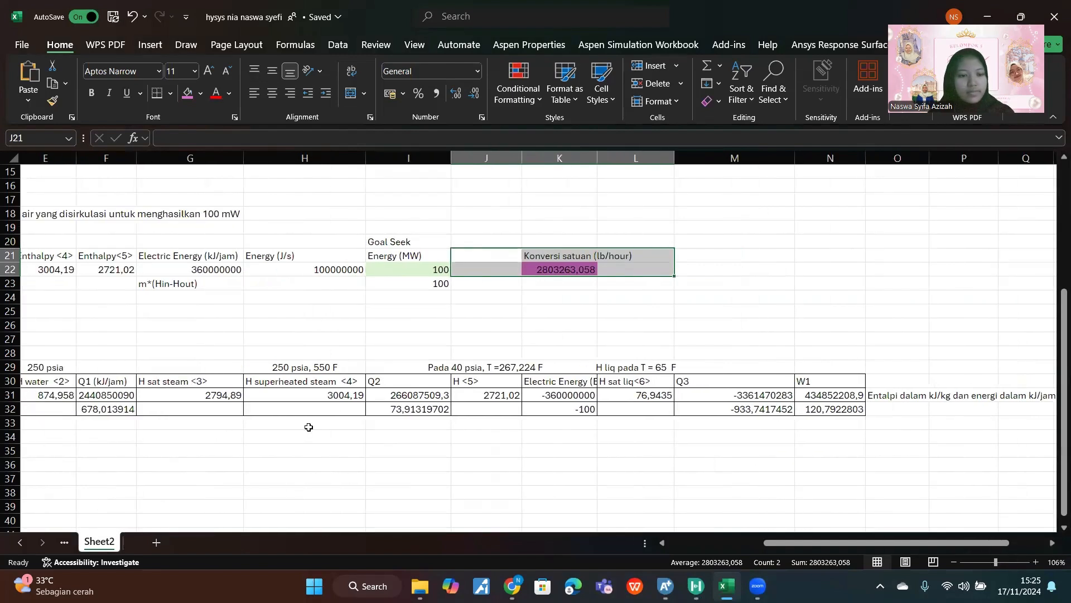
scroll(309, 427, "left", 4)
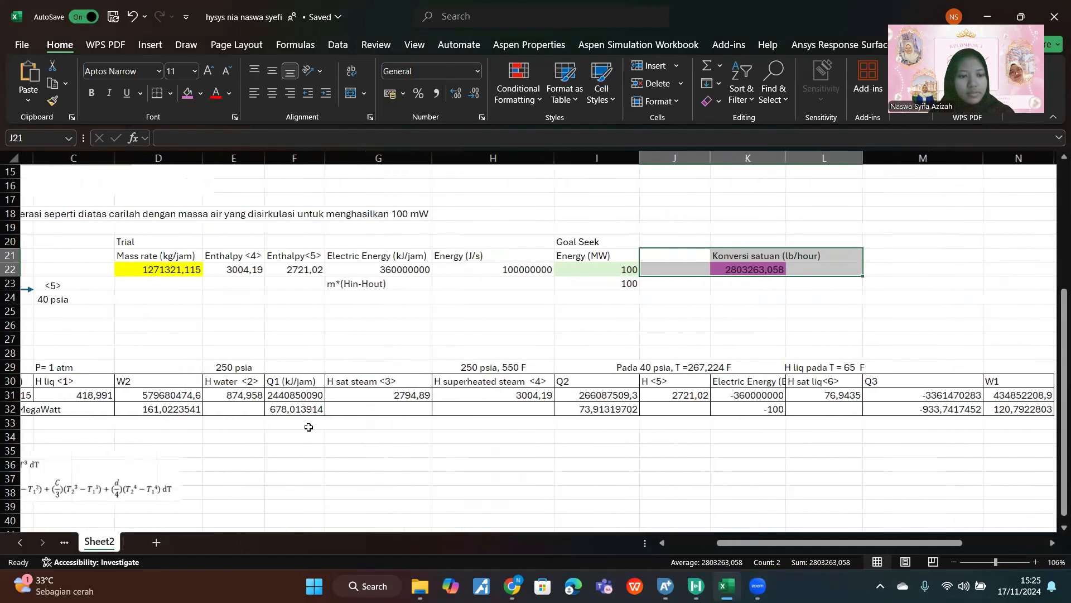
scroll(309, 426, "left", 3)
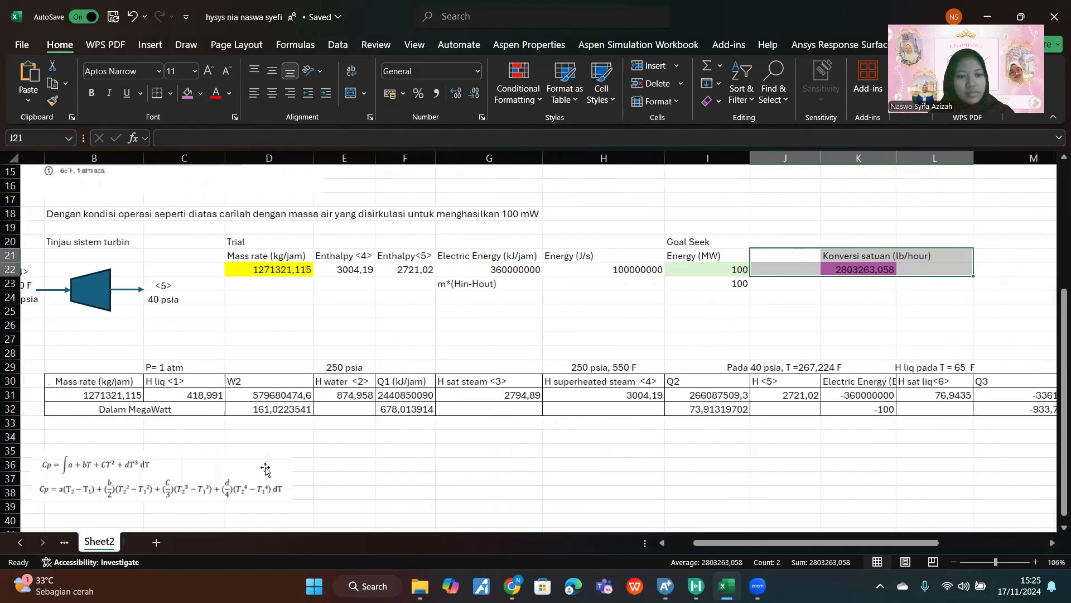
Step: Move the picture of the Cp integral equations up to rows 33 to 36, directly beneath the enthalpy and energy table
left_click(266, 470)
left_click_drag(266, 470, 270, 432)
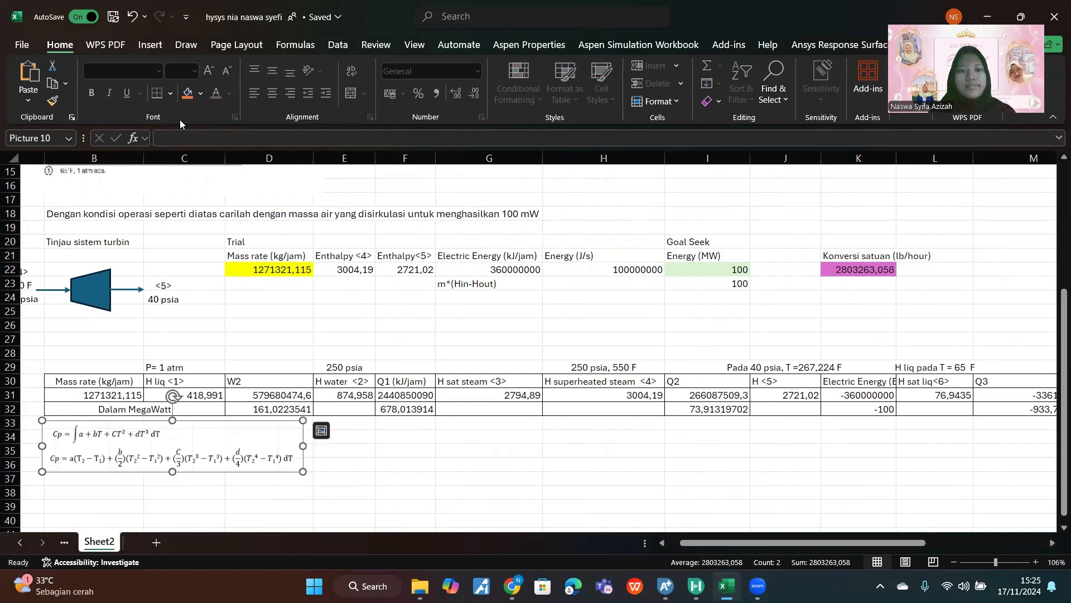